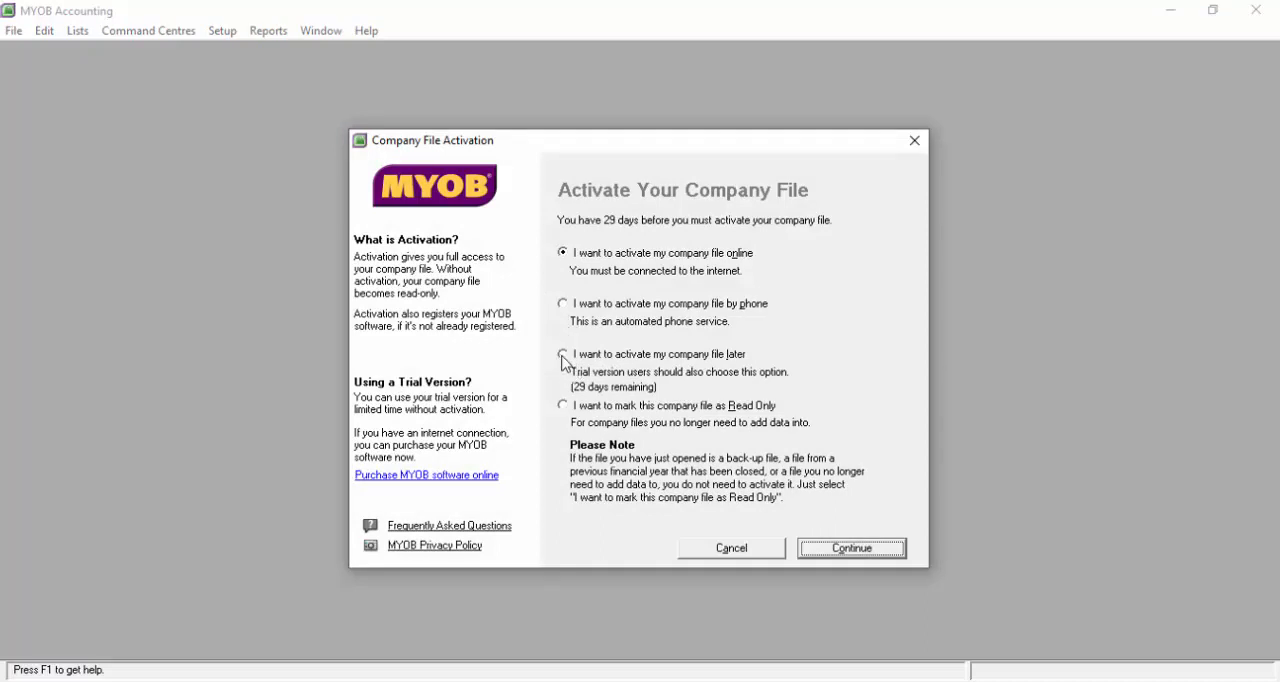
Choose to activate the company file later and acknowledge the activation reminder
left_click(563, 355)
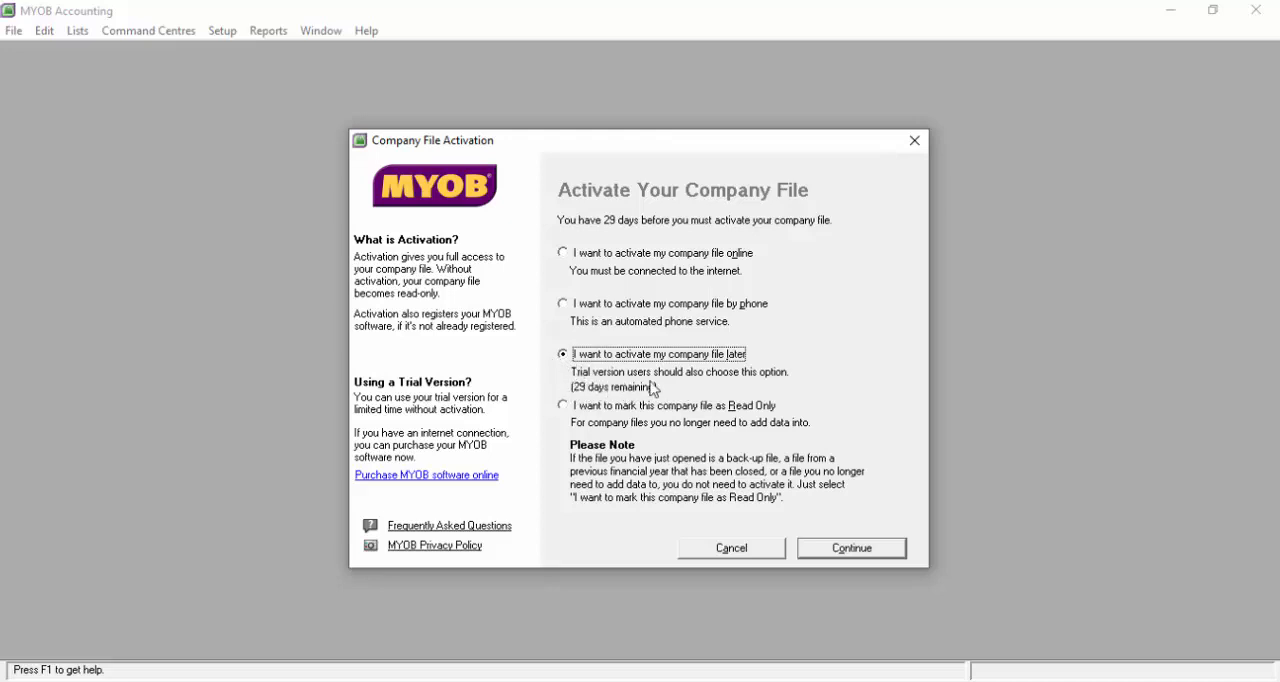
left_click(843, 552)
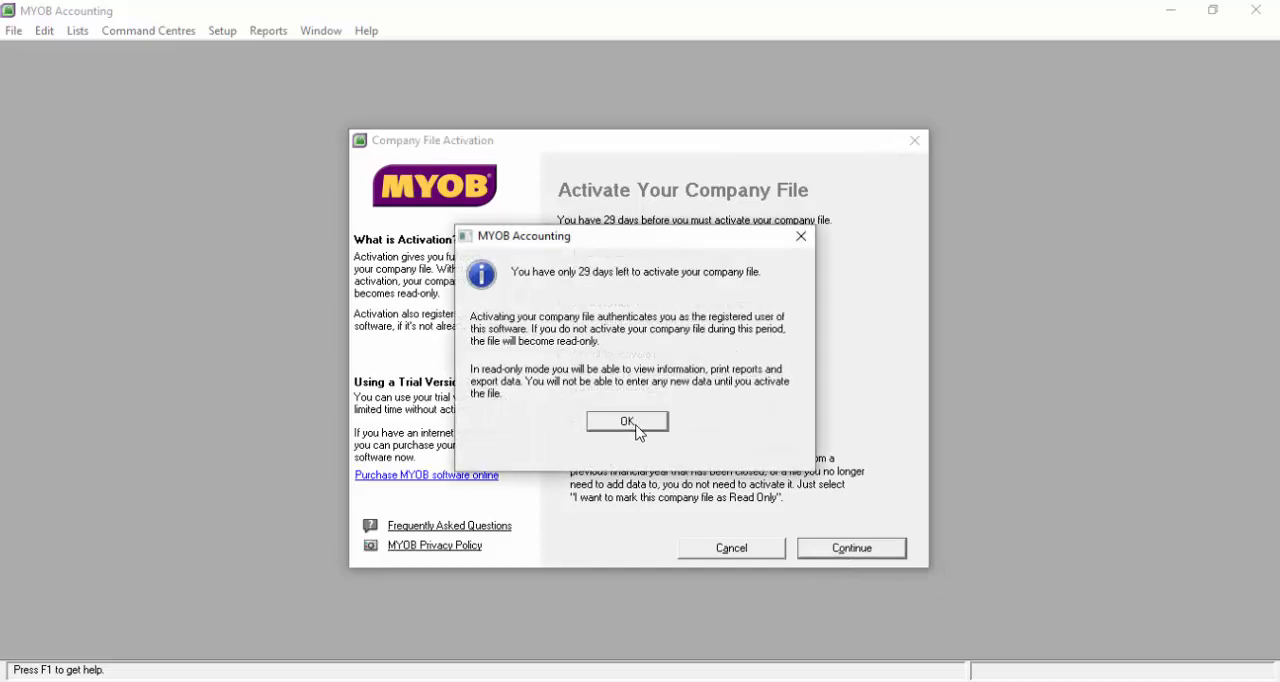
left_click(640, 424)
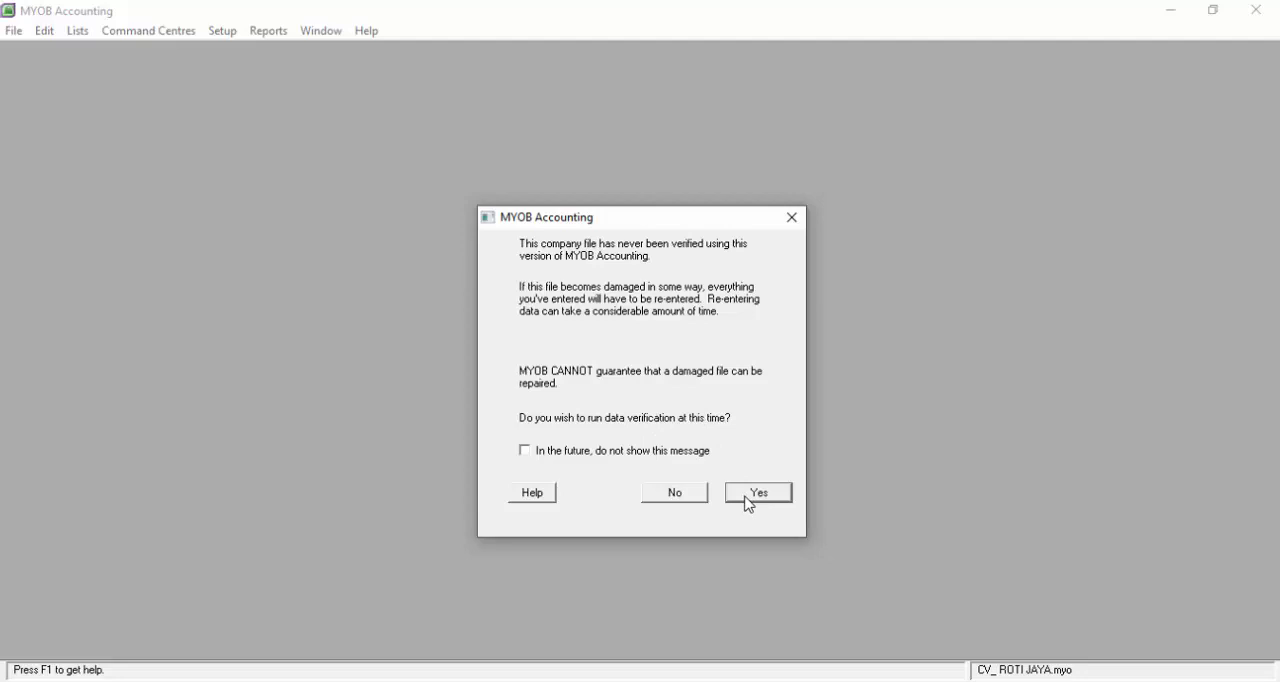
Run data verification on the CV_ ROTI JAYA.myo company file and close its result
left_click(749, 503)
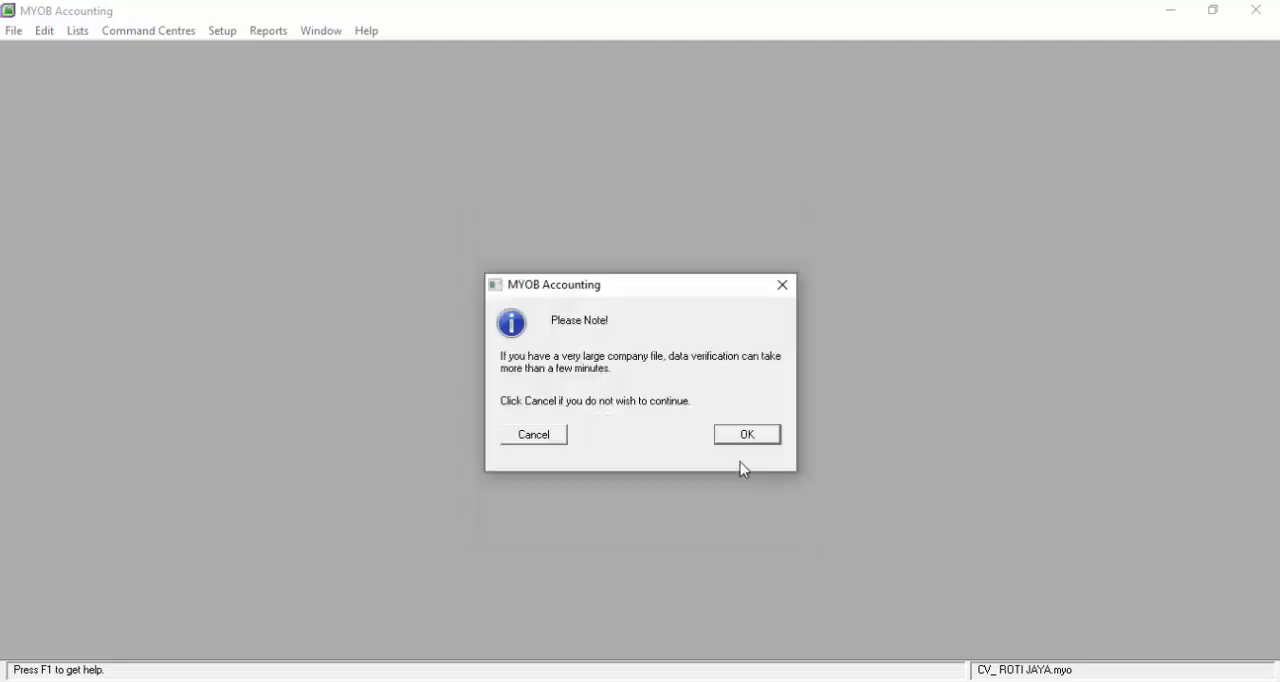
left_click(749, 436)
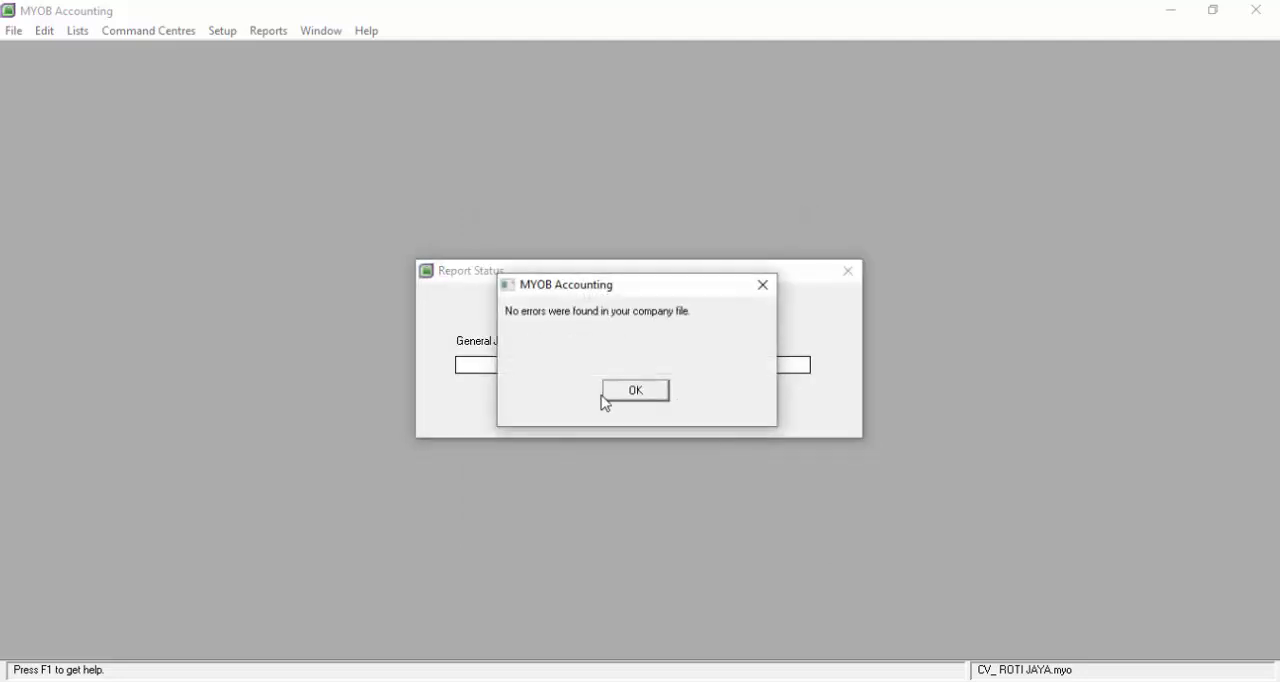
left_click(648, 392)
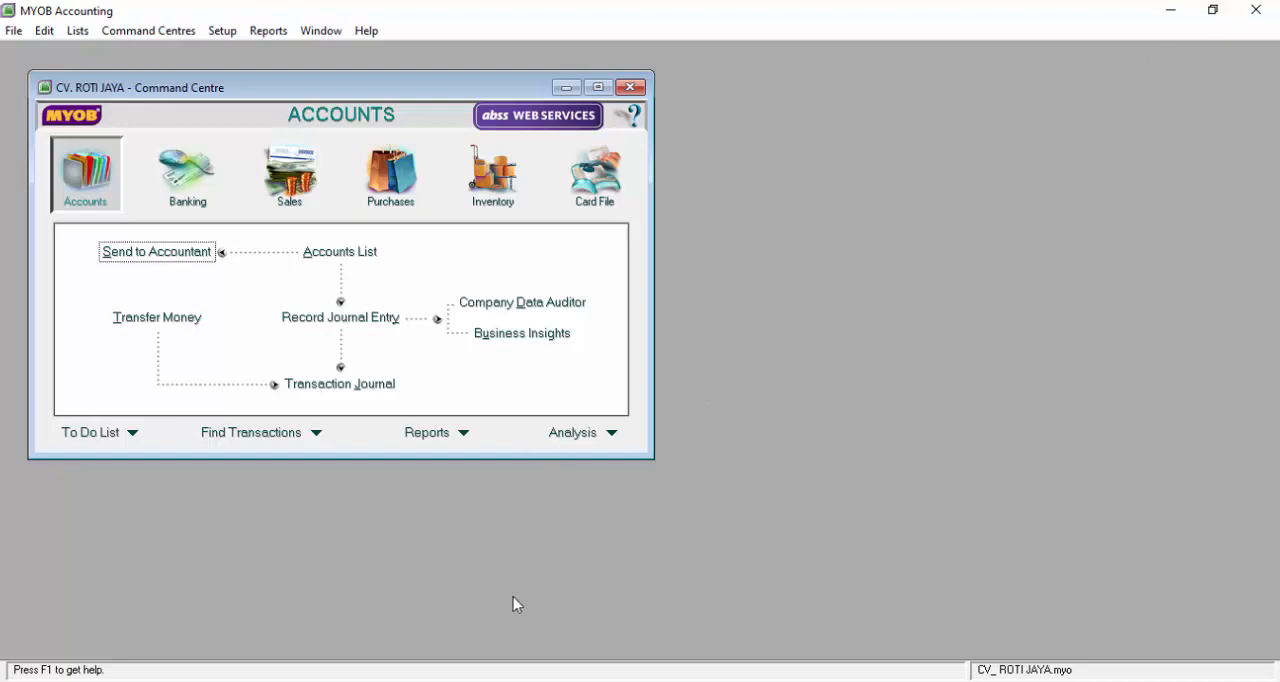
Arrange the Word document "soal ukk myob manufaktur 2020" beside the accounting window and go to Dokumen 1 under DATA TRANSAKSI
left_click(529, 680)
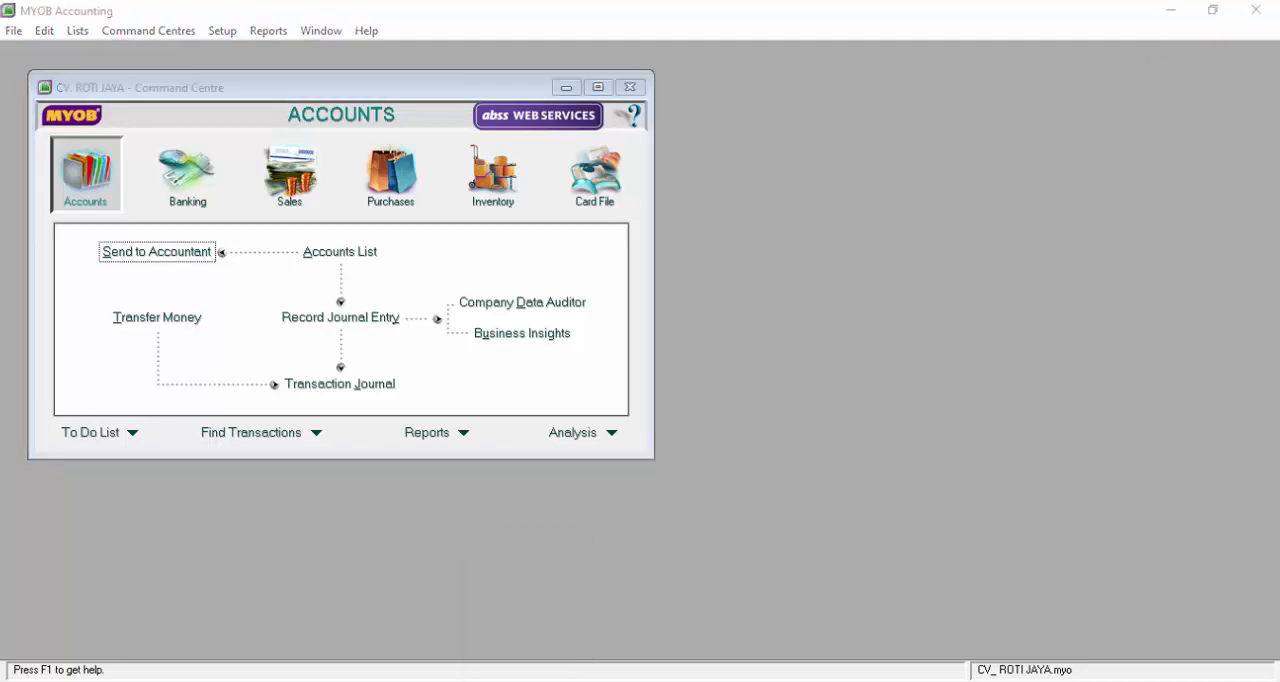
left_click(1220, 14)
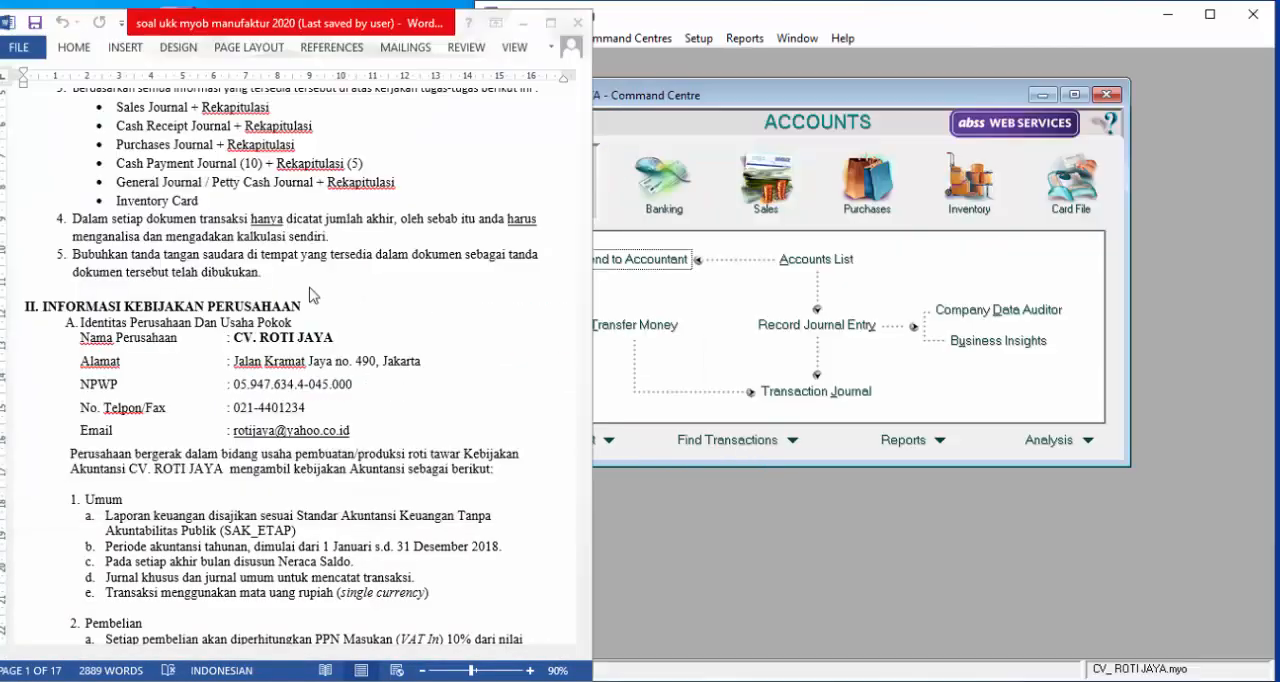
left_click(310, 293)
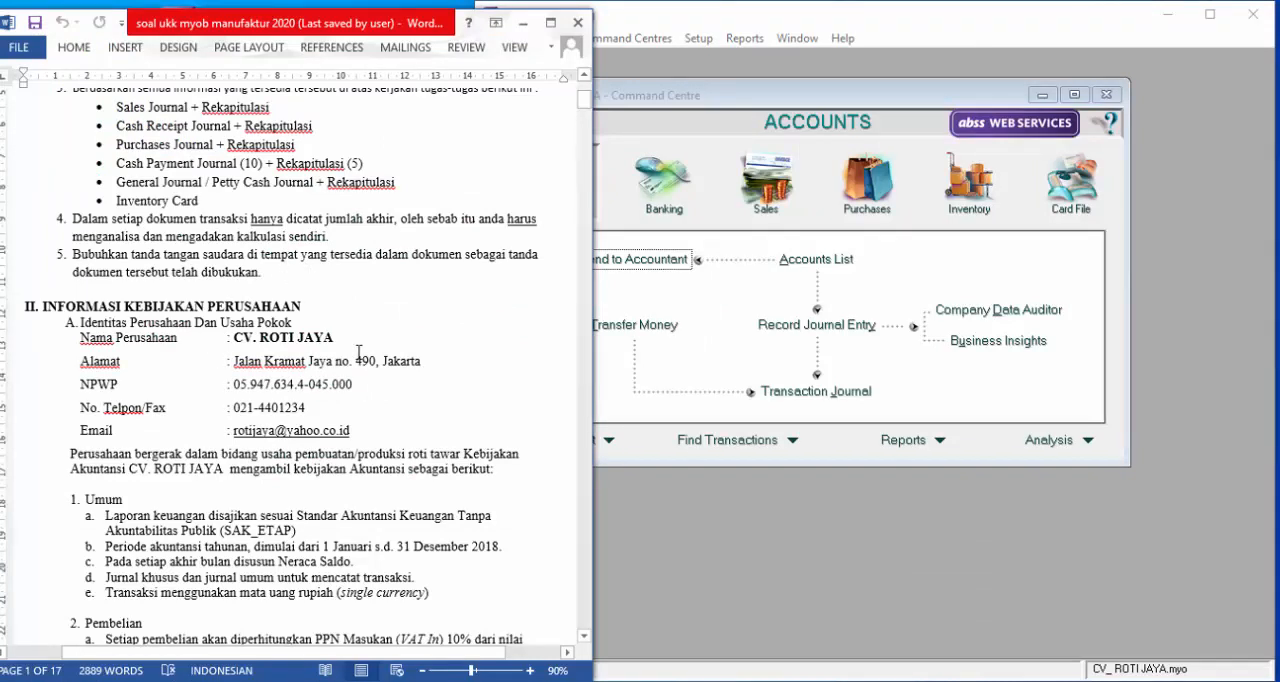
scroll(359, 353, "down", 4)
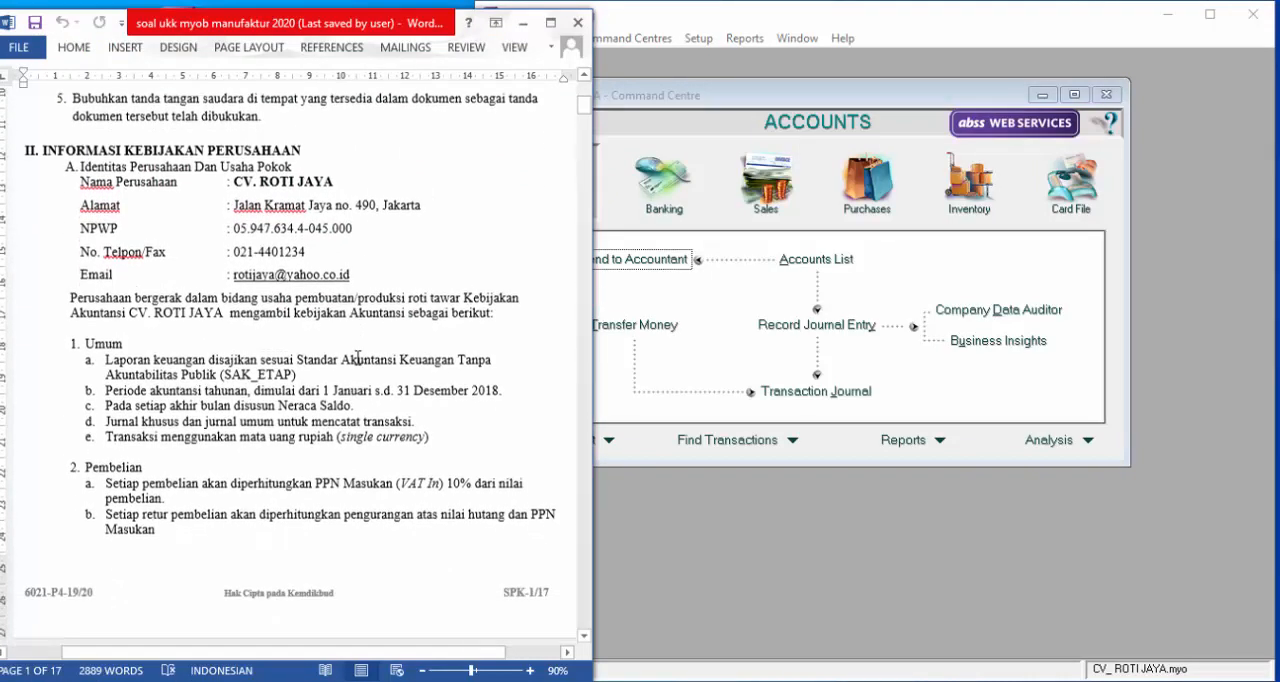
scroll(358, 357, "down", 20)
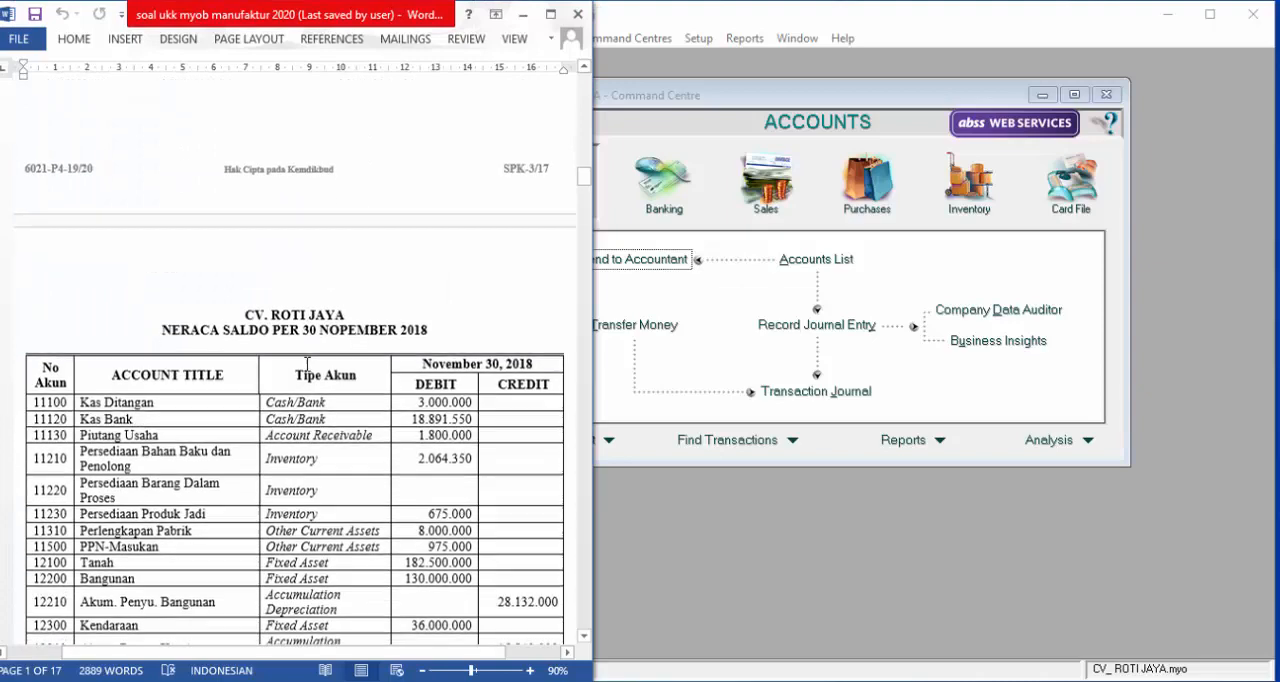
scroll(307, 363, "down", 20)
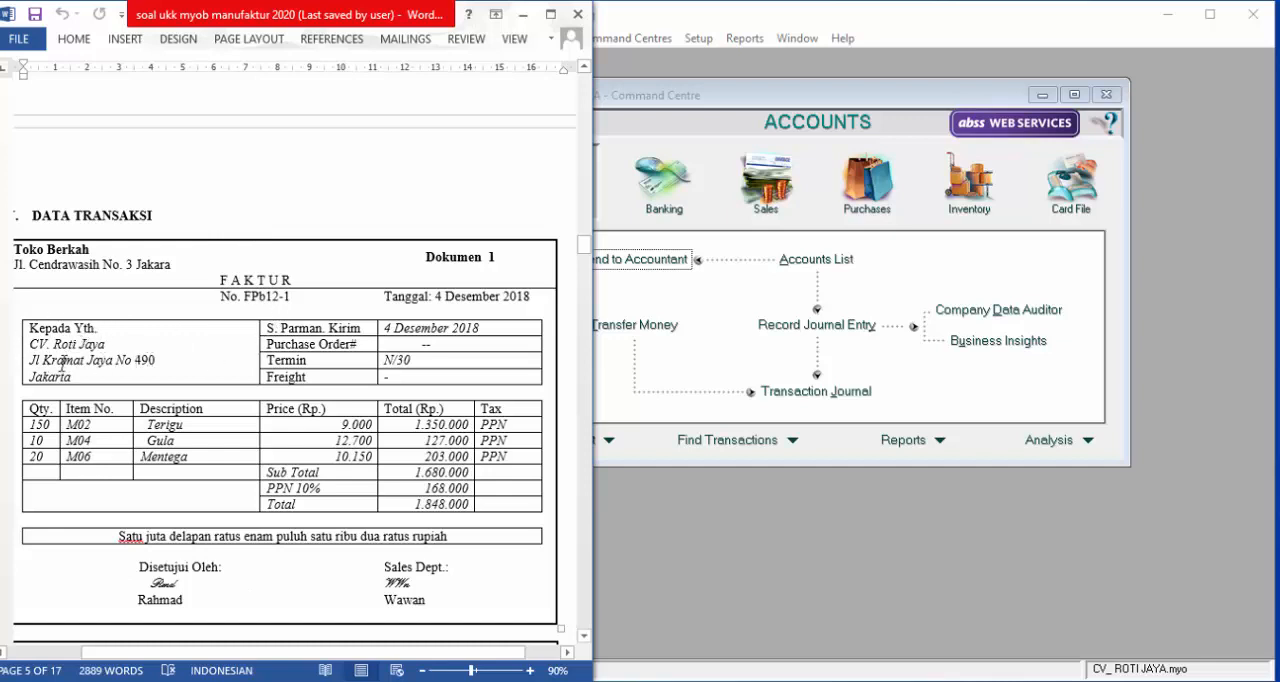
Switch to MYOB Accounting and start a new purchase bill for the supplier TOKO BERKAH
left_click(845, 528)
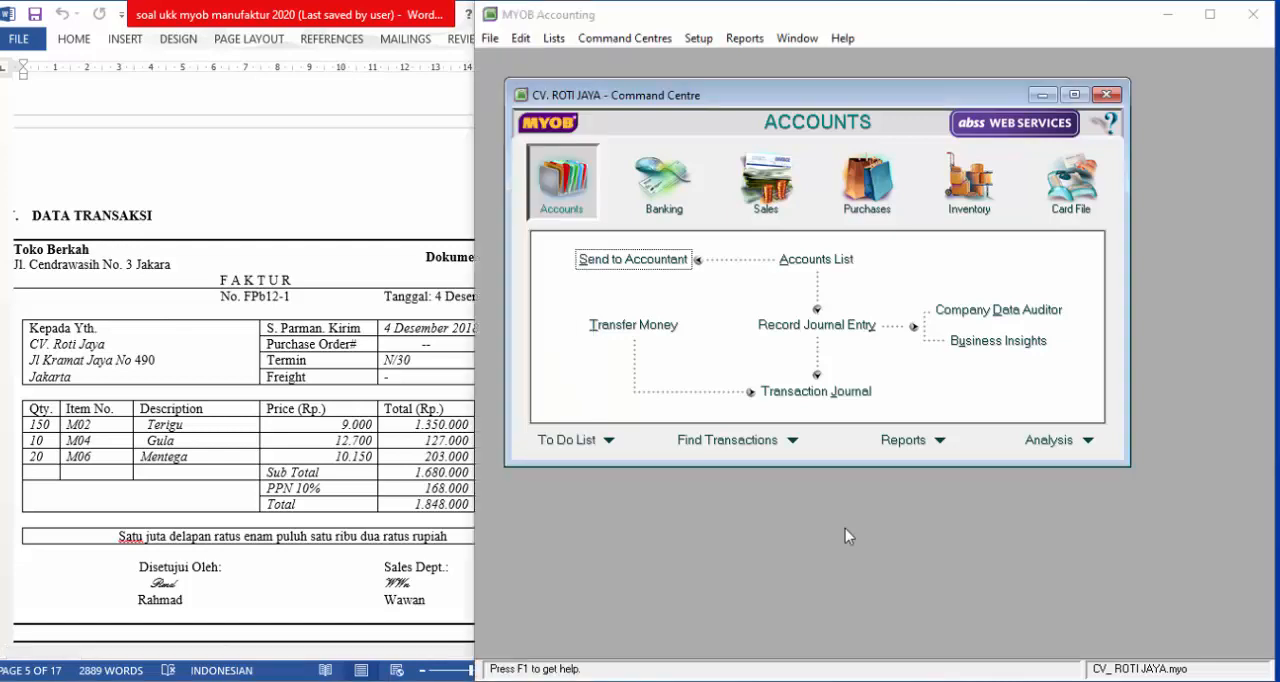
left_click(868, 190)
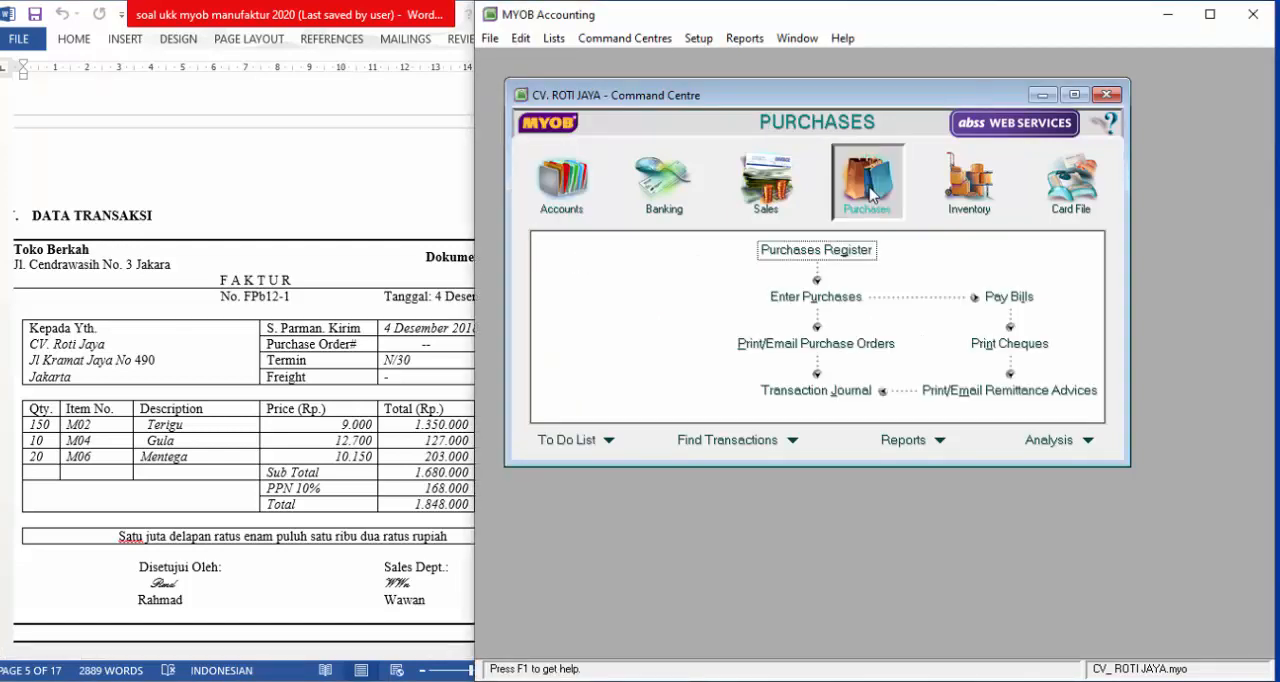
left_click(816, 297)
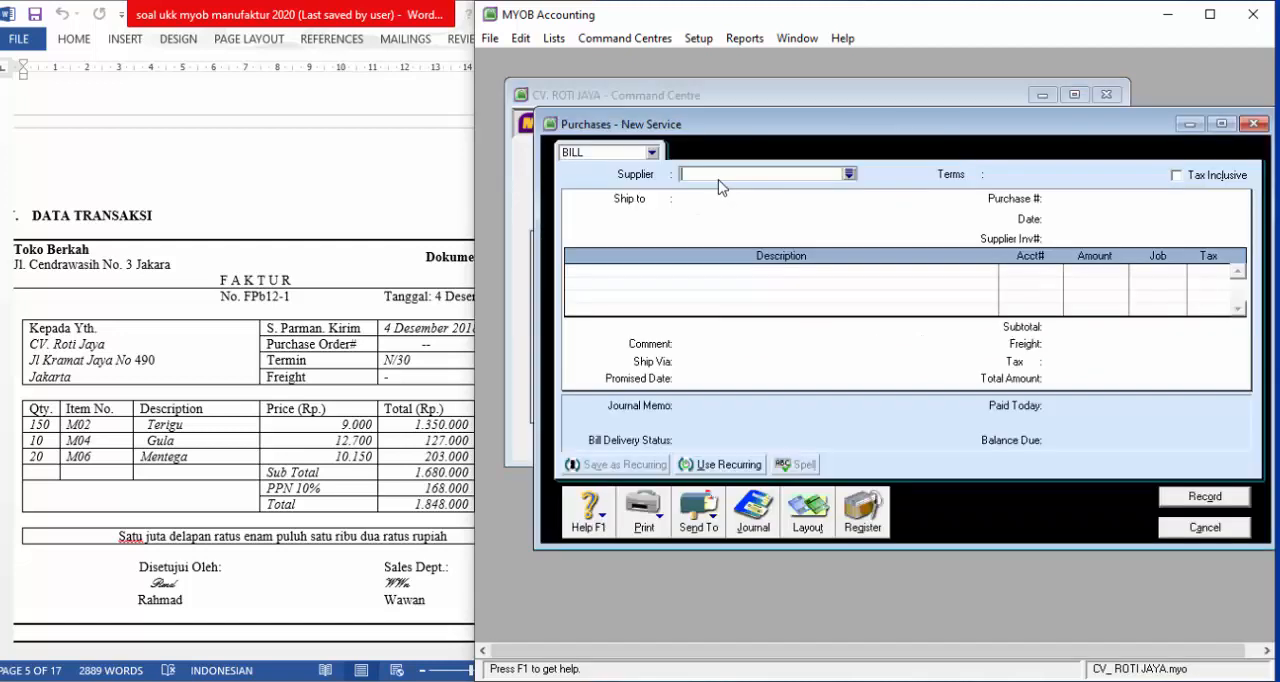
type("TOKO BERKAH")
key("Tab")
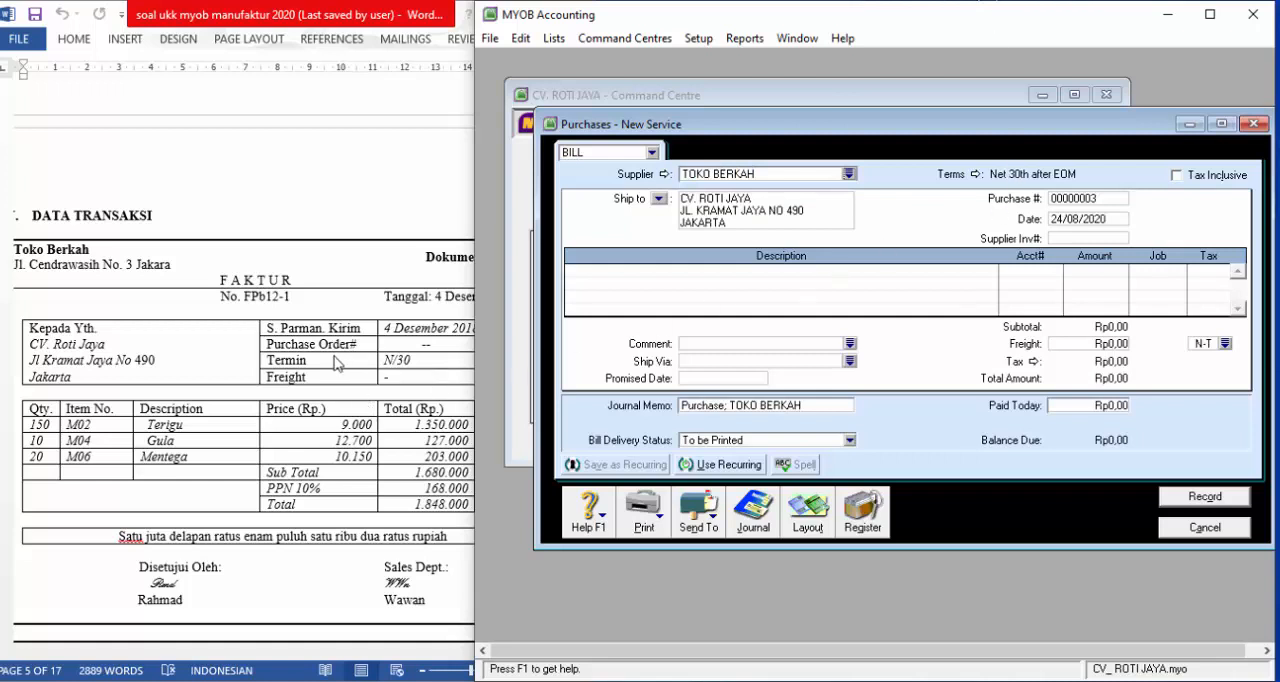
Set the bill's credit terms to payment in a given number of days, with 30 balance due days
left_click(976, 174)
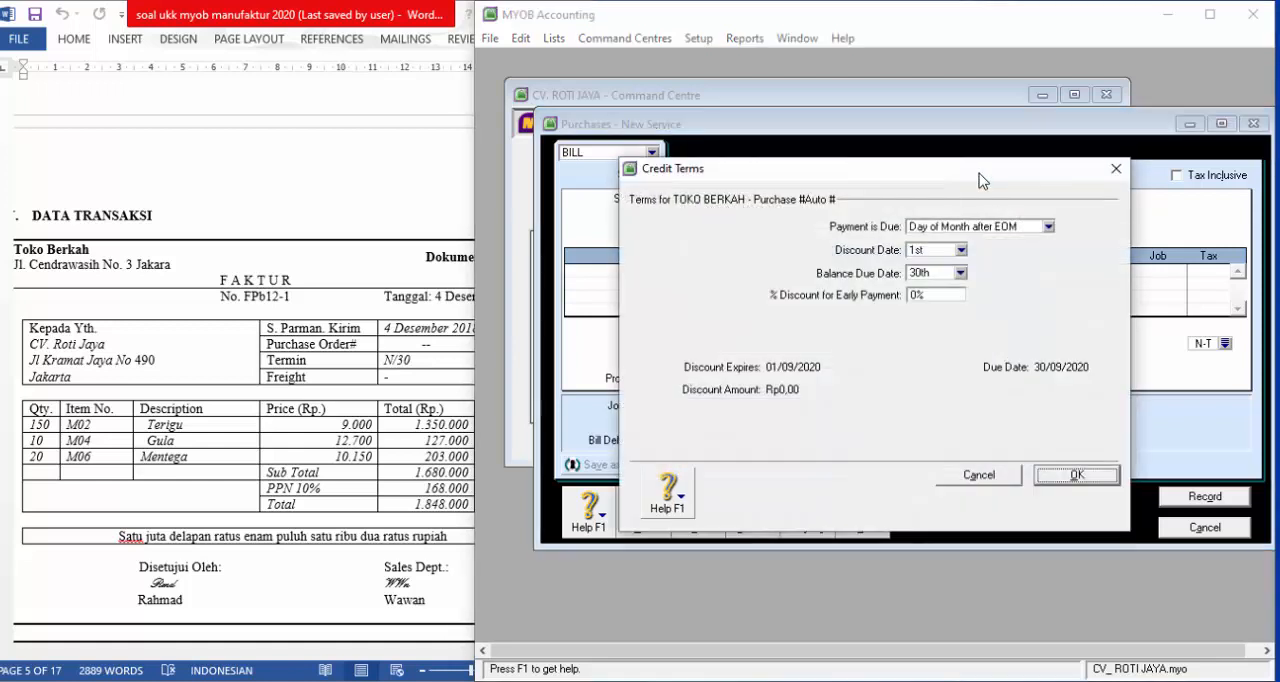
left_click(950, 228)
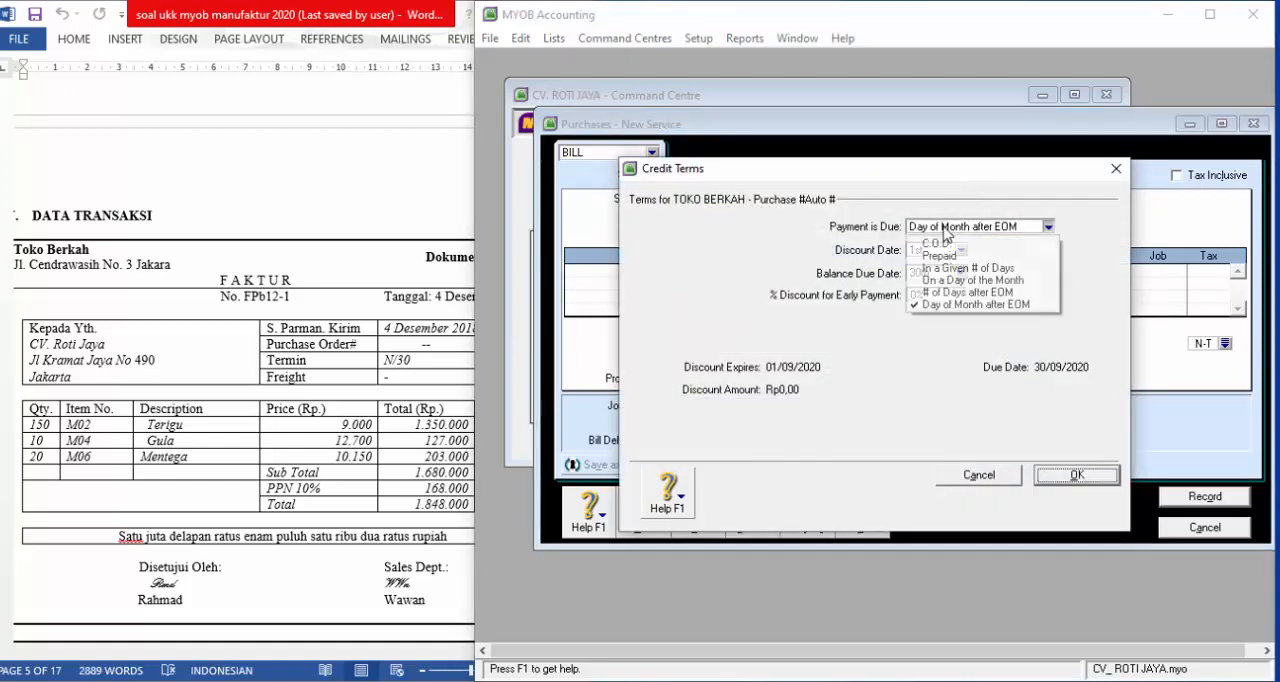
left_click(953, 270)
left_click(936, 275)
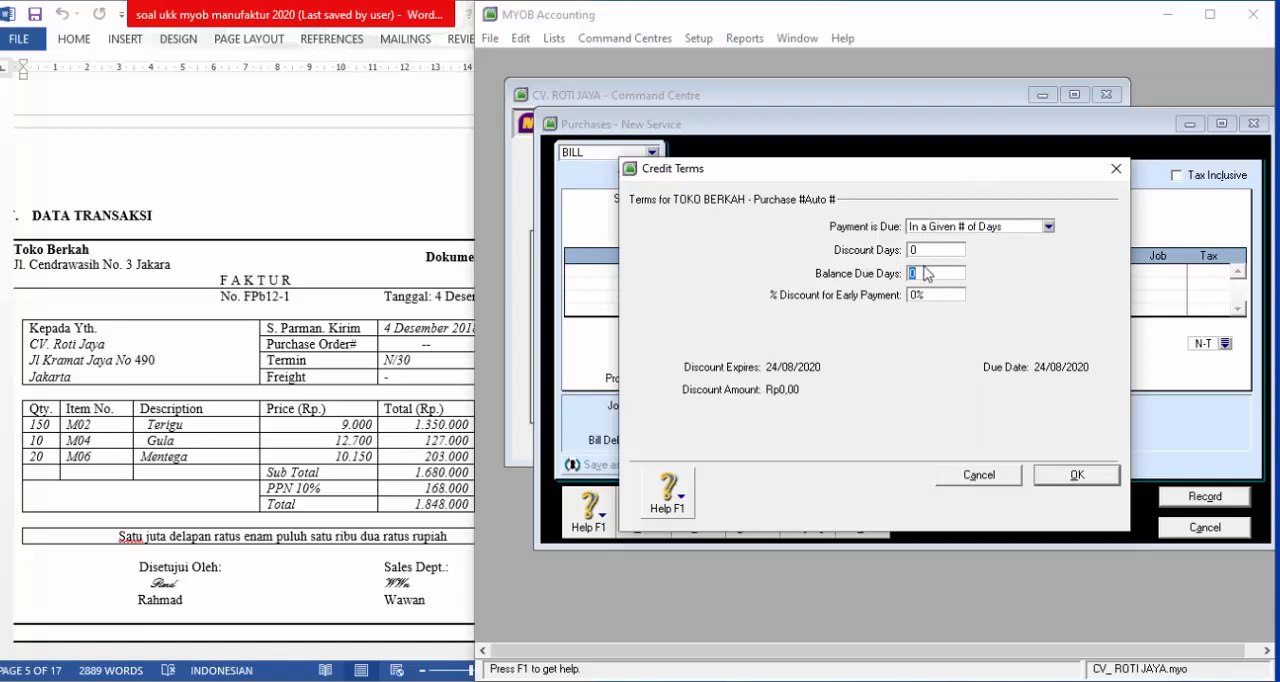
key("Tab")
left_click(1090, 476)
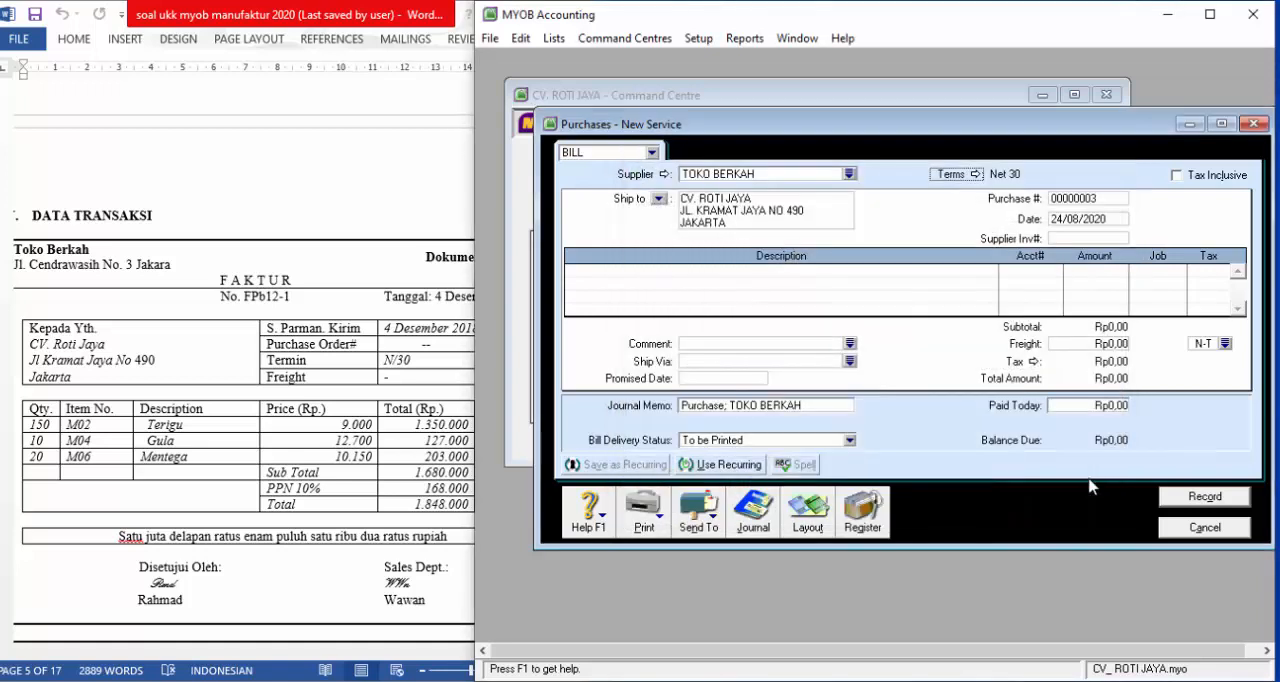
Enter "-" as purchase number, 04/12/2018 as date and "-" as supplier invoice number
left_click(1108, 199)
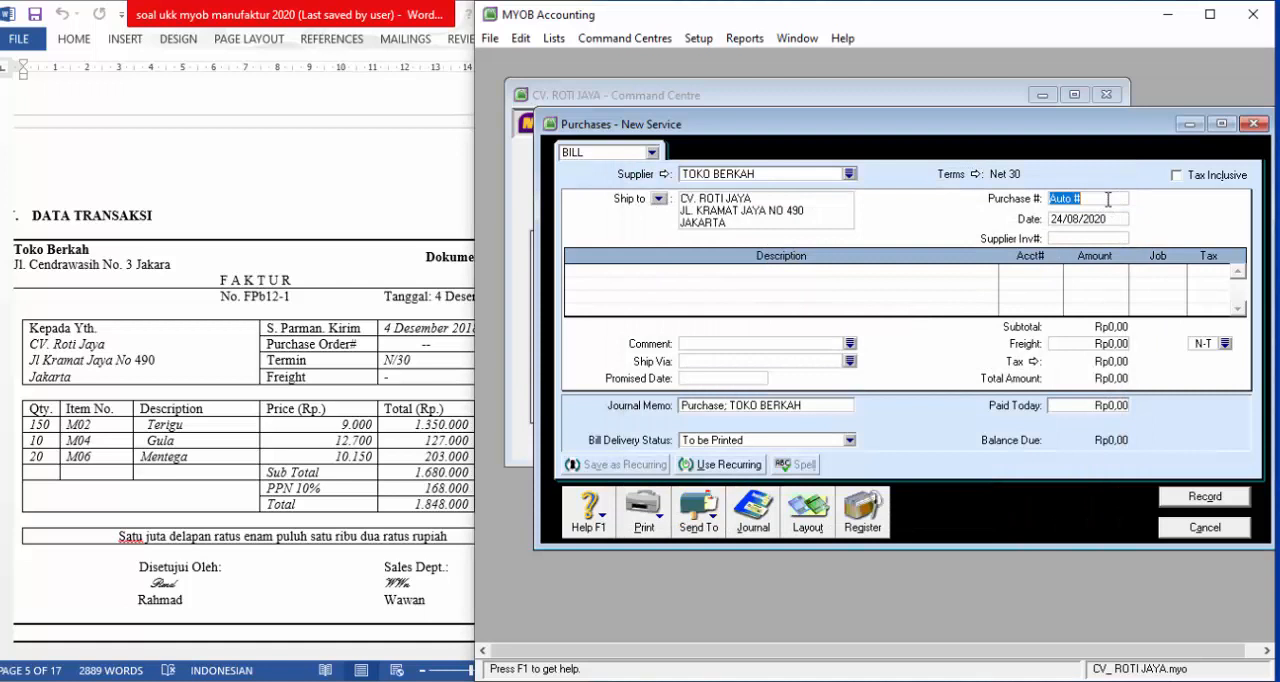
key("BackSpace")
key("Tab")
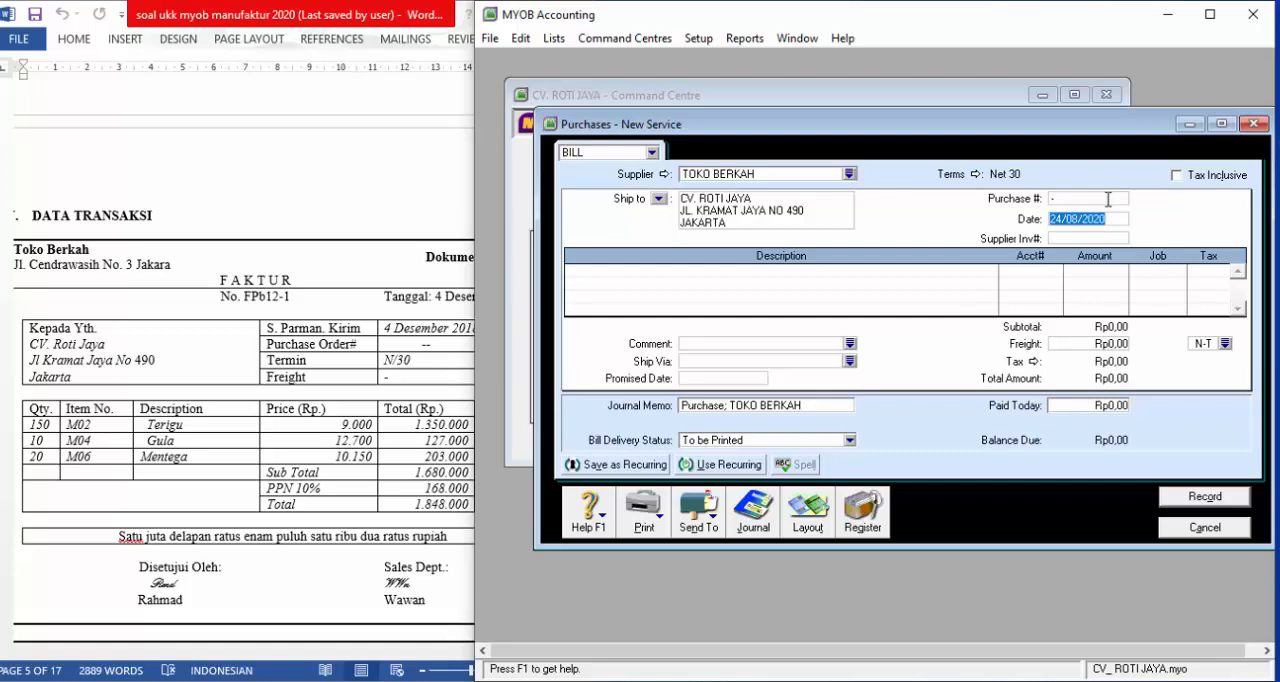
type("4")
key("Tab")
type("-")
key("Tab")
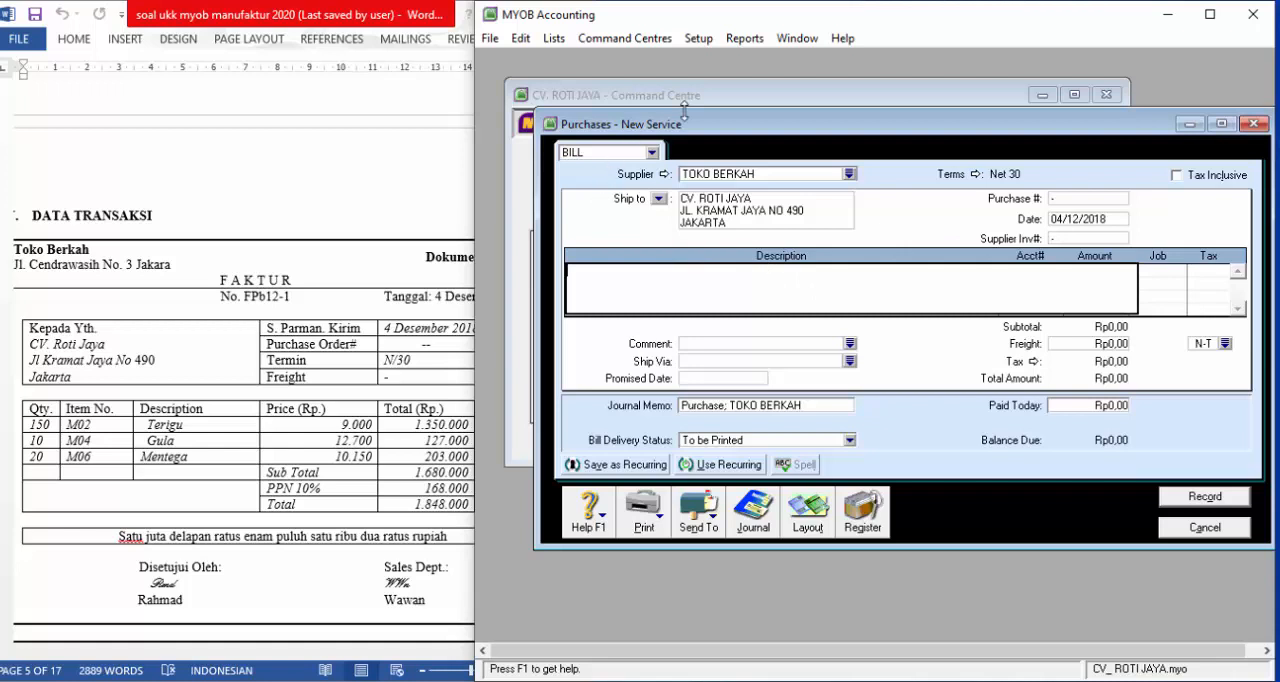
Change the purchase bill's layout from Service to Item
left_click(810, 512)
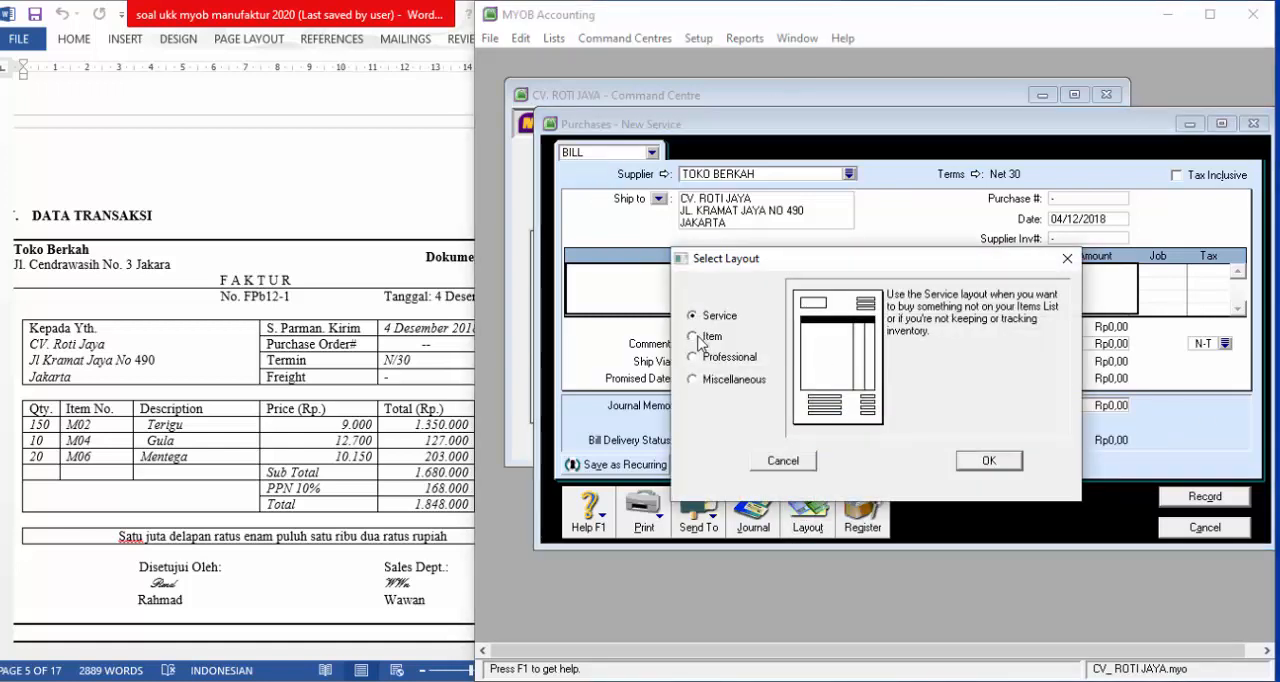
left_click(702, 340)
left_click(985, 462)
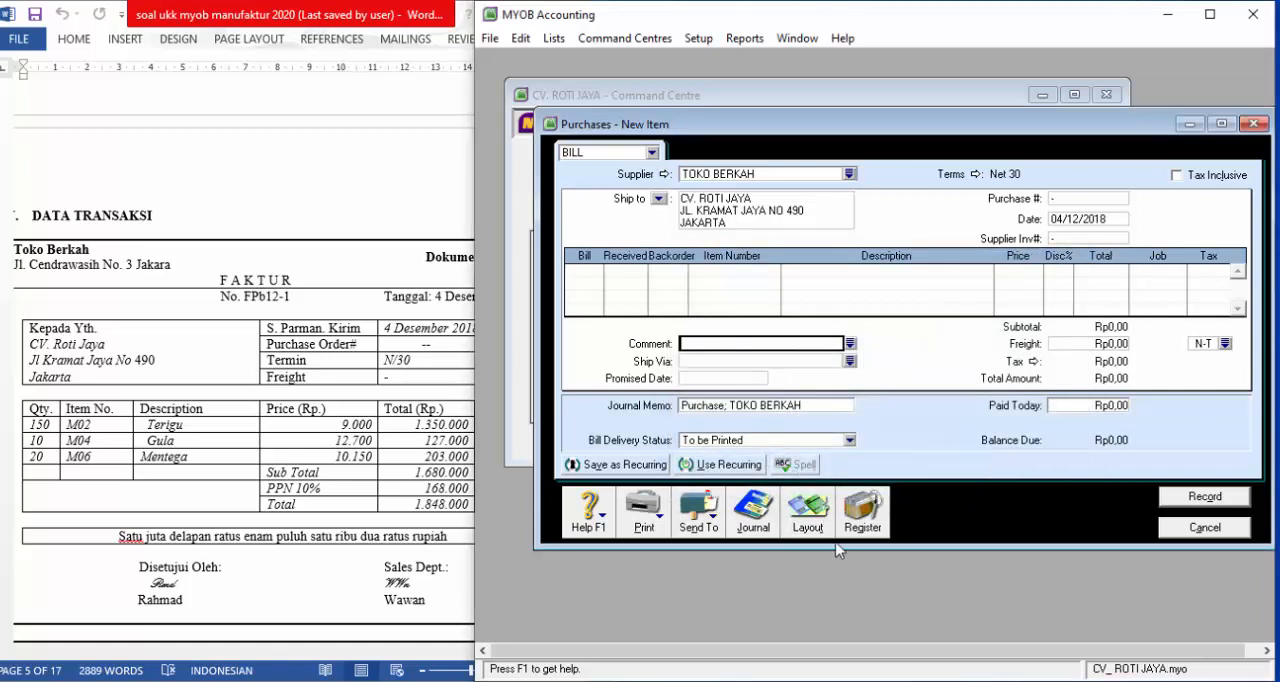
Enter billed quantities of 150, 10 and 20 on the first three lines of the bill
left_click(596, 270)
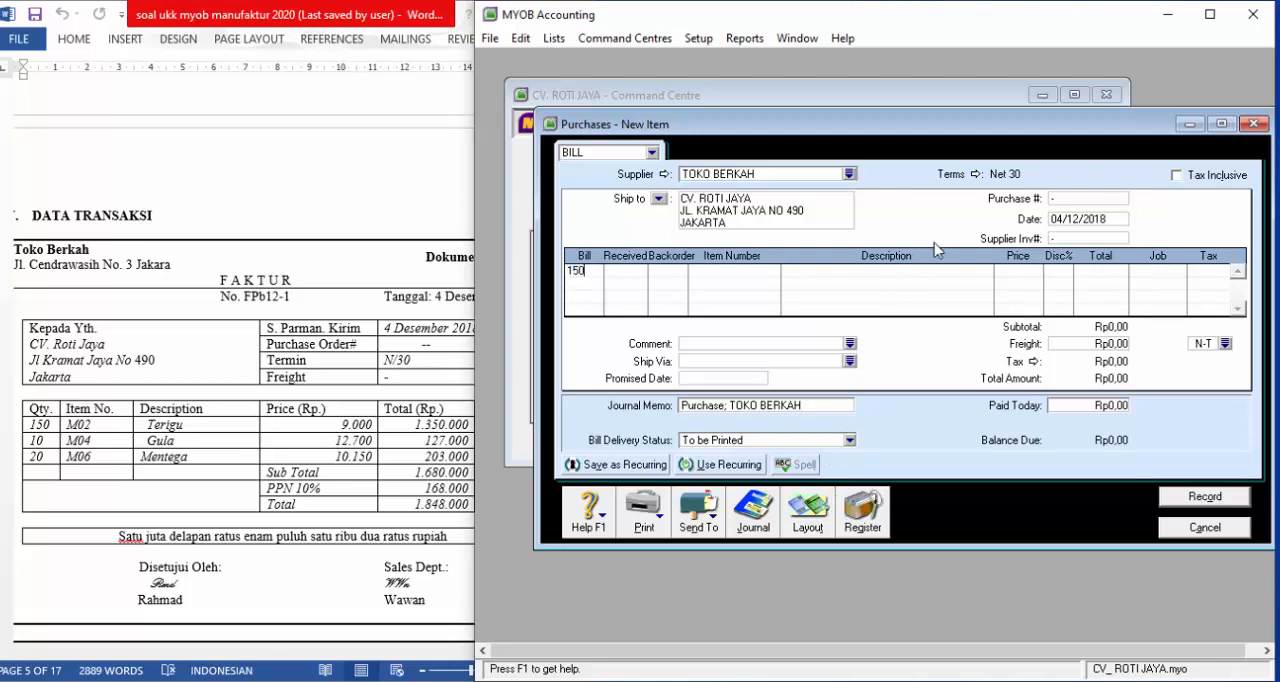
key("Return")
type("10")
key("Return")
type("20")
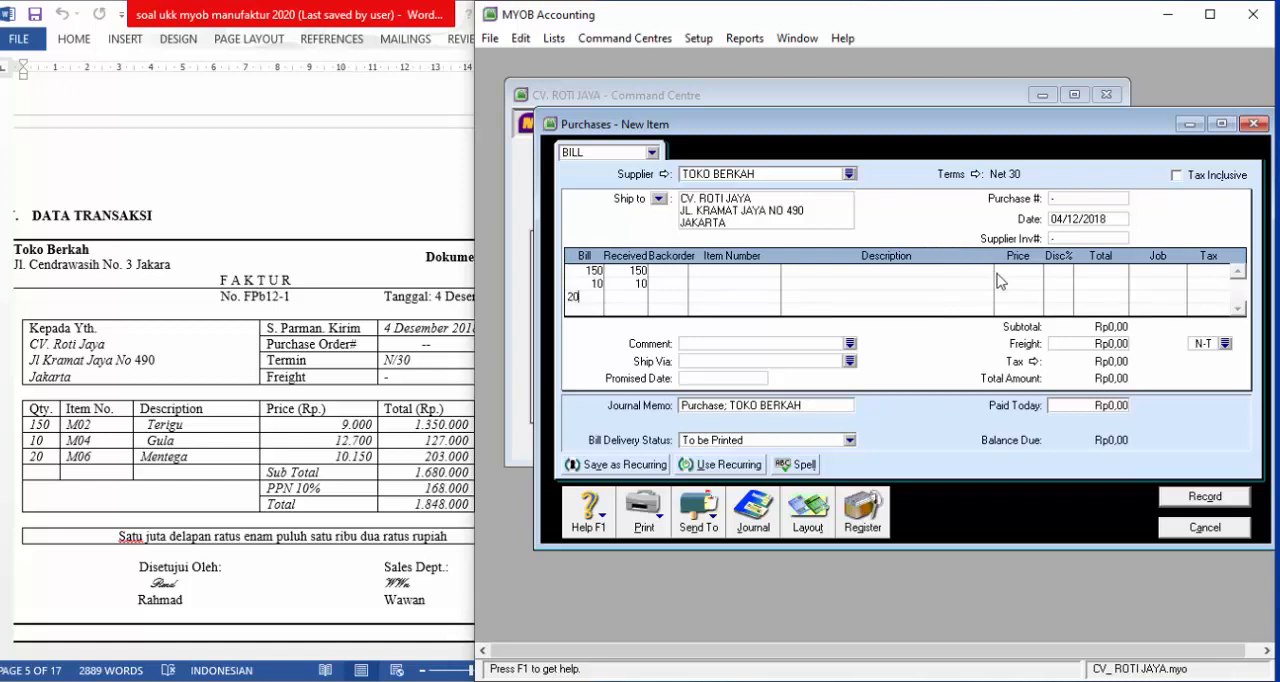
Assign item M06 to the 20-unit line, M04 to the 10-unit line and M02 to the 150-unit line
left_click(770, 295)
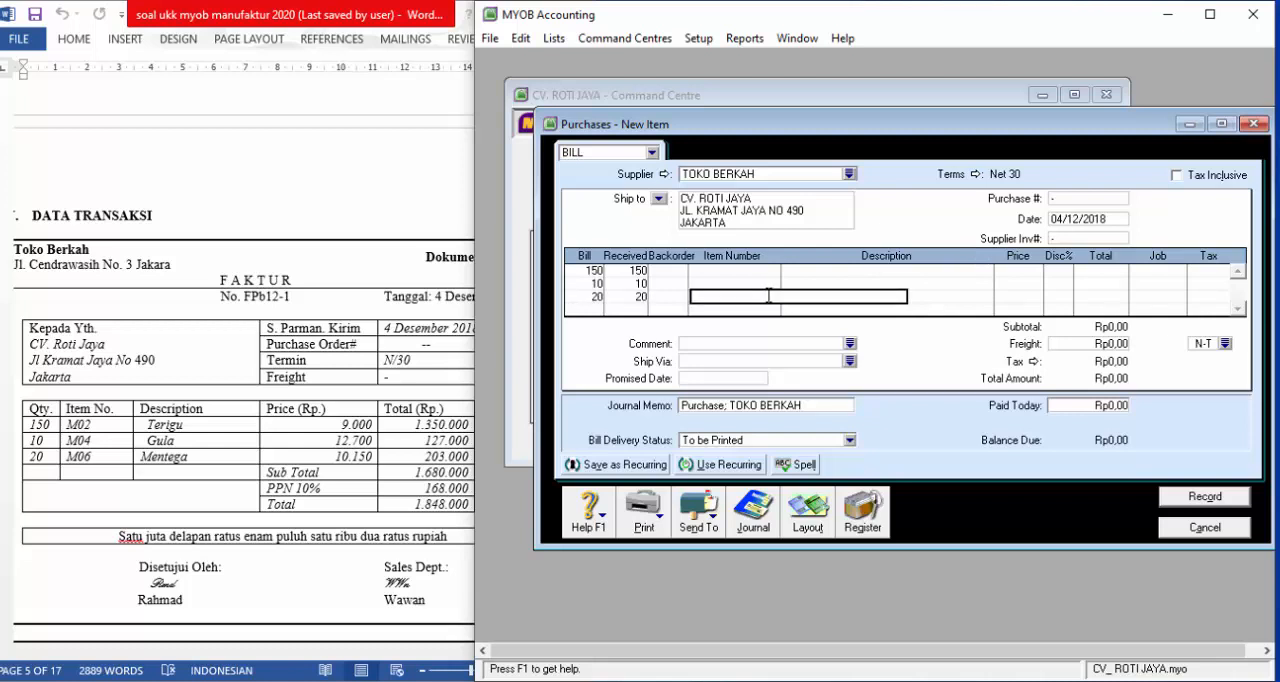
type("M06")
key("Tab")
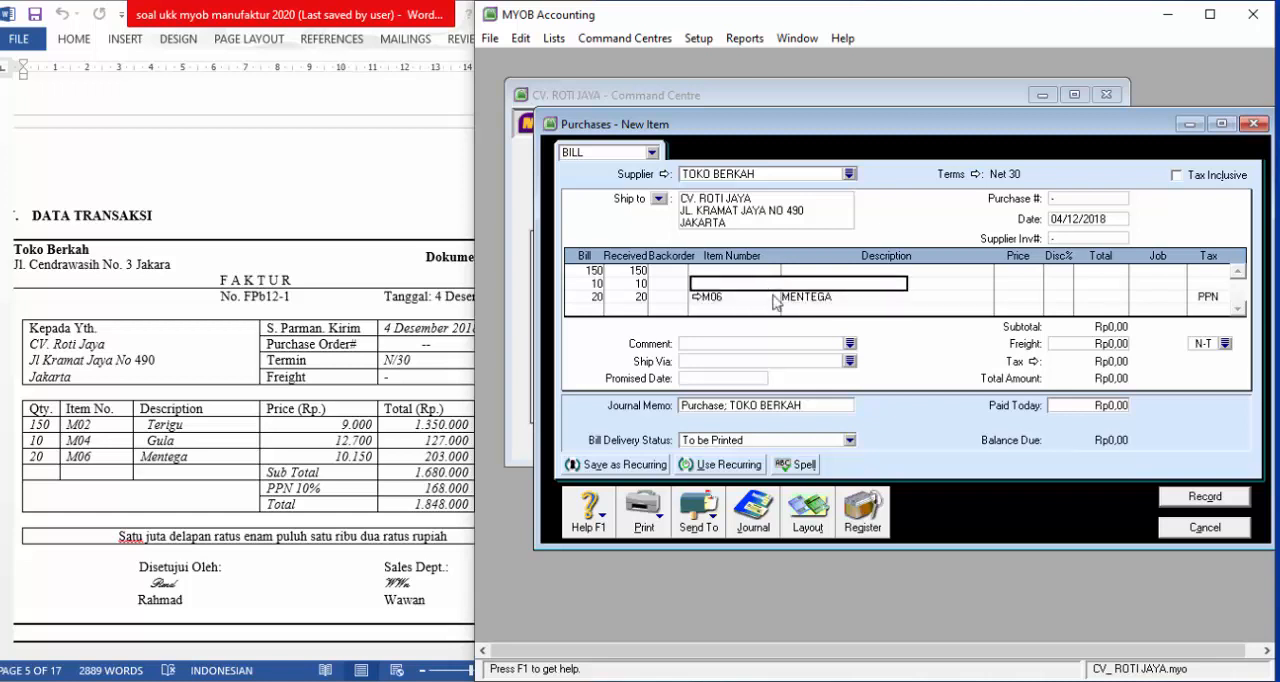
type("M04")
key("Tab")
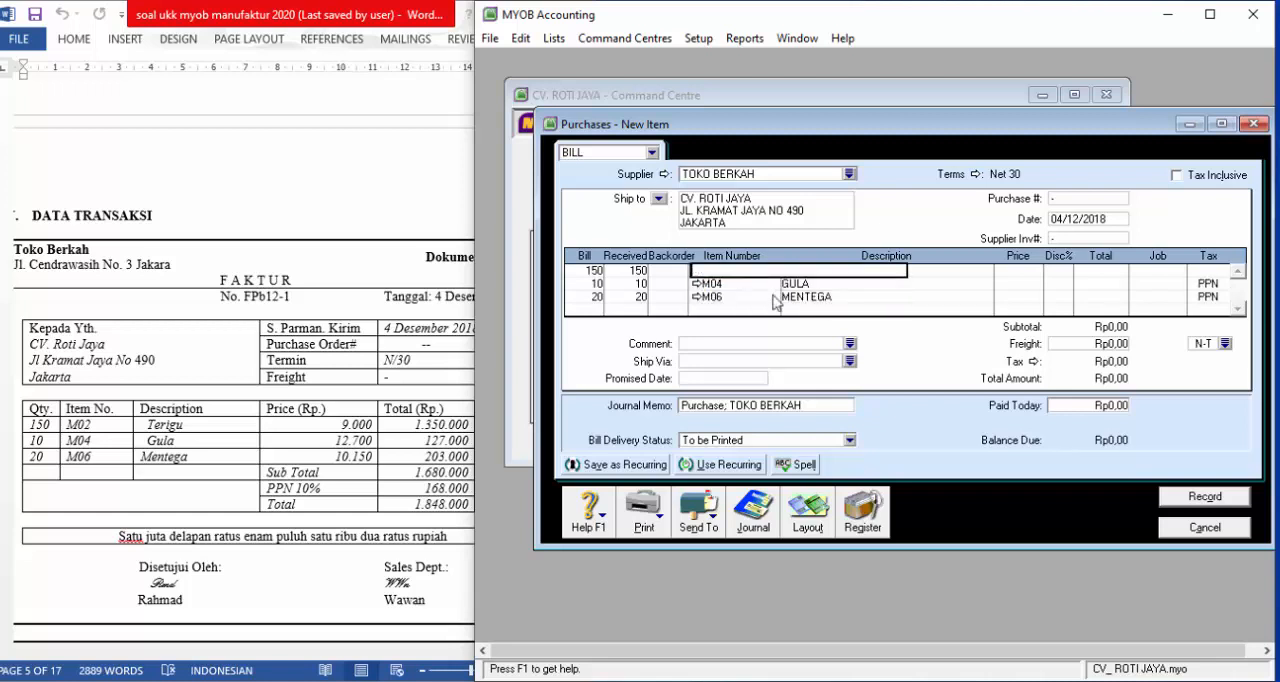
type("M02")
key("Tab")
key("Tab")
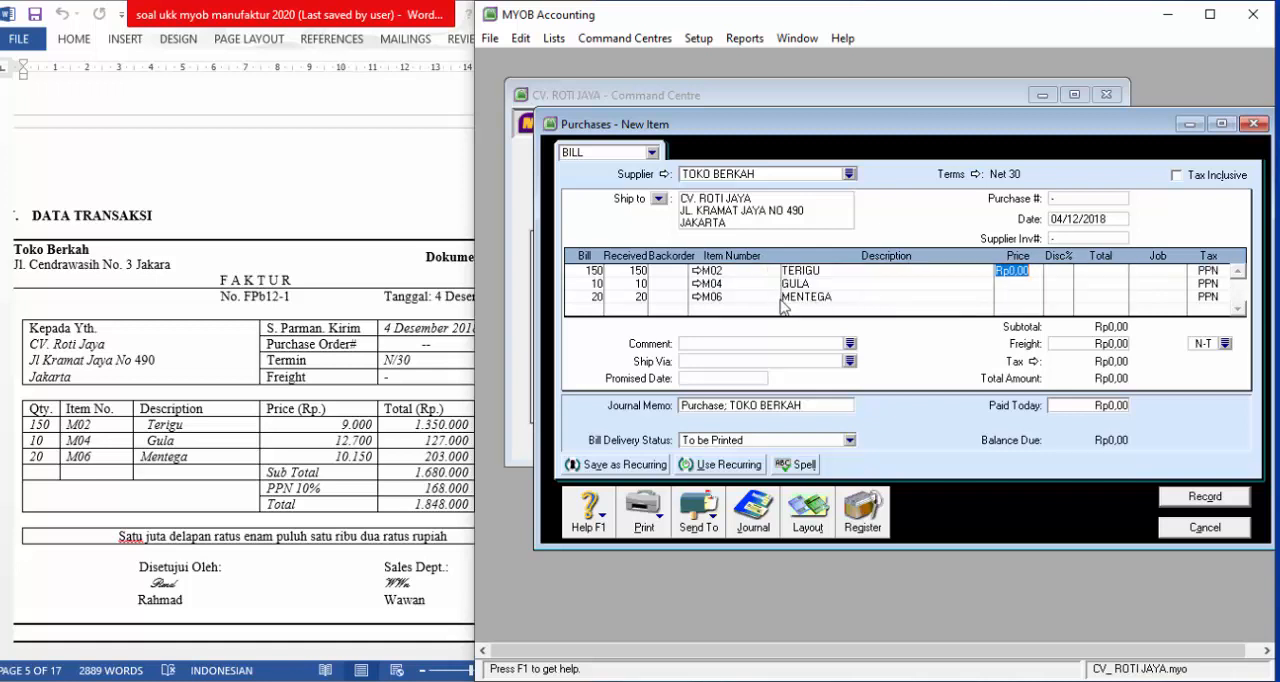
Enter unit prices of 9.000 for Terigu, 12.700 for Gula and 10.150 for Mentega, and check them against the source invoice
type("9.0")
type("000")
key("Down")
type("1")
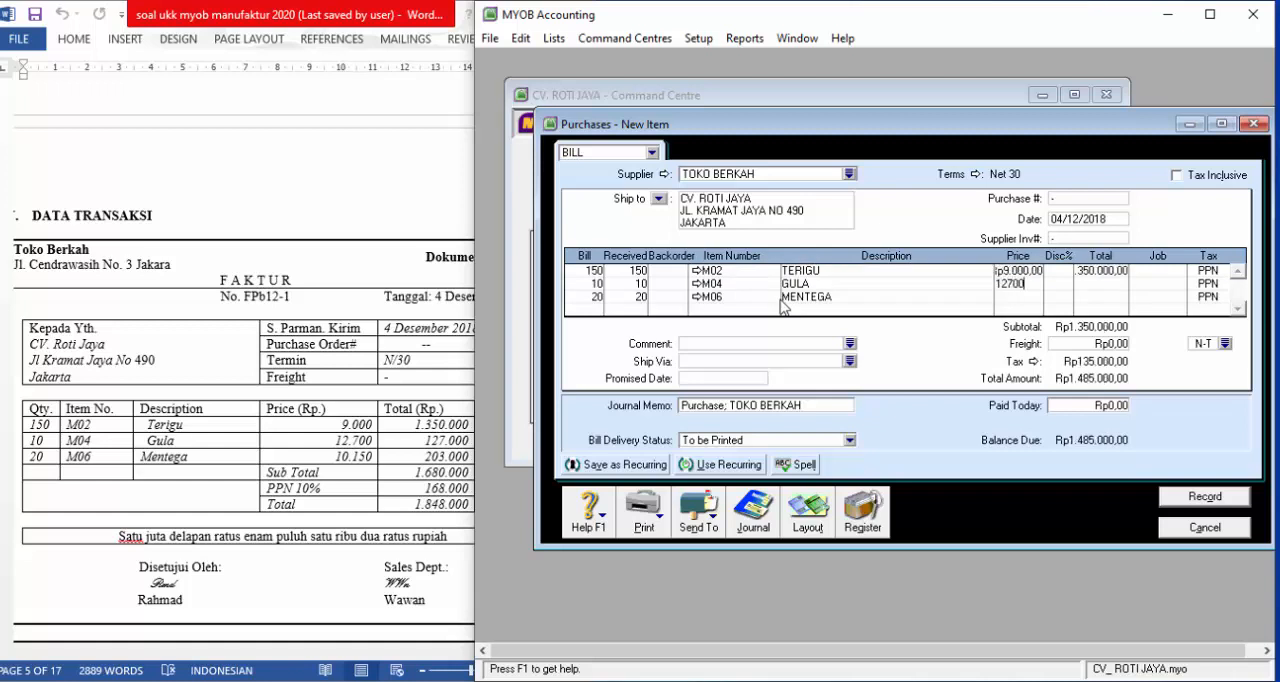
key("Down")
type("10")
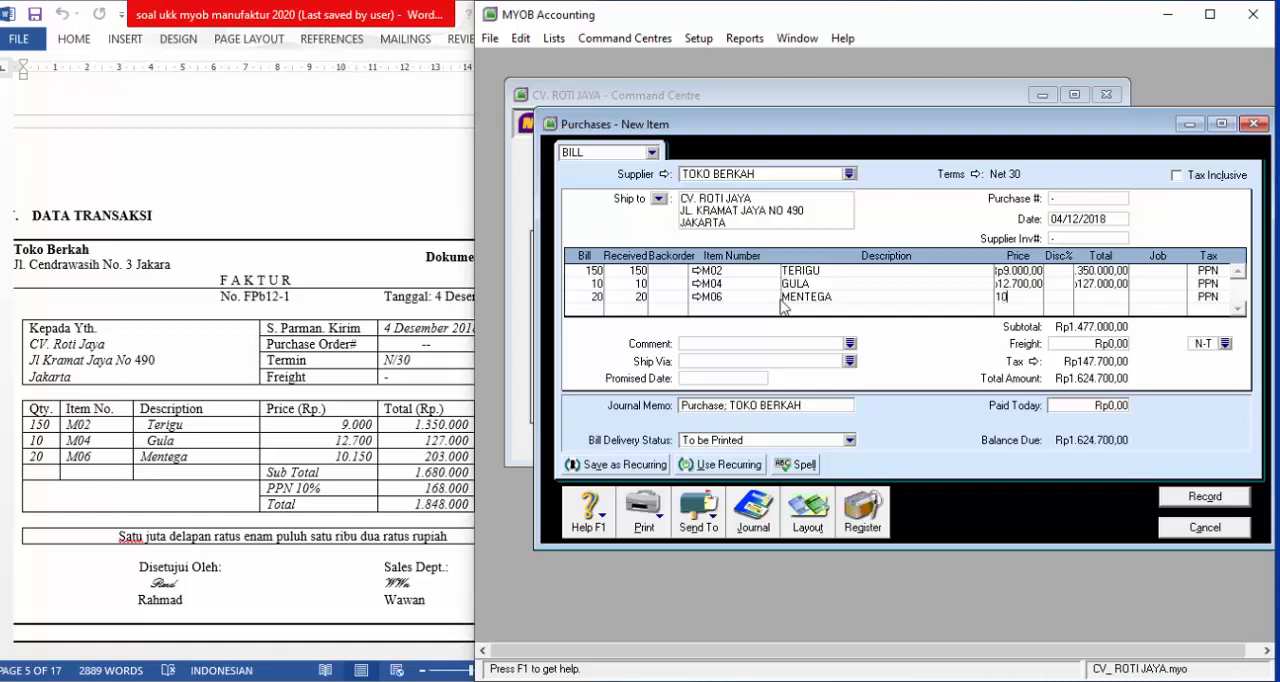
type(".150")
key("Down")
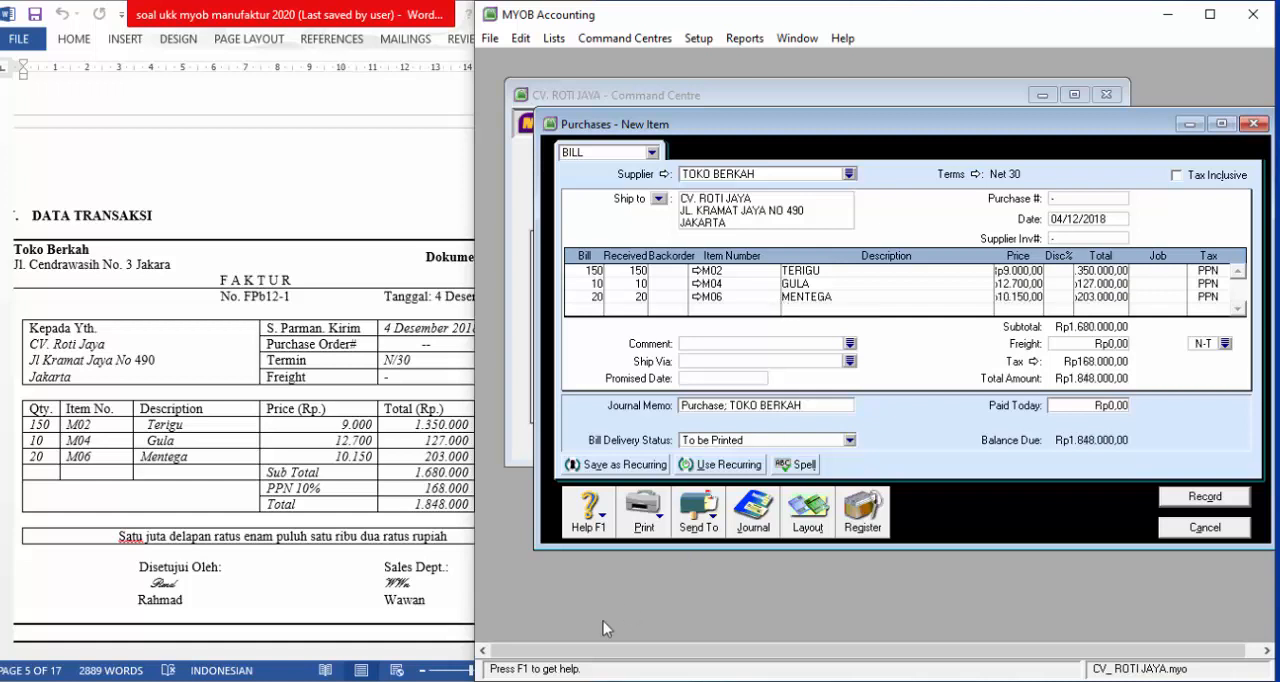
left_click(305, 563)
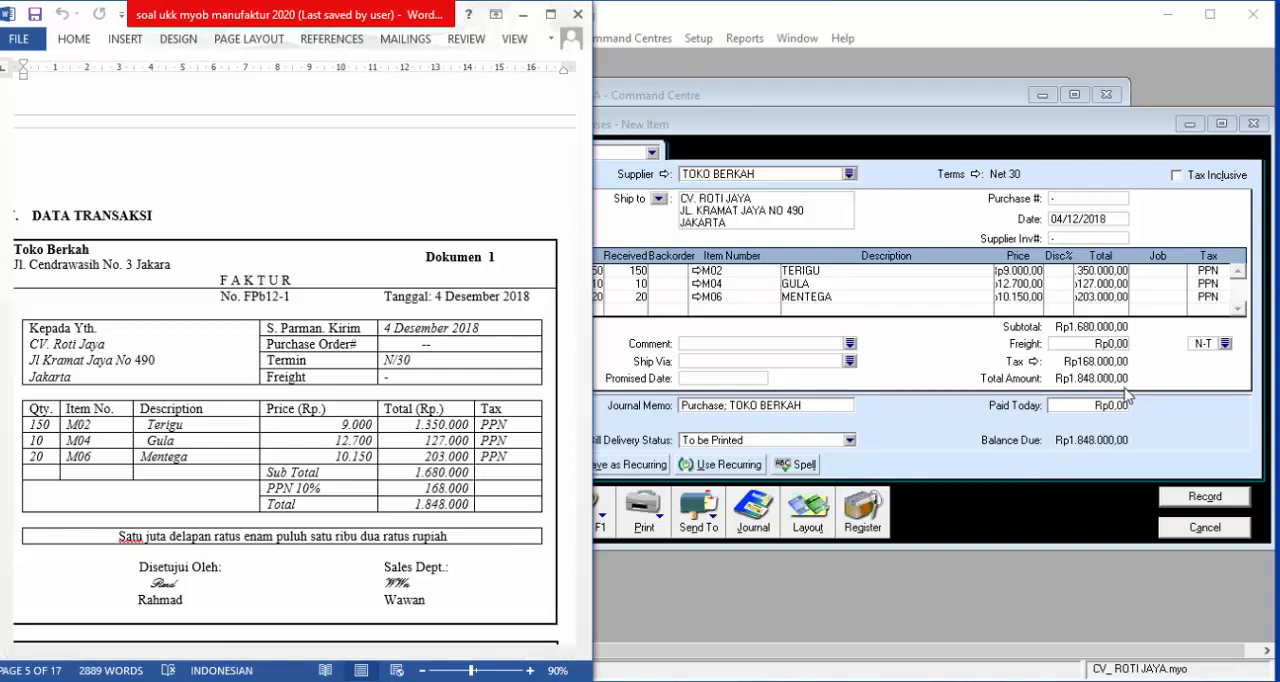
key("ctrl+r")
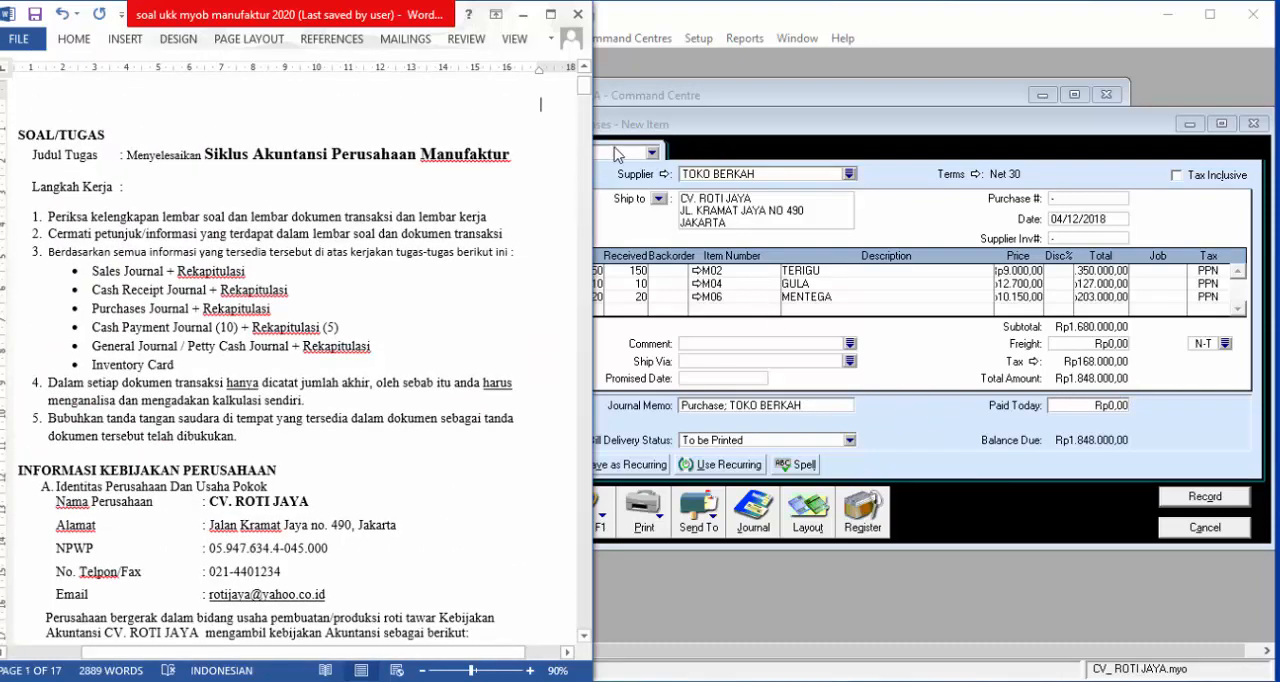
left_click_drag(585, 88, 598, 268)
left_click_drag(597, 270, 596, 256)
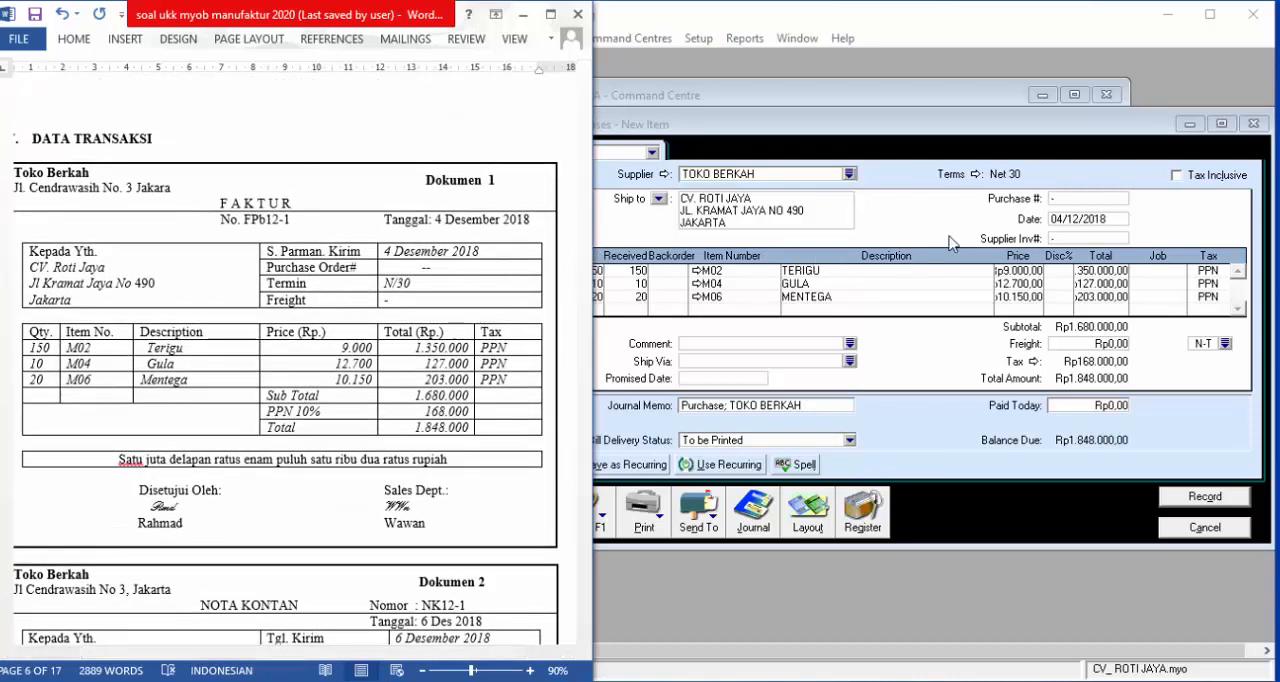
Review the Toko Berkah bill's transaction recap and record the bill
left_click(955, 240)
key("ctrl+r")
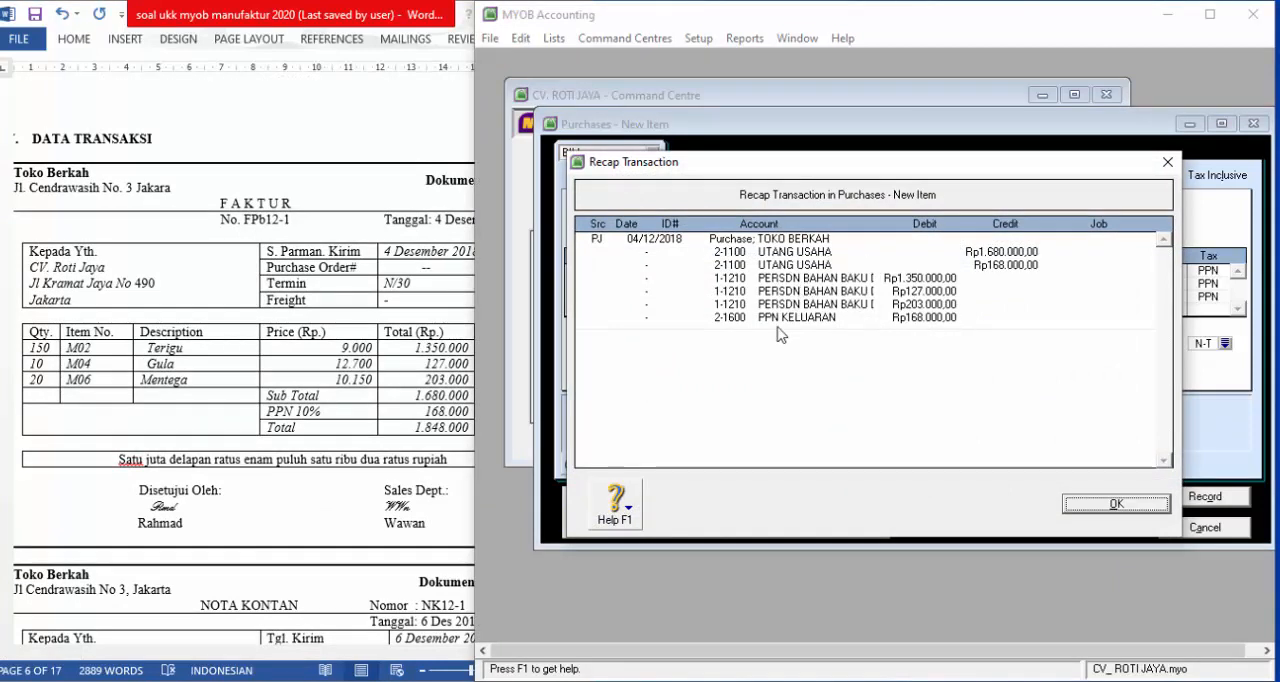
left_click(1115, 504)
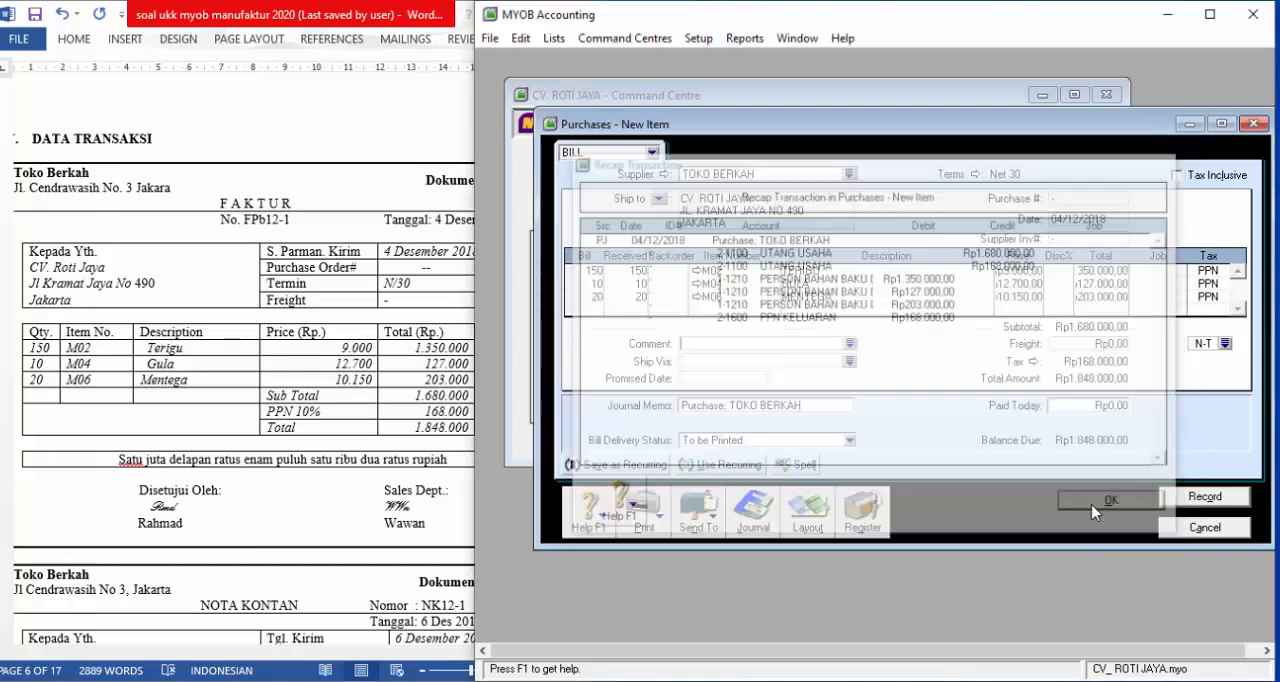
left_click(1200, 500)
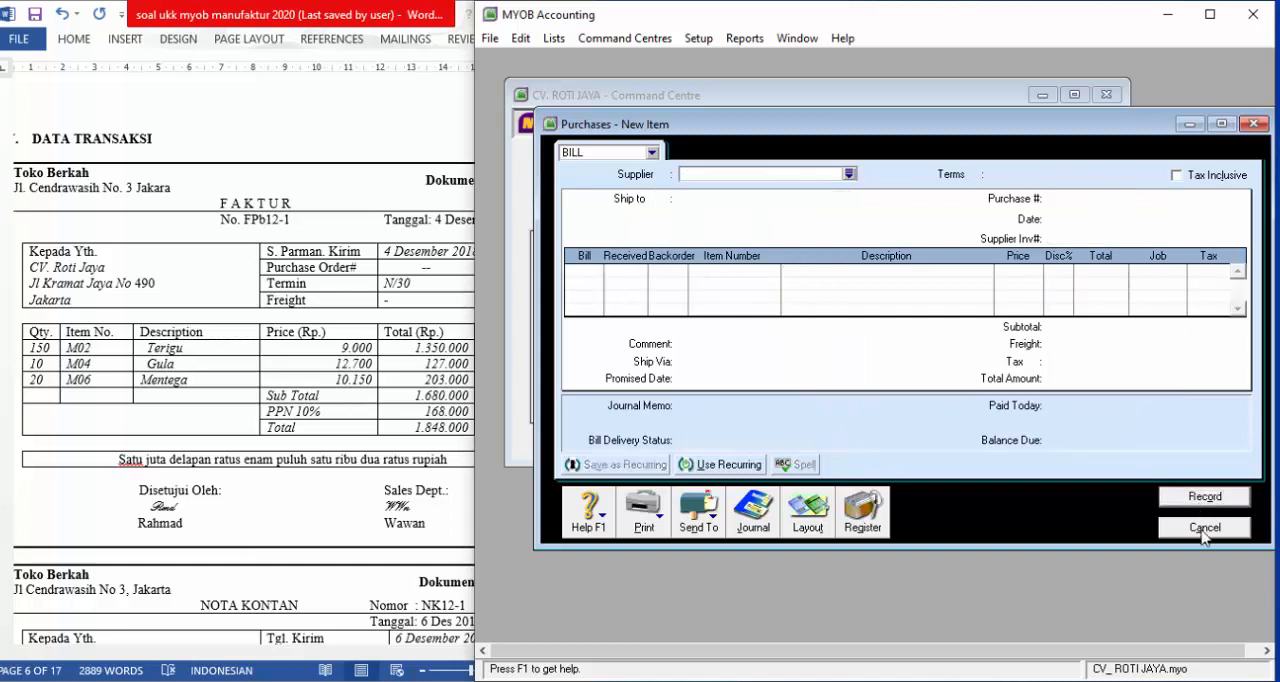
left_click(1205, 536)
Start a new purchase bill for the cash note in Dokumen 2, quick-adding a supplier named Pembelian Tunai
left_click(375, 518)
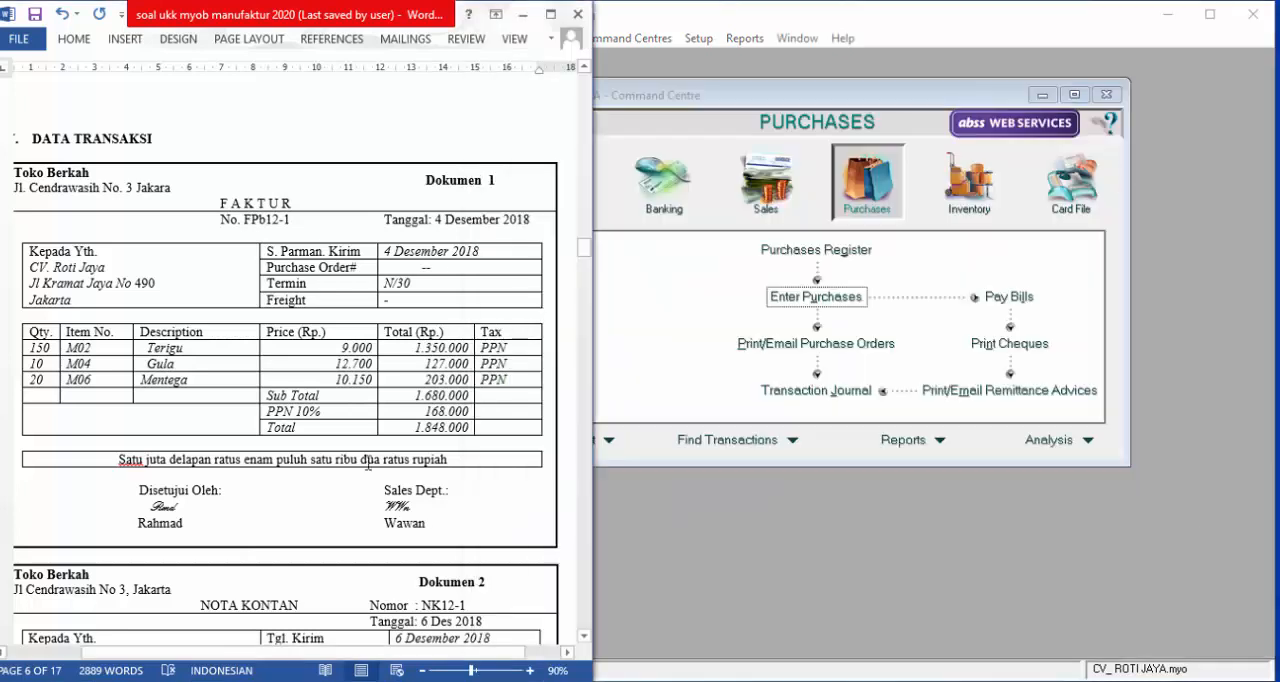
scroll(368, 451, "down", 1)
scroll(368, 451, "down", 9)
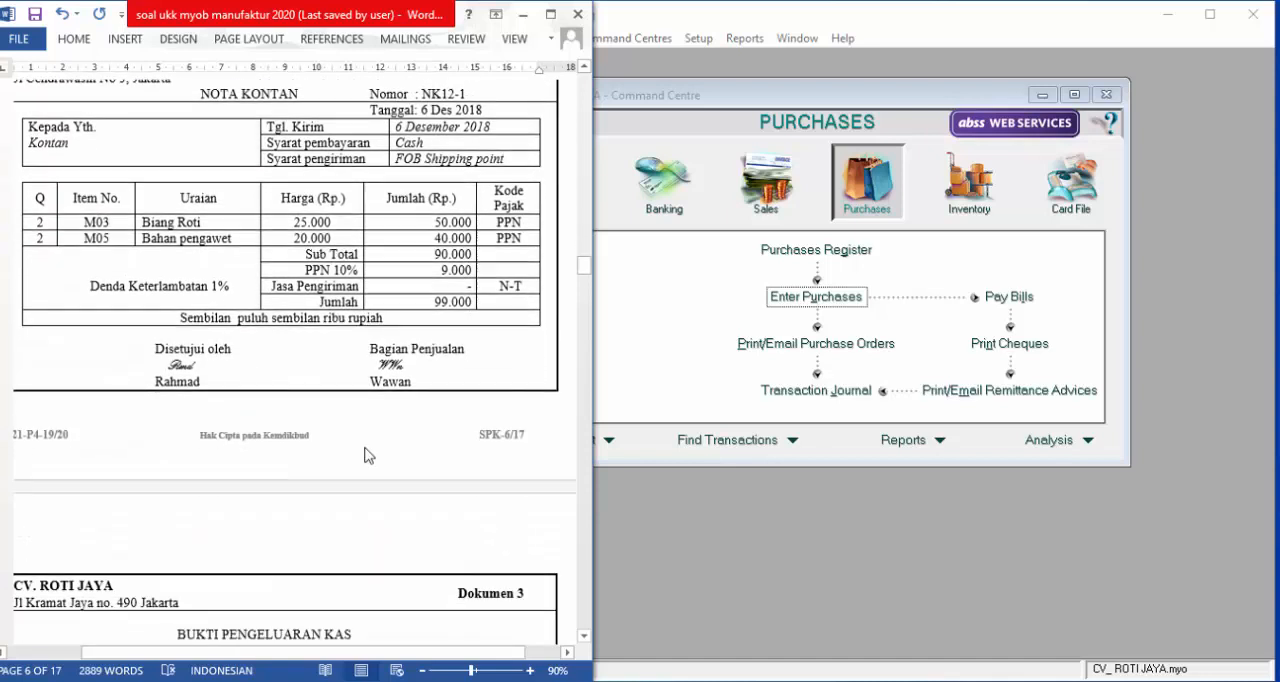
scroll(422, 386, "down", 1, "ctrl")
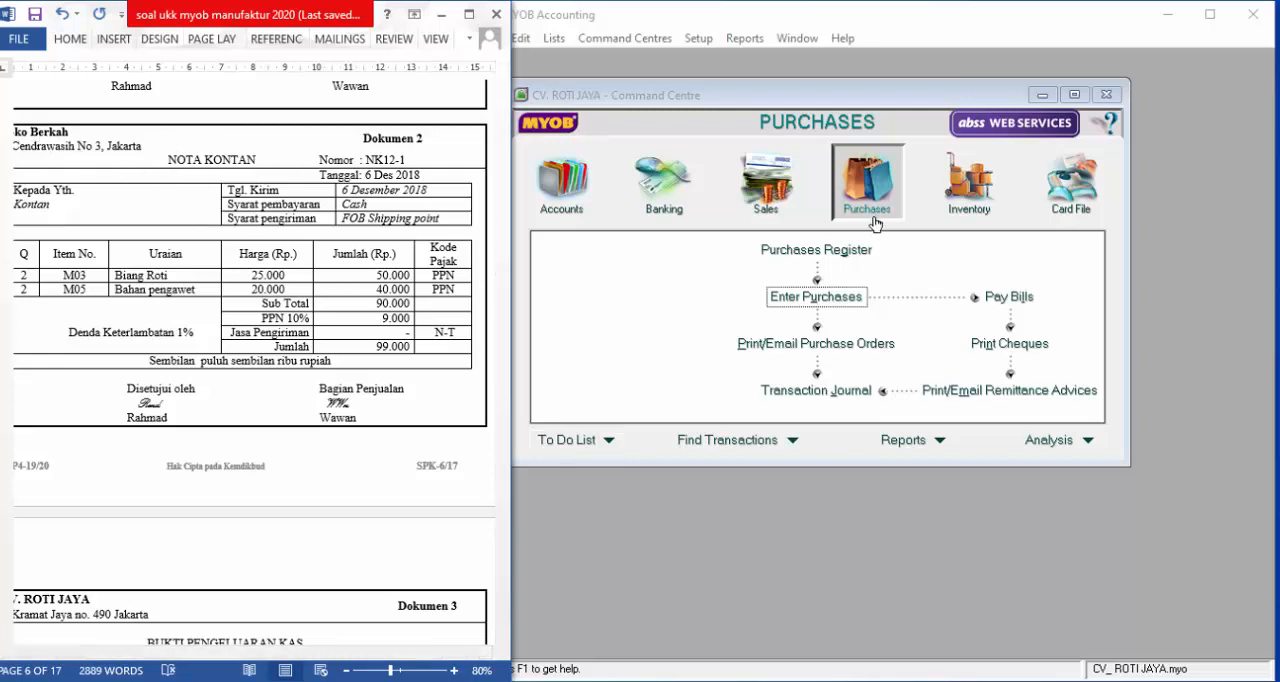
left_click(826, 297)
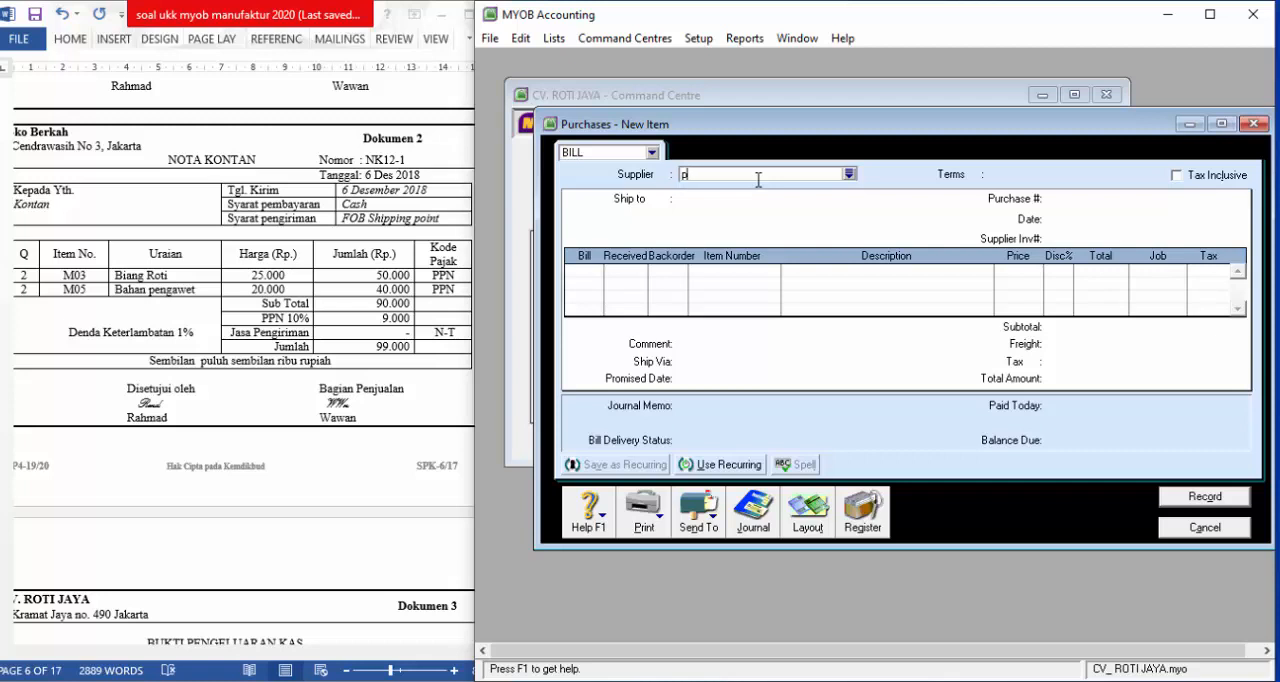
type("Pembelian Tunai")
key("Tab")
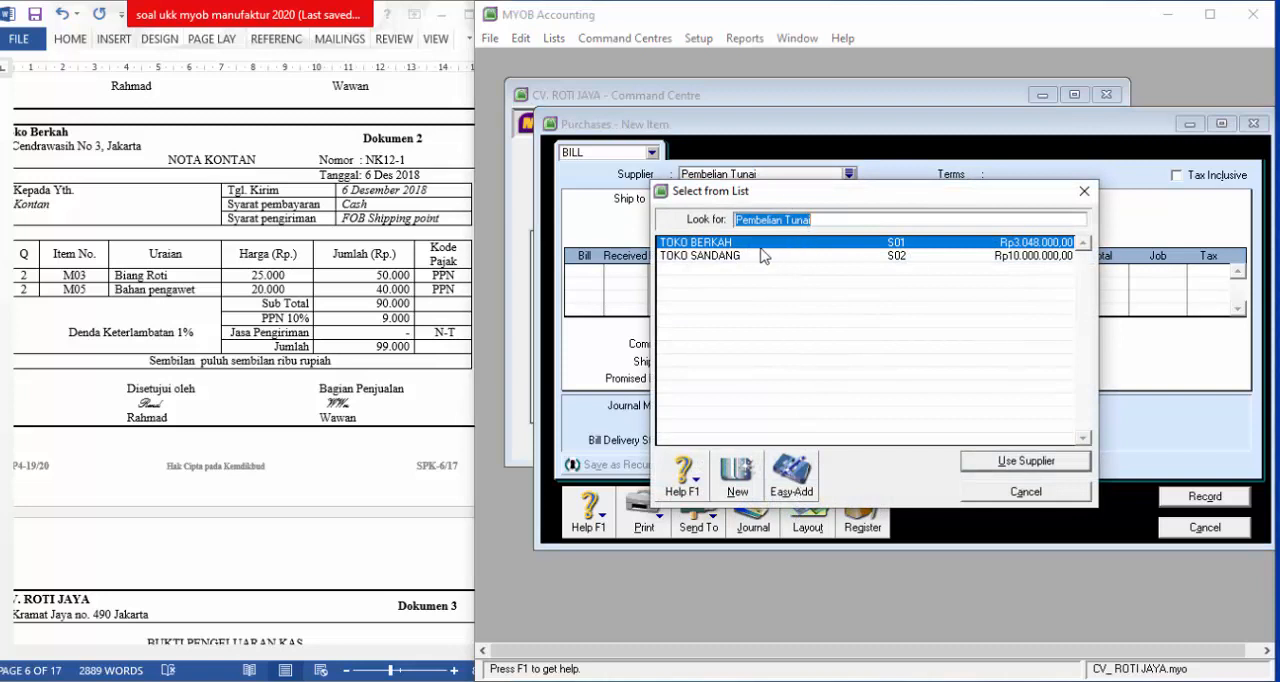
left_click(800, 485)
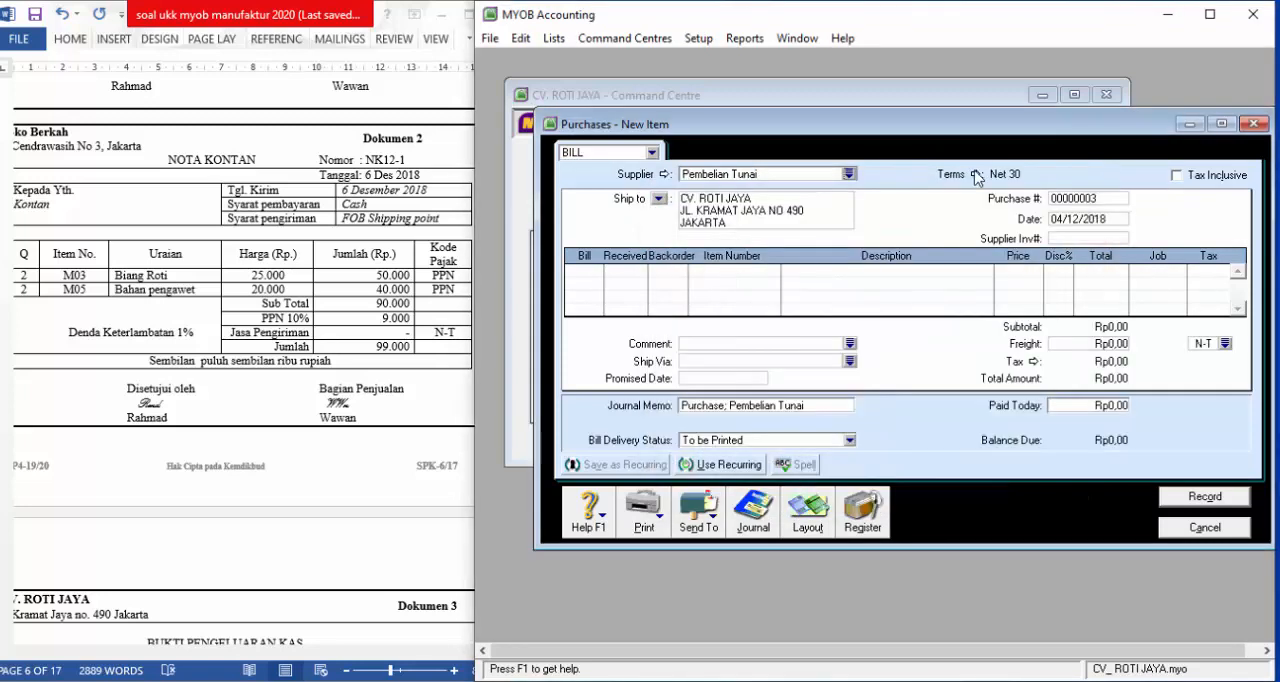
Set the credit terms of the Pembelian Tunai bill to C.O.D
left_click(977, 175)
left_click(968, 227)
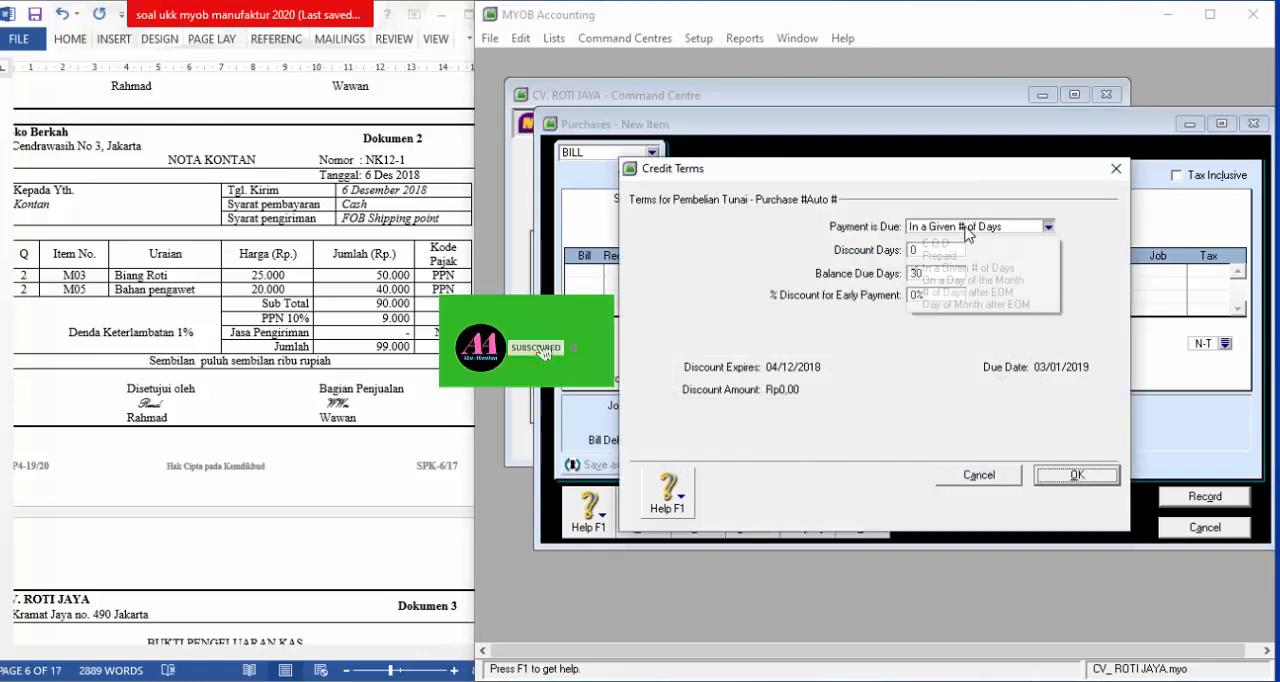
left_click(966, 246)
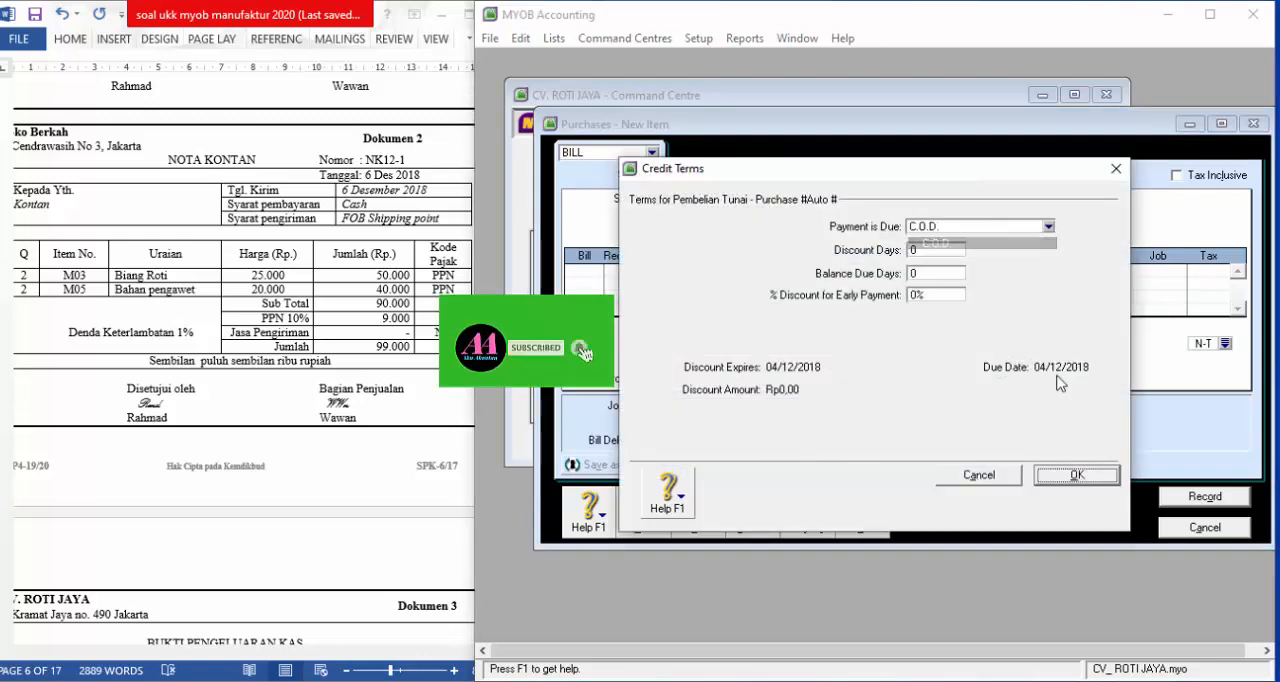
left_click(1105, 484)
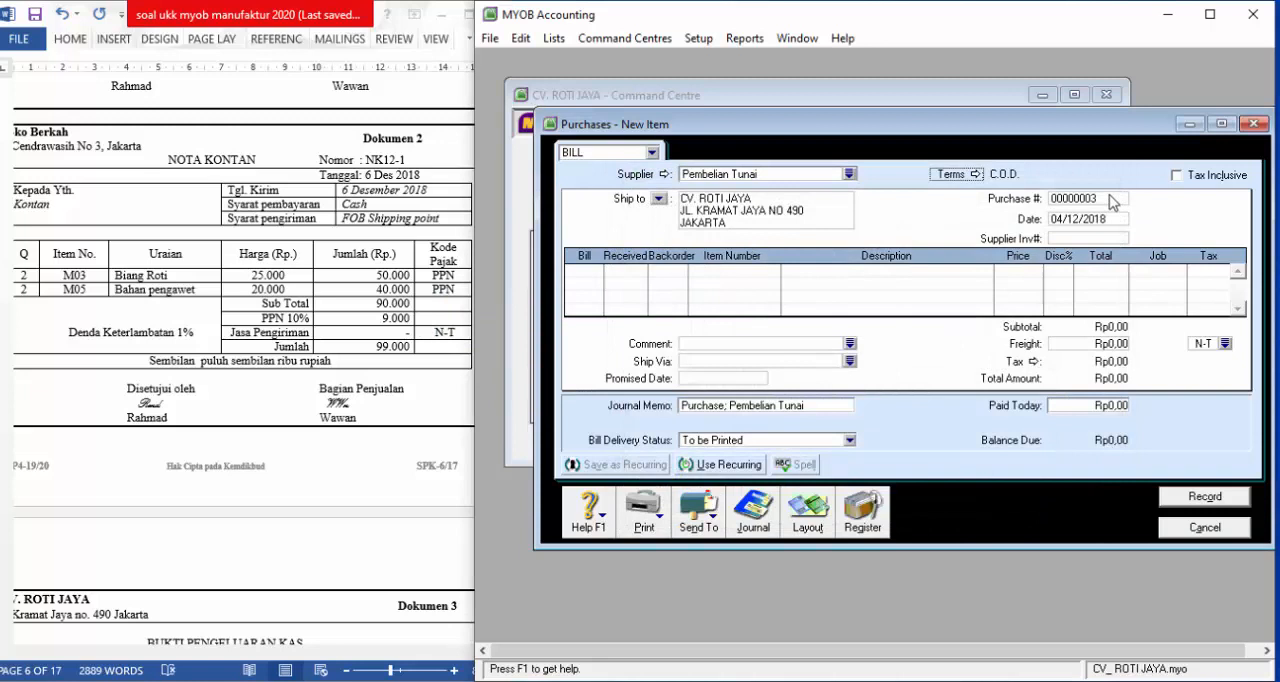
Set the bill's purchase number to "--", its date to 06/12/2018 and its supplier invoice number to "-"
left_click(1110, 197)
key("BackSpace")
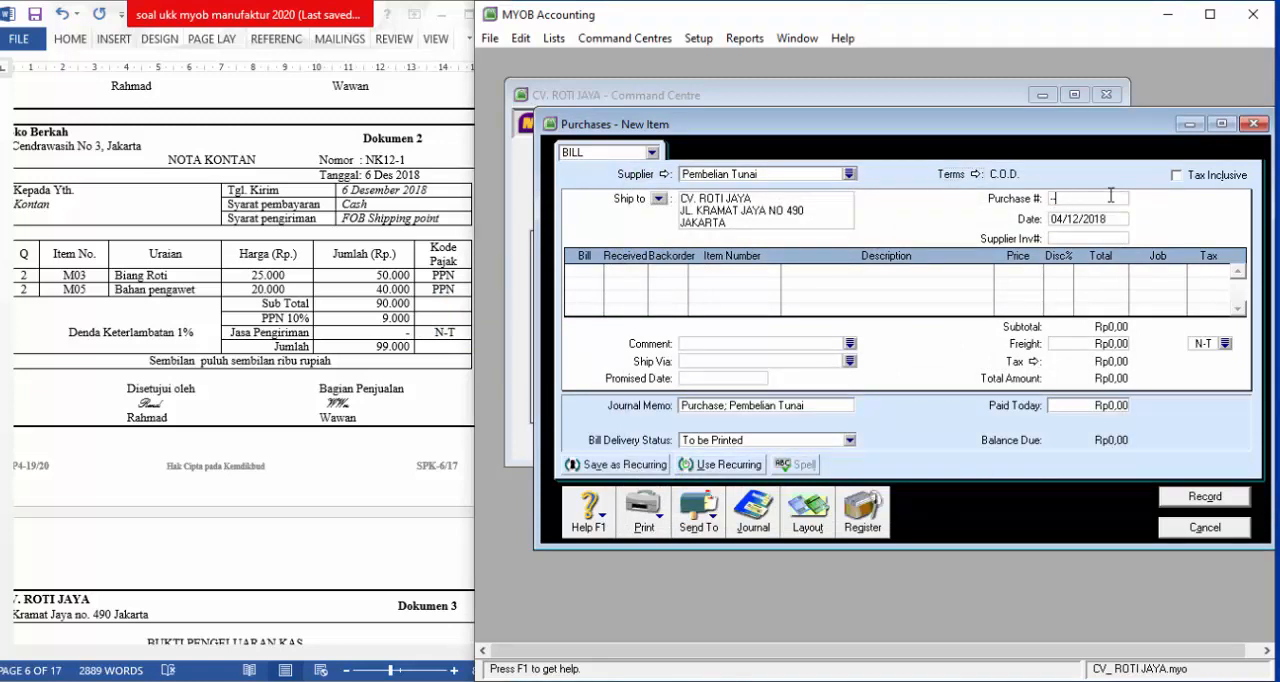
key("Tab")
type("6/12")
key("Tab")
type("-")
key("Tab")
Enter two lines with a billed quantity of 2 each, assigning item M03 to the first and M05 to the second
key("Return")
key("Tab")
key("Tab")
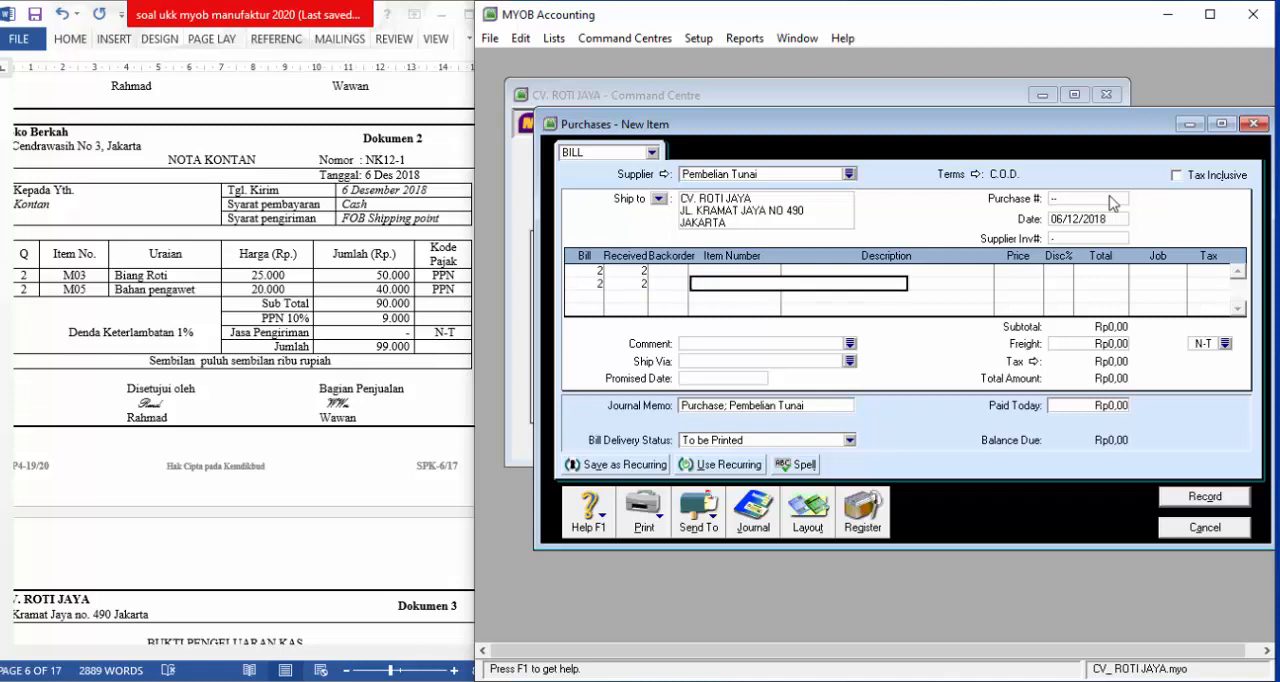
key("Up")
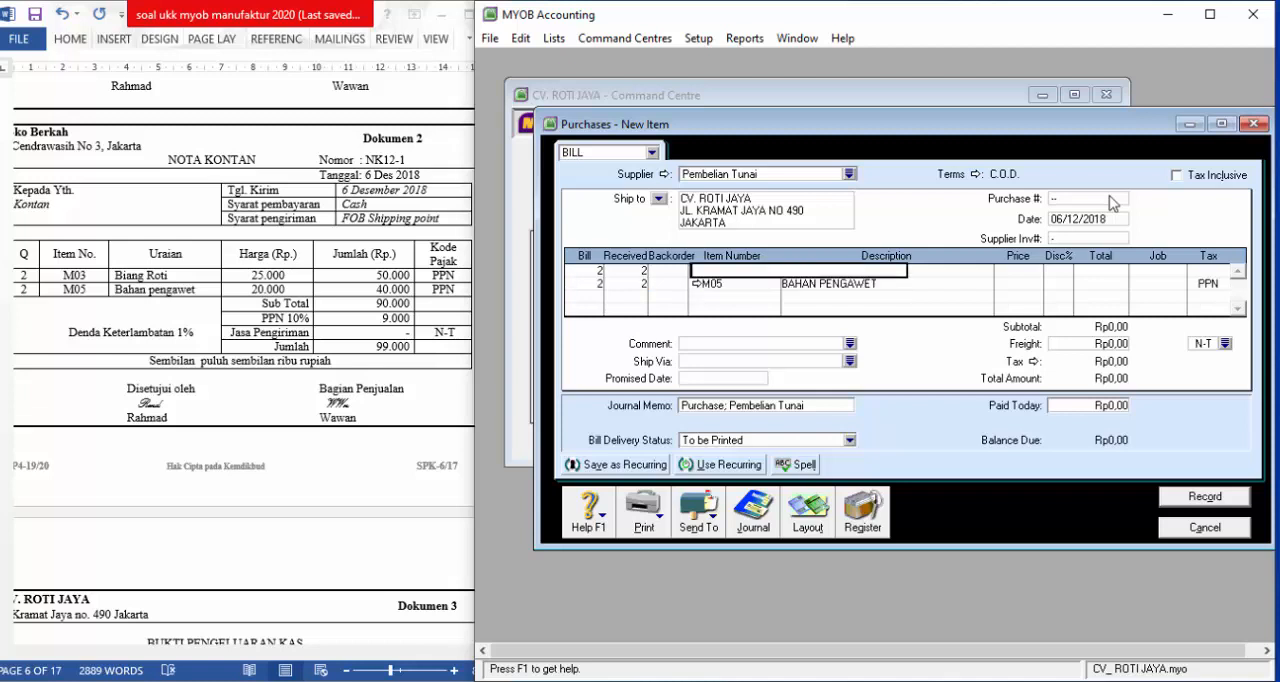
type("M03")
key("Tab")
key("Tab")
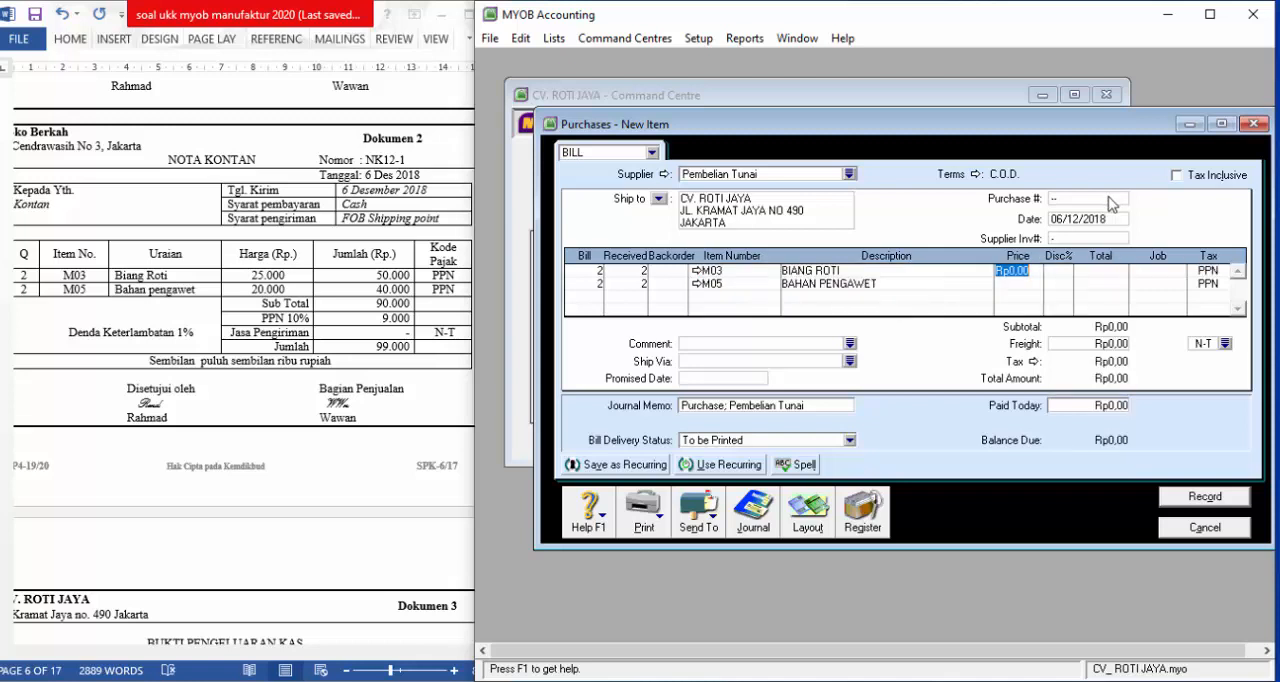
Enter unit prices of 25.000 for Biang Roti and 20.000 for Bahan Pengawet
type("25.00")
key("Down")
type("20")
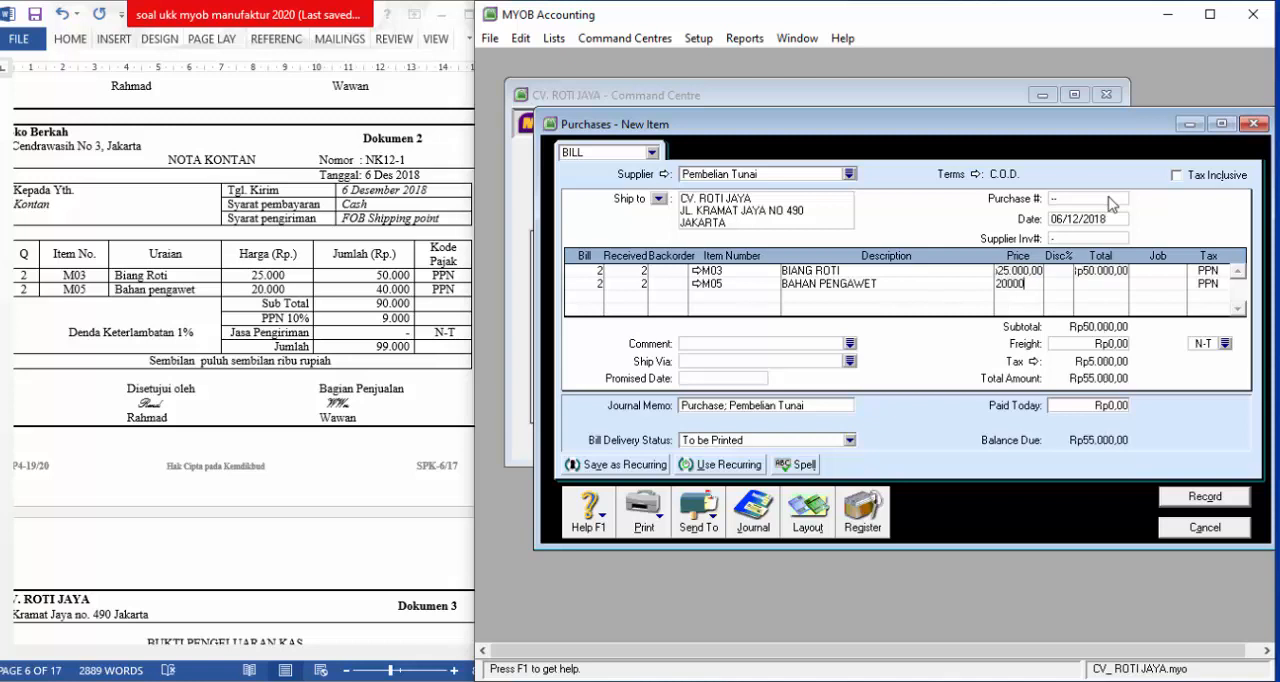
key("Tab")
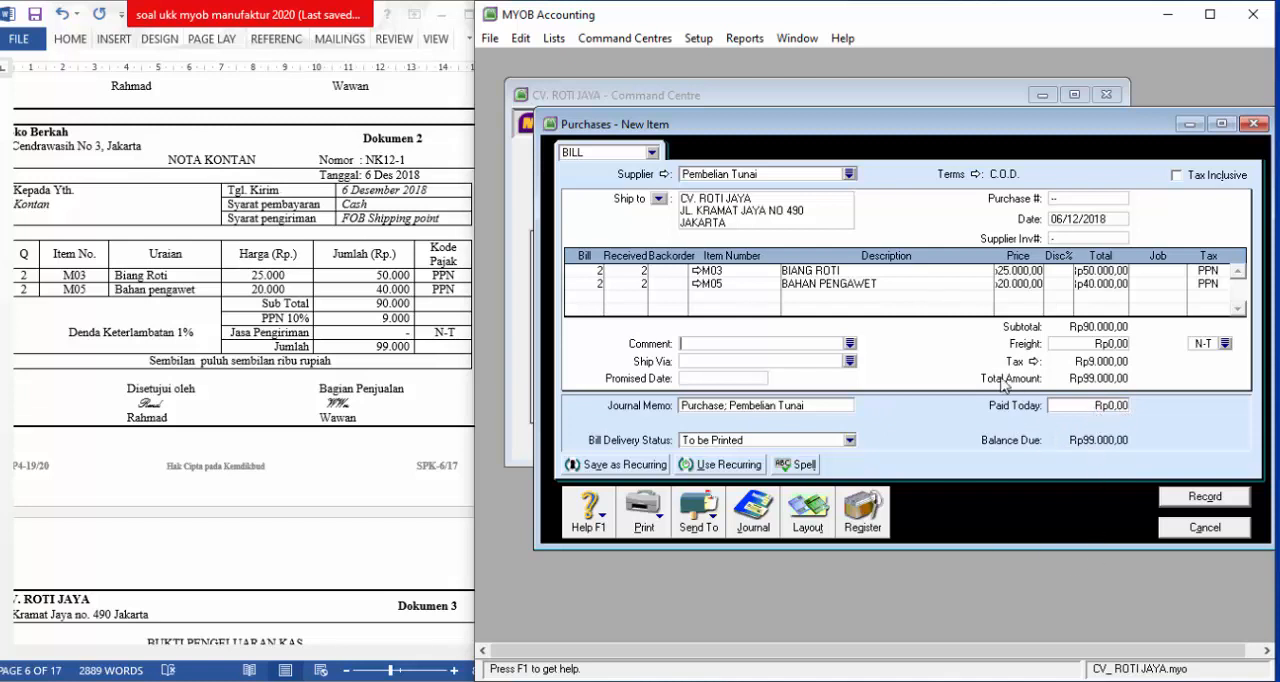
Enter 99.000 as the amount paid today on the cash purchase bill
left_click(1107, 410)
type("99.")
type("000")
key("Tab")
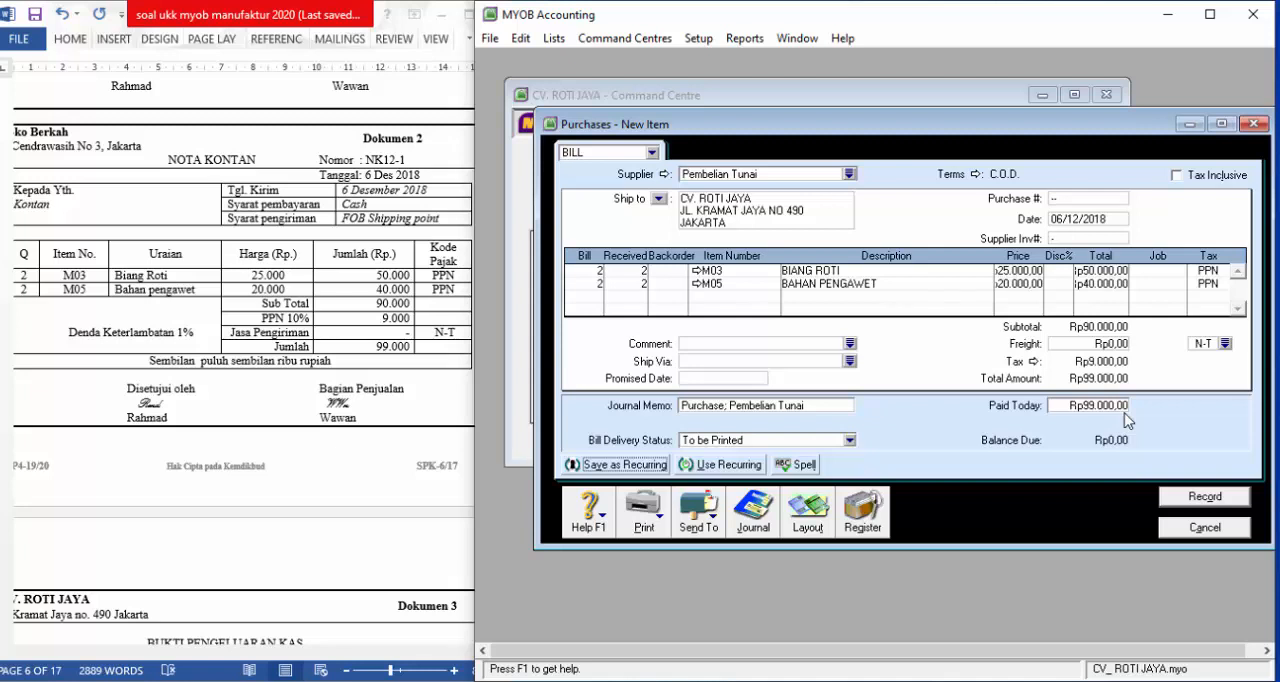
Review the cash purchase's transaction recap and record the bill together with its payment cheque
key("ctrl+r")
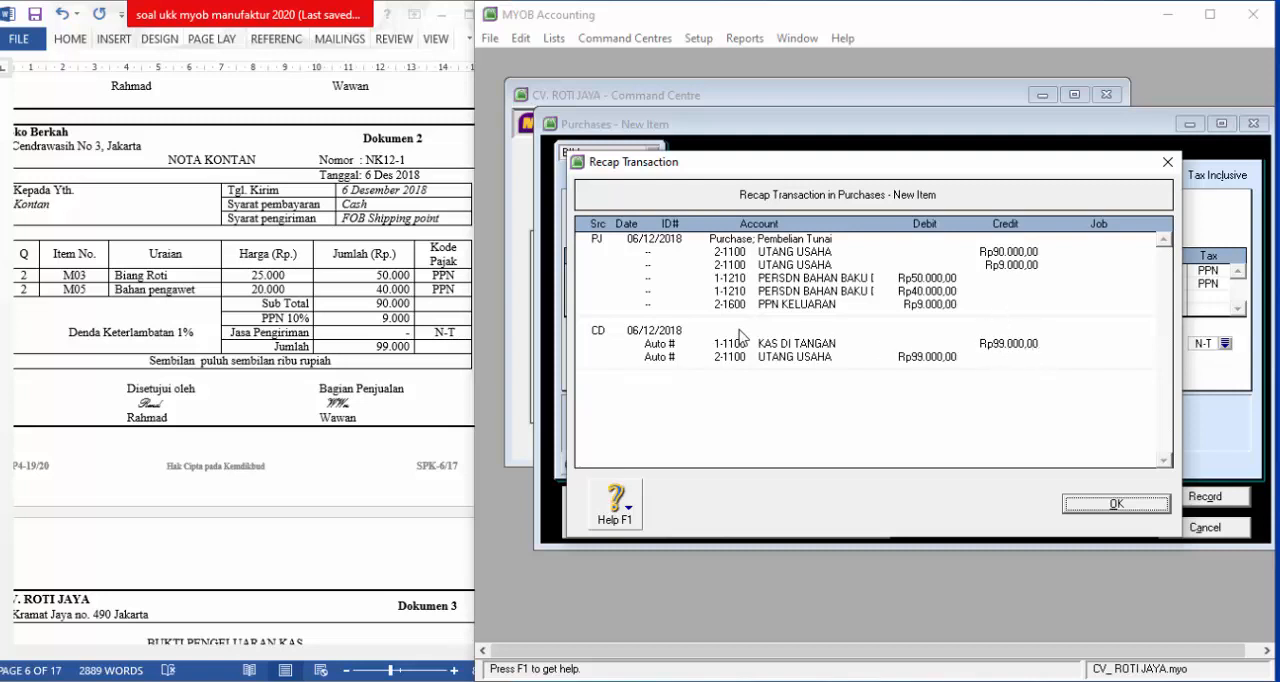
left_click(1116, 504)
left_click(1200, 497)
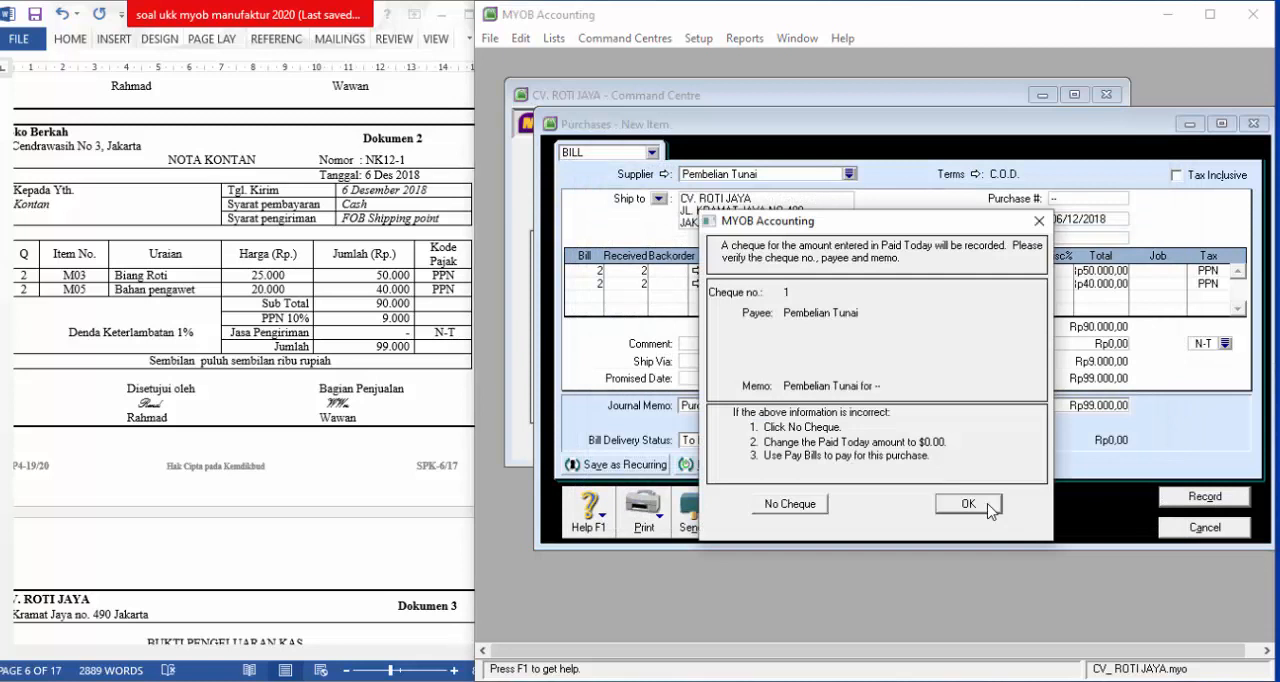
left_click(968, 504)
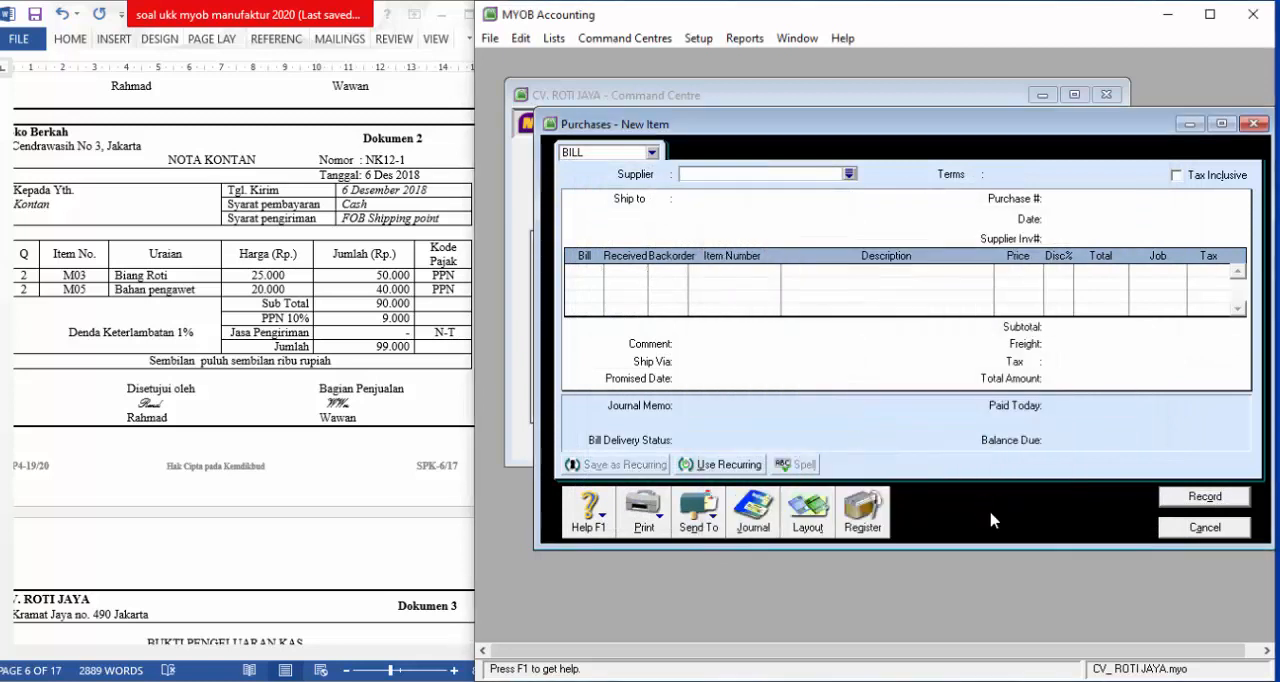
left_click(1188, 535)
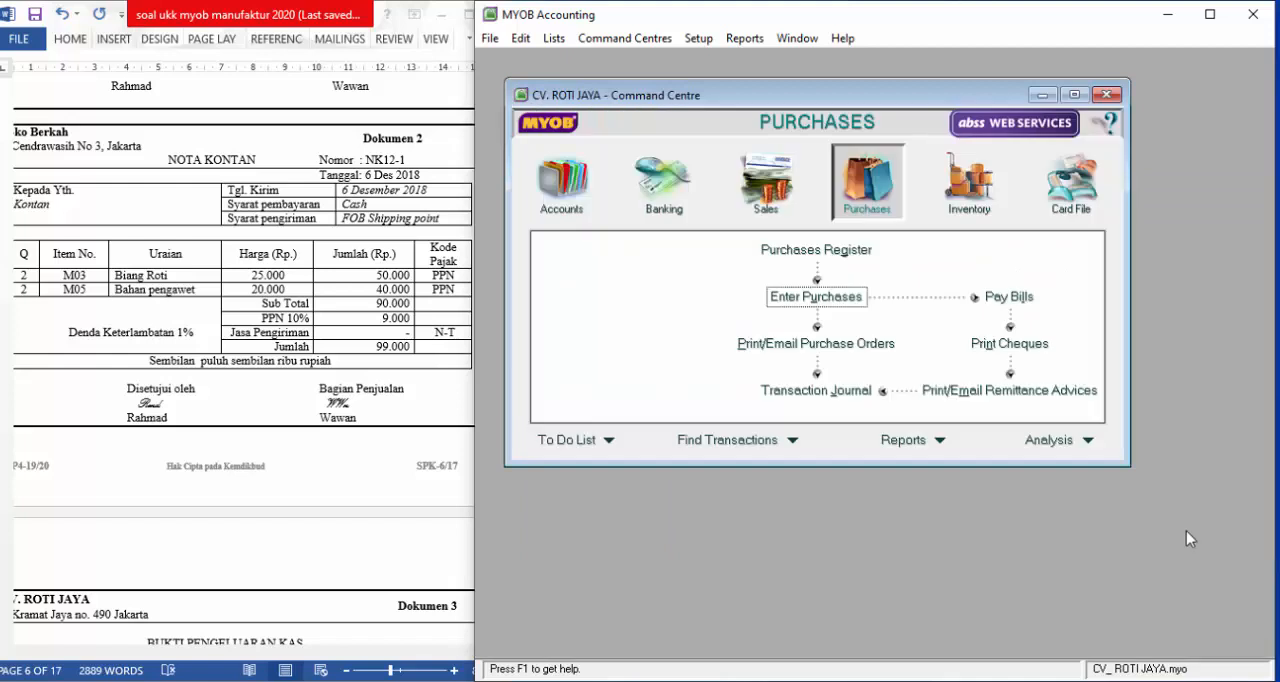
Start a bill payment to supplier Toko Berkah for the cash disbursement voucher in Dokumen 3
left_click(331, 485)
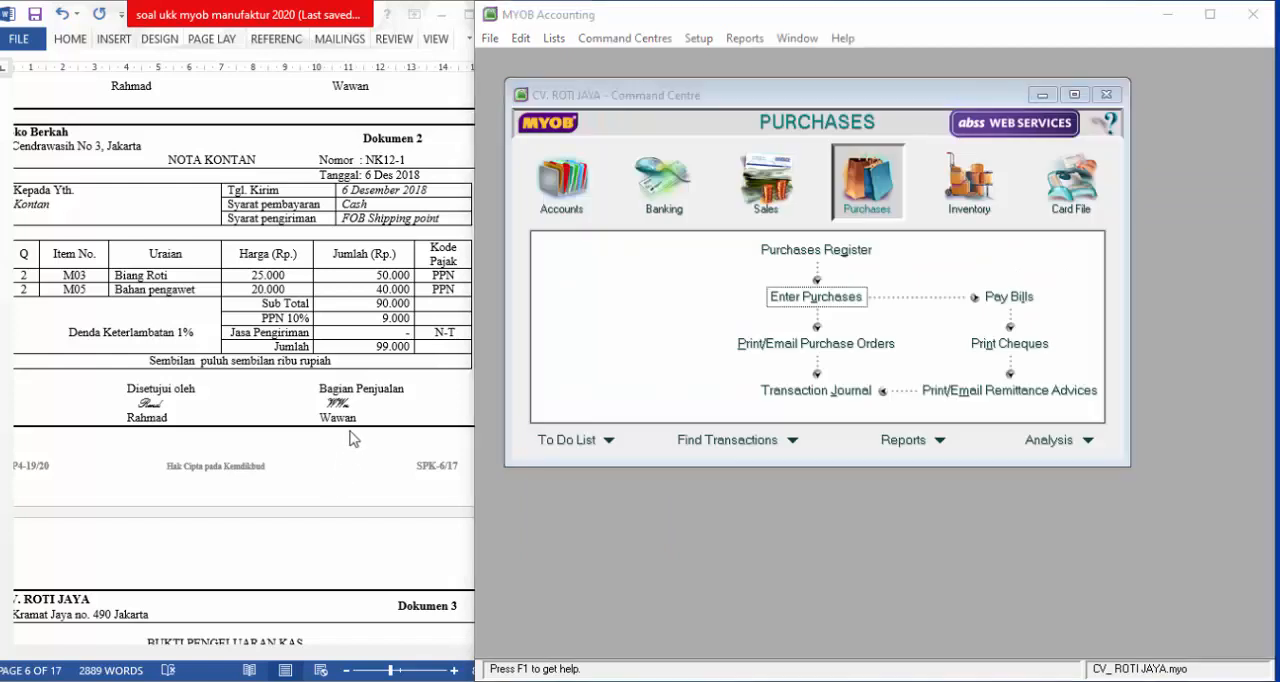
scroll(338, 440, "down", 2)
scroll(340, 440, "down", 5)
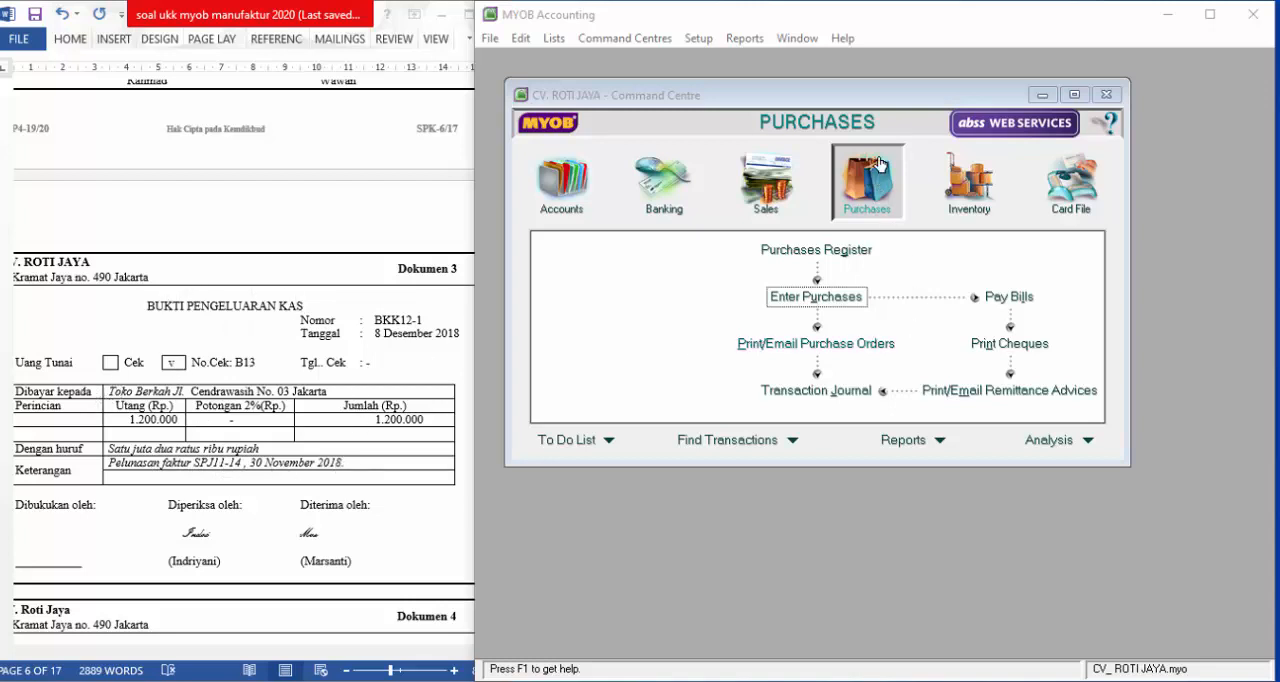
left_click(870, 222)
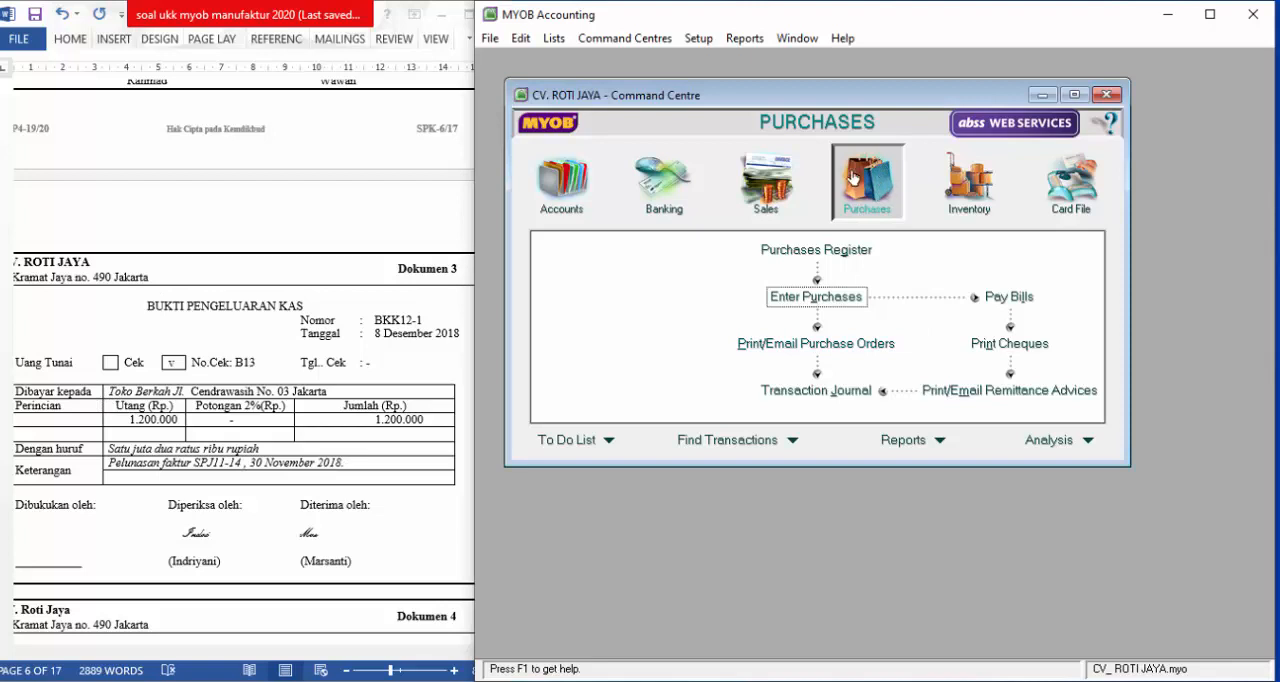
left_click(1012, 299)
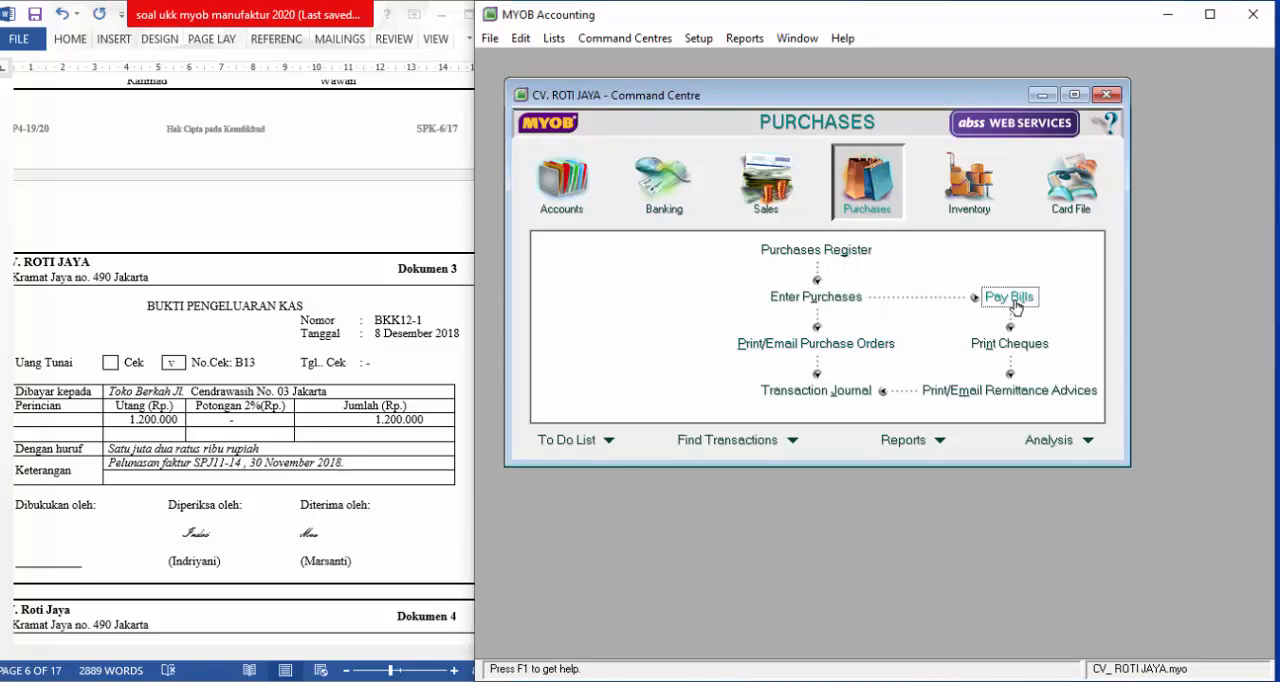
type("TO")
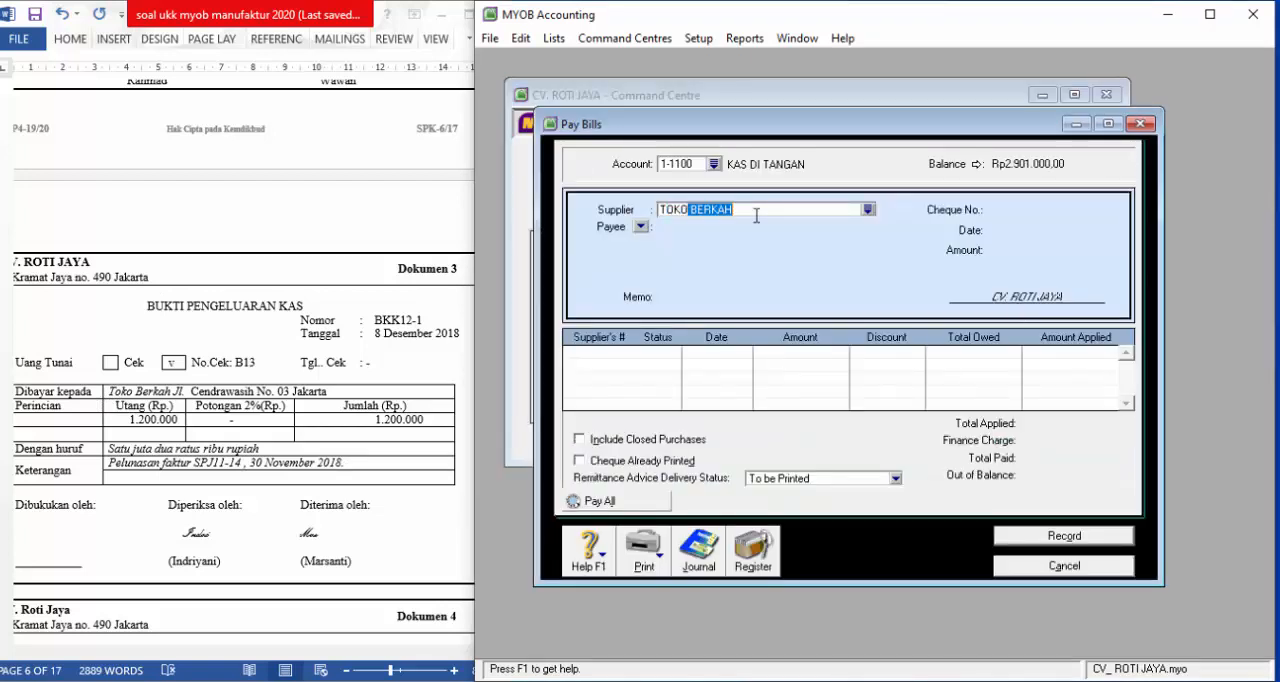
type("KO")
key("Tab")
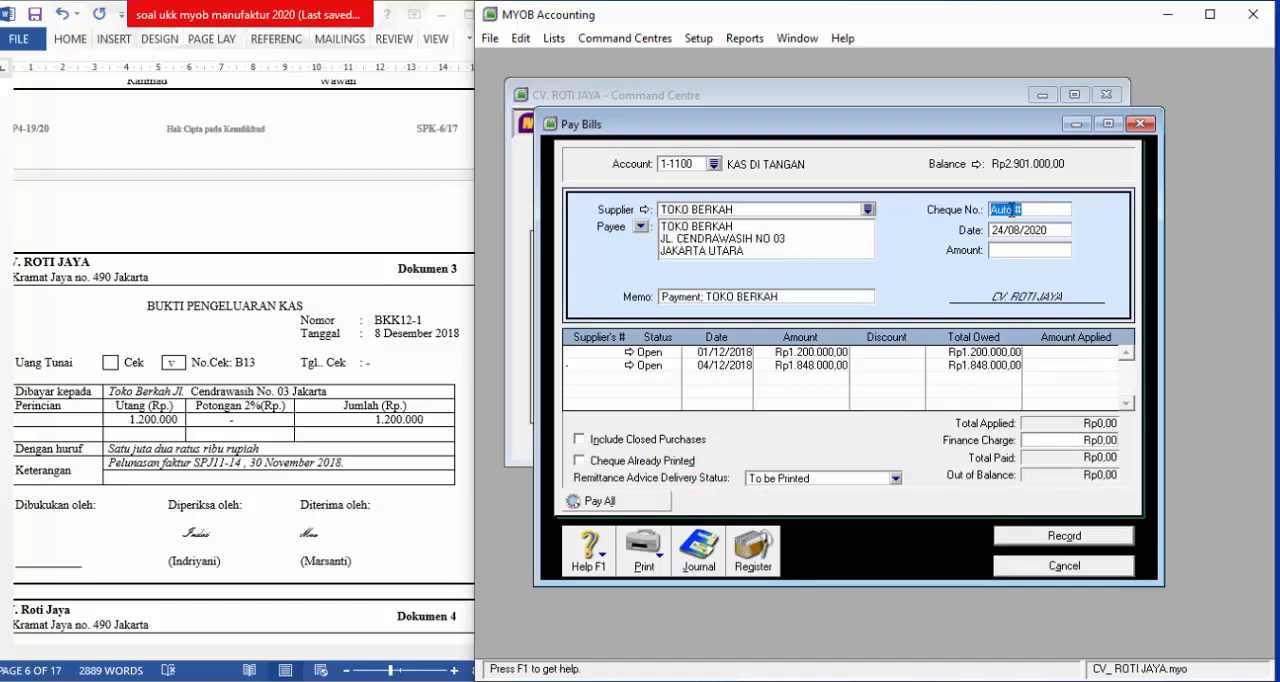
Set the payment's cheque number to bkk12-1 and its date to 8/12/2018
type("bkk12-1")
key("Tab")
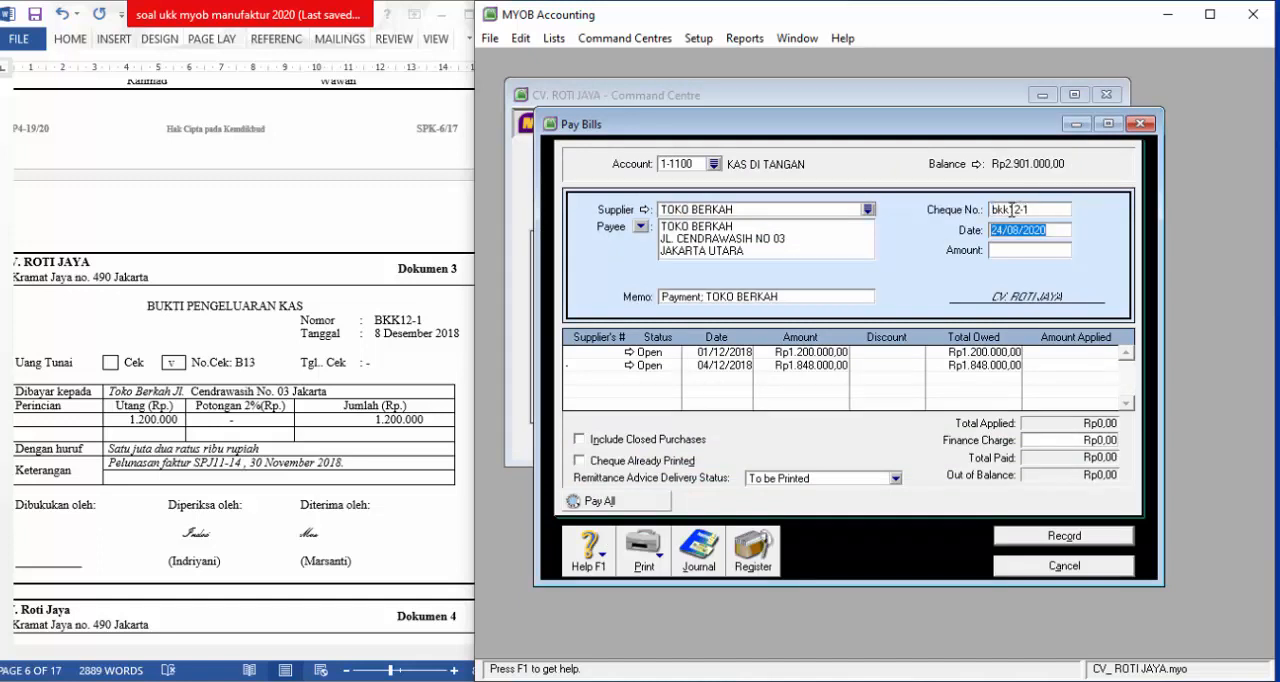
type("8")
type("/12/2018")
key("Tab")
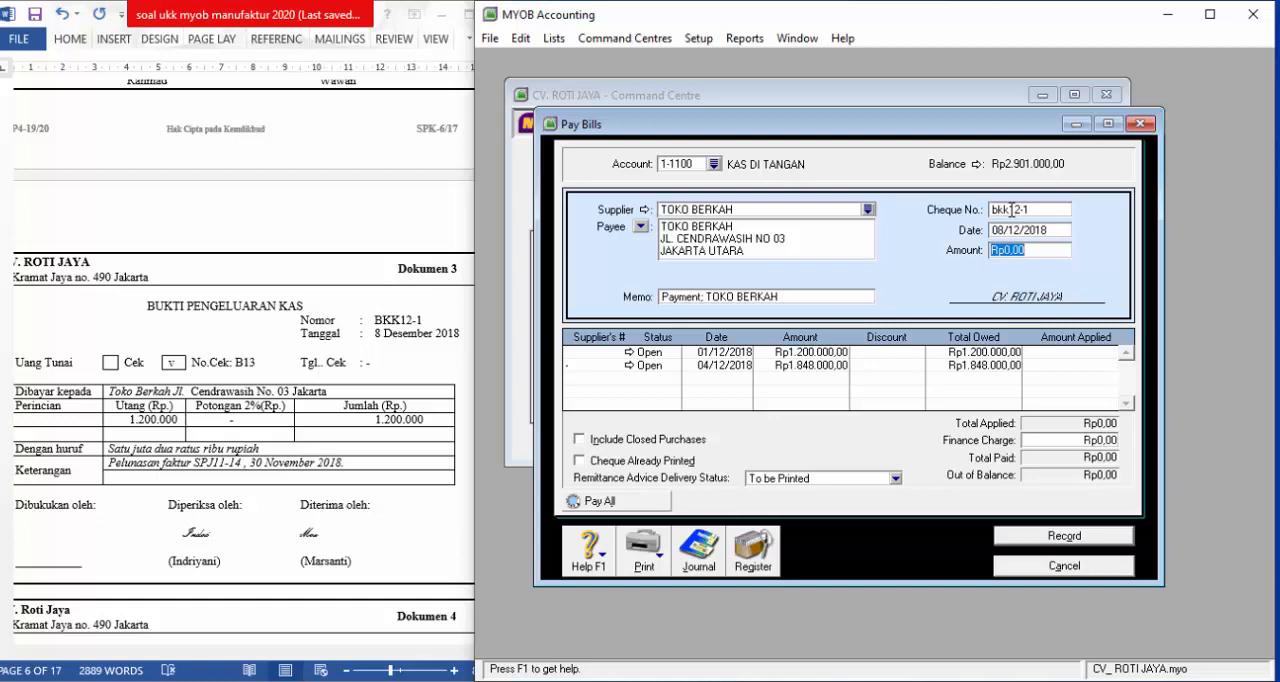
Set the payment amount to 1.200.000, apply it in full to the 01/12/2018 bill, and record the payment
type("1.200.00")
key("Tab")
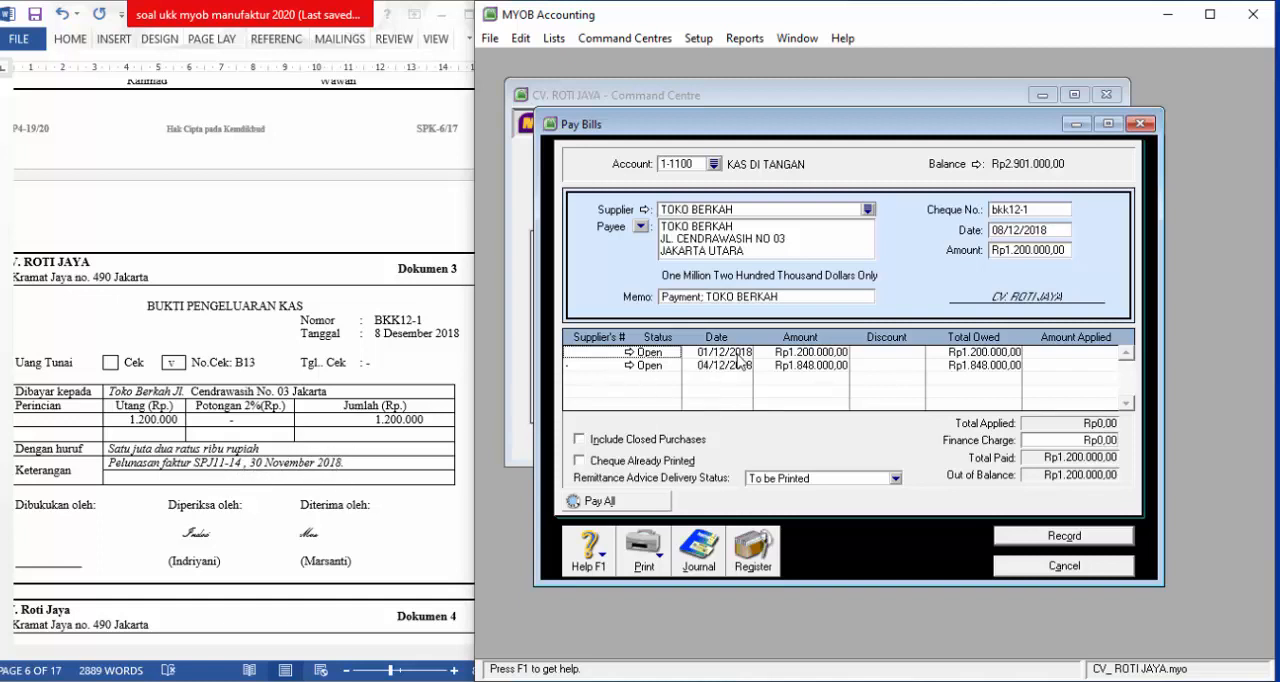
left_click(1087, 353)
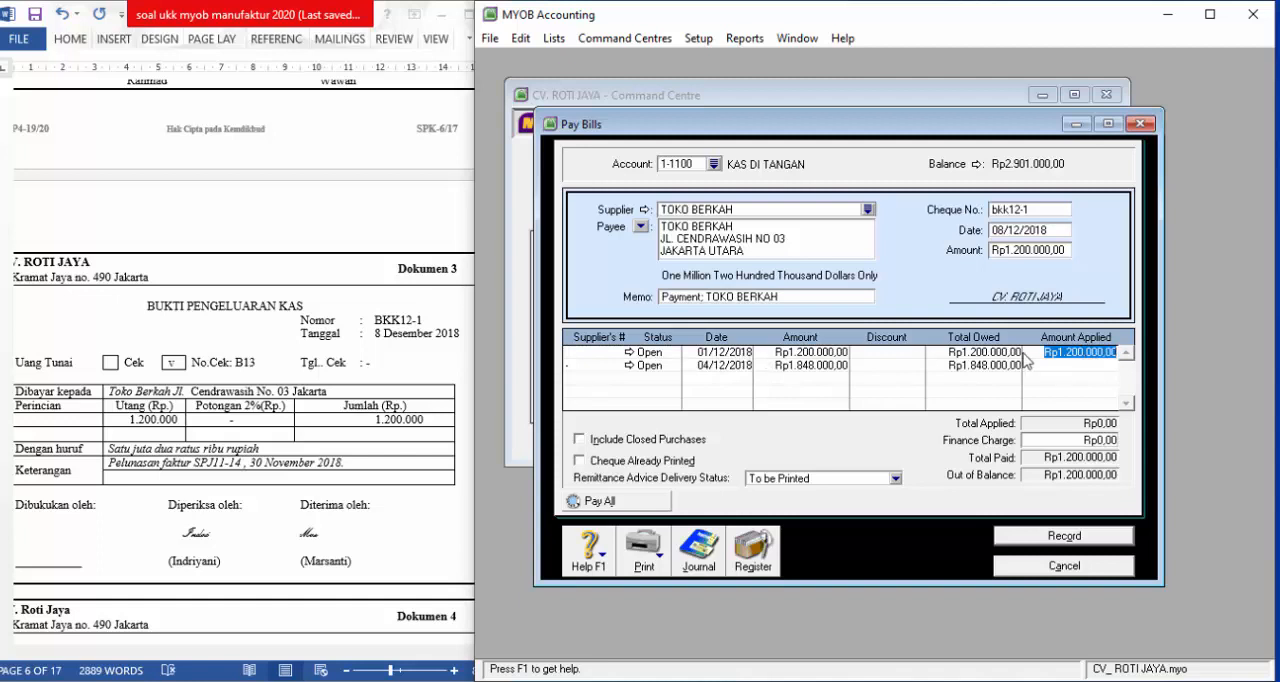
key("Tab")
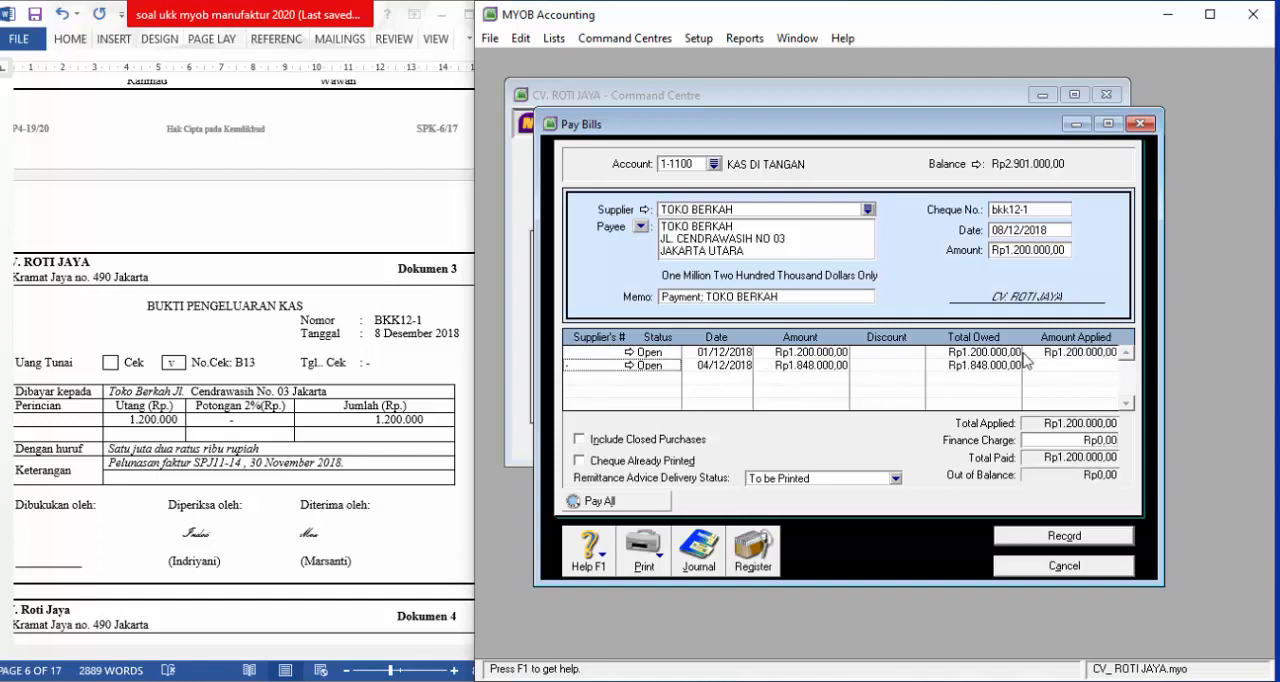
left_click(1083, 537)
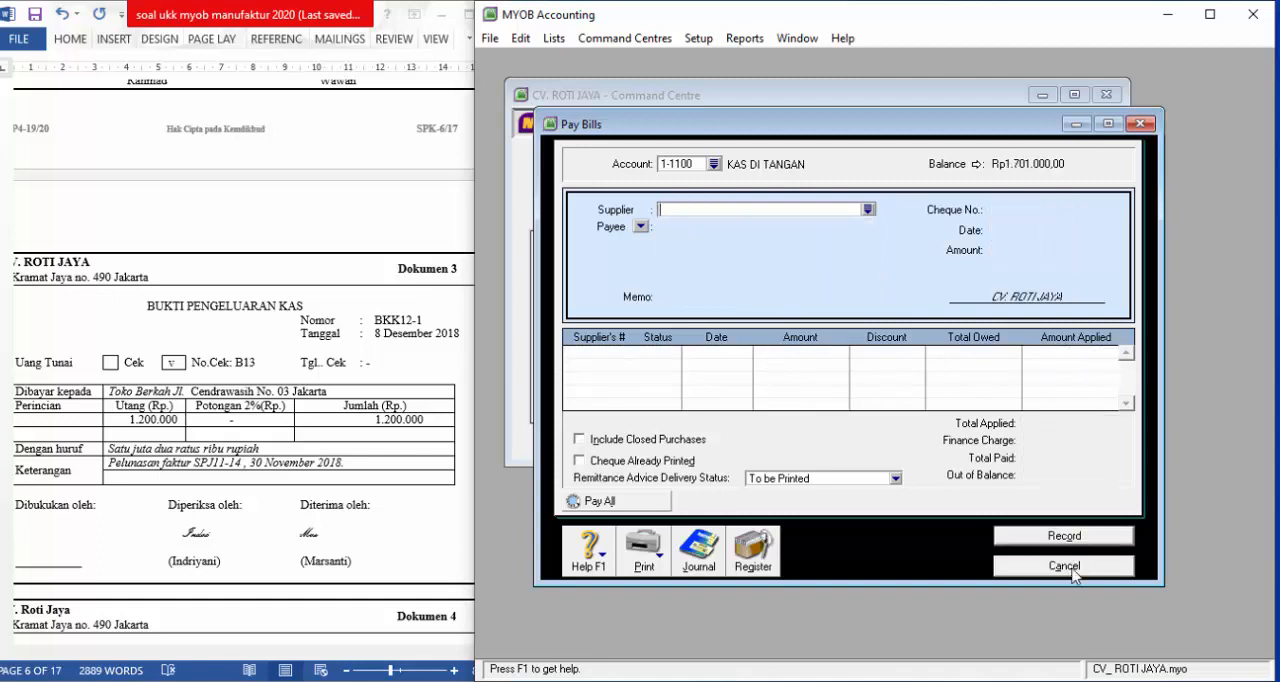
left_click(1064, 566)
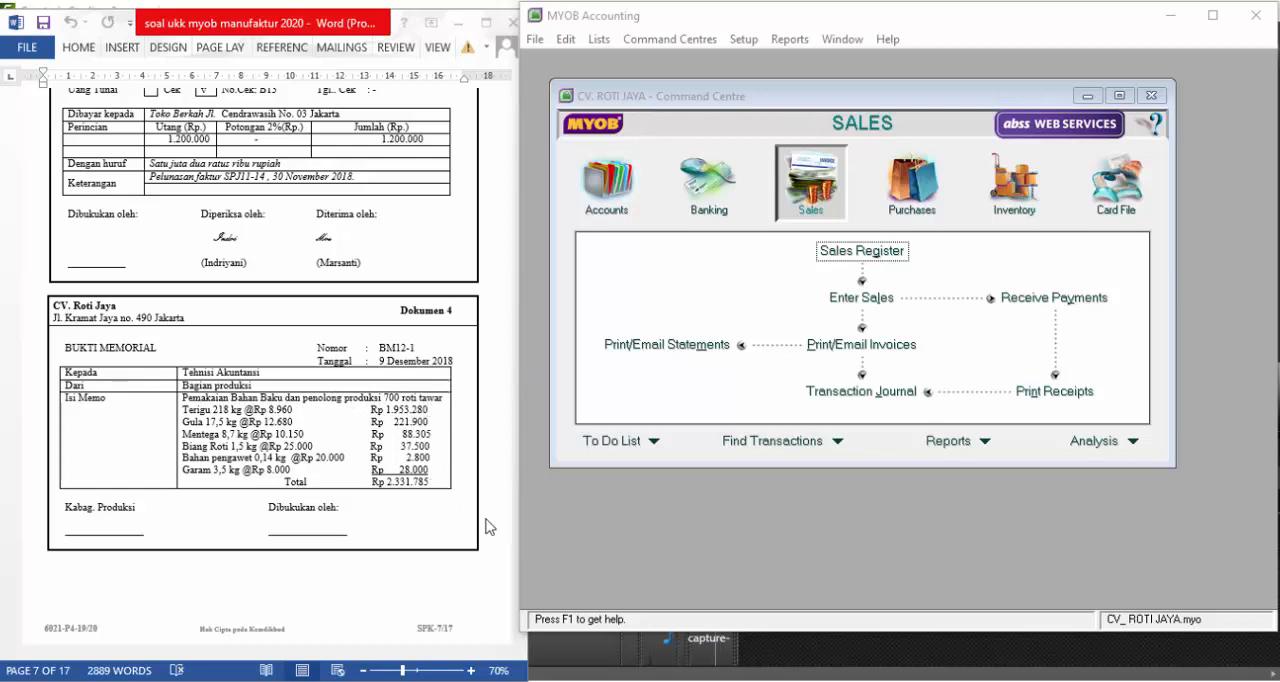
Consult the chart of accounts in the exam document and start a new Cost of Sales detail account numbered 5-1003
left_click(480, 412)
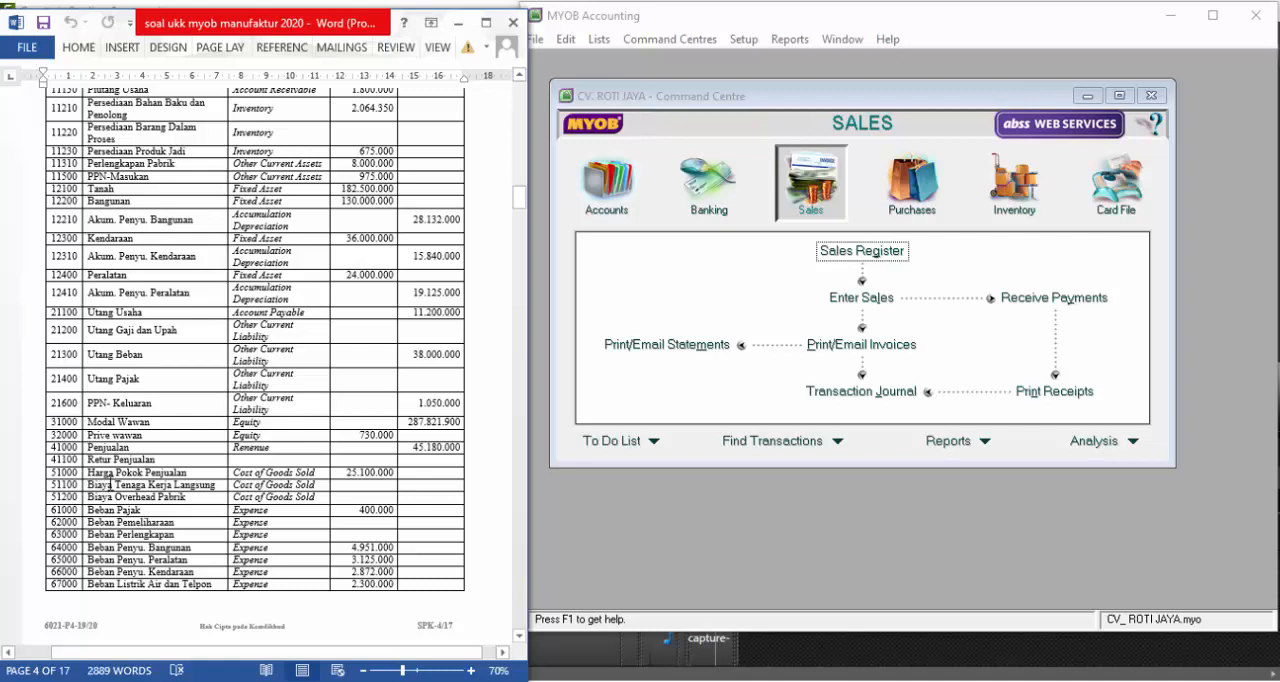
left_click_drag(88, 485, 186, 510)
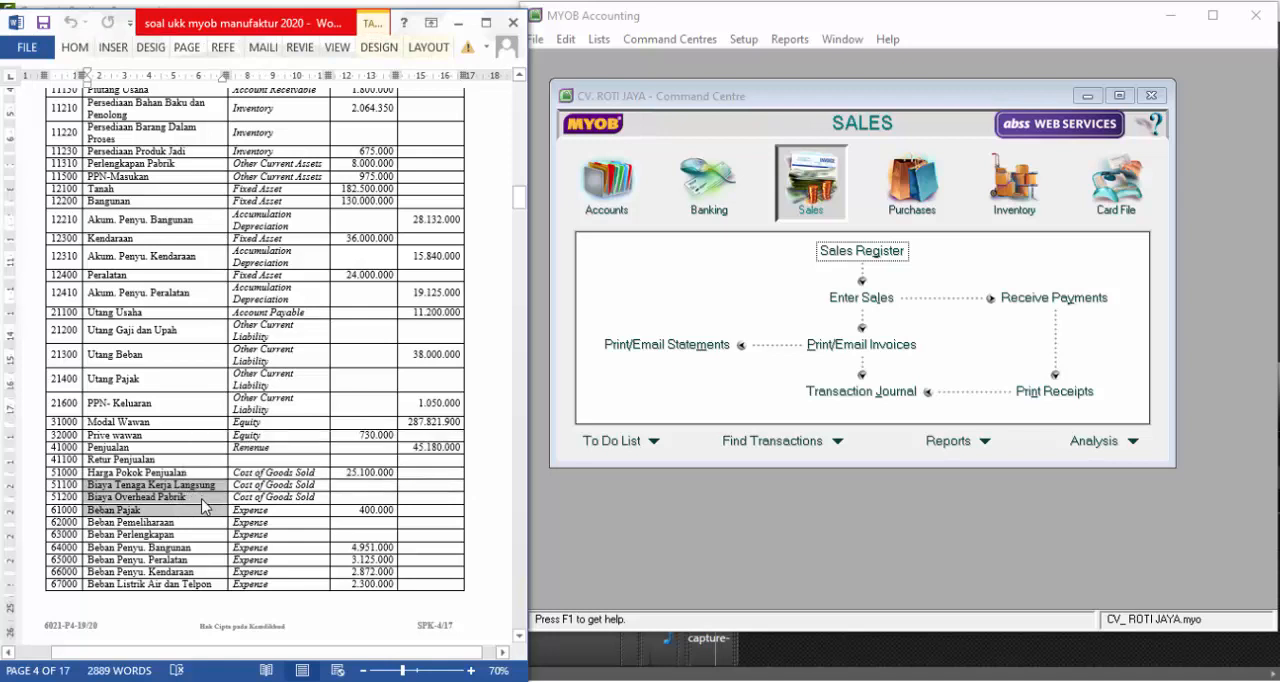
left_click(202, 499)
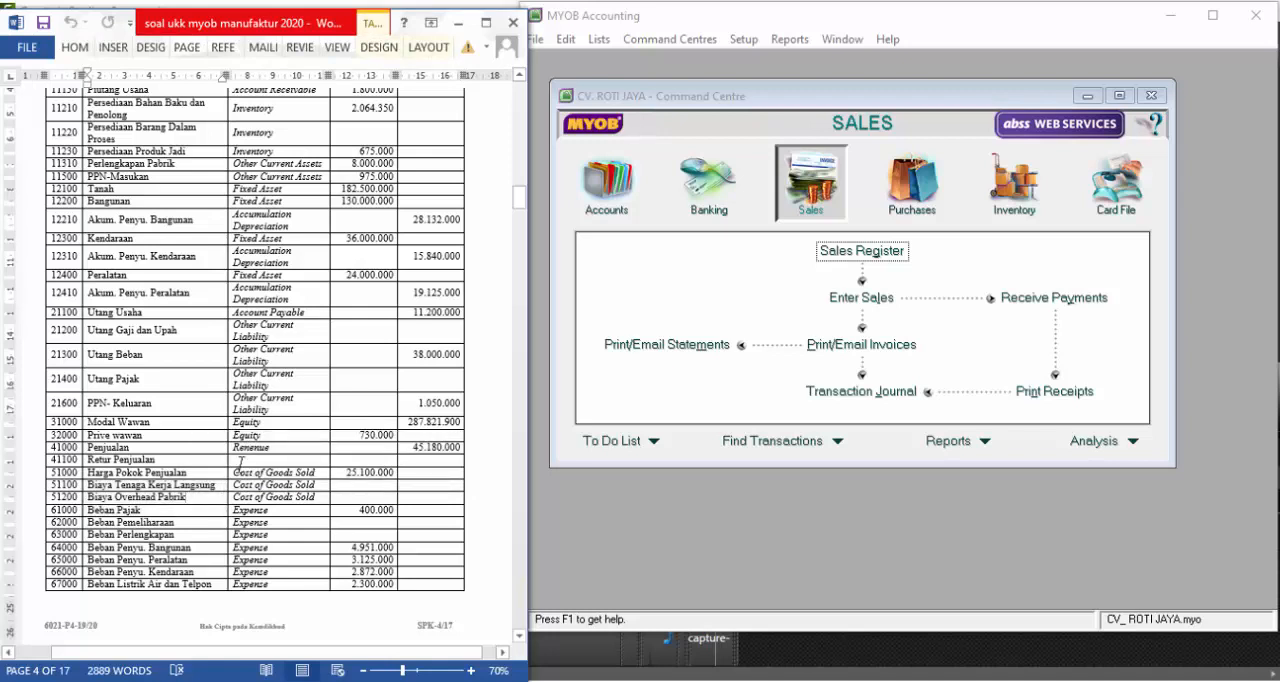
scroll(376, 360, "down", 8)
scroll(503, 210, "down", 20)
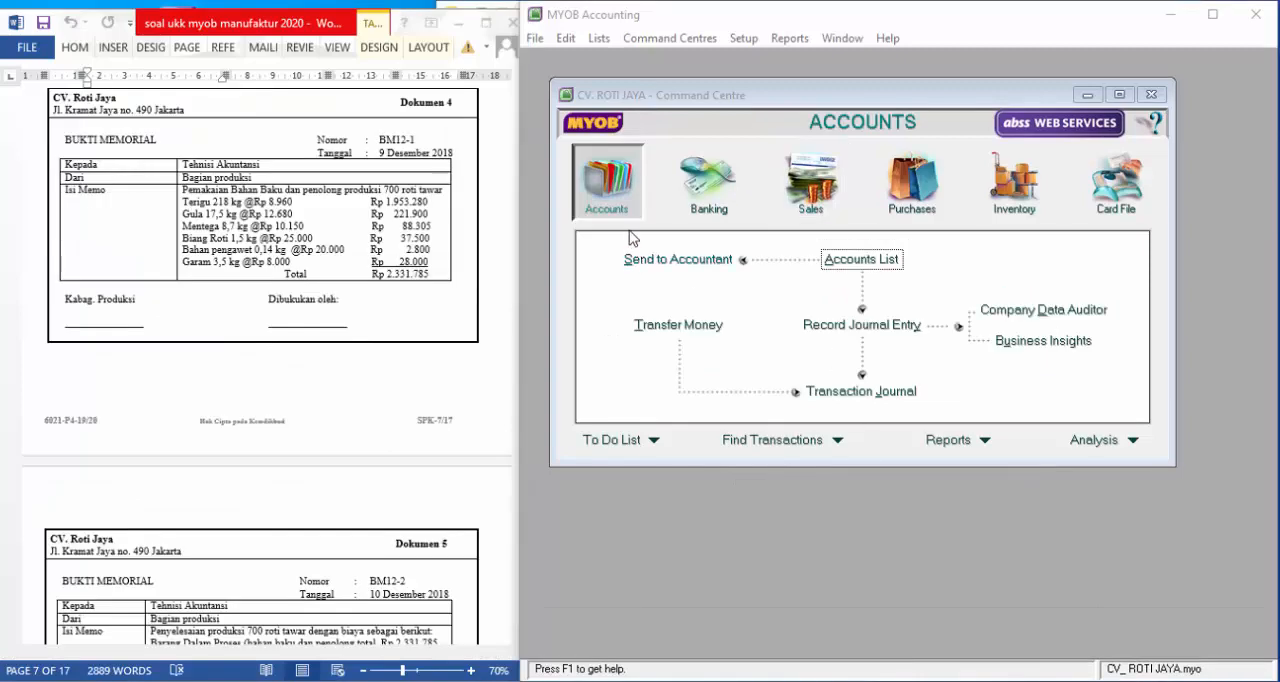
left_click(862, 260)
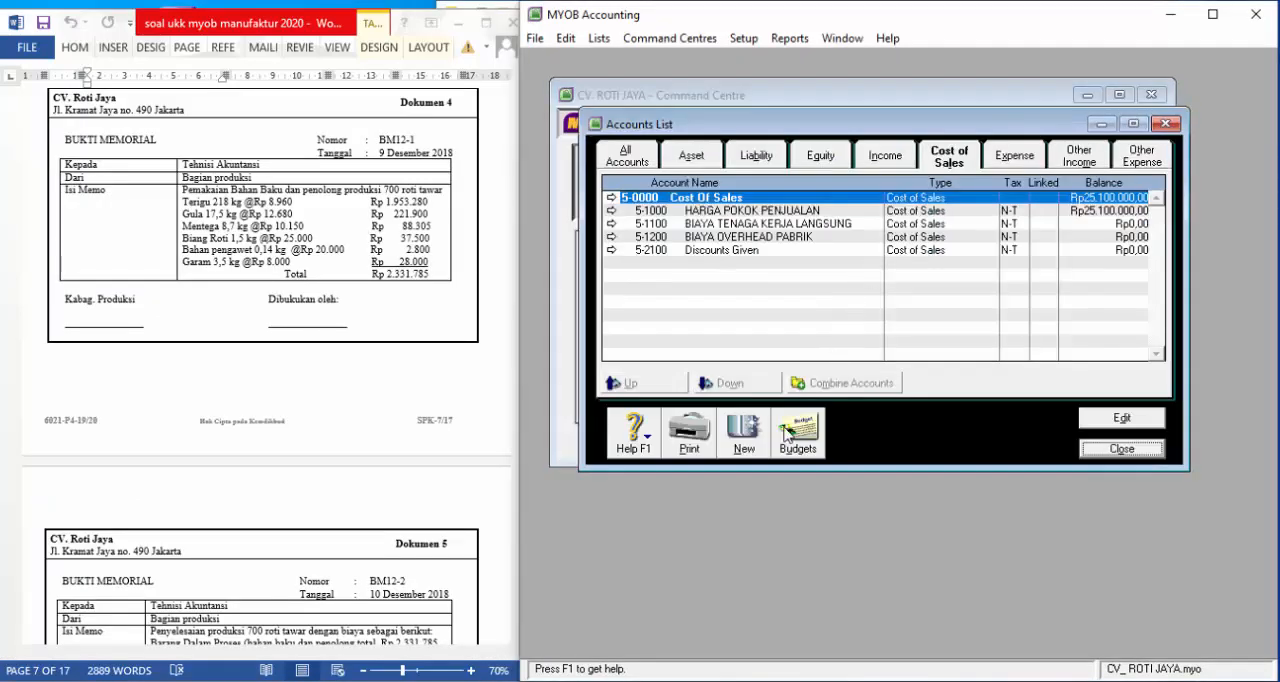
left_click(755, 440)
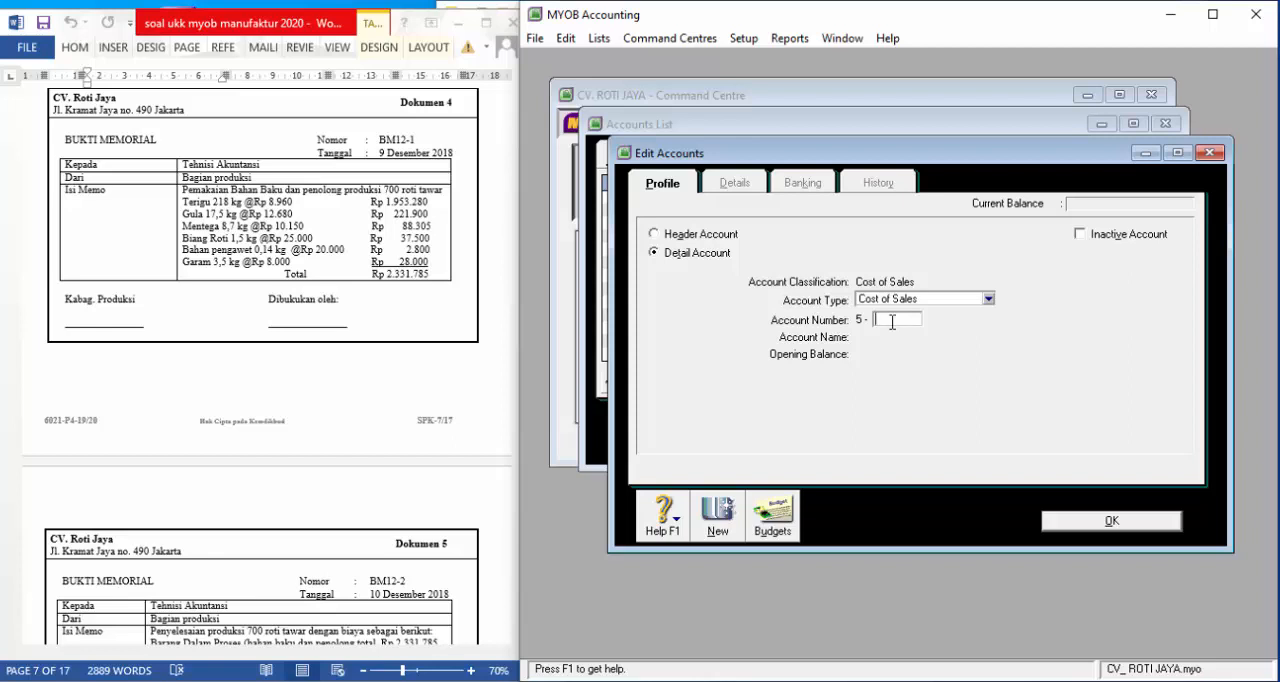
type("1003")
key("Tab")
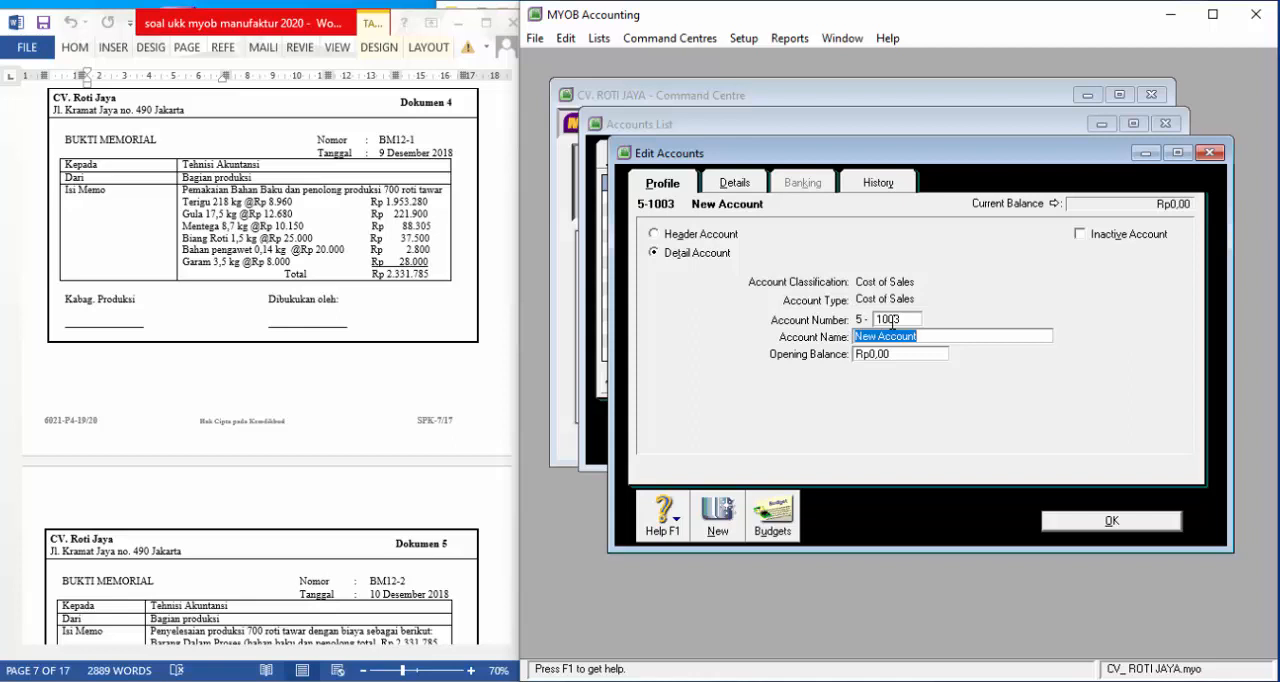
Name the new account BIAYA BAHAN BAKU DAN PENOLONG and save it, closing the accounts list
type("BIAYA ")
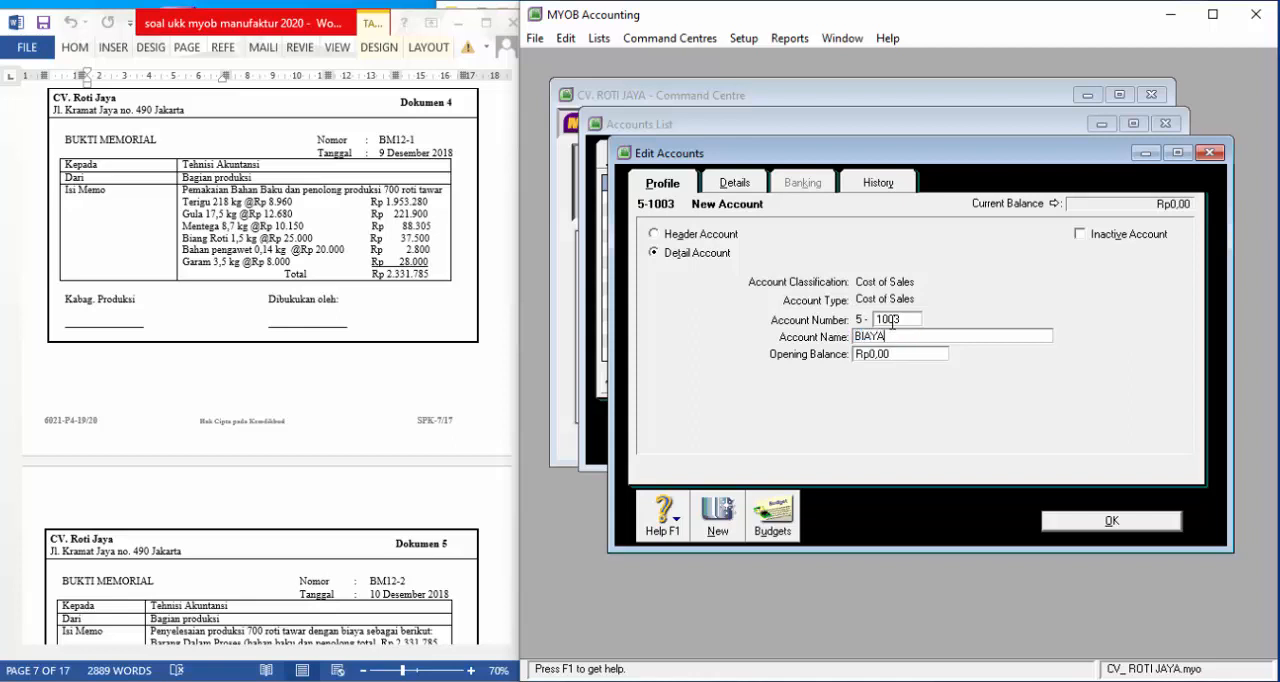
type("BAHAN BAKU DAN PENOL")
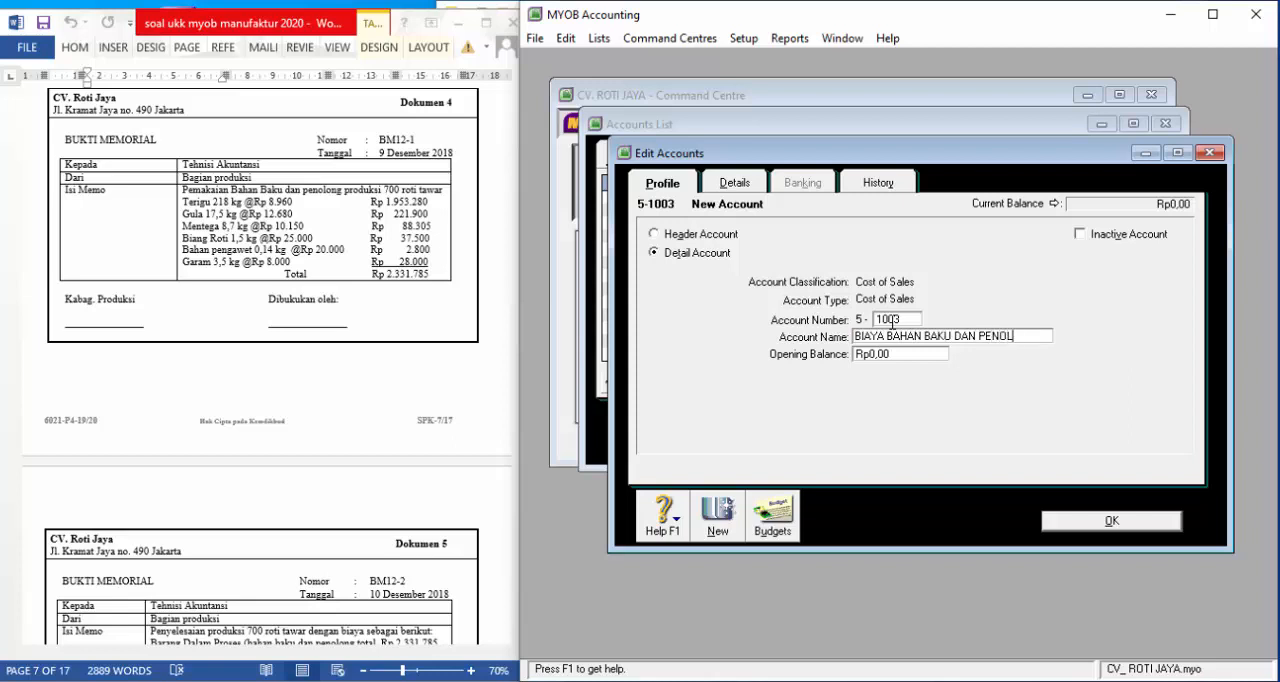
type("ONG")
left_click(1109, 521)
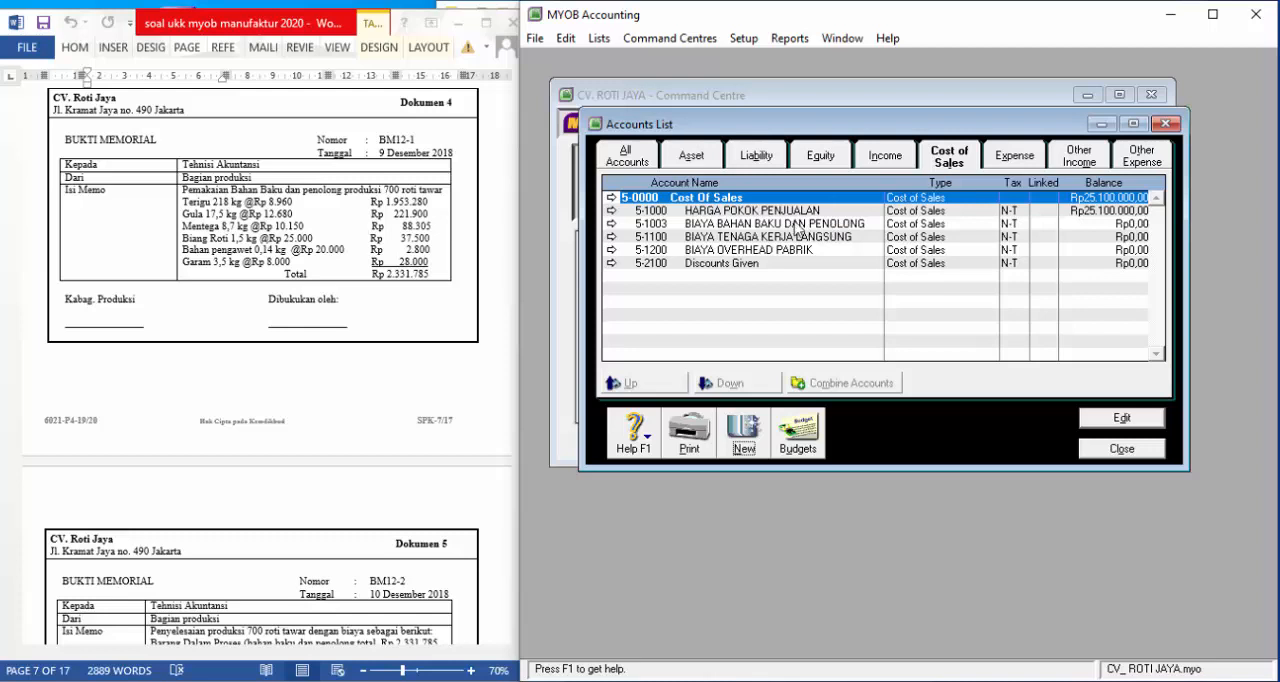
left_click(1109, 452)
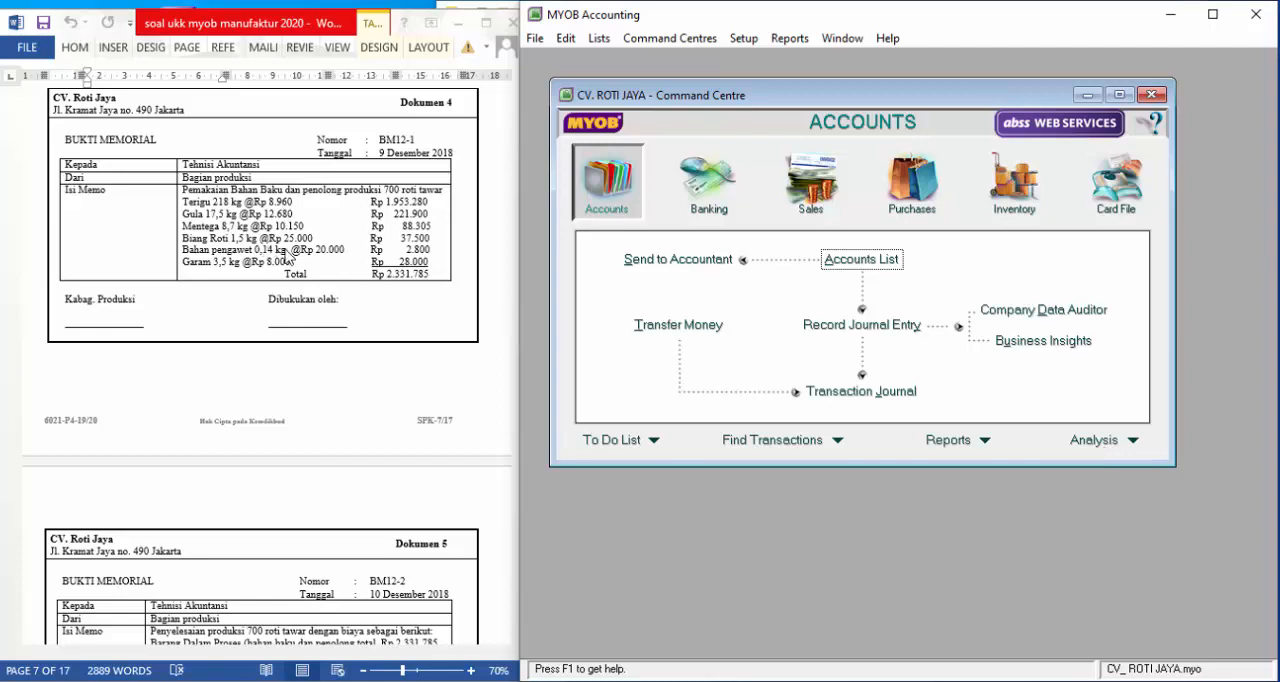
Start an inventory adjustment for Dokumen 4 with journal number BM12-1 and date 9/12/2018
left_click(1008, 195)
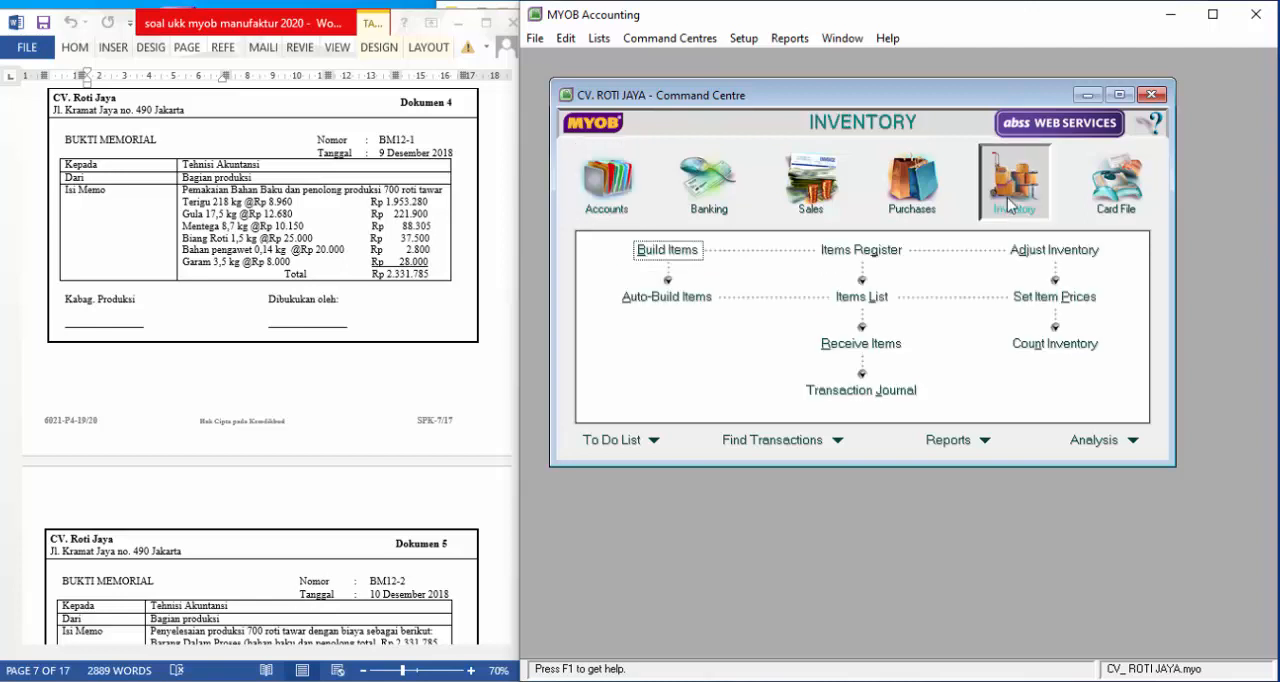
left_click(1040, 252)
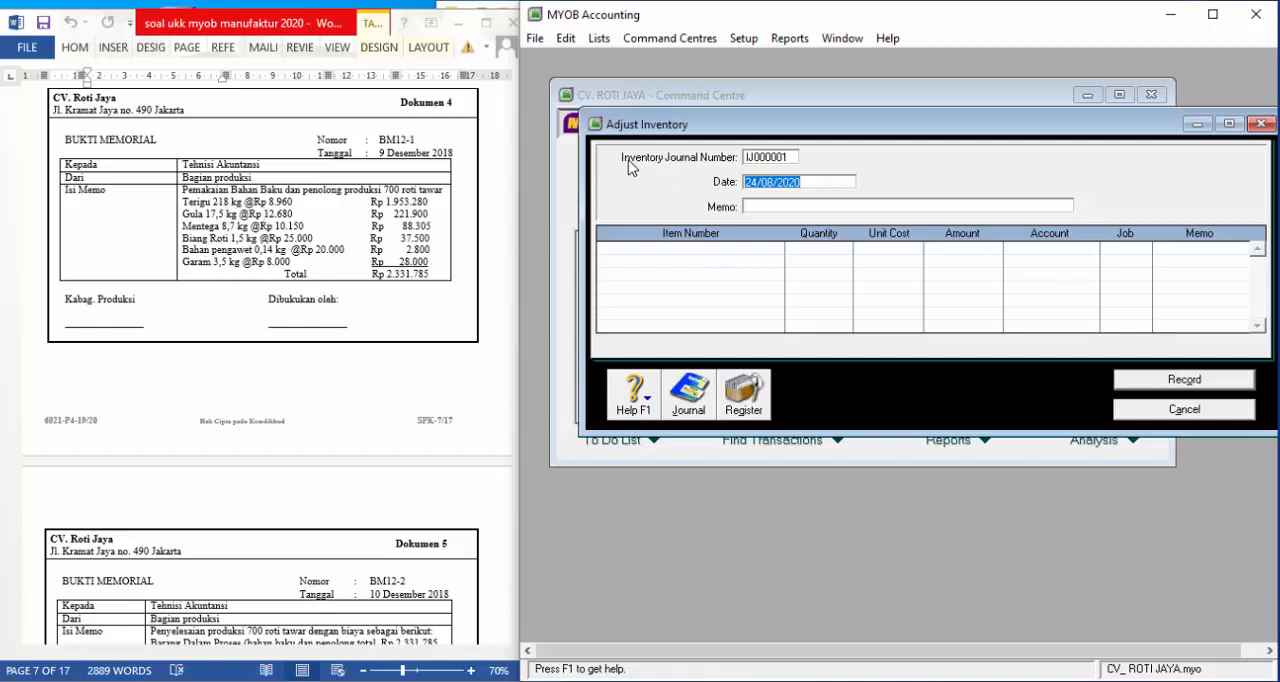
left_click(777, 160)
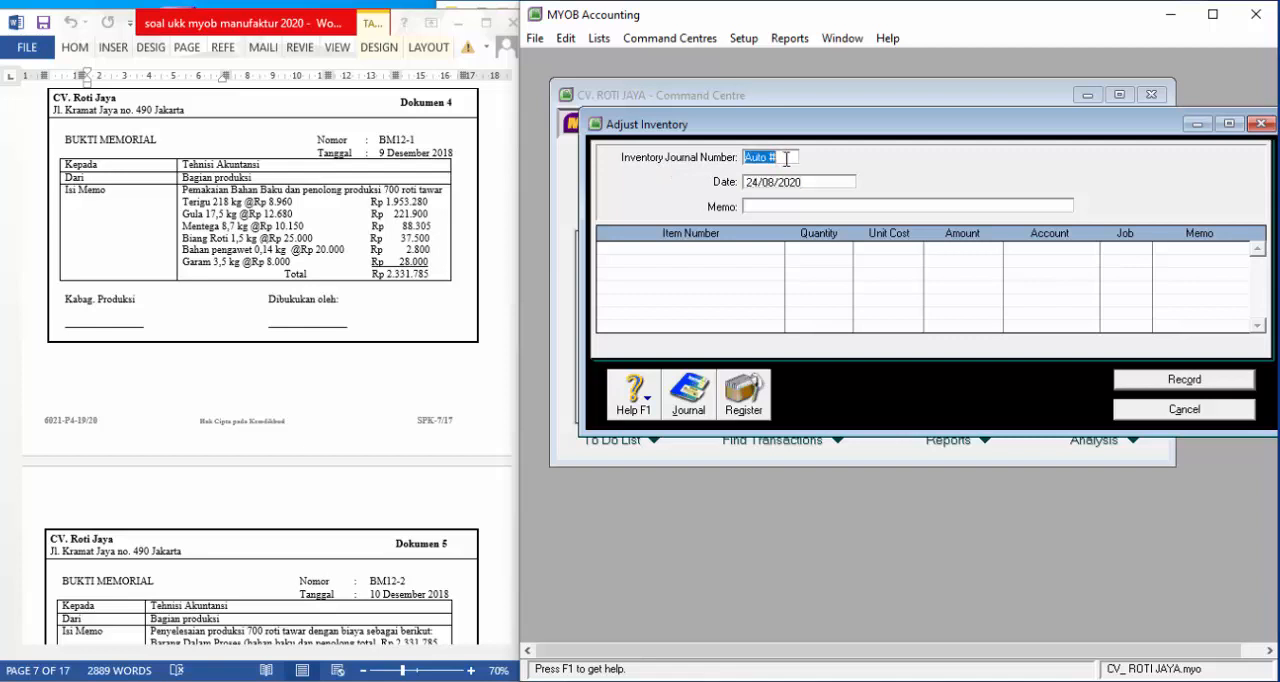
type("BM12-1")
key("Tab")
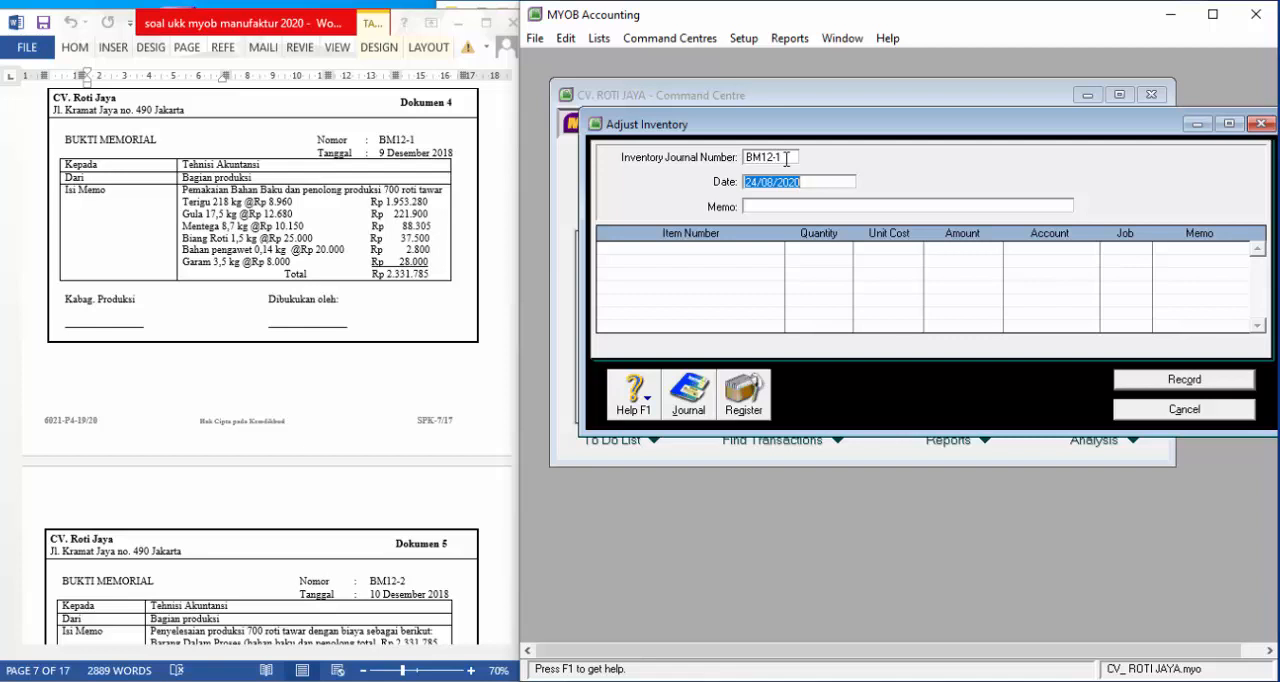
type("9/12/")
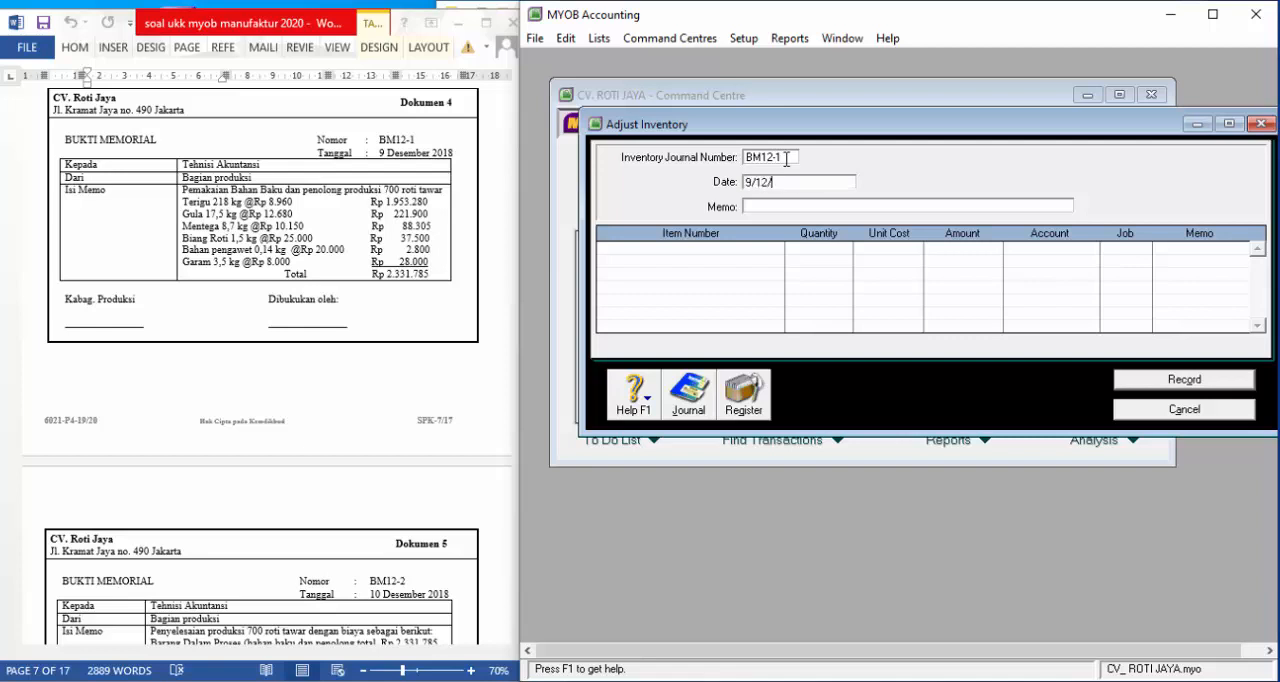
type("2018")
key("Tab")
Enter the adjustment memo "Pemakaian Bahan Baku dan Penolong"
type("P")
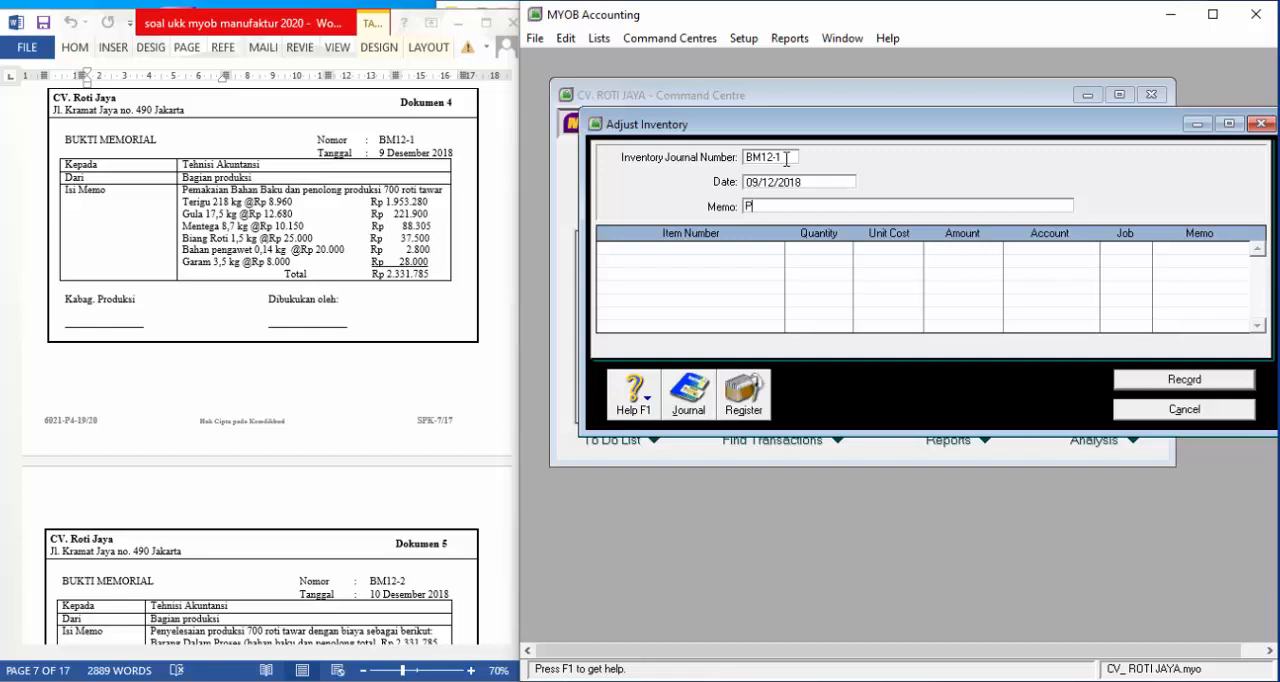
type("emakaian Bahan Baku d")
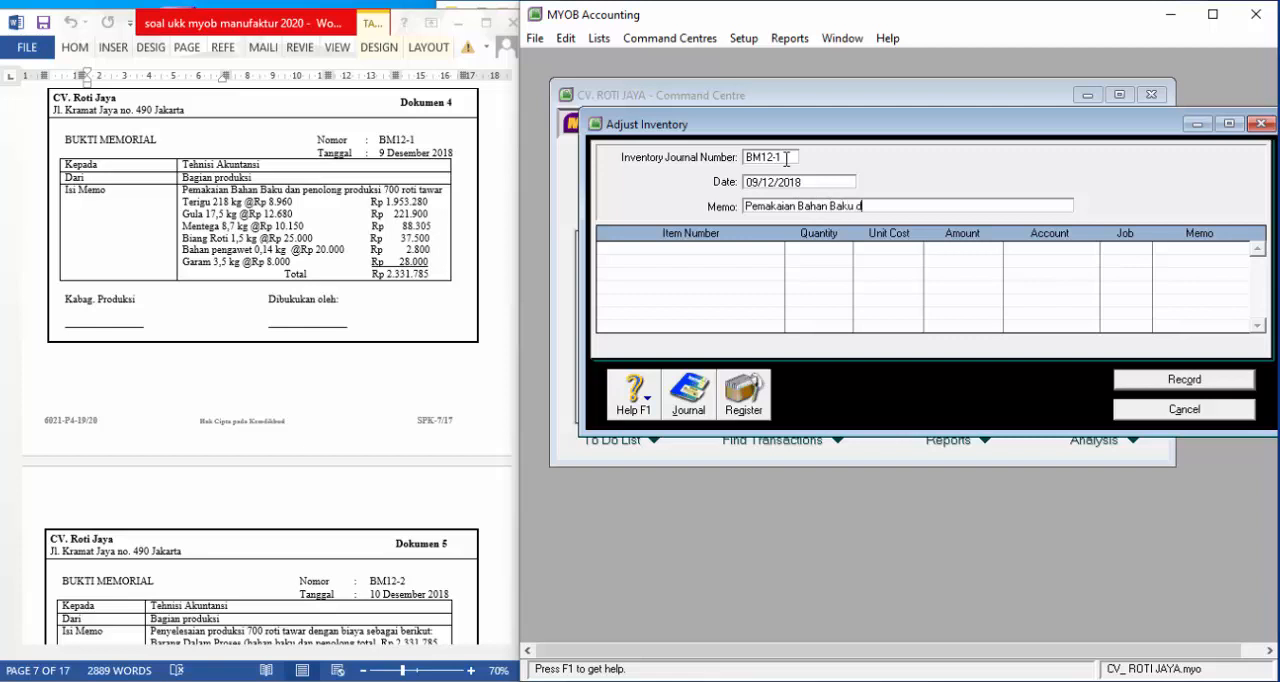
type("an Penolong")
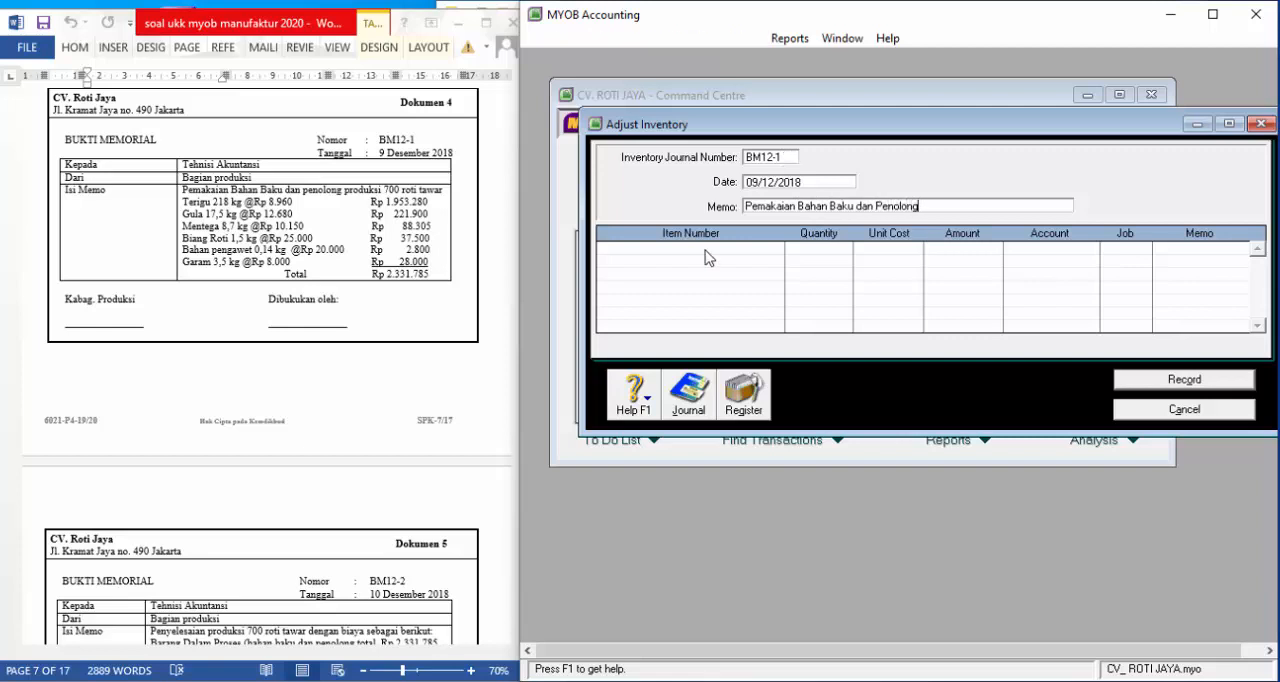
Add items M02, M04, M06, M03, M05 and M07 as lines of the inventory adjustment, in that order
left_click(707, 254)
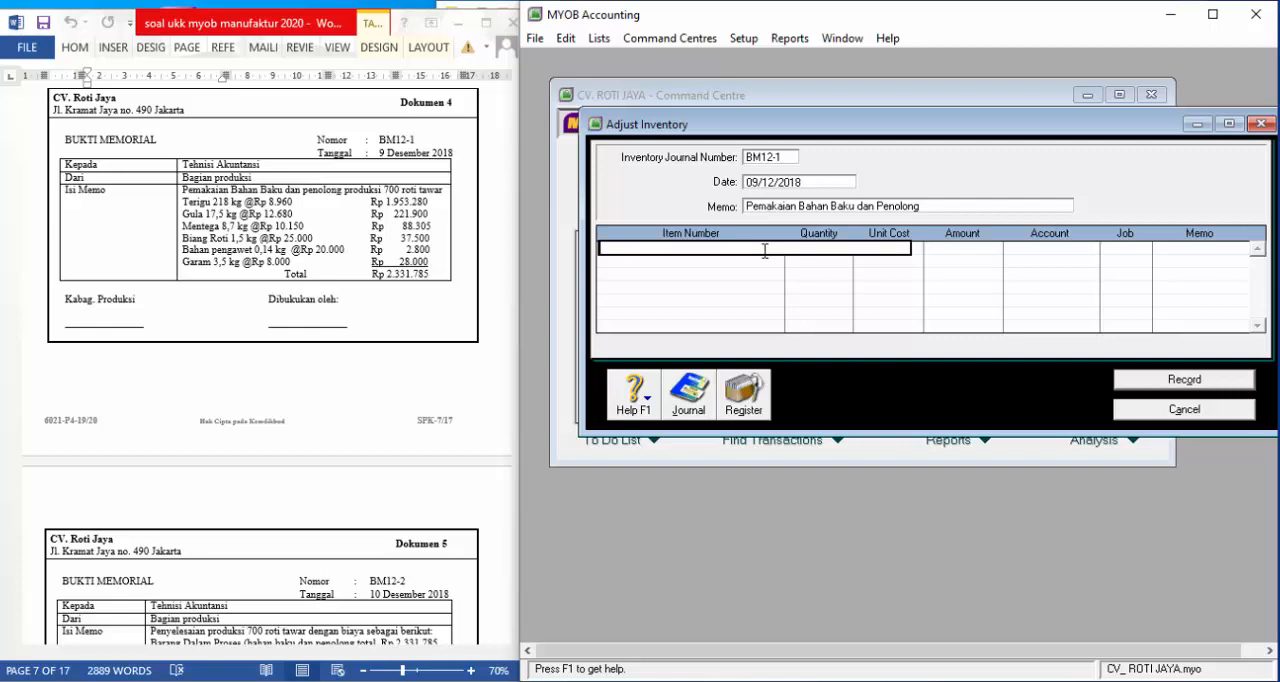
type("M02")
key("Return")
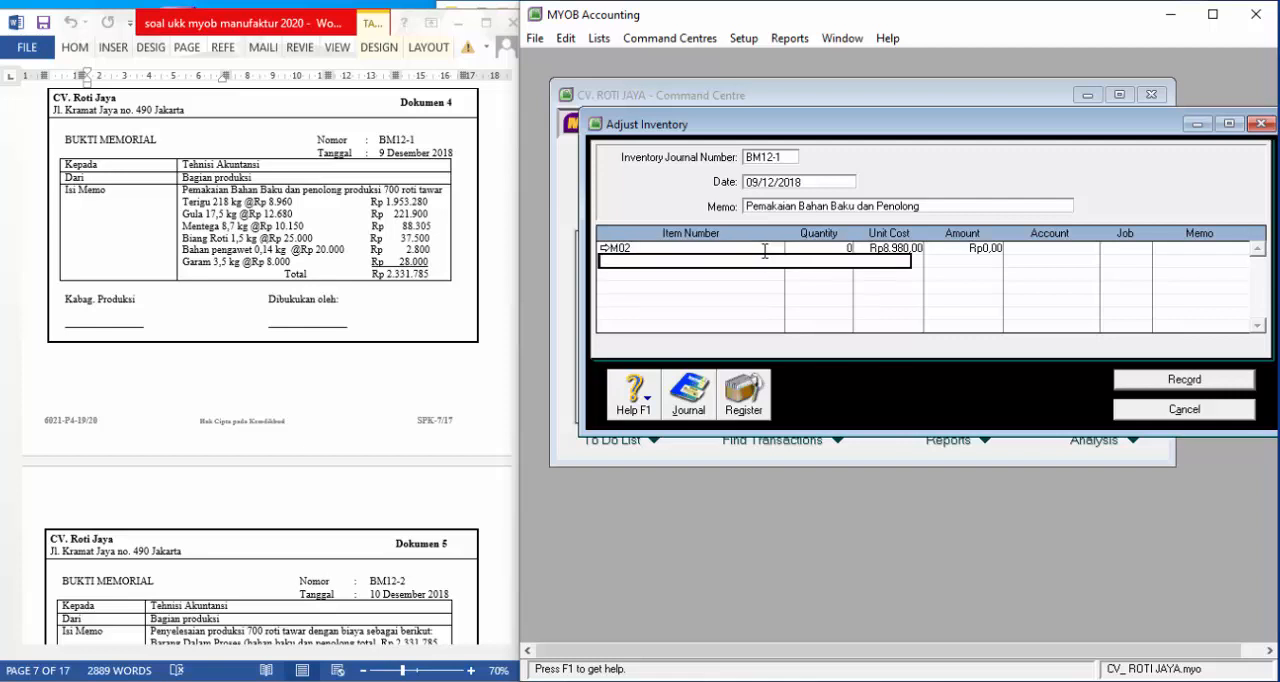
type("M04")
key("Return")
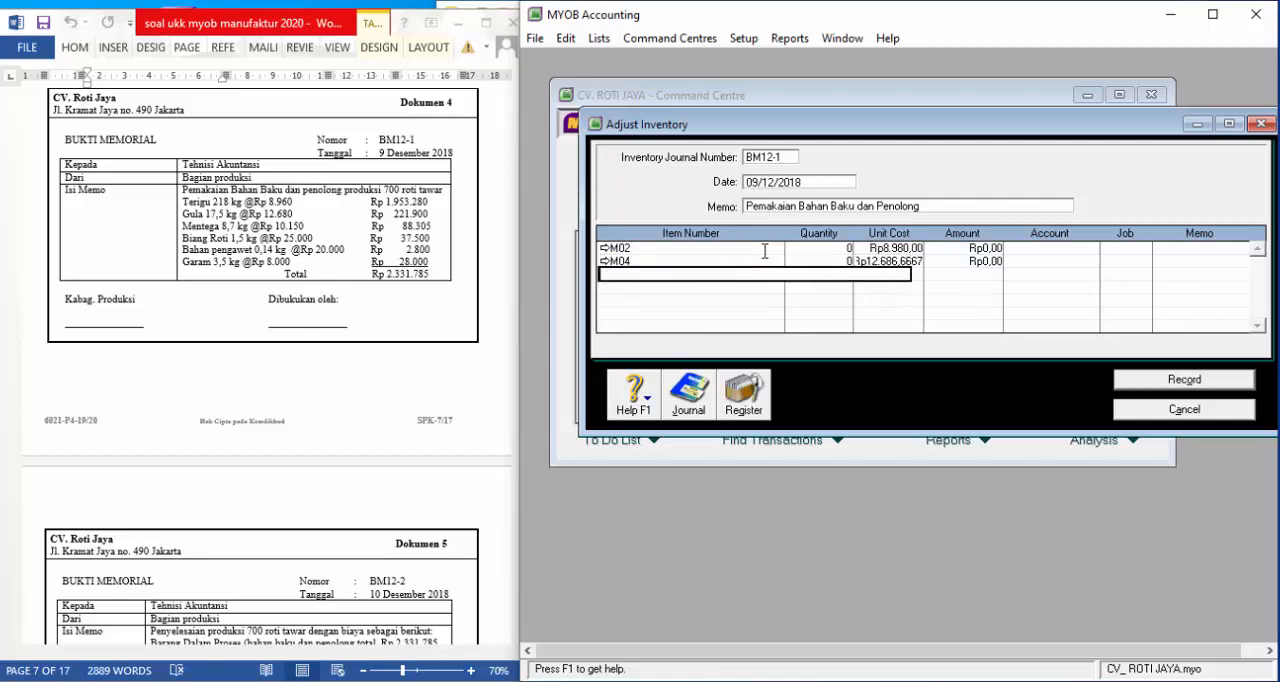
type("M06")
key("Return")
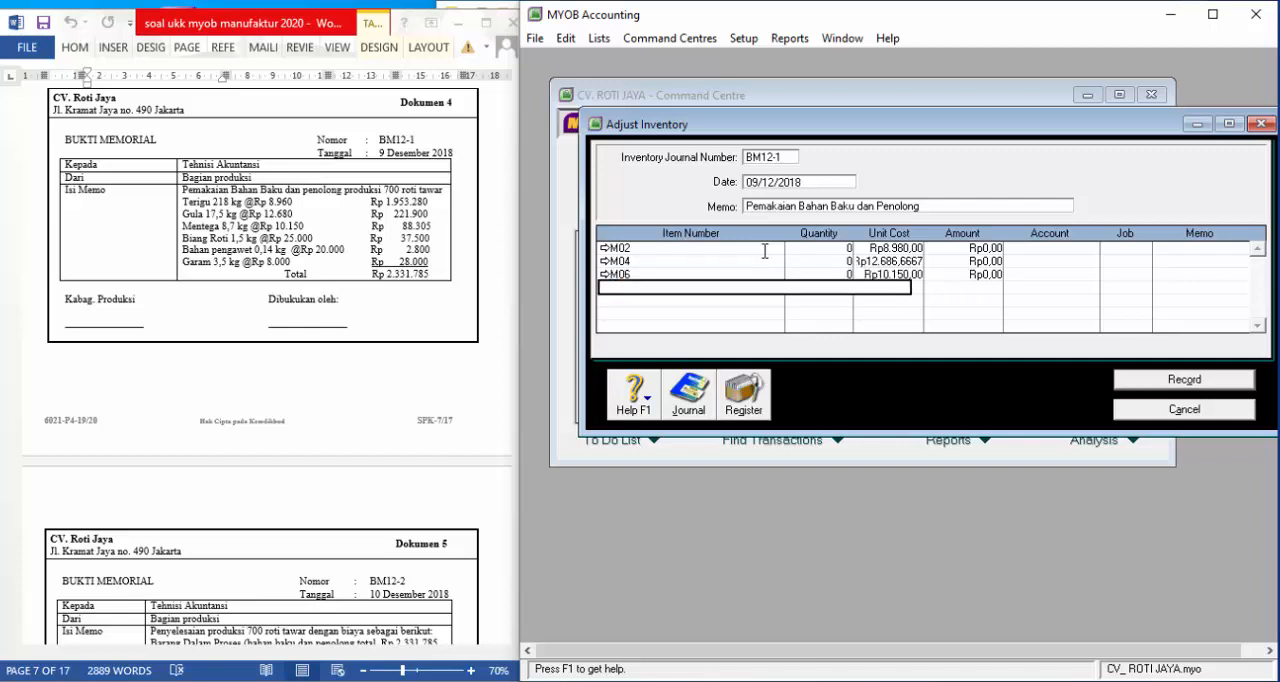
type("M03")
key("Return")
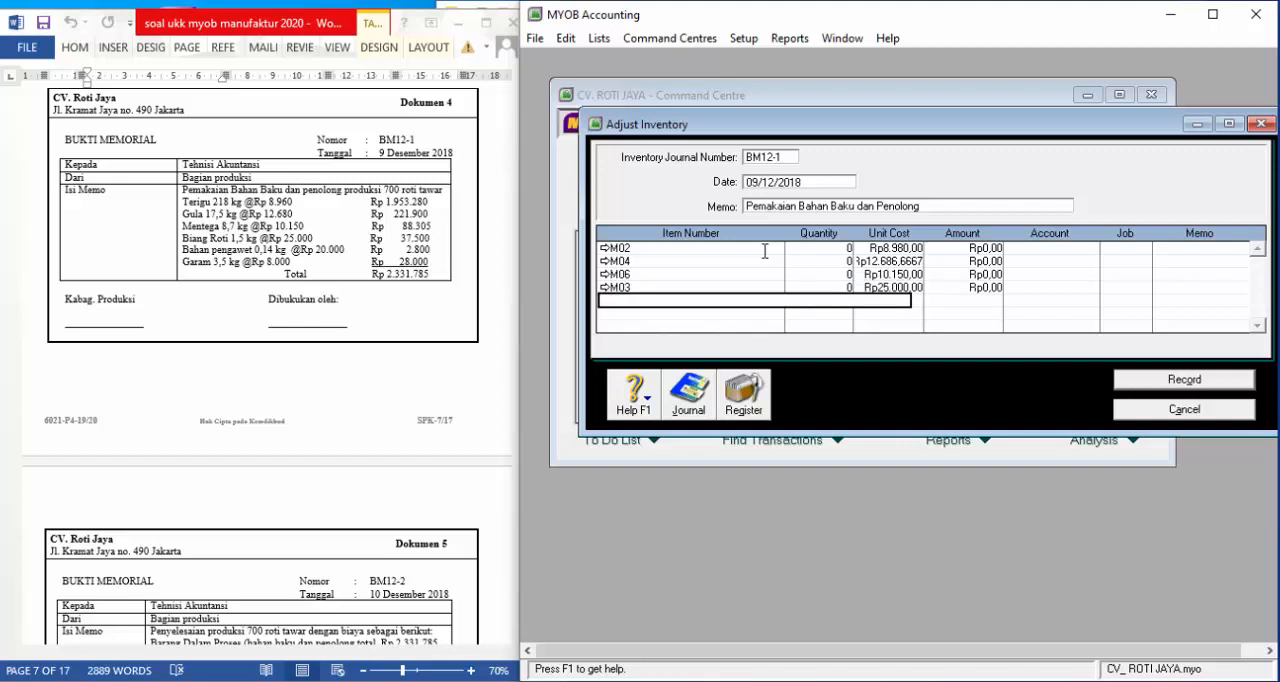
type("M05")
key("Return")
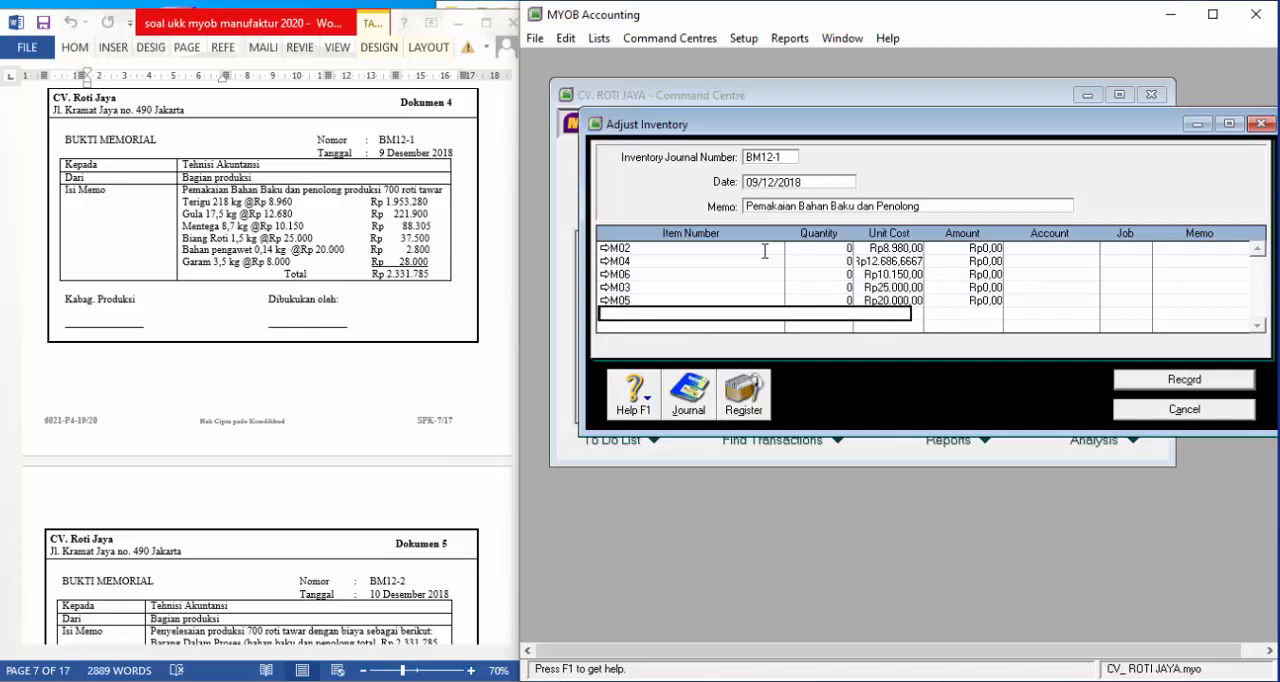
type("M07")
key("Return")
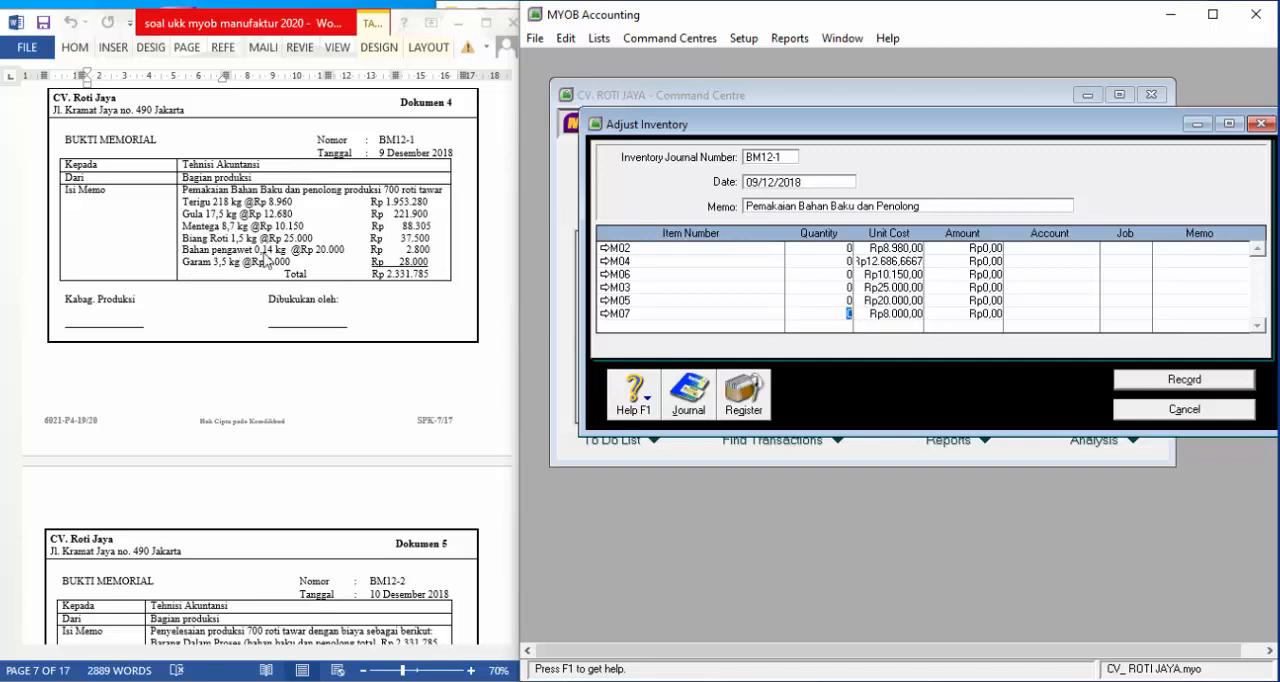
Enter quantities 218 for M02, 17,5 for M04 and 8,7 for M06 in the inventory adjustment
left_click(852, 247)
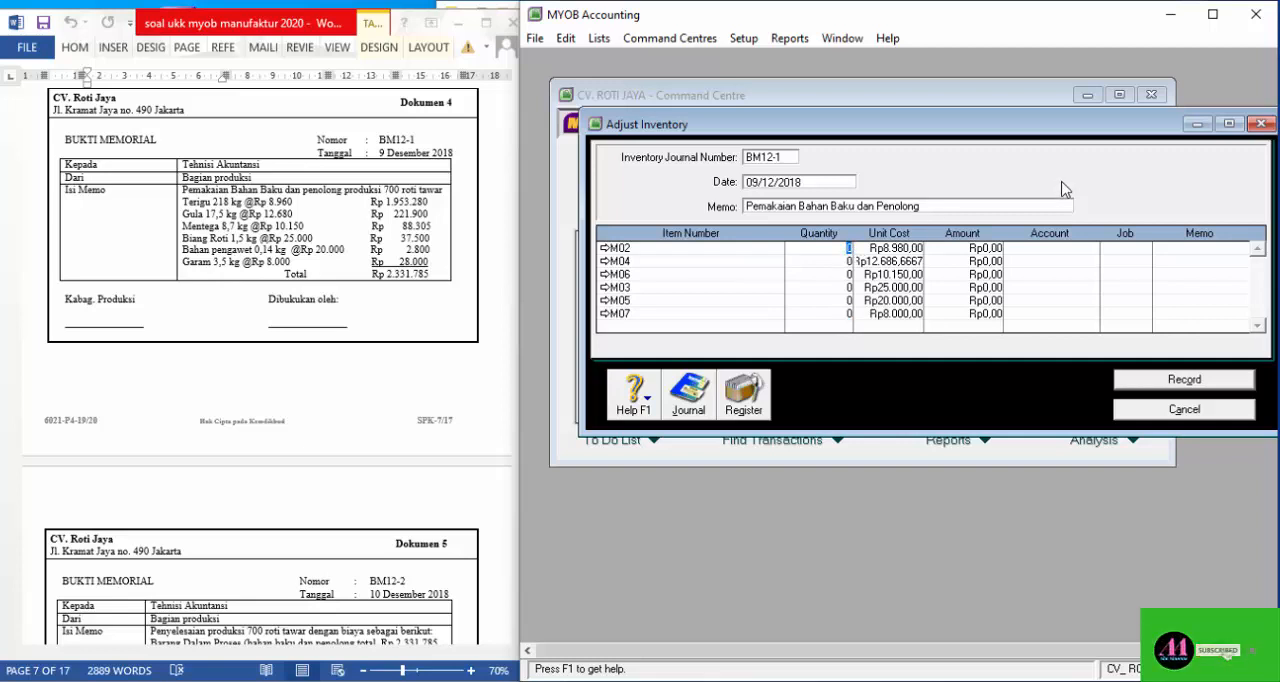
type("218")
key("Down")
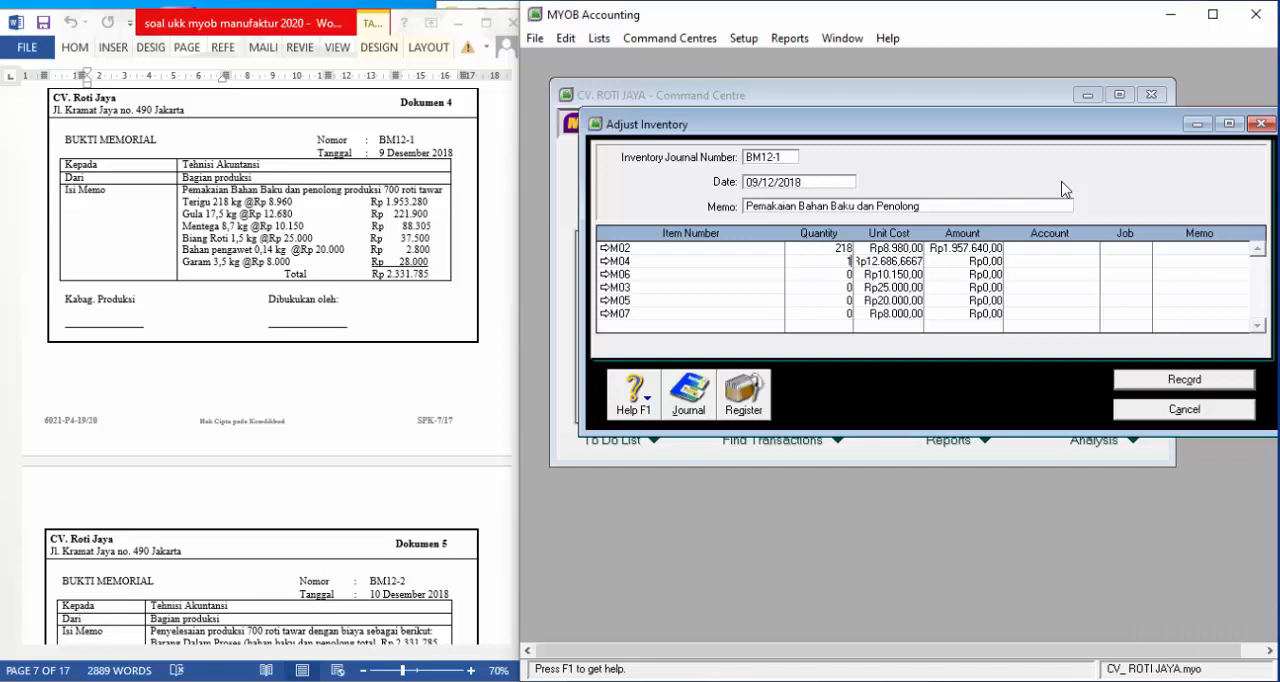
type("17,5")
key("Down")
type("8,7")
key("Down")
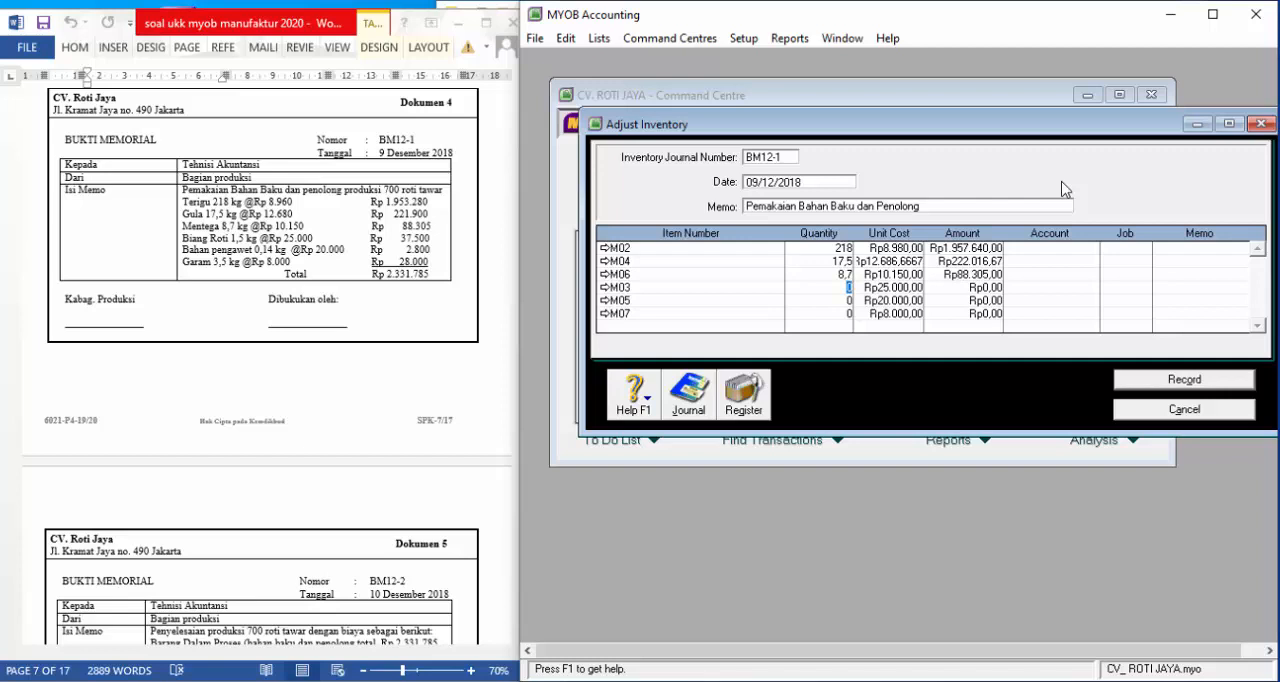
Enter quantities 1,5 for M03, 0,14 for M05 and 3,5 for M07
type("1,5")
key("Down")
type("0,14")
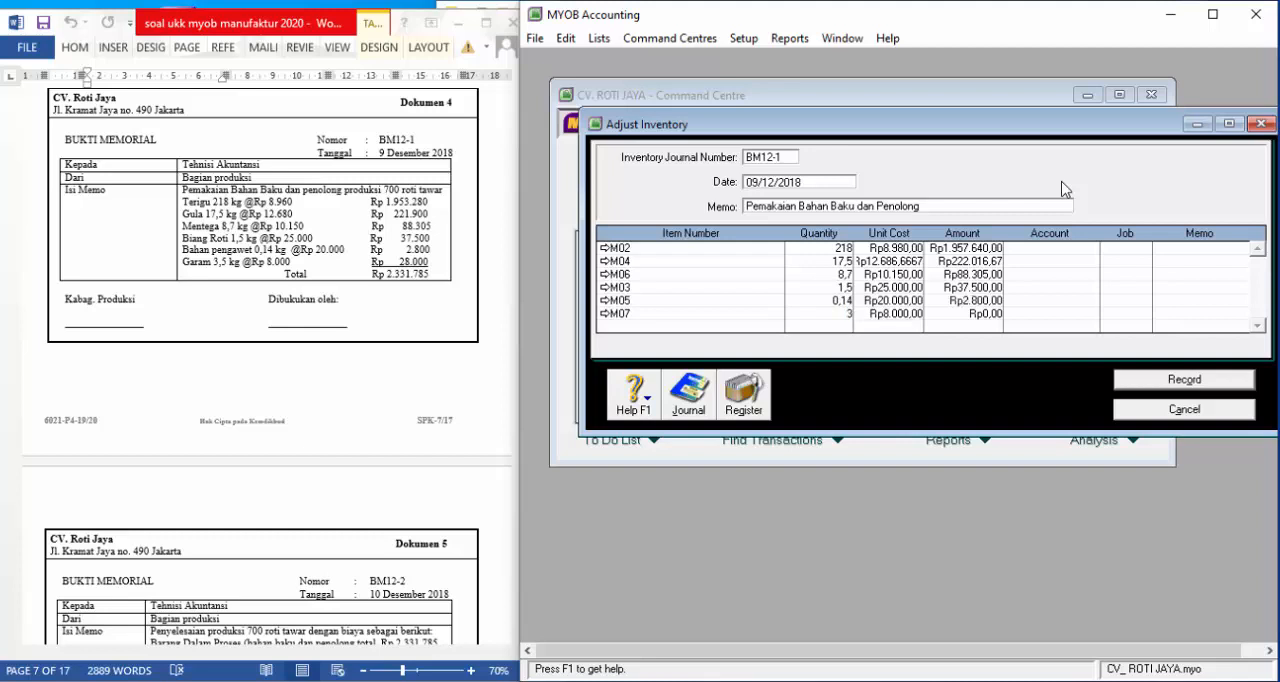
type("3,5")
key("Return")
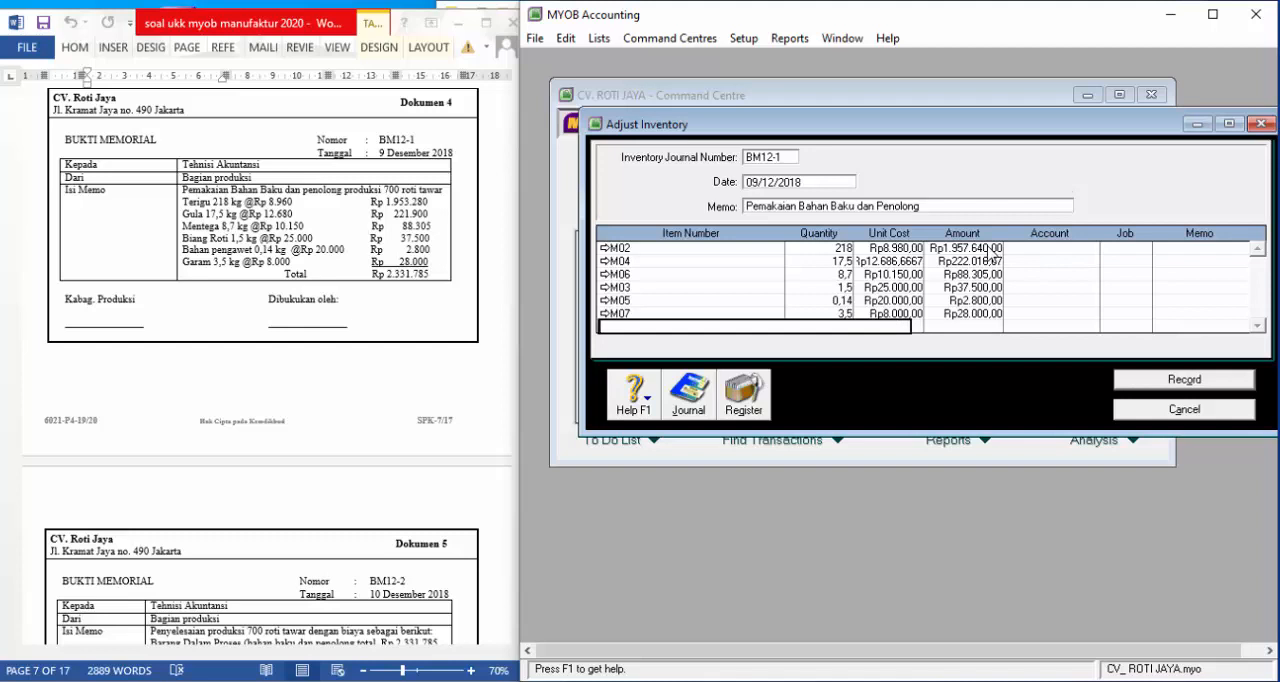
Assign account 5-1003, the raw and auxiliary materials cost, to the M02 line
left_click(1080, 249)
type("6")
key("Tab")
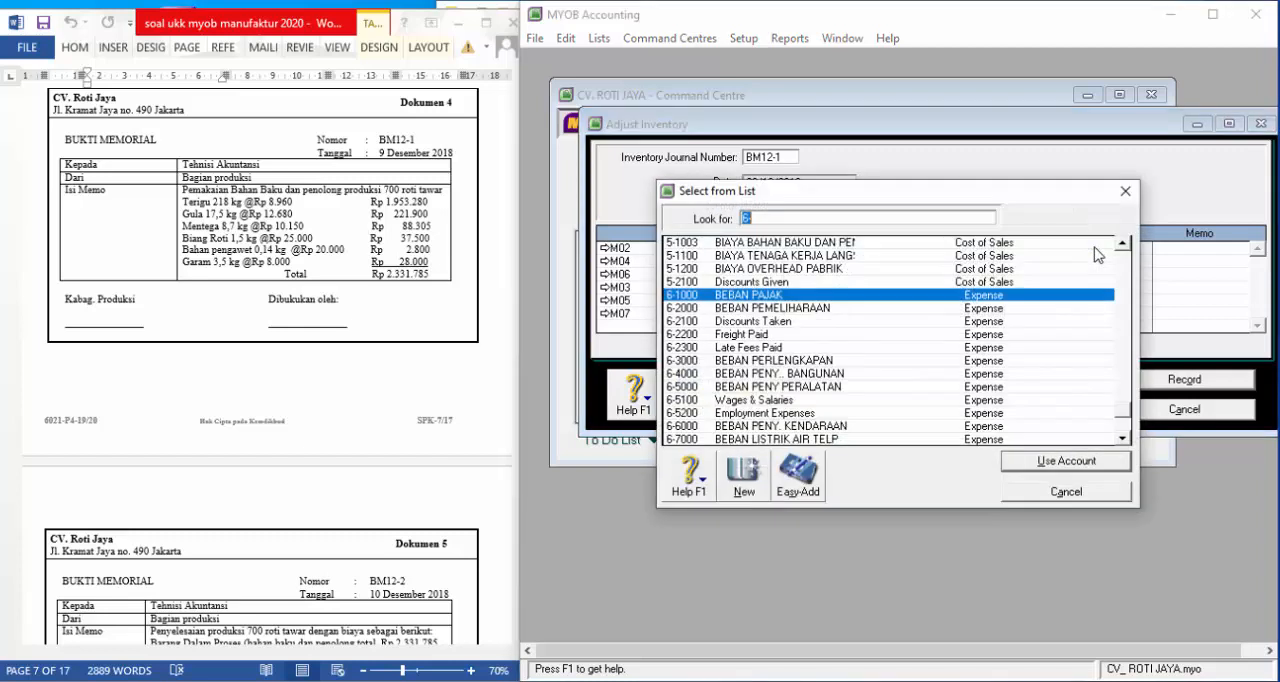
scroll(914, 343, "up", 1)
scroll(914, 343, "up", 1)
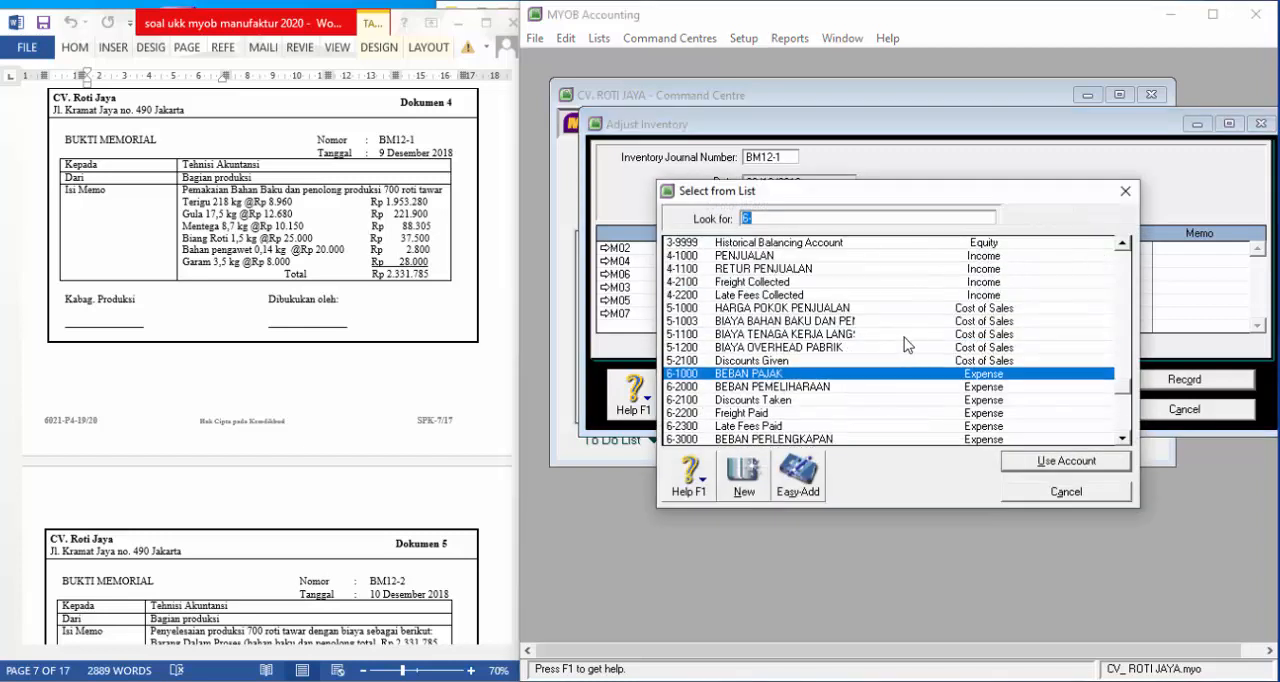
left_click(770, 321)
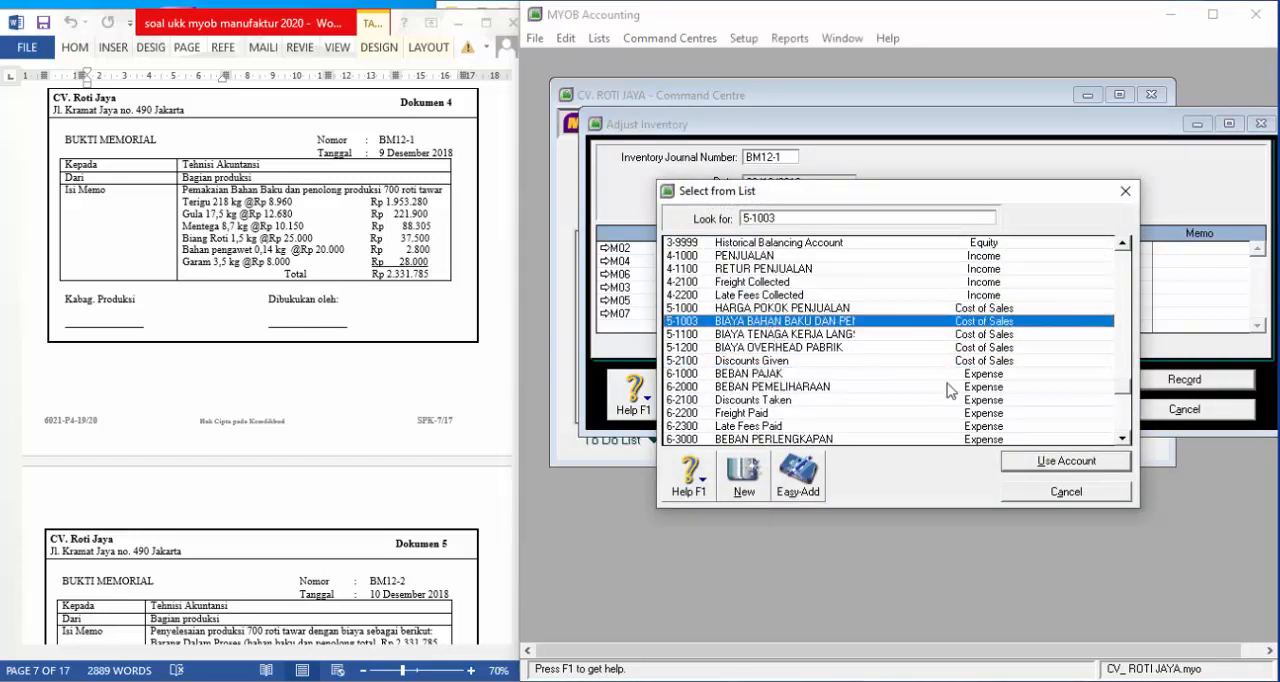
left_click(1033, 461)
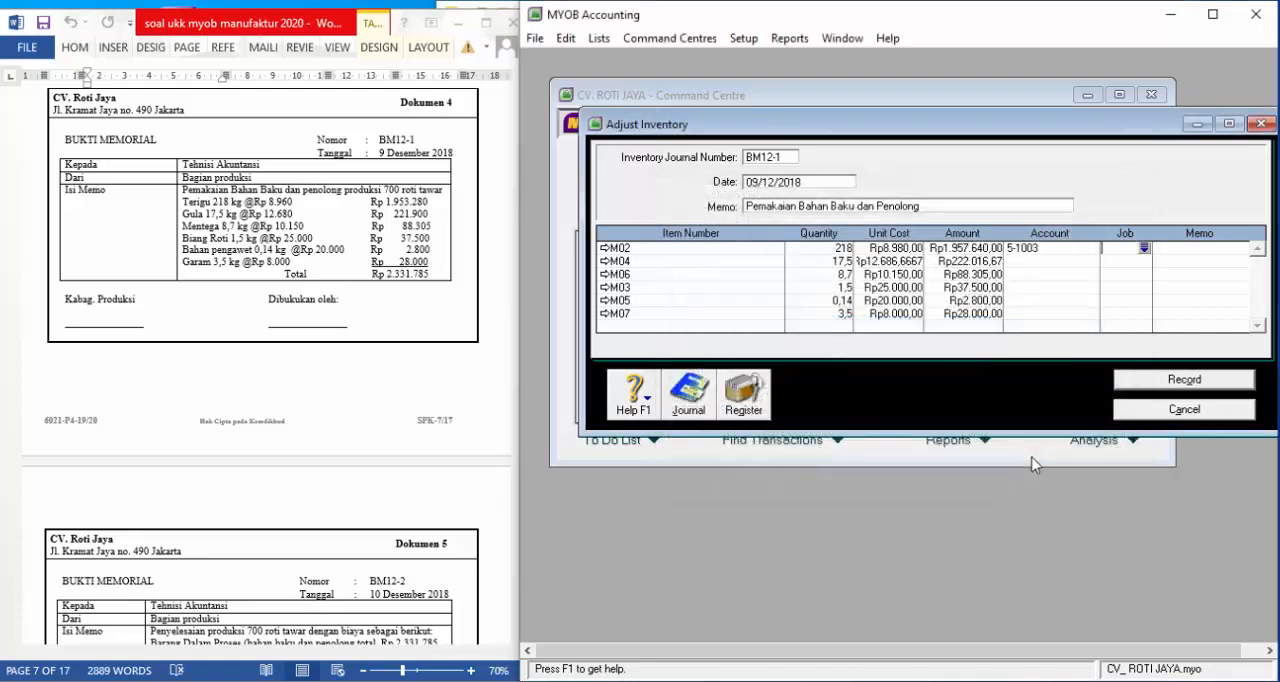
Assign account 5-1003 to the M04, M06, M03, M05 and M07 lines as well
left_click(1092, 262)
left_click(1092, 262)
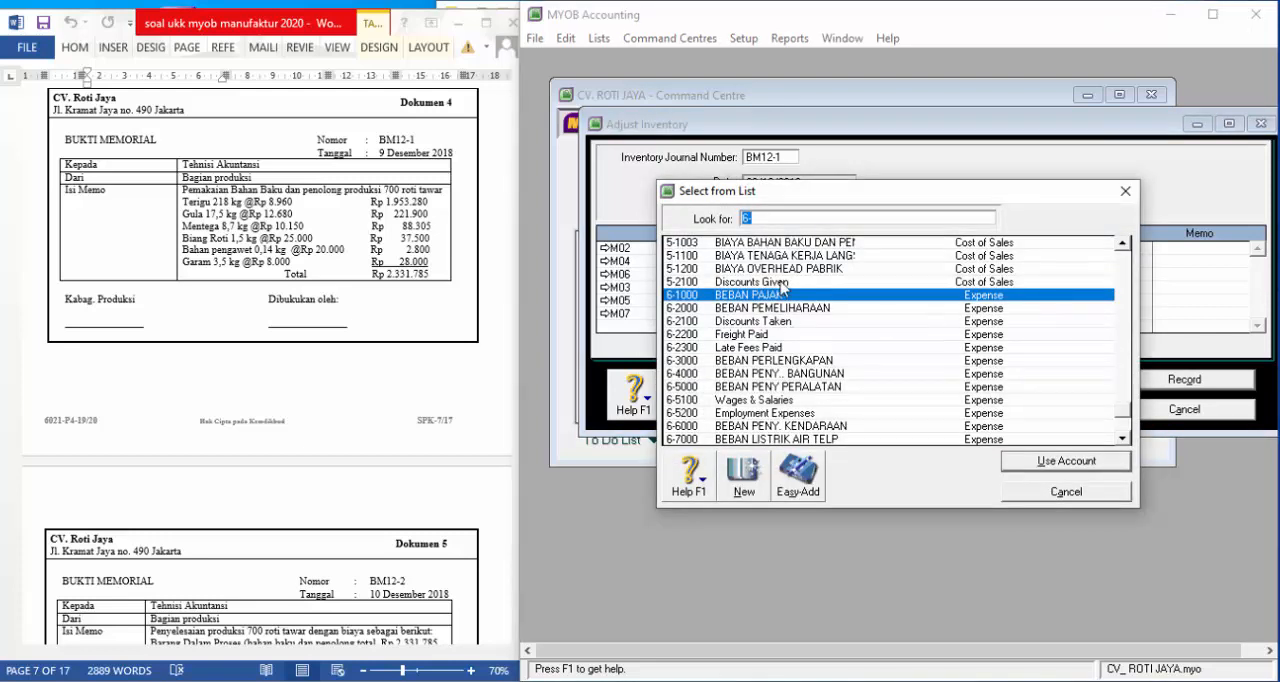
scroll(785, 282, "up", 1)
left_click(786, 282)
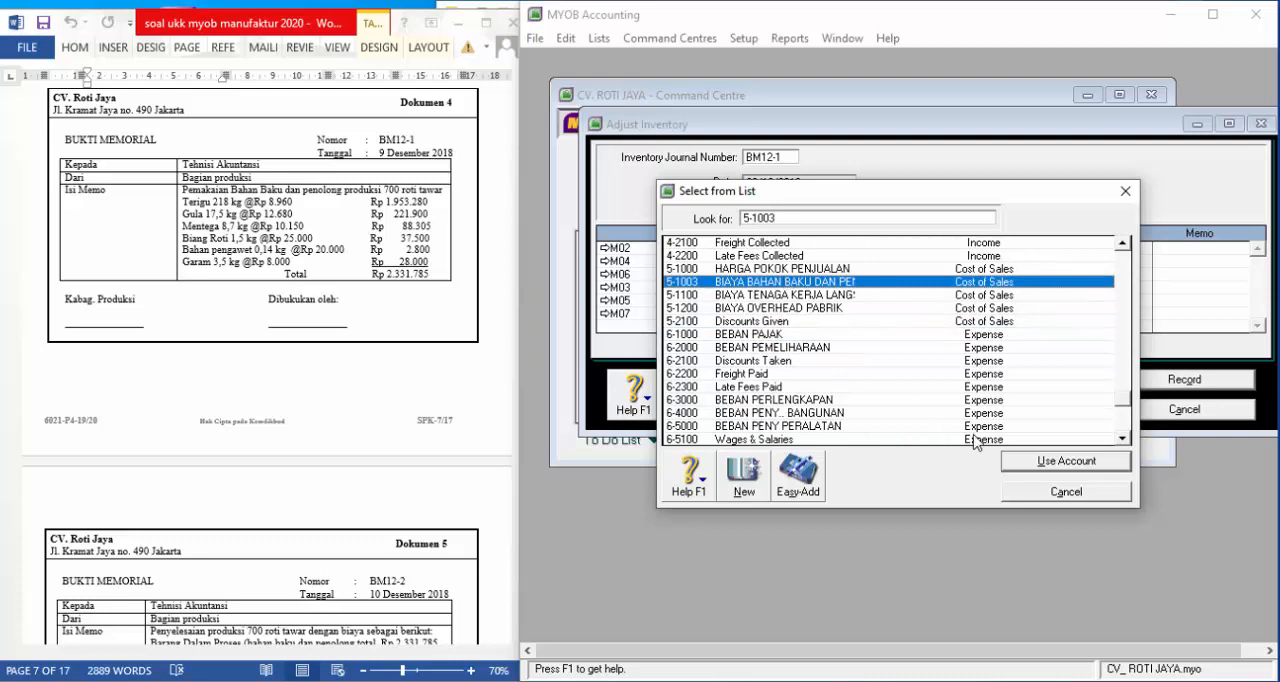
left_click(1043, 462)
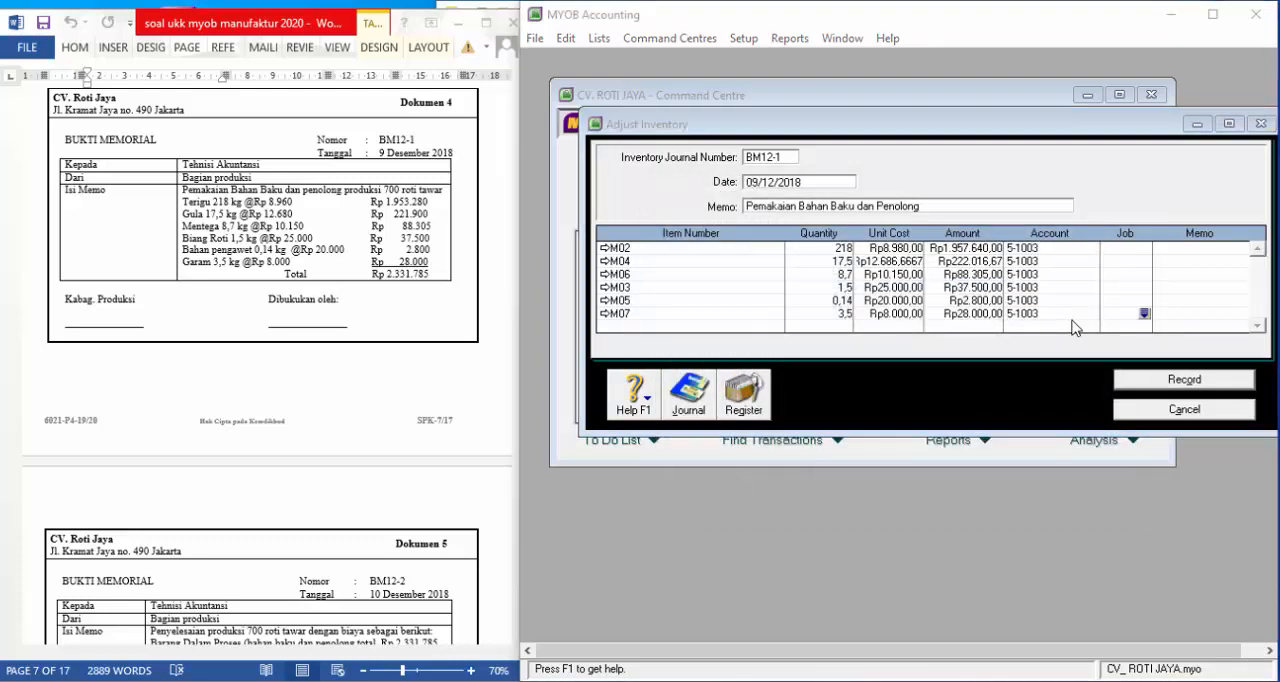
Check the transaction recap and make the quantities negative: -218, -17,5, -8,7, -1,5, -0,14 and -3,5
key("ctrl+r")
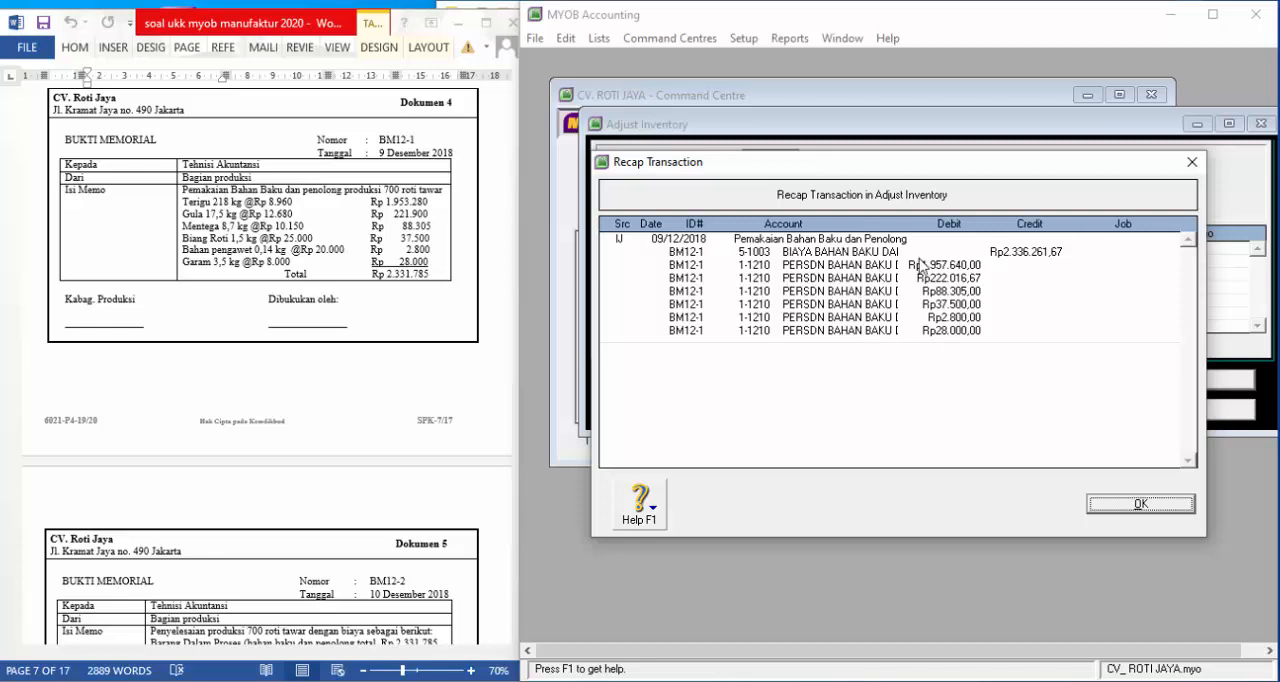
left_click(1140, 505)
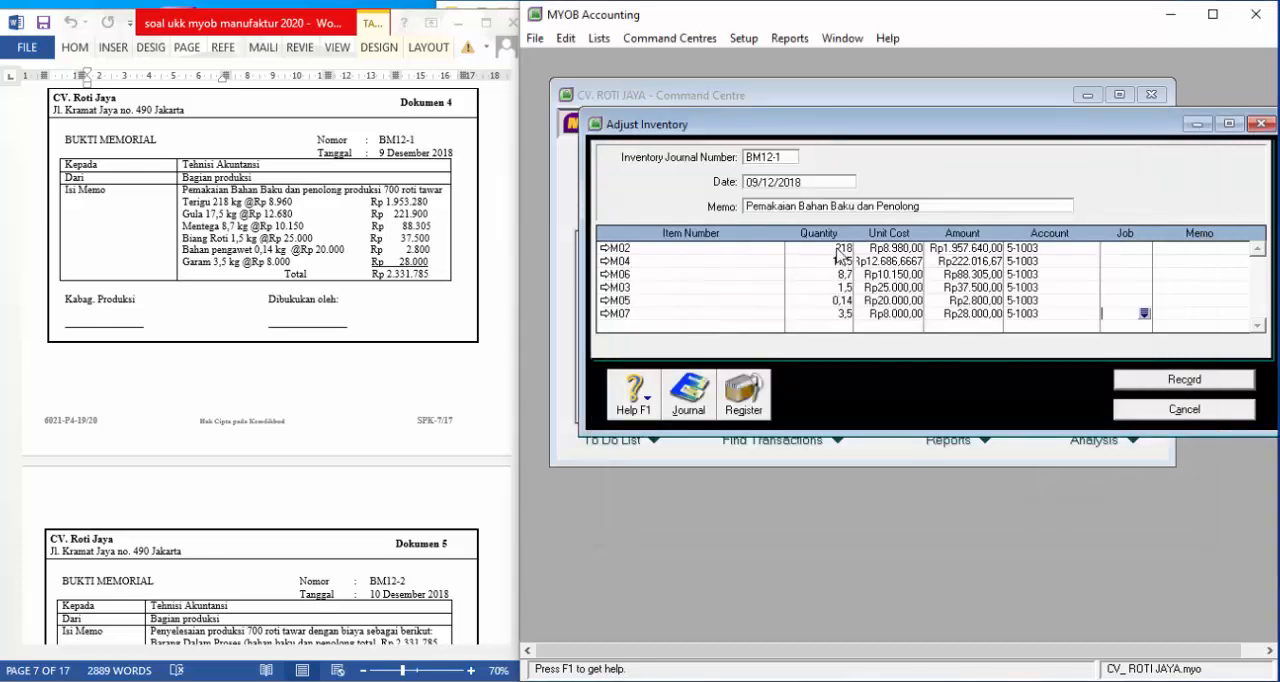
left_click(836, 248)
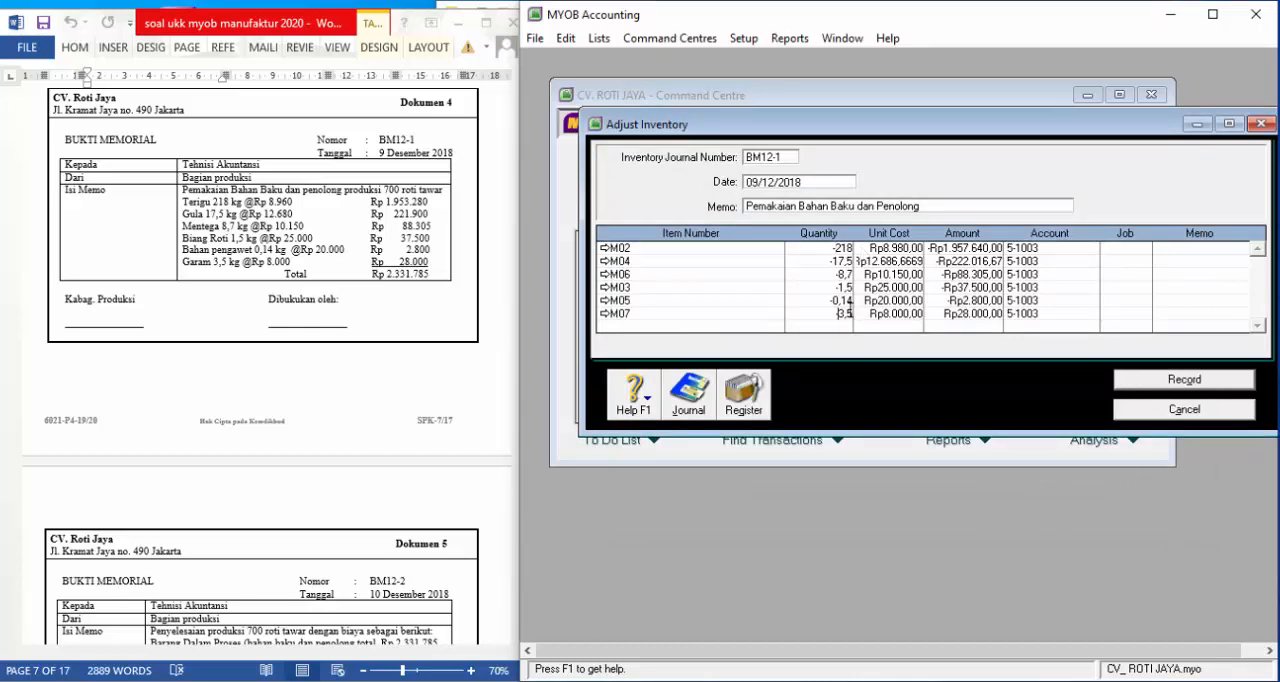
key("Tab")
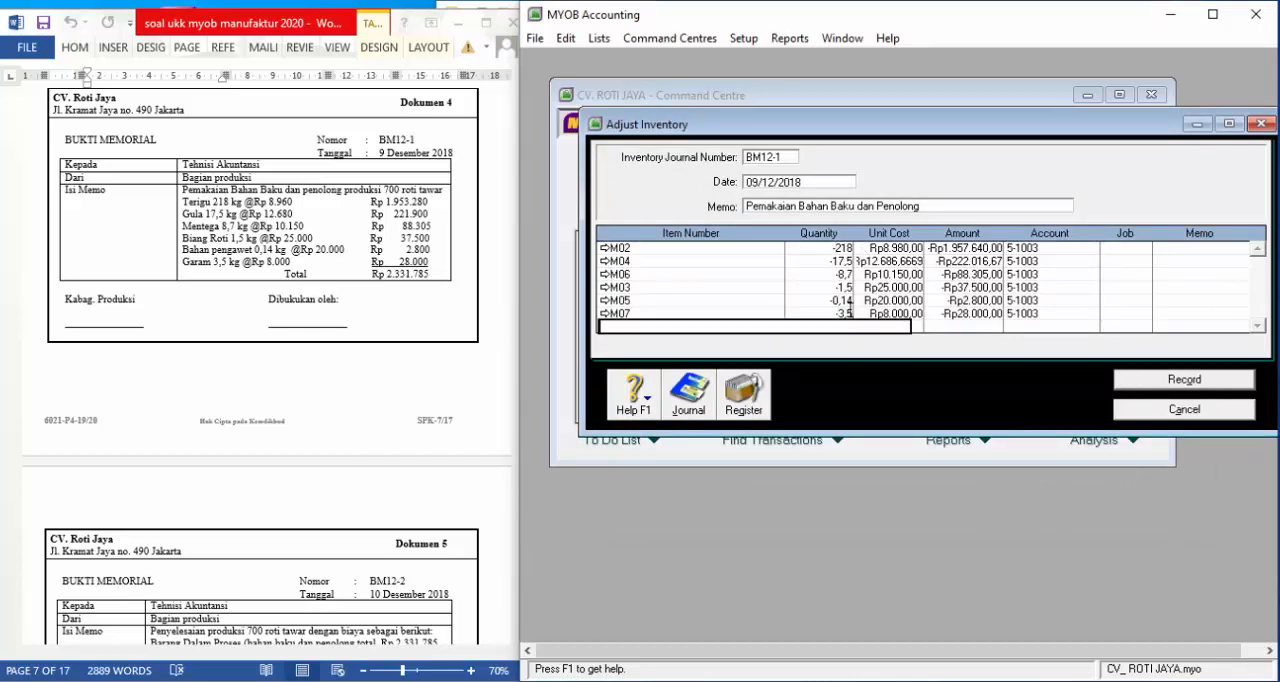
Review the recap of the negative adjustment, and record it, closing the adjustment window
key("ctrl+r")
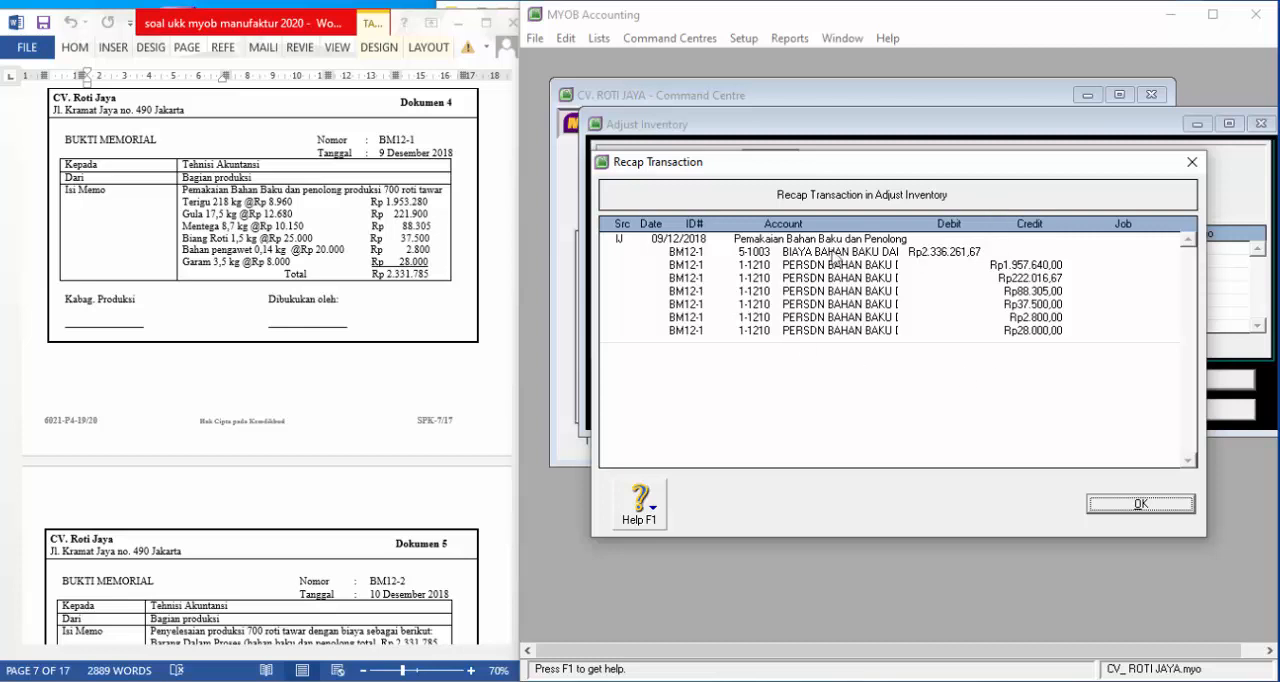
left_click(1138, 505)
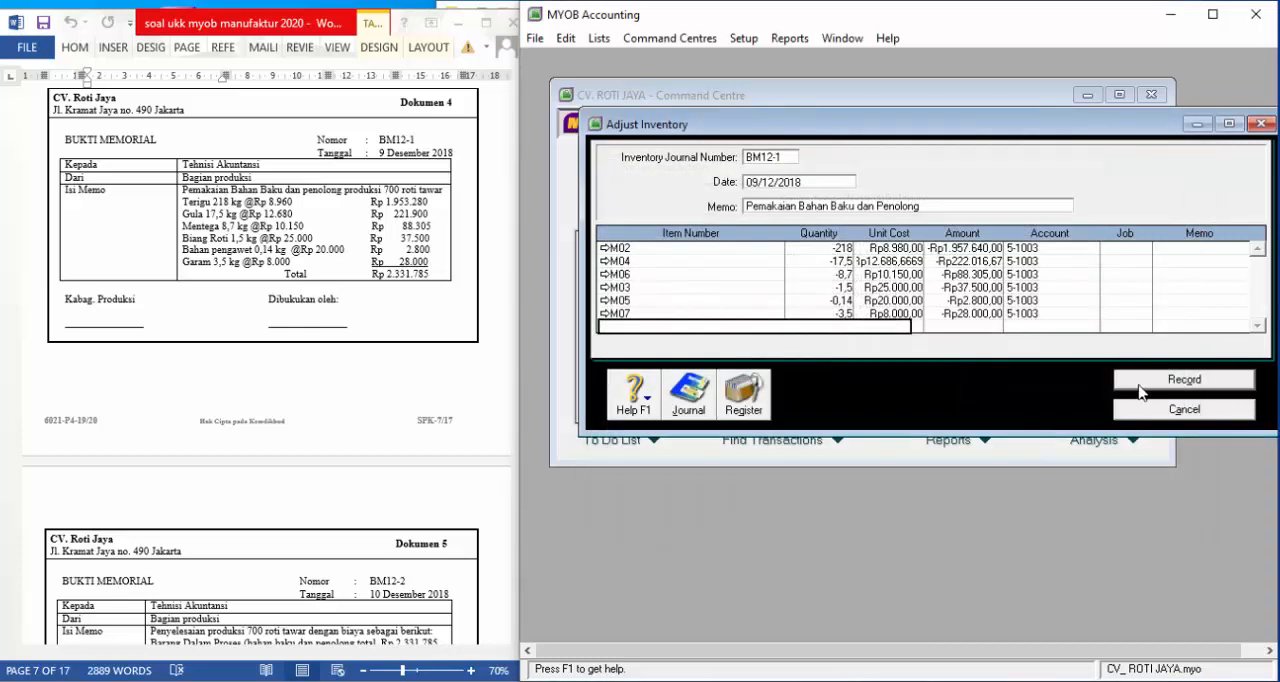
left_click(1143, 383)
left_click(1145, 418)
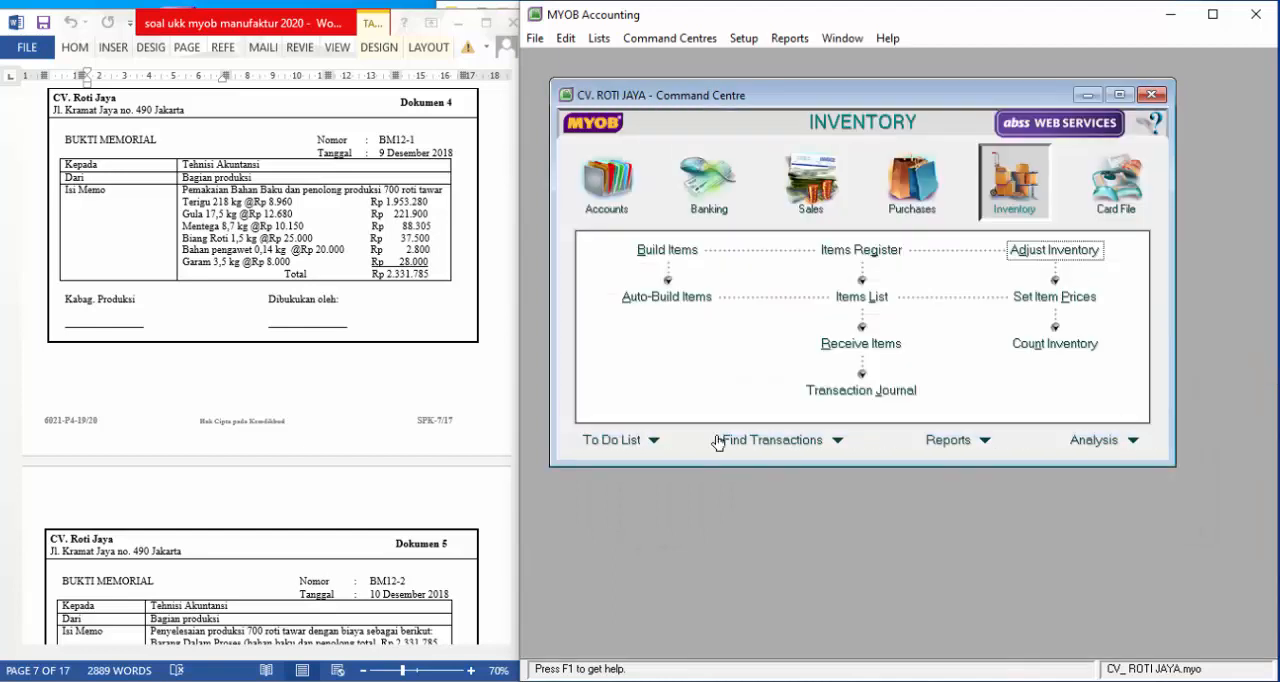
Start a general journal entry for Dokumen 5 with journal number bm12-2 and date 10/12/2018
left_click(430, 398)
scroll(430, 376, "down", 3)
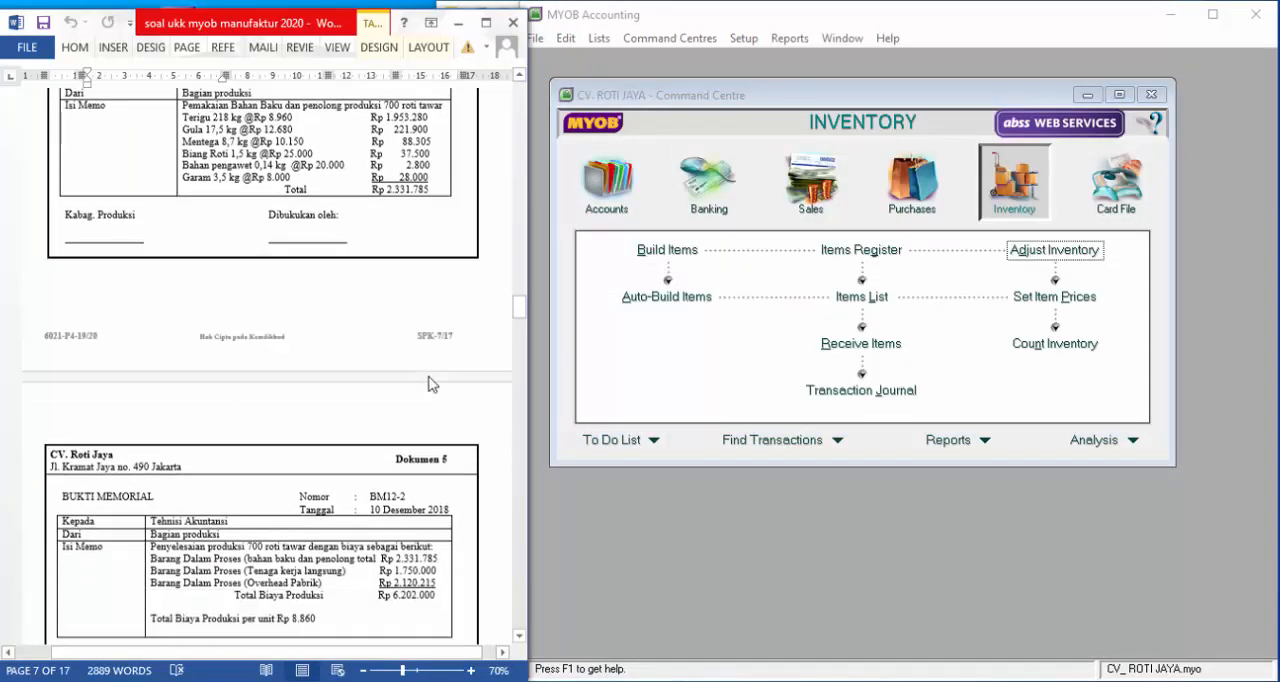
scroll(430, 378, "down", 3)
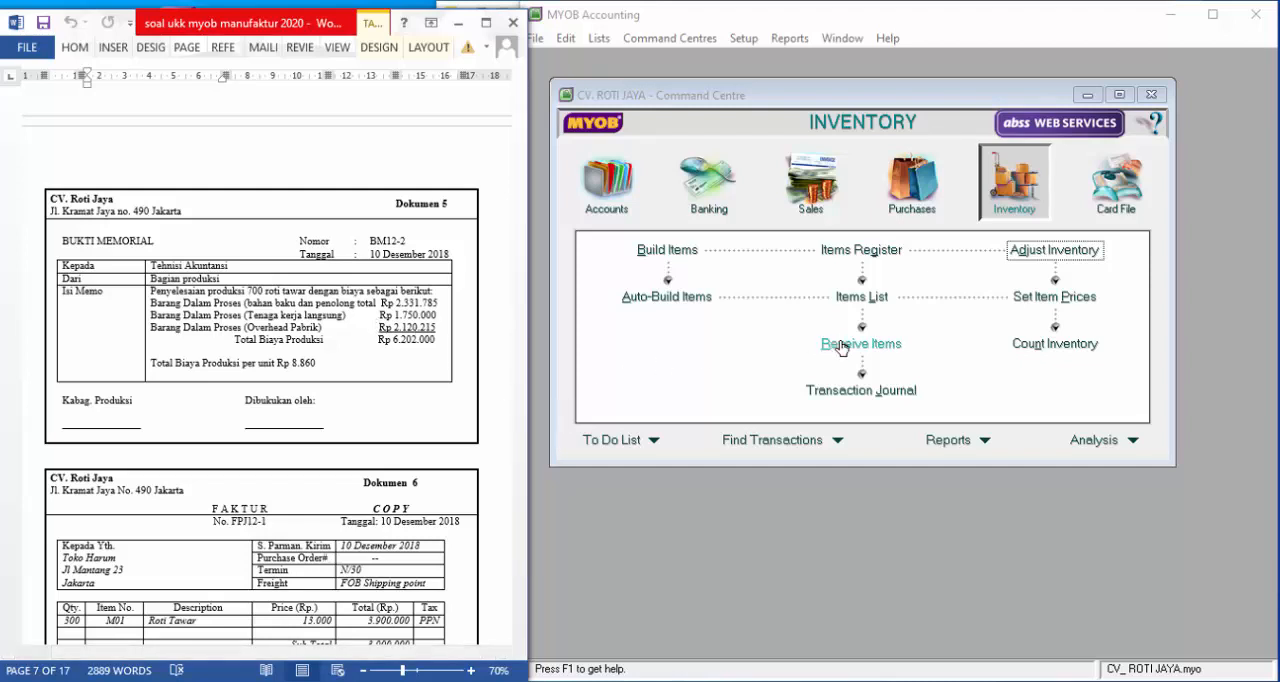
left_click(616, 188)
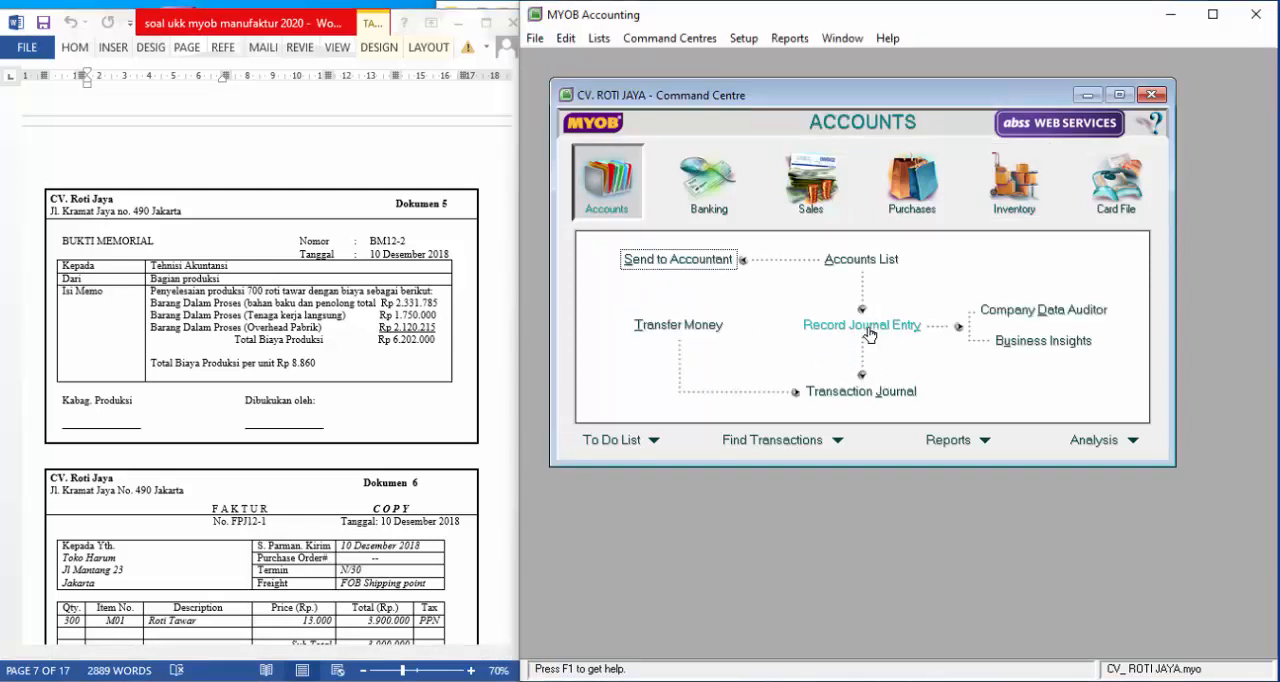
left_click(866, 327)
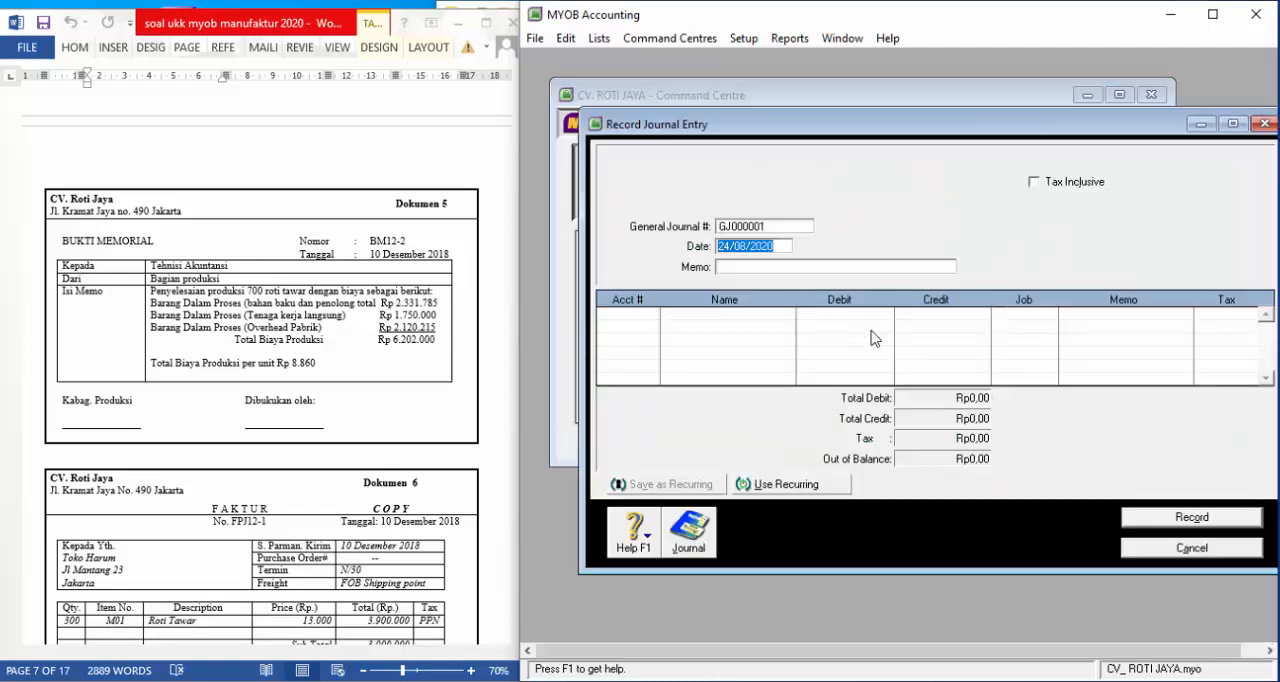
left_click(783, 225)
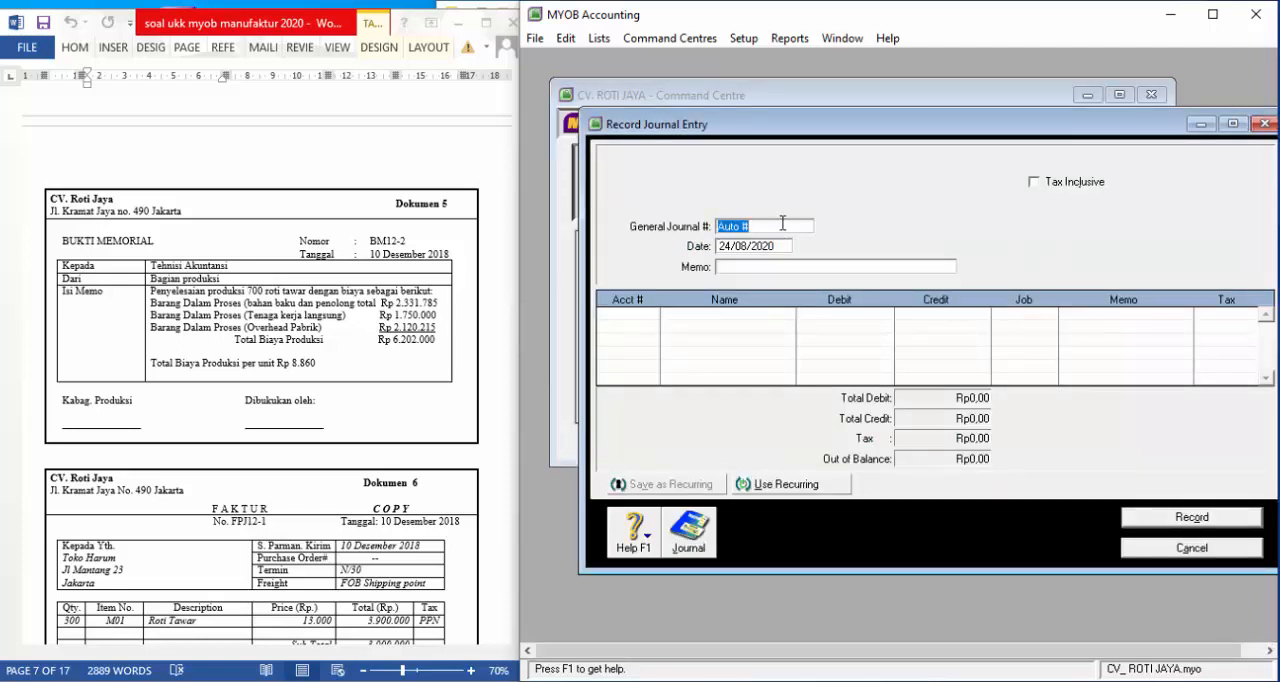
type("bm12-2")
key("Tab")
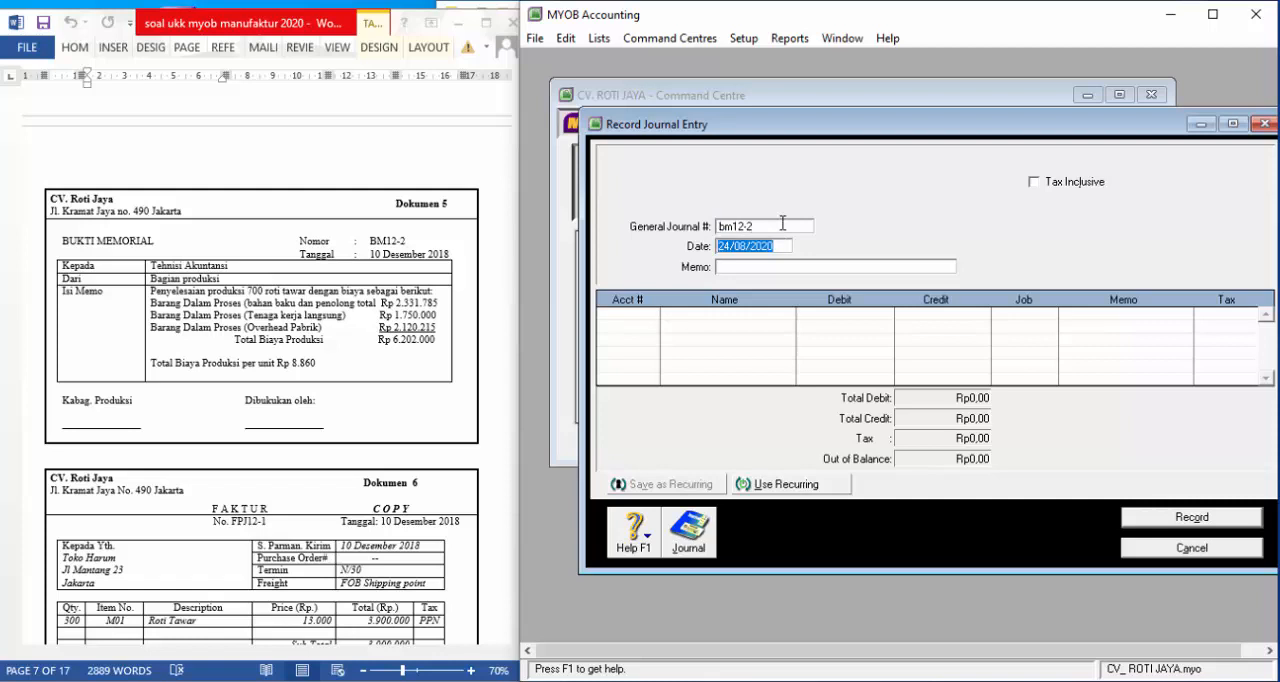
type("10/12/2018")
key("Tab")
Enter the journal memo "Mencatatn pemakaian BTKL dan BOP dan Mencatat Produk Jadi"
type("Men")
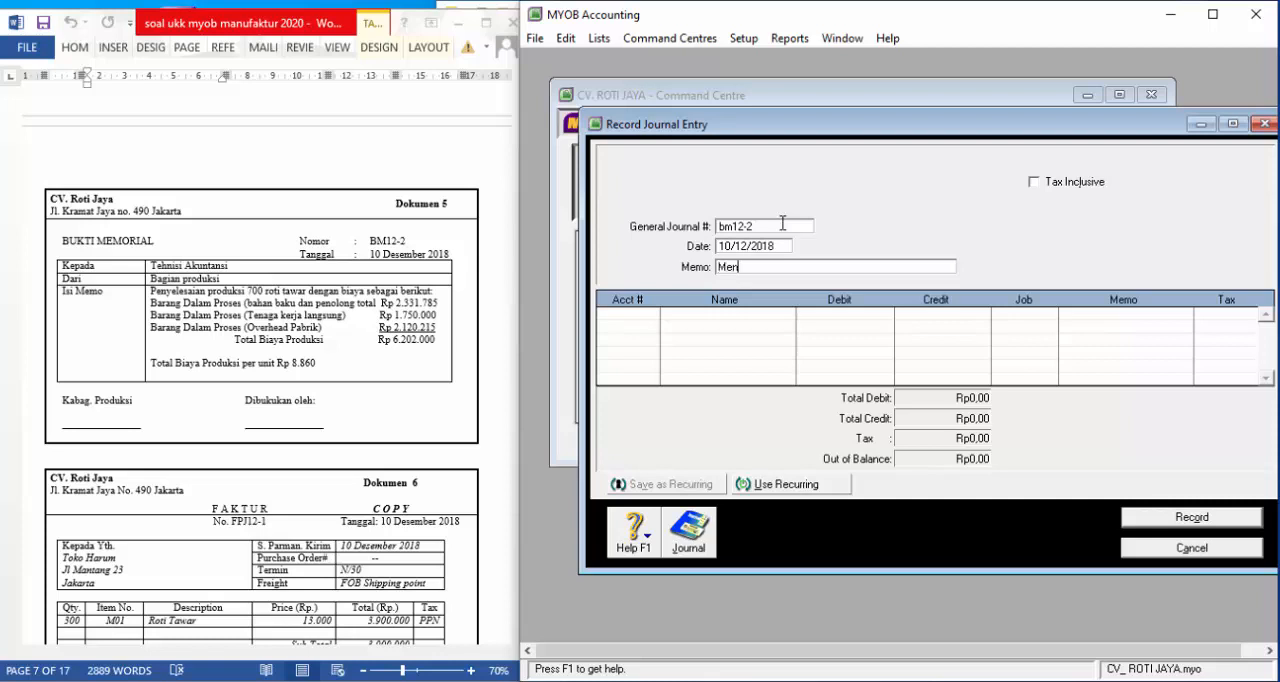
type("catatn pemakaian ")
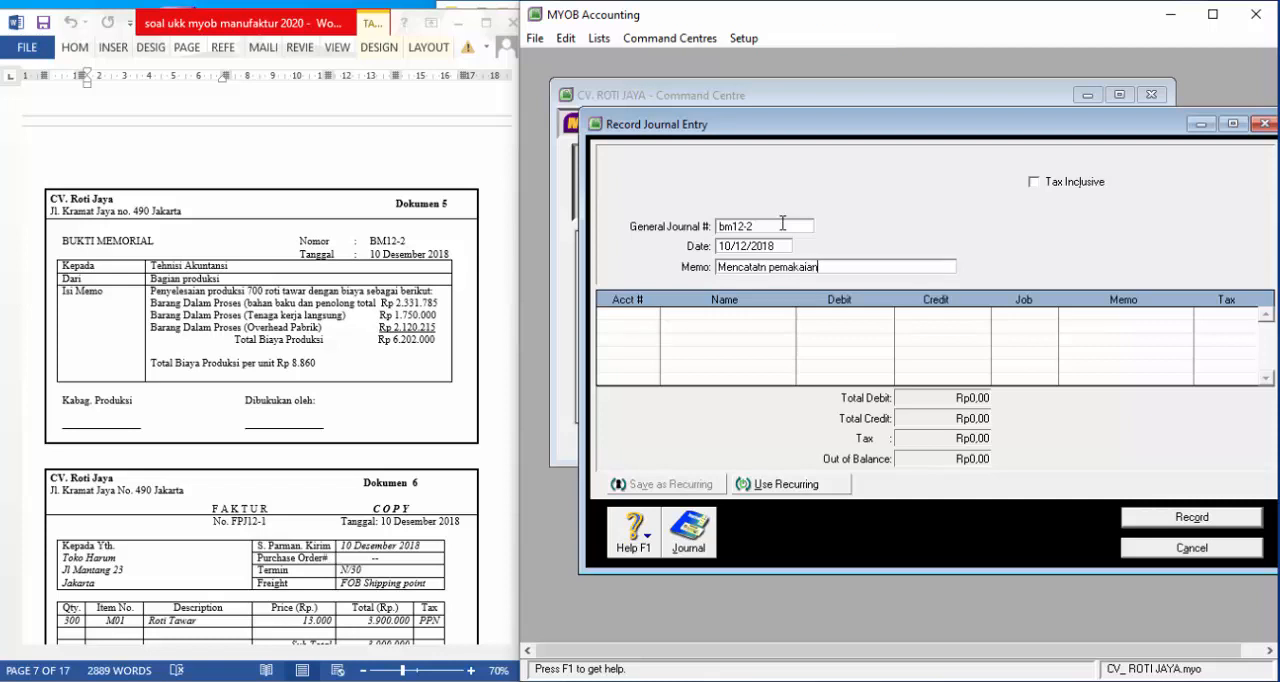
type("BTKL dan BOP")
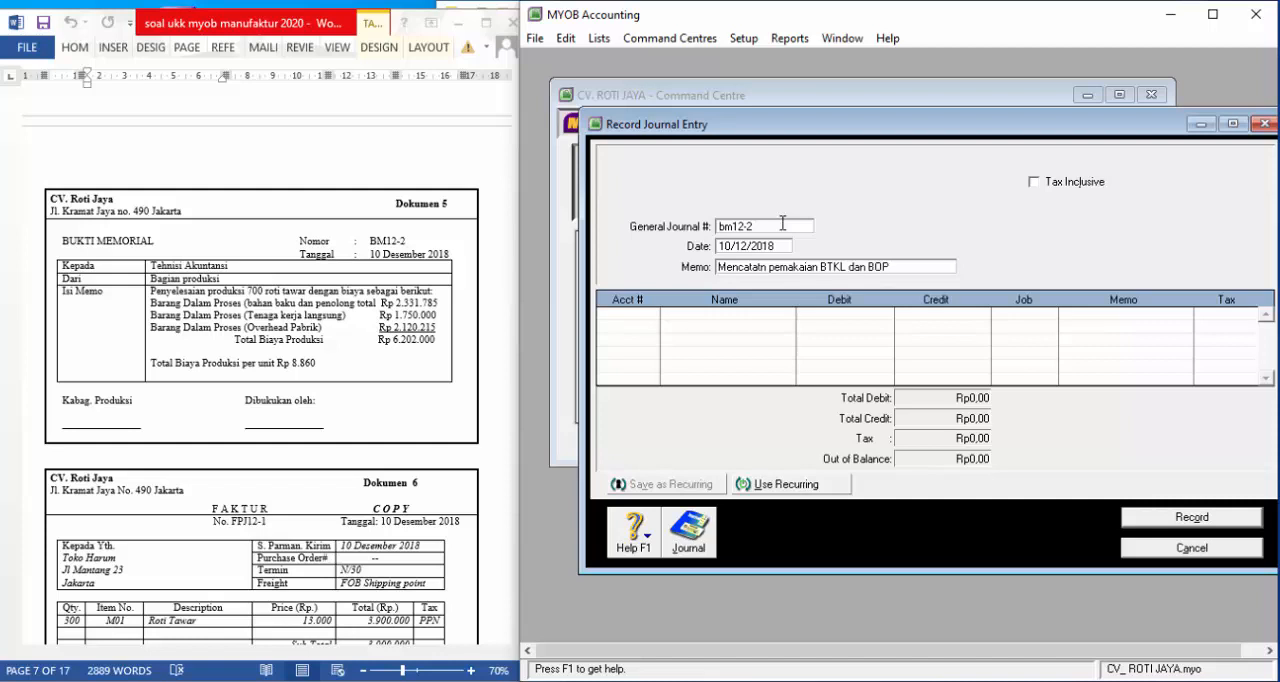
type(" dan Mencatat Pr")
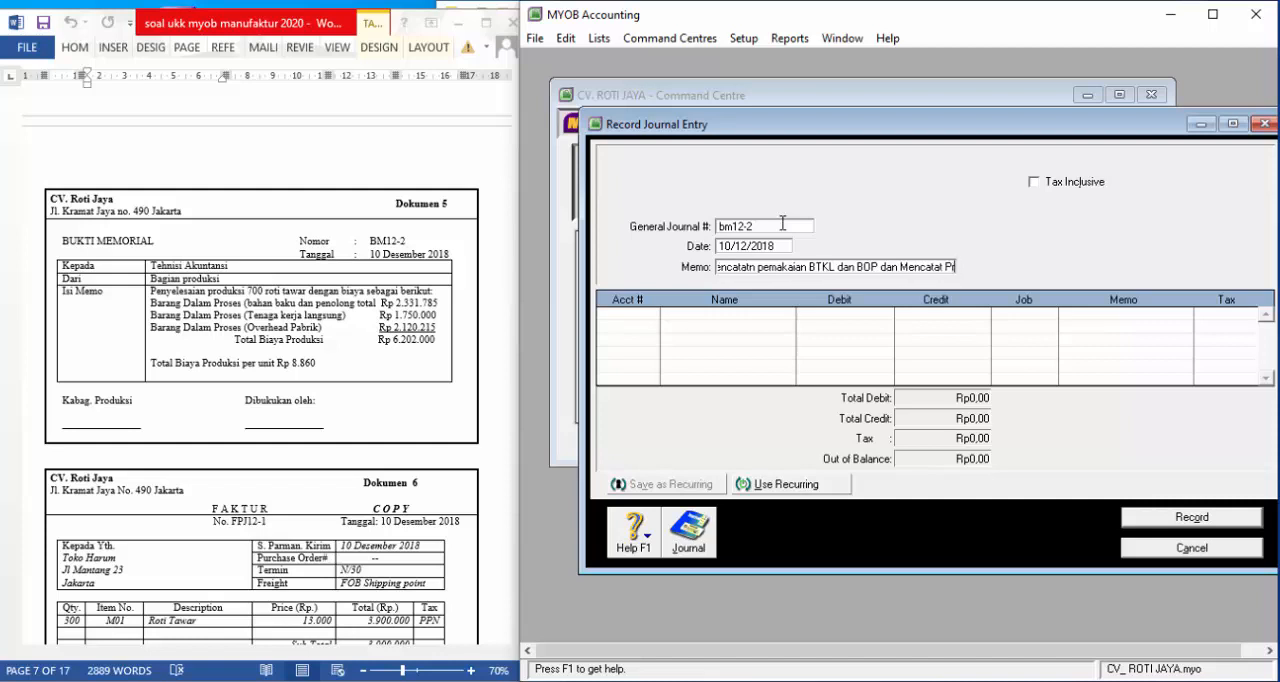
type("oduk JAdi")
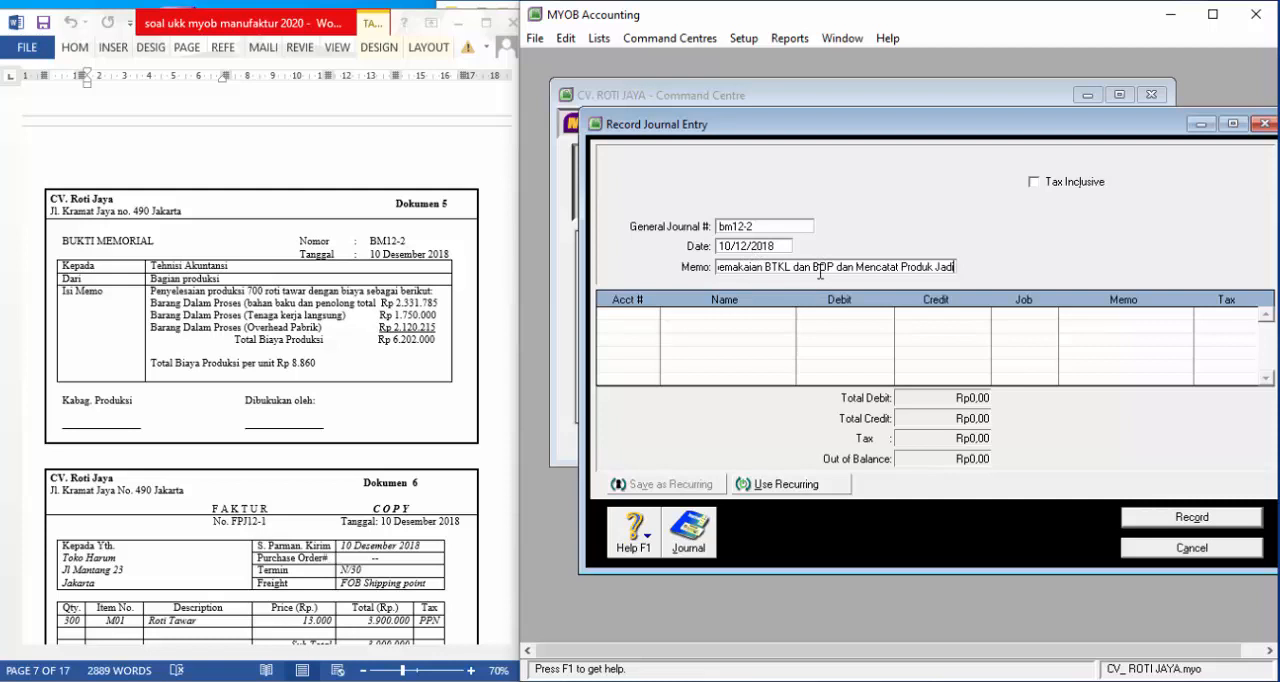
Add account 5-1100, the direct labour cost, as the first journal line with a debit of Rp2.331.785
left_click(653, 316)
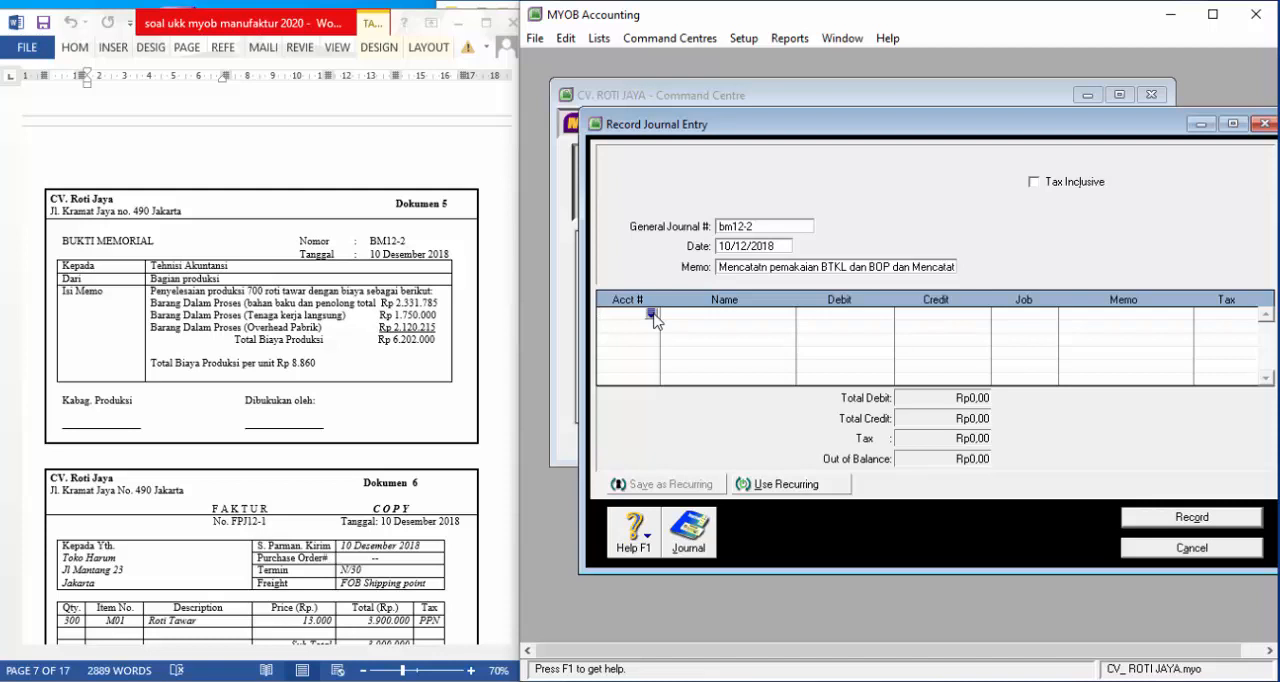
left_click(652, 315)
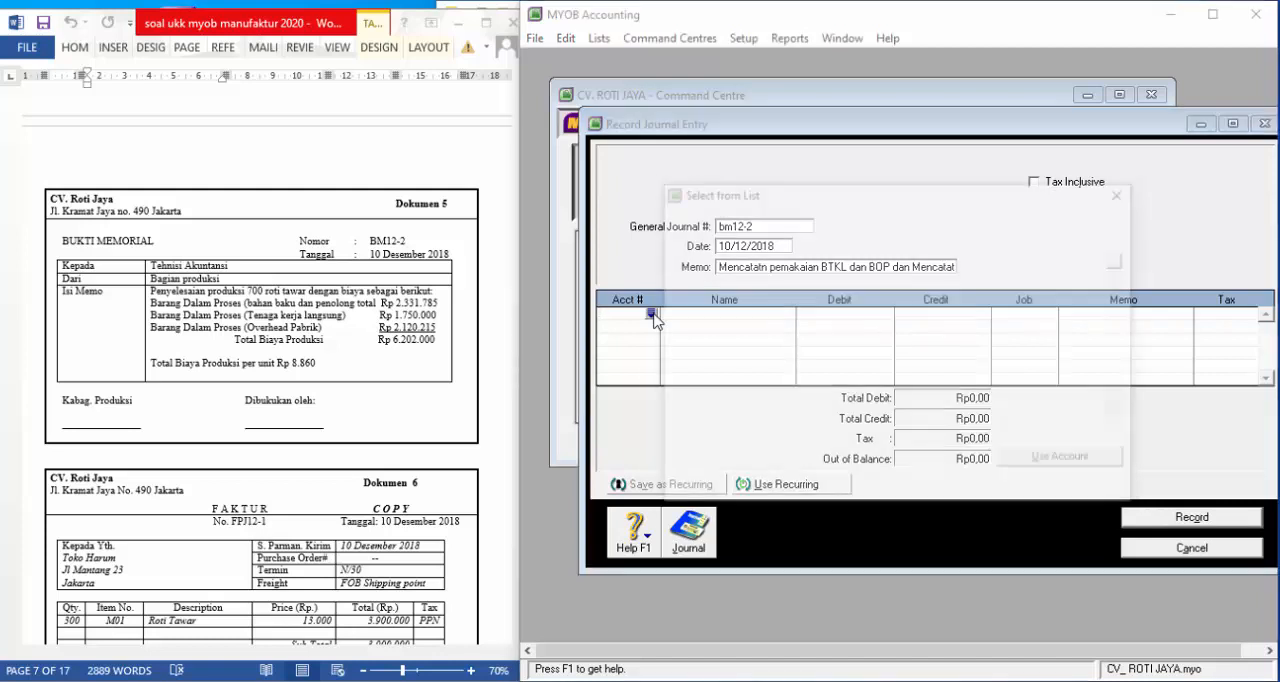
scroll(805, 316, "down", 4)
scroll(805, 316, "down", 6)
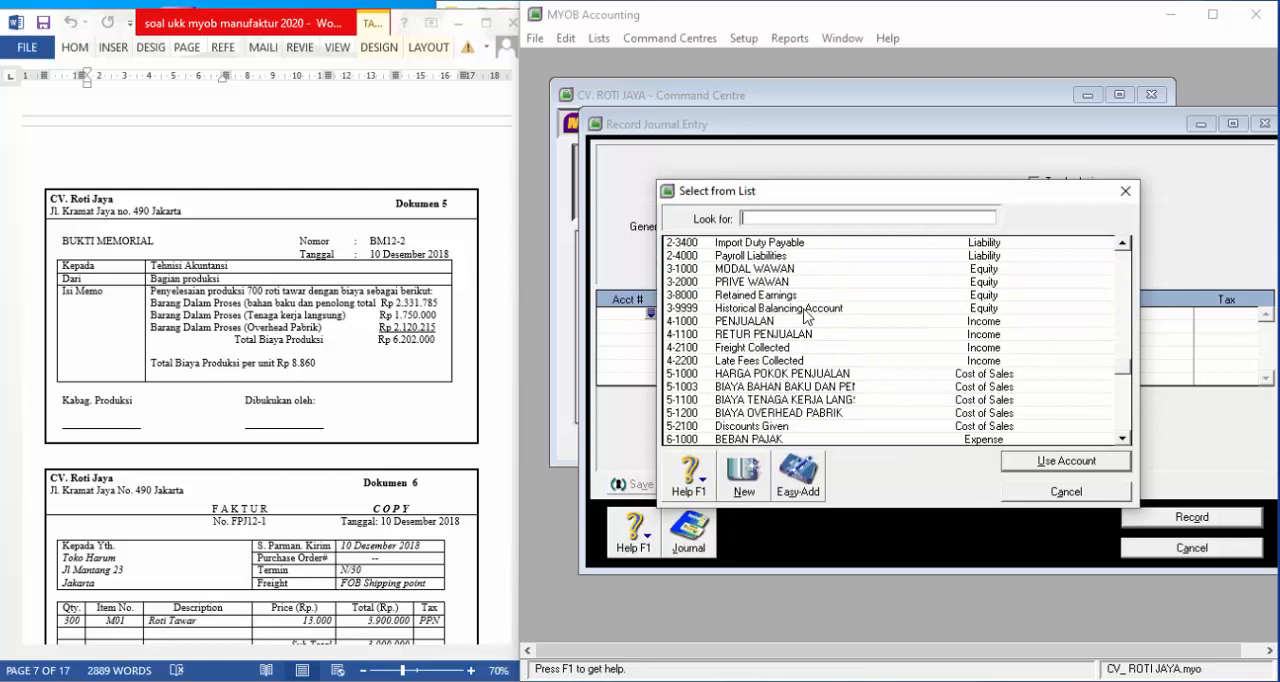
left_click(803, 400)
left_click(1020, 463)
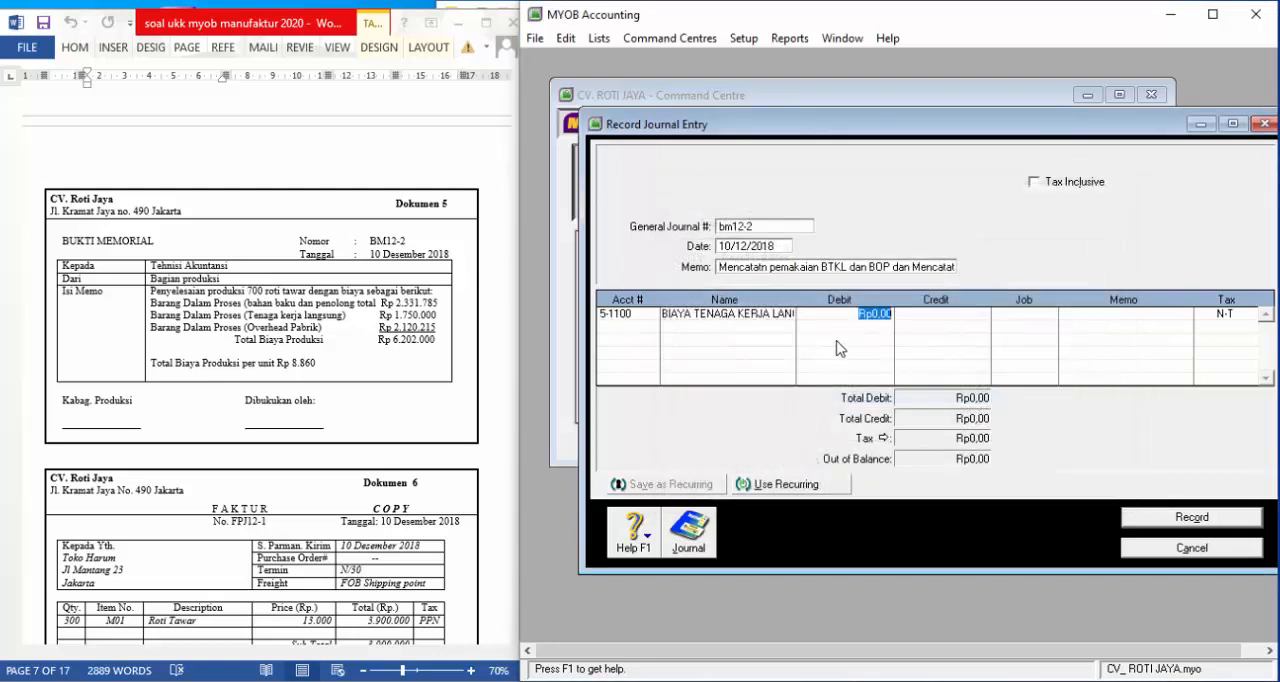
type("2331785")
key("Tab")
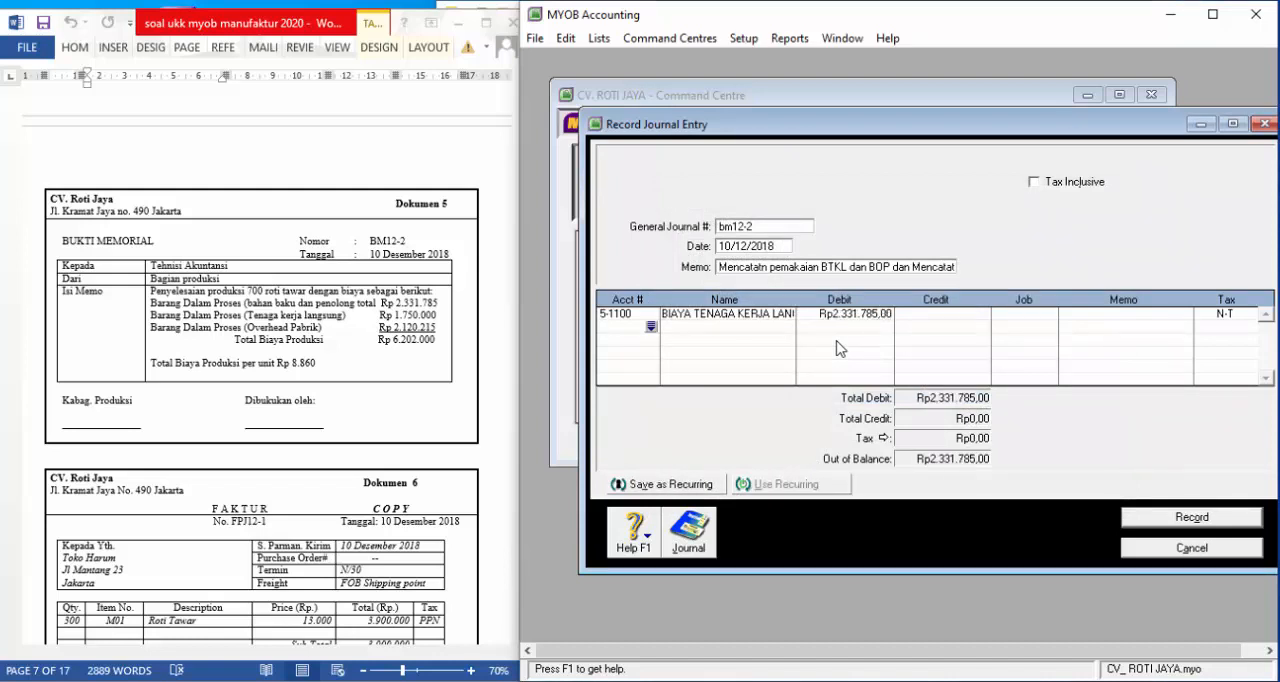
Add account 2-1200, UTANG GAJI DAN UPAH, as the second journal line with a credit of Rp2.331.785
left_click(650, 328)
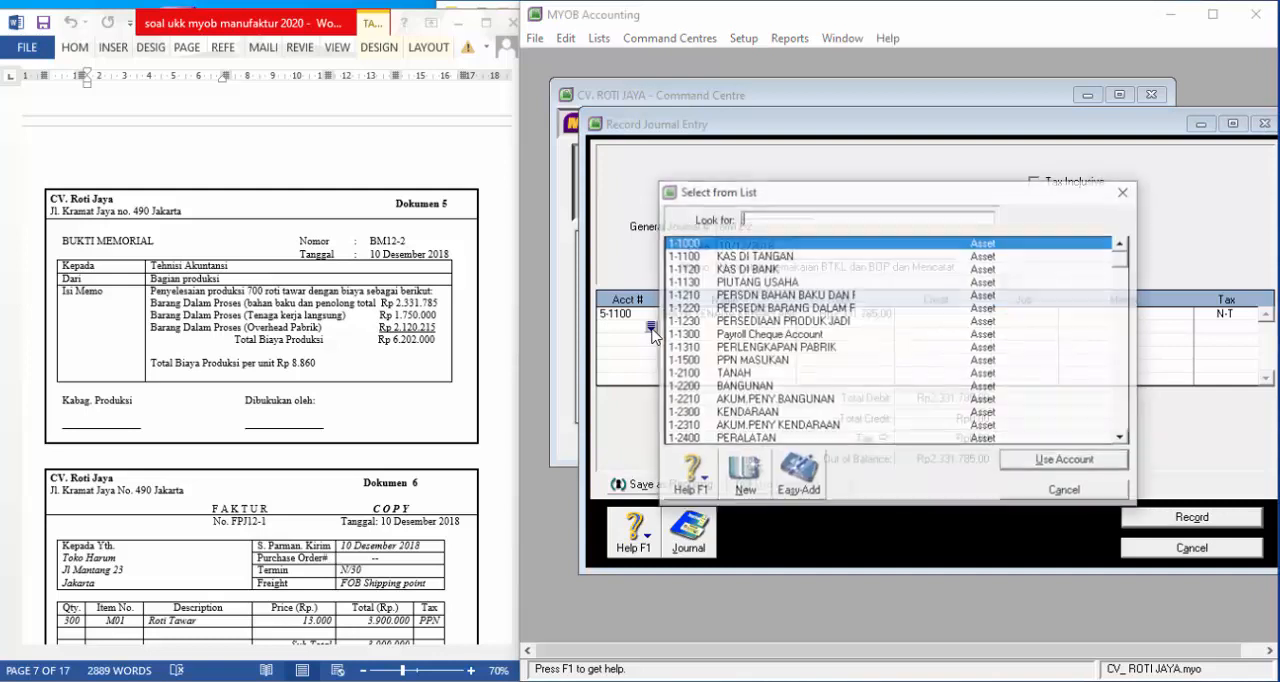
scroll(785, 398, "down", 2)
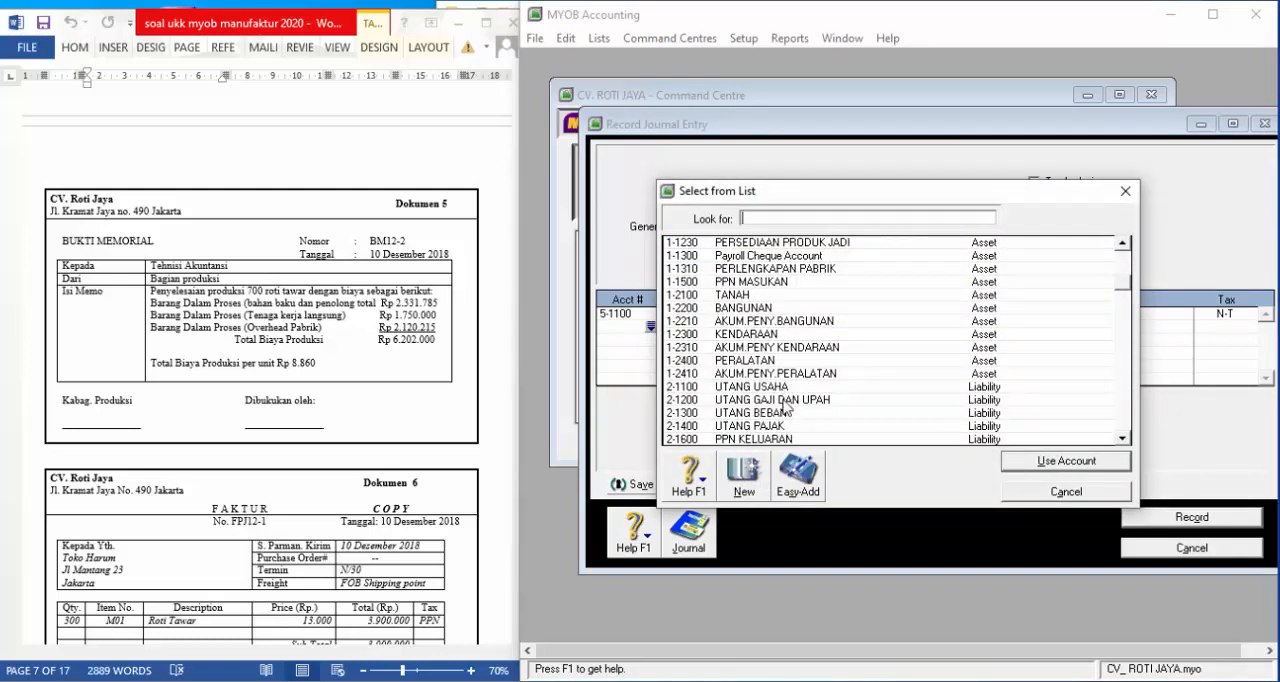
left_click(785, 399)
left_click(1043, 465)
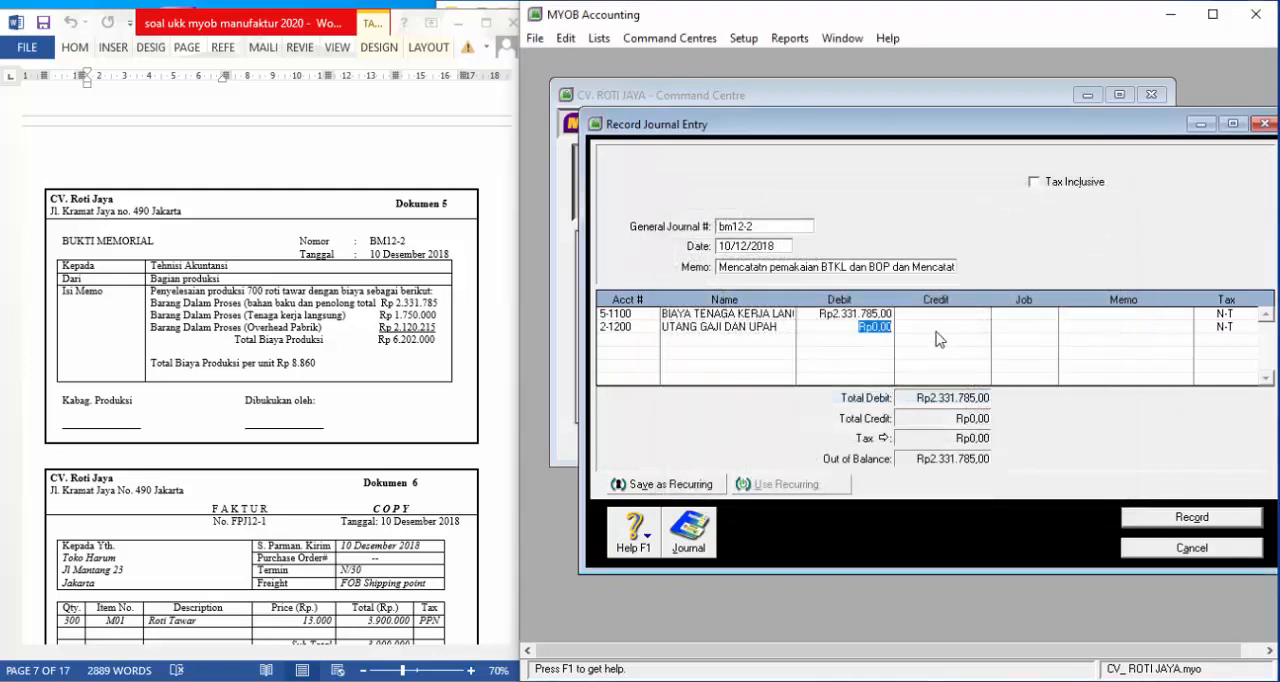
left_click(937, 333)
key("Return")
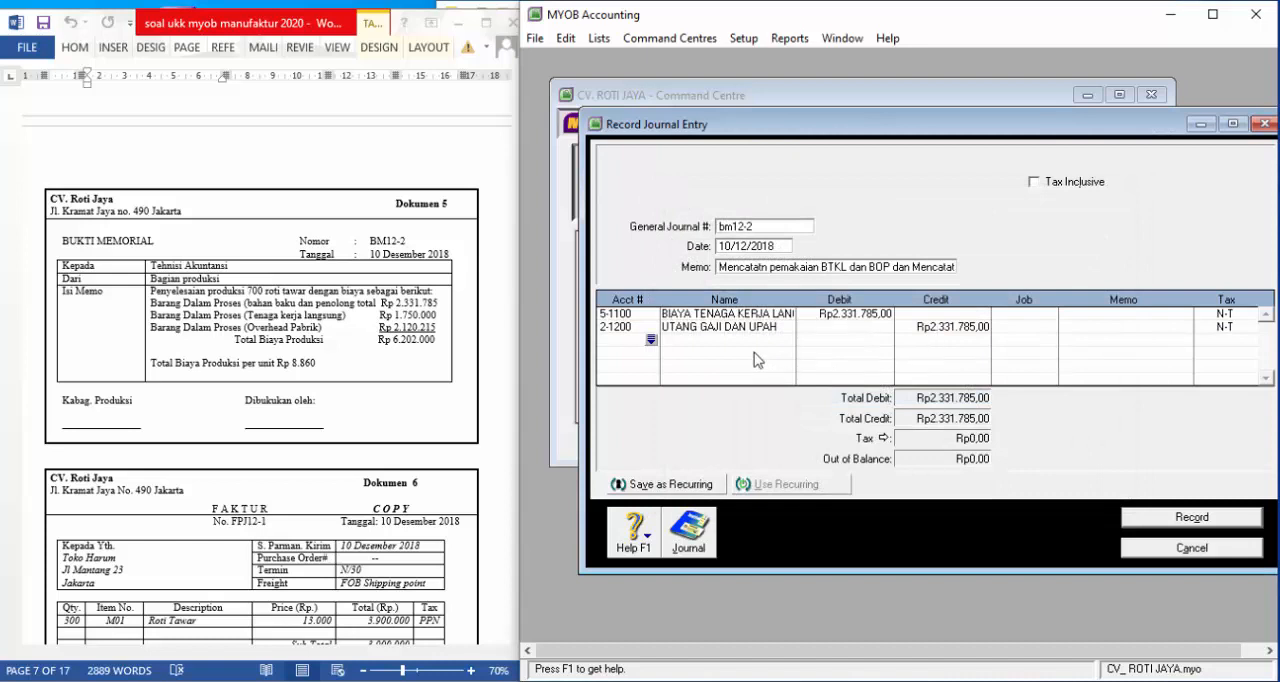
Add account 5-1200, BIAYA OVERHEAD PABRIK, as the third line of the journal entry
left_click(651, 341)
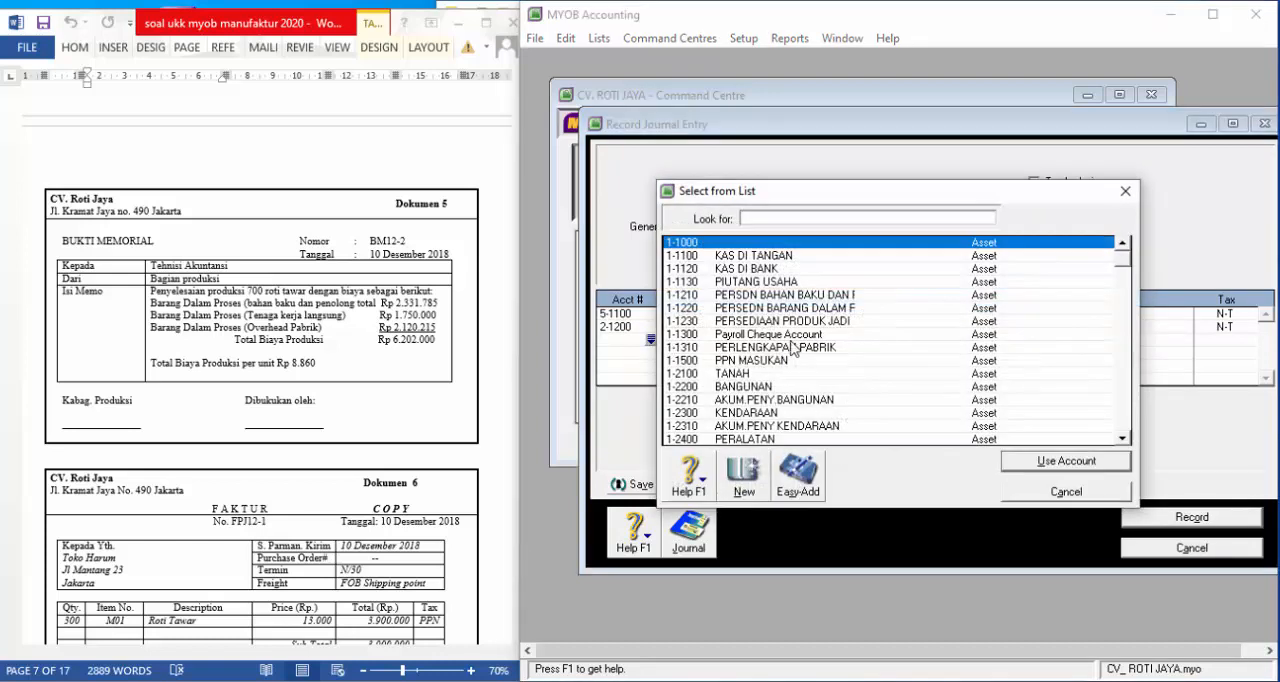
scroll(797, 353, "down", 2)
scroll(797, 353, "down", 10)
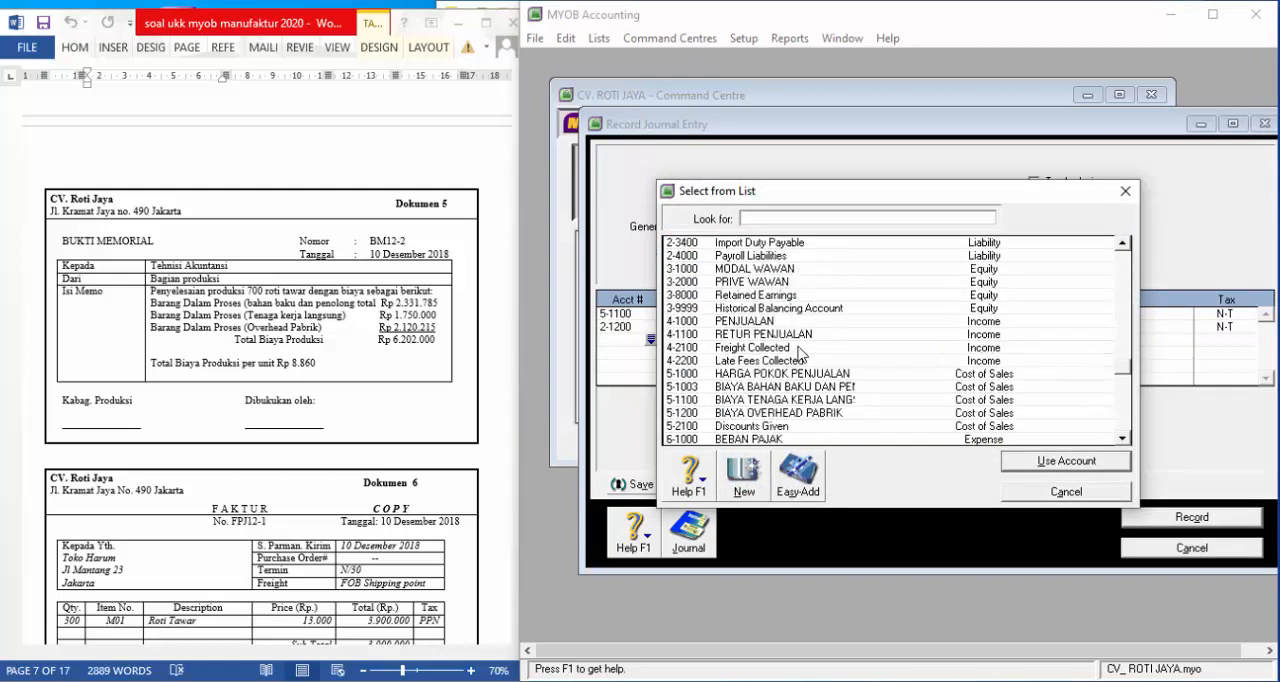
left_click(776, 374)
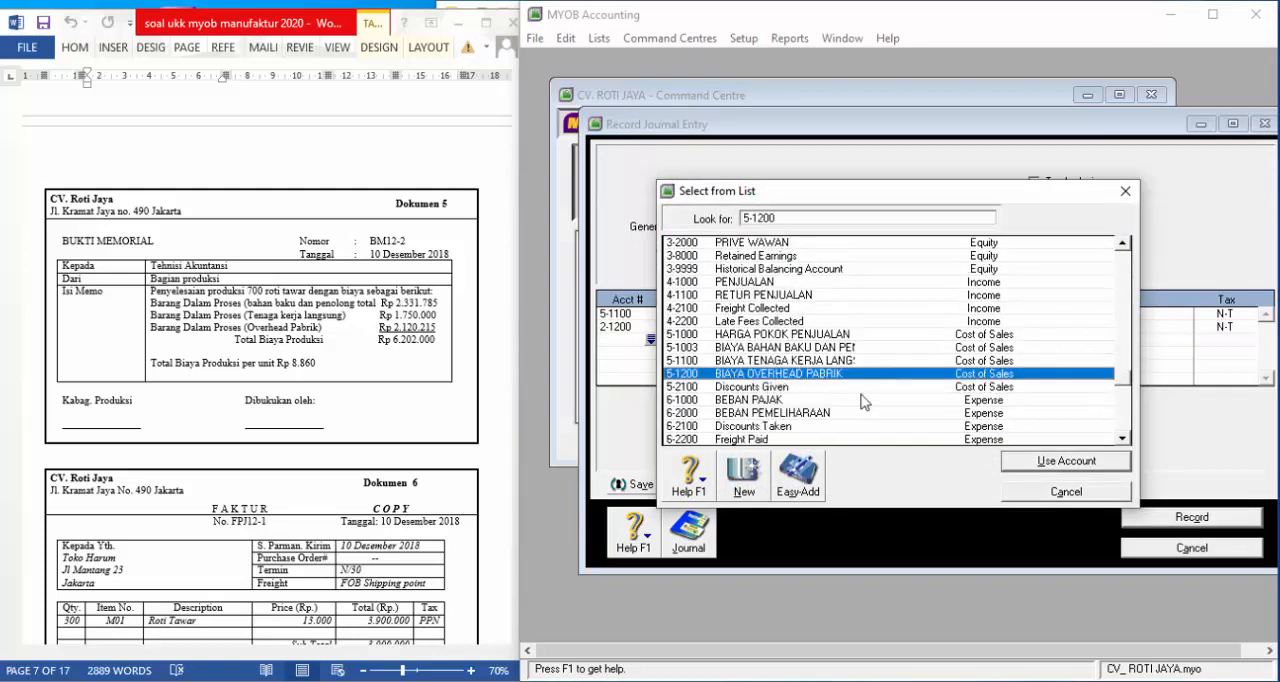
left_click(1062, 463)
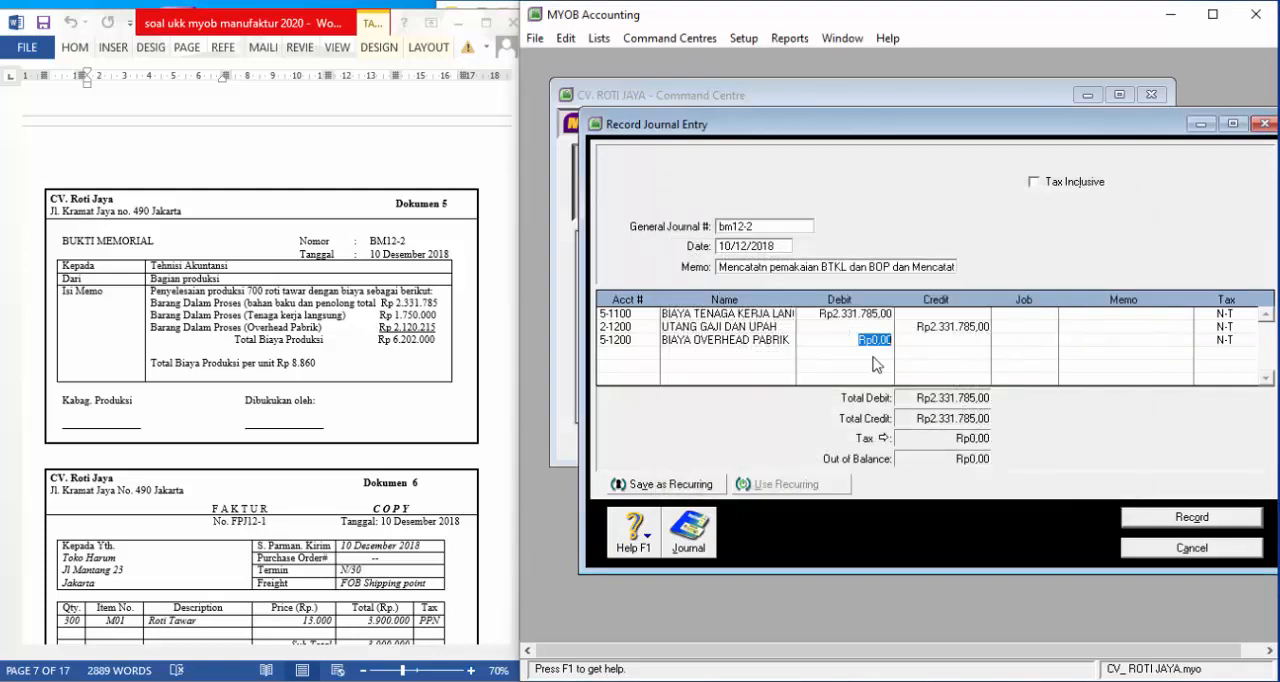
type("2")
Correct the direct labour debit on account 5-1100 and the wages payable credit on account 2-1200 to Rp1.750.000
left_click(853, 316)
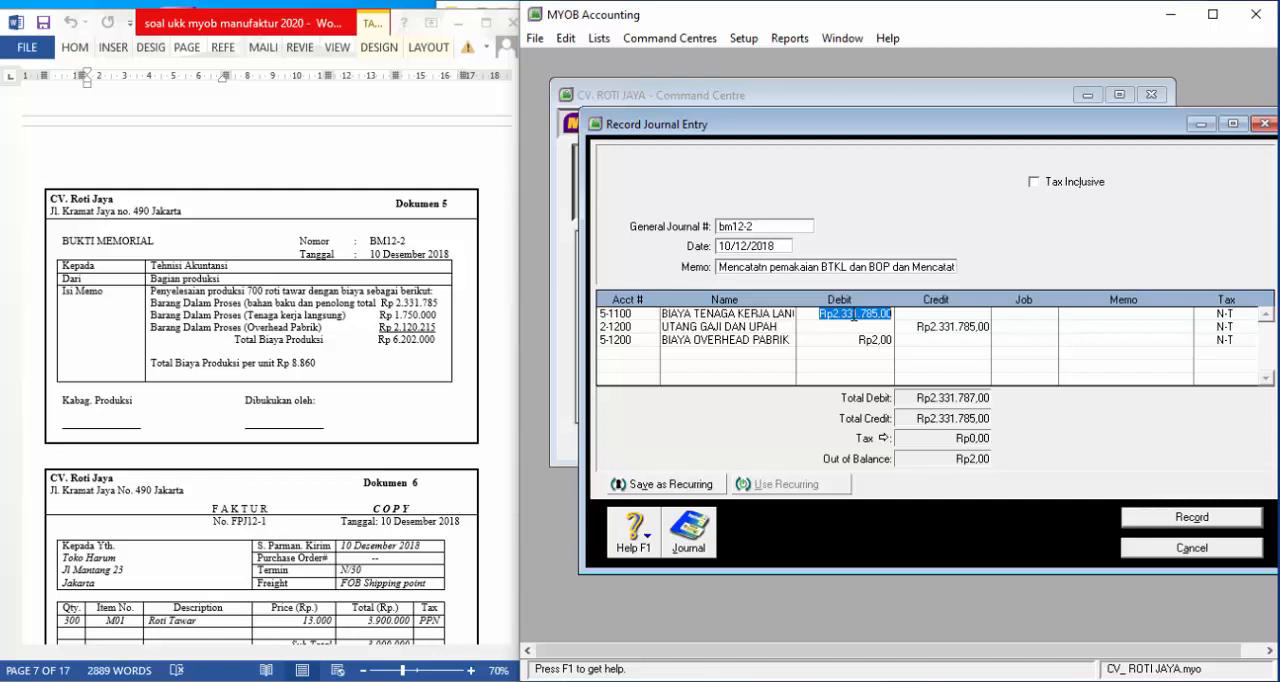
type("1750000")
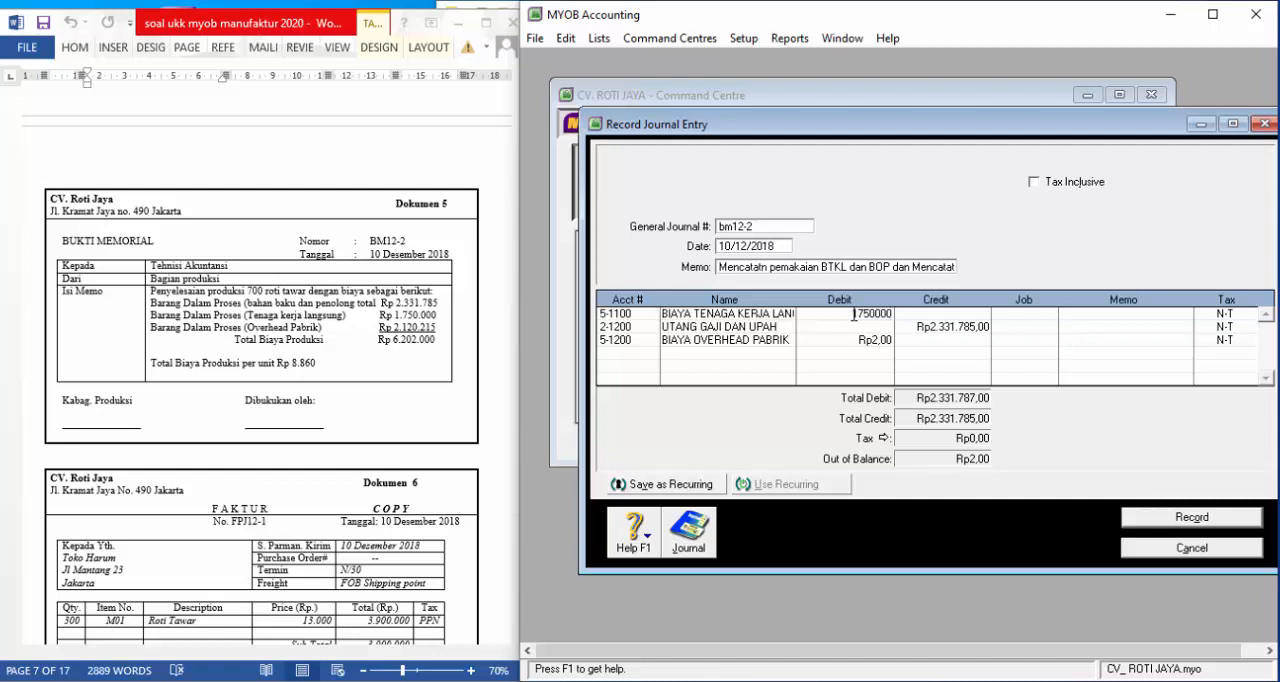
key("Down")
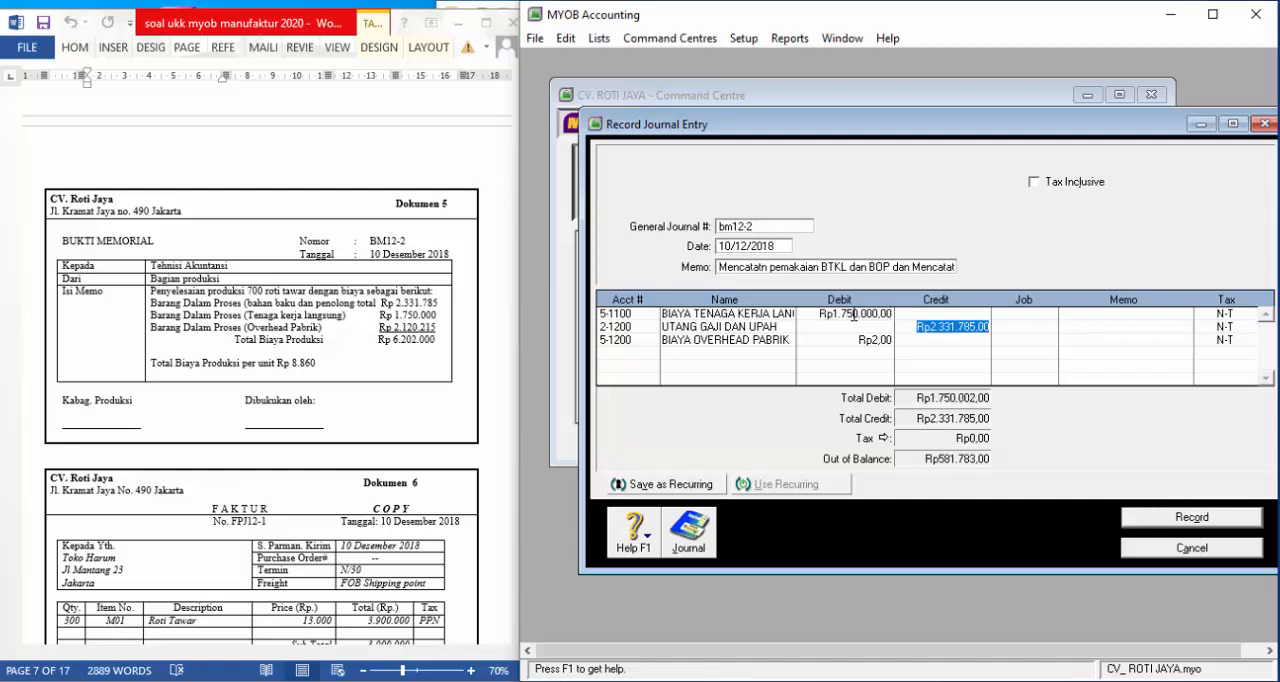
type("1750000")
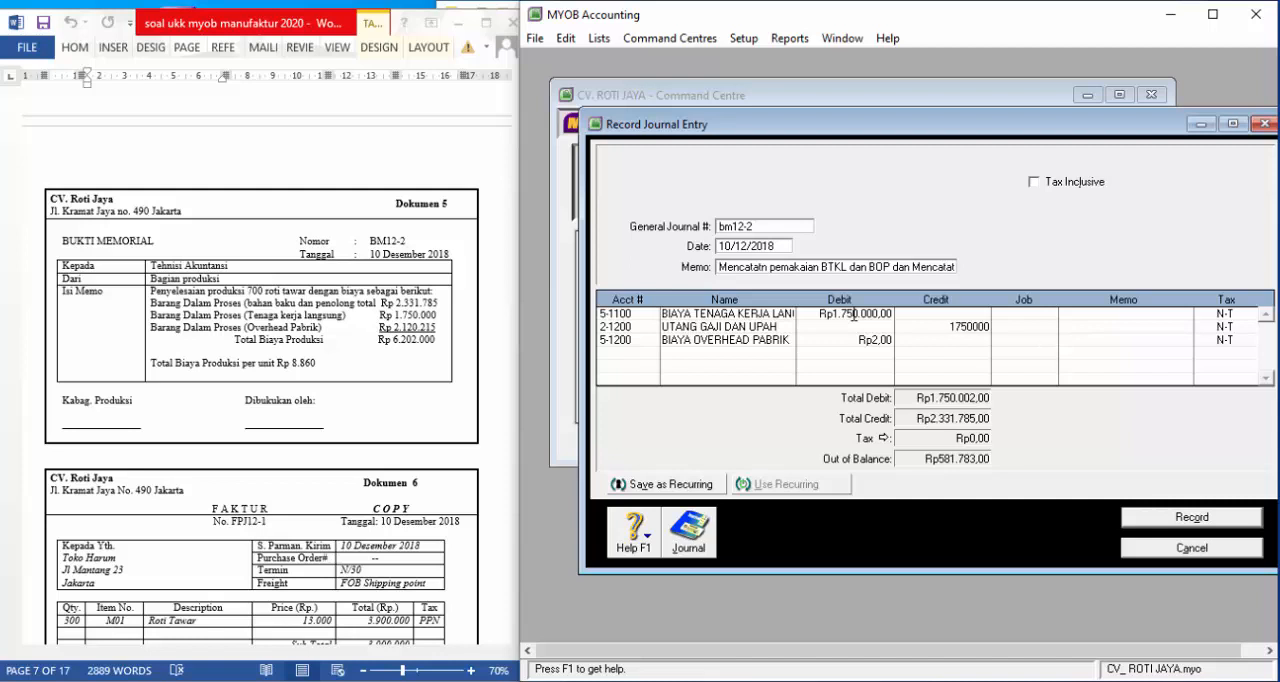
key("Down")
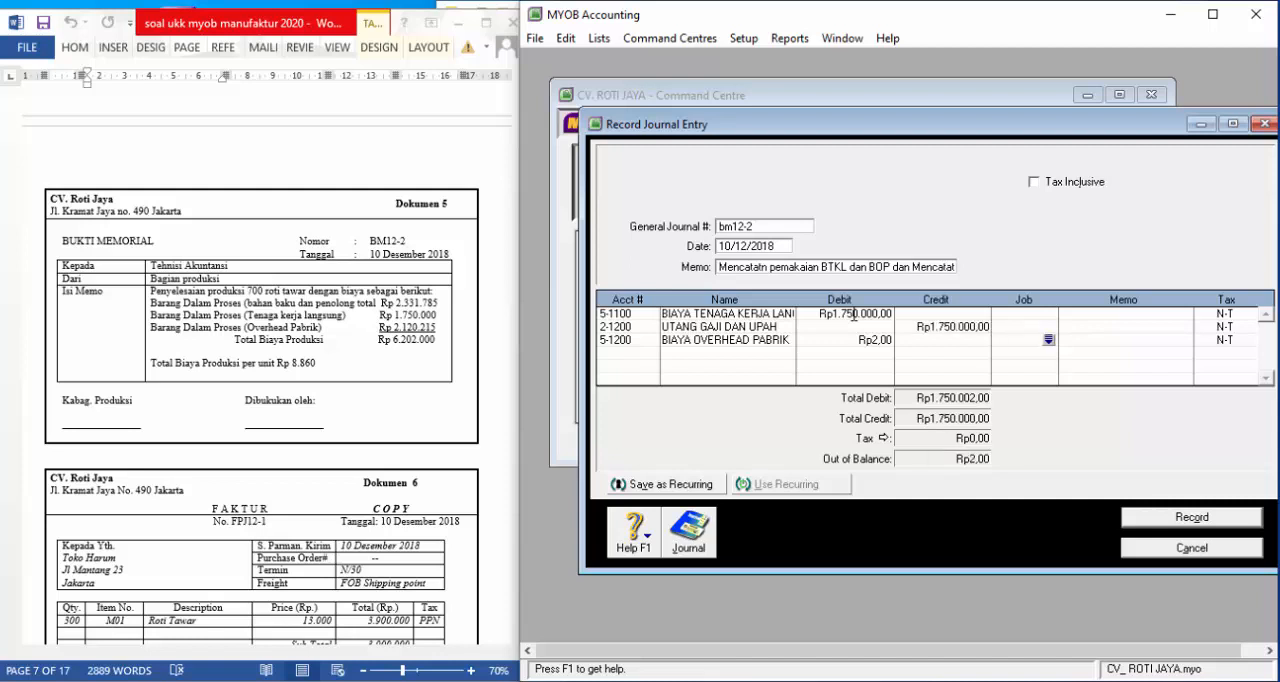
Set the debit of the factory overhead line, account 5-1200, to Rp2.120.215
left_click(871, 341)
type("21202")
type("5")
key("Tab")
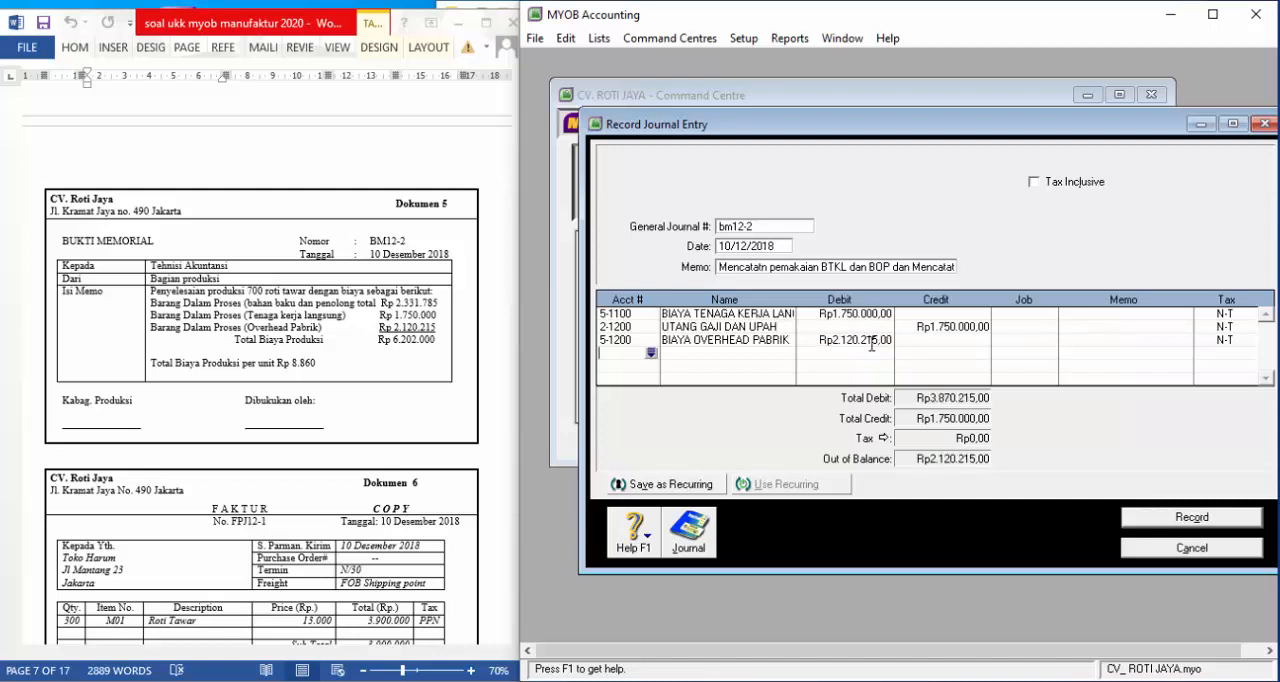
Add account 2-1300, UTANG BEBAN, as the fourth journal line with a credit of Rp2.120.215
left_click(651, 353)
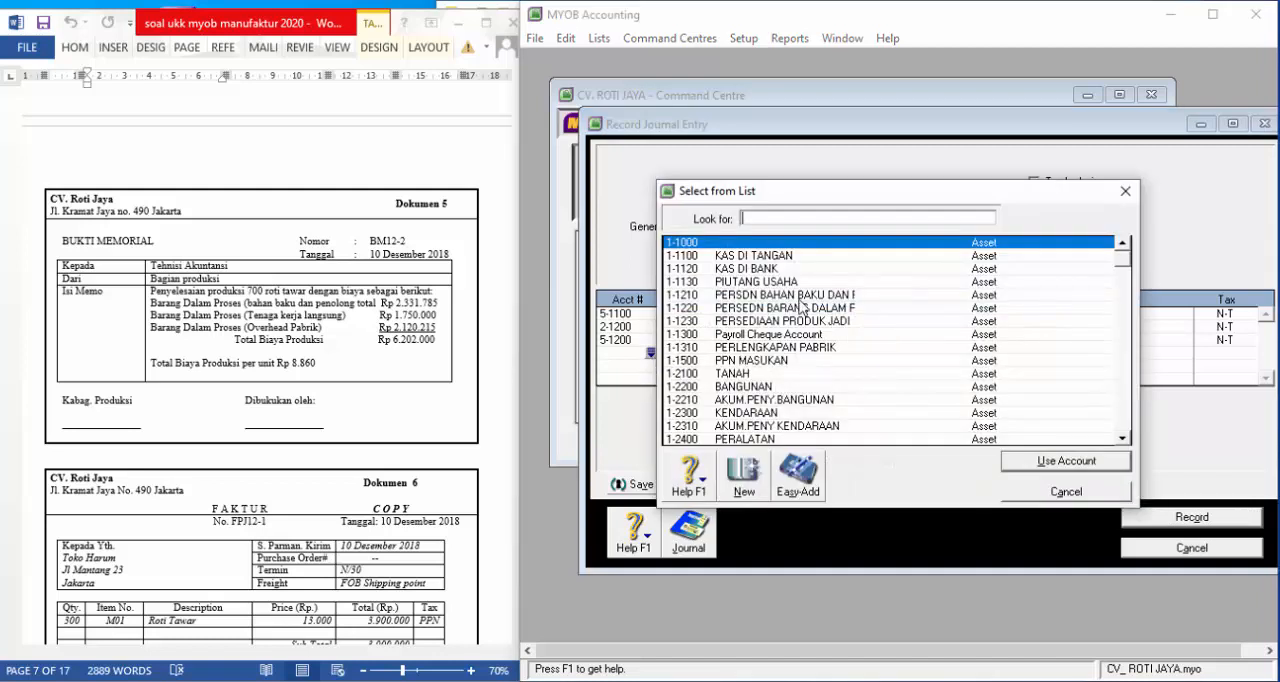
scroll(795, 315, "down", 2)
scroll(795, 315, "down", 1)
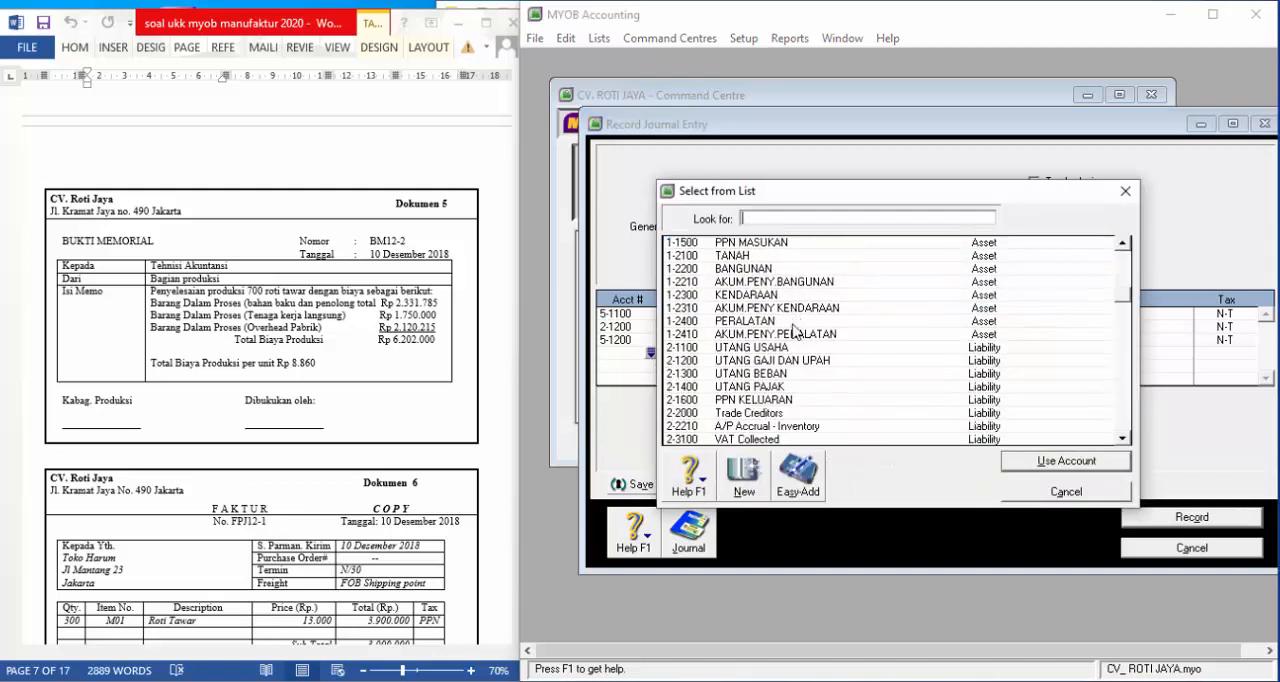
left_click(764, 374)
left_click(1048, 468)
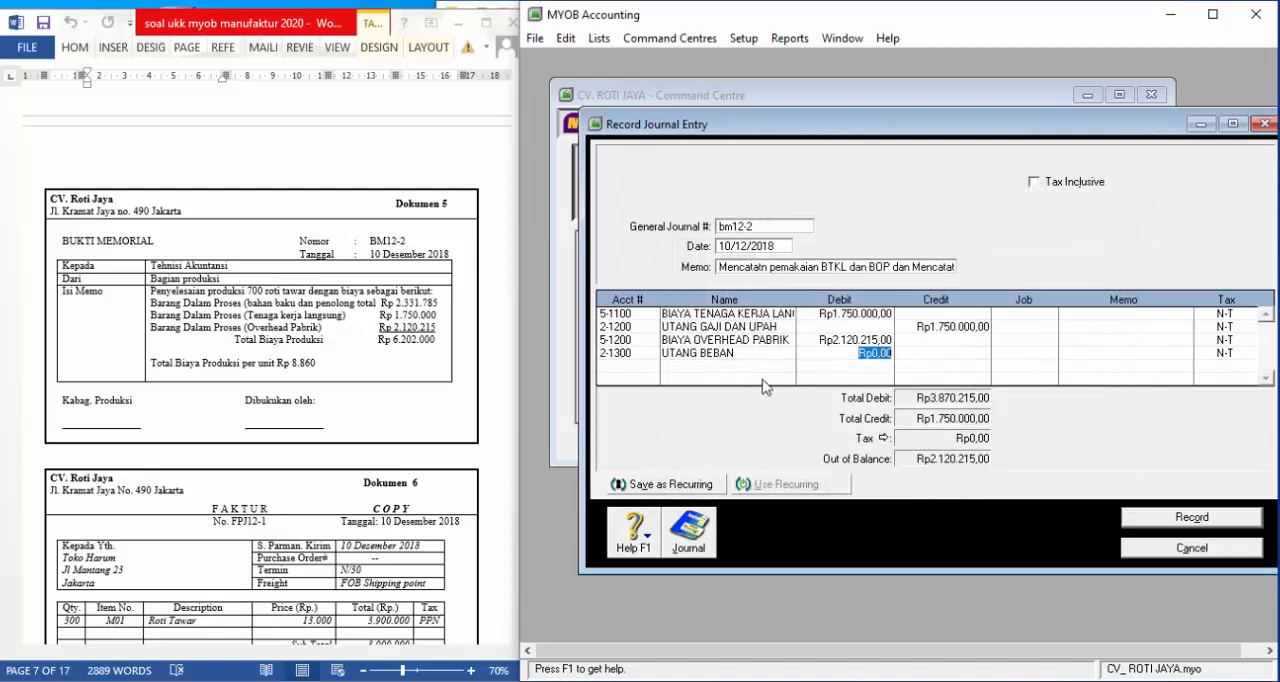
left_click(948, 356)
key("Tab")
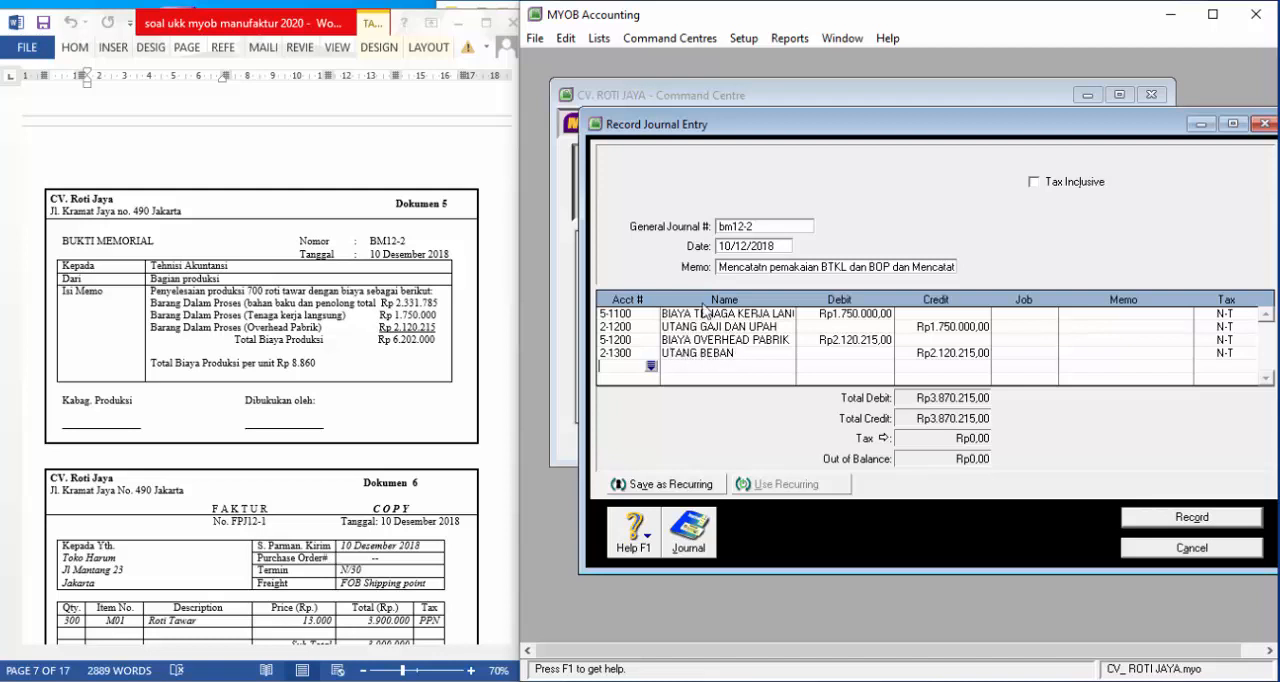
left_click(651, 367)
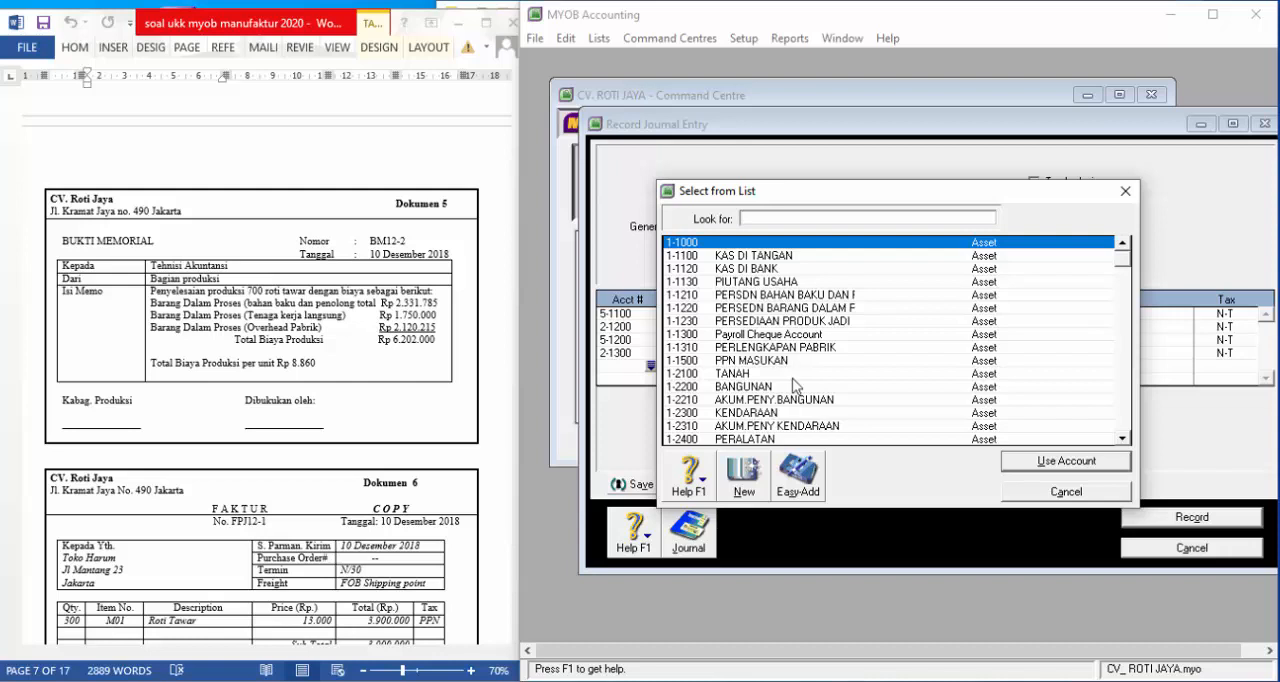
scroll(797, 375, "down", 12)
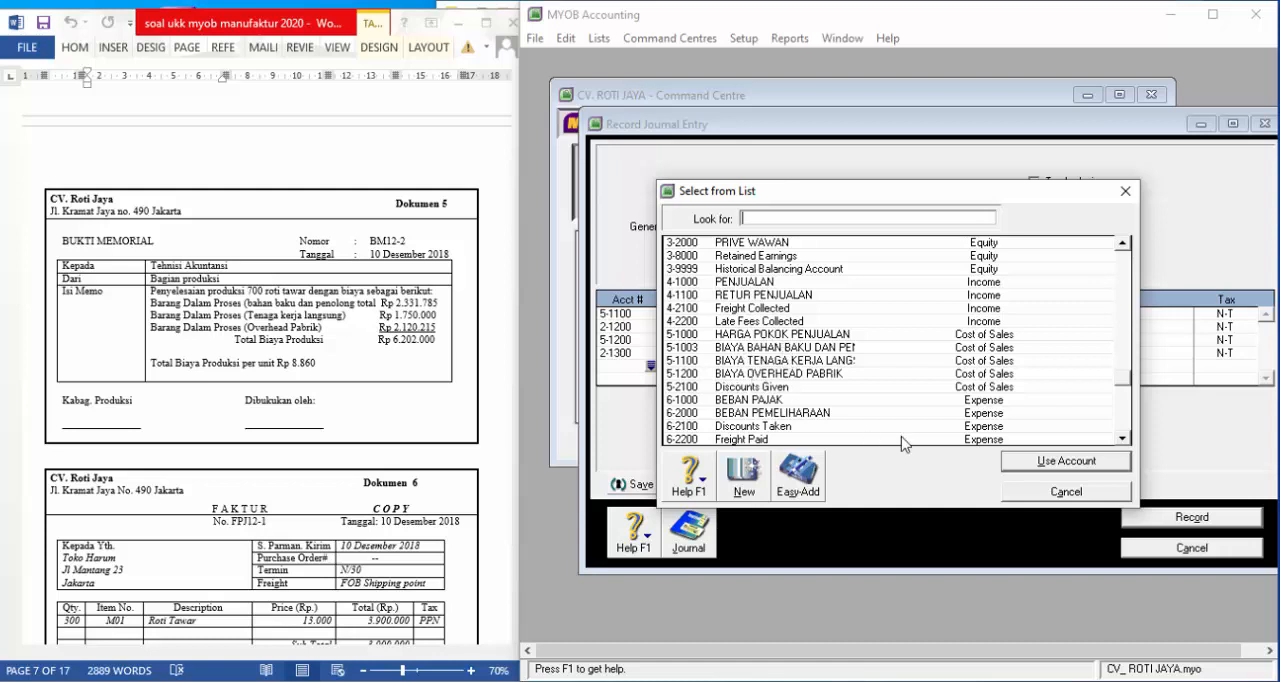
left_click(1066, 497)
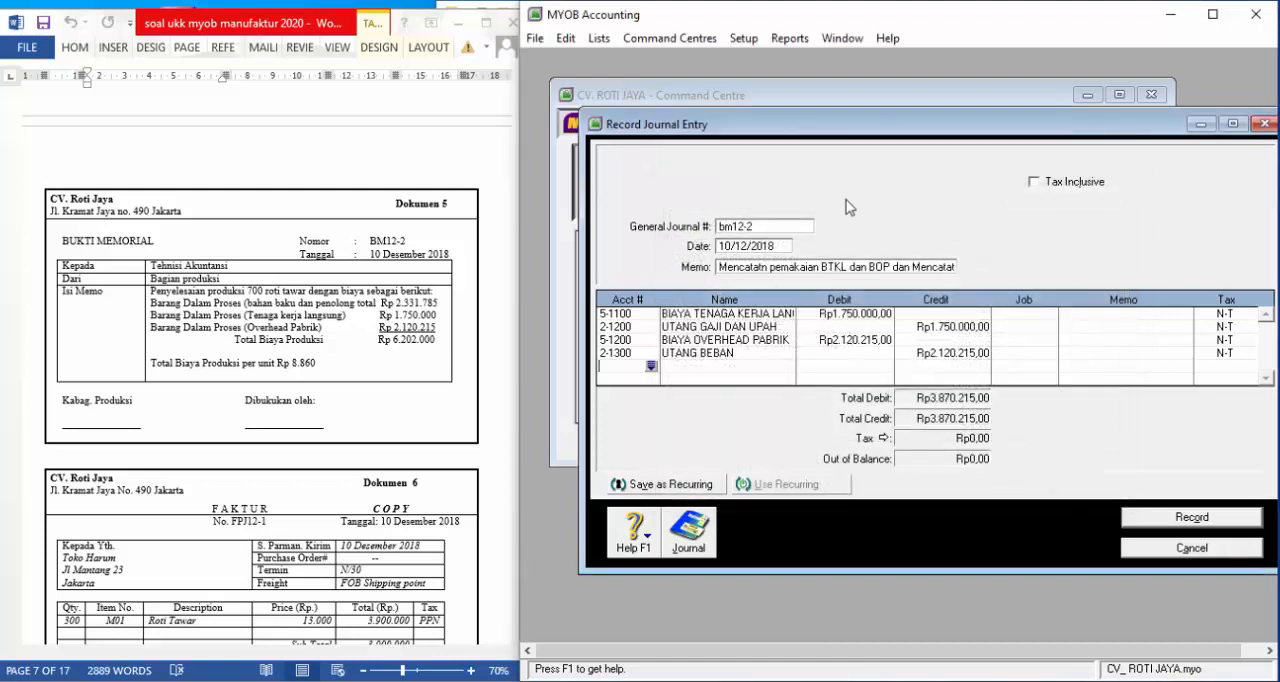
Create the Cost of Sales detail account 5-1002 named BIAYA PRODUKSI in the accounts list, leaving the journal entry open
left_click_drag(876, 124, 853, 359)
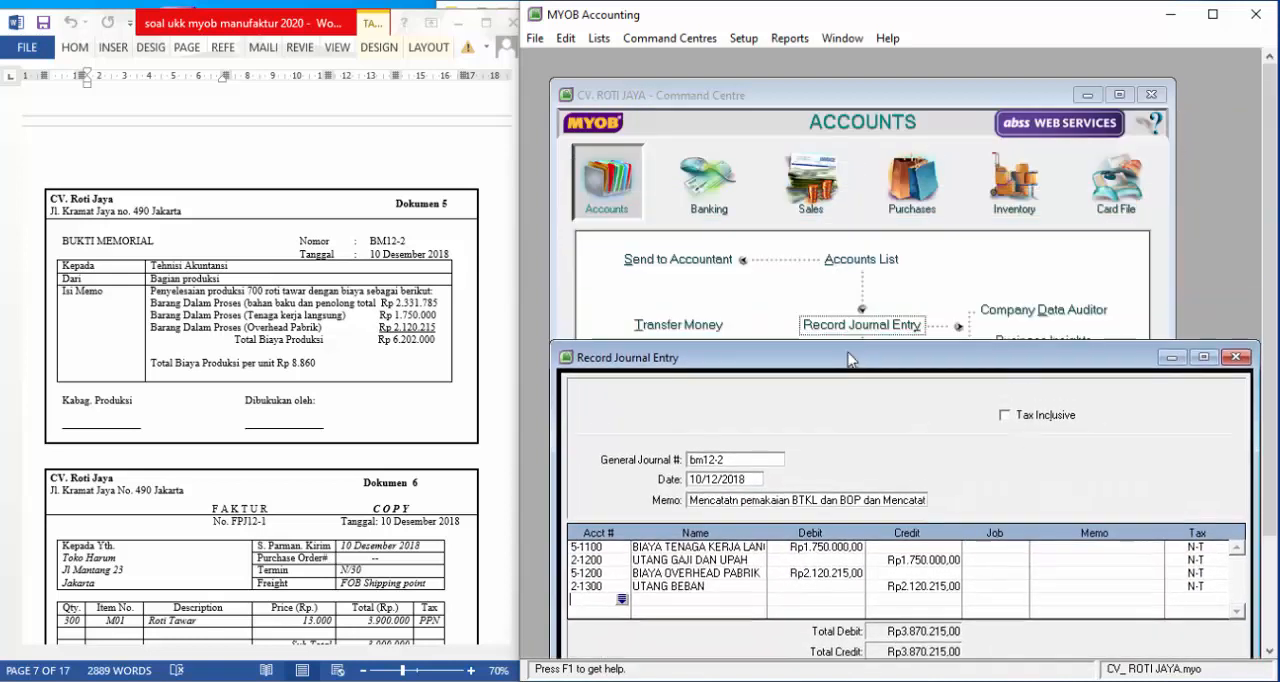
left_click(853, 264)
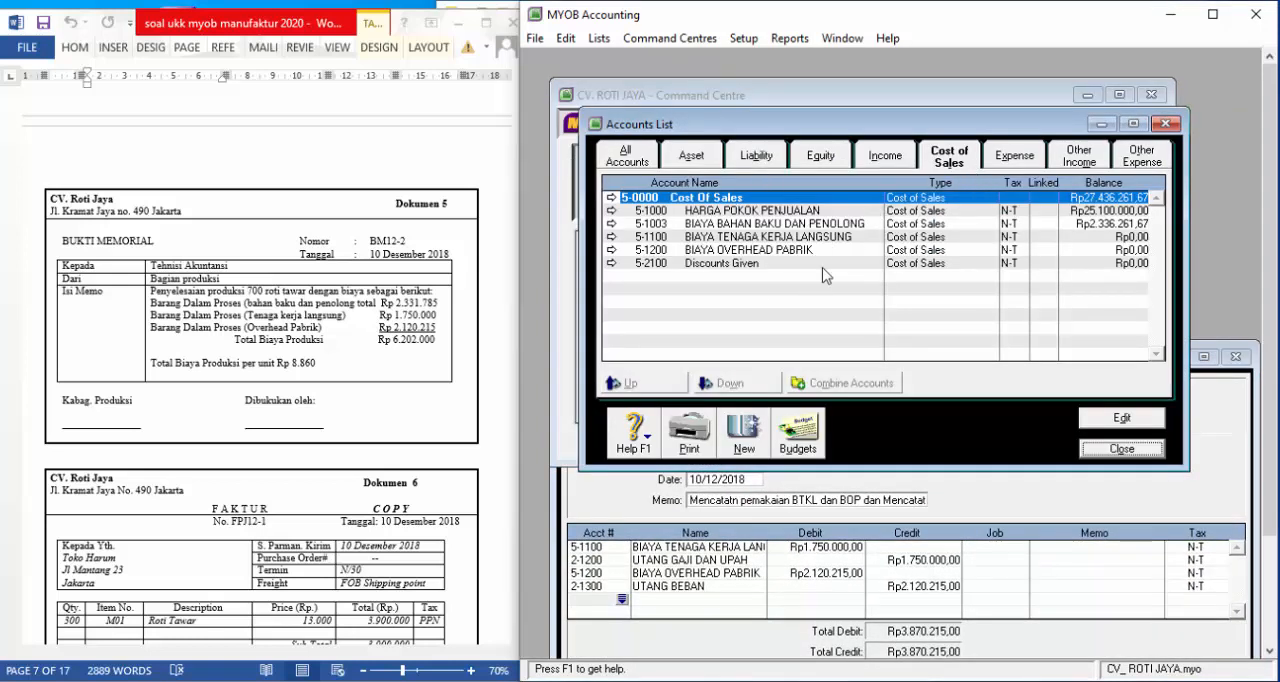
left_click(752, 435)
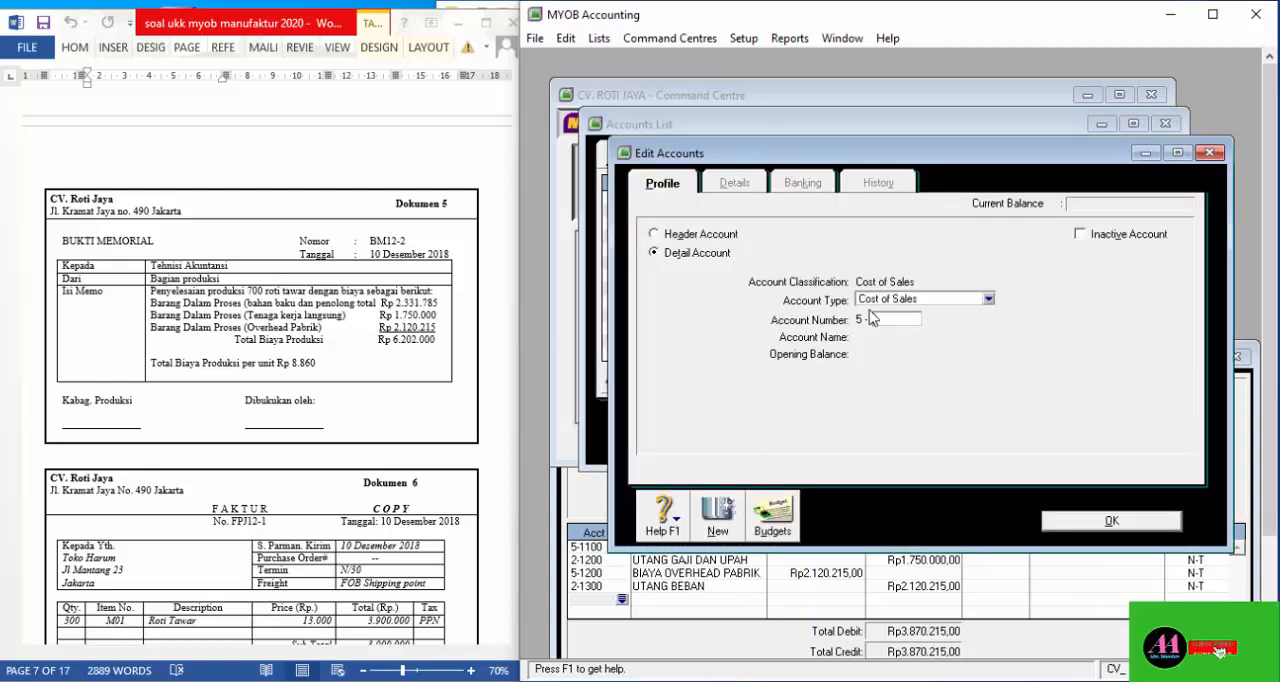
type("110")
type("0")
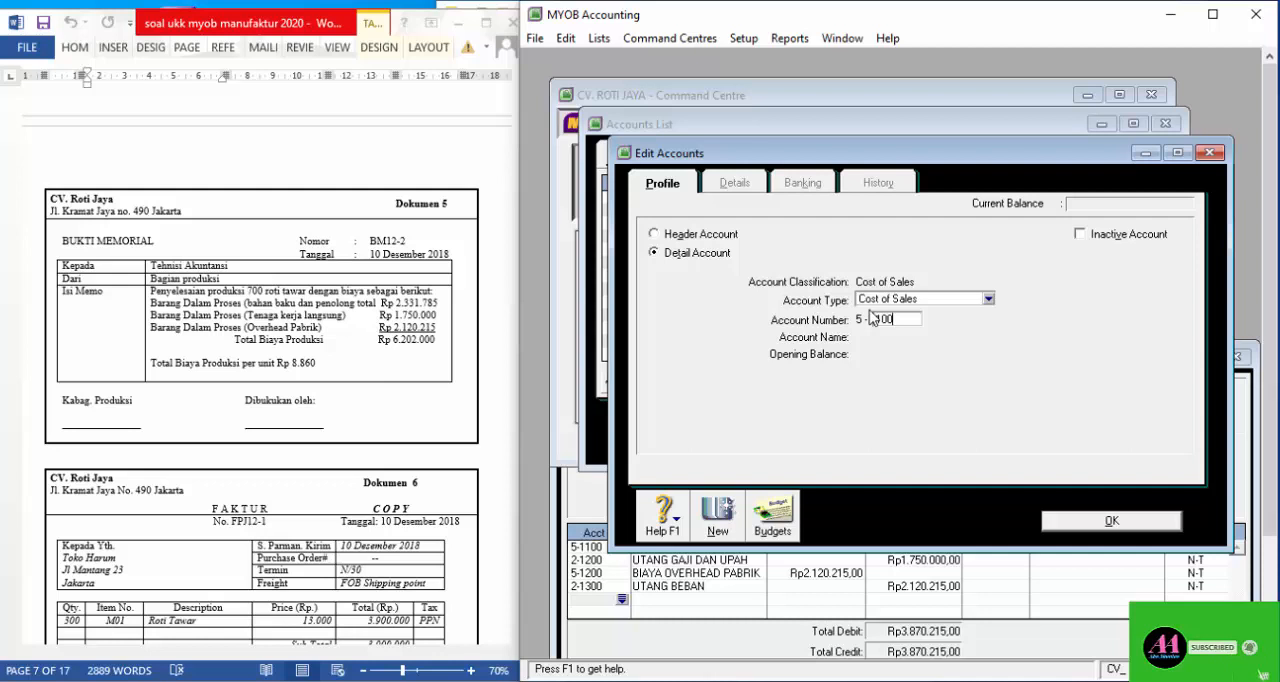
key("Tab")
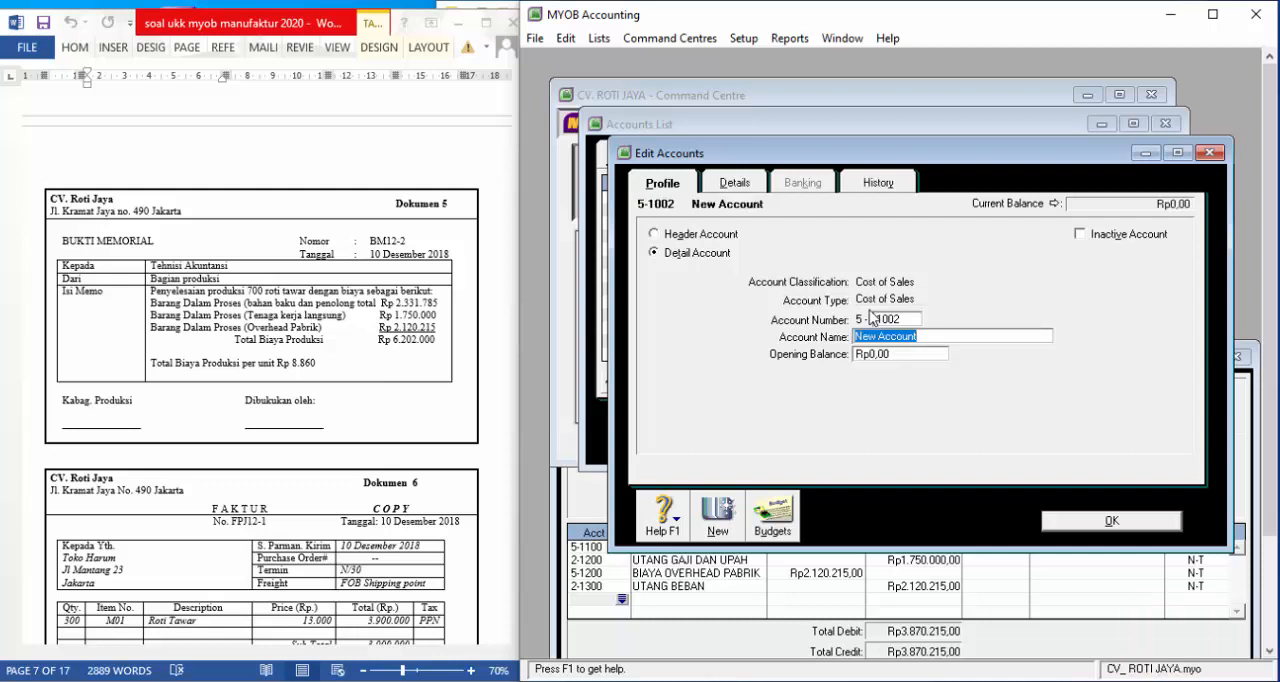
type("BIAYA PRODUKSI")
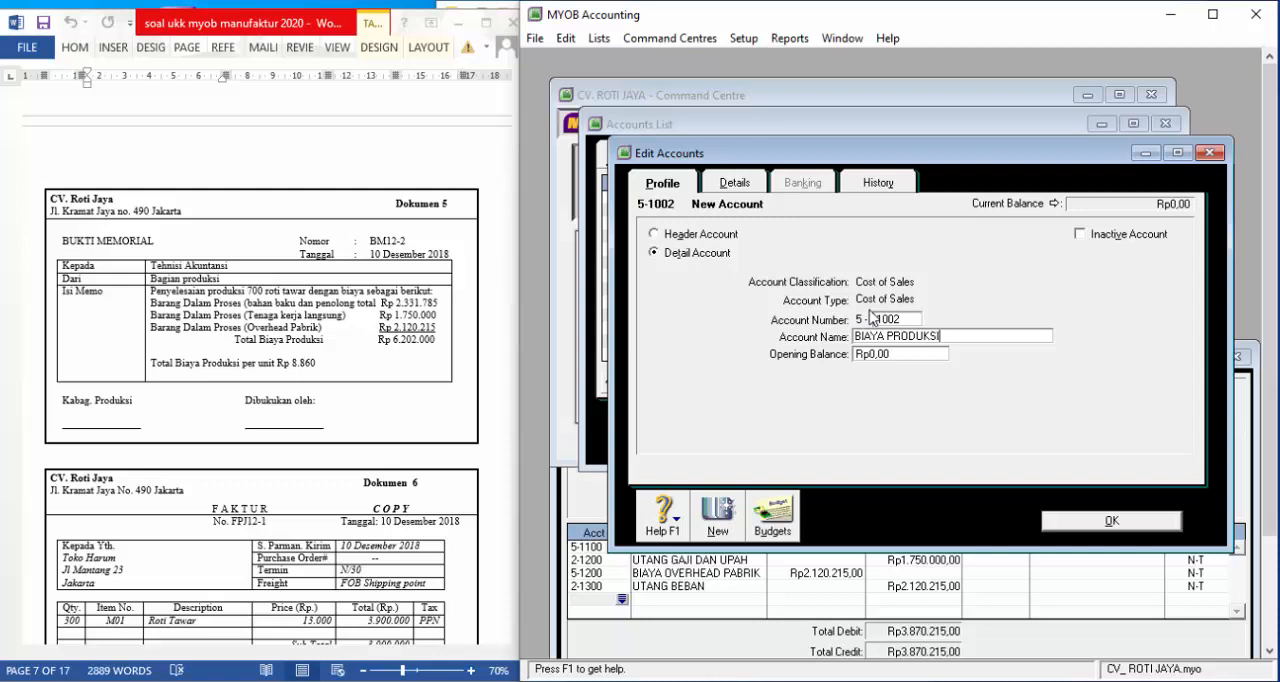
left_click(1079, 522)
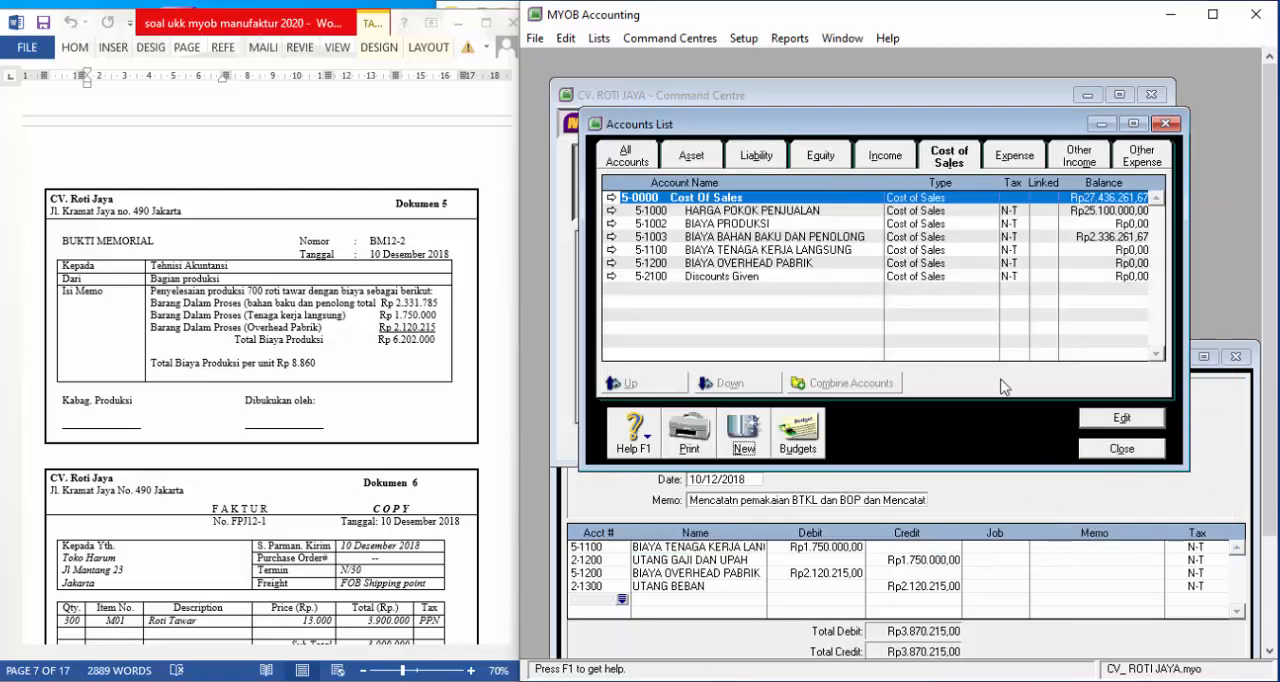
left_click(1115, 449)
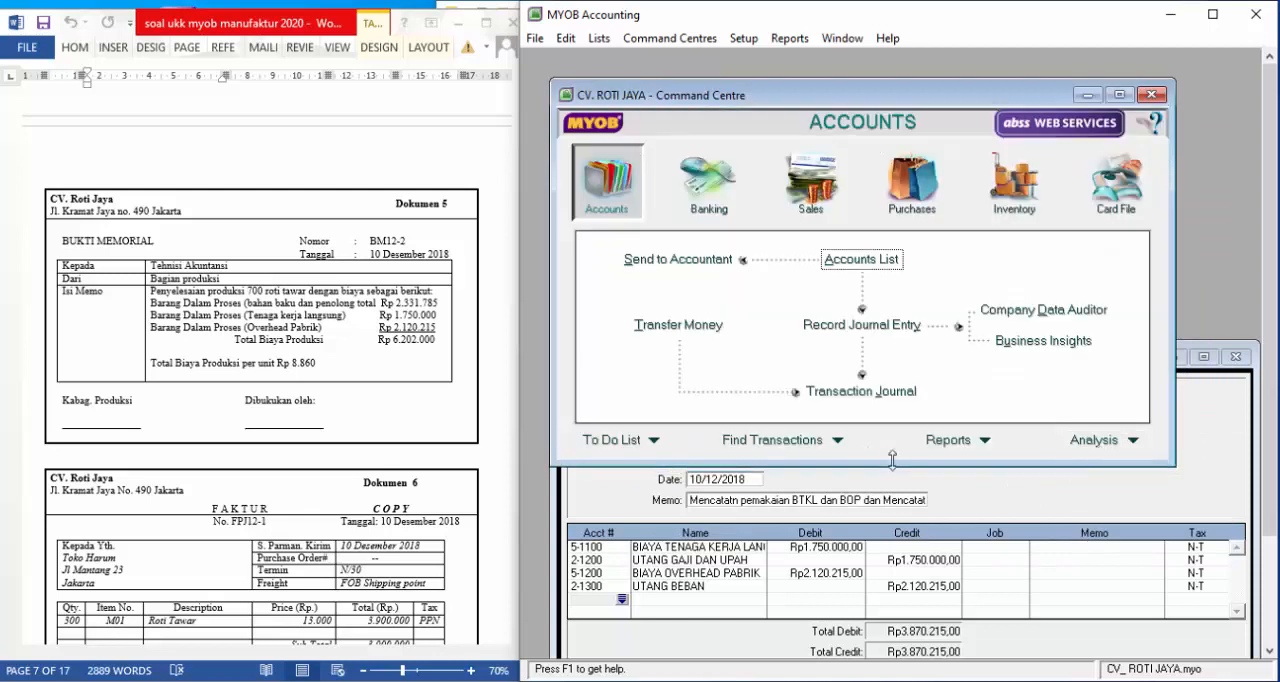
Bring the open journal entry into view and add account 5-1002, BIAYA PRODUKSI, as the fifth line with a debit of Rp6.202.000
left_click(1203, 472)
left_click_drag(990, 357, 976, 143)
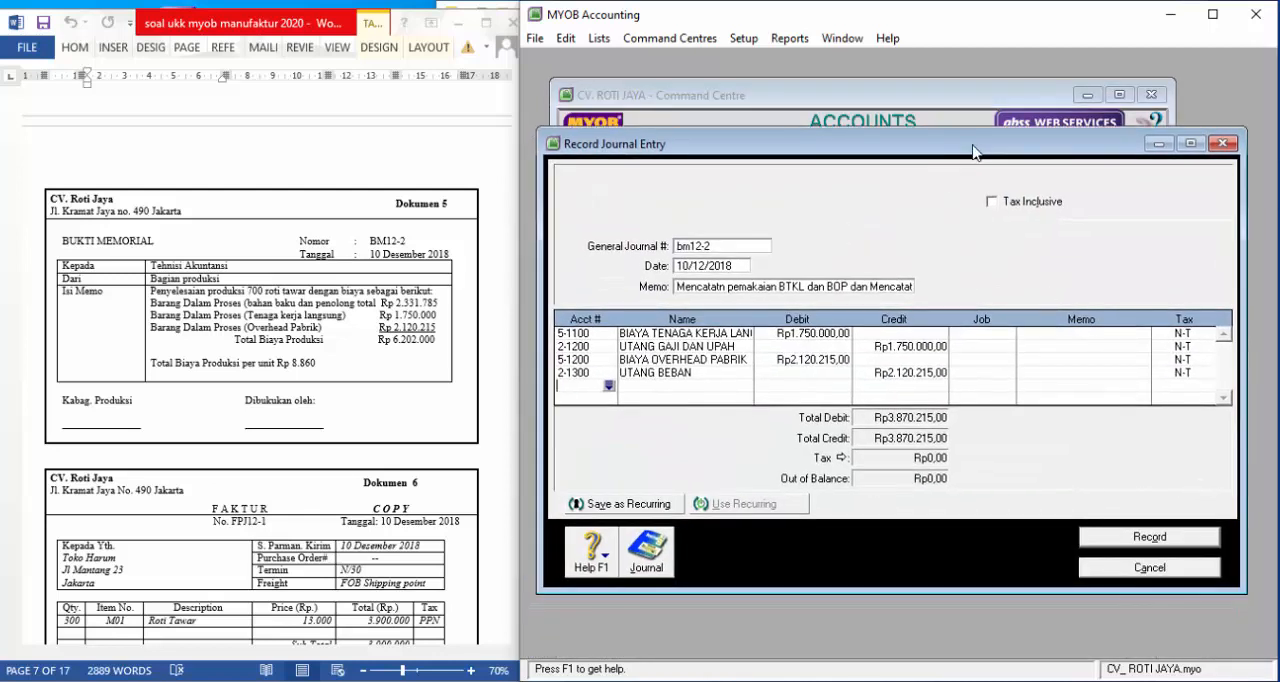
left_click(609, 386)
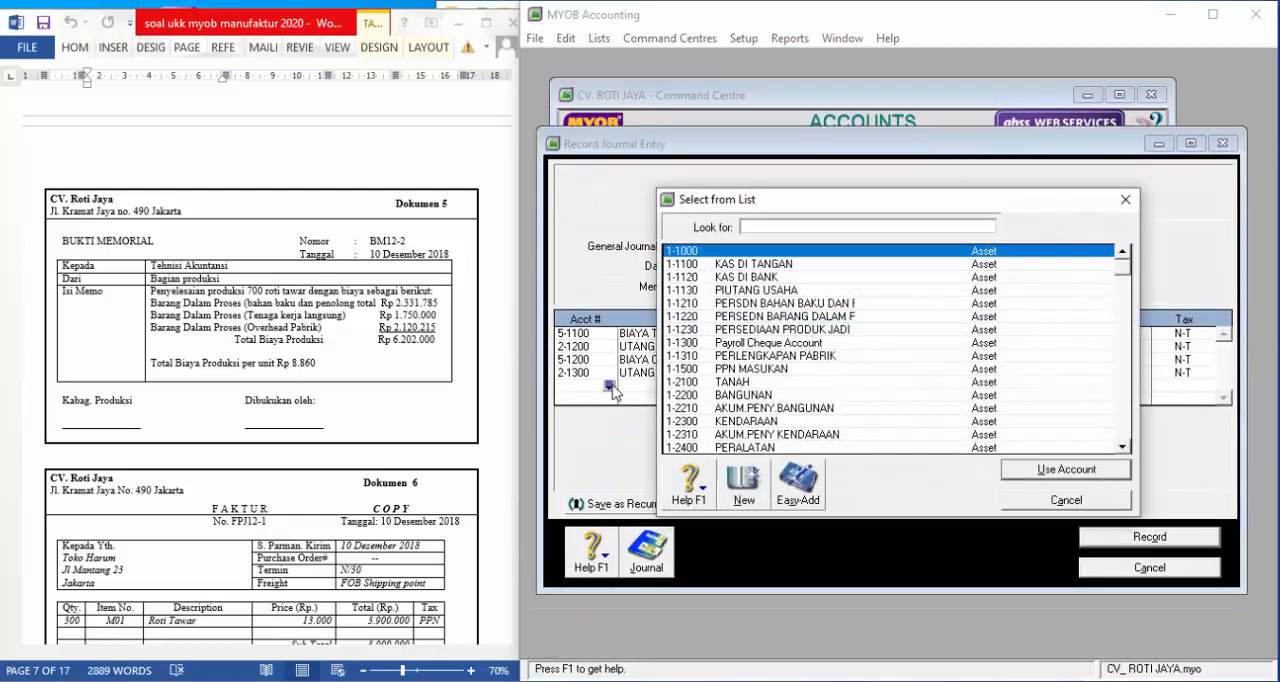
scroll(806, 380, "down", 4)
scroll(806, 380, "down", 5)
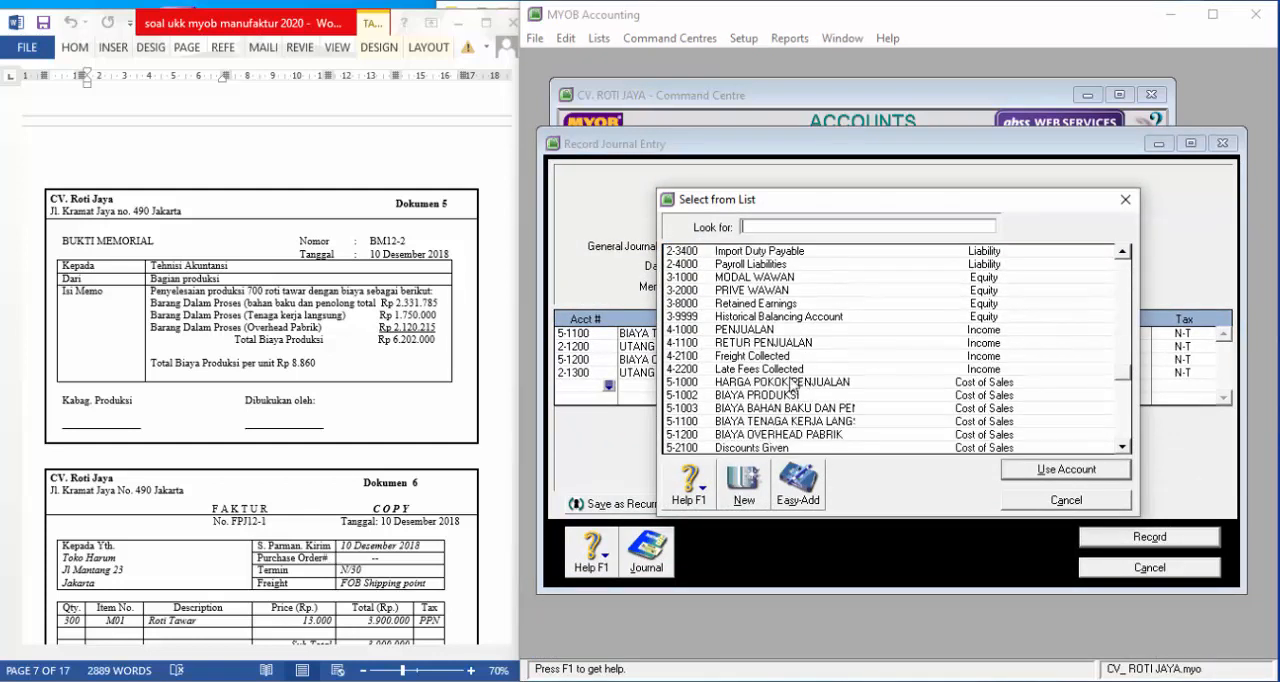
left_click(798, 395)
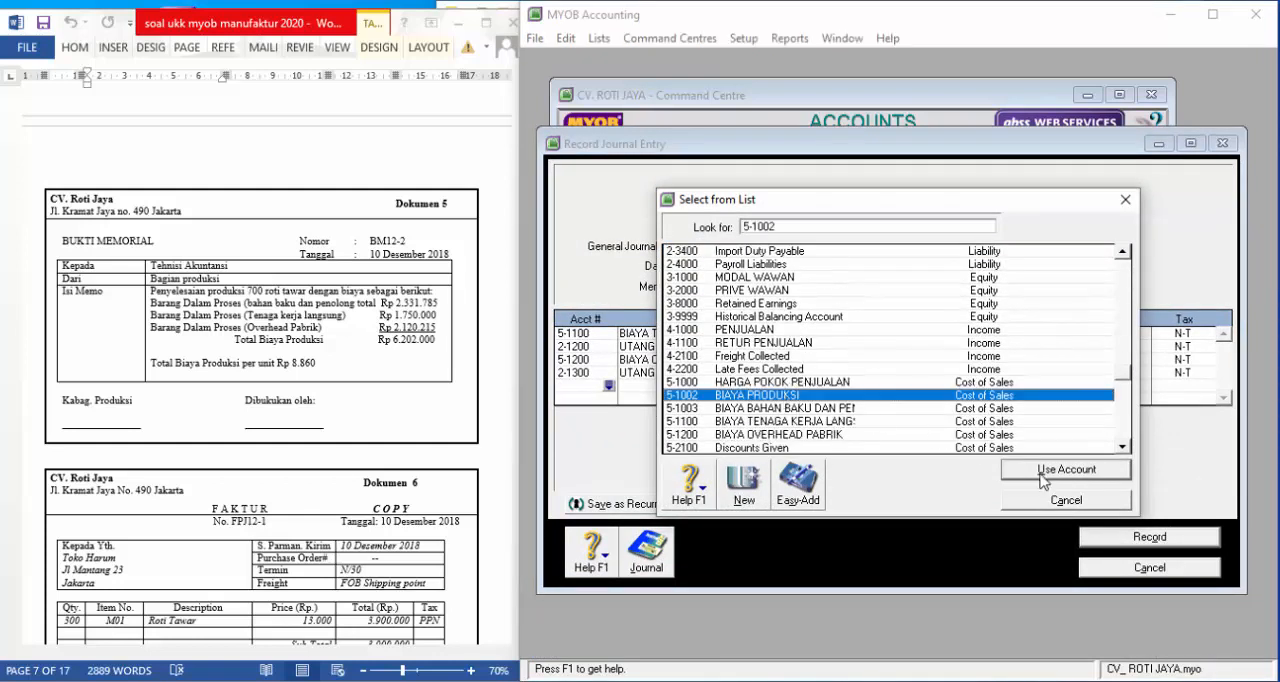
left_click(1065, 469)
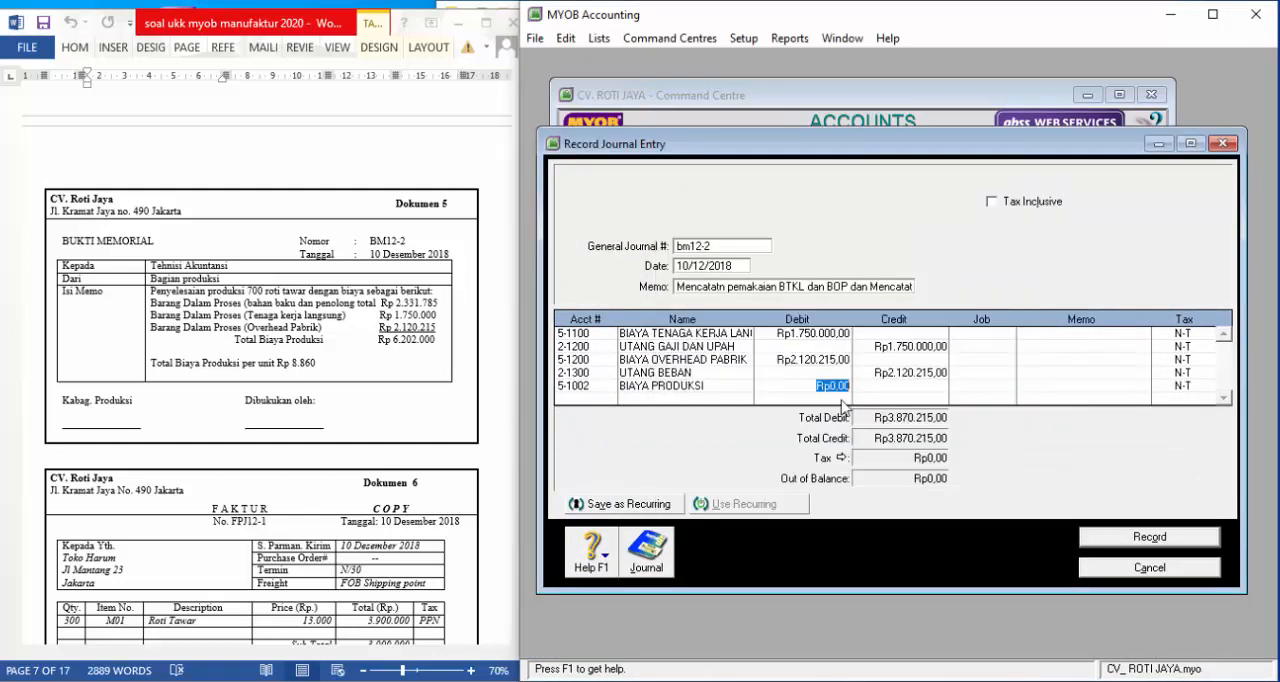
type("6202000")
left_click(841, 400)
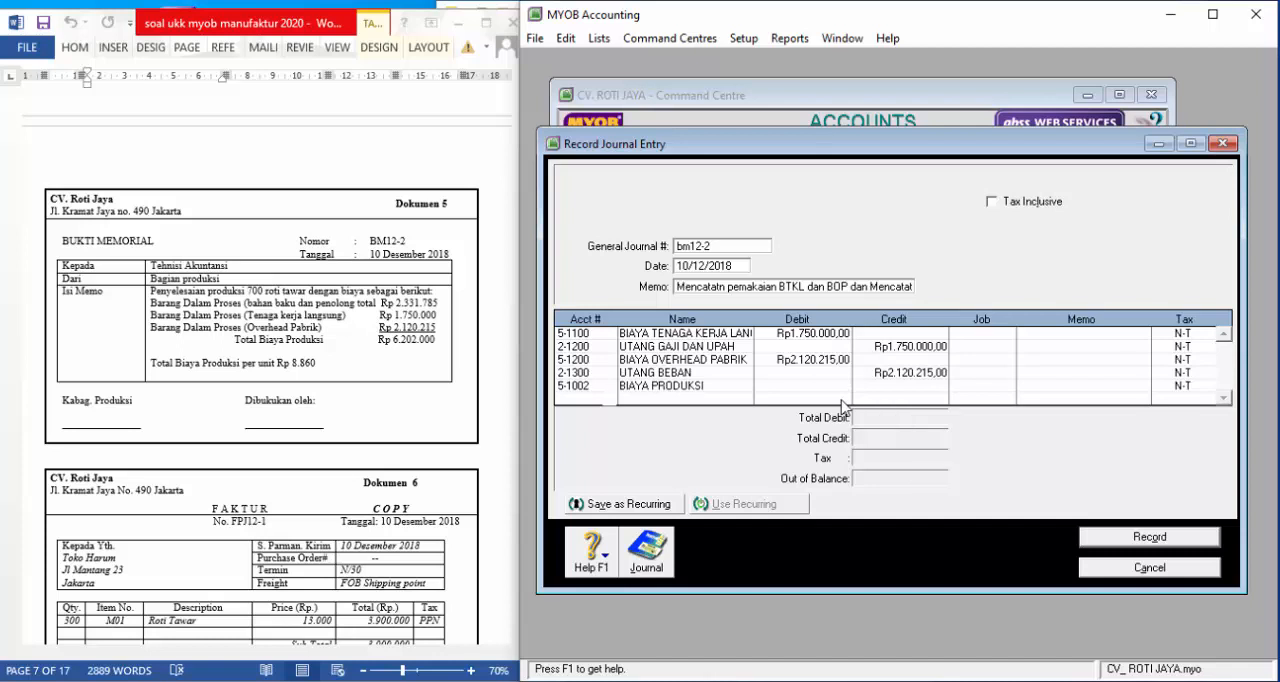
Add the raw and auxiliary materials cost account 5-1003 as the sixth journal line with a credit of Rp2.331.785
left_click(608, 398)
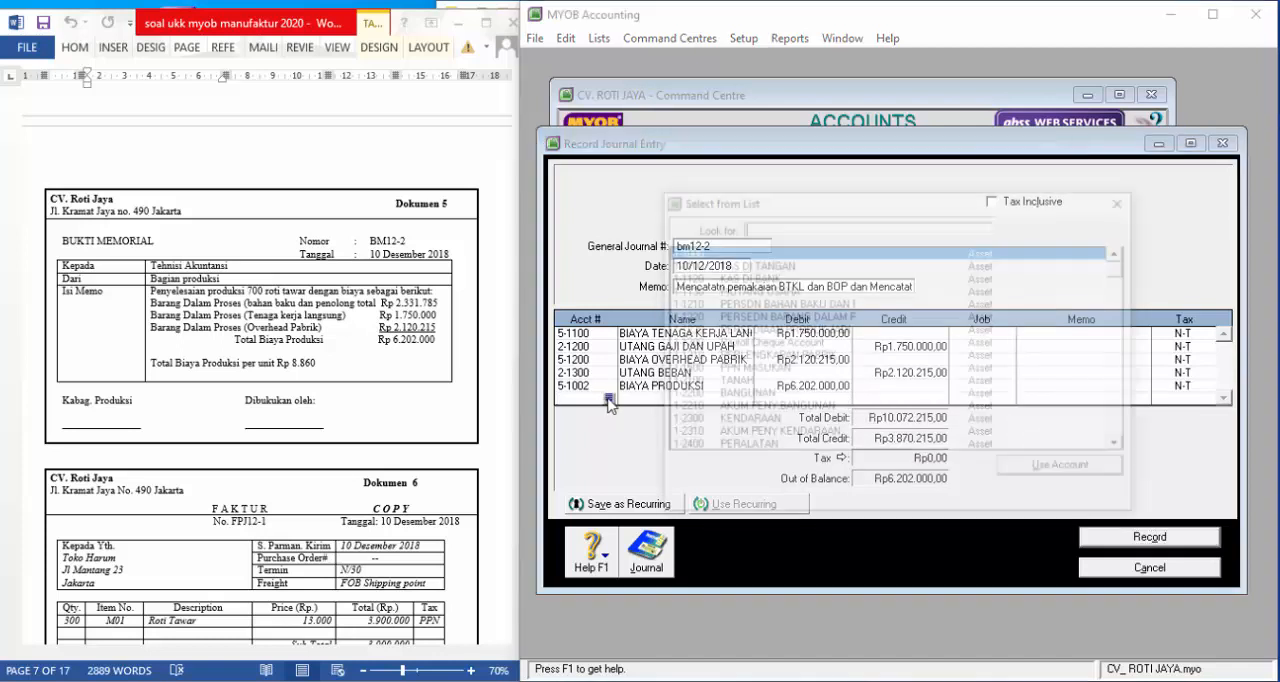
scroll(908, 362, "down", 8)
left_click(804, 410)
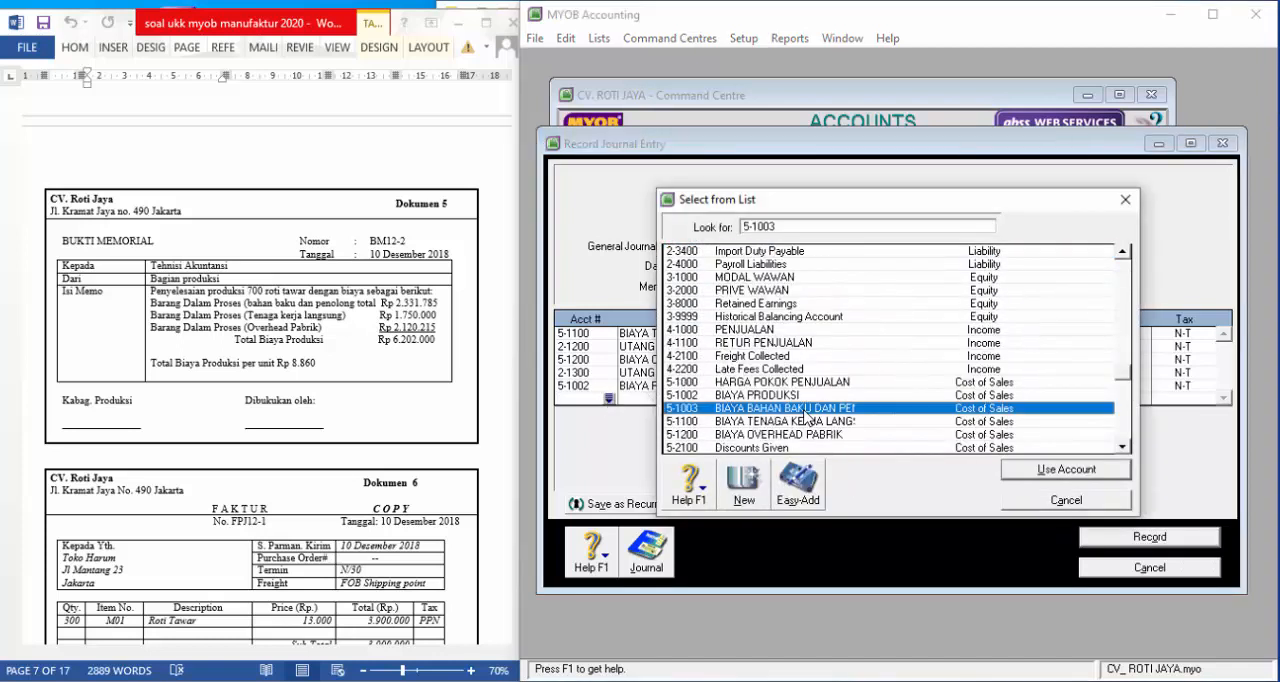
left_click(1080, 478)
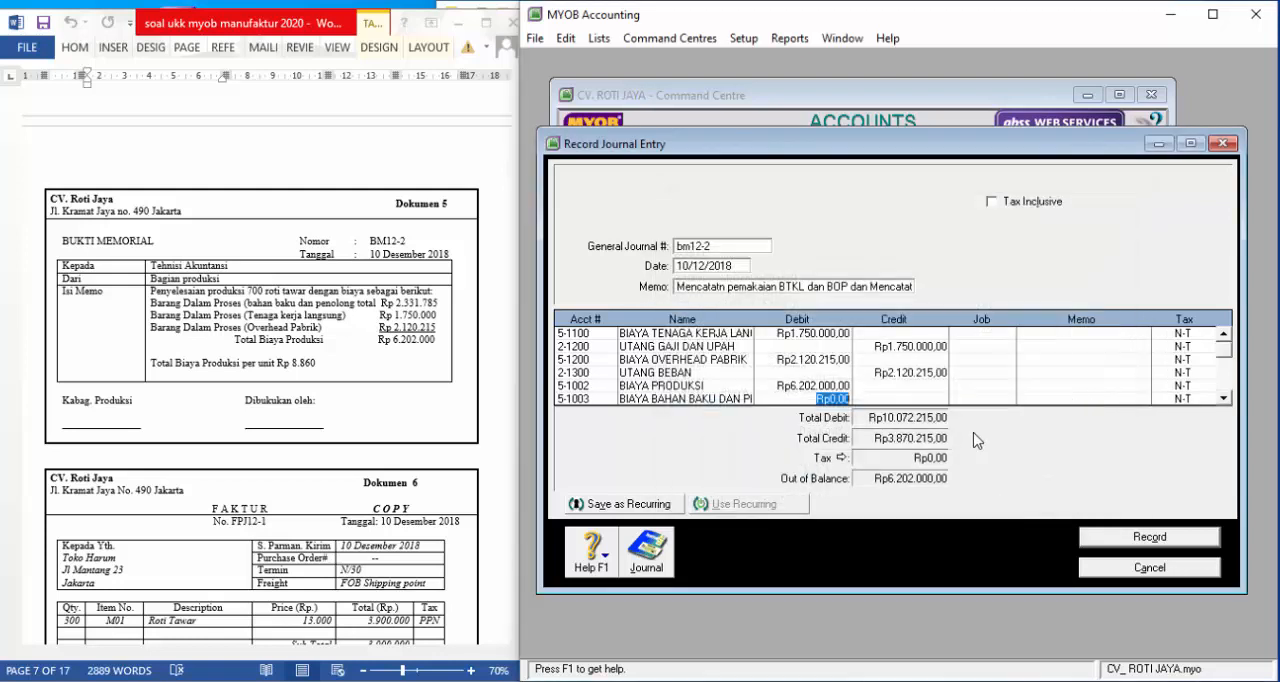
left_click(926, 397)
type("2.331.")
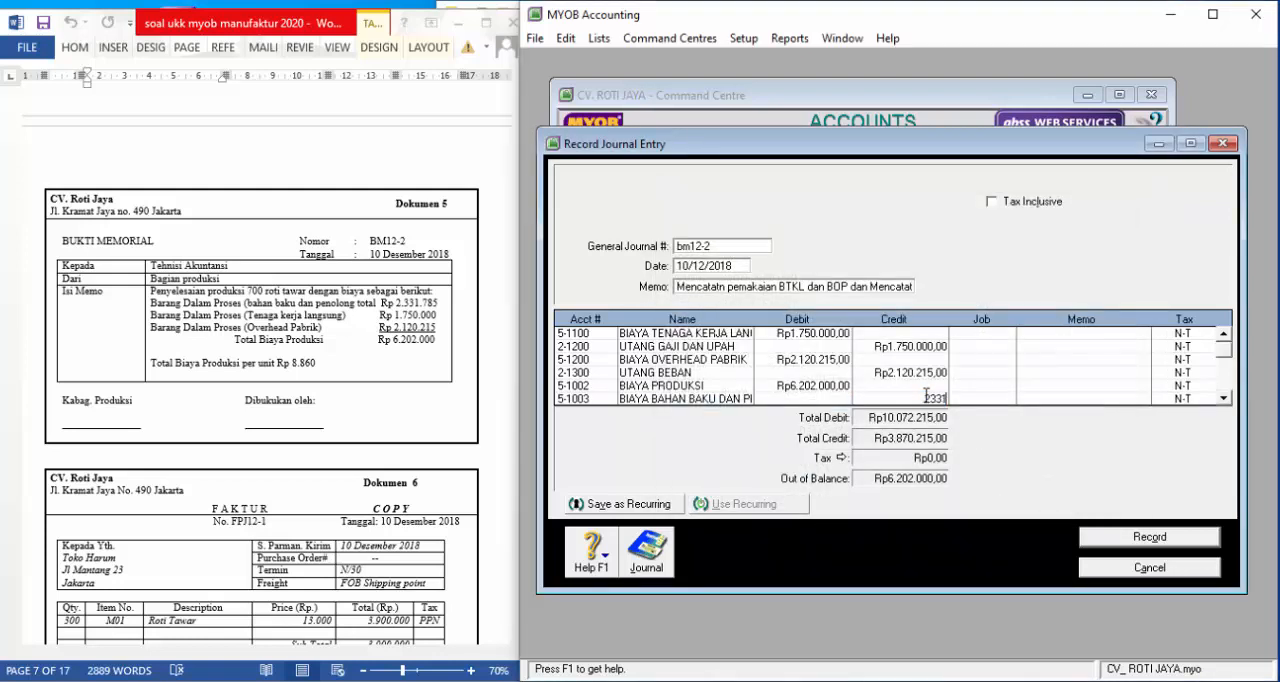
type("785")
key("Tab")
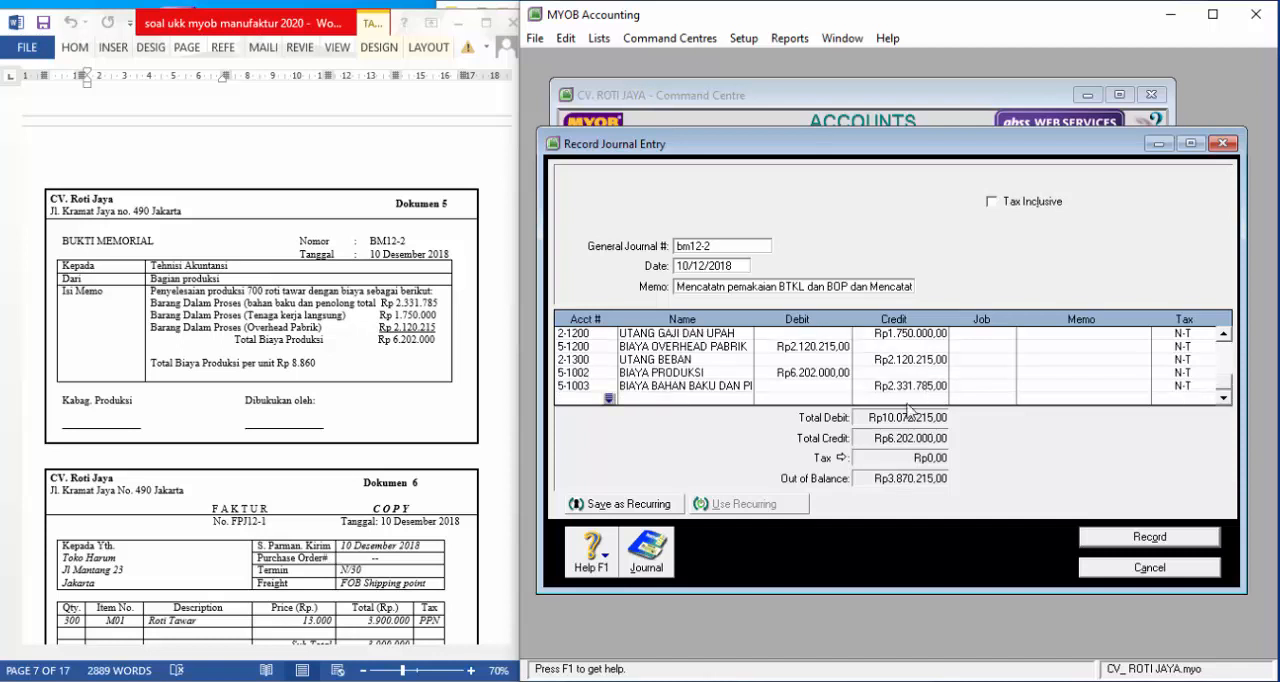
Add the direct labour cost account 5-1100 as the seventh journal line with a credit of Rp1.750.000
left_click(609, 398)
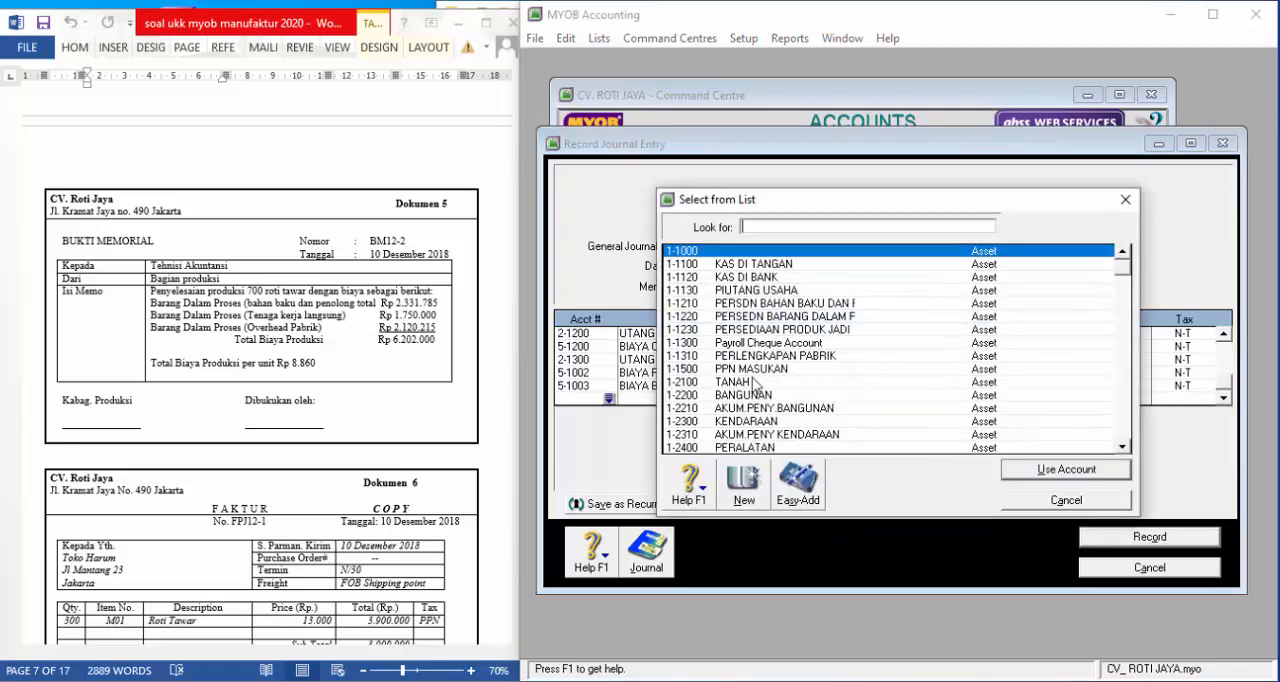
scroll(755, 385, "down", 10)
double_click(760, 390)
left_click(897, 398)
type("1.7")
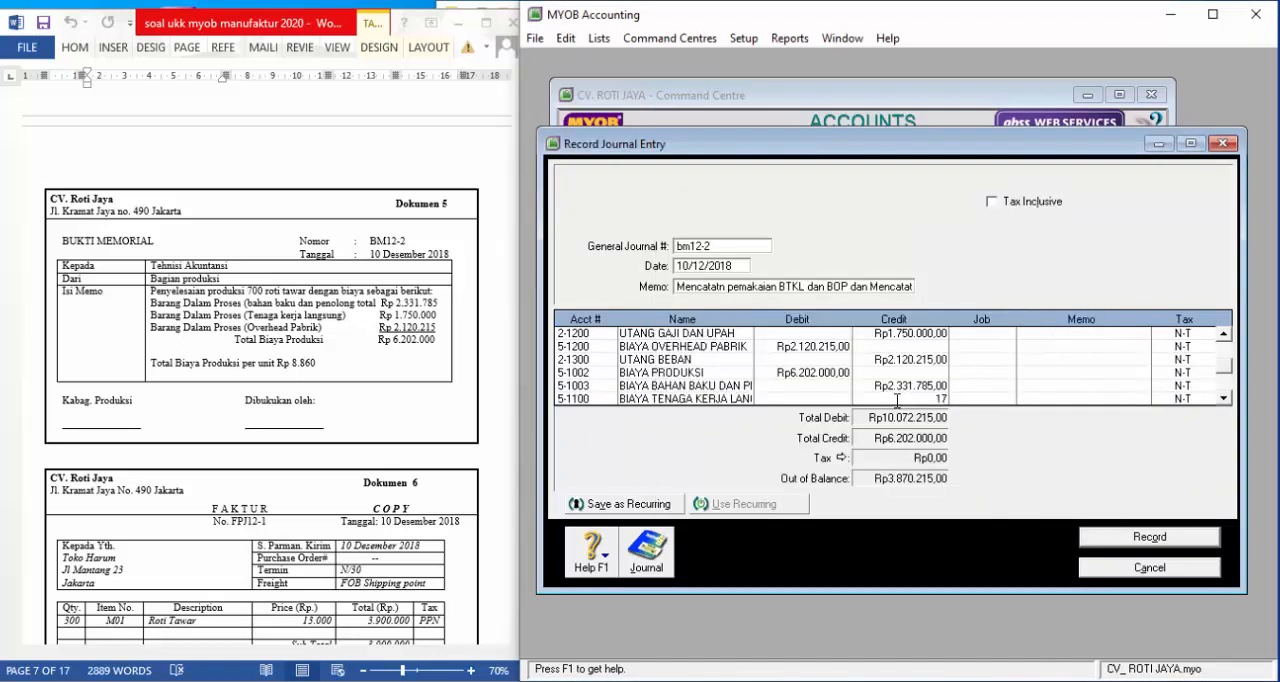
type("50.")
type("0000")
key("Tab")
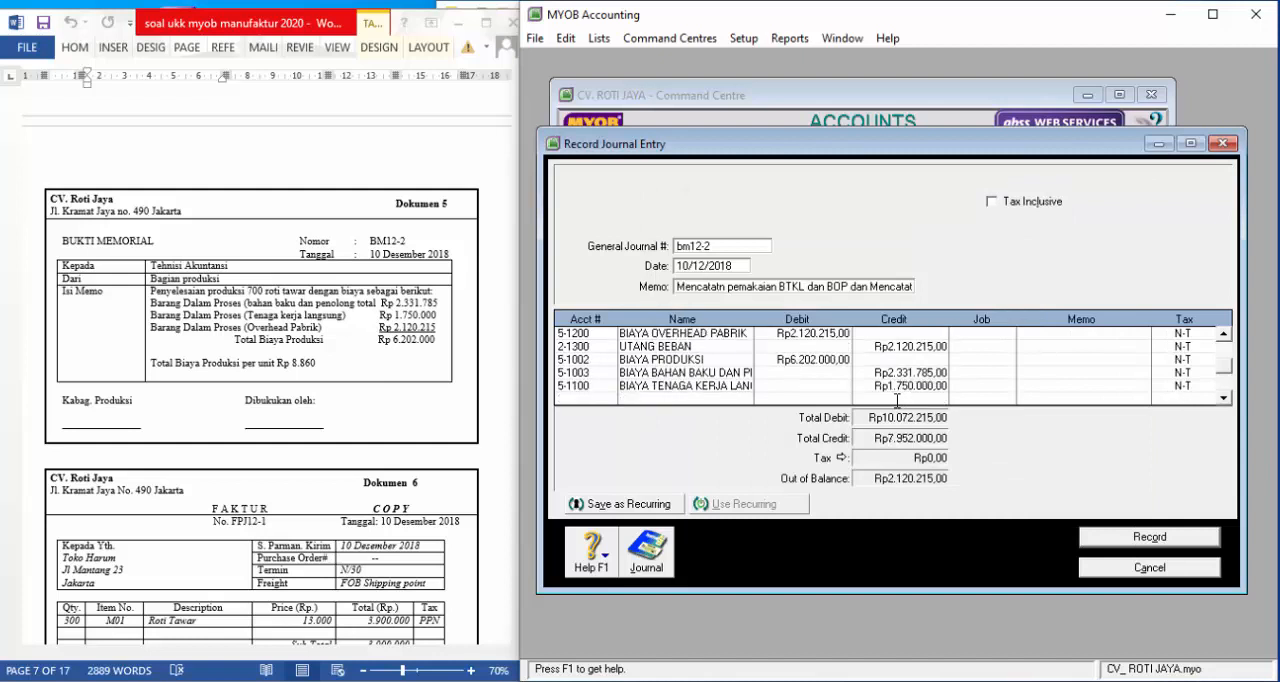
Add account 5-1200, BIAYA OVERHEAD PABRIK, as the eighth journal line with a credit of Rp2.120.215
left_click(609, 398)
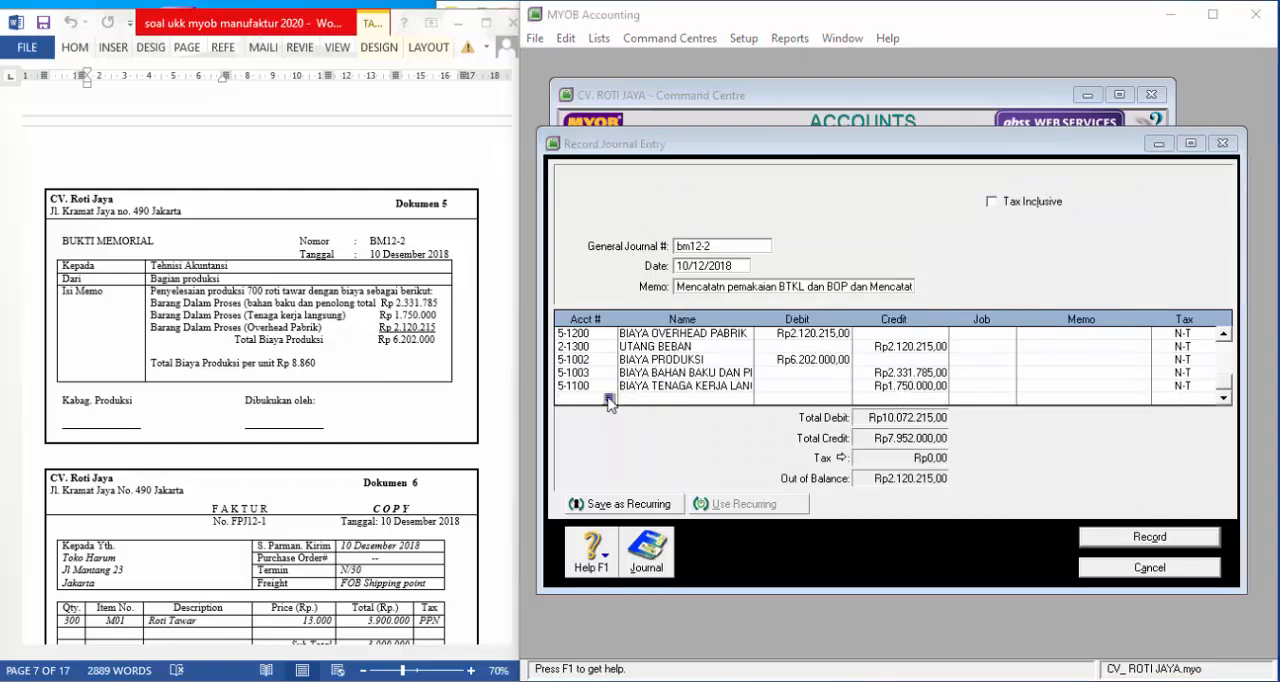
scroll(806, 405, "down", 5)
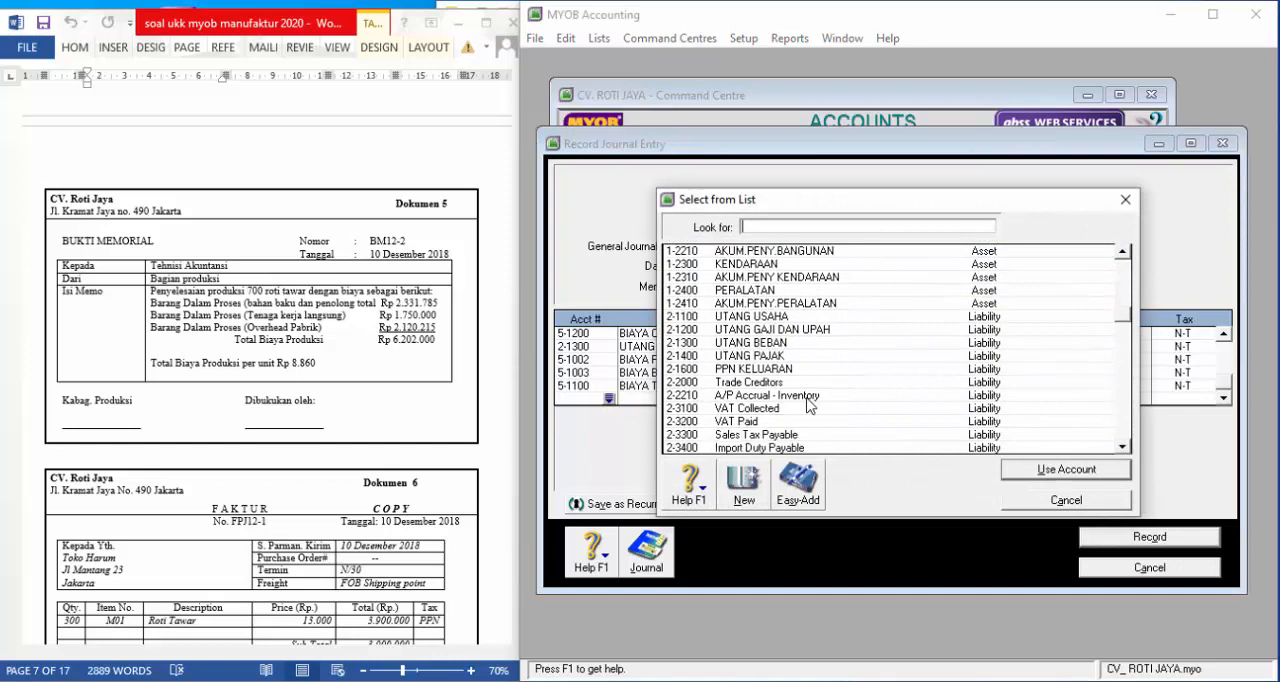
scroll(808, 406, "down", 4)
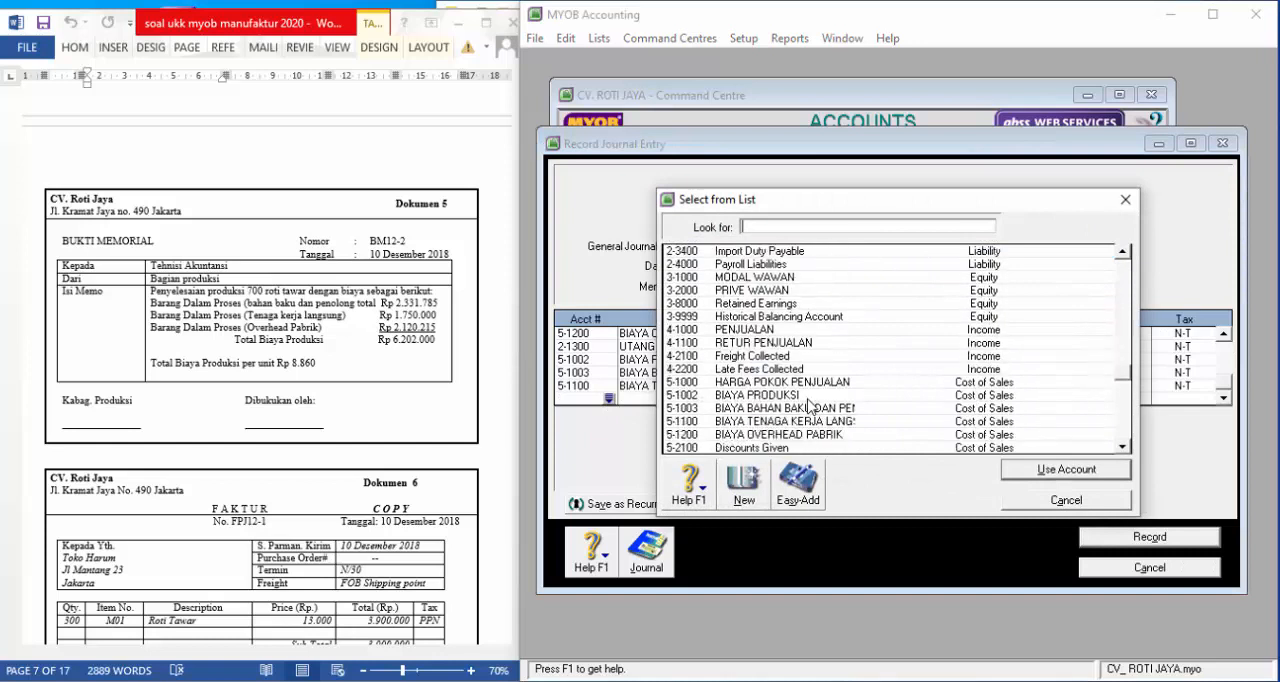
scroll(808, 406, "down", 1)
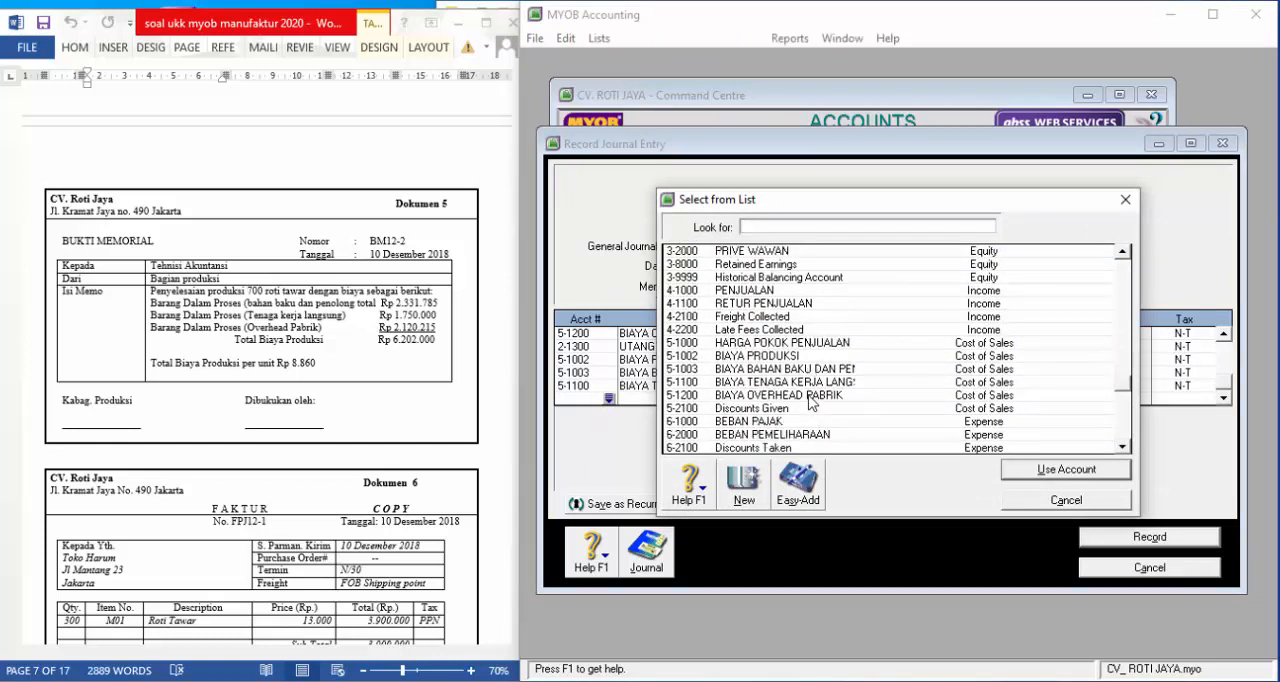
type("5-1200")
left_click(1047, 470)
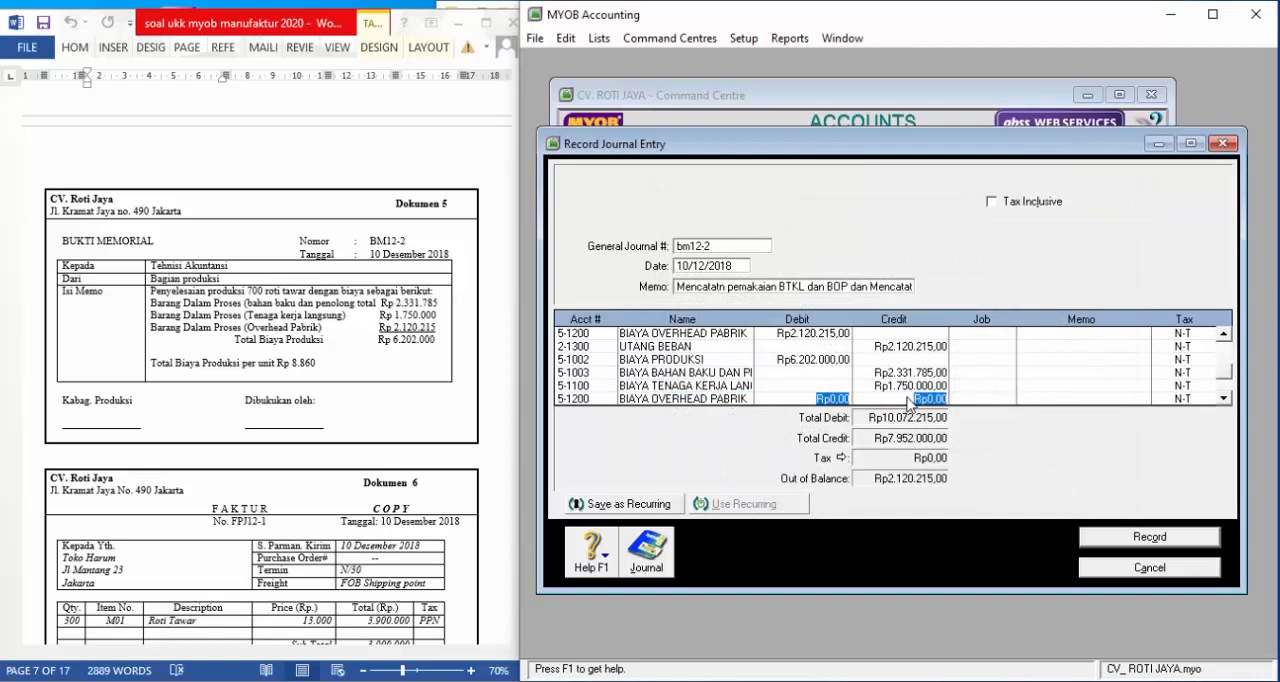
left_click(908, 398)
type("2.")
type("120.215")
key("Return")
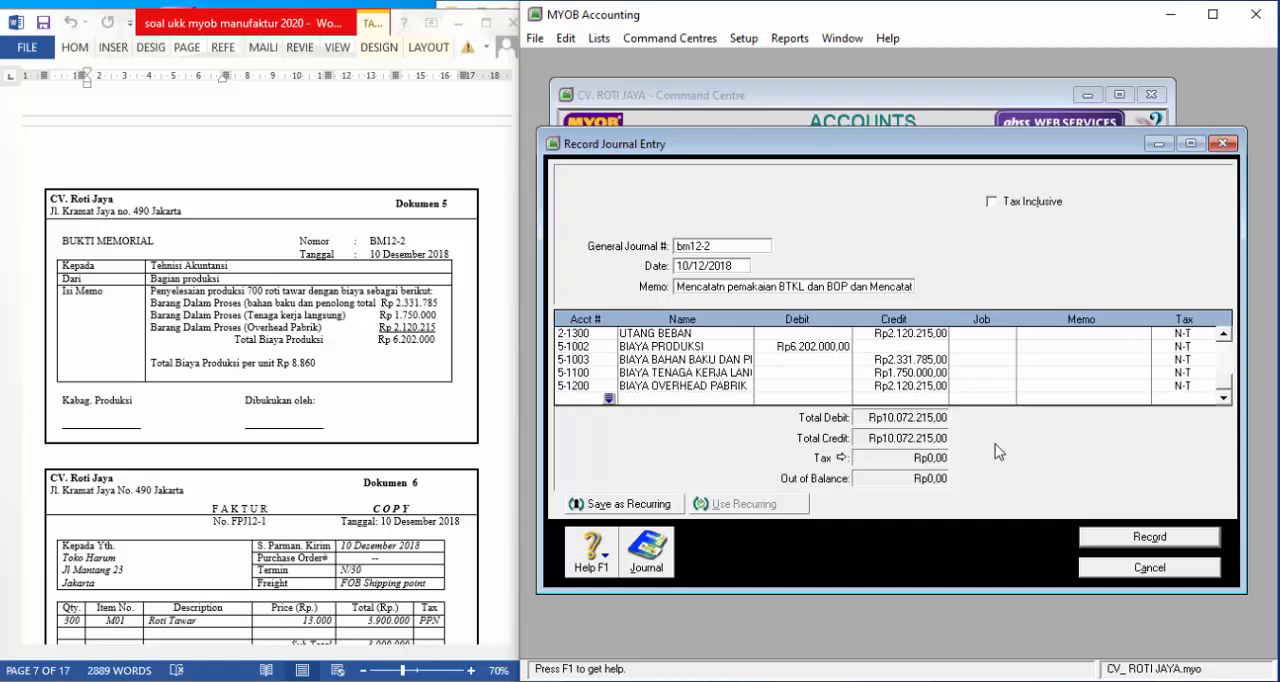
Display the transaction recap of journal bm12-2 to review its accounts, debits and credits before recording
key("ctrl+r")
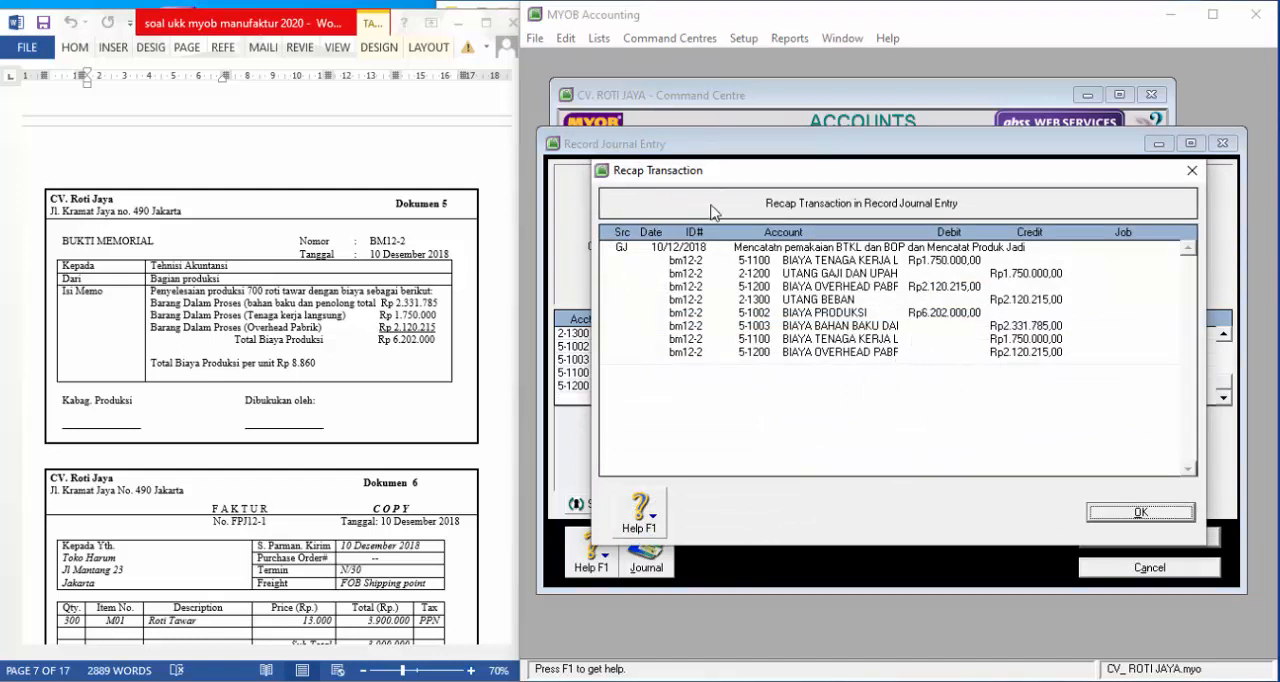
left_click_drag(703, 178, 730, 210)
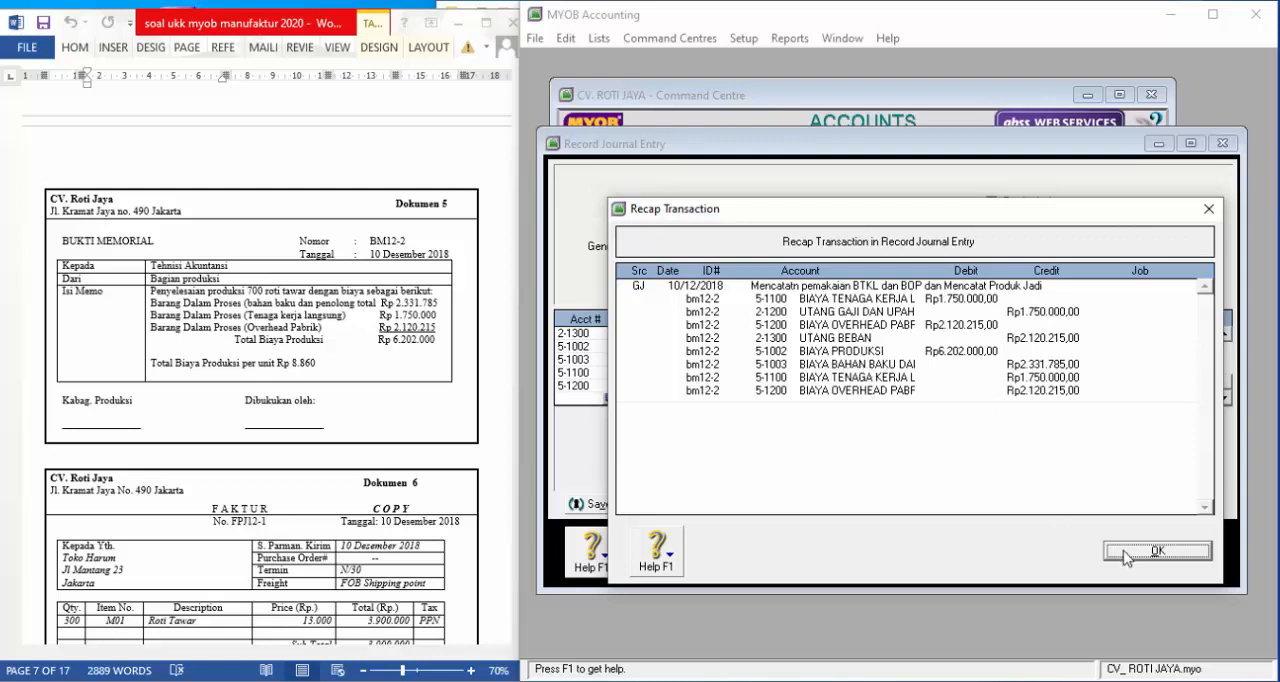
Close the recap, record journal entry bm12-2 and leave the journal entry window
left_click(1160, 553)
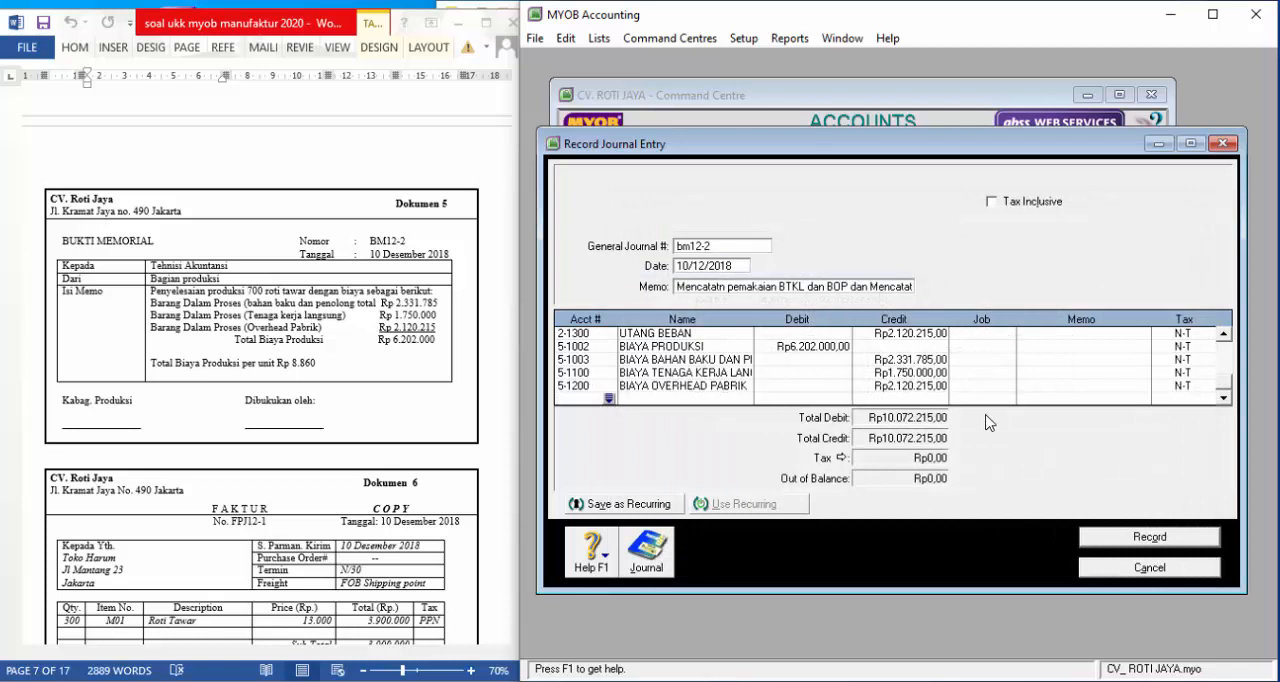
left_click(1135, 541)
left_click(1134, 570)
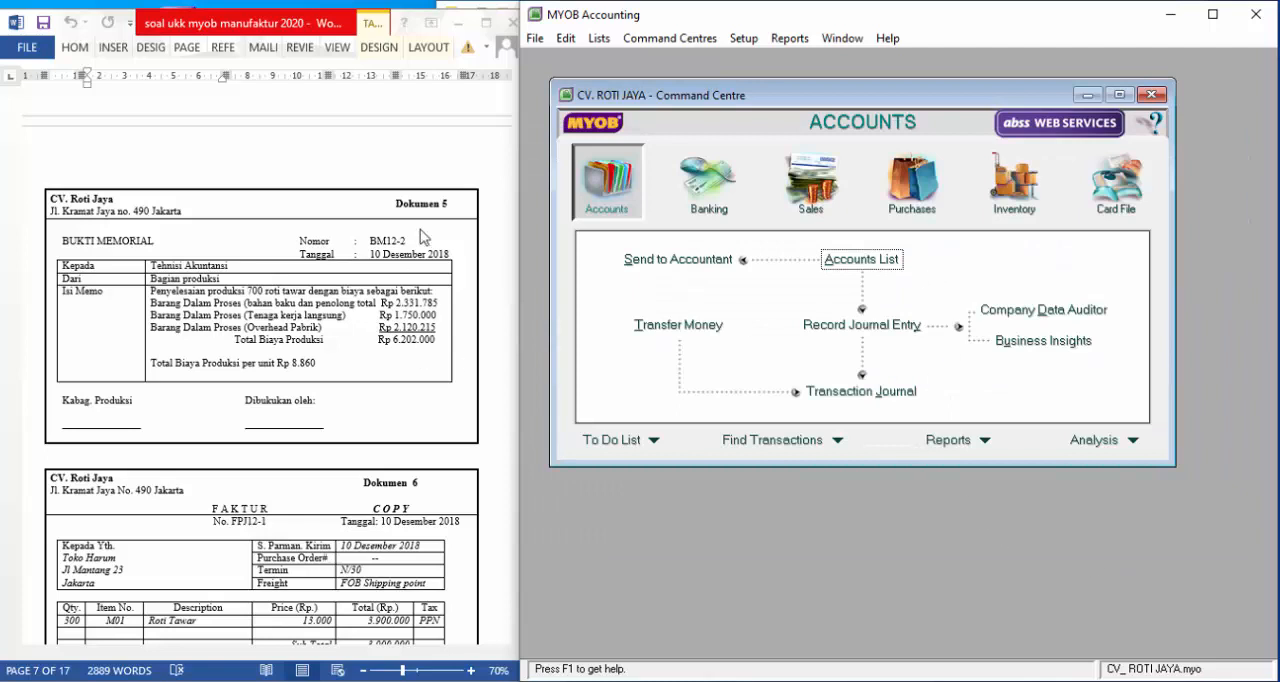
Start an inventory adjustment numbered BM12-2, dated 10/12/2018, with the memo "Mencatat Persediaan Produk Jadi"
left_click(1014, 197)
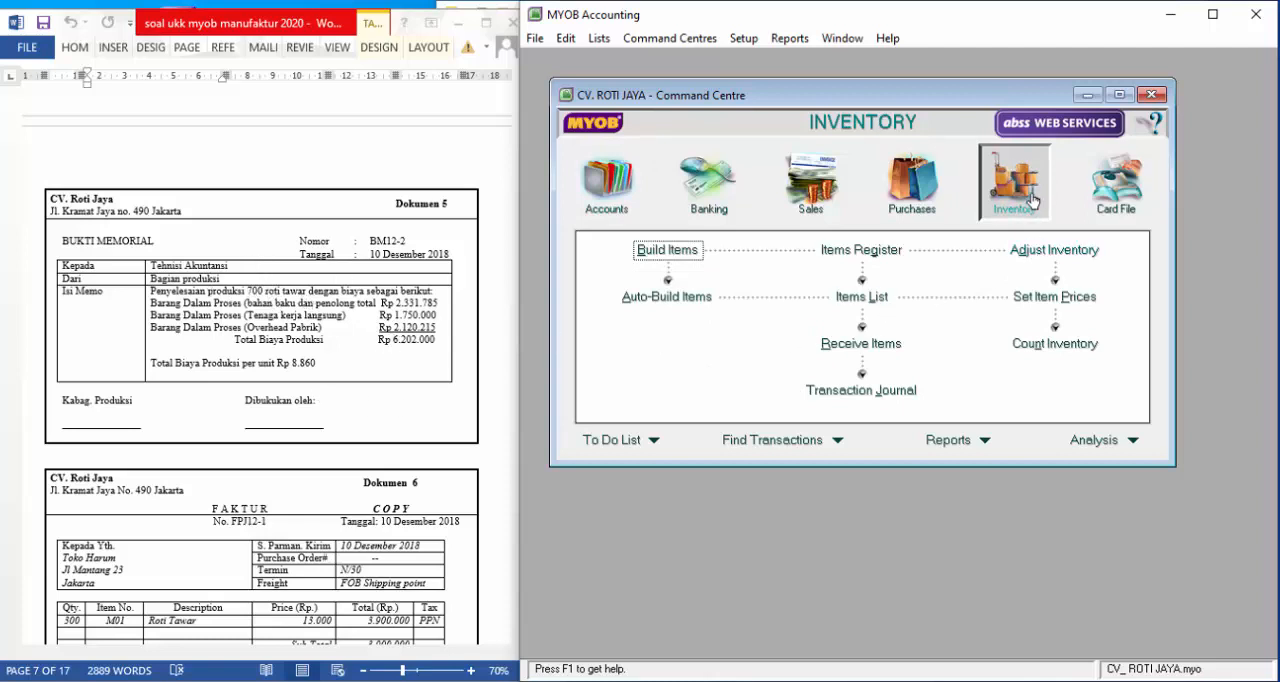
left_click(1048, 258)
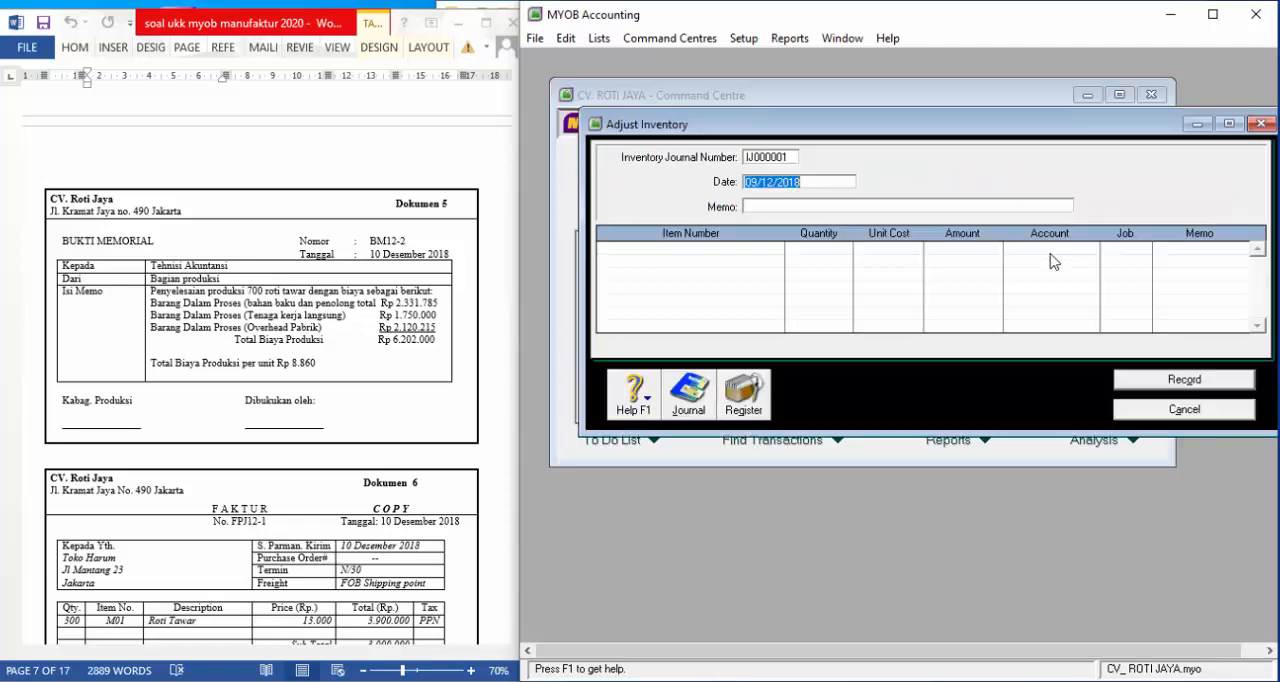
left_click(783, 158)
type("BM")
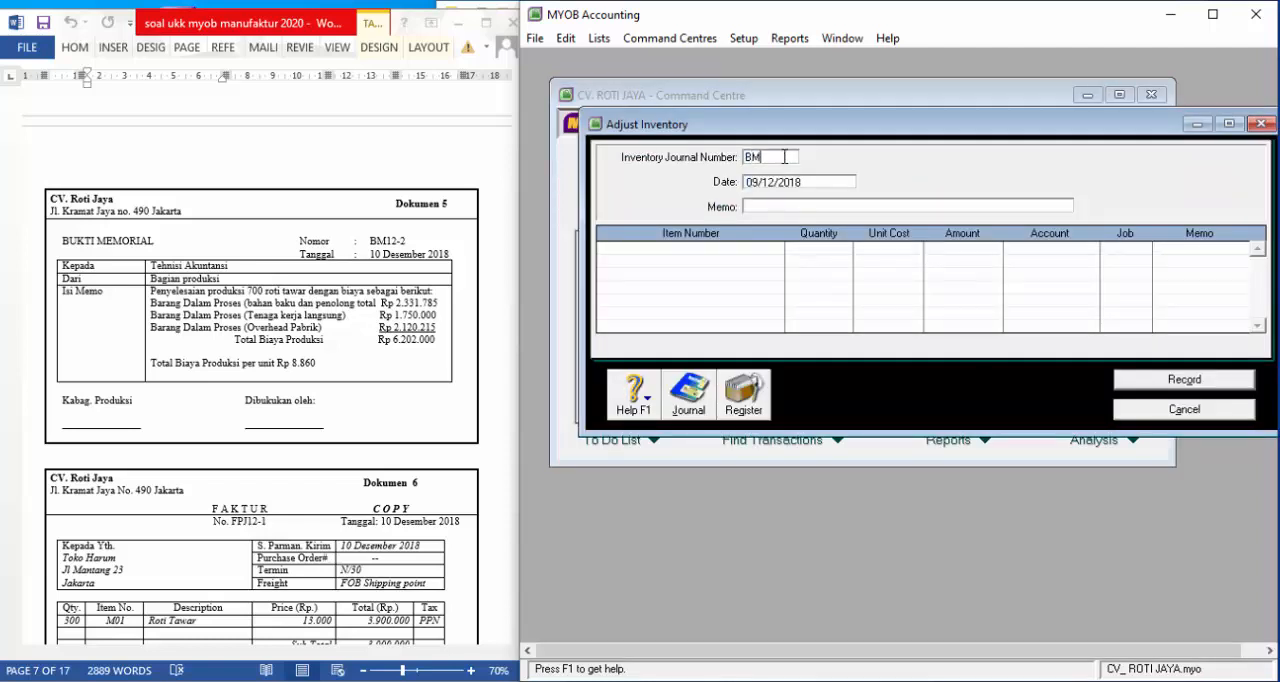
key("Tab")
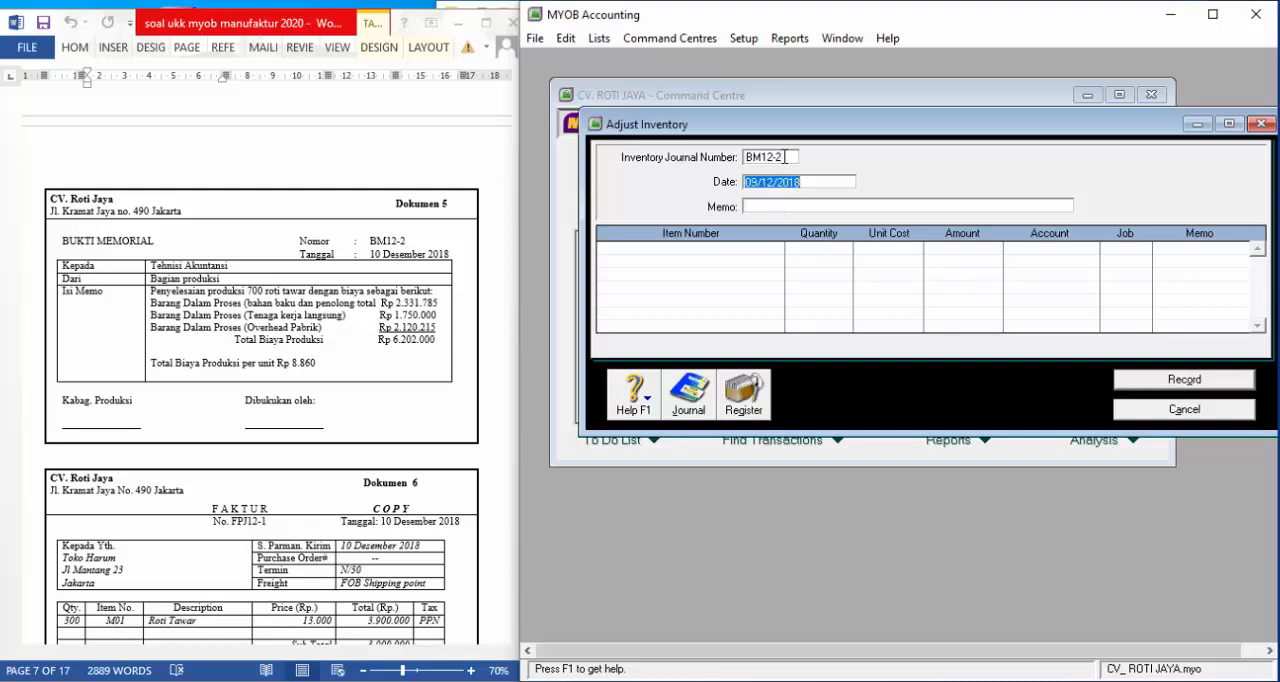
type("1")
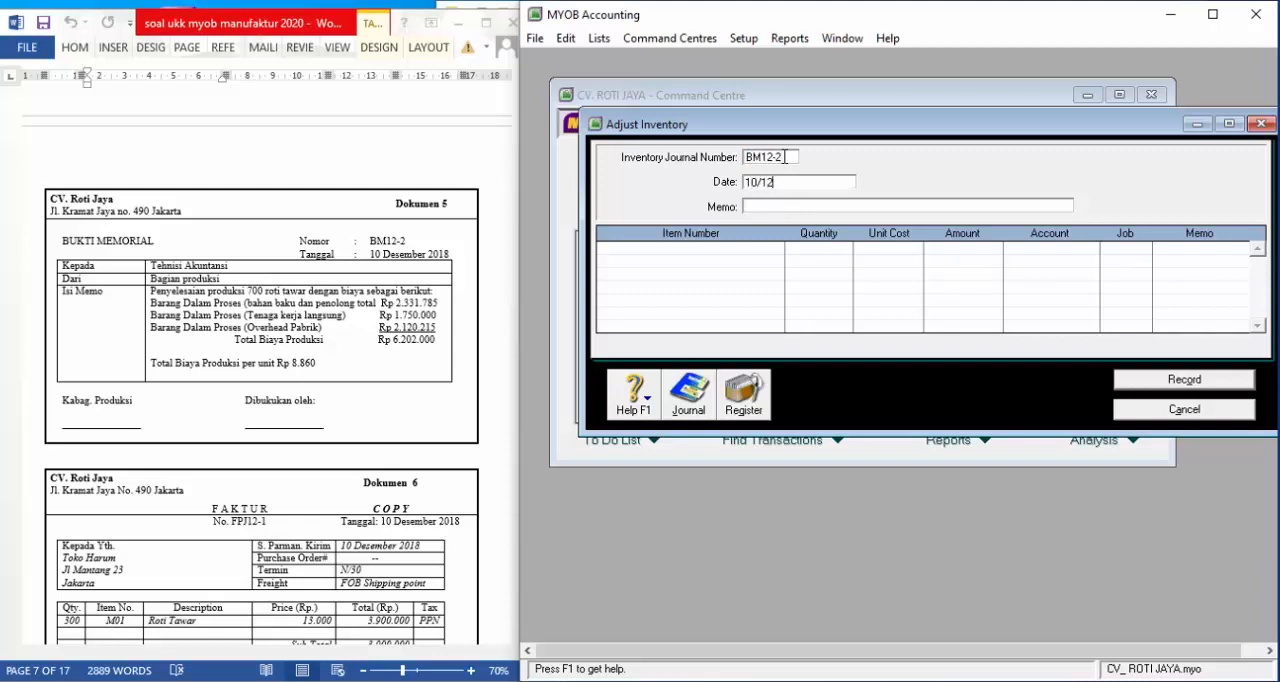
type("0/12/2018")
key("Tab")
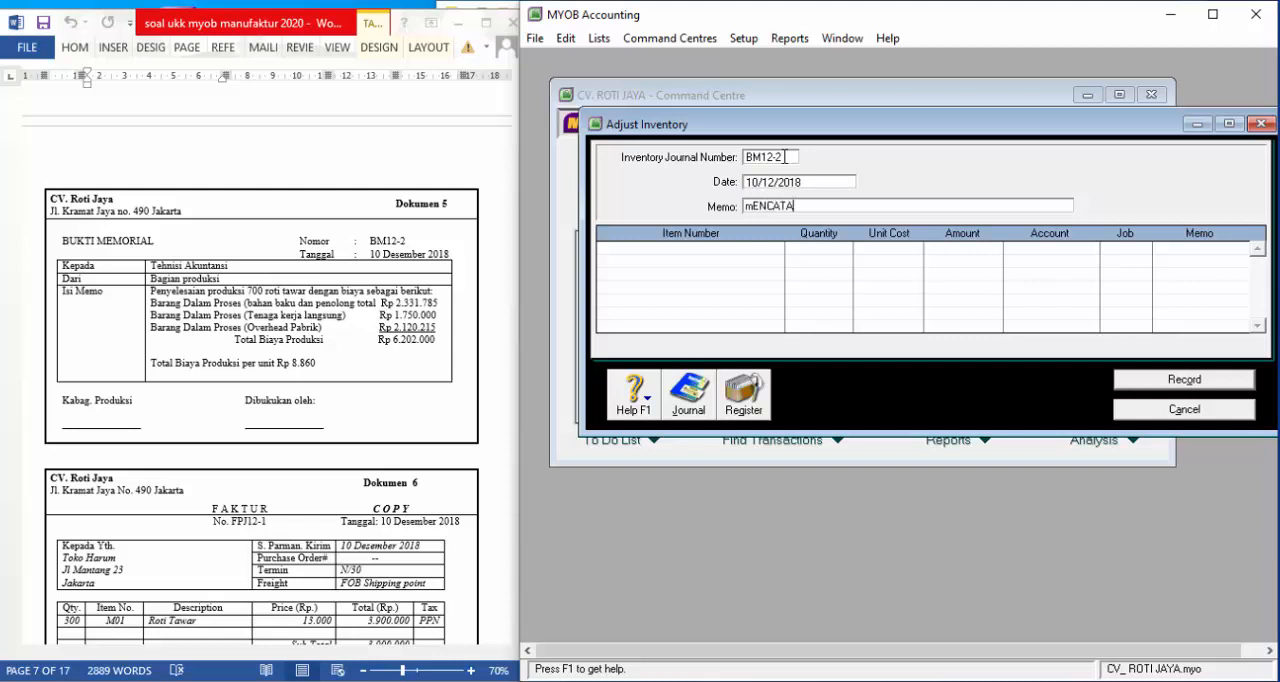
key("BackSpace")
key("BackSpace")
key("BackSpace")
key("BackSpace")
key("BackSpace")
key("BackSpace")
type("ncatat Persediaan Produk Jadi")
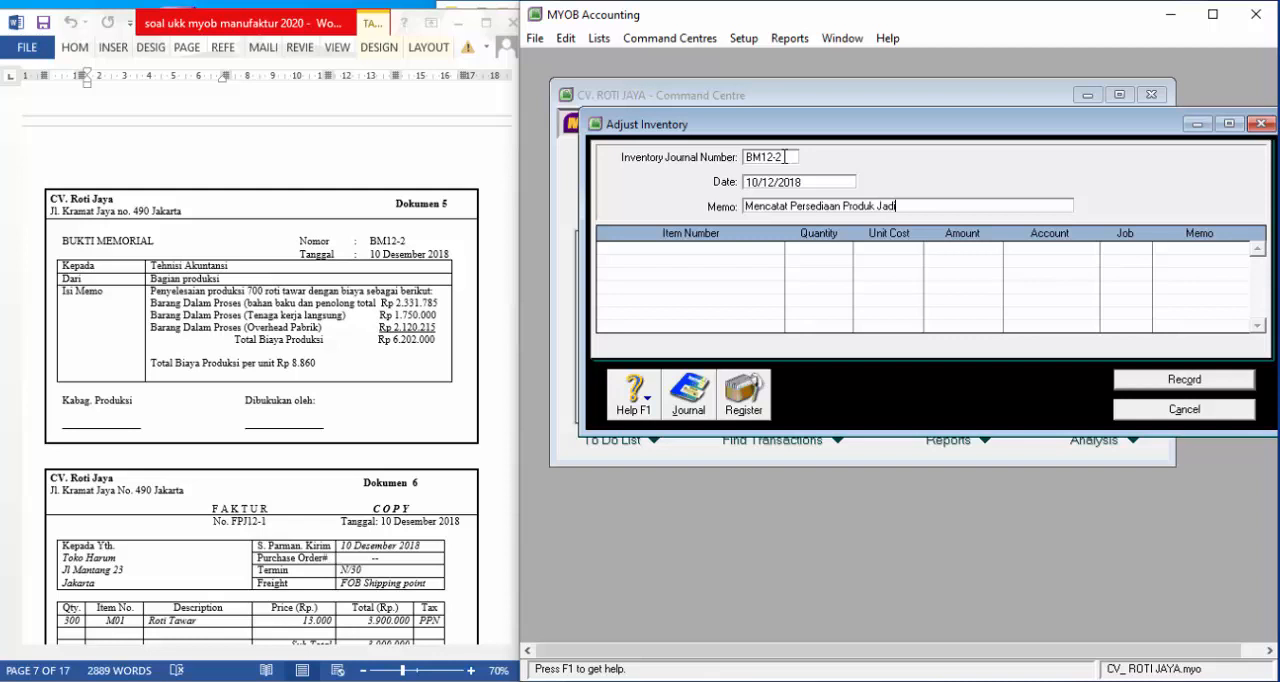
Add an adjustment line for item M01 with quantity 700, allocated to account 5-1002 BIAYA PRODUKSI
left_click(783, 251)
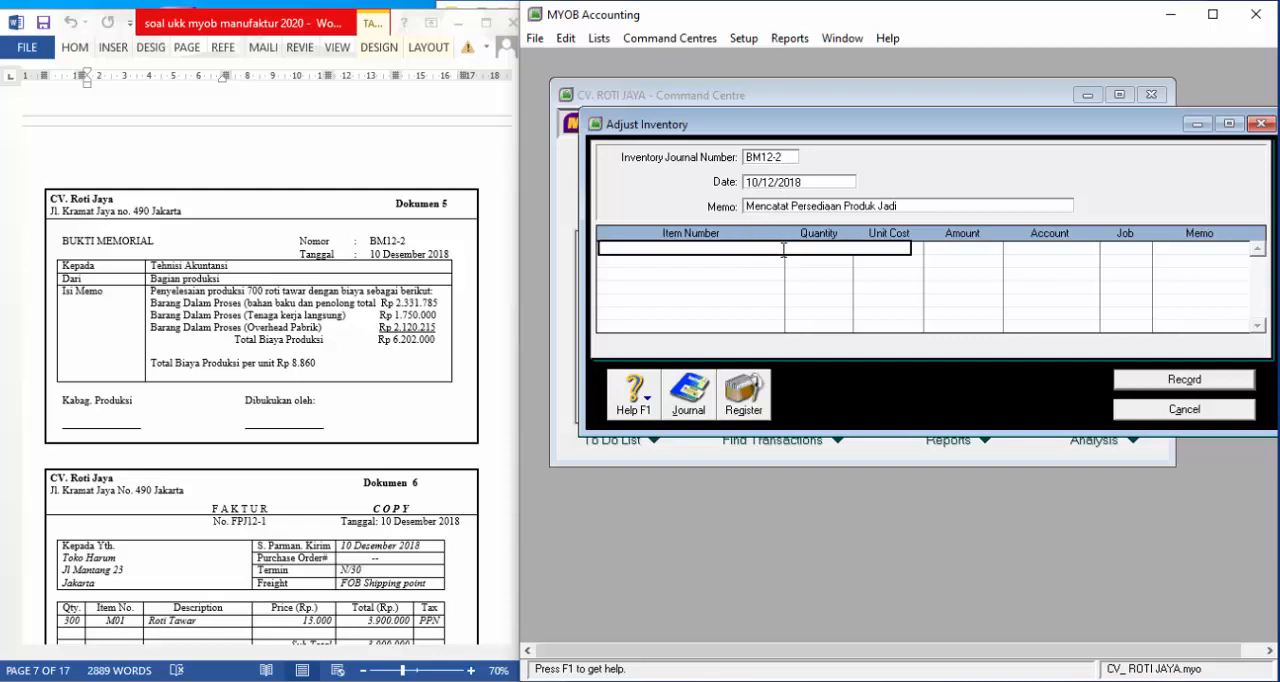
type("M01")
key("Tab")
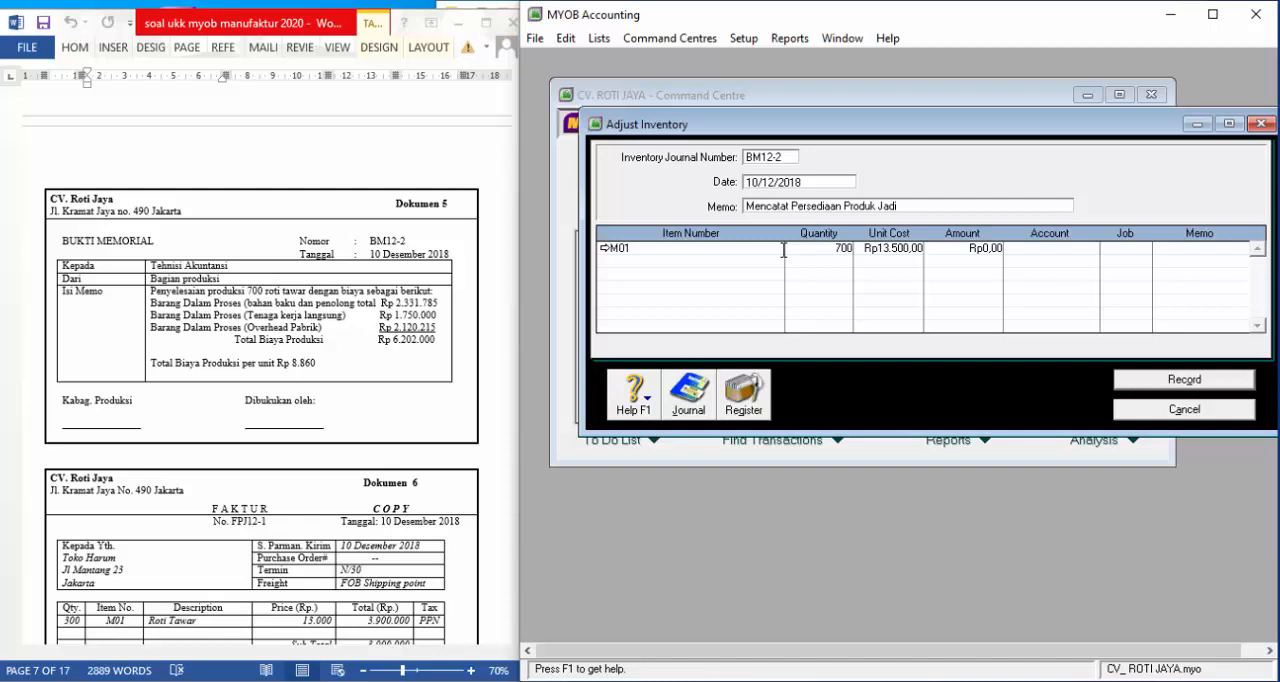
key("Tab")
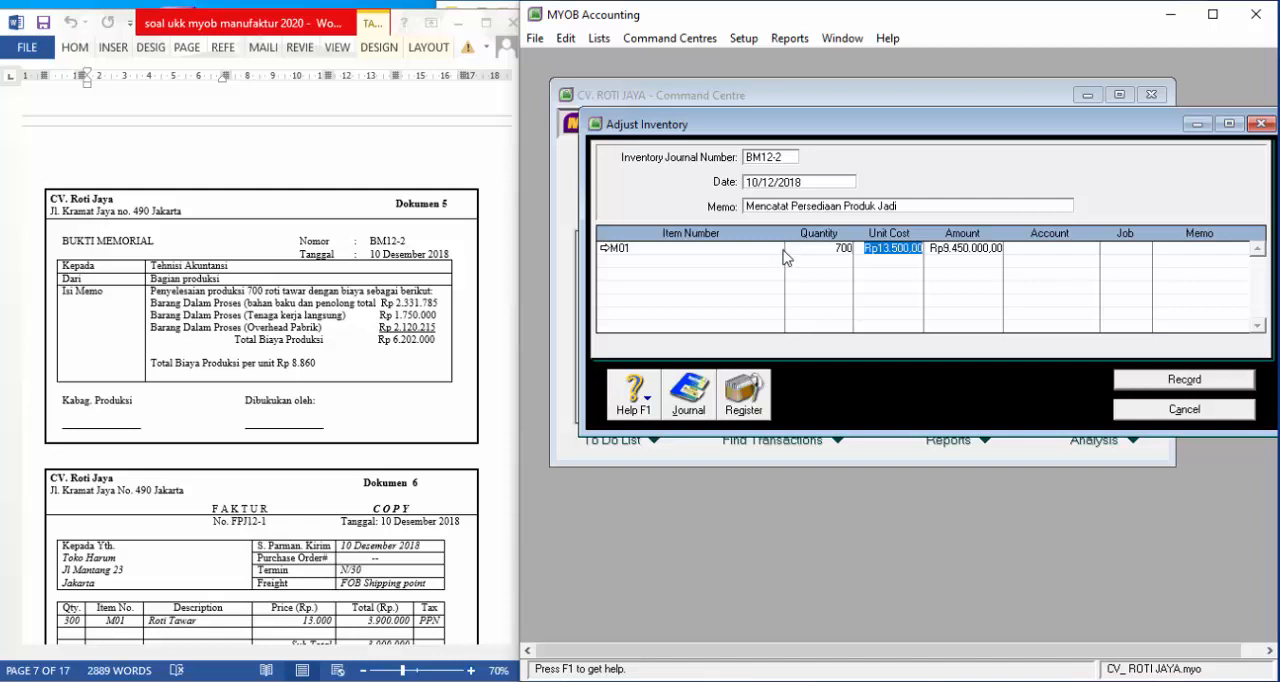
left_click(1064, 249)
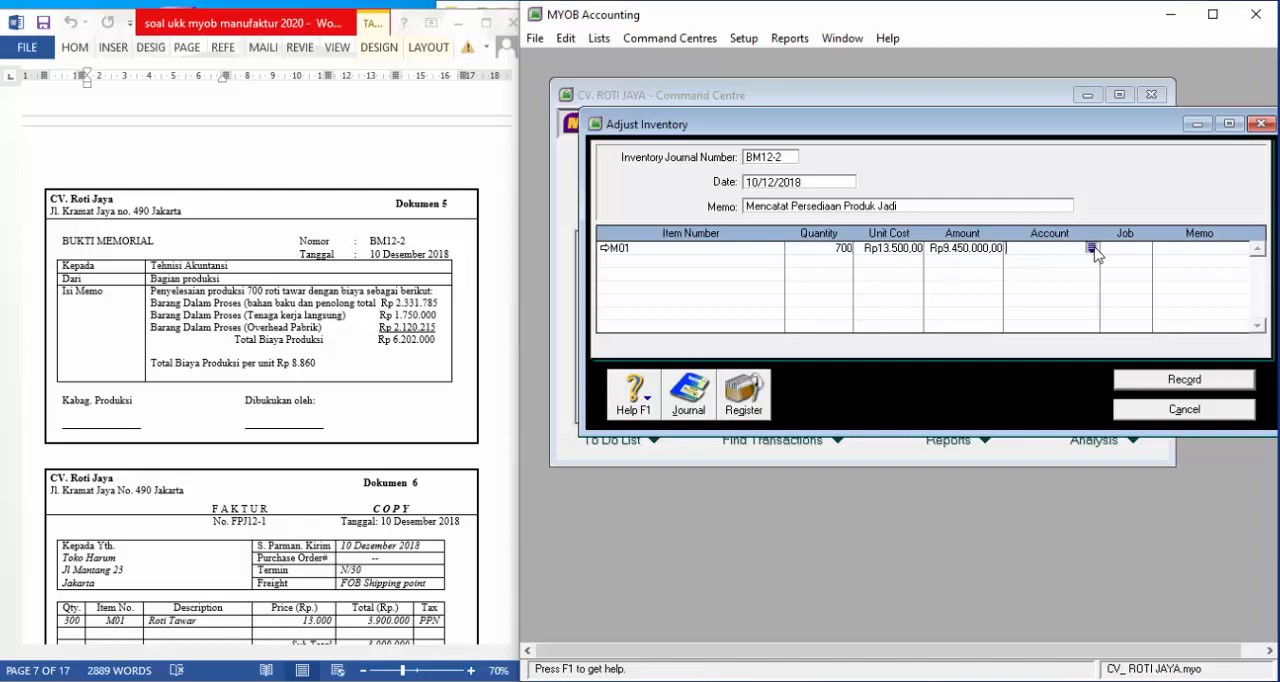
left_click(1091, 248)
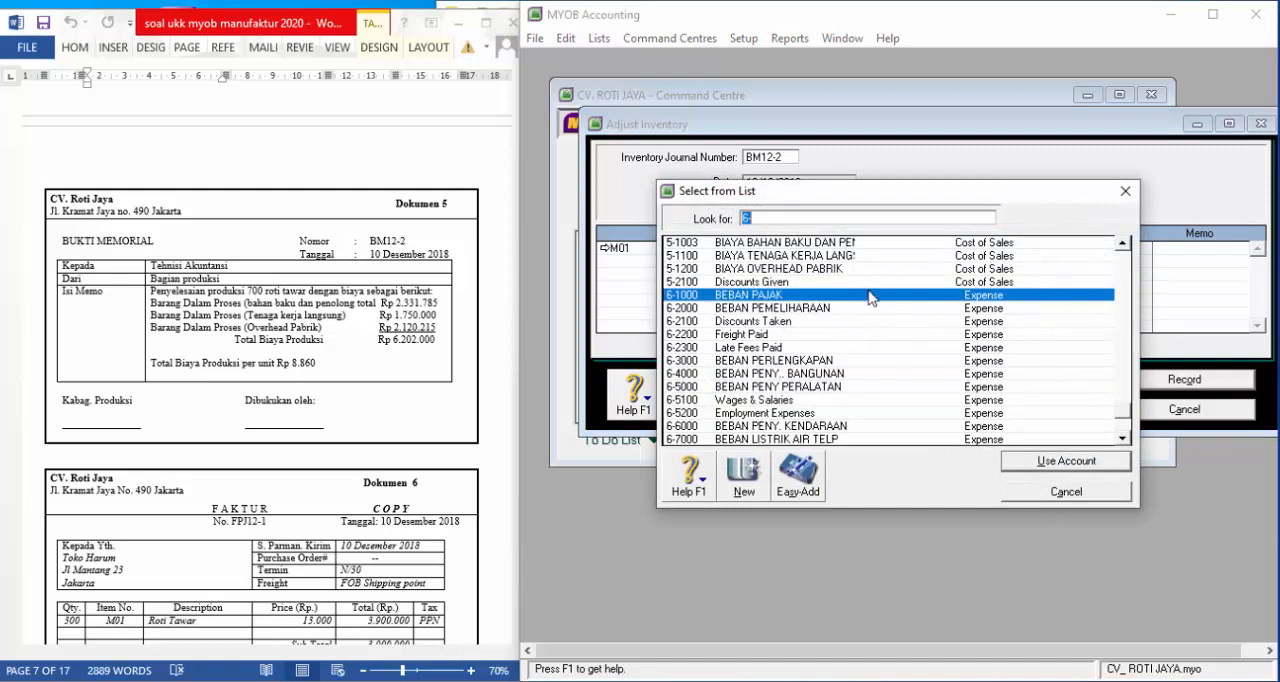
type("5-1002")
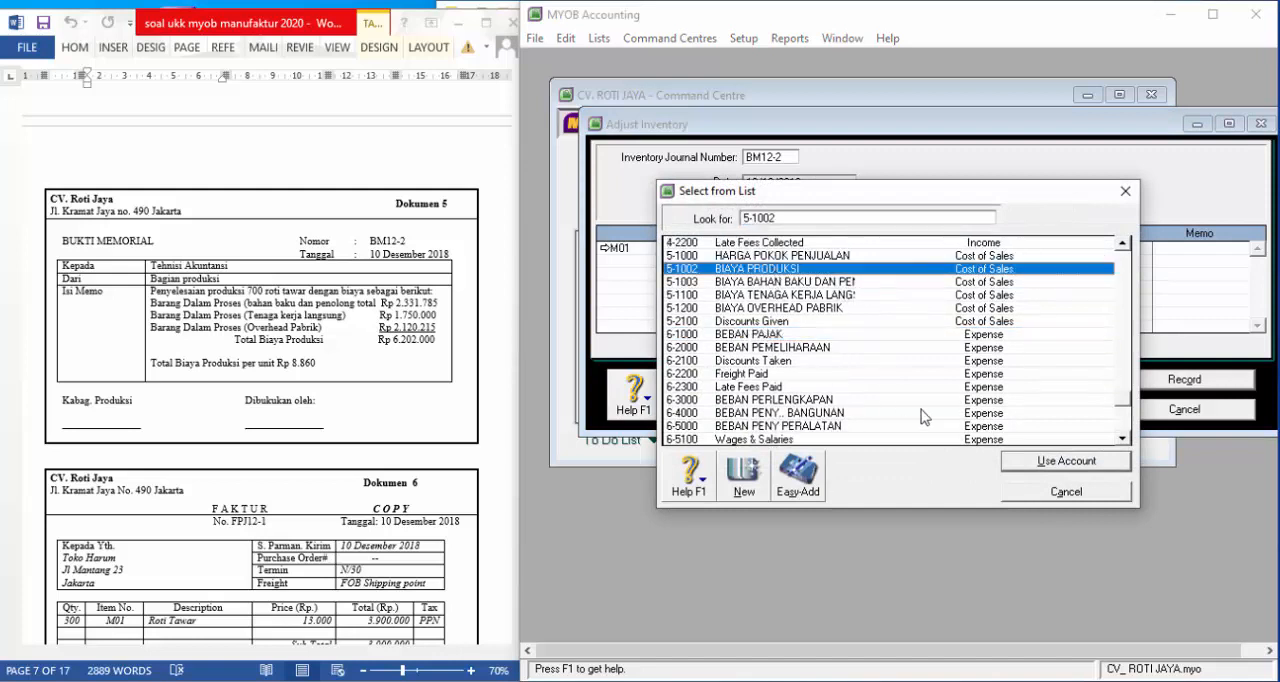
left_click(1003, 456)
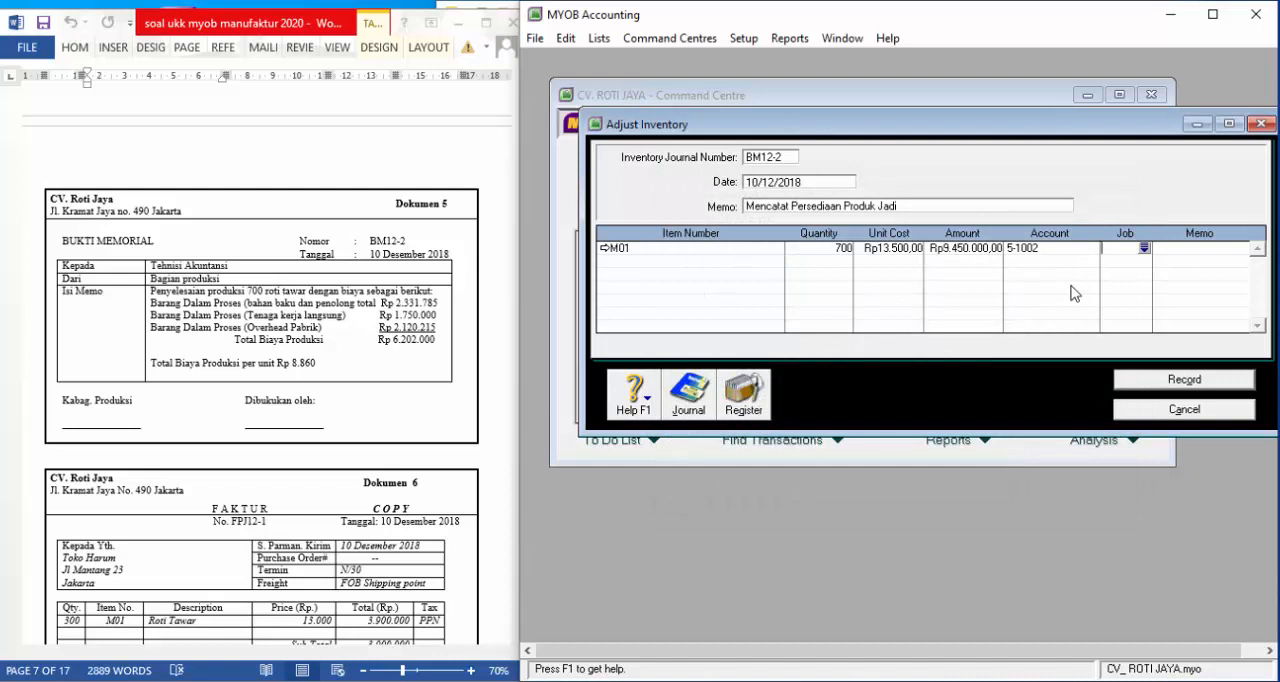
Review the recap of inventory adjustment BM12-2, record the adjustment and close its window
key("ctrl+r")
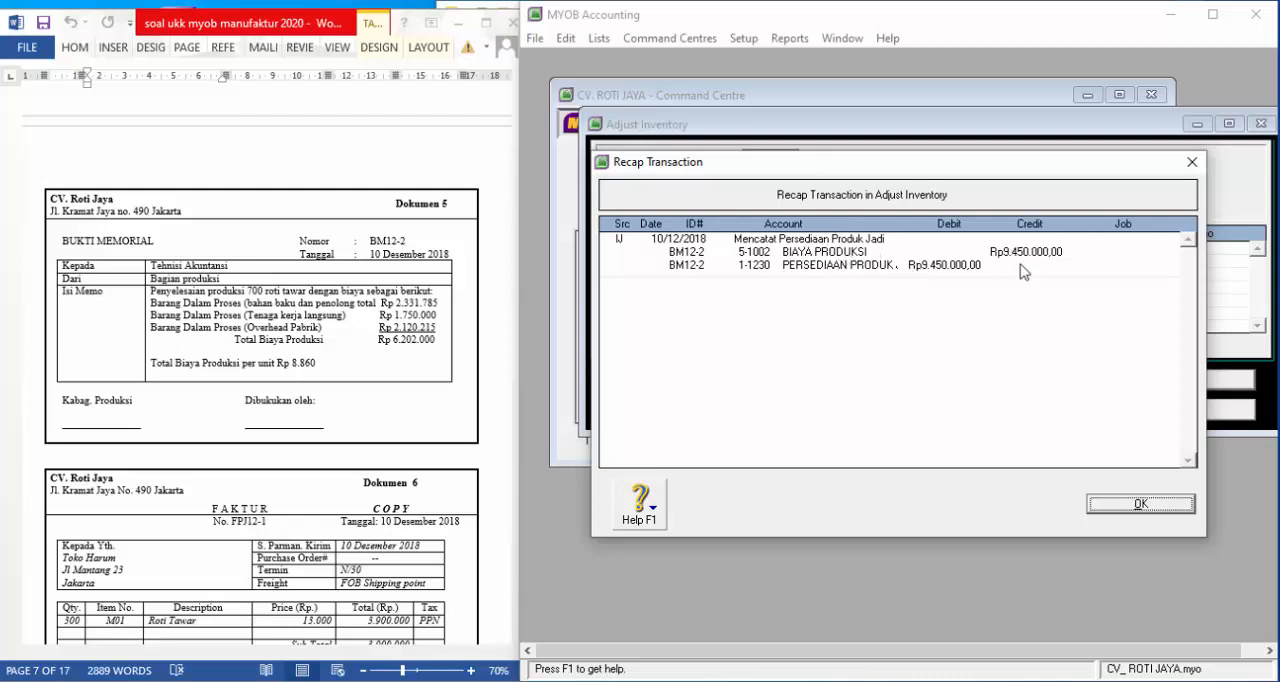
left_click(1130, 506)
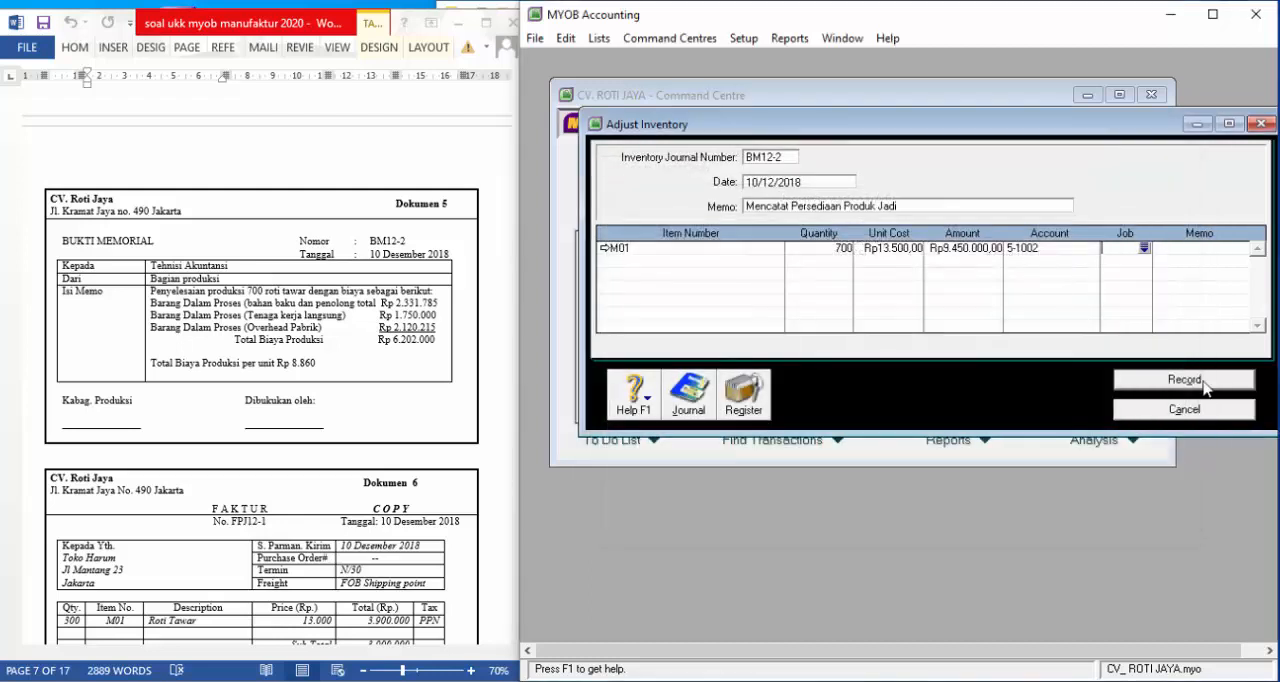
left_click(1196, 381)
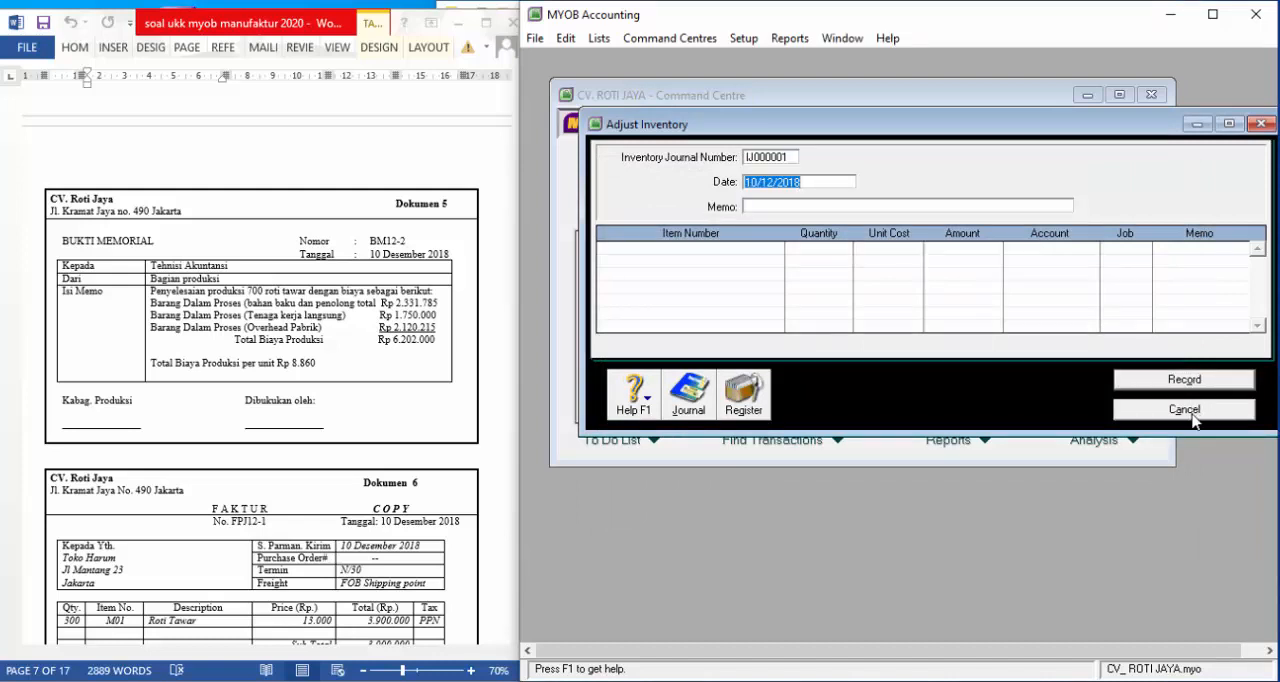
left_click(1185, 410)
Start a new sales invoice for customer TOKO HARUM from Dokumen 6
scroll(336, 420, "down", 3)
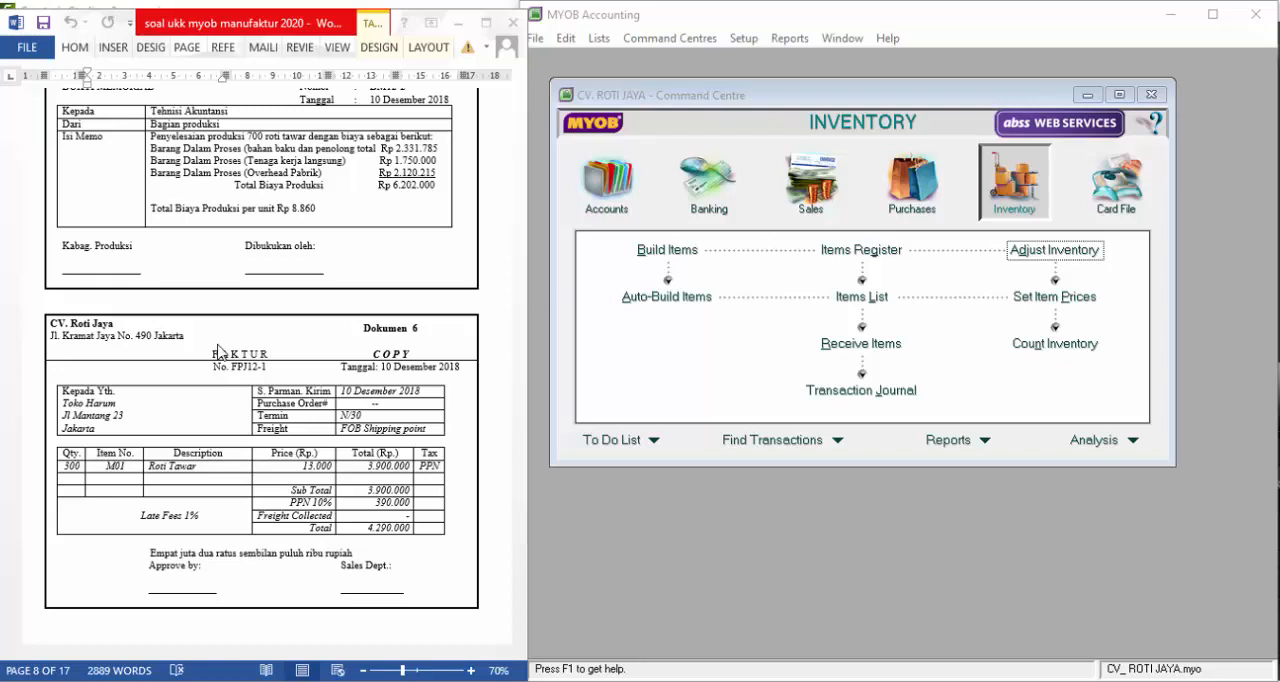
left_click(809, 214)
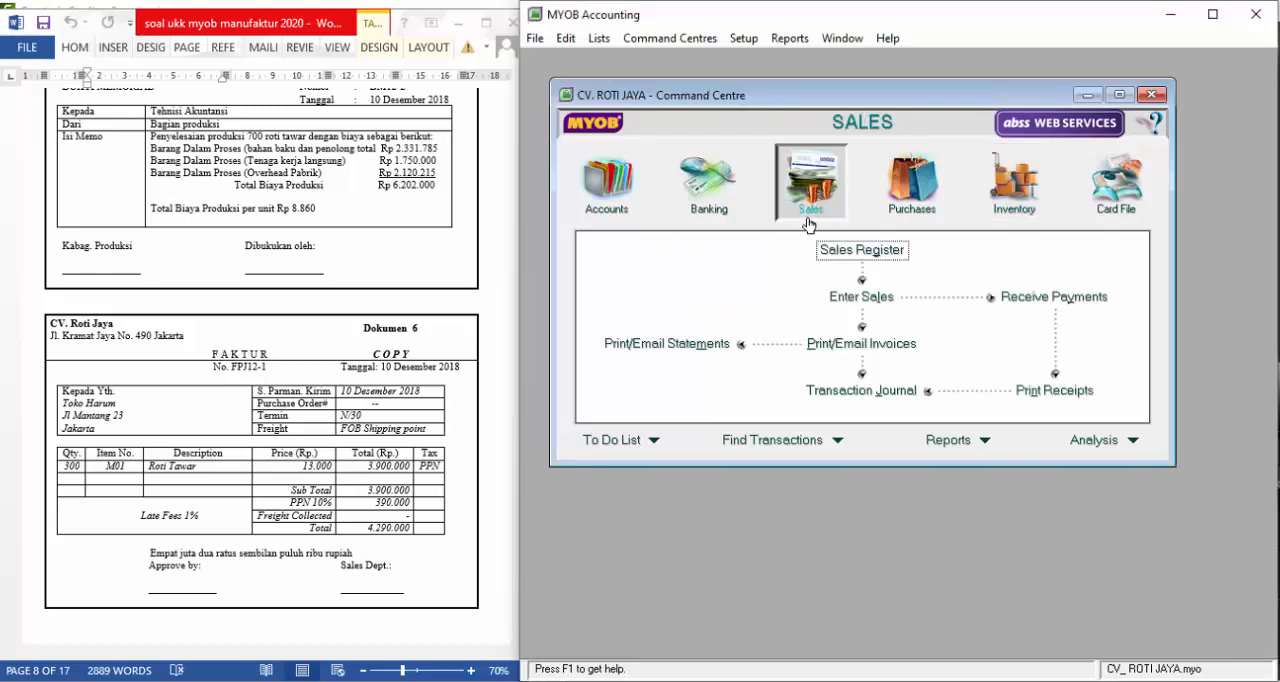
left_click(860, 297)
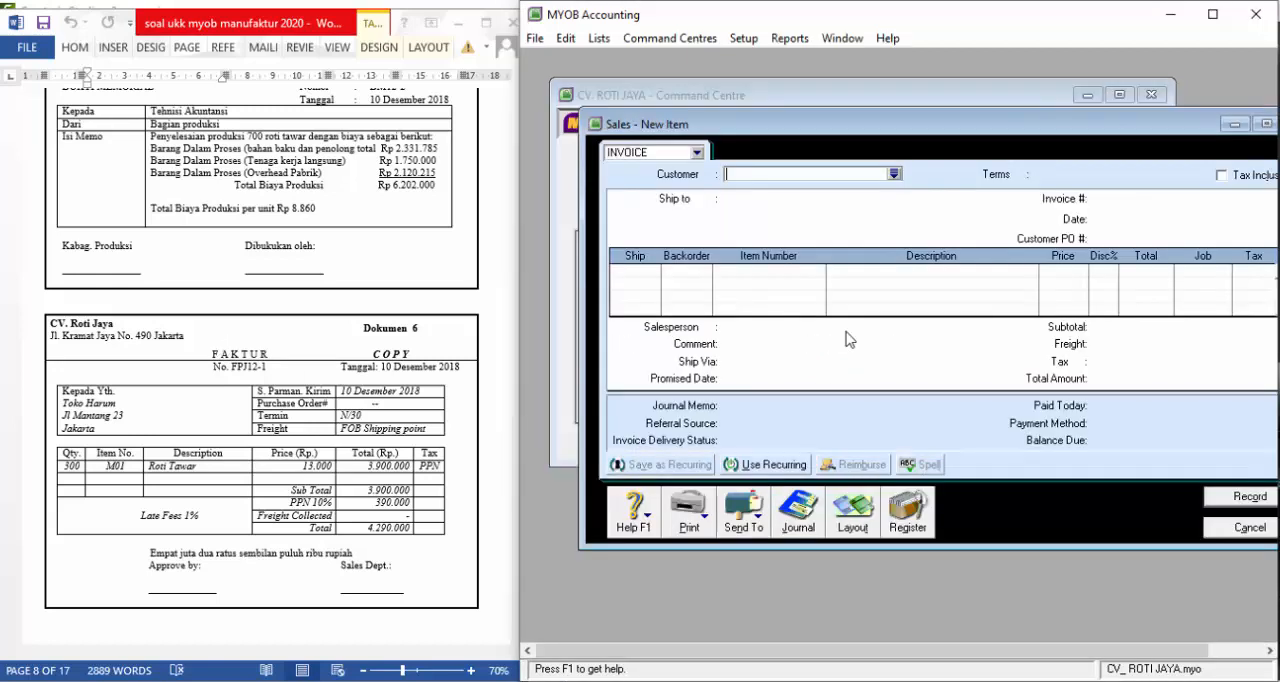
type("toko")
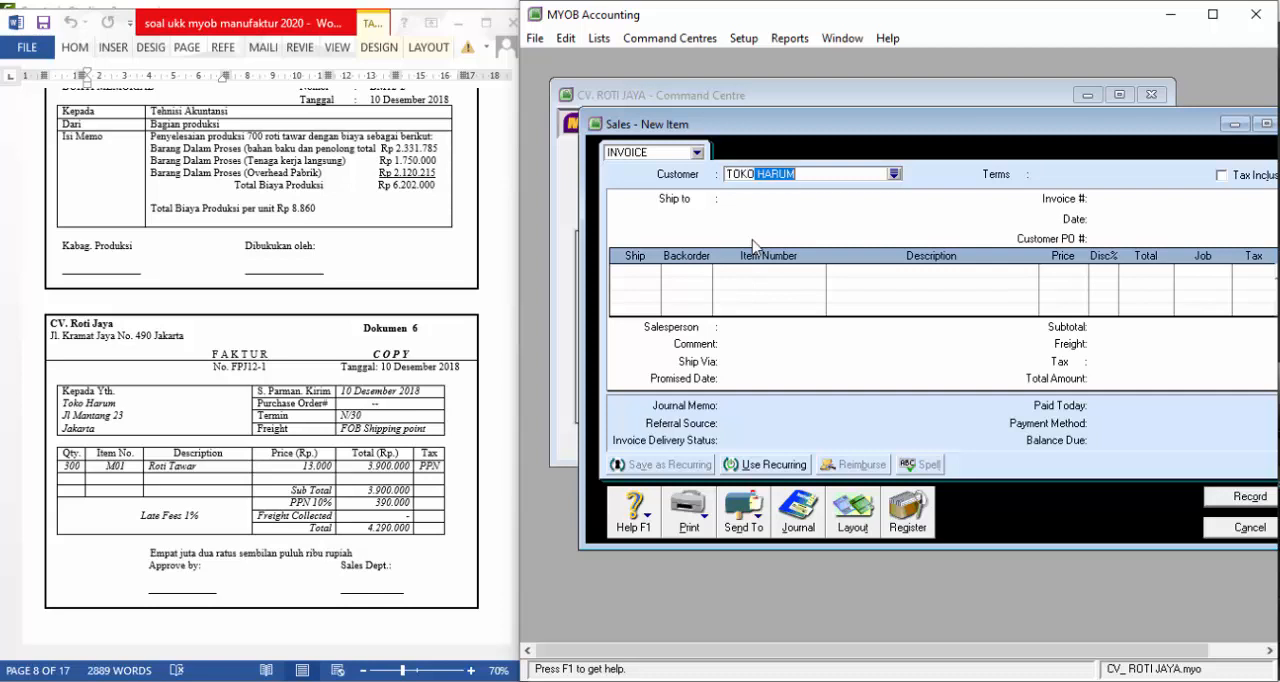
key("Tab")
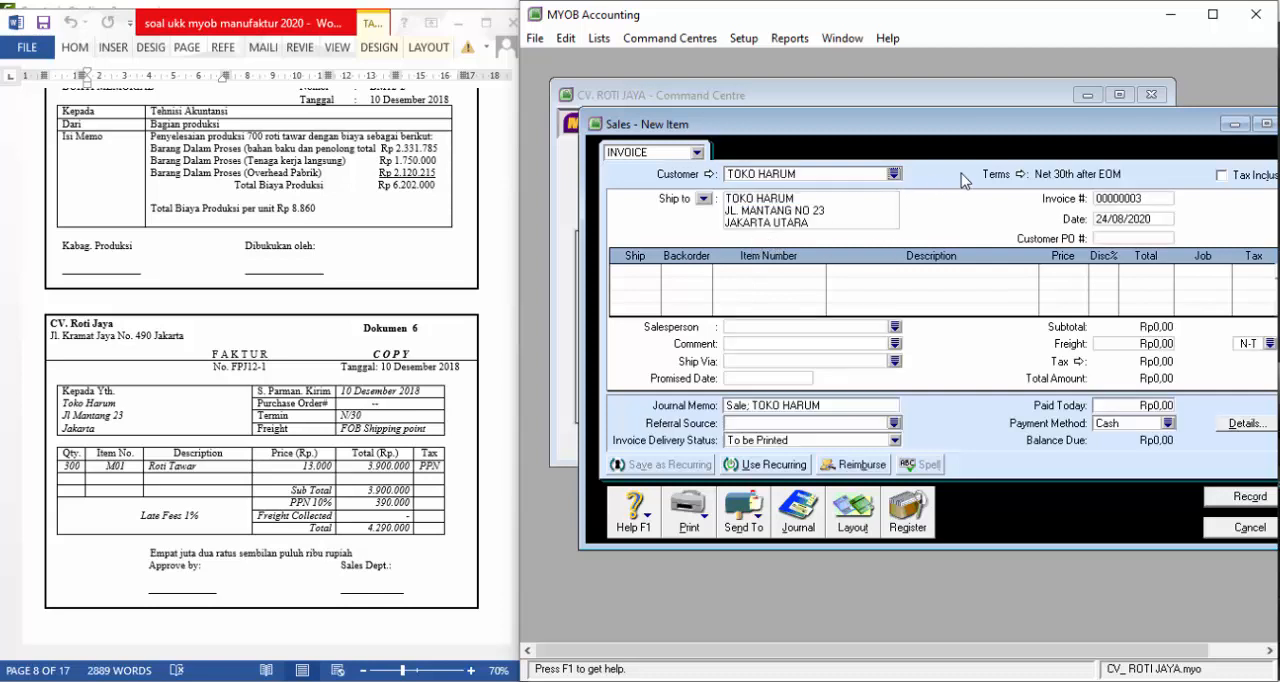
Set the invoice's credit terms to In a Given # of Days with 30 balance due days
left_click(1021, 175)
left_click(1071, 226)
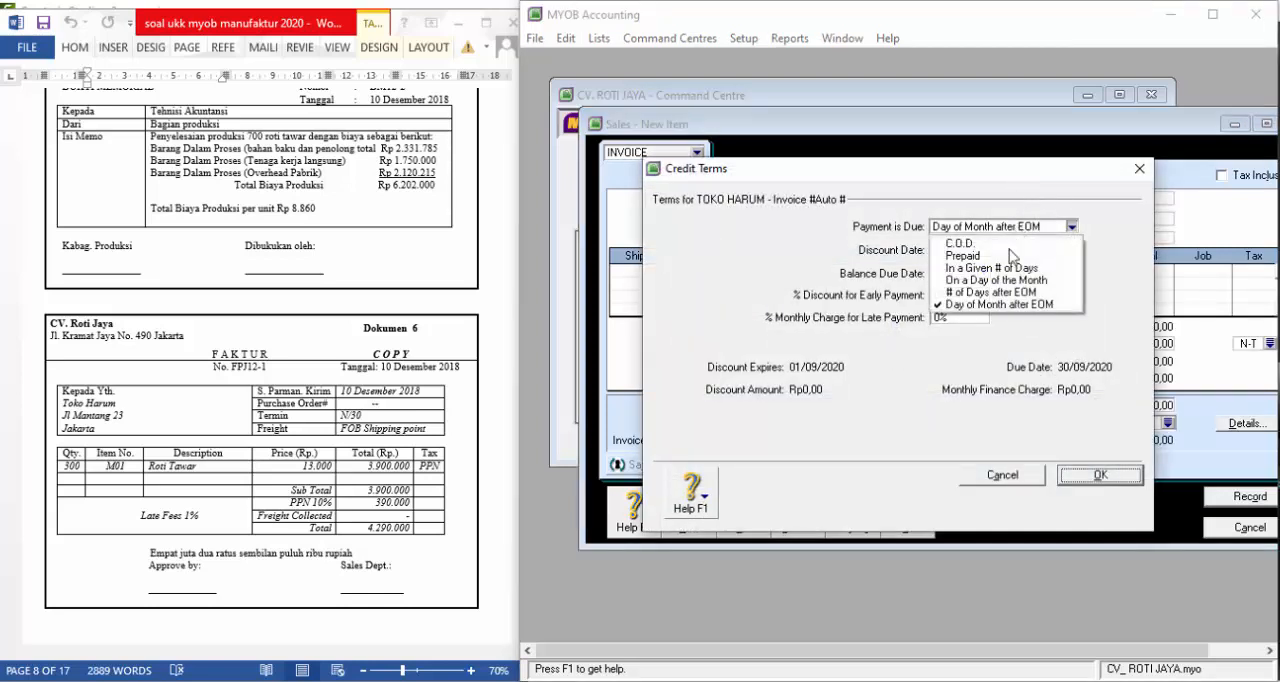
left_click(994, 269)
left_click(957, 272)
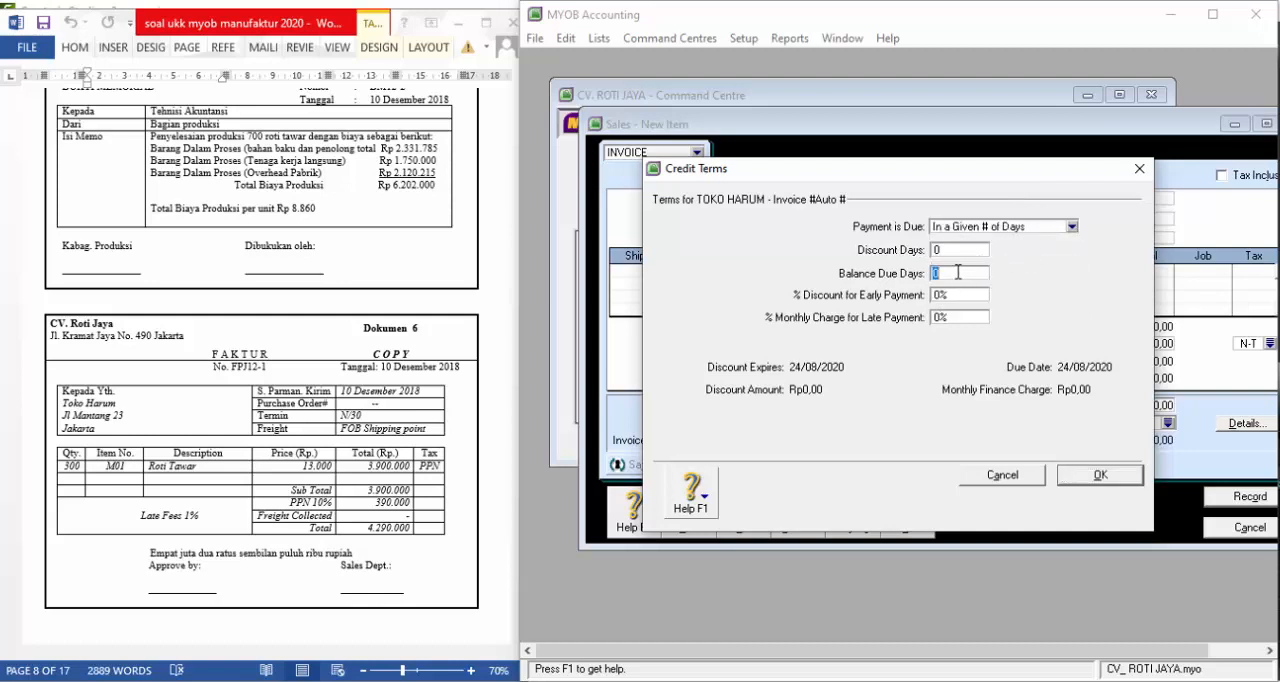
type("30")
key("Return")
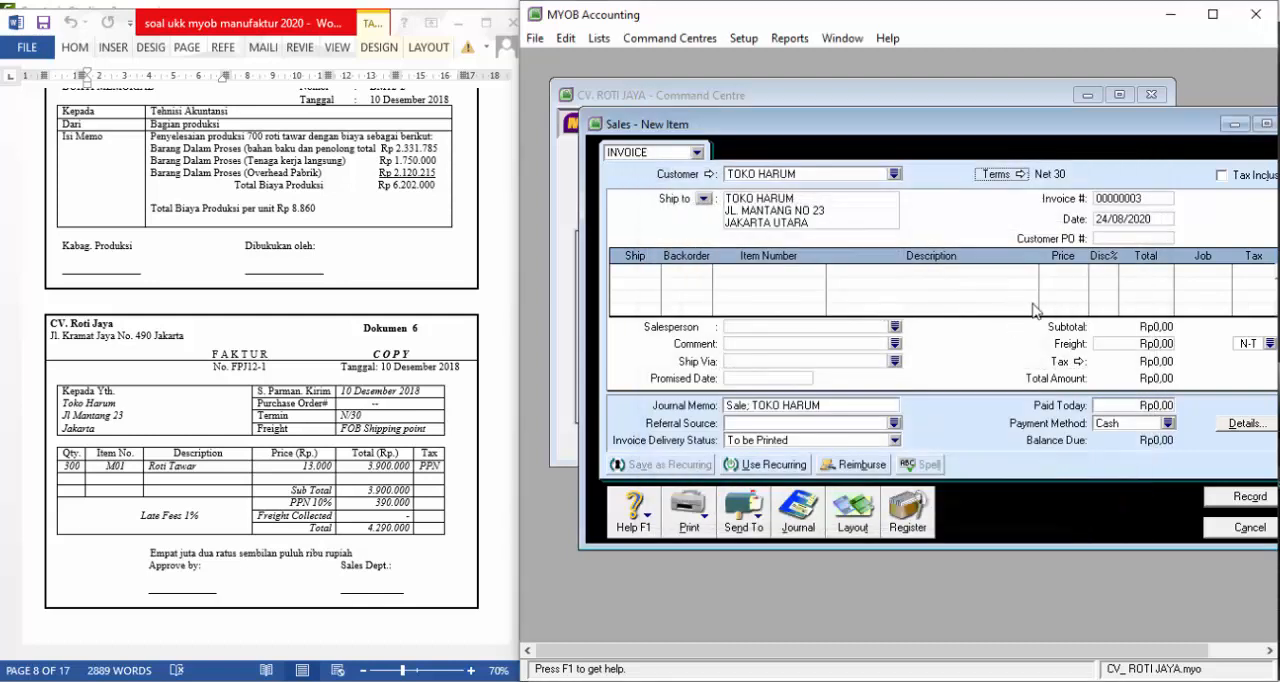
Enter invoice number FPJ12-1, date 10/12/2018 and customer PO number "--"
left_click(1114, 202)
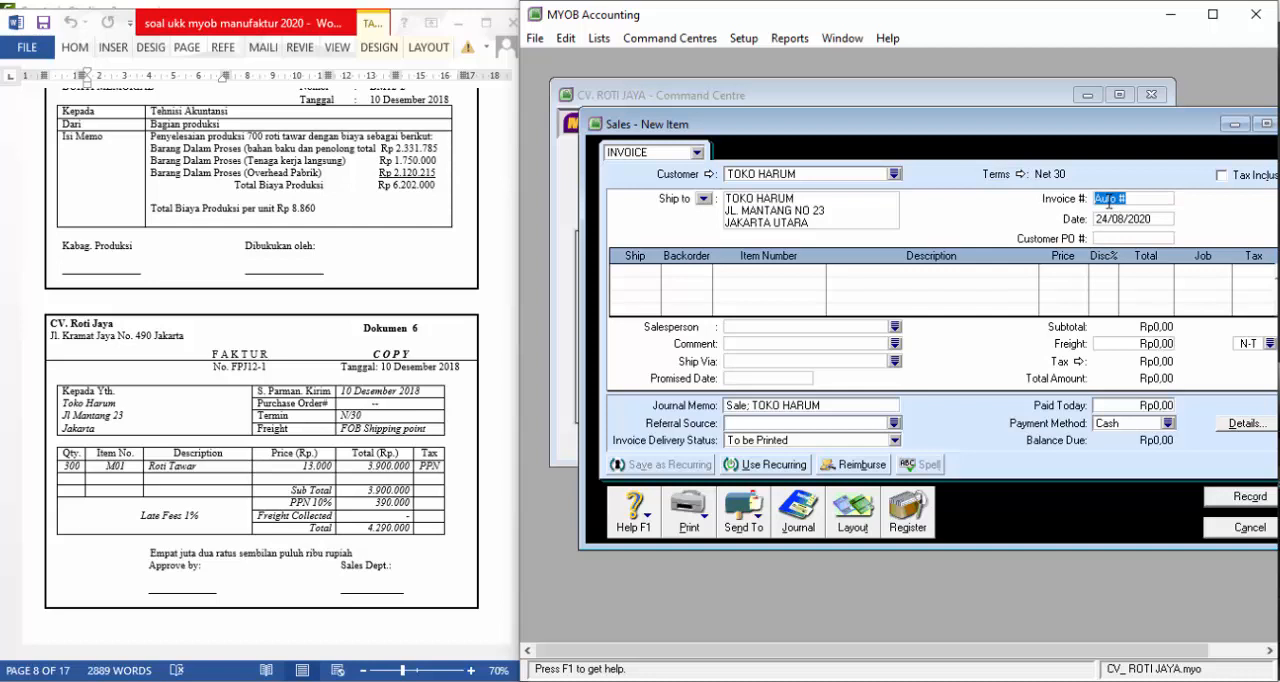
type("FPJ12-1")
key("Tab")
type("1")
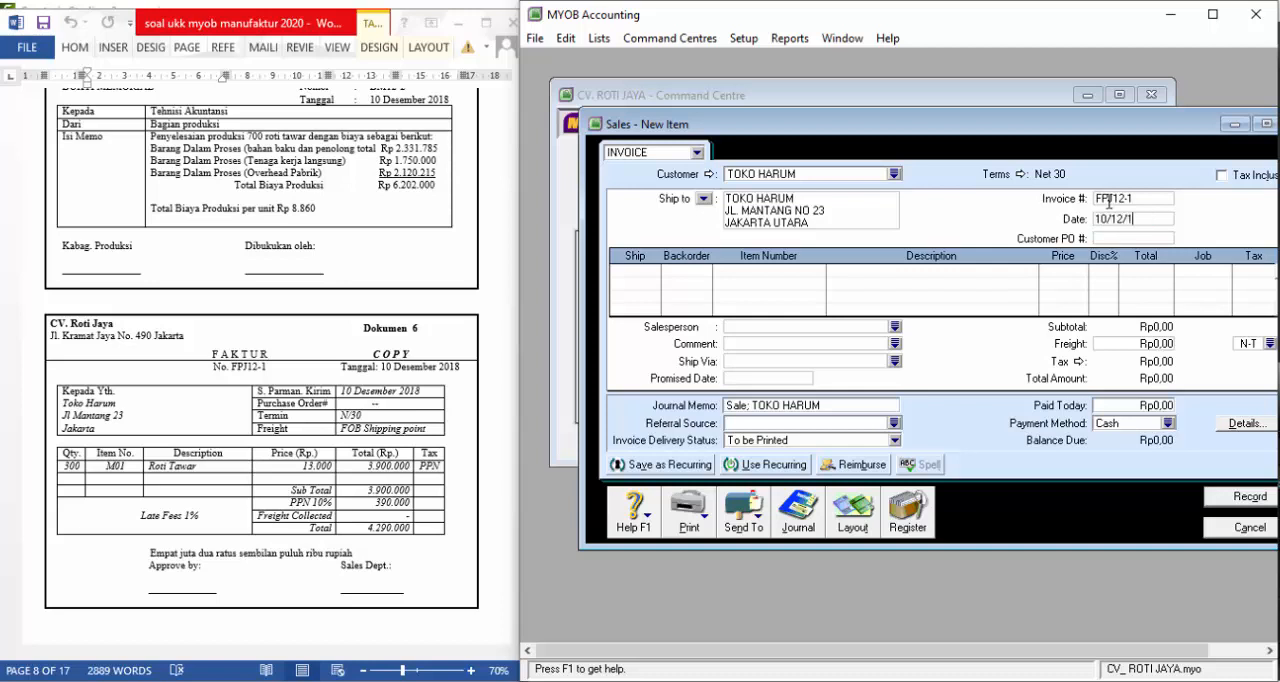
type("0/12/2018")
key("Tab")
type("--")
key("Tab")
Confirm the Item layout and add an invoice line for 300 units of M01 ROTI TAWAR at a price of Rp13.000
left_click(850, 512)
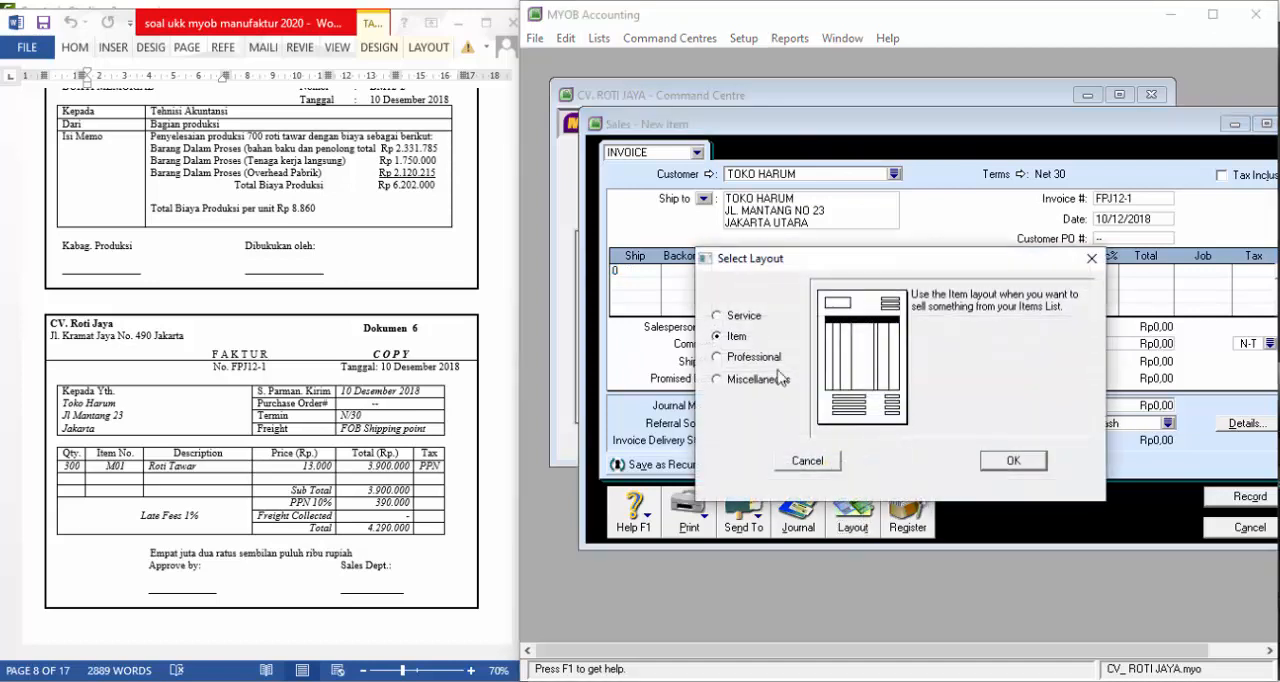
left_click(1012, 463)
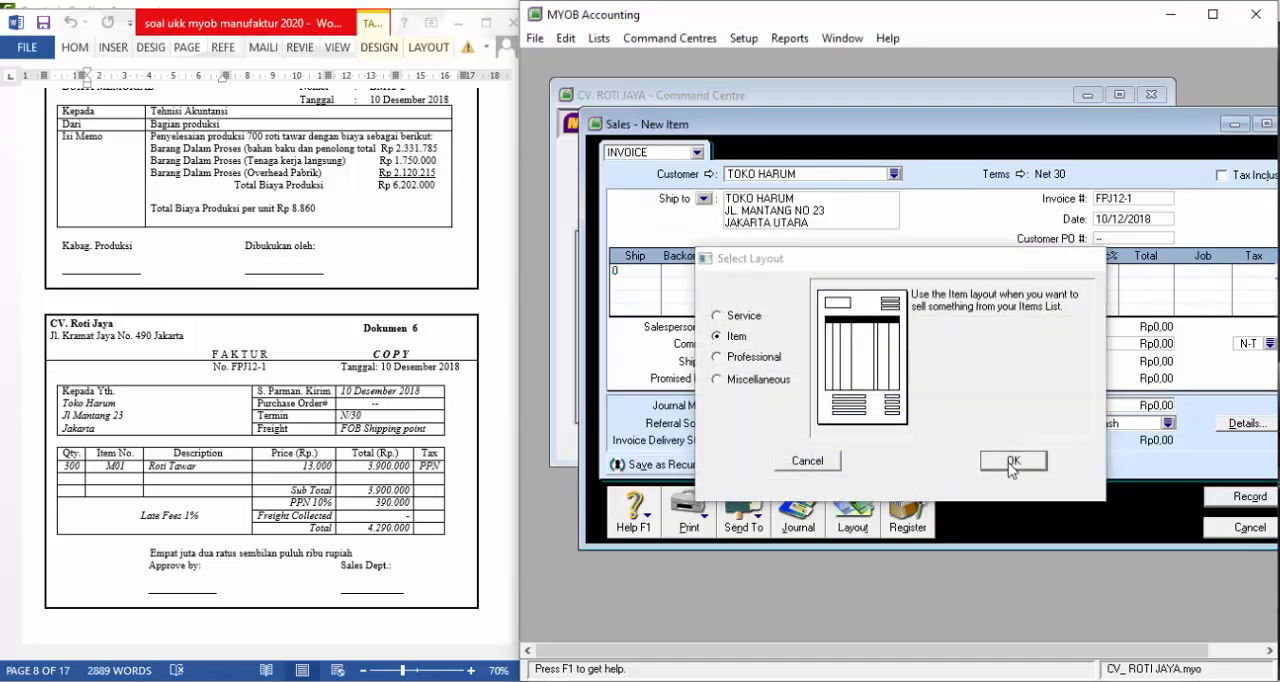
left_click(647, 274)
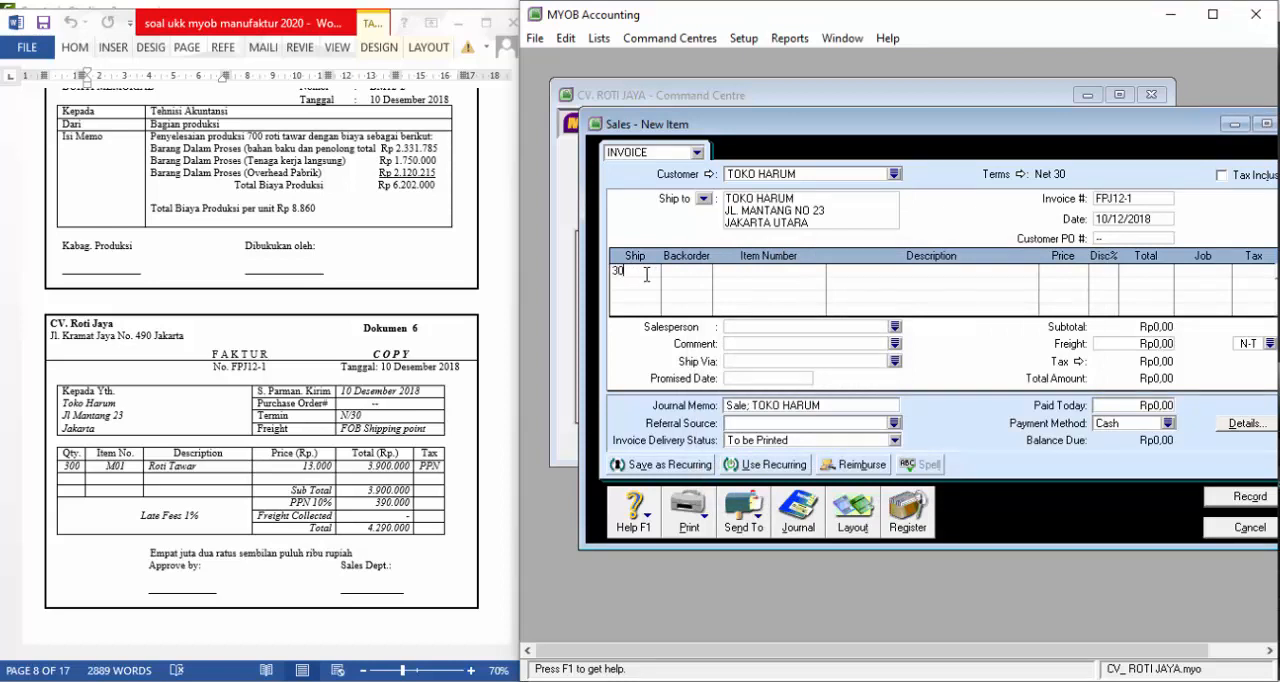
type("300")
key("Tab")
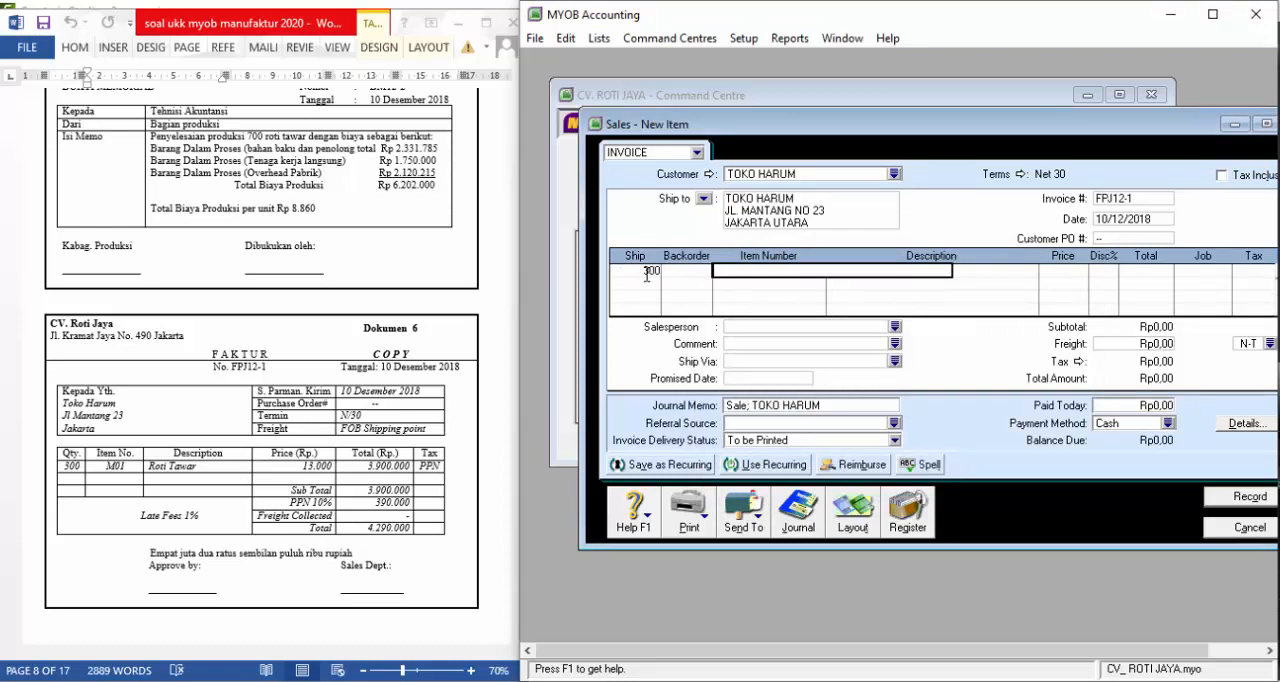
type("M01")
key("Tab")
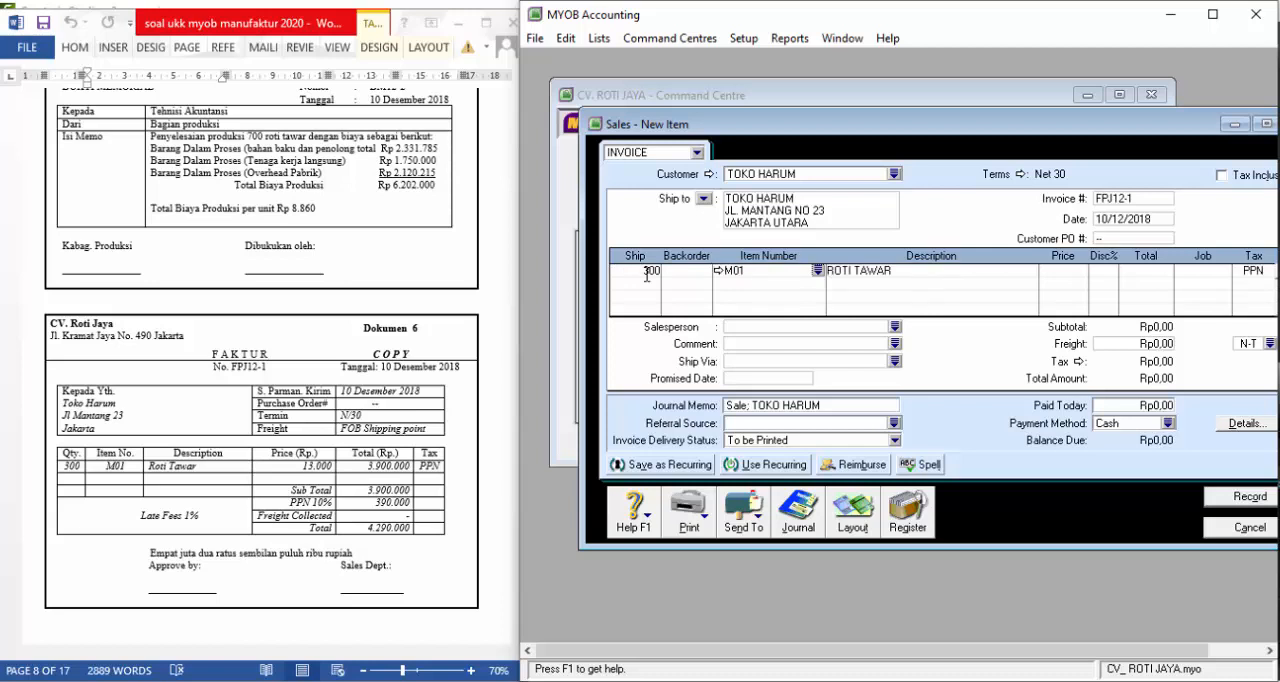
key("Tab")
type("13.000")
key("Tab")
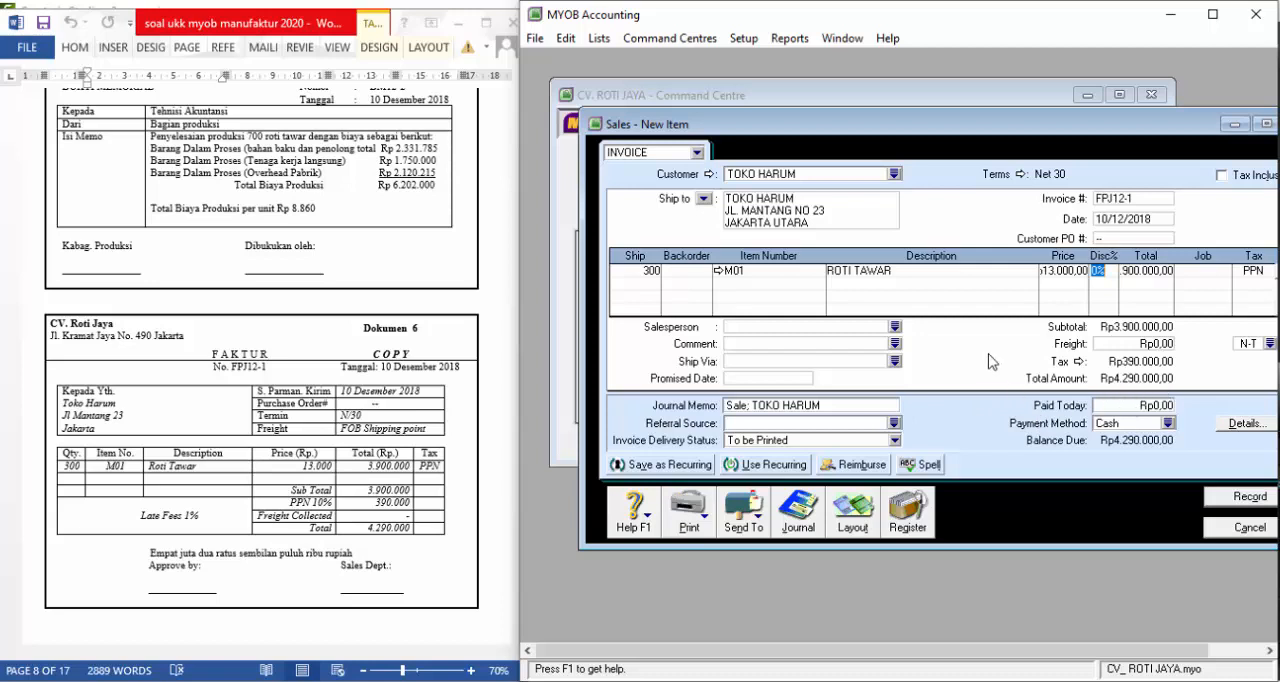
Choose the payment method for invoice FPJ12-1, record the sale and close the sales window
left_click(1168, 423)
left_click(710, 271)
left_click(1058, 463)
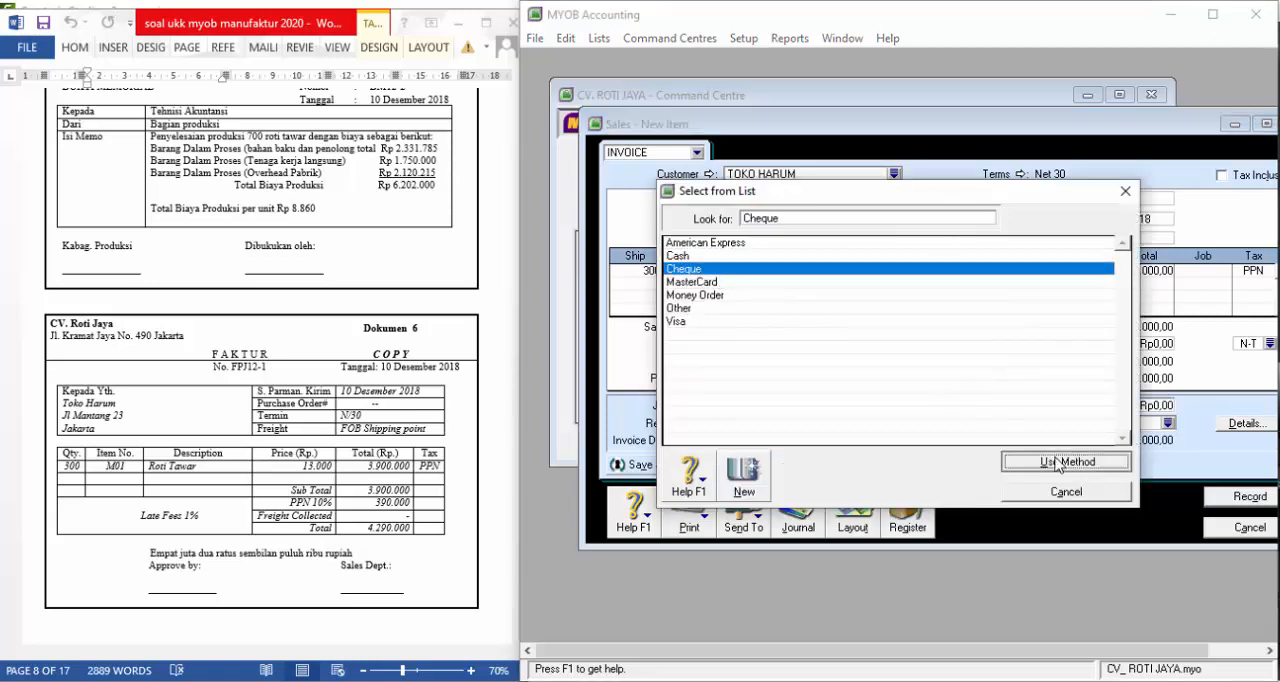
left_click(1234, 498)
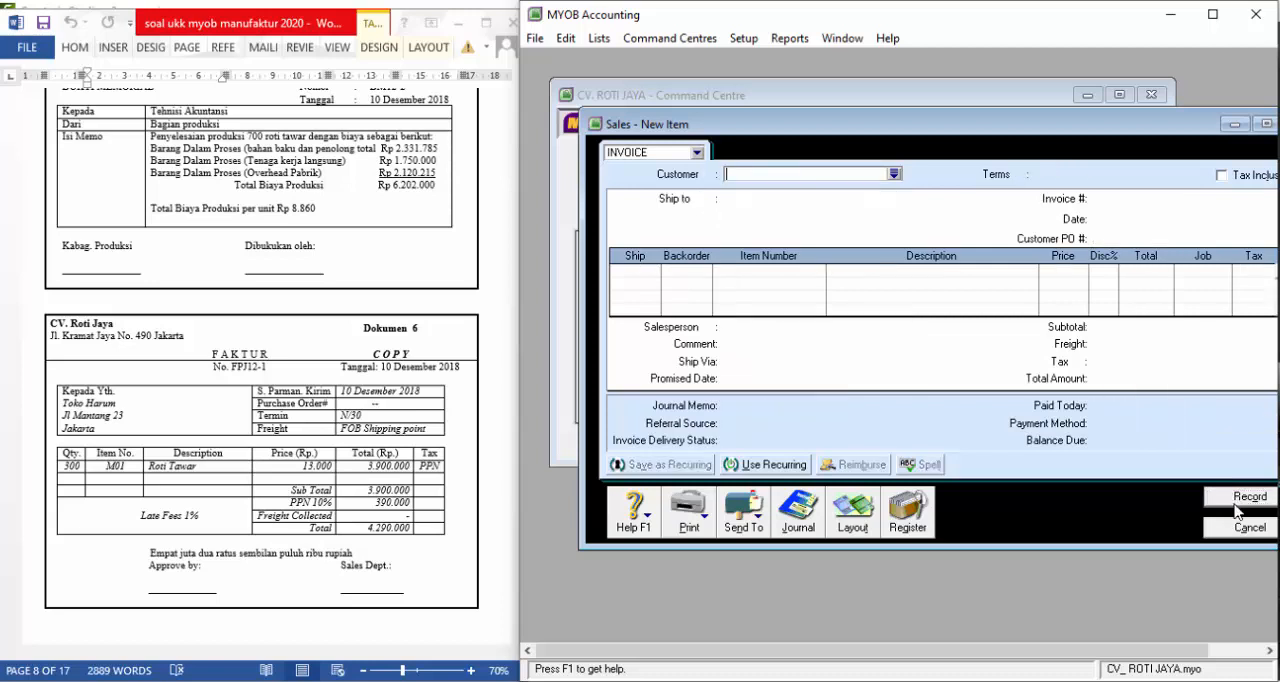
left_click(1241, 528)
Bring Dokumen 7 into view in the exam document and start a new sales invoice for customer TOKO HARUM
left_click(385, 377)
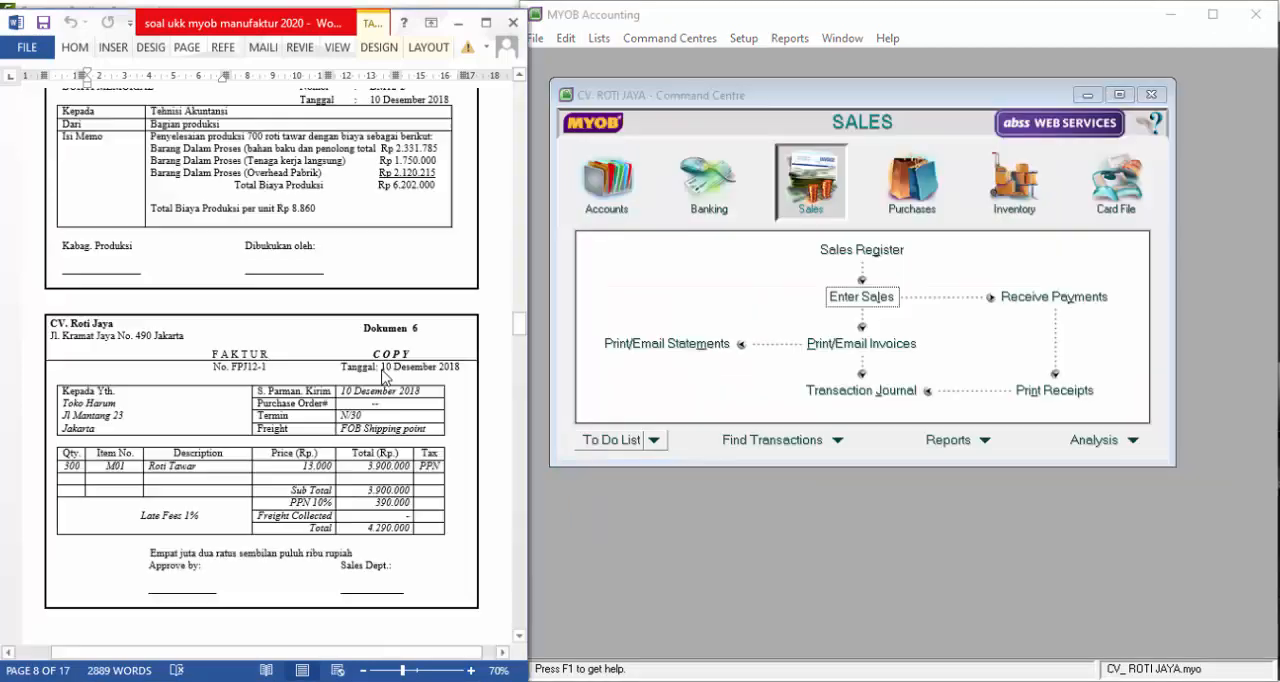
scroll(383, 370, "down", 9)
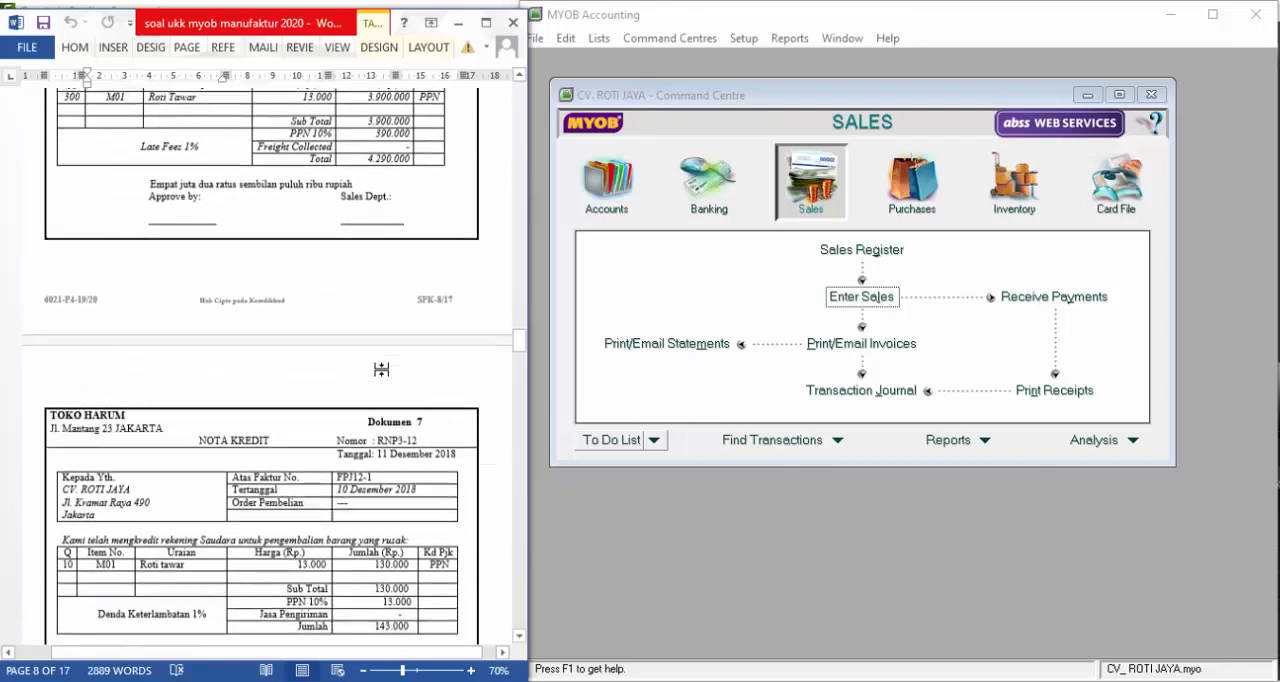
scroll(380, 370, "down", 4)
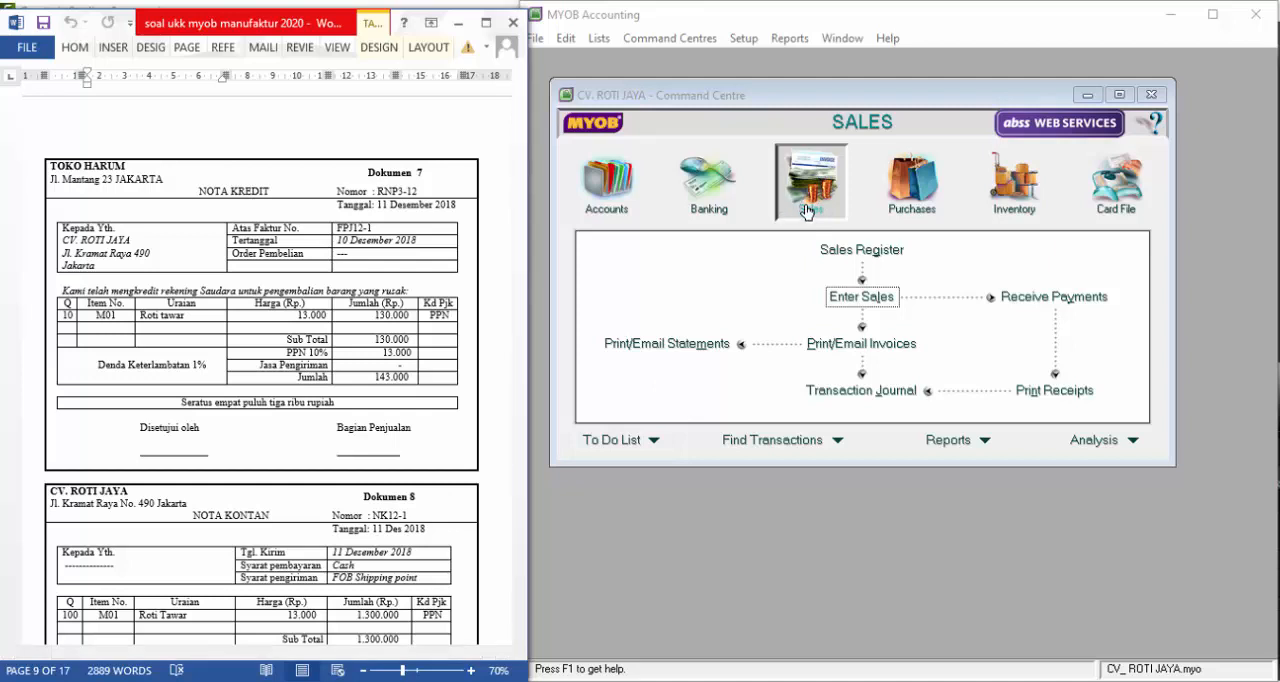
left_click(853, 300)
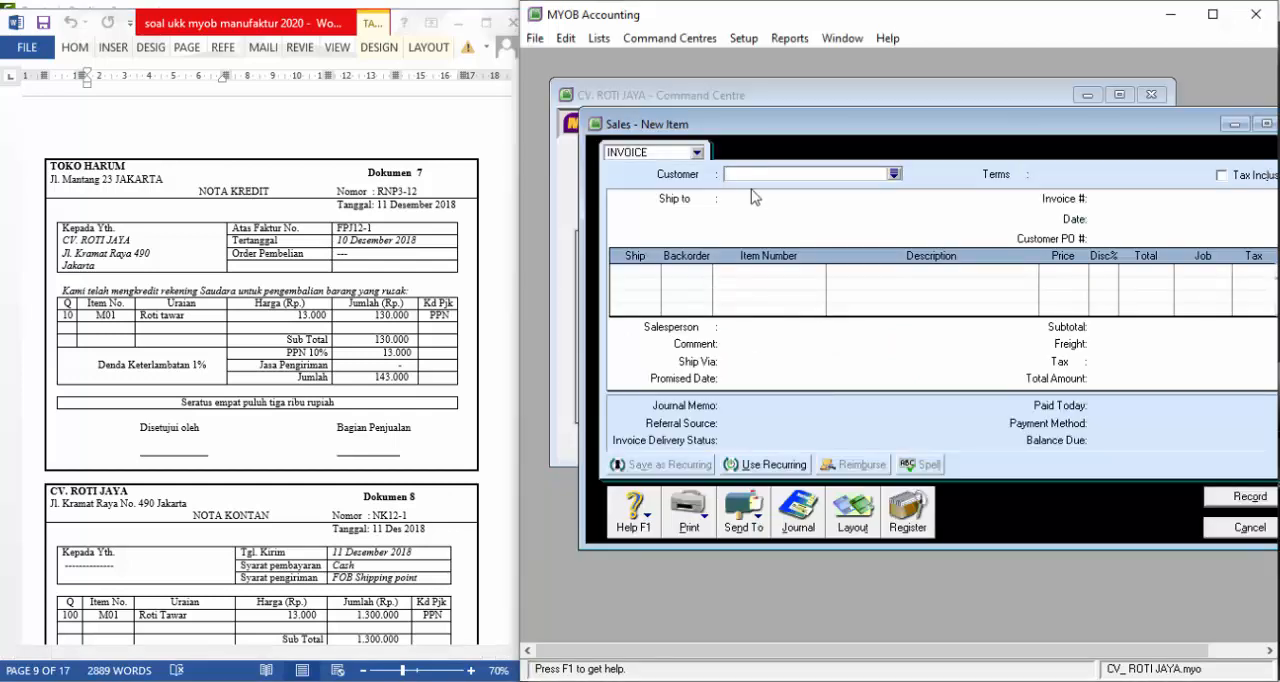
type("TOKO HARUM")
key("Tab")
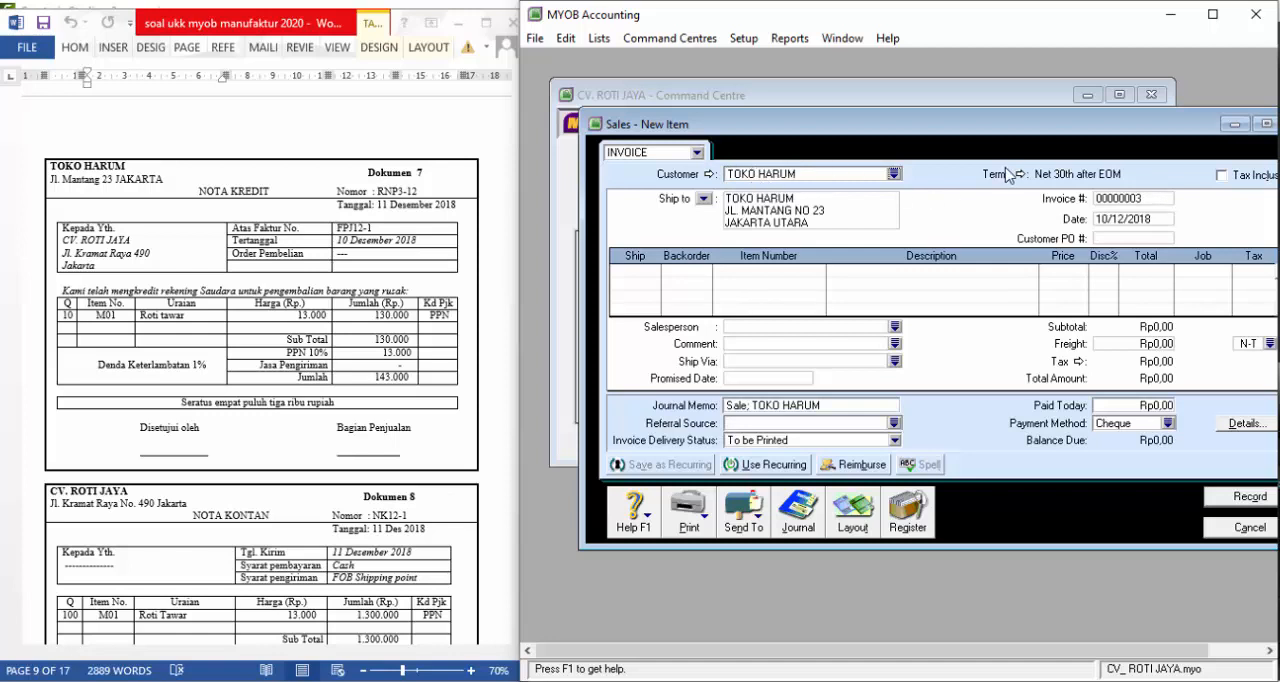
Set TOKO HARUM's credit terms on this sale to In a Given # of Days with 30 balance due days
left_click(1012, 174)
left_click(1012, 226)
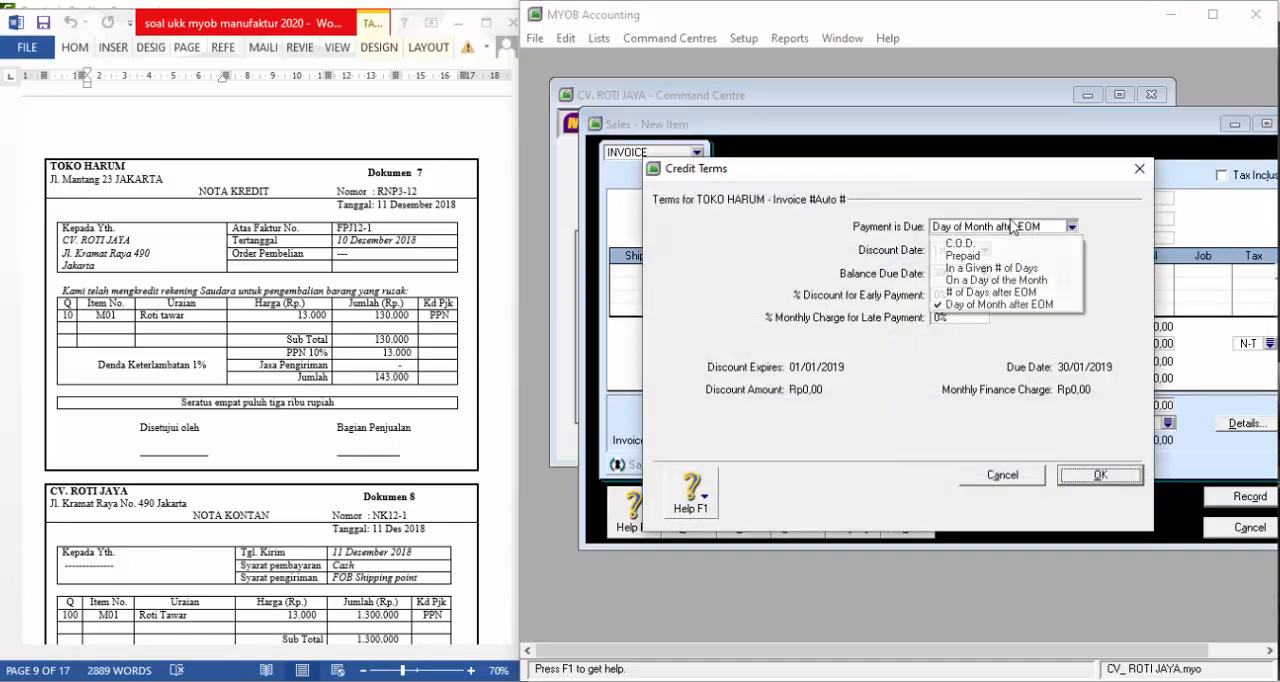
left_click(990, 268)
left_click(957, 275)
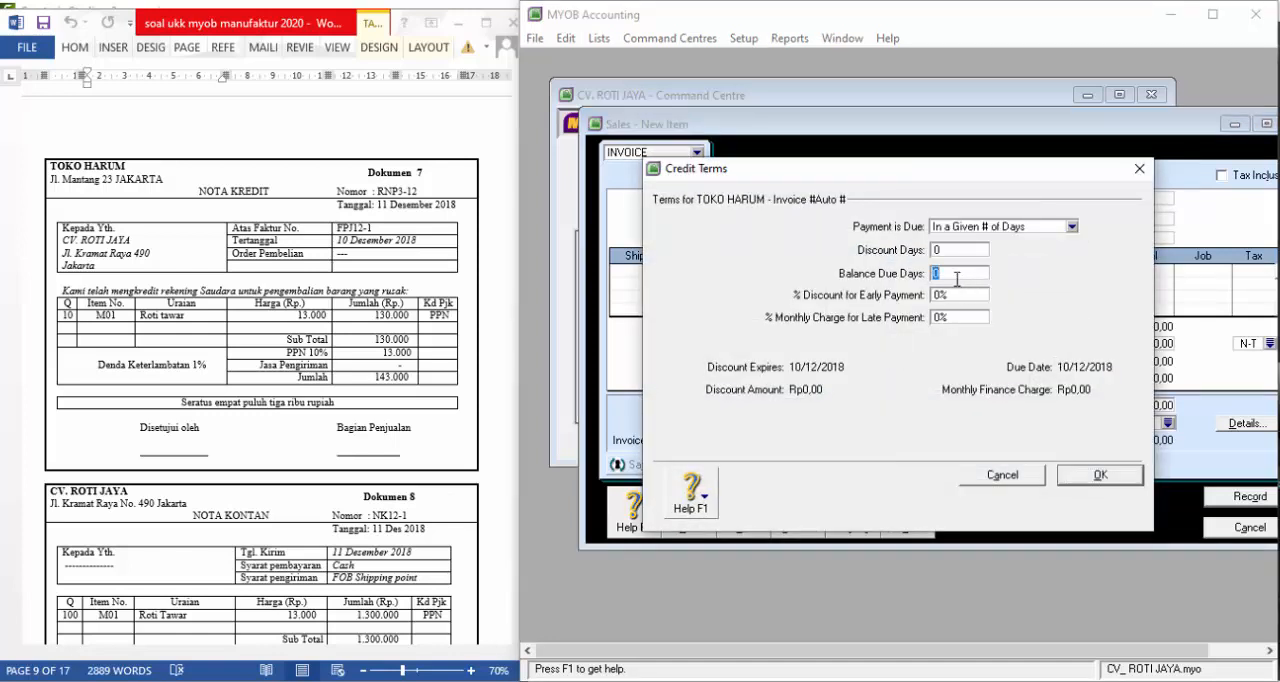
type("30")
key("Tab")
left_click(1100, 475)
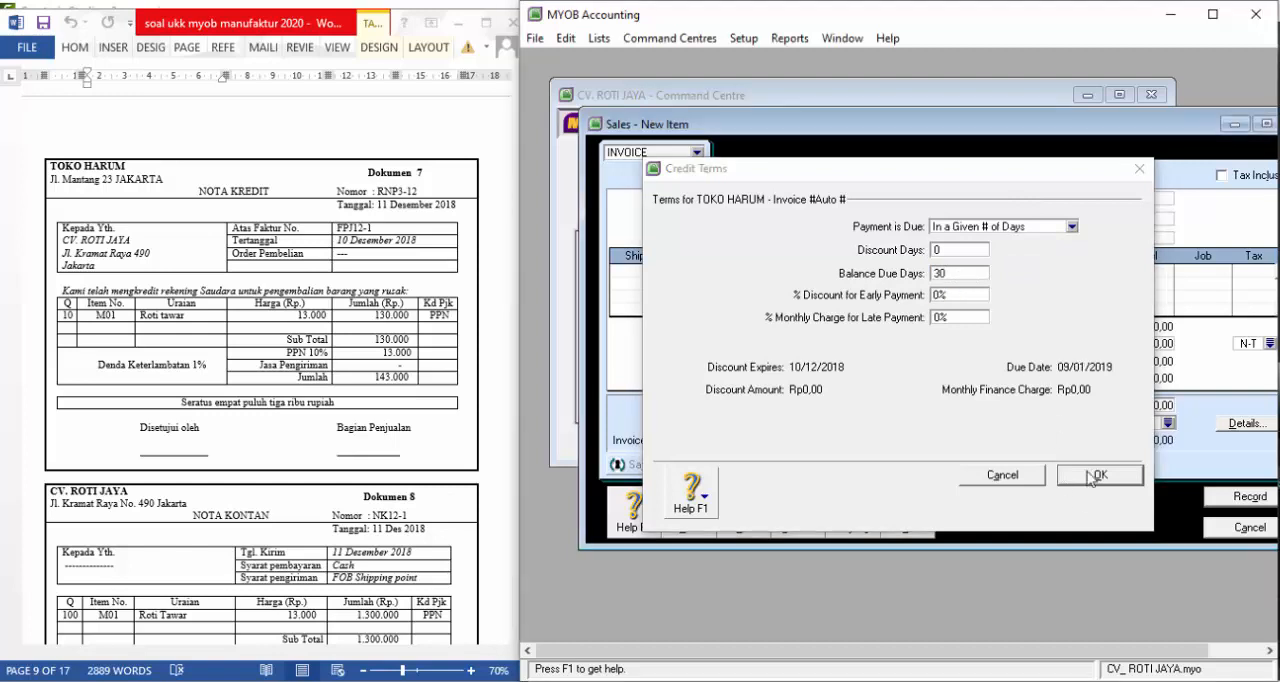
Enter invoice number RNP3-12, date 11/12/2018 and customer PO number "--"
left_click(1128, 198)
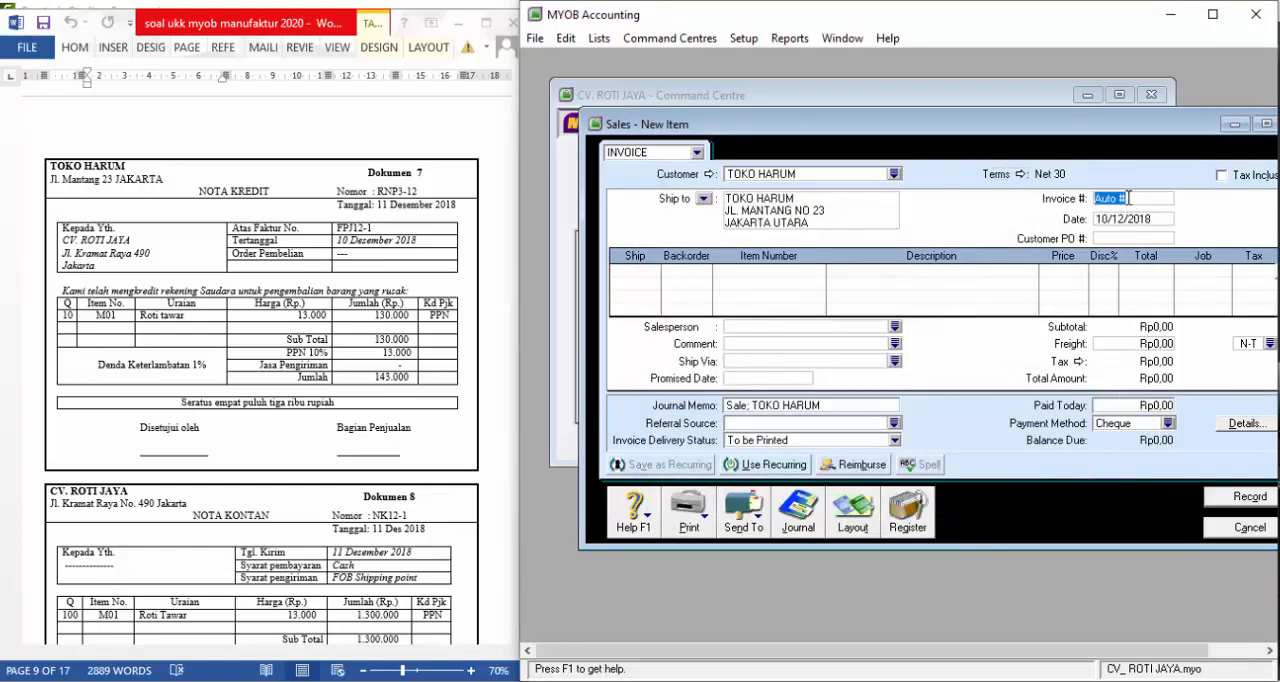
type("RNP3-12")
key("Tab")
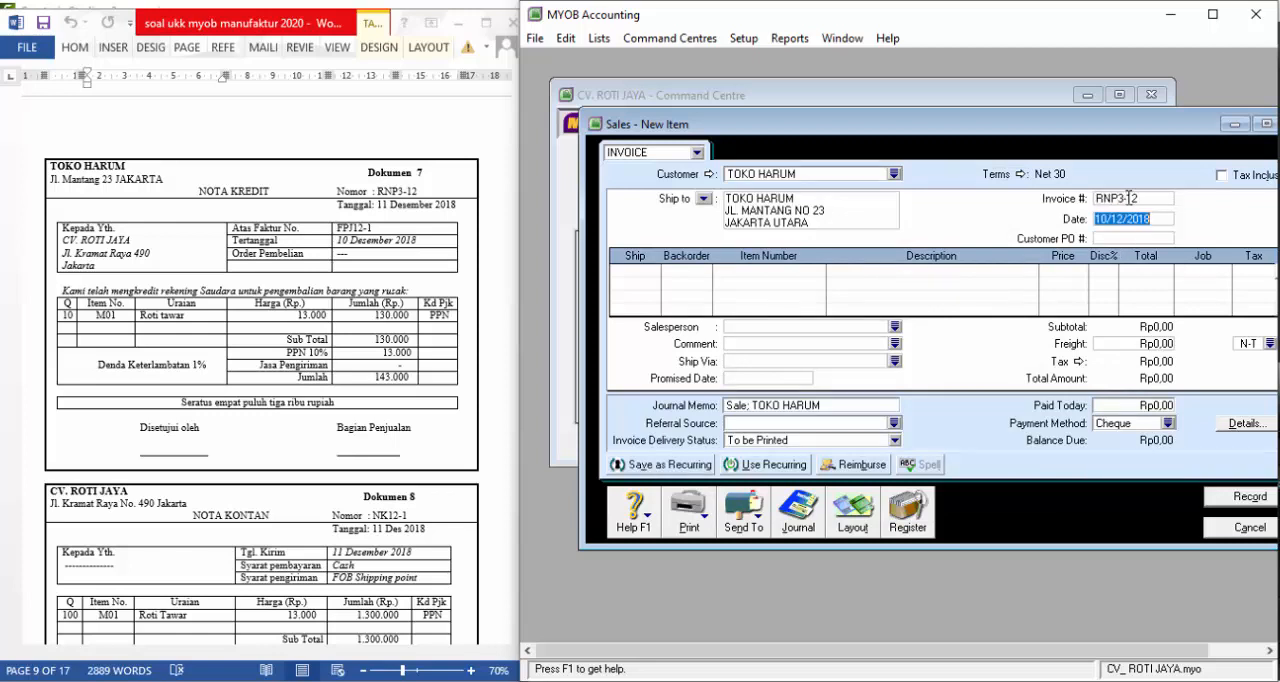
type("1")
key("BackSpace")
key("BackSpace")
key("BackSpace")
type("018")
key("Tab")
type("--")
key("Tab")
key("Tab")
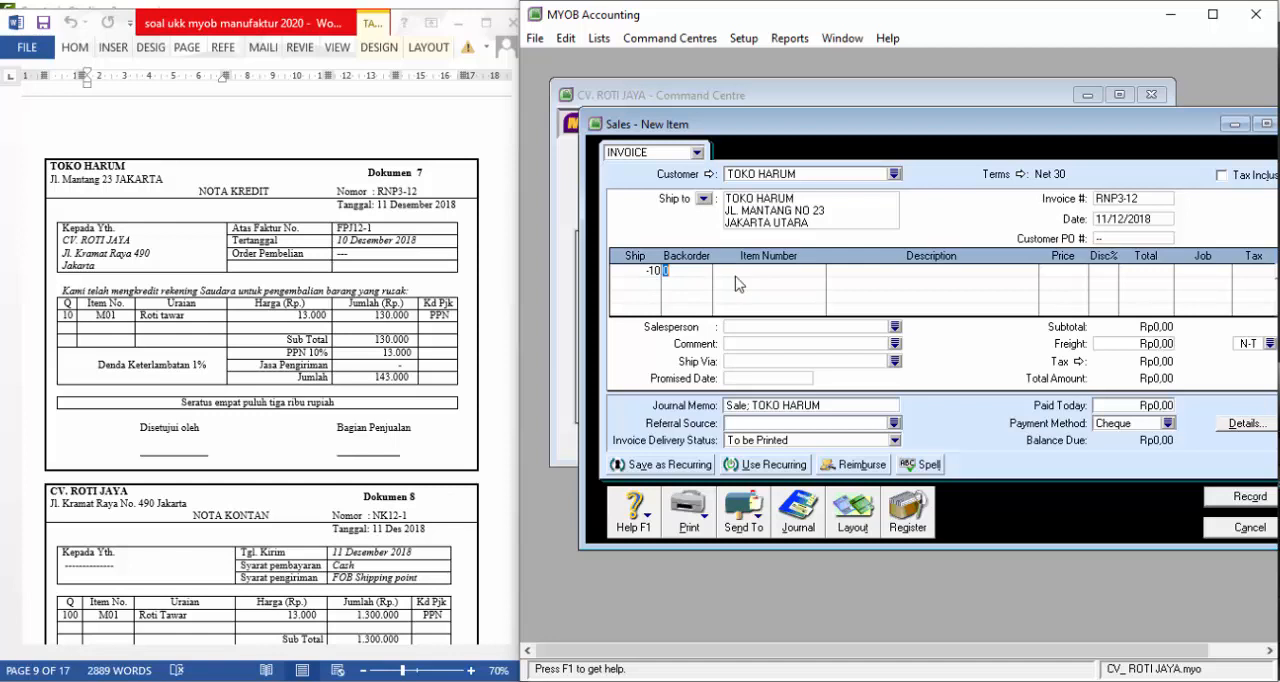
Add a return line for -10 units of M01 ROTI TAWAR at a price of Rp13.000 and record the sale
key("Tab")
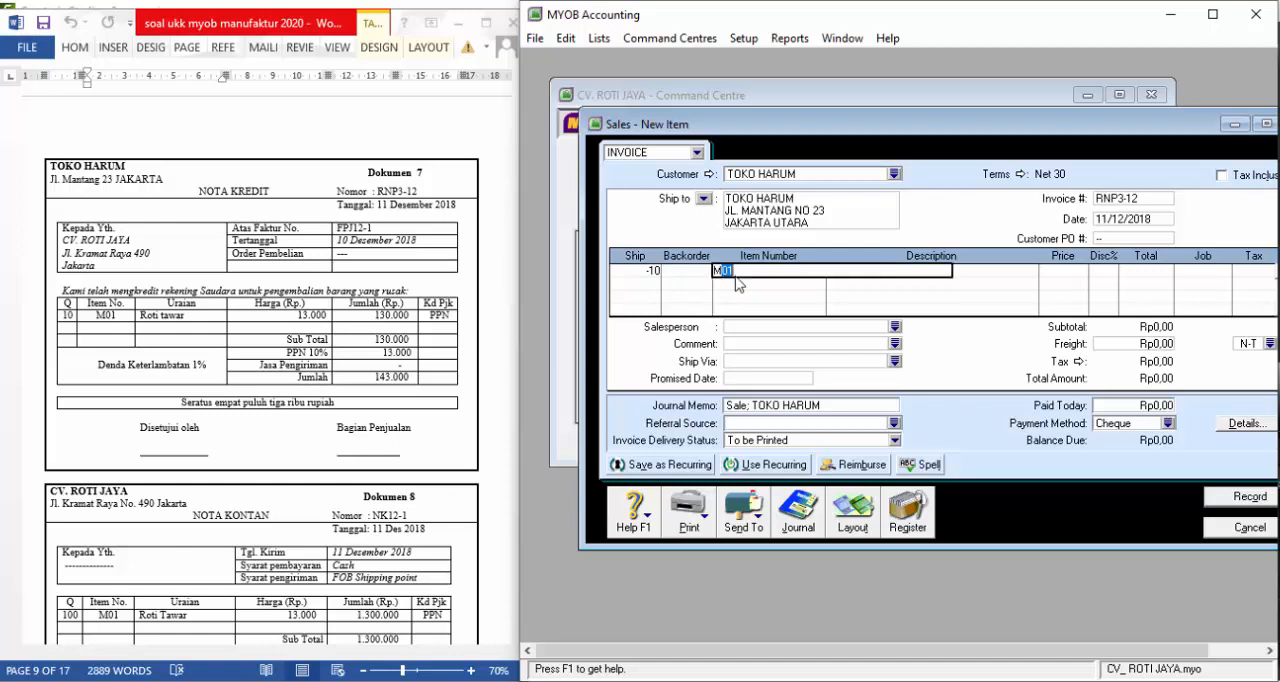
type("M01")
key("Tab")
key("Tab")
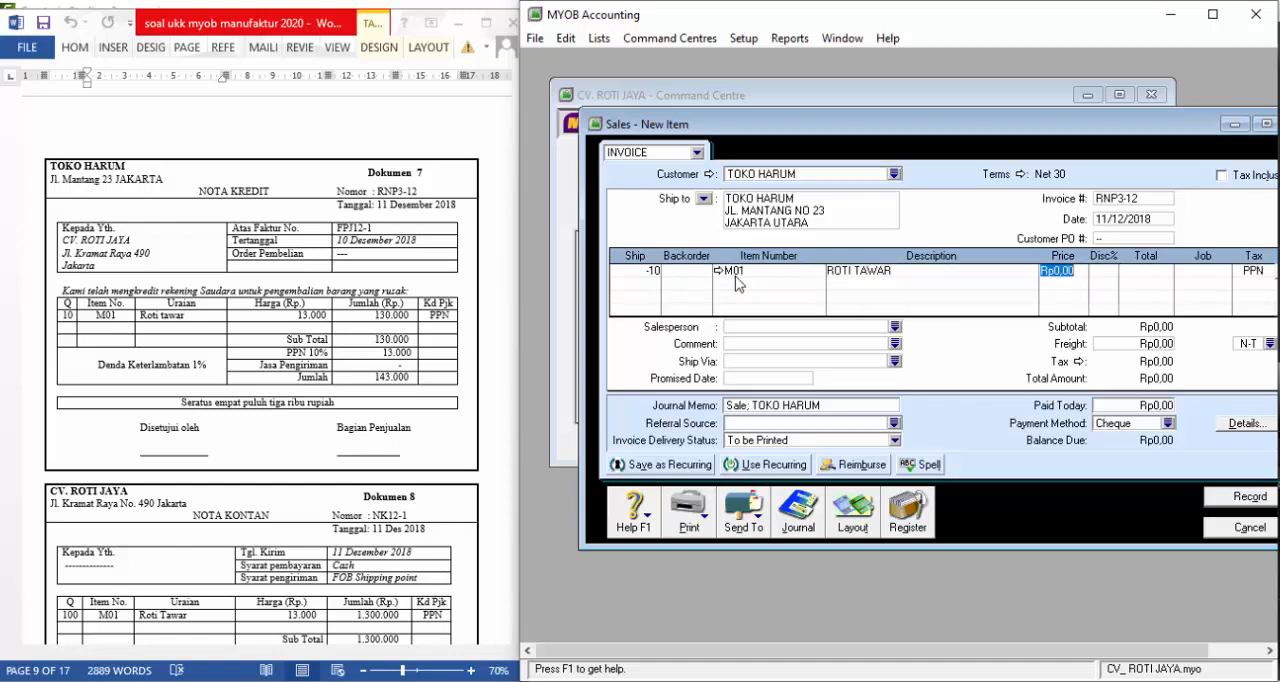
type("13.00")
key("Tab")
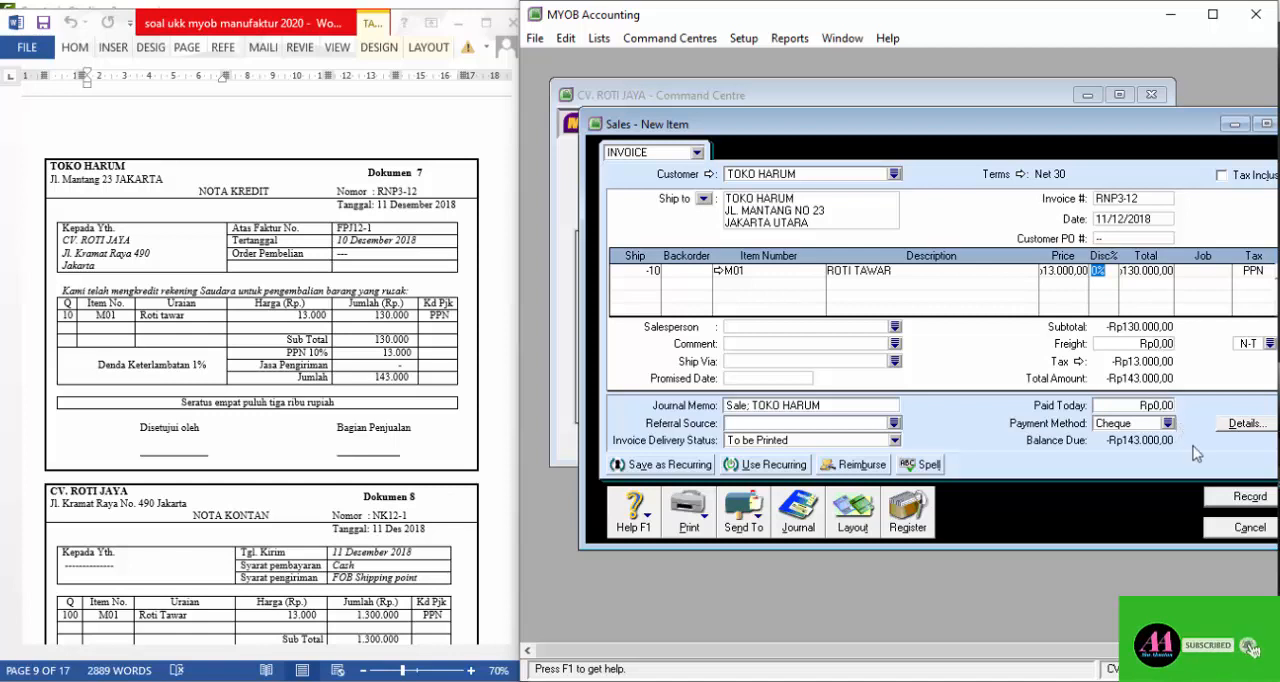
left_click(1230, 500)
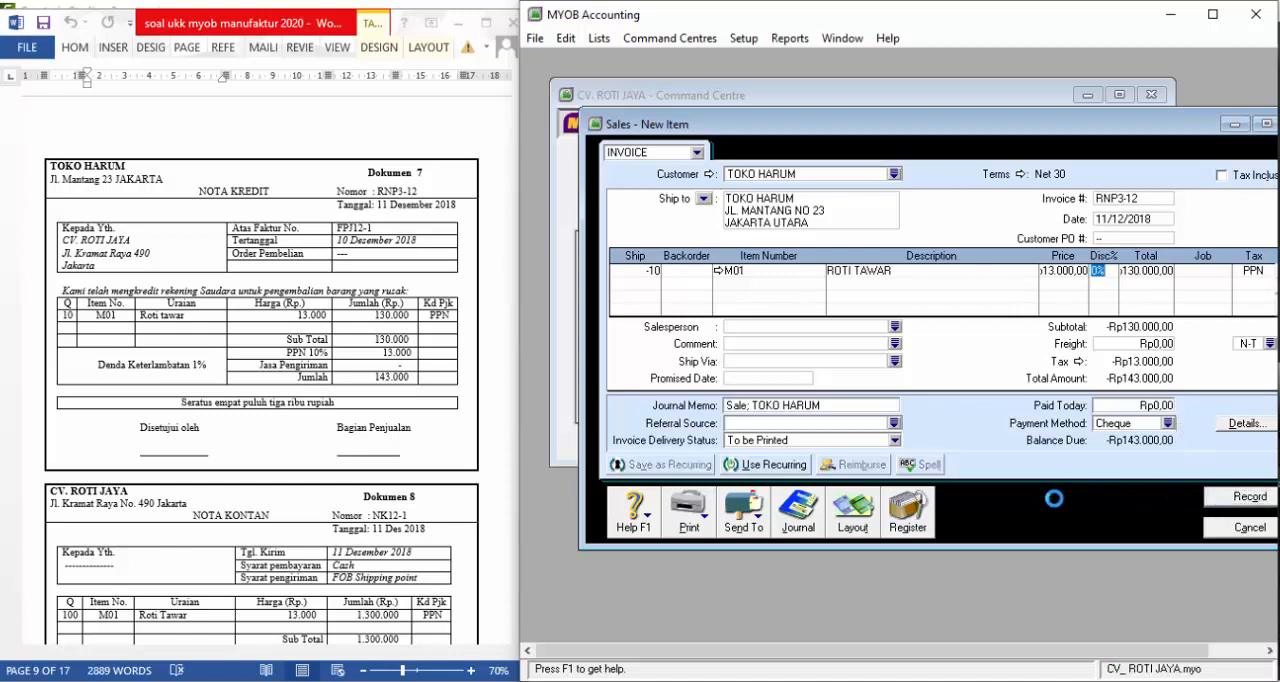
Open the sales register and list all sales dated from 01/08/2018
left_click(906, 515)
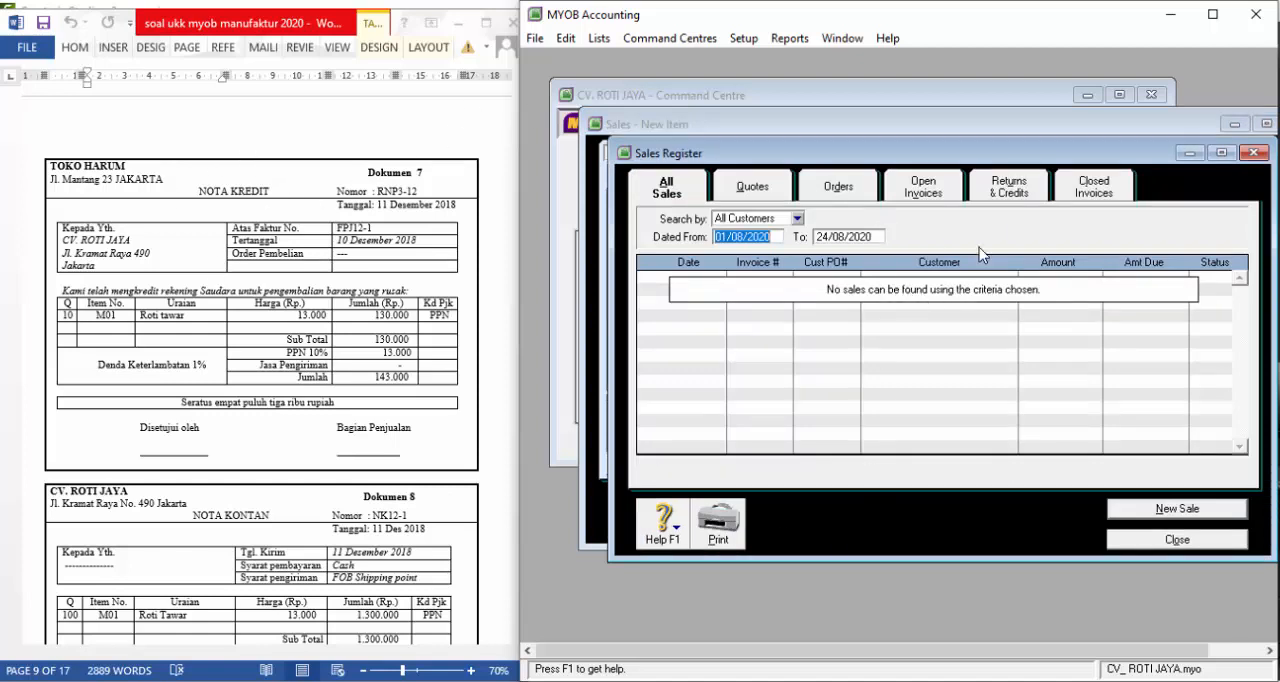
left_click(766, 236)
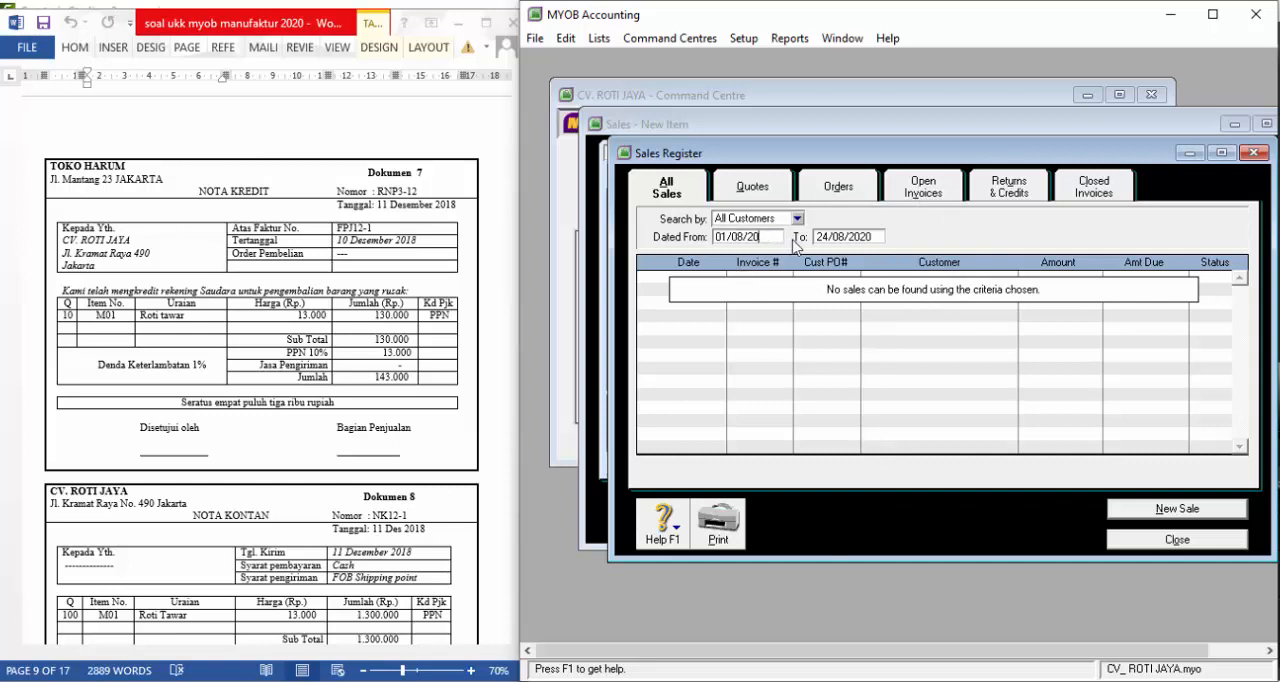
key("Tab")
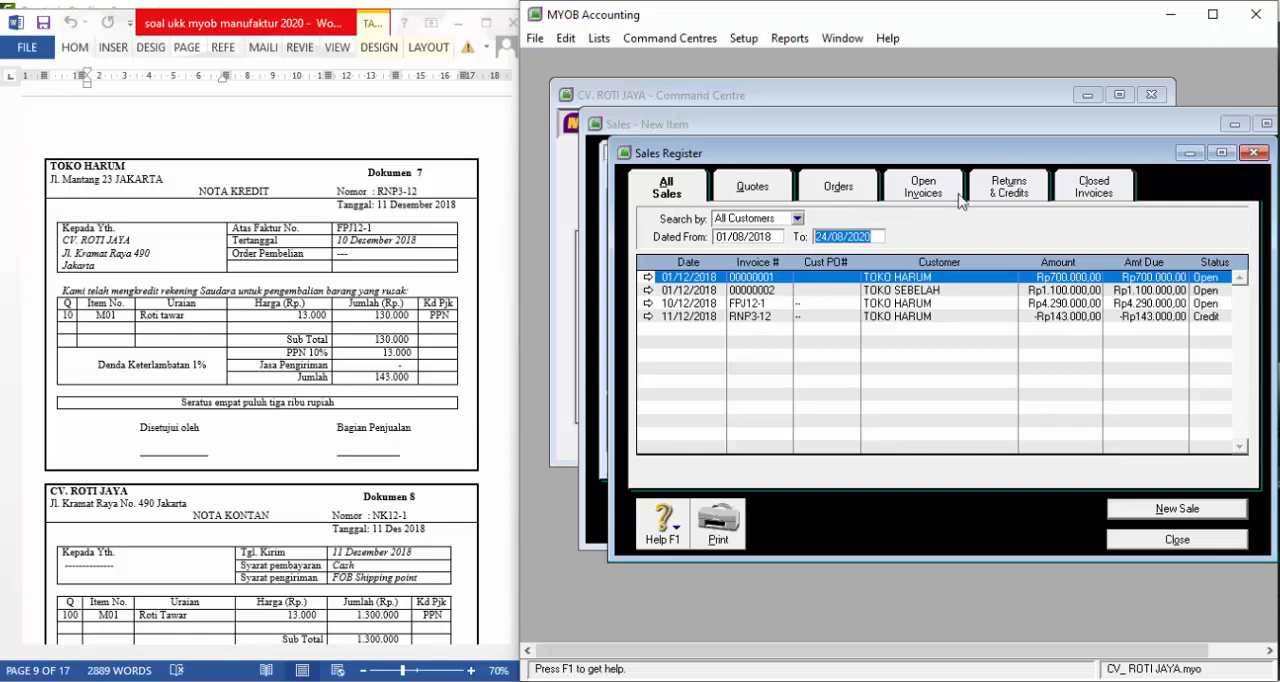
Start applying TOKO HARUM's returned-goods credit to a sale, with ID RNP3-12 and date 11/12/2018
left_click(1008, 190)
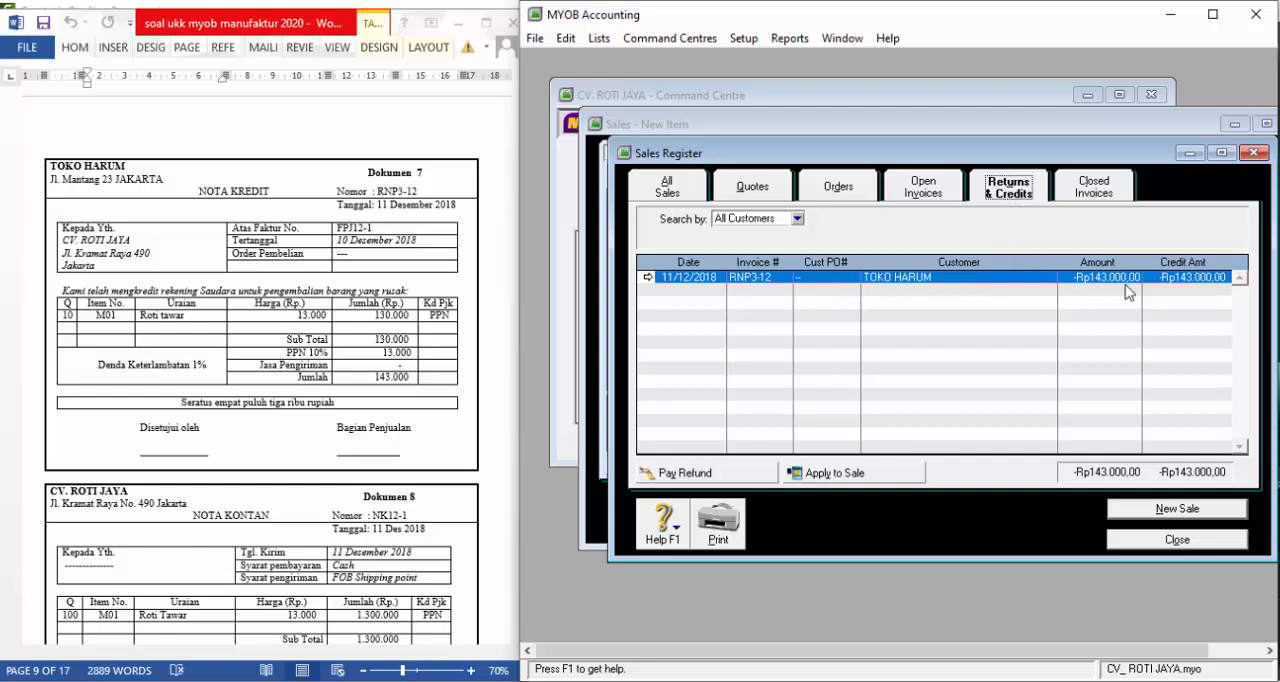
left_click(862, 476)
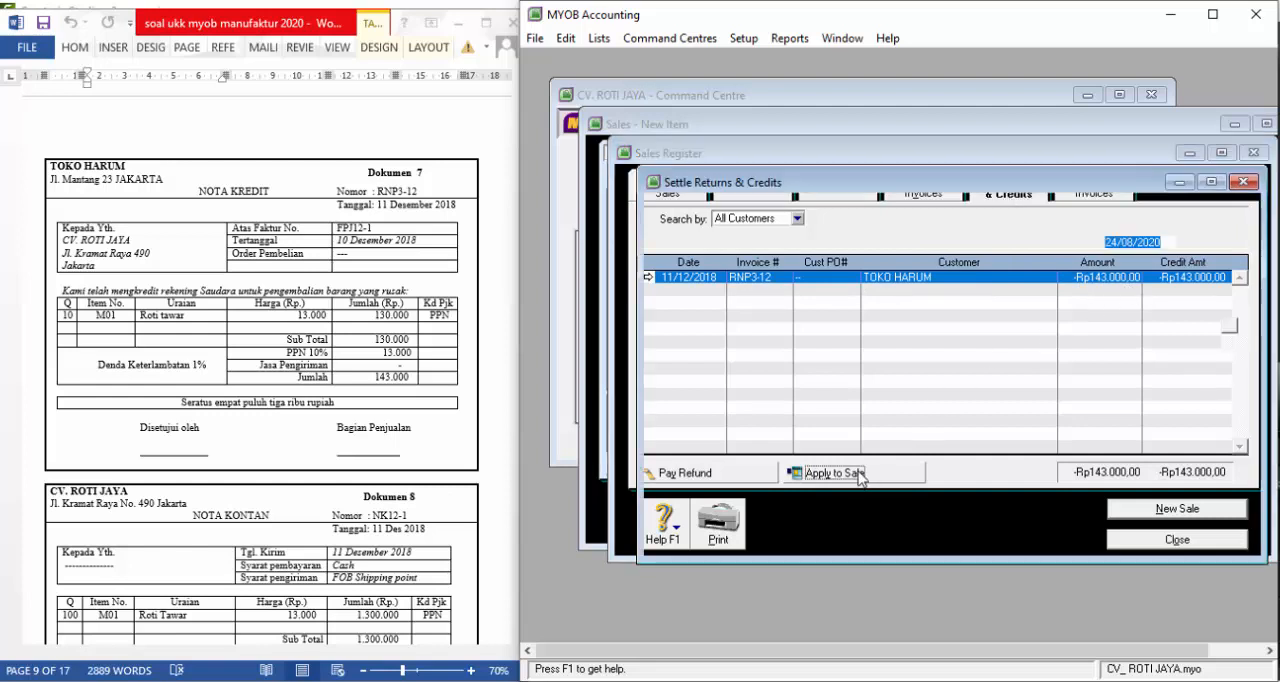
left_click(1148, 221)
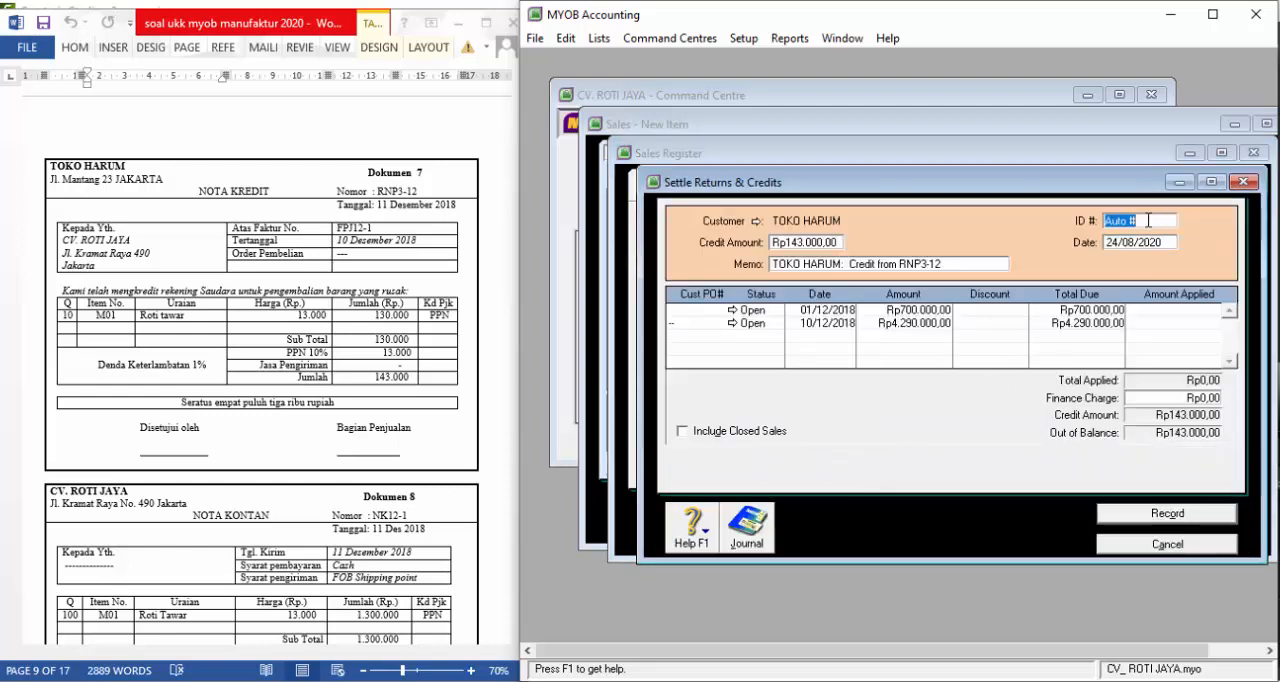
type("RNP3-12")
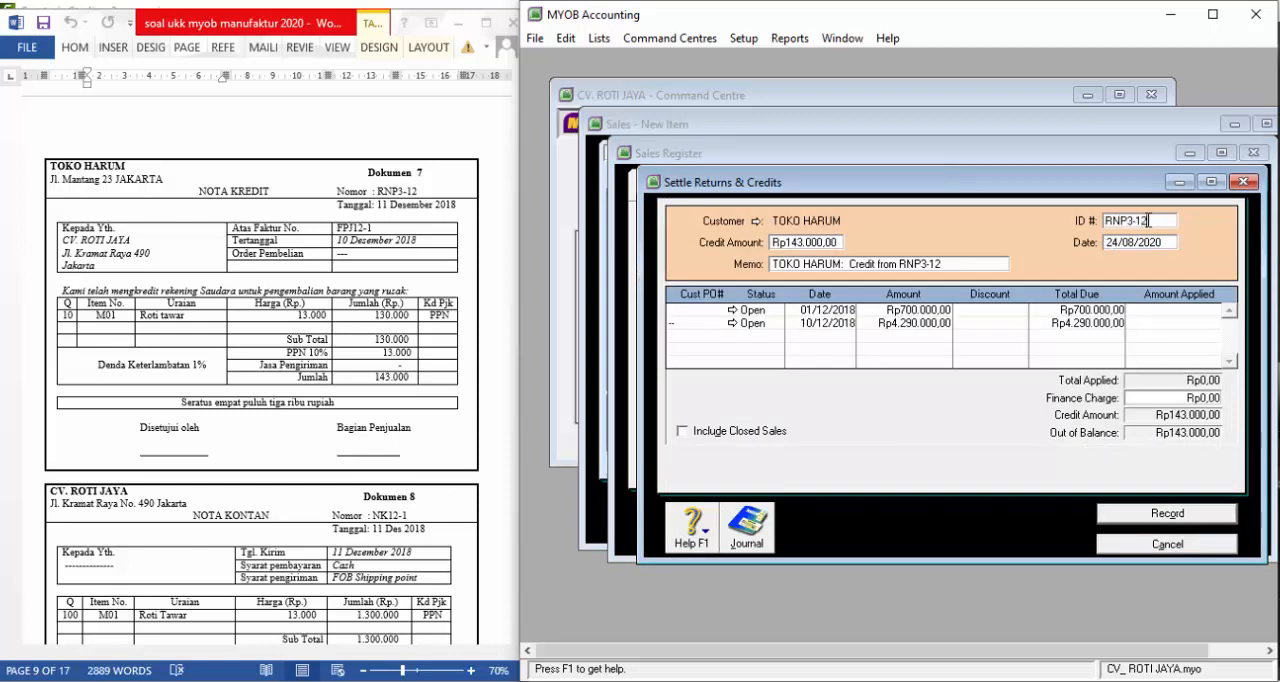
key("Tab")
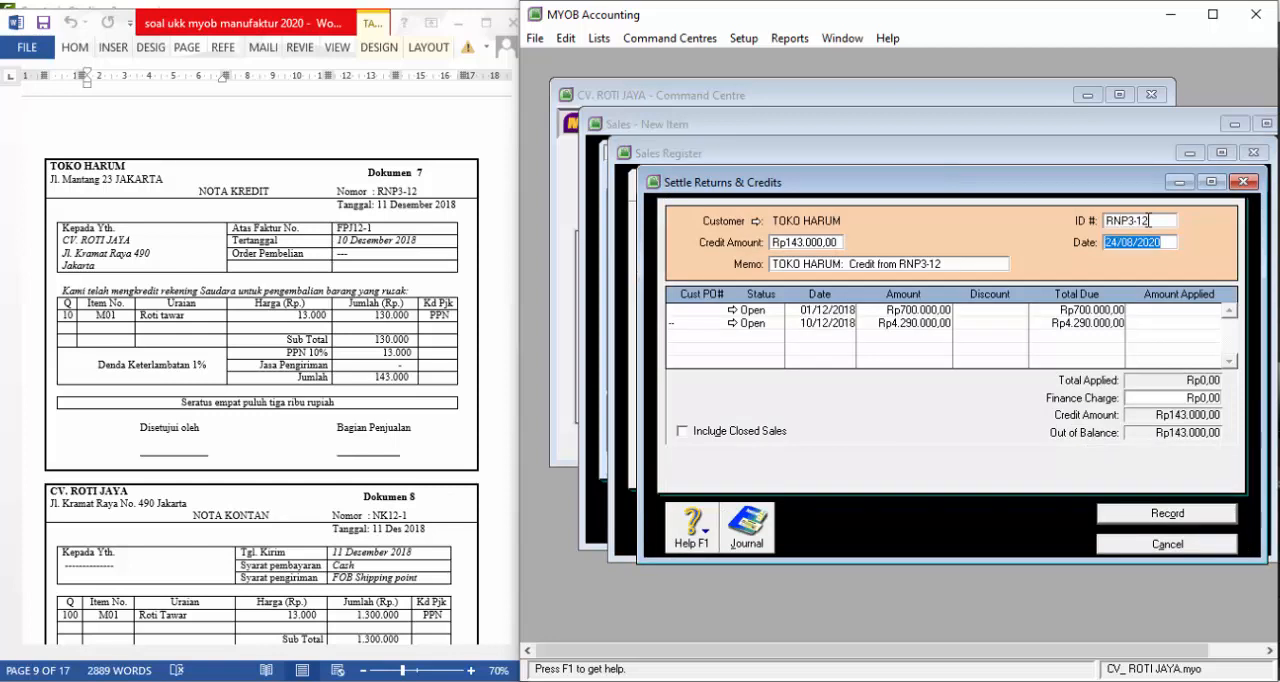
type("11/12/2018")
key("Tab")
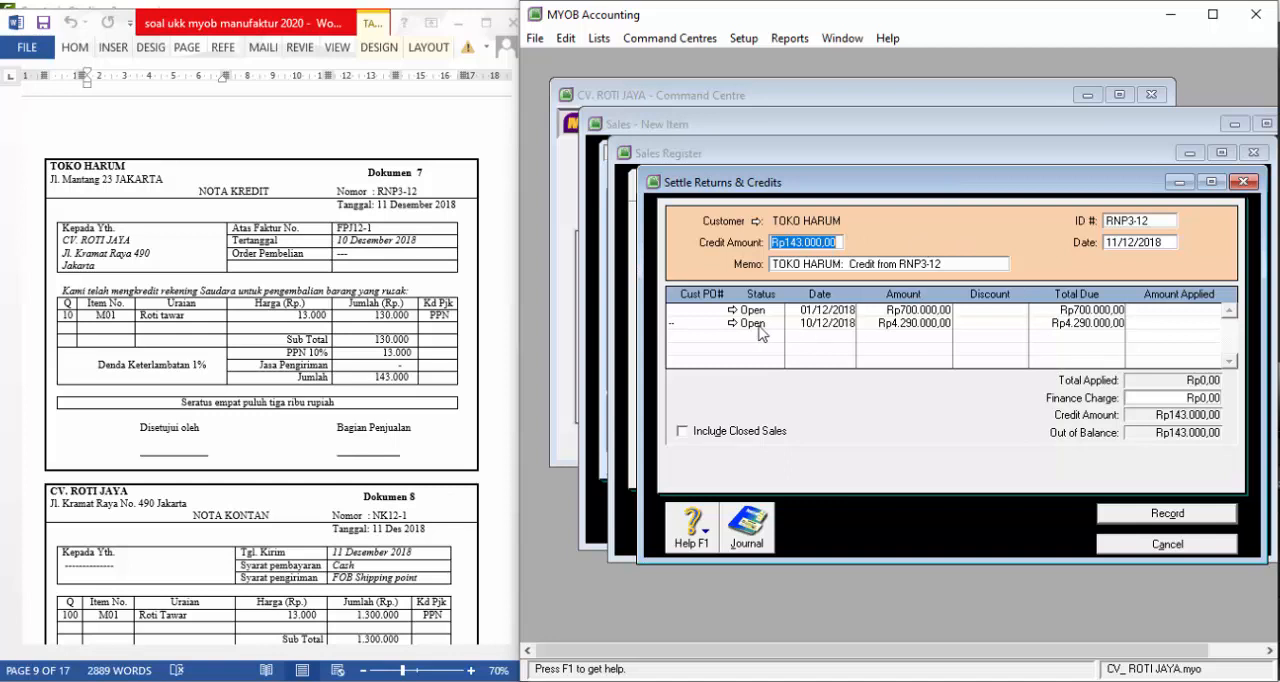
Apply the Rp143.000 credit to the open sale dated 10/12/2018 and record the settlement
left_click(1171, 322)
key("Tab")
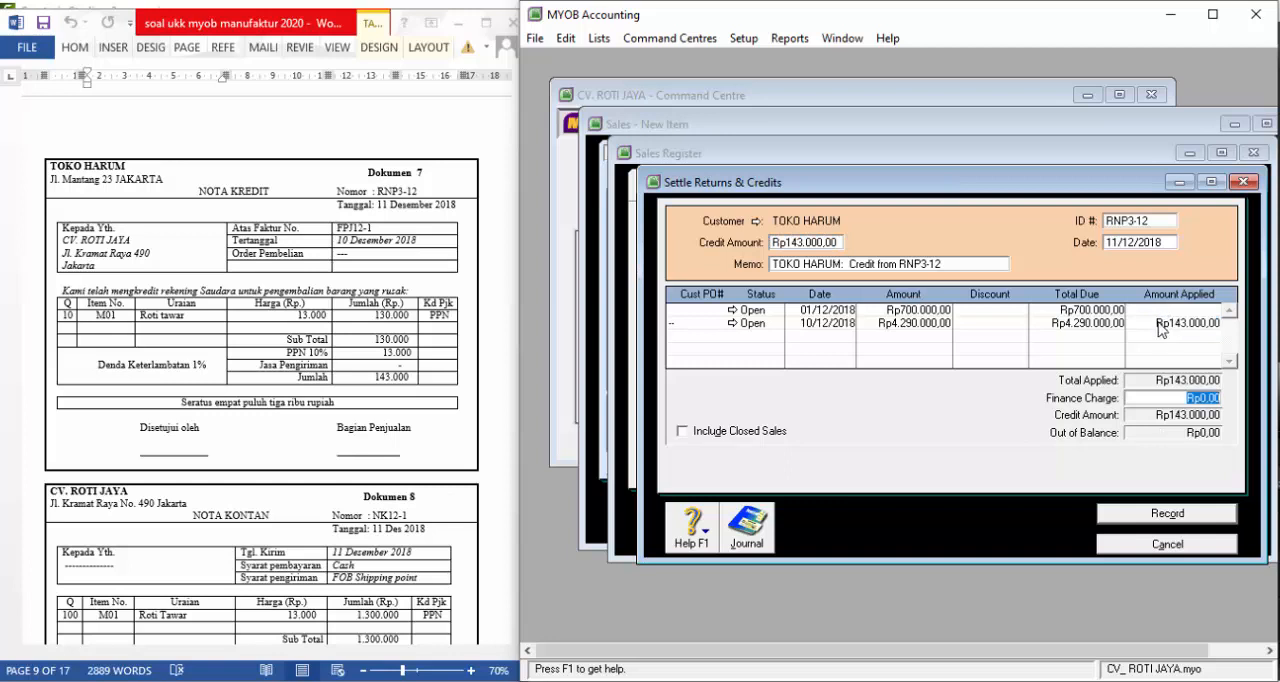
left_click(1168, 514)
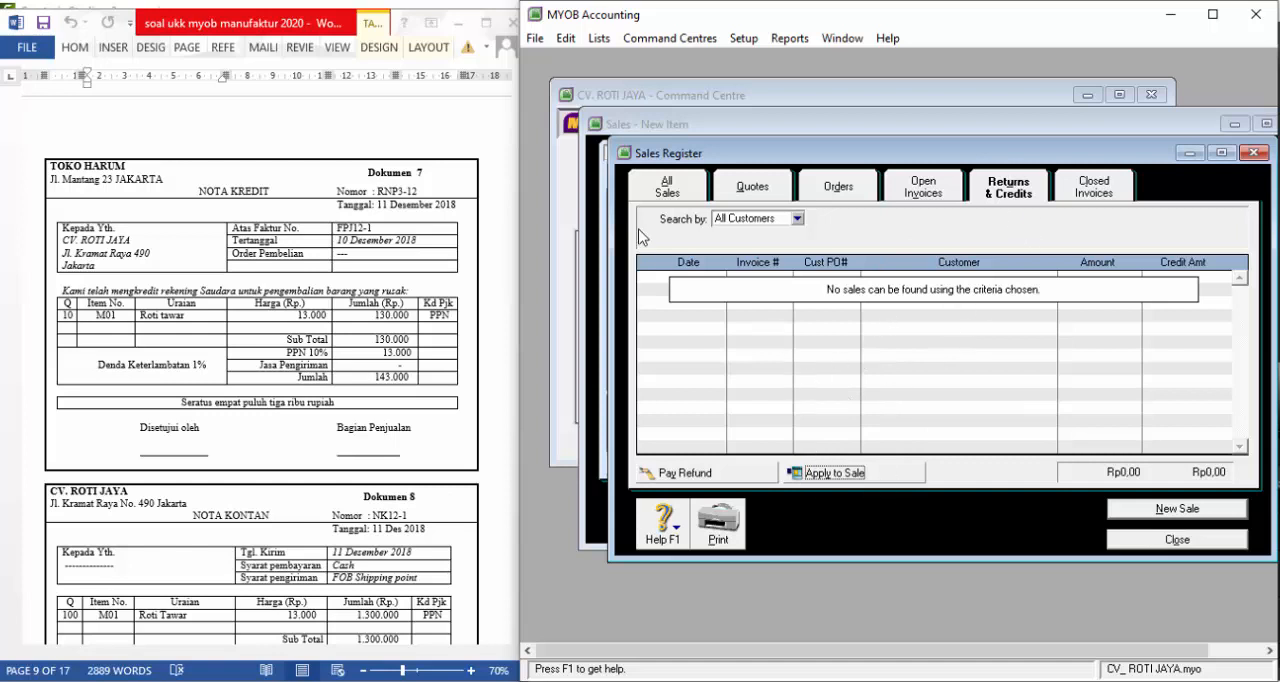
Check the invoice statuses in the list of all sales, and close the register and the sales window
left_click(672, 194)
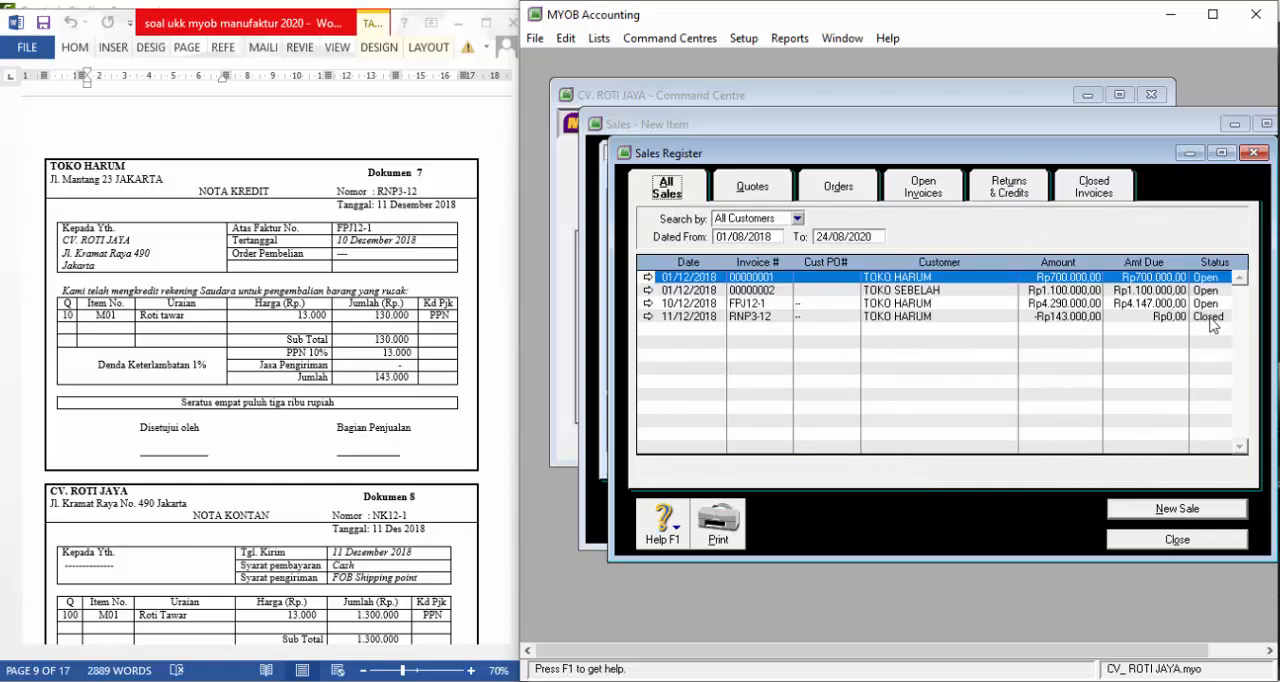
left_click(1178, 540)
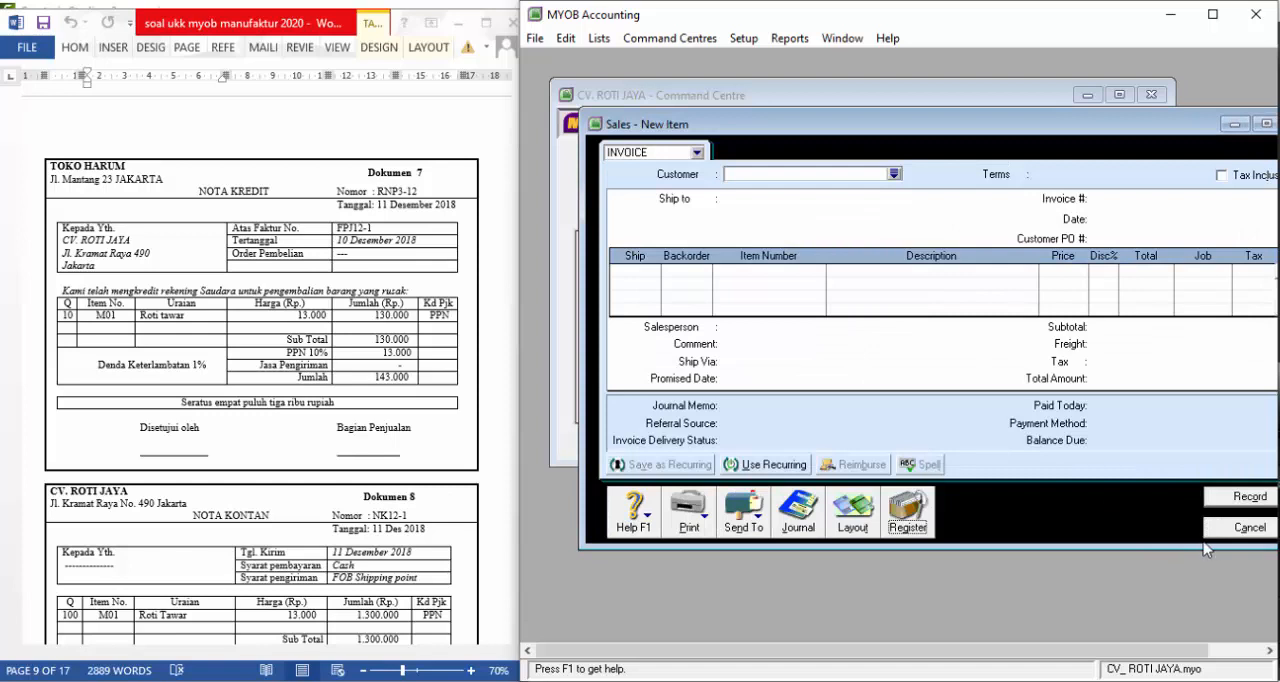
left_click(1245, 545)
Bring Dokumen 8 into view and start a new sales invoice, quick-adding PENJUALAN TUNAI as its customer
left_click(335, 436)
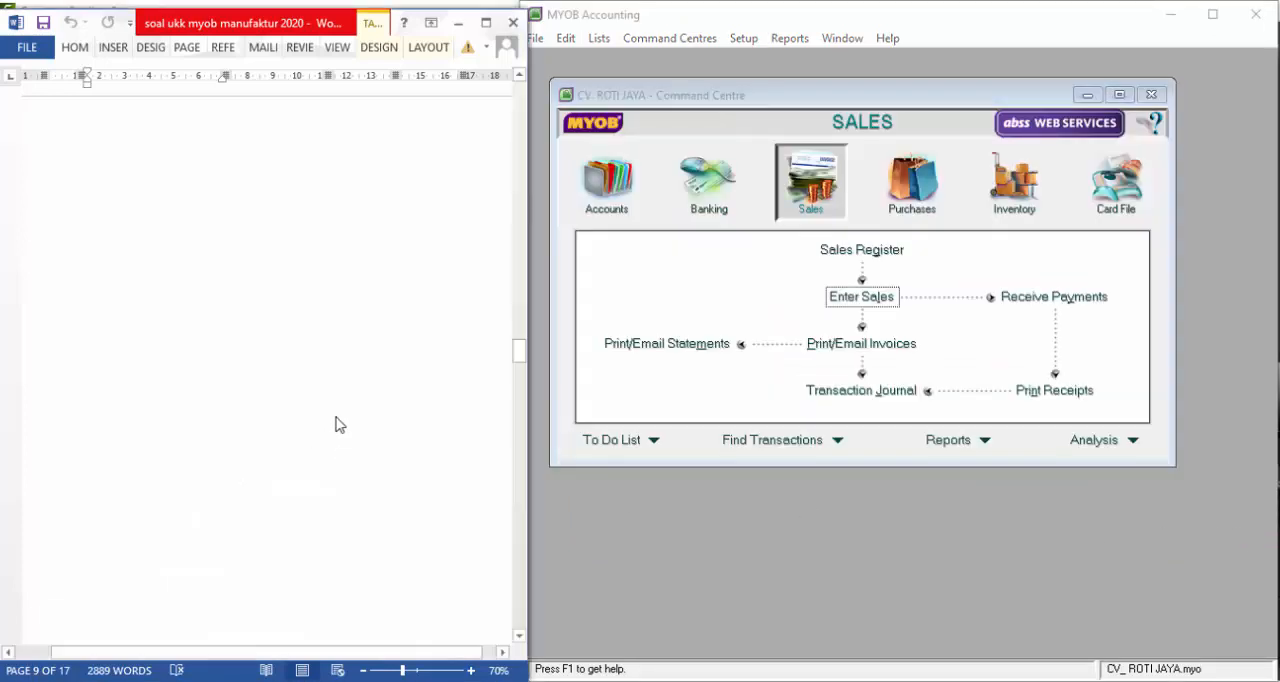
scroll(336, 430, "down", 3)
scroll(336, 421, "down", 3)
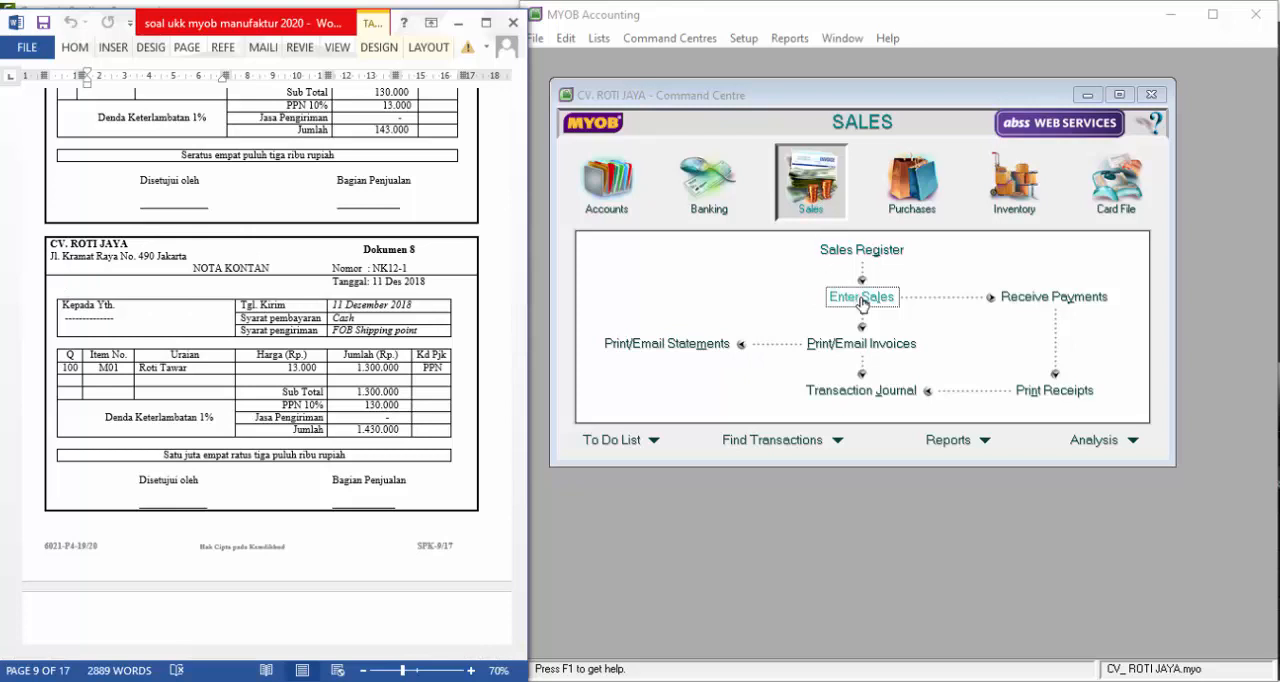
left_click(862, 304)
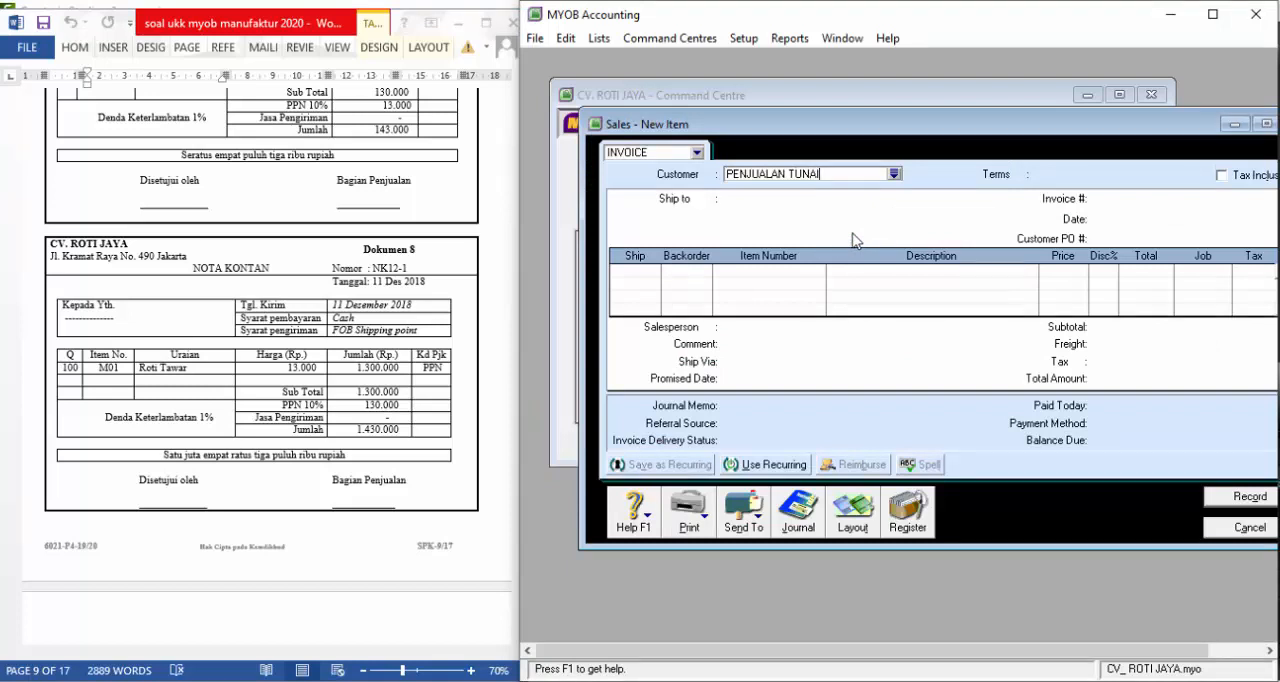
key("Tab")
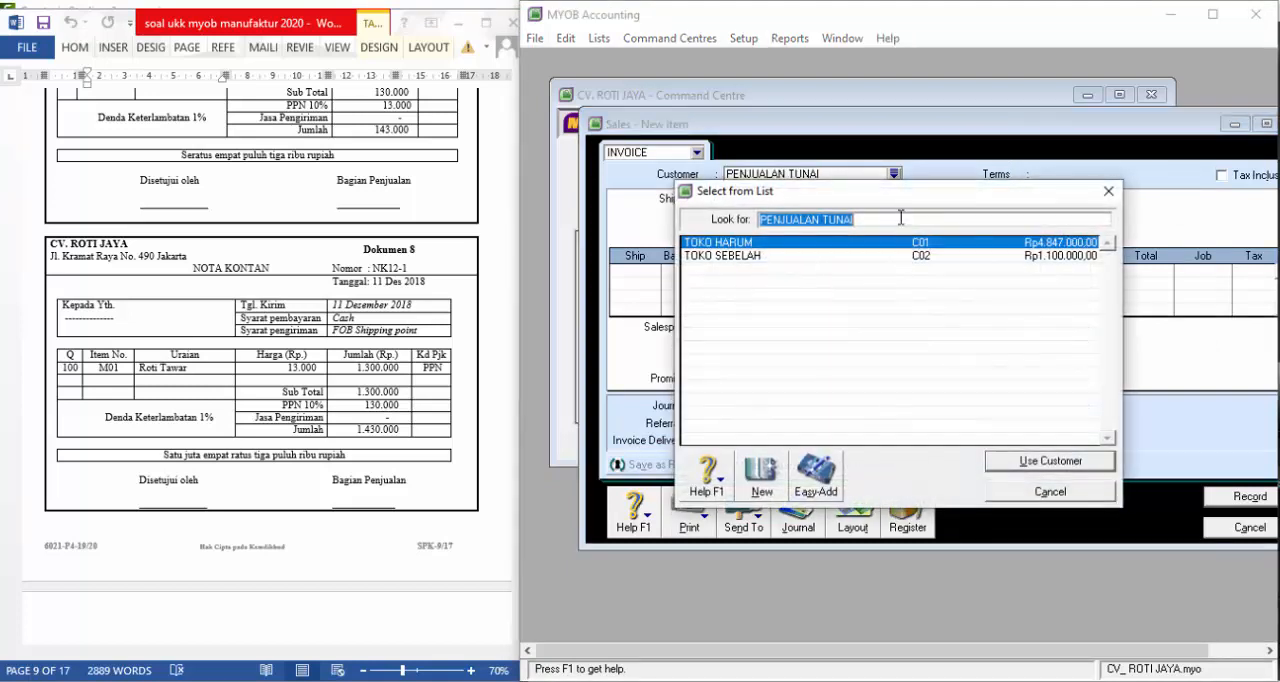
left_click(825, 485)
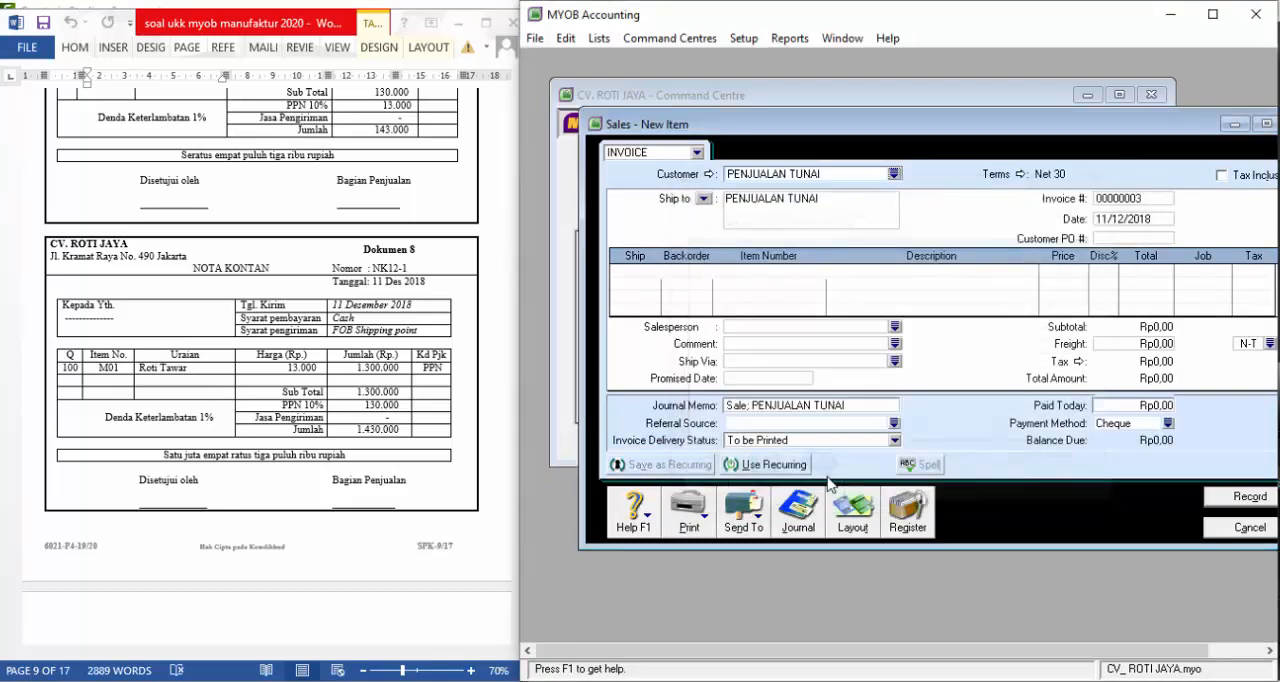
Set the credit terms of the PENJUALAN TUNAI invoice to C.O.D
left_click(1021, 174)
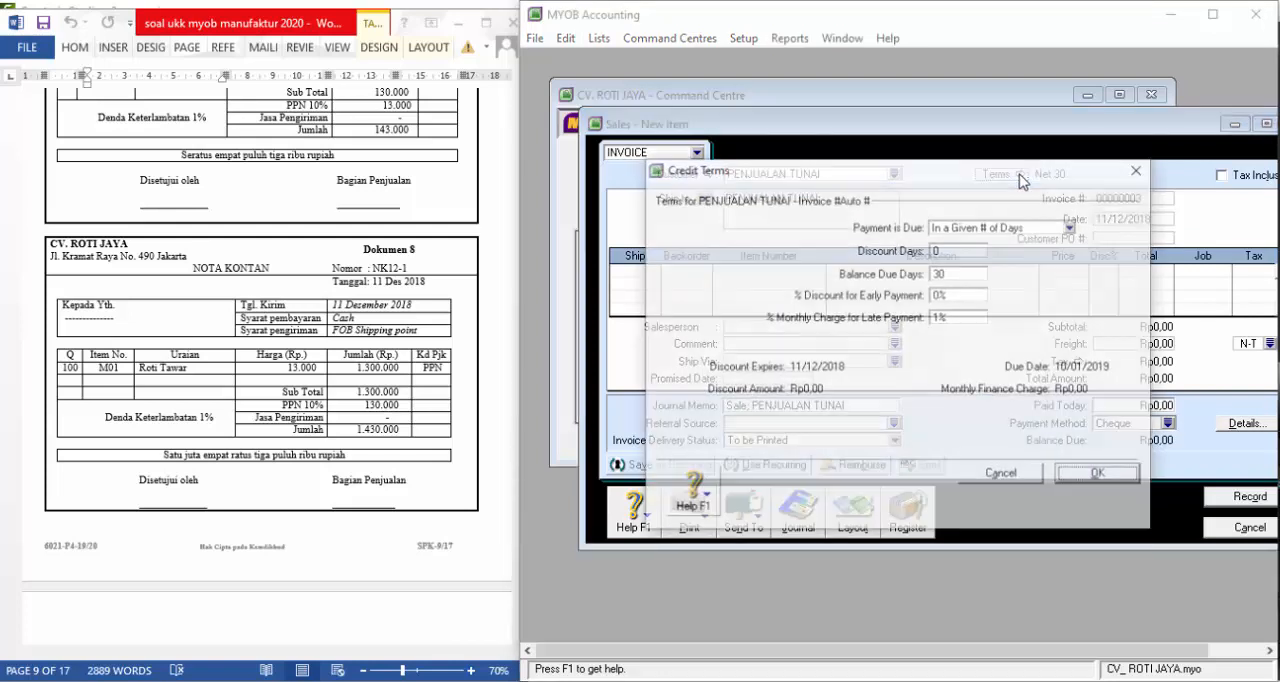
left_click(1002, 226)
left_click(978, 242)
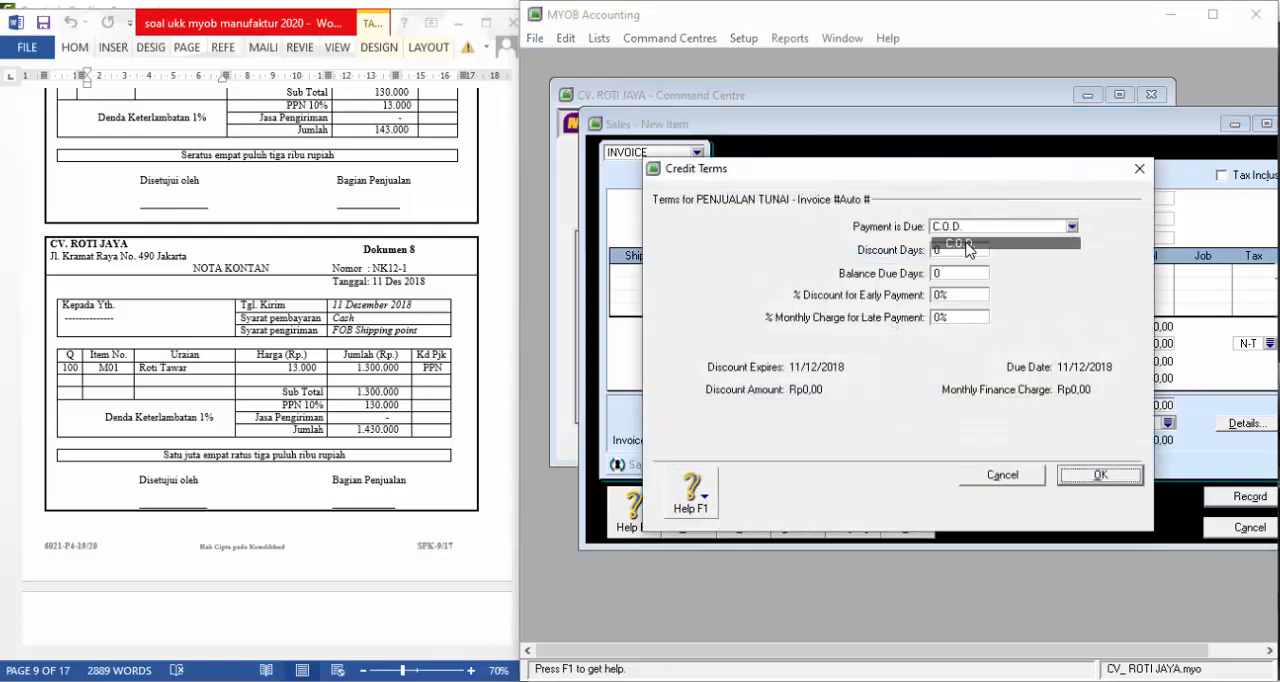
left_click(1088, 476)
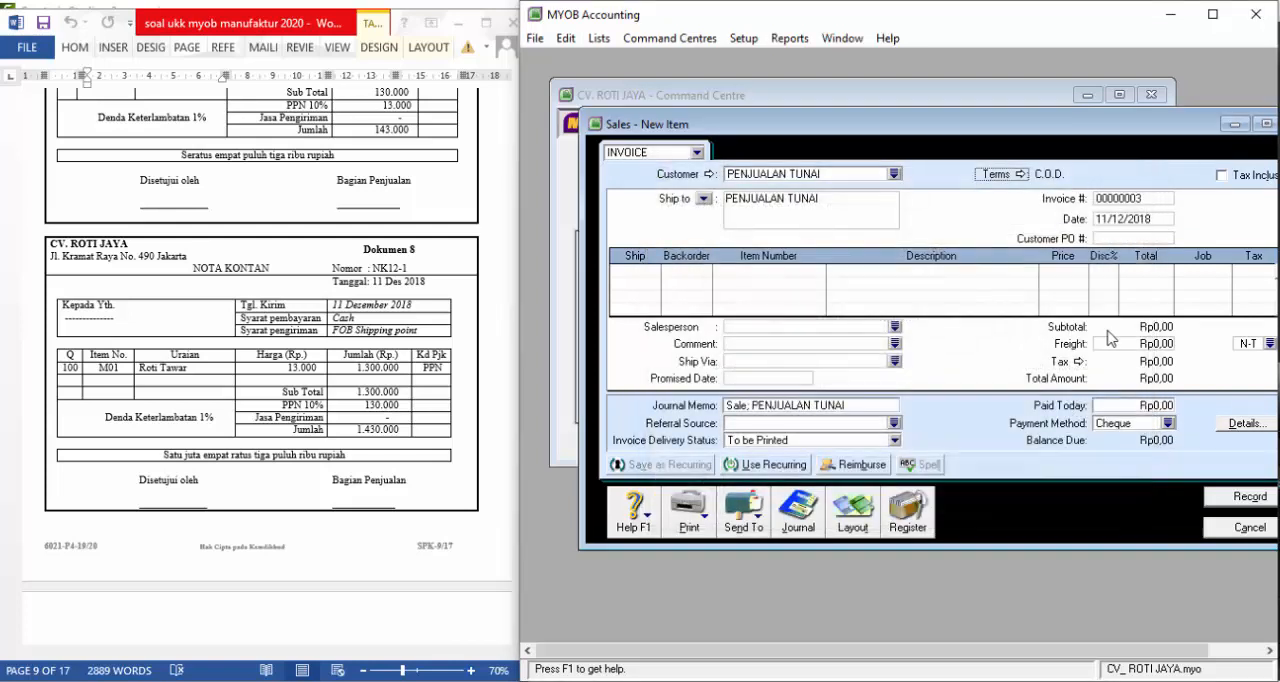
Number the cash sale invoice nk12-1, keep the date 11/12/2018 and enter "-" as the customer PO
left_click(1143, 199)
type("nk1")
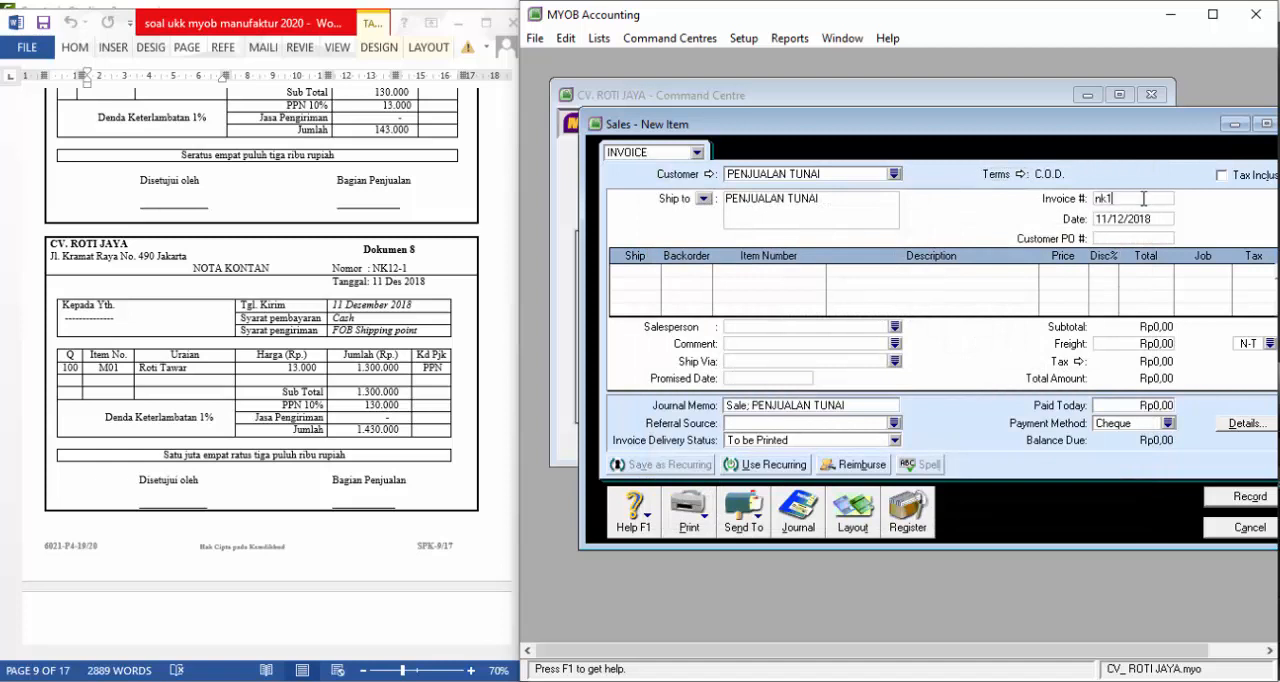
type("2-1")
key("Tab")
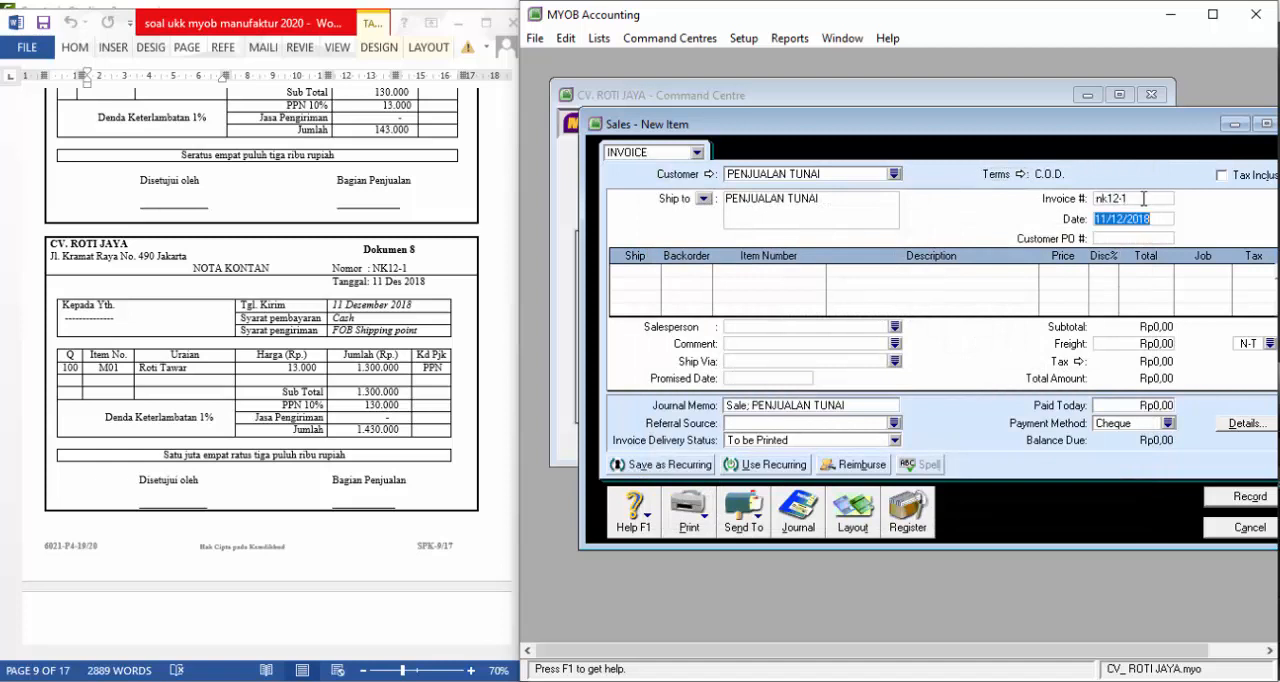
key("Tab")
key("Tab")
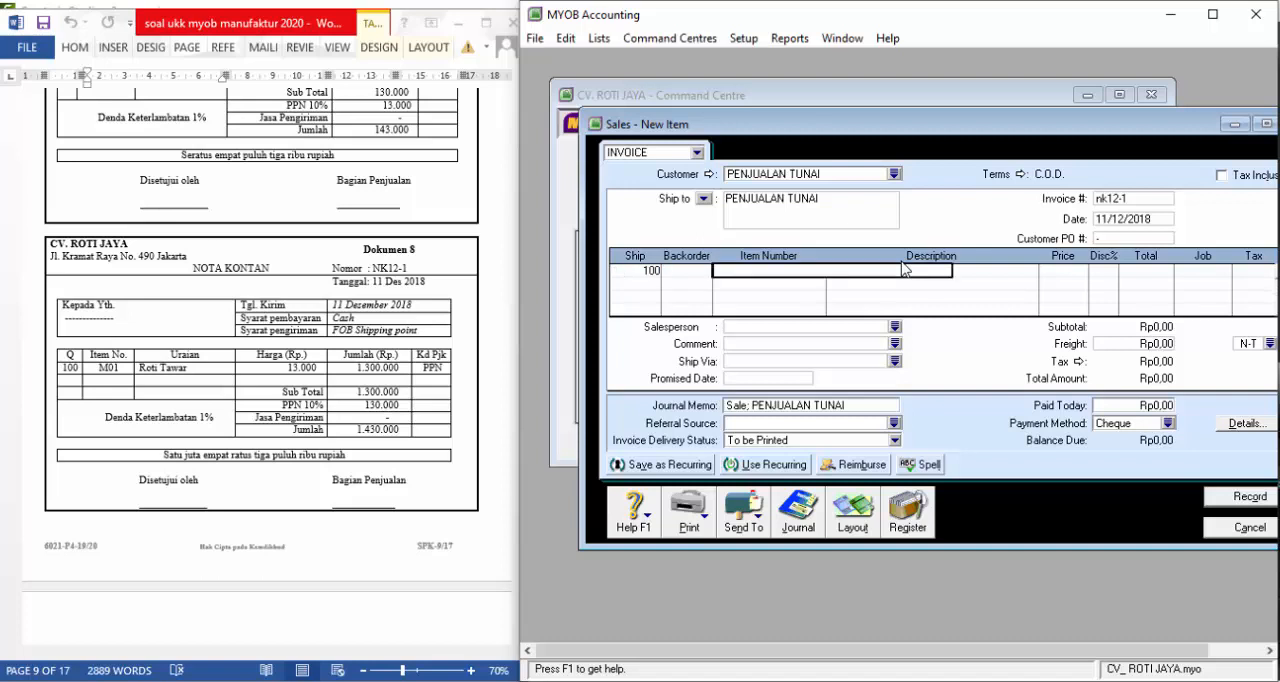
Fill the invoice line for 100 units with item M01 at a price of 13.000
type("M01")
key("Tab")
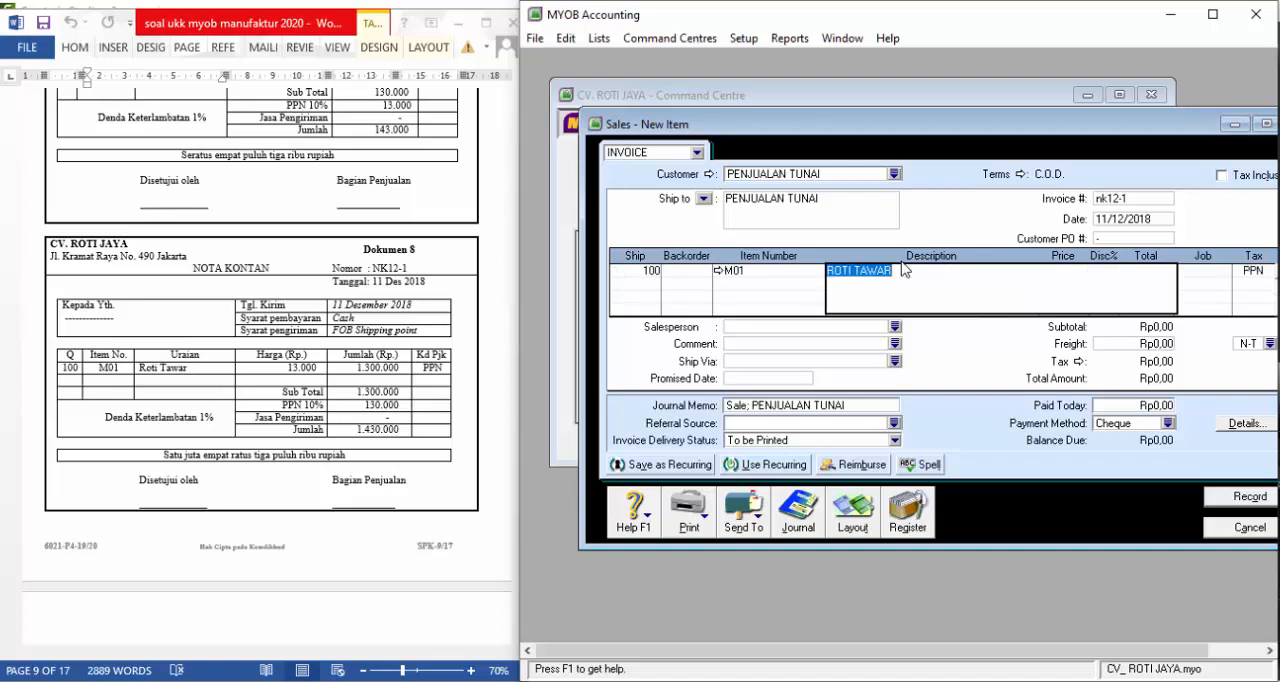
key("Tab")
type("1")
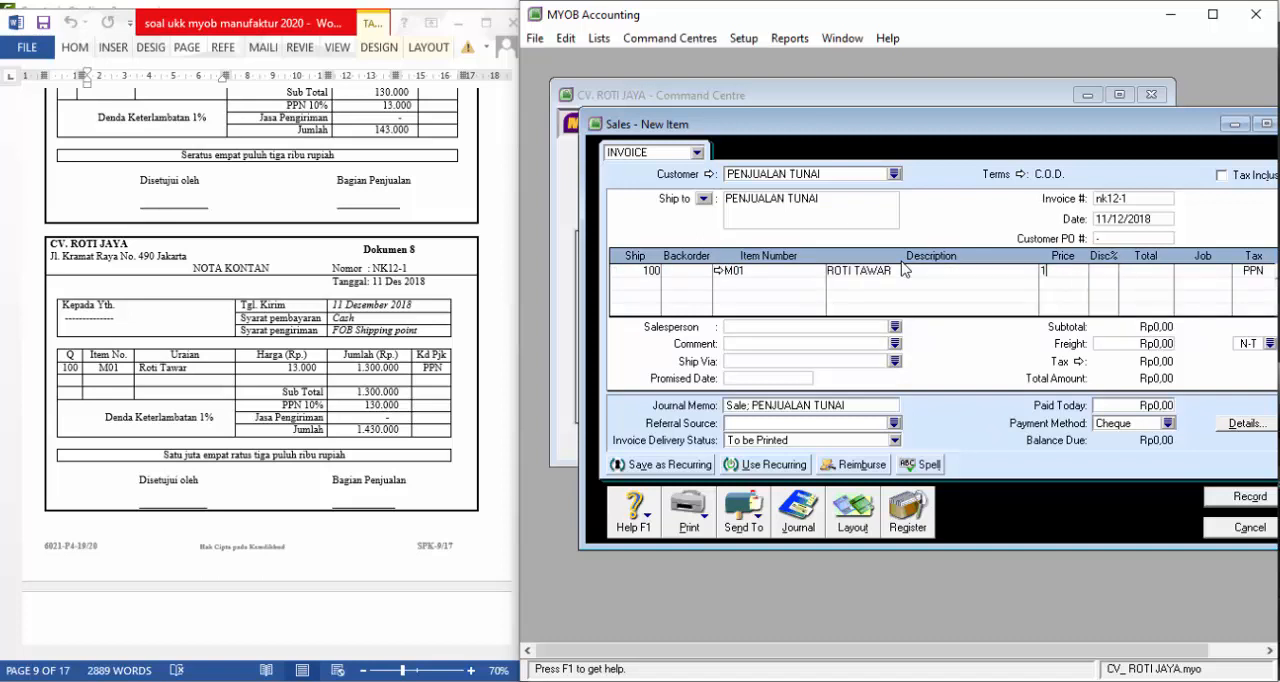
type("3.000")
key("Return")
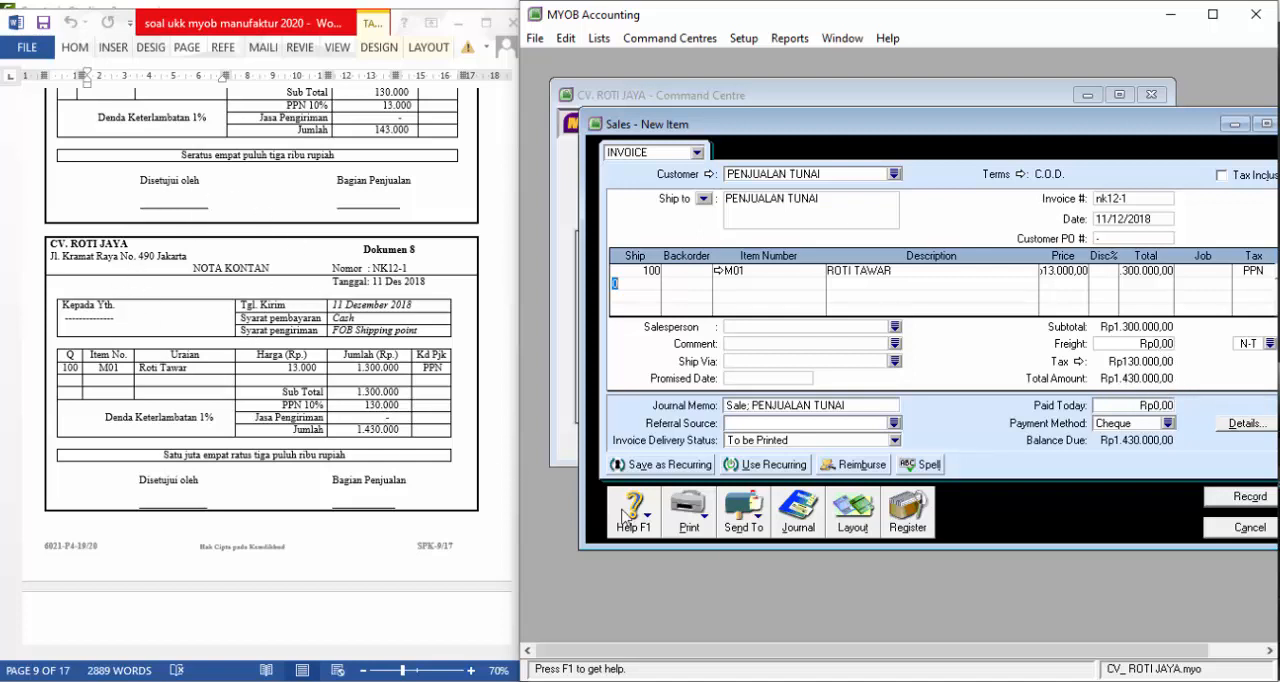
Enter 1.430.000 as the amount paid today, record the cash sale and close the sales window
left_click(1147, 408)
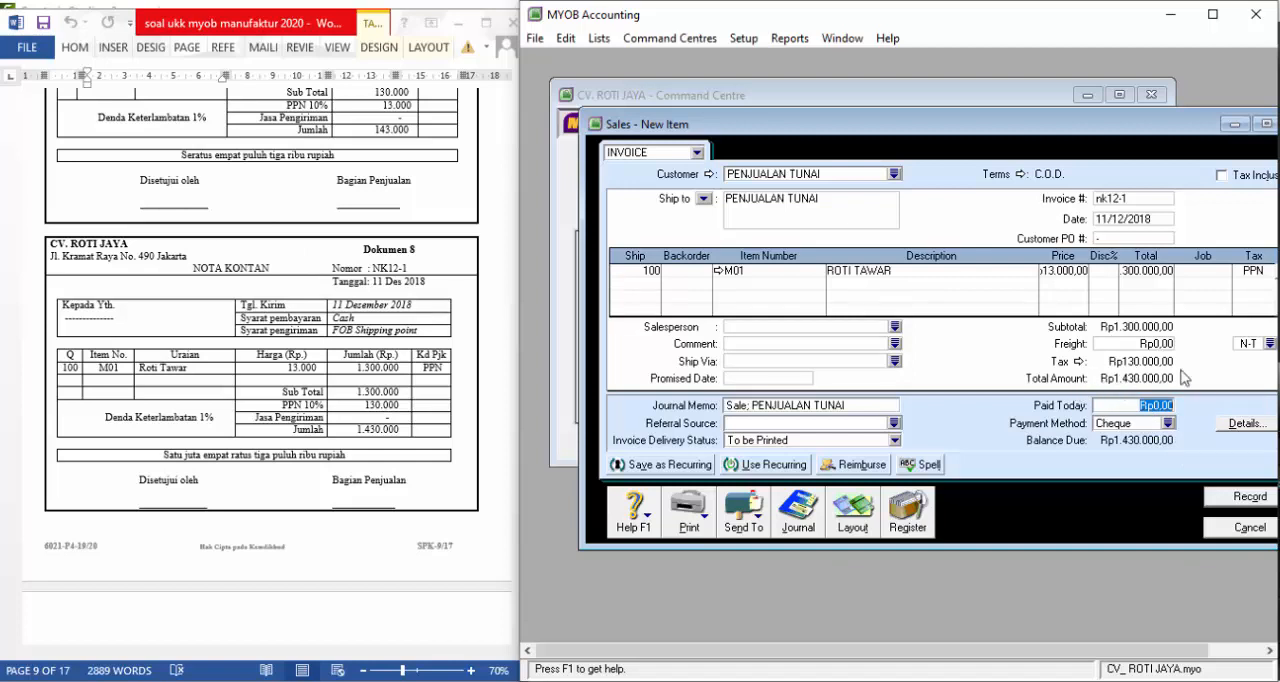
type("1.")
type("430.000")
key("Tab")
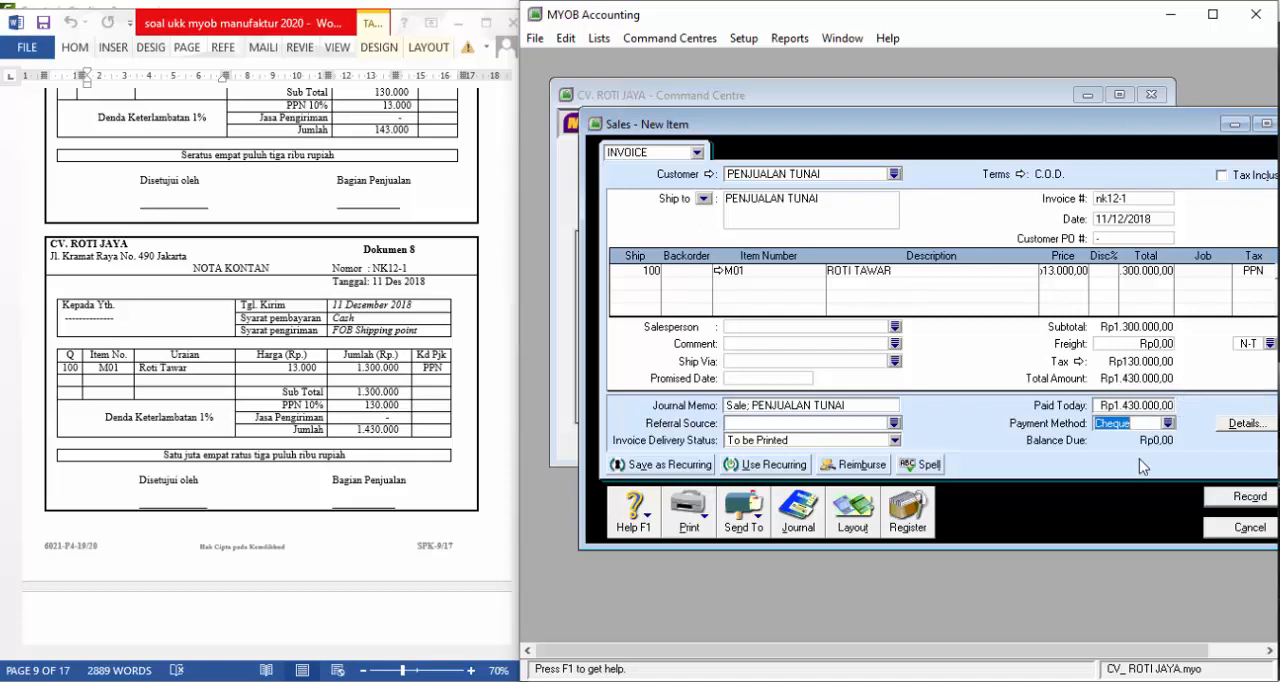
left_click(1231, 506)
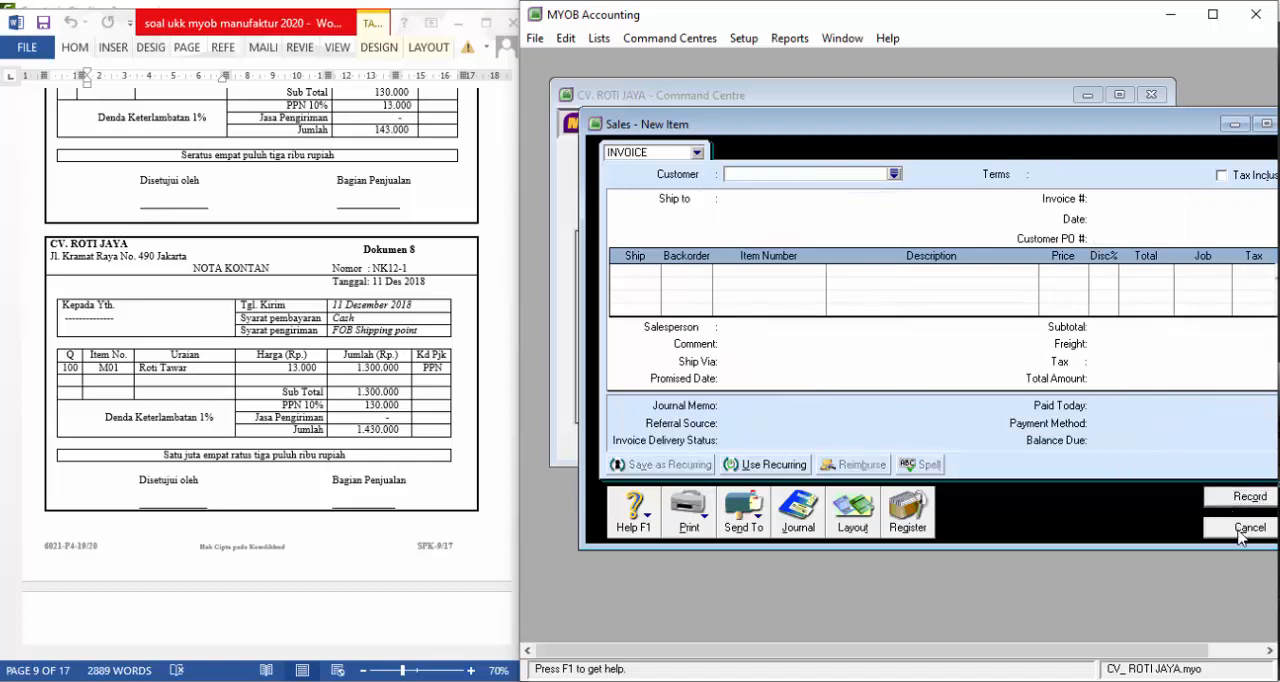
left_click(1238, 528)
Bring Dokumen 9 into view and start a new sales invoice for the customer TOKO SEBELAH
left_click(278, 401)
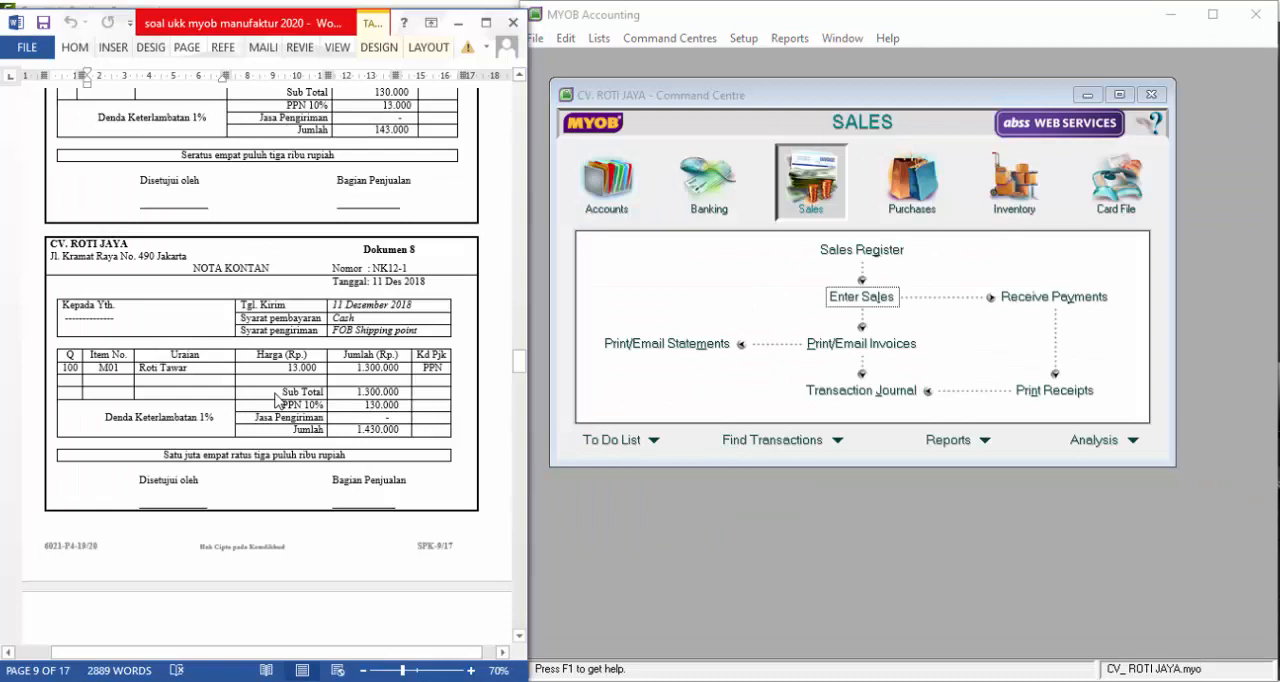
scroll(278, 401, "down", 7)
scroll(277, 392, "down", 2)
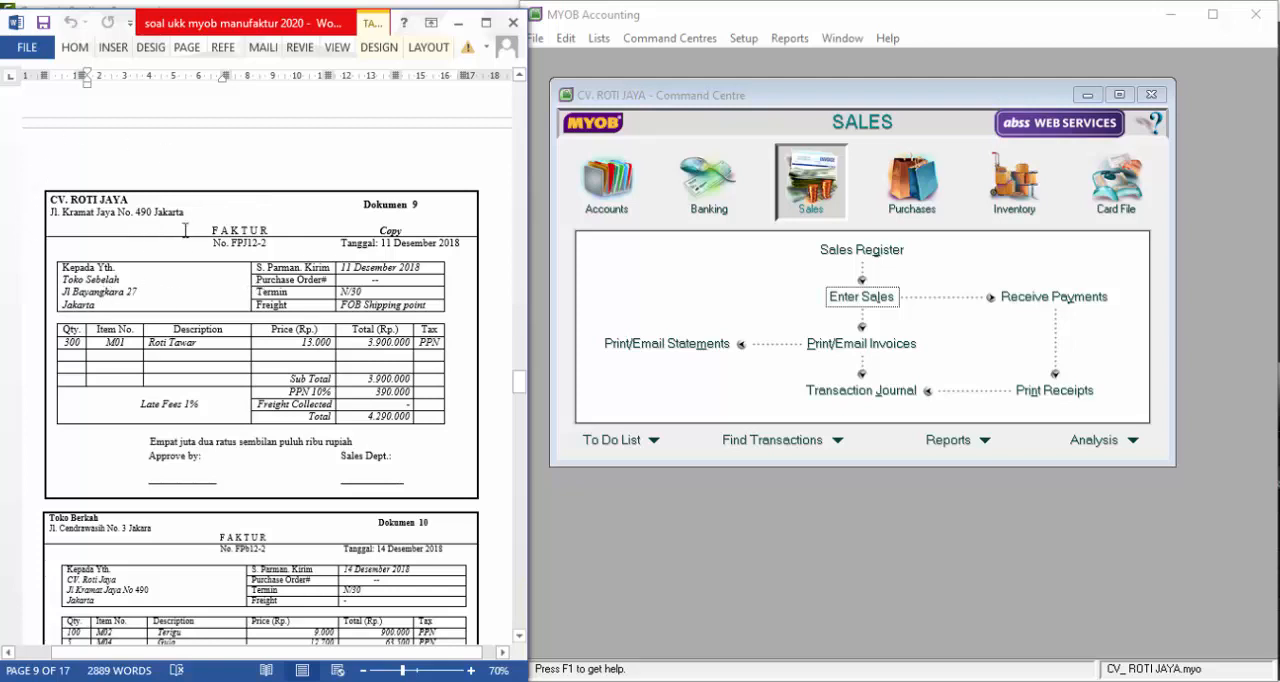
left_click(860, 297)
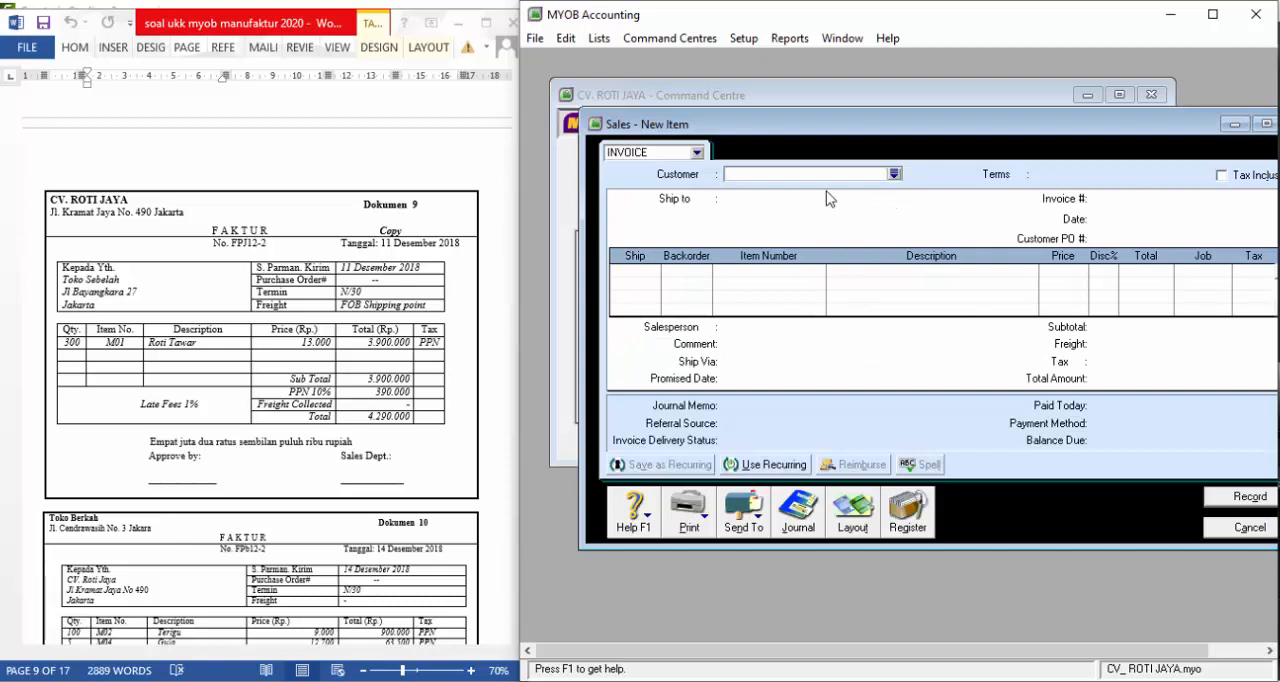
type("TOKO SEB")
key("Tab")
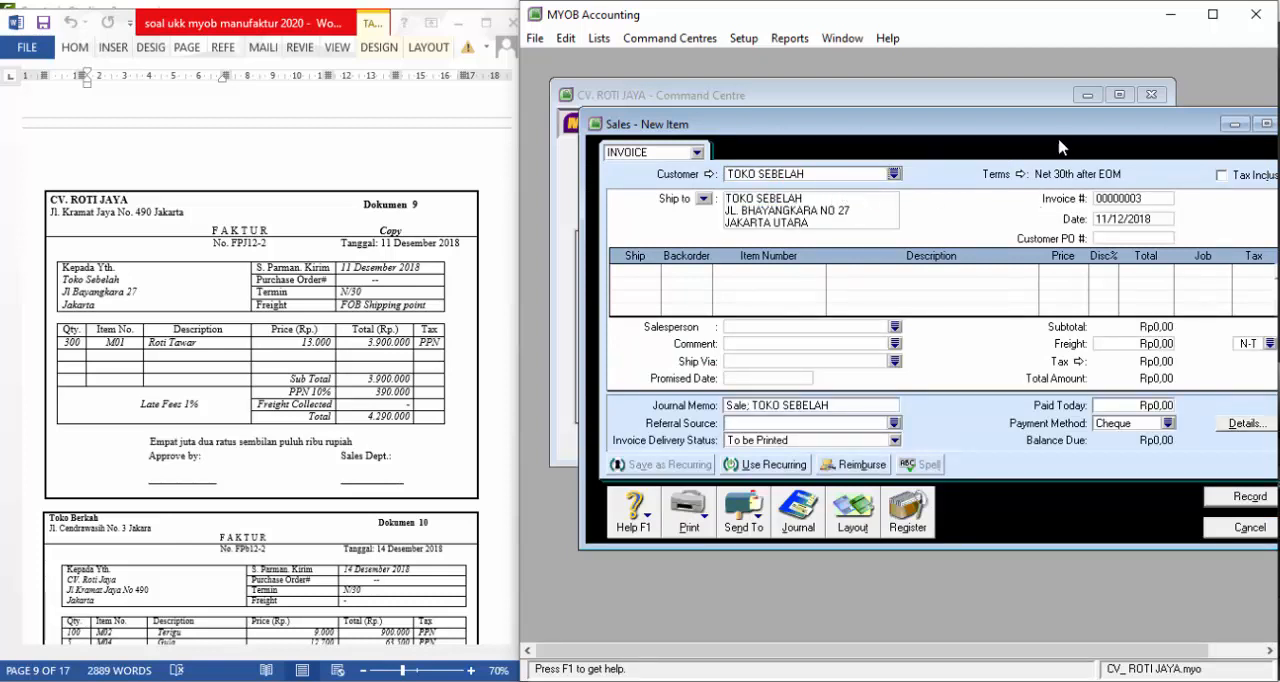
Set the TOKO SEBELAH invoice's terms to In a Given # of Days with 30 balance due days
left_click(1022, 176)
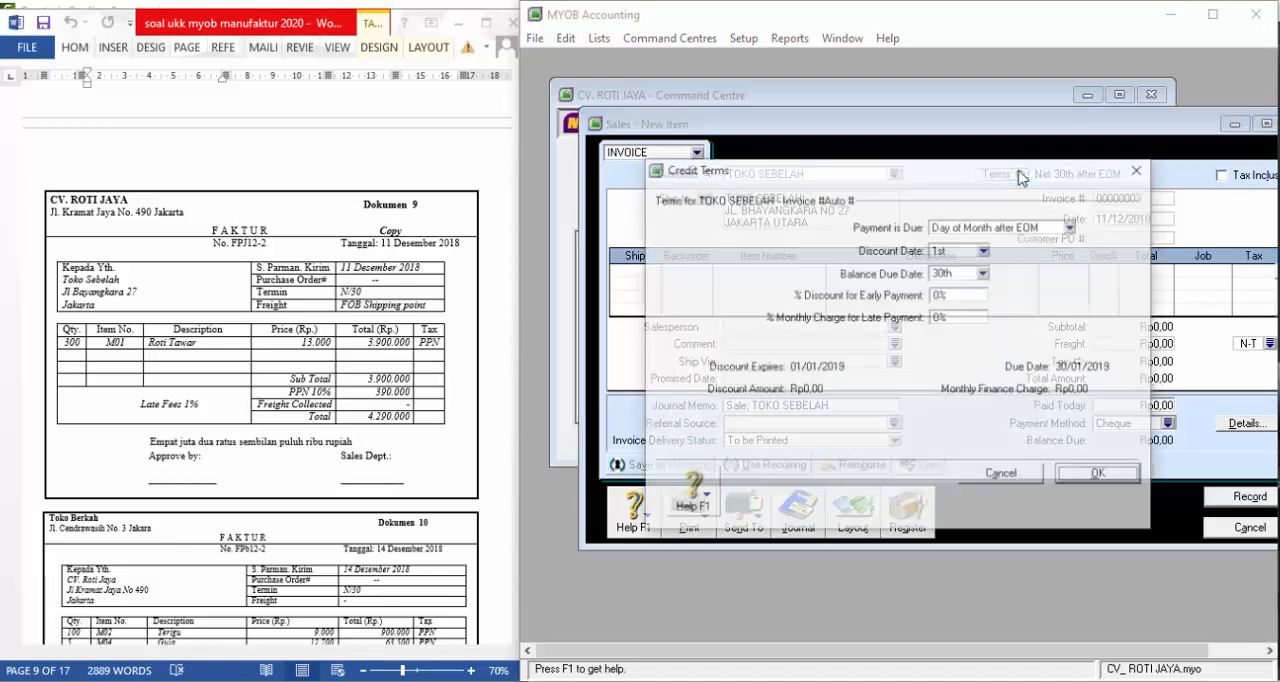
left_click(976, 228)
left_click(966, 268)
left_click(950, 274)
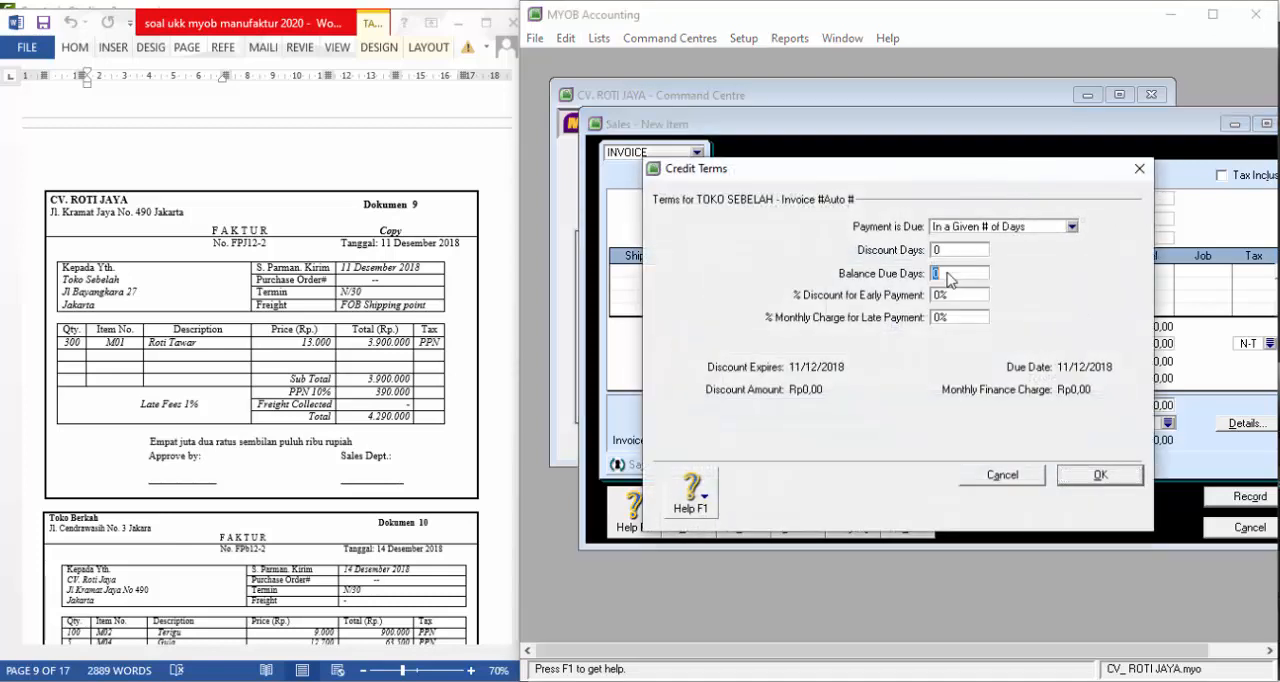
type("30")
key("Tab")
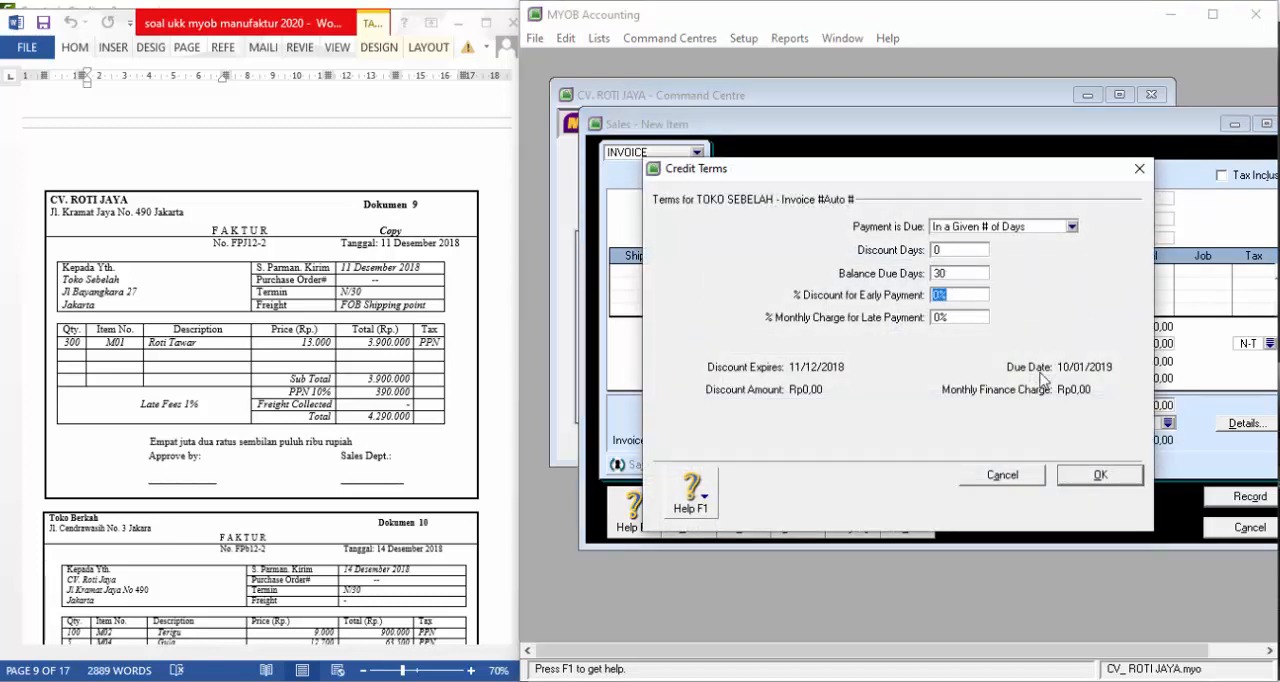
left_click(1100, 475)
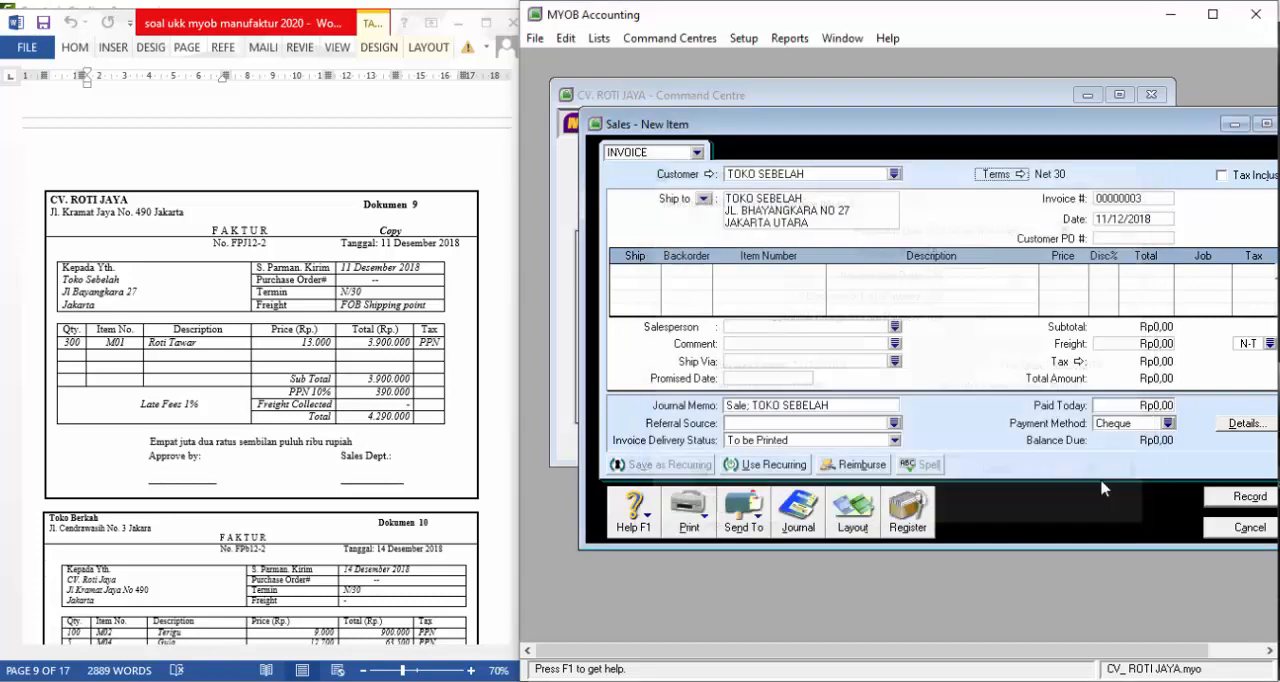
Keep the invoice date 11/12/2018 and enter "--" as the customer PO
double_click(1148, 218)
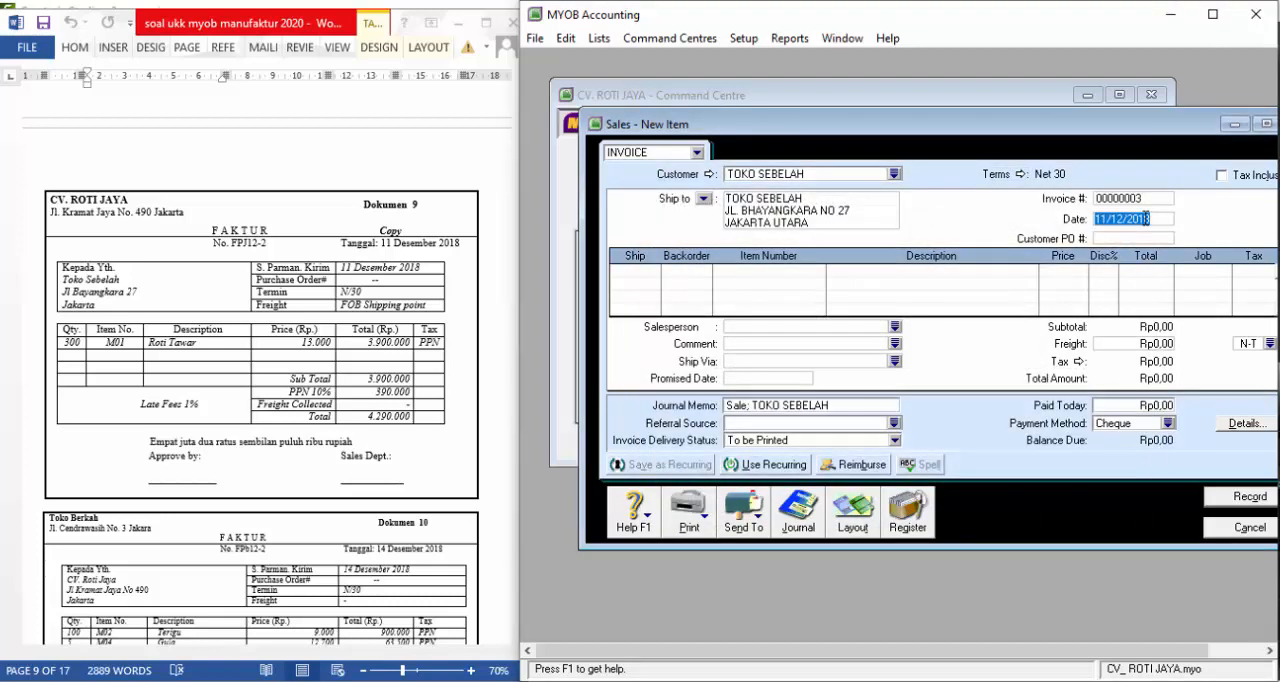
key("Tab")
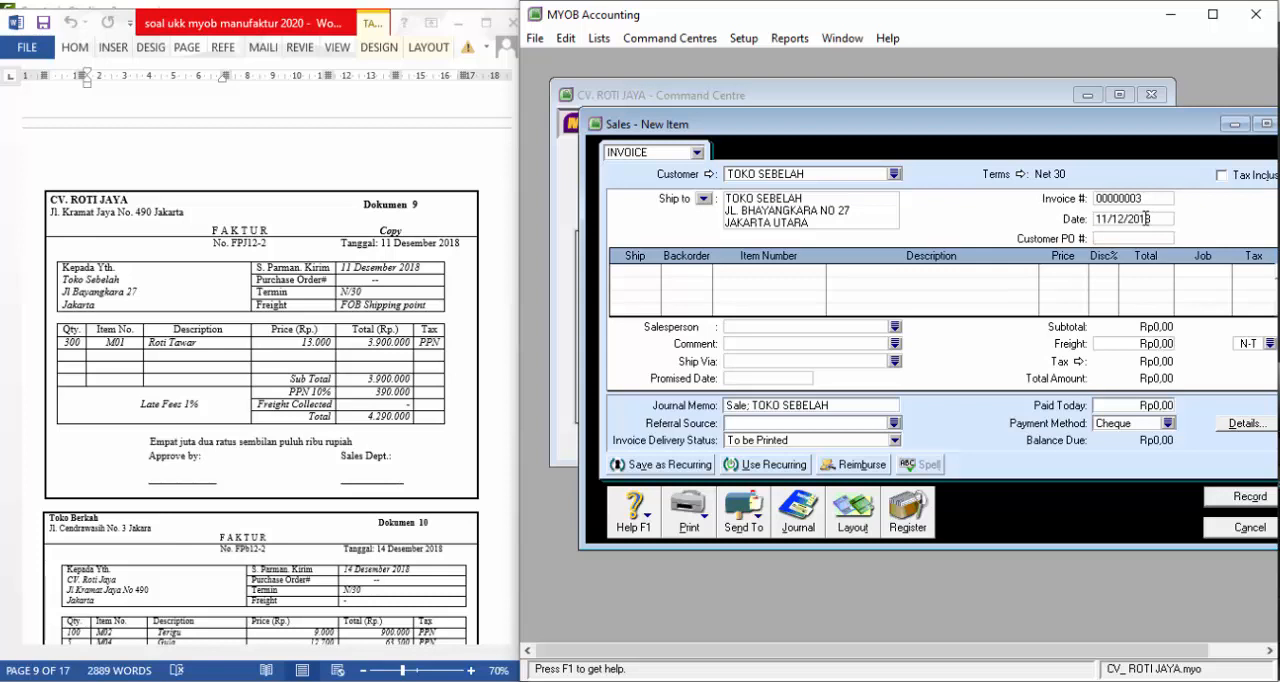
type("--")
key("Tab")
Enter 300 units of item M01 at 13.000 each, record the invoice and close the sales window
key("Tab")
left_click(808, 267)
type("M01")
key("Tab")
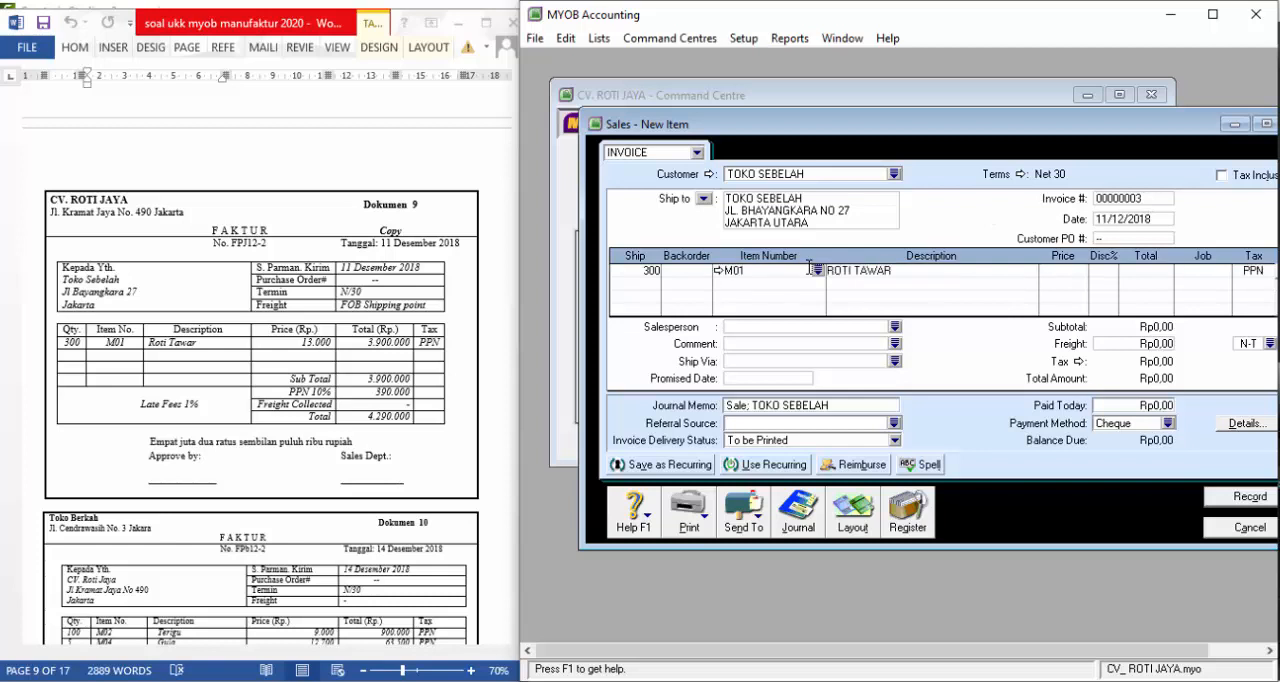
type("13.000")
key("Tab")
key("Tab")
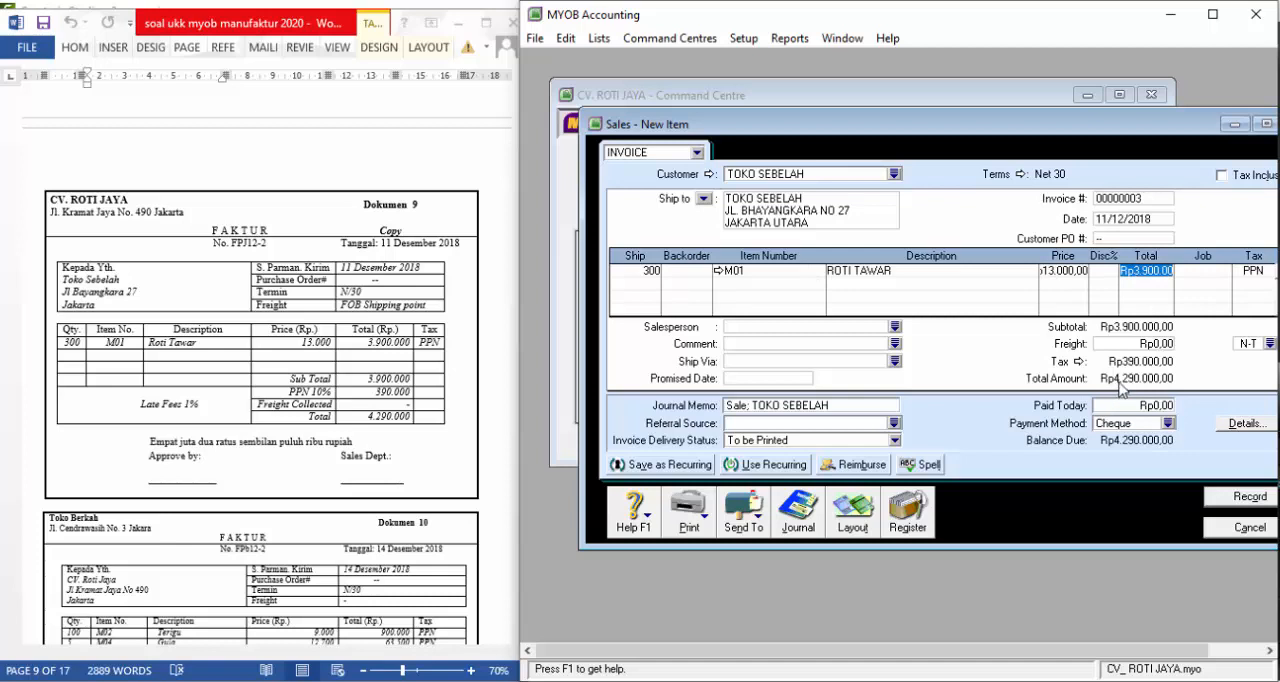
left_click(1241, 498)
left_click(1248, 529)
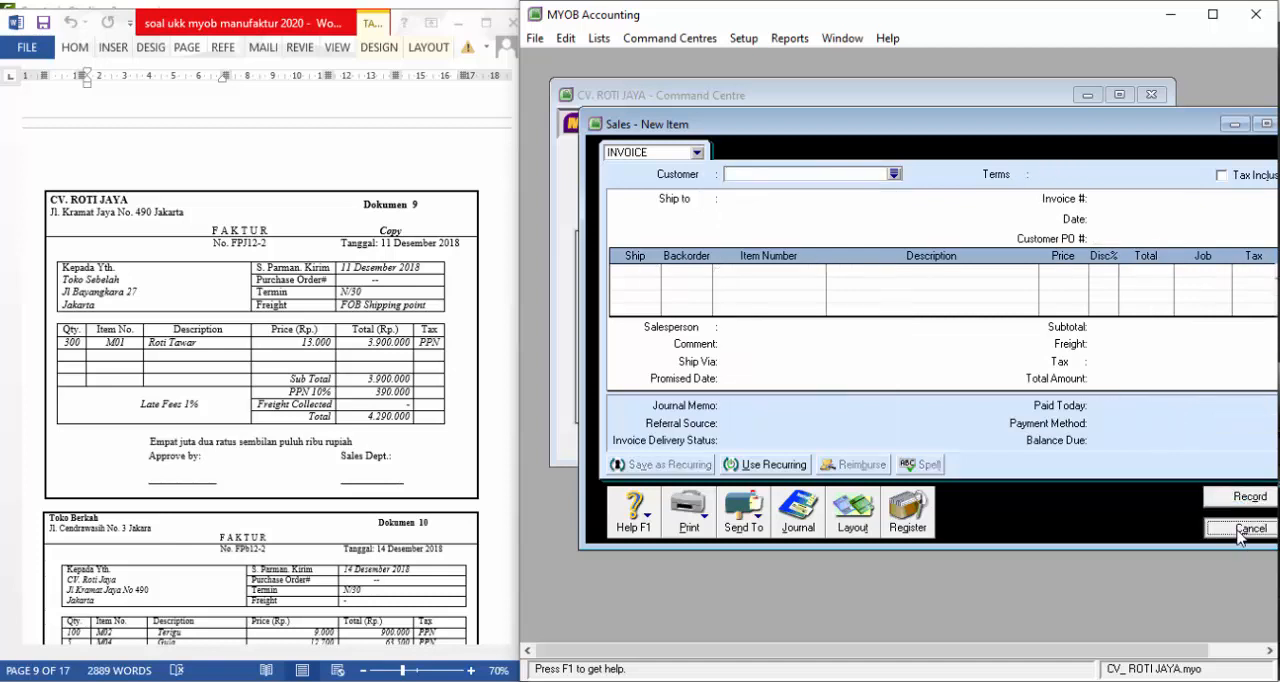
Bring Dokumen 10 into view and start a new purchase bill with the uppercase TOKO BERKAH entry as supplier
scroll(395, 335, "down", 5)
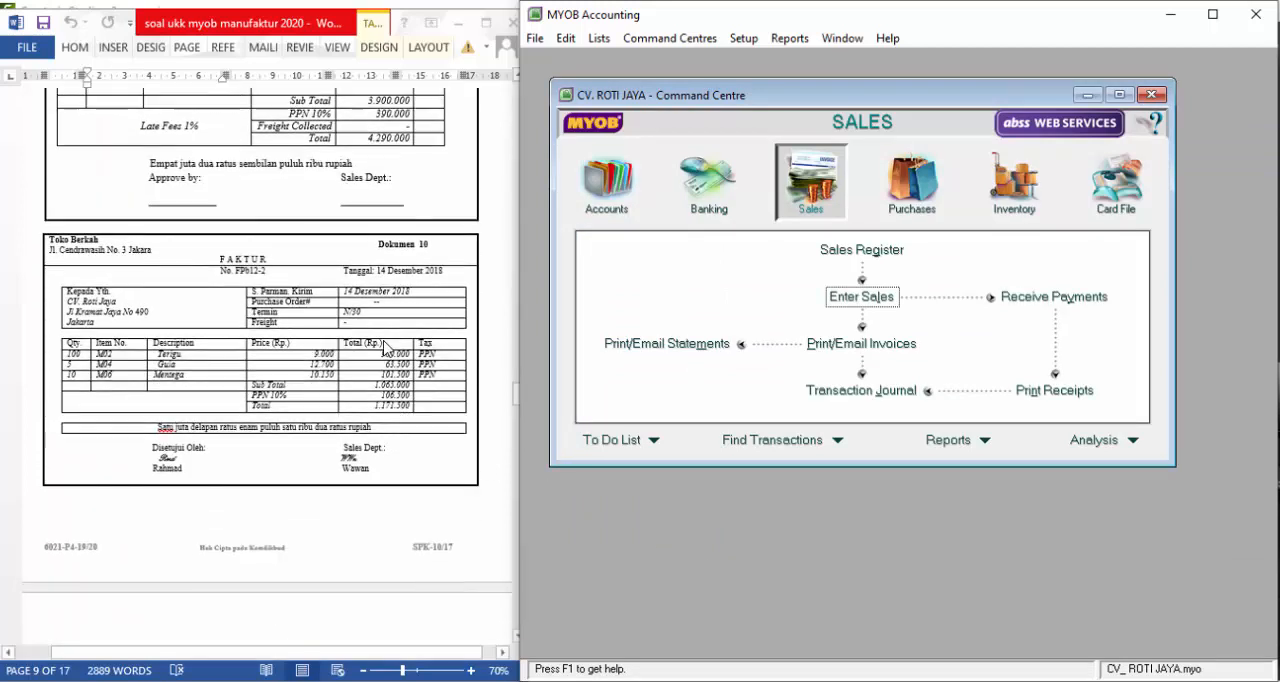
scroll(385, 350, "down", 1)
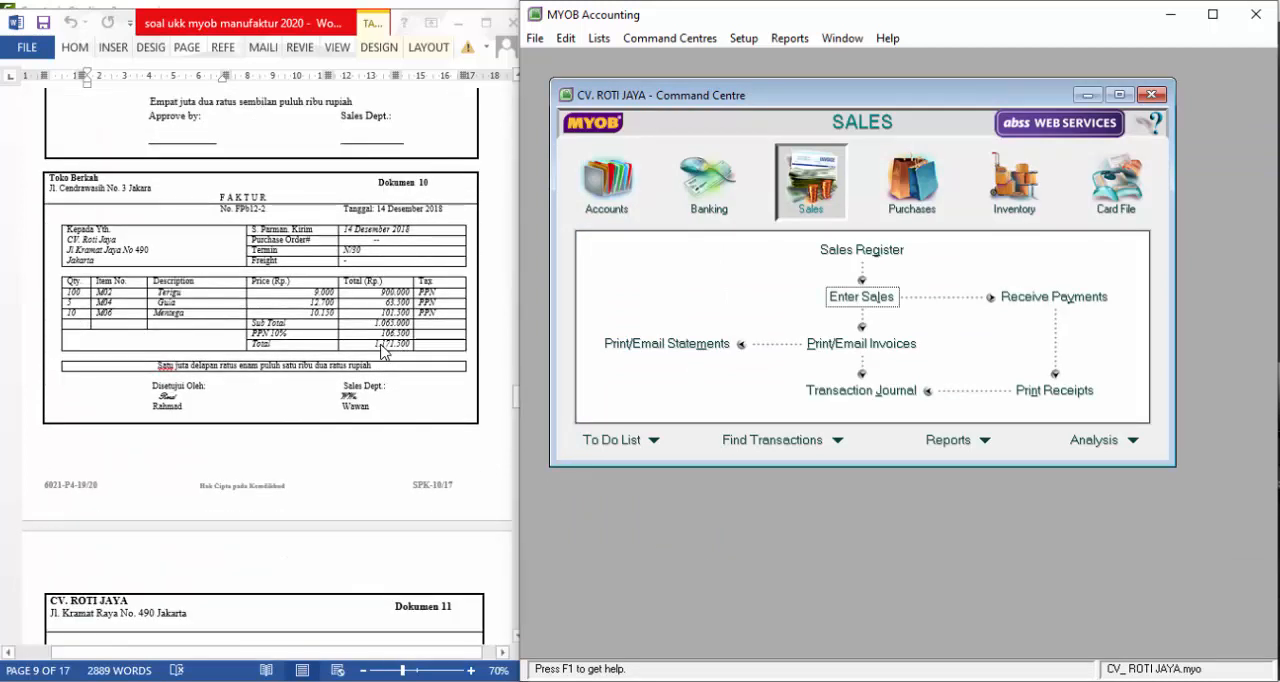
scroll(379, 350, "down", 1)
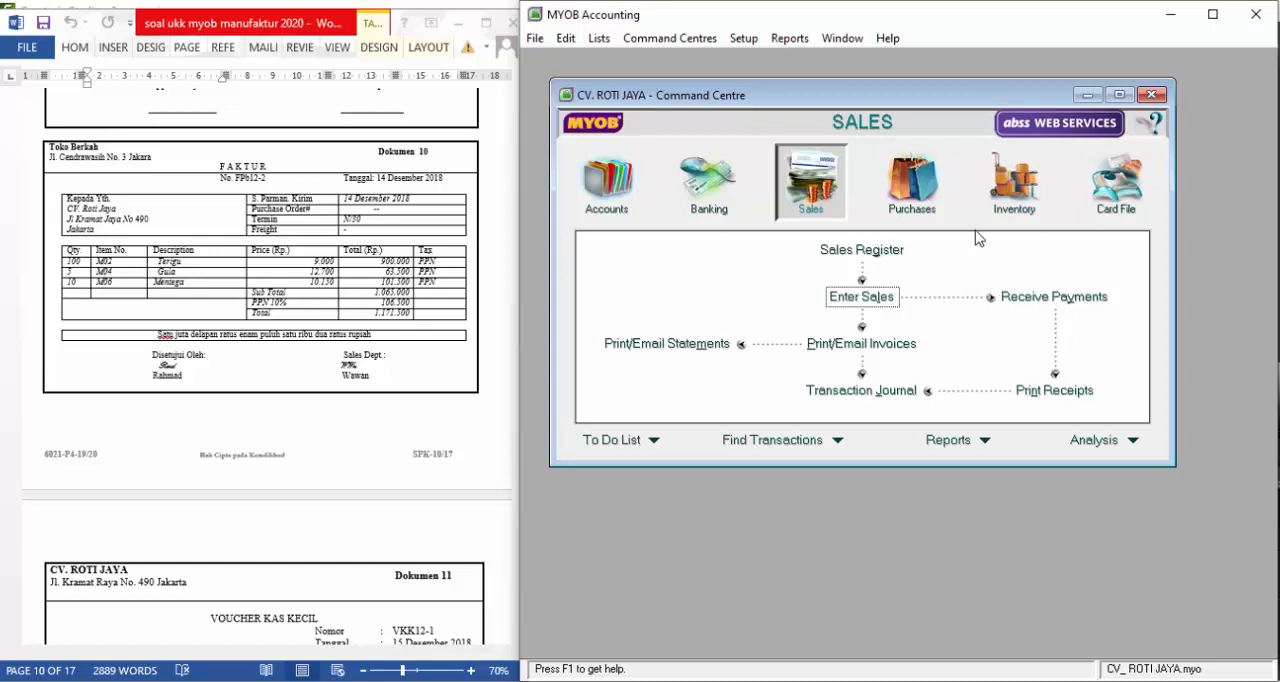
left_click(915, 197)
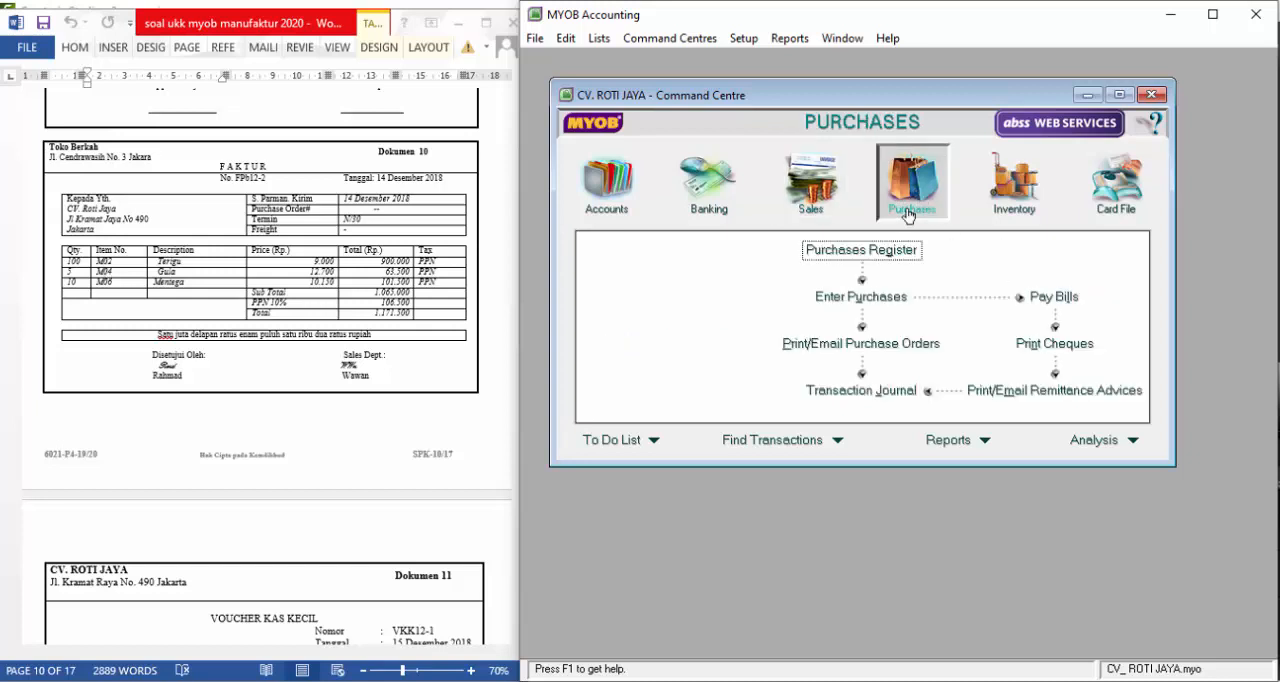
left_click(870, 297)
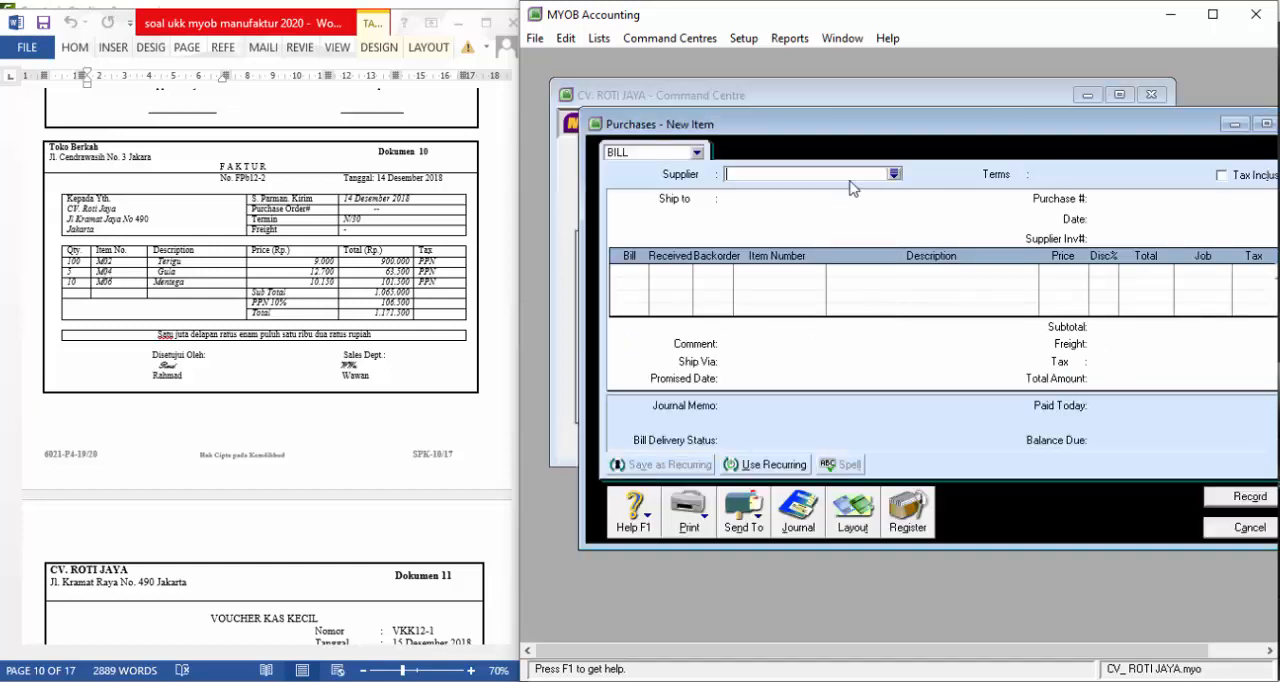
type("toko berkah")
key("Tab")
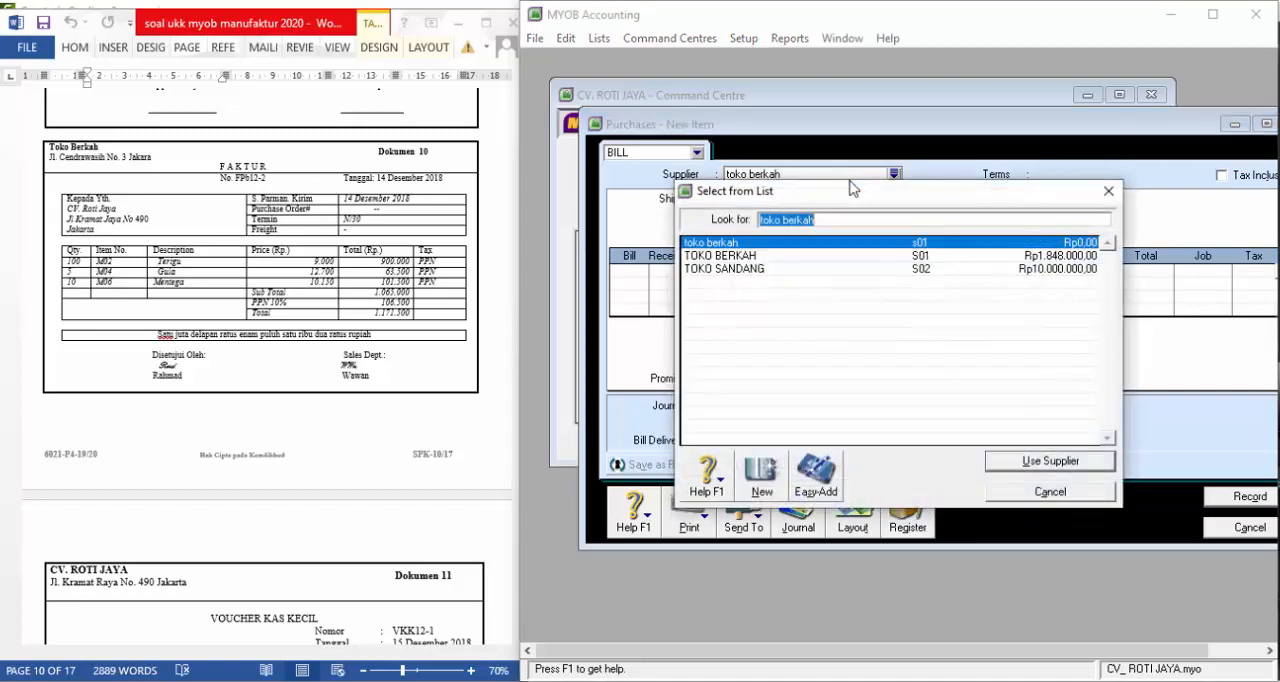
left_click(783, 258)
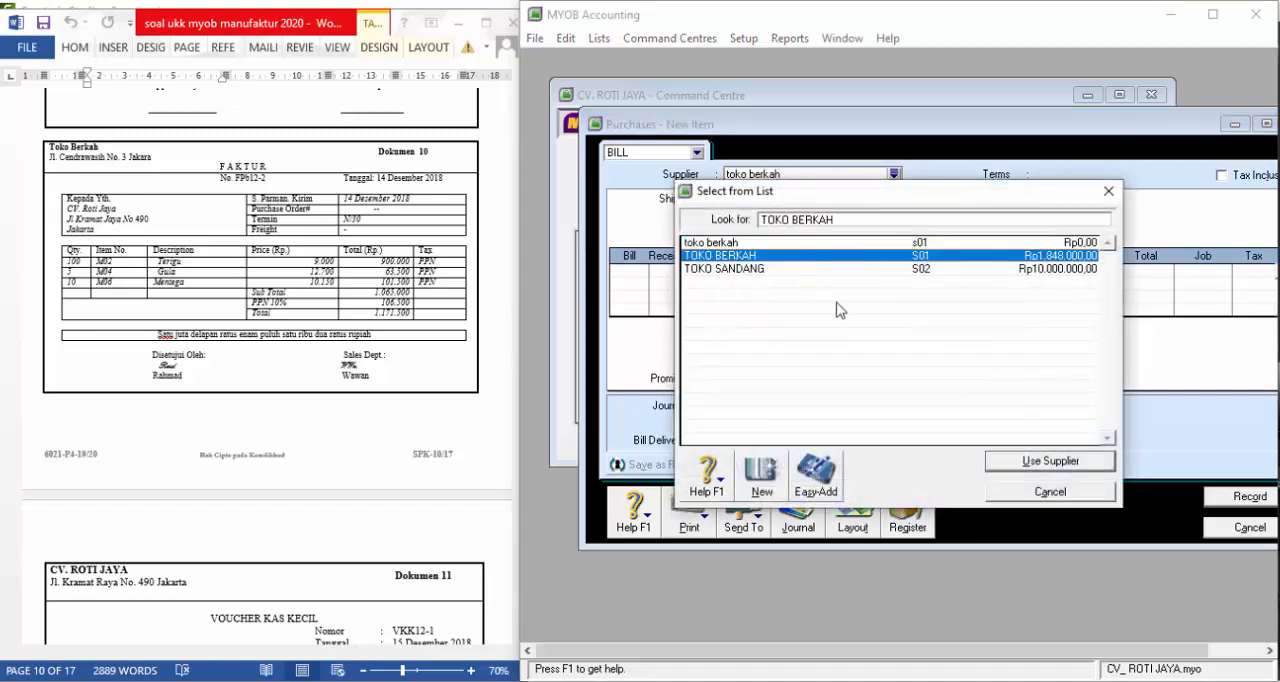
left_click(1018, 463)
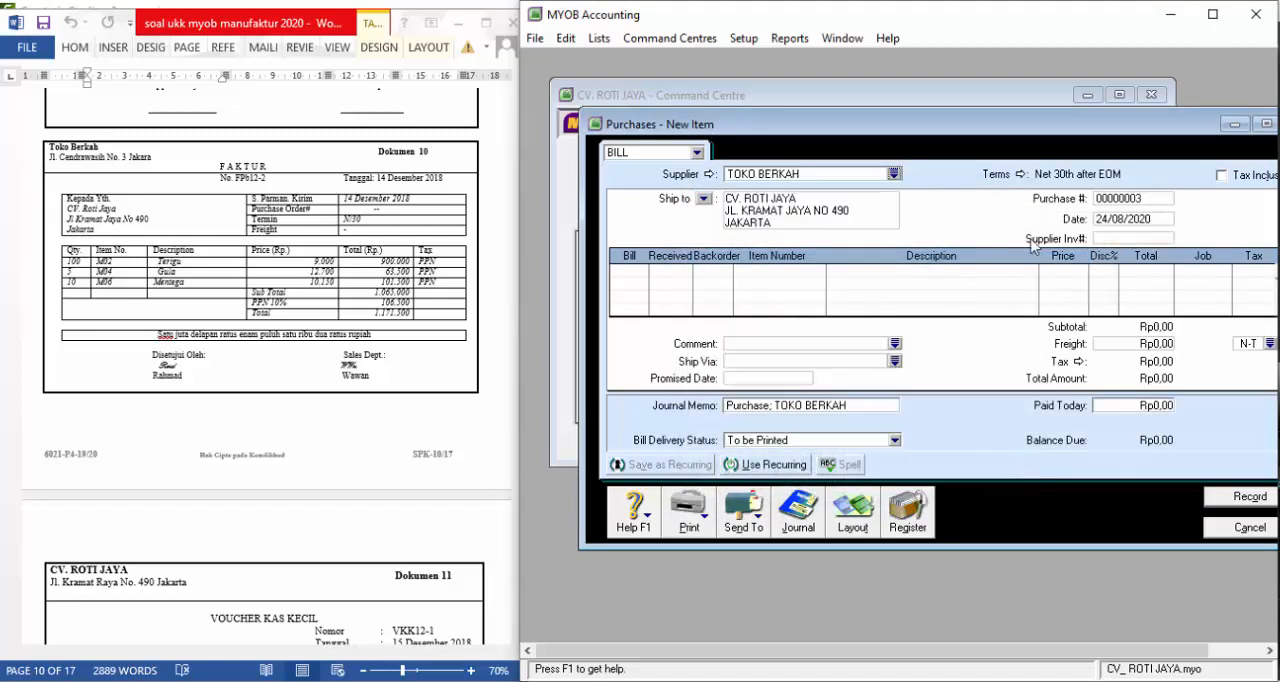
Set the TOKO BERKAH bill's terms to In a Given # of Days with 30 balance due days
left_click(1021, 176)
left_click(1013, 227)
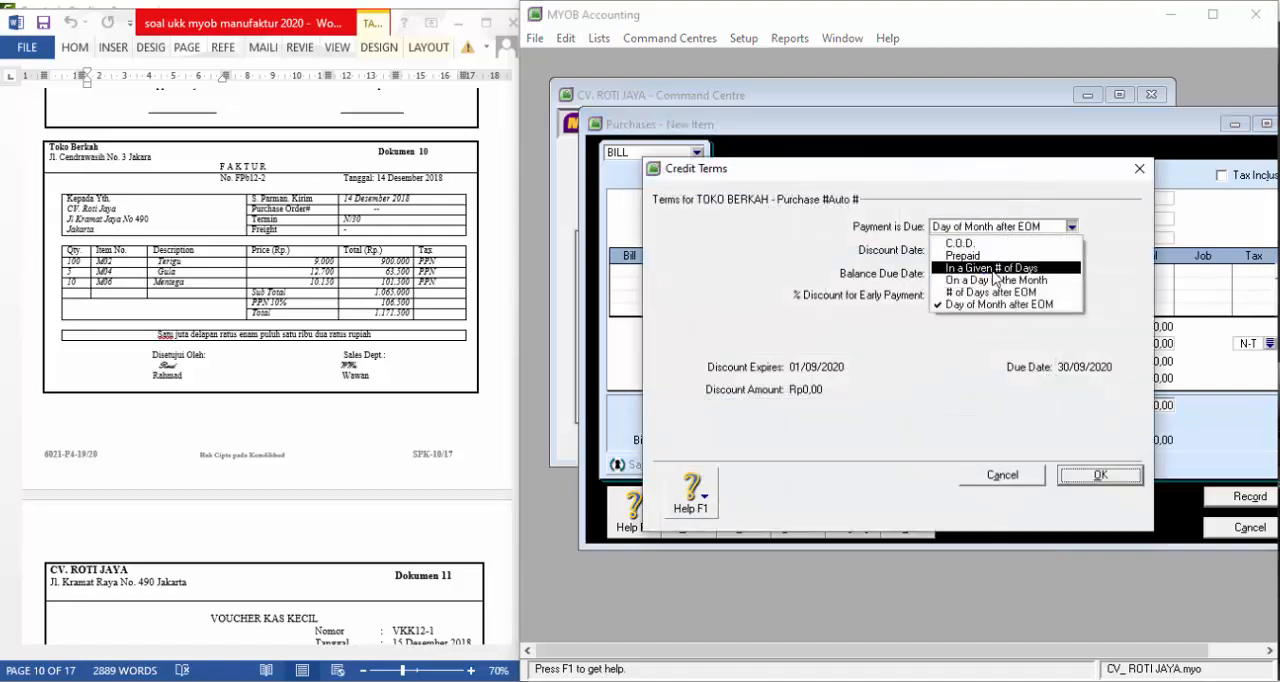
left_click(994, 269)
left_click(958, 273)
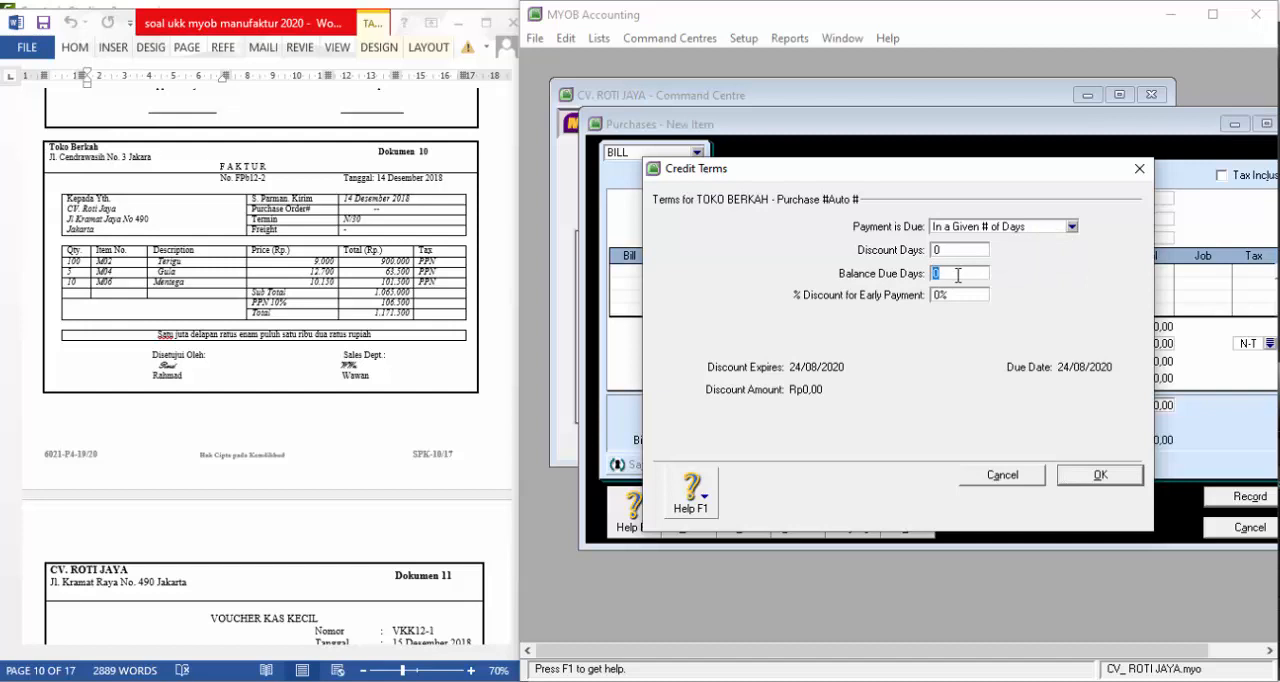
key("Tab")
left_click(1100, 475)
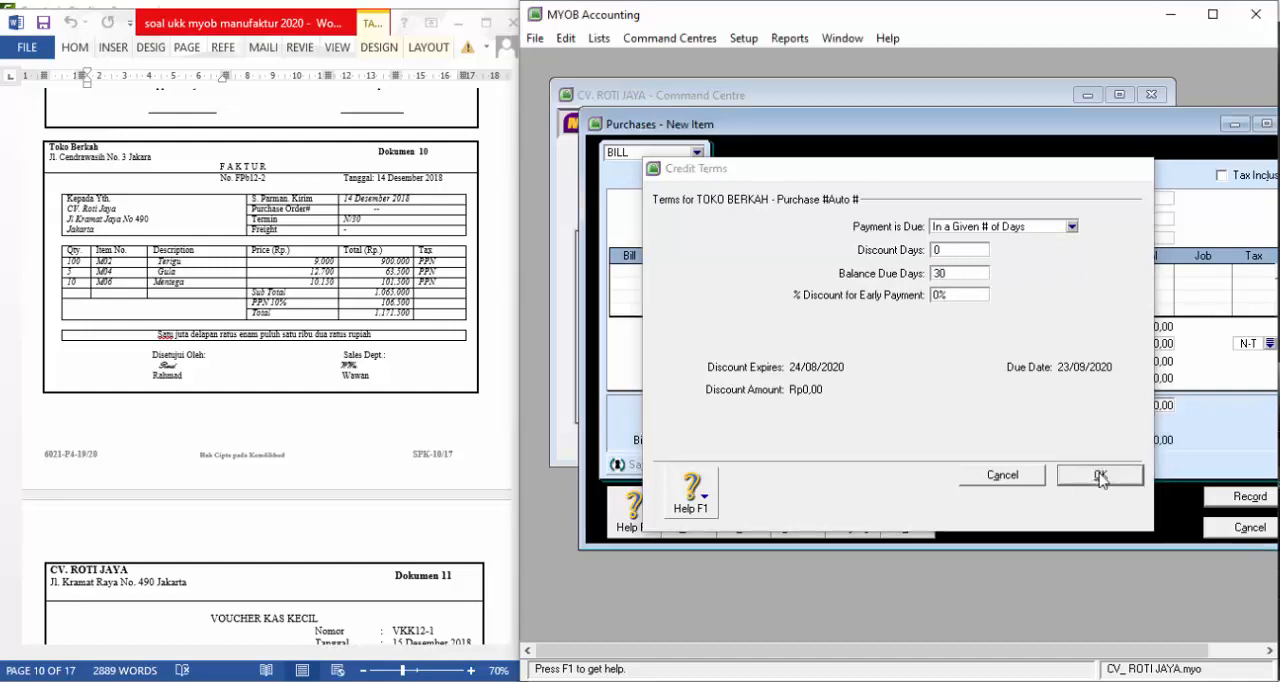
Enter FPb12-2 as the purchase number, 14/12/2018 as the date and "--" as the supplier invoice number
left_click(1154, 197)
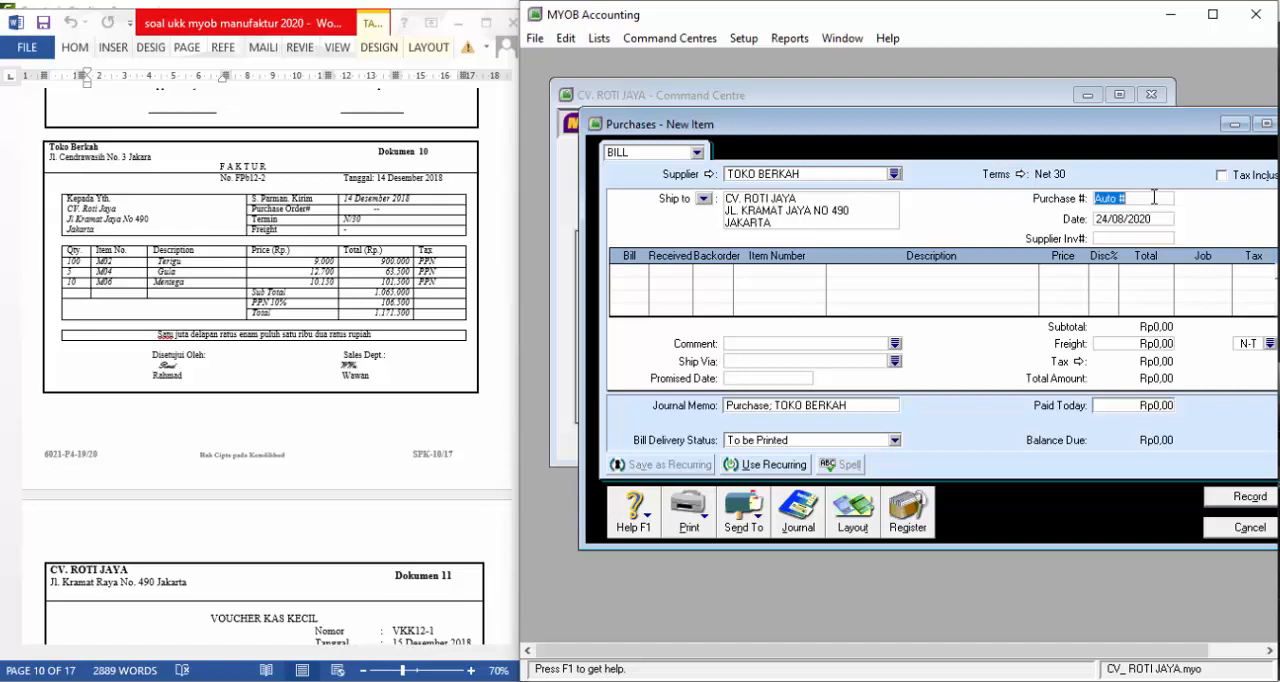
type("FPb12-2")
left_click(1156, 218)
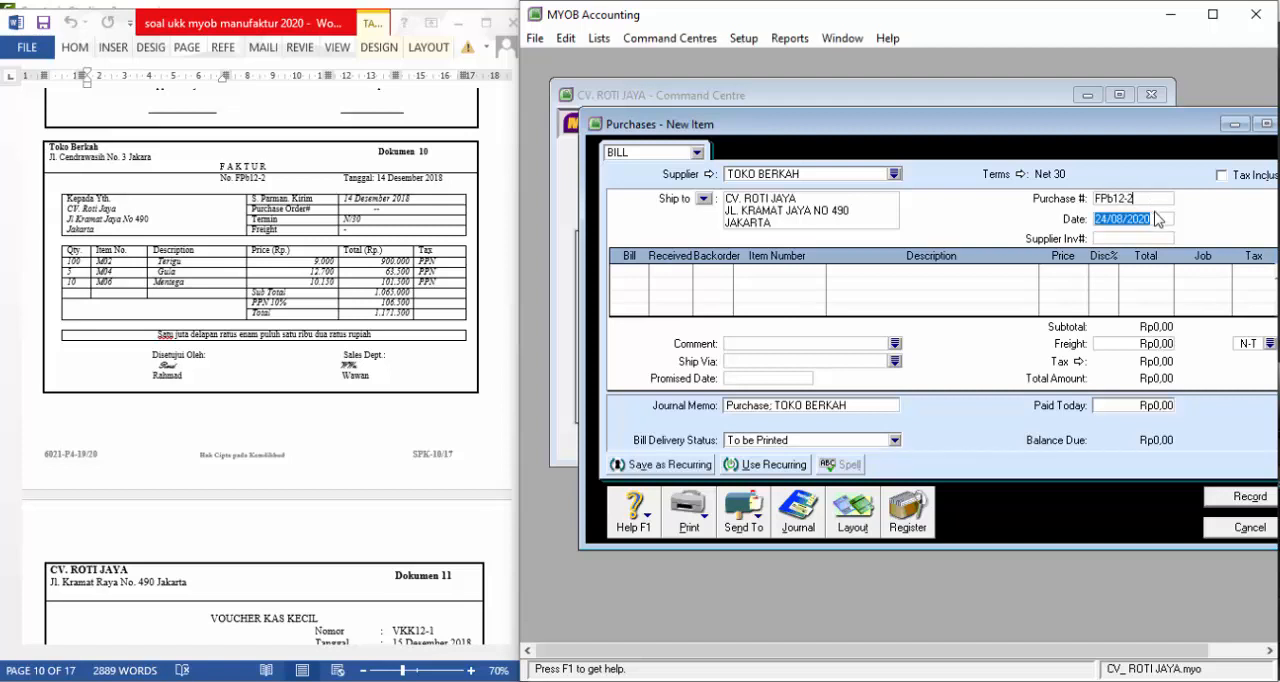
type("14/12/18")
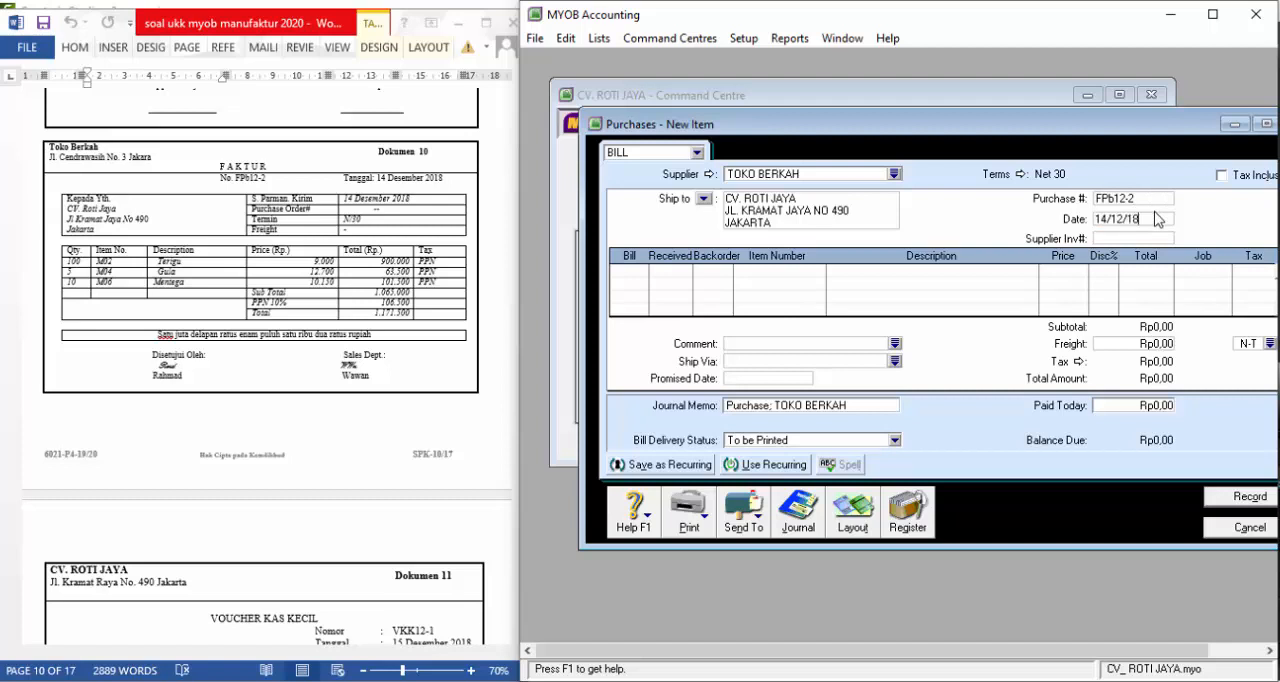
key("Tab")
type("--")
key("Tab")
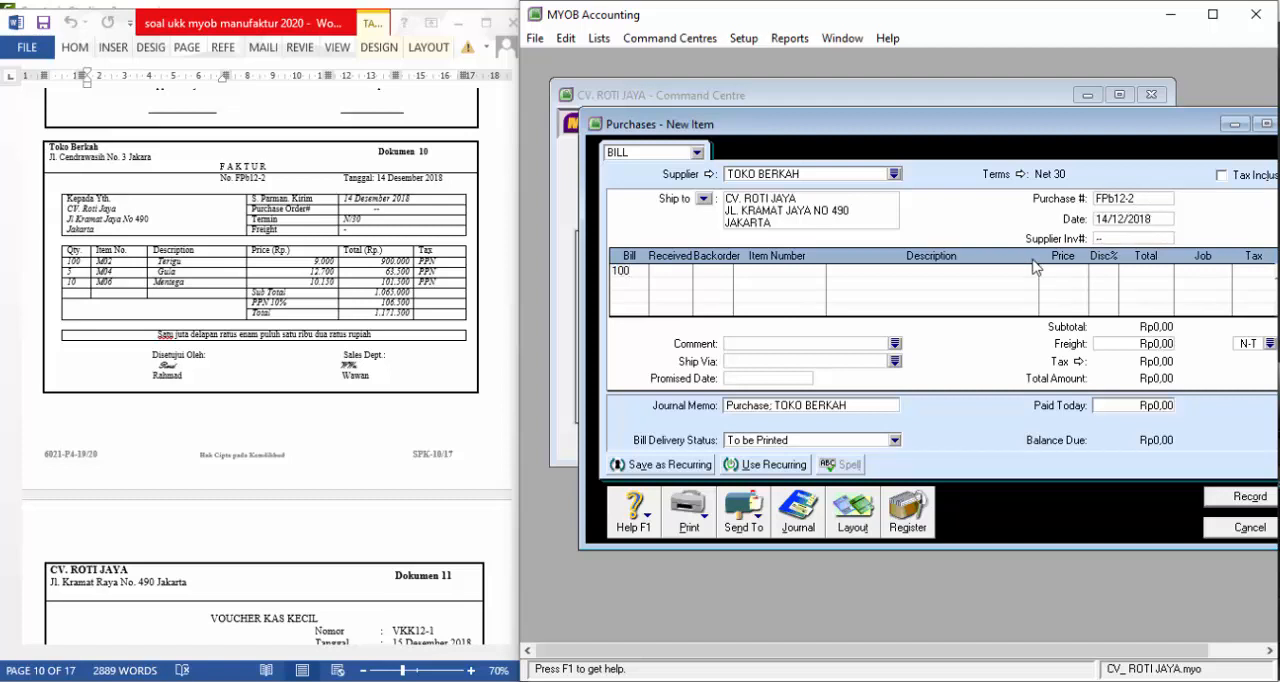
Enter billed and received quantities of 100, 5 and 10 on the bill's first three lines
key("Return")
key("Return")
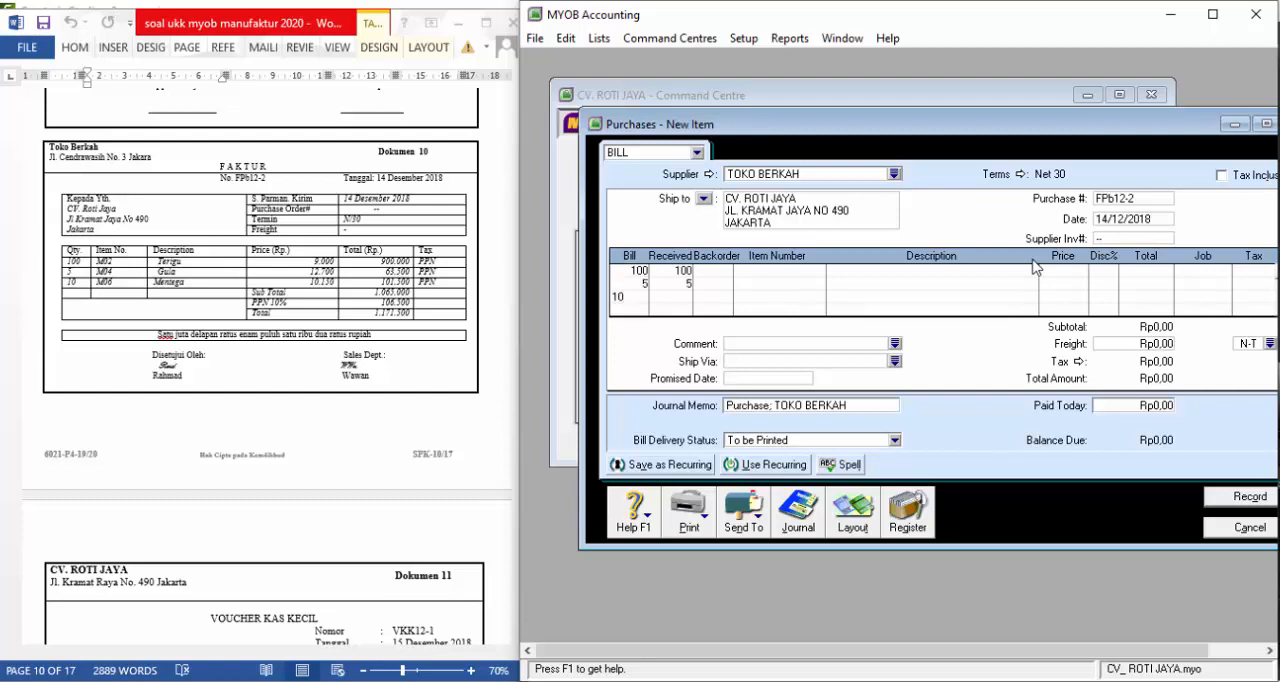
type("10")
key("Tab")
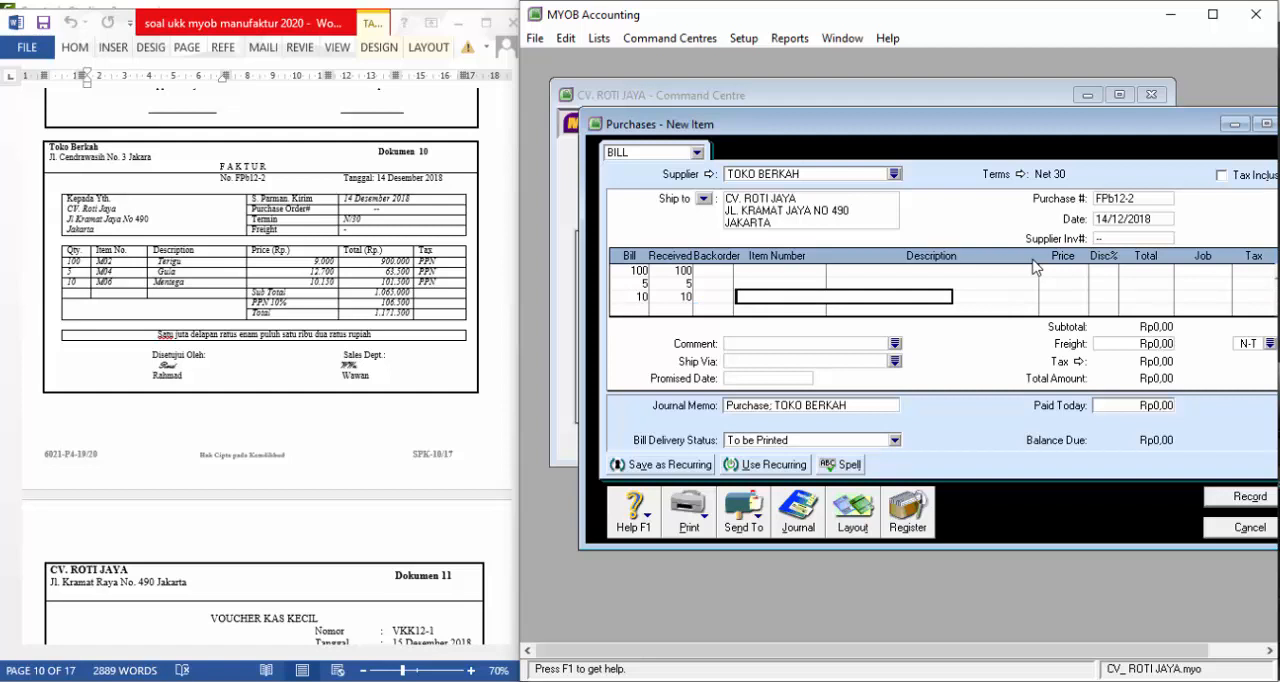
Assign item M06 to the 10-unit line, M04 to the 5-unit line and M02 to the 100-unit line
type("M06")
key("Tab")
type("M")
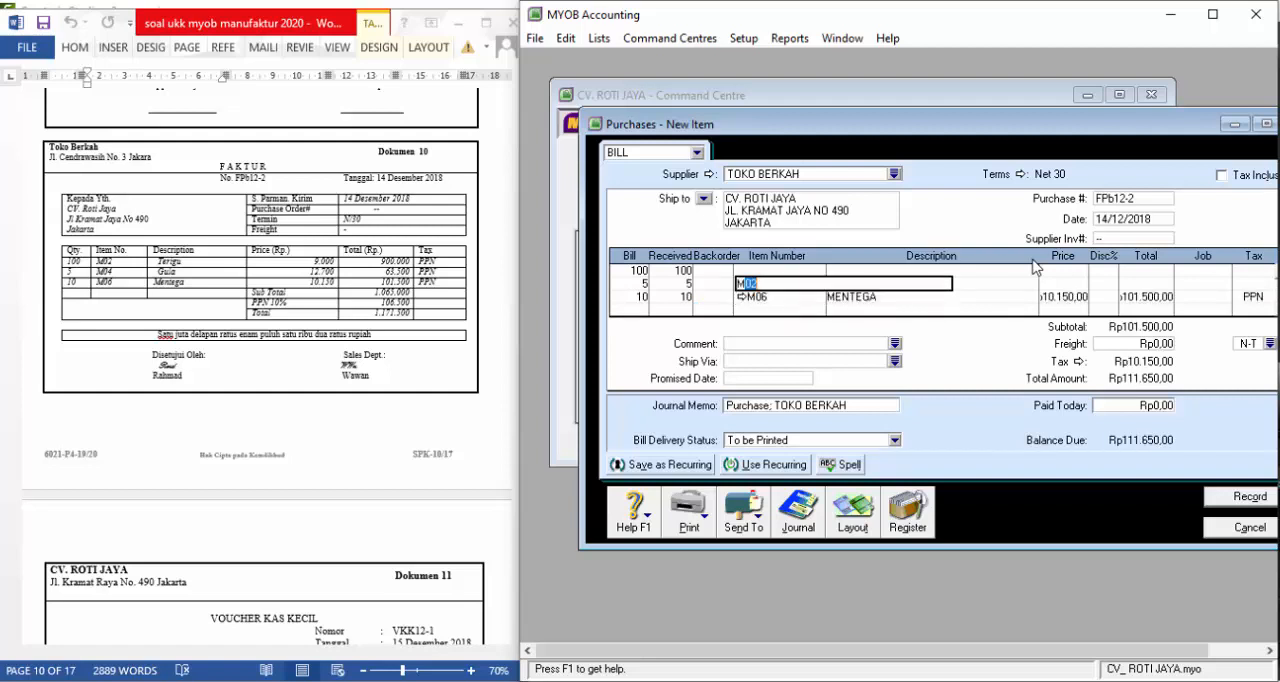
type("04")
key("Up")
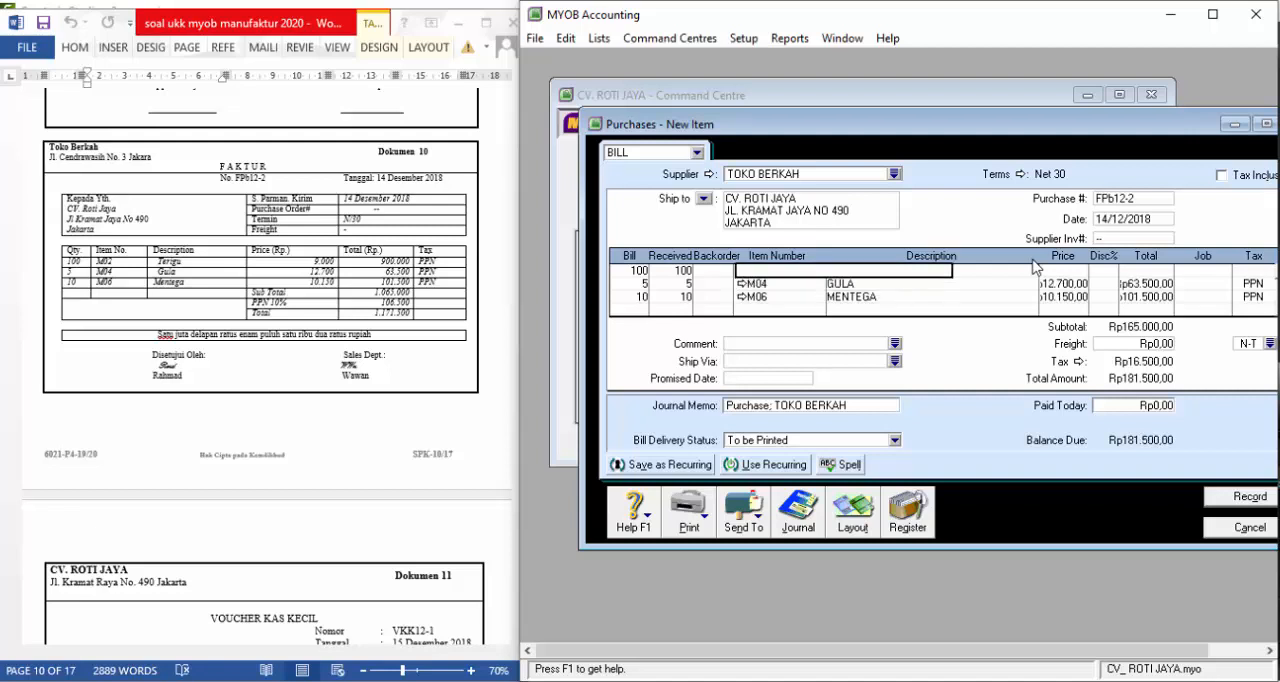
type("M02")
key("Tab")
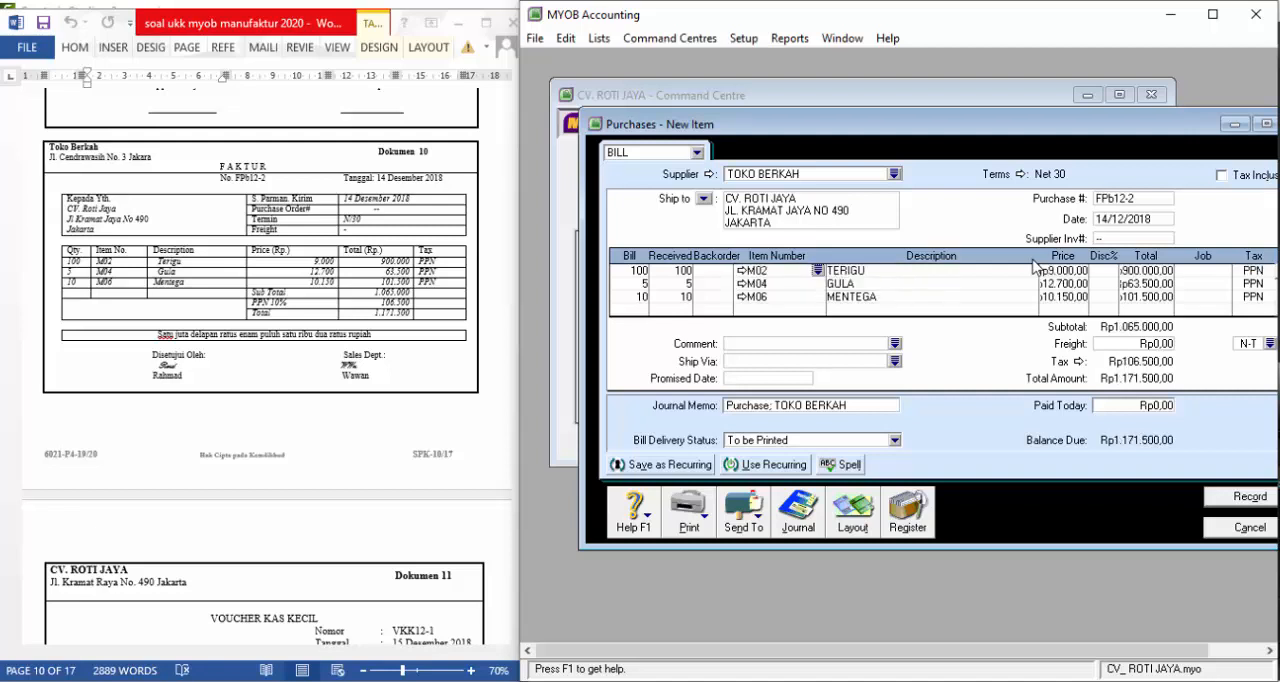
Check the bill's prices and total against Dokumen 10, then record the purchase and close its window
key("Tab")
key("Tab")
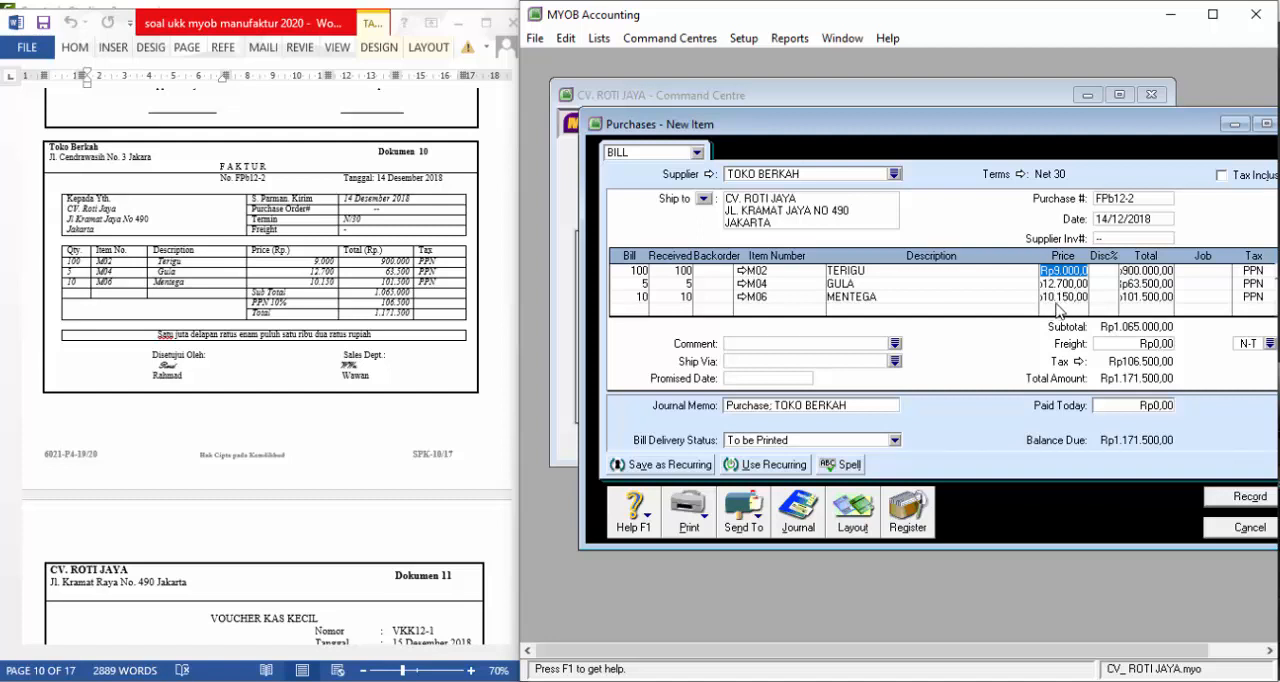
left_click(387, 396)
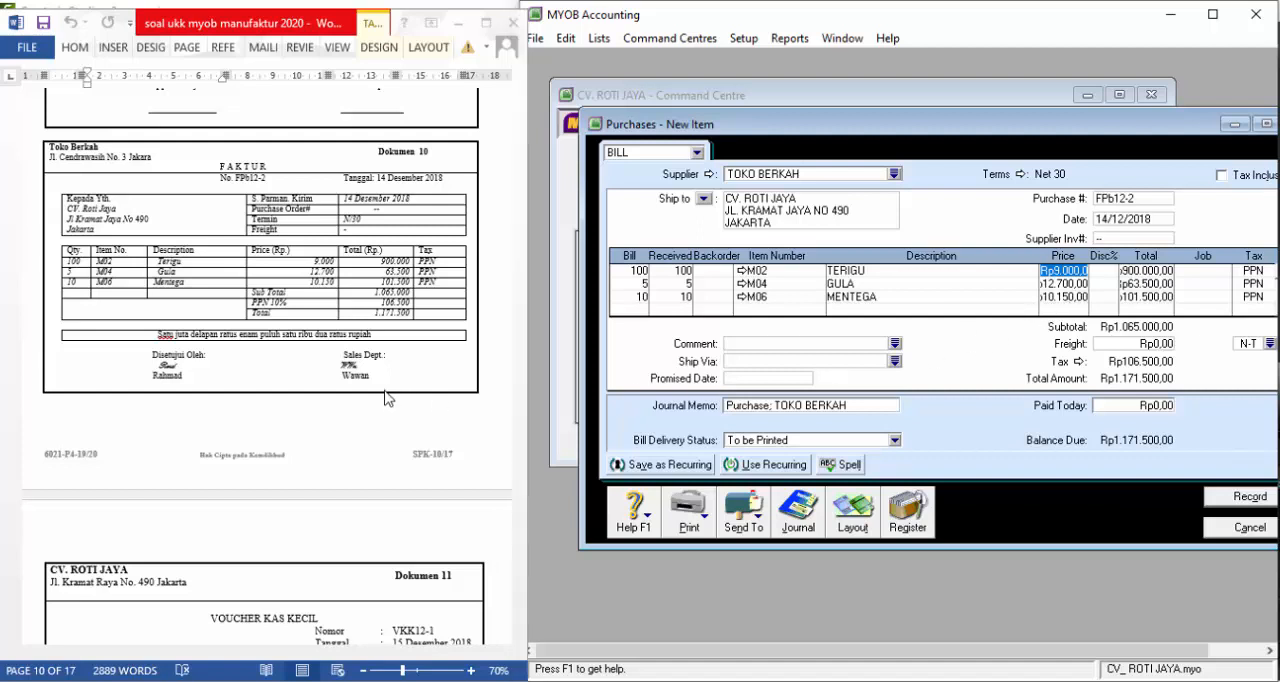
left_click(473, 671)
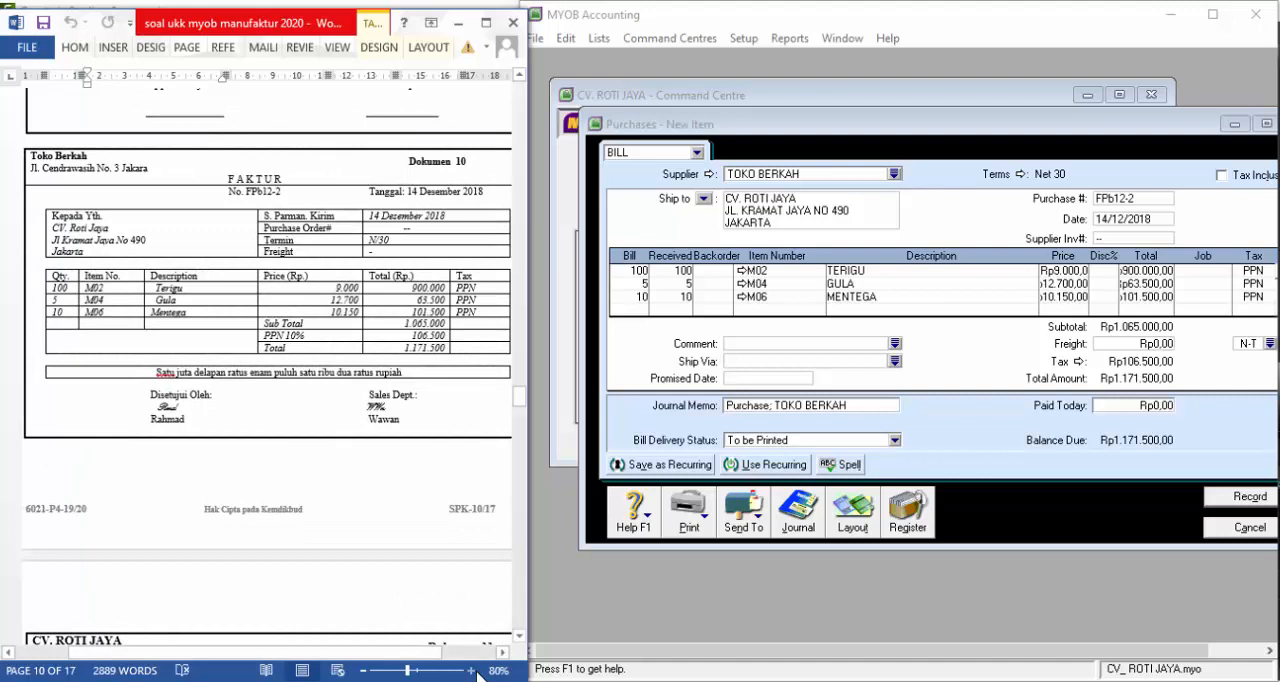
left_click(1030, 299)
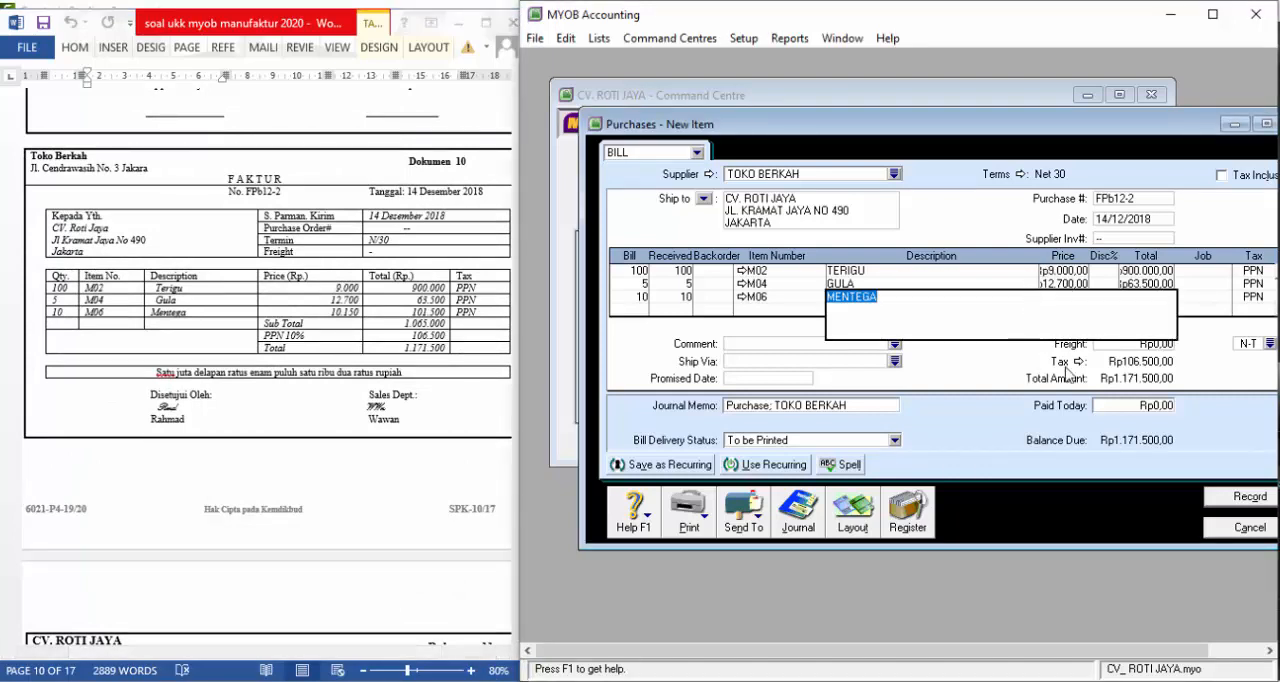
left_click(1200, 285)
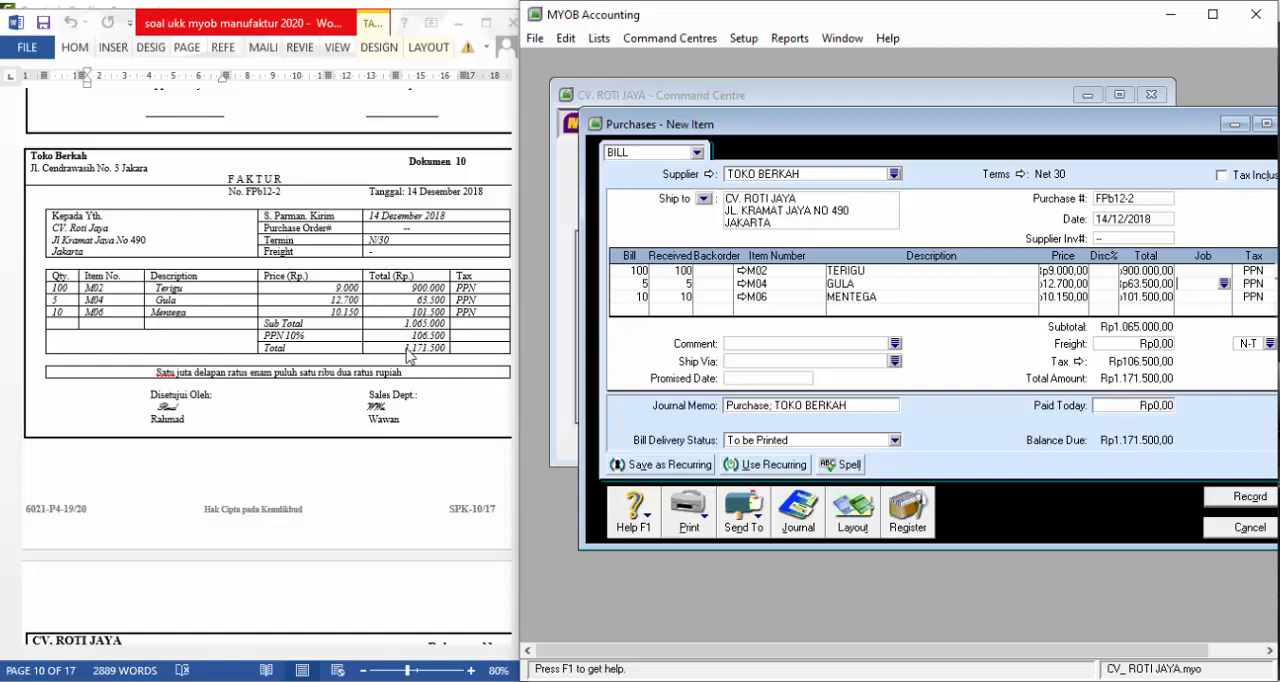
left_click(1228, 500)
scroll(437, 316, "down", 10)
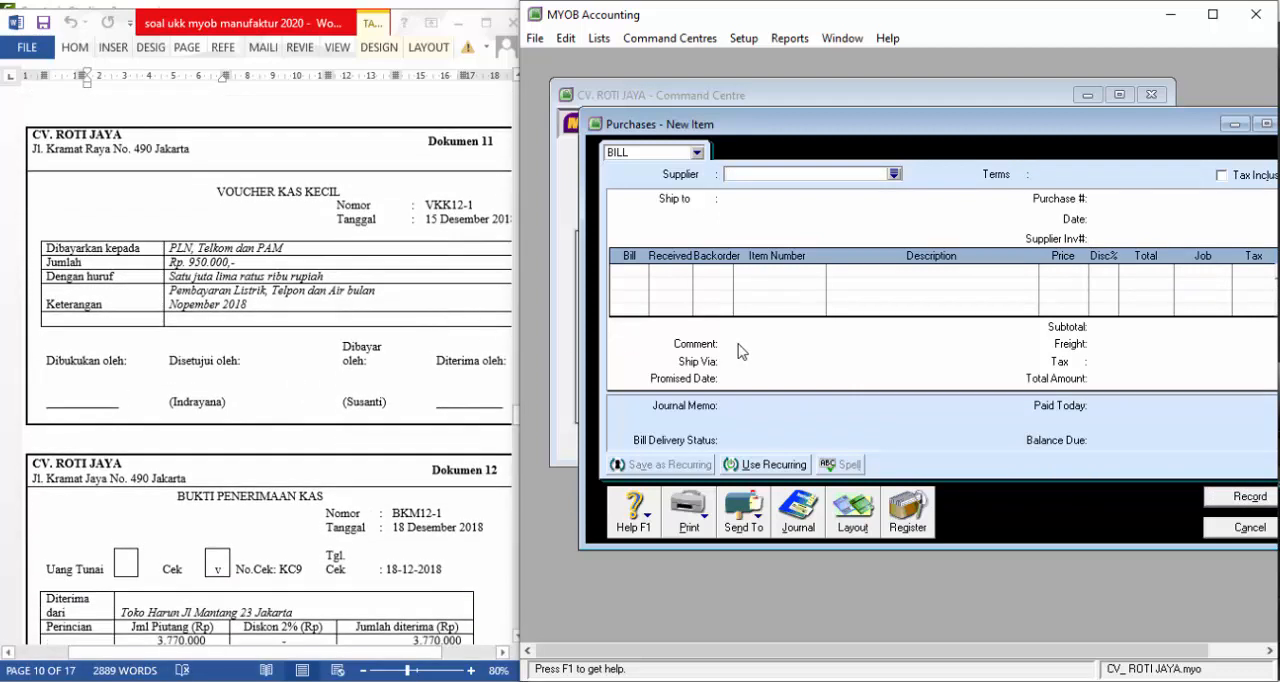
left_click(1197, 530)
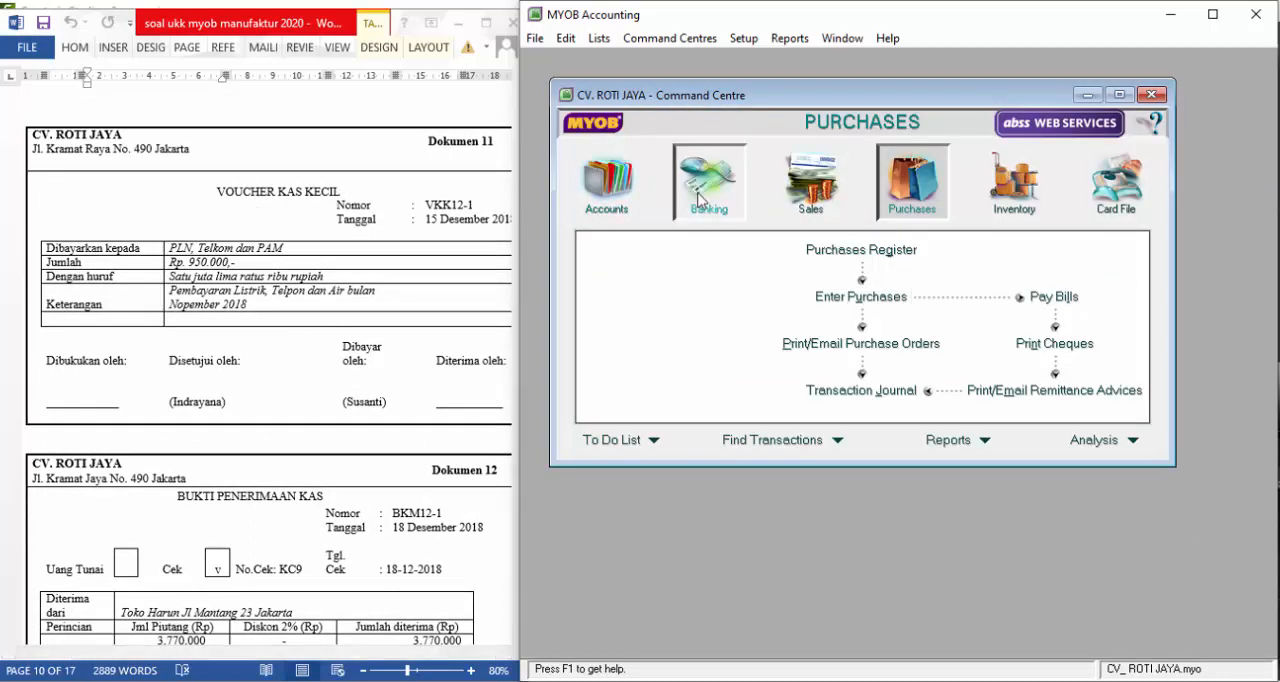
Start a Spend Money entry for Dokumen 11, paid from account 1-1100 KAS DI TANGAN
left_click(698, 199)
left_click(664, 260)
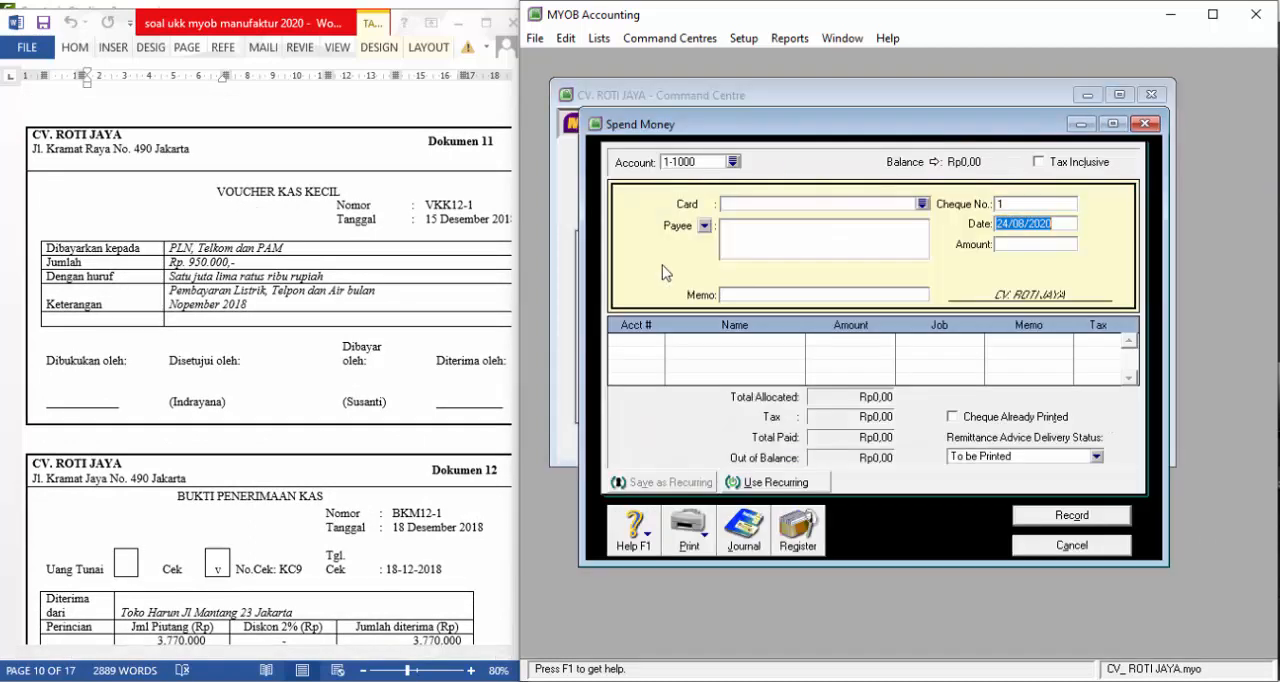
left_click(733, 162)
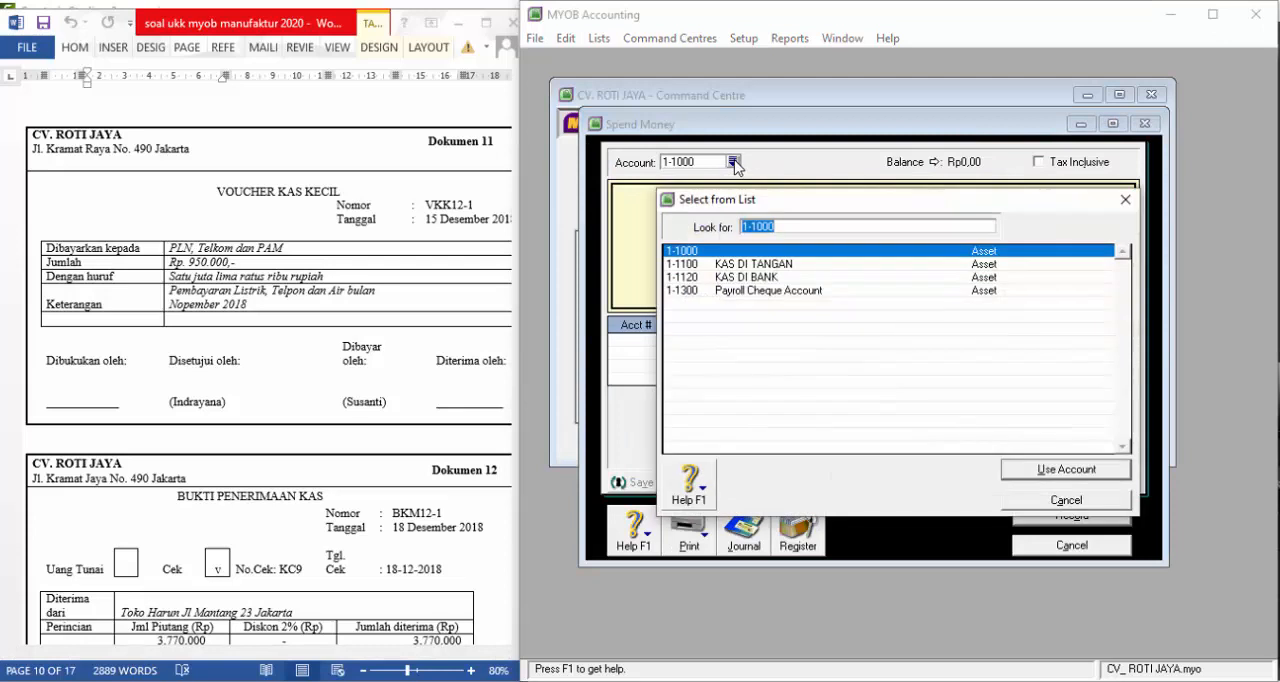
left_click(737, 267)
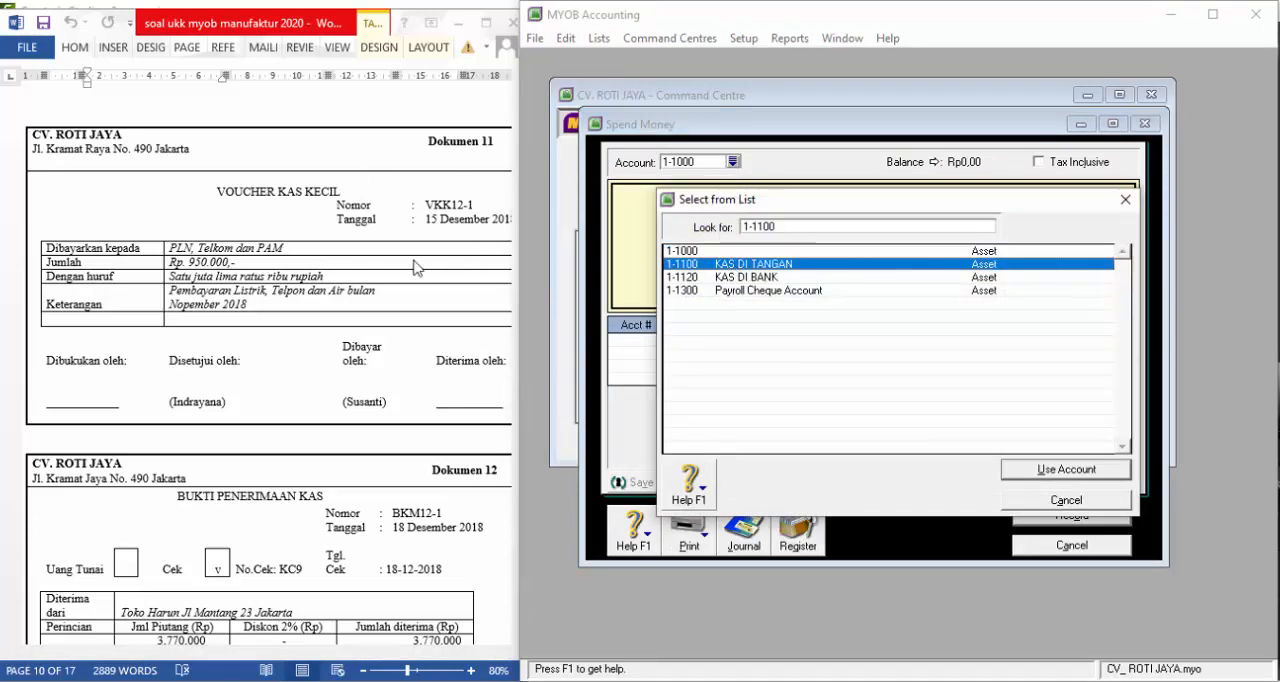
left_click(1040, 474)
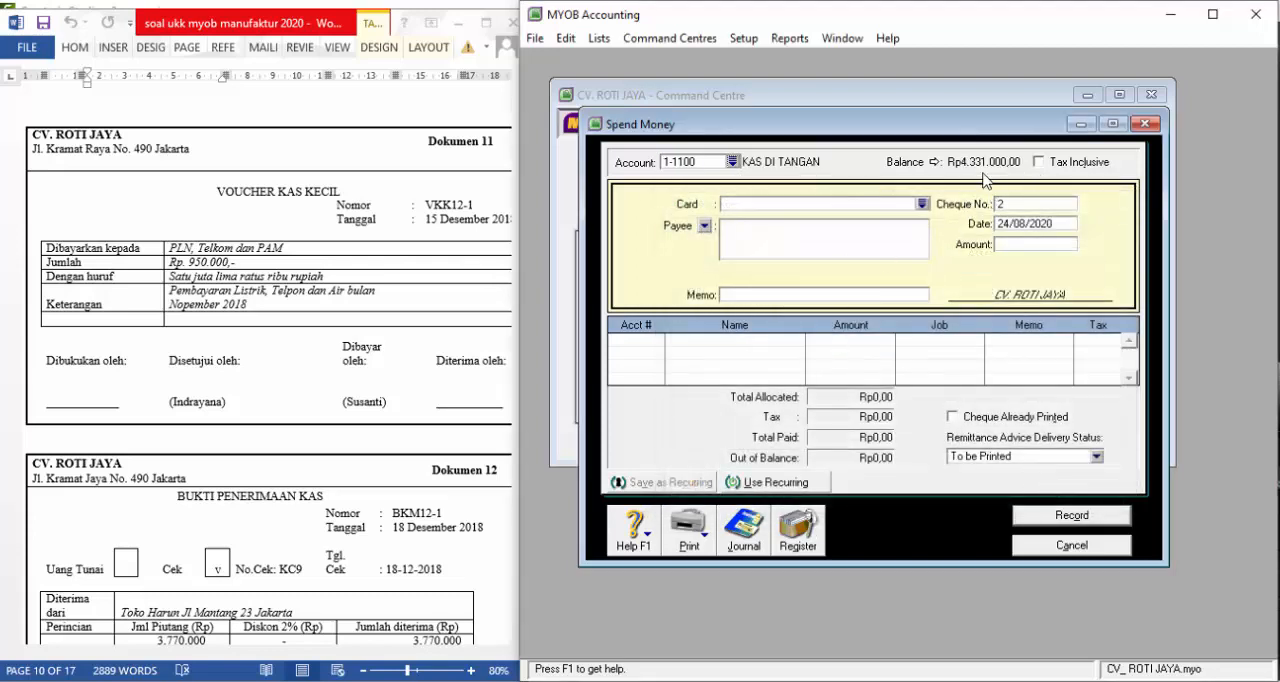
Enter VKK12-1 as the cheque number, 15/12/2018 as the date and 950.000 as the payment amount
left_click(1012, 205)
type("VKK12-1")
key("Tab")
type("1")
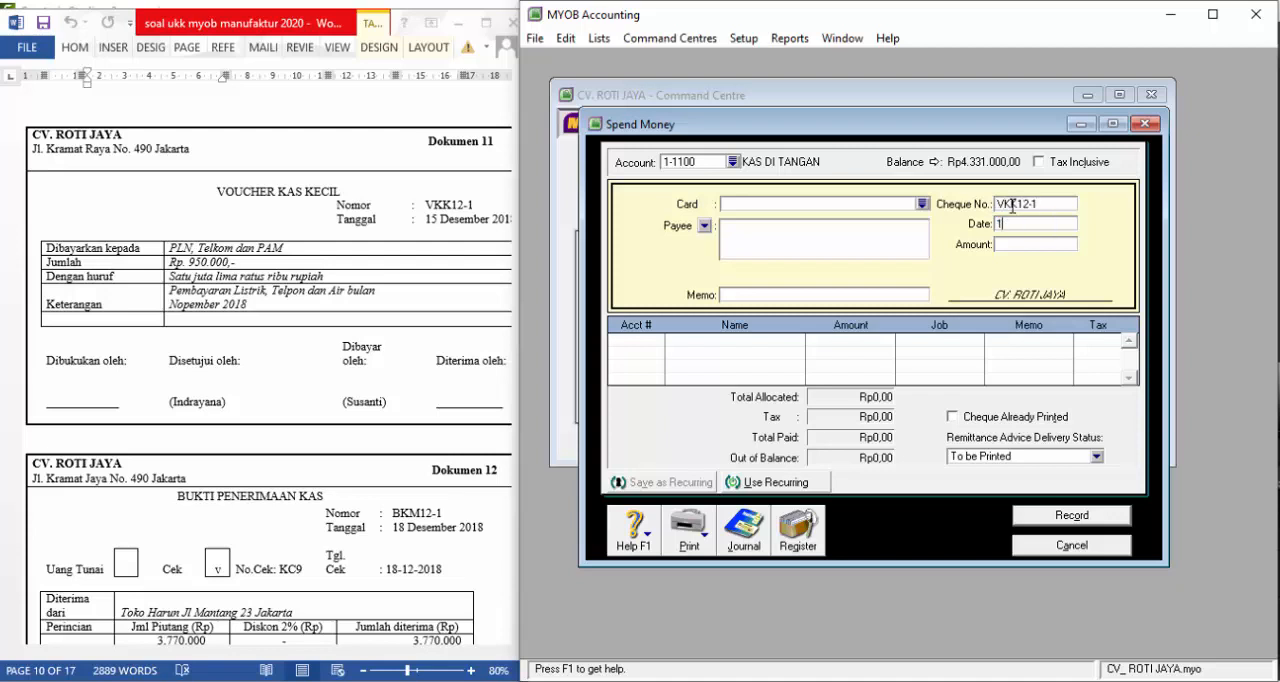
type("5/12/2018")
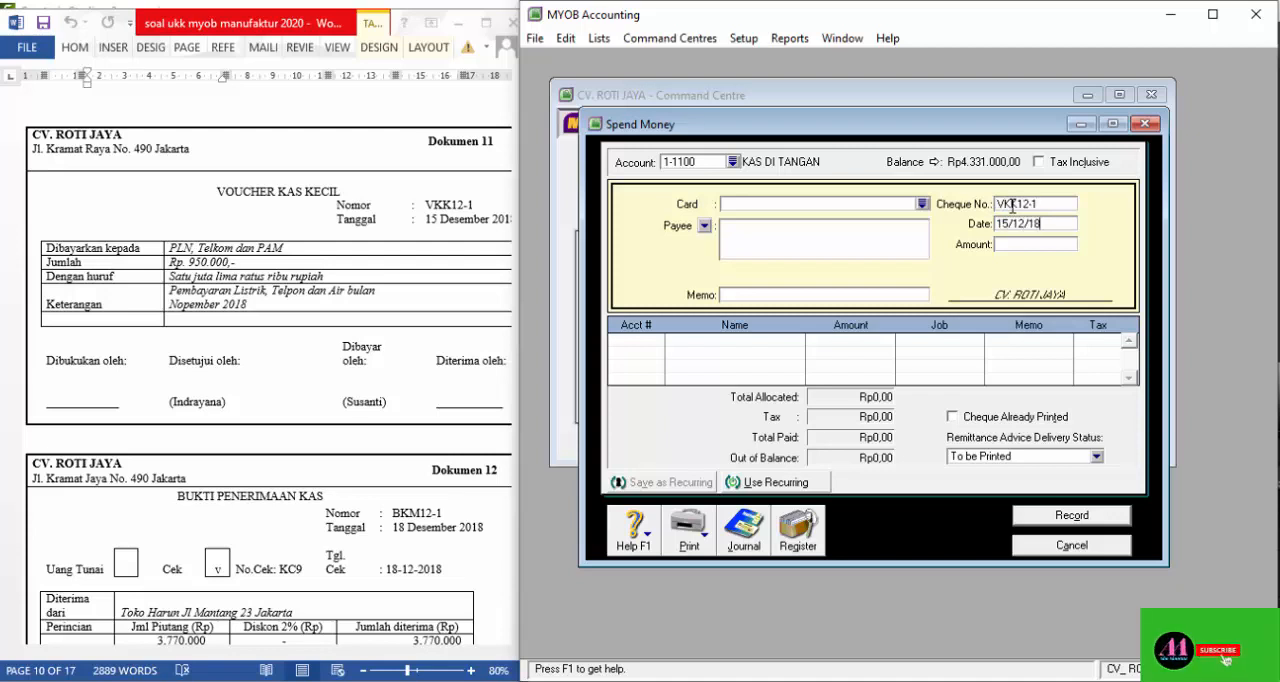
key("Tab")
type("9")
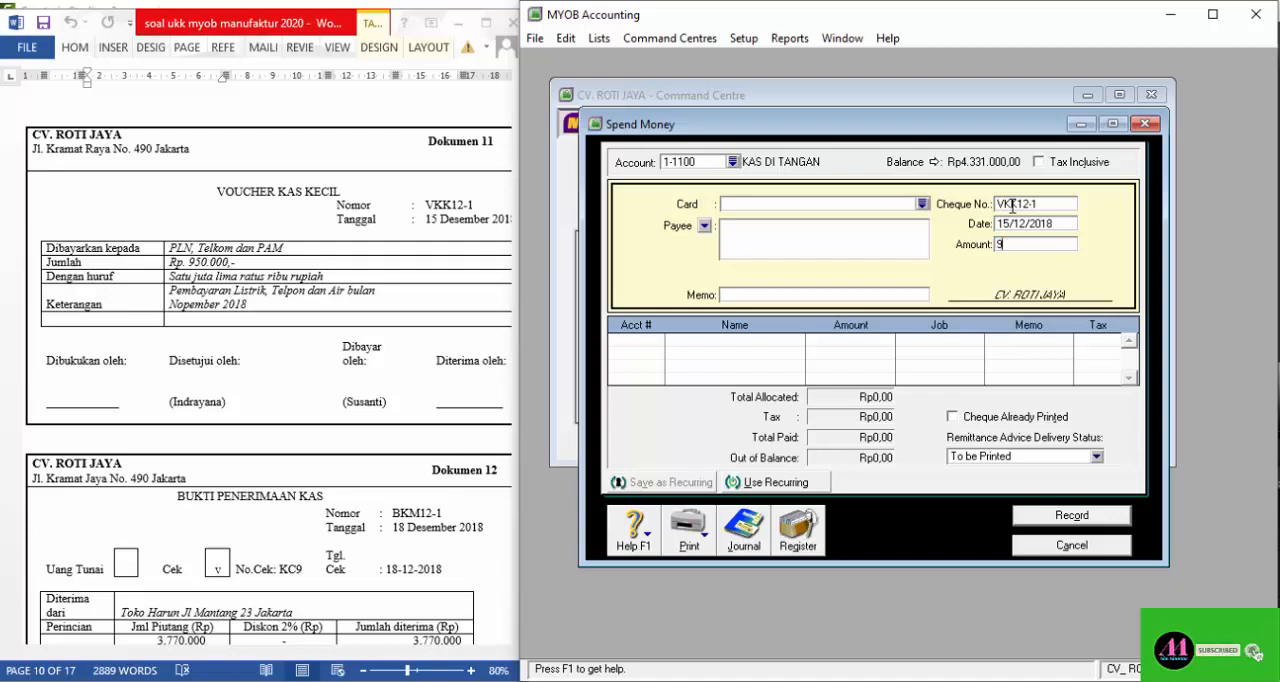
type("50.000")
Enter the payee "PLN. TELKOM DAN PAM" and the memo "PEMBAYRAN LISTRIK, TELP DAN AIR NOPEMBER 2018"
key("Tab")
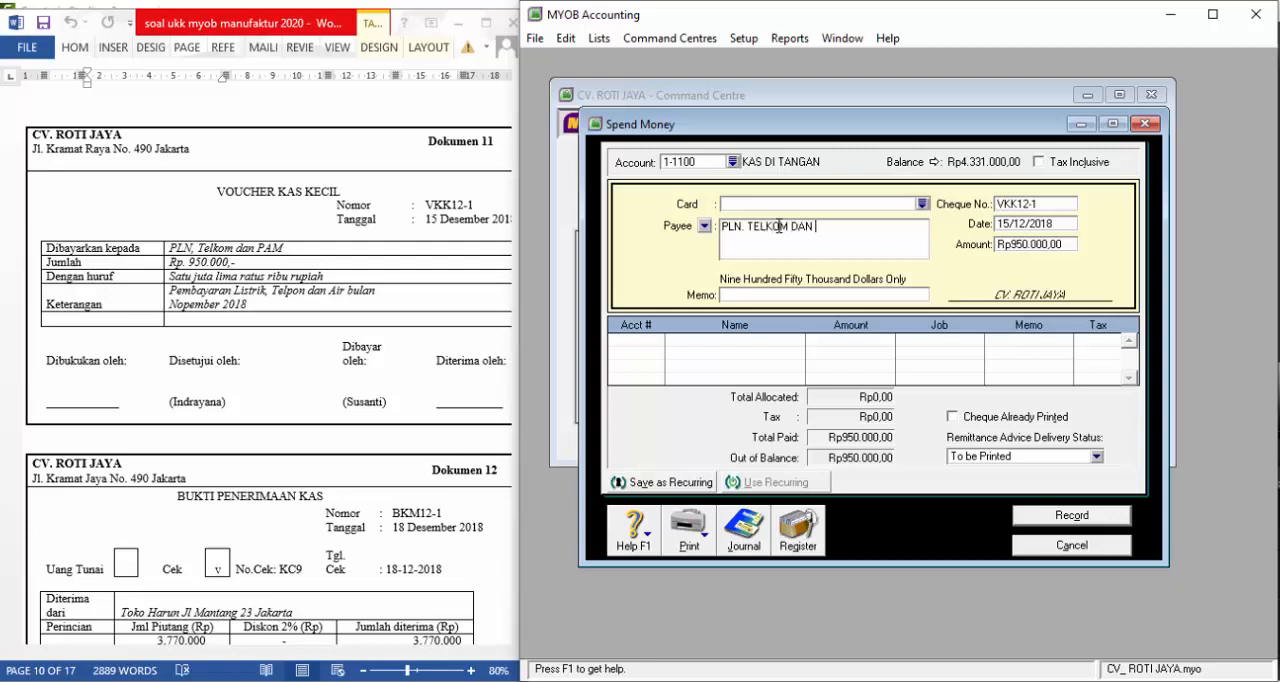
left_click(778, 295)
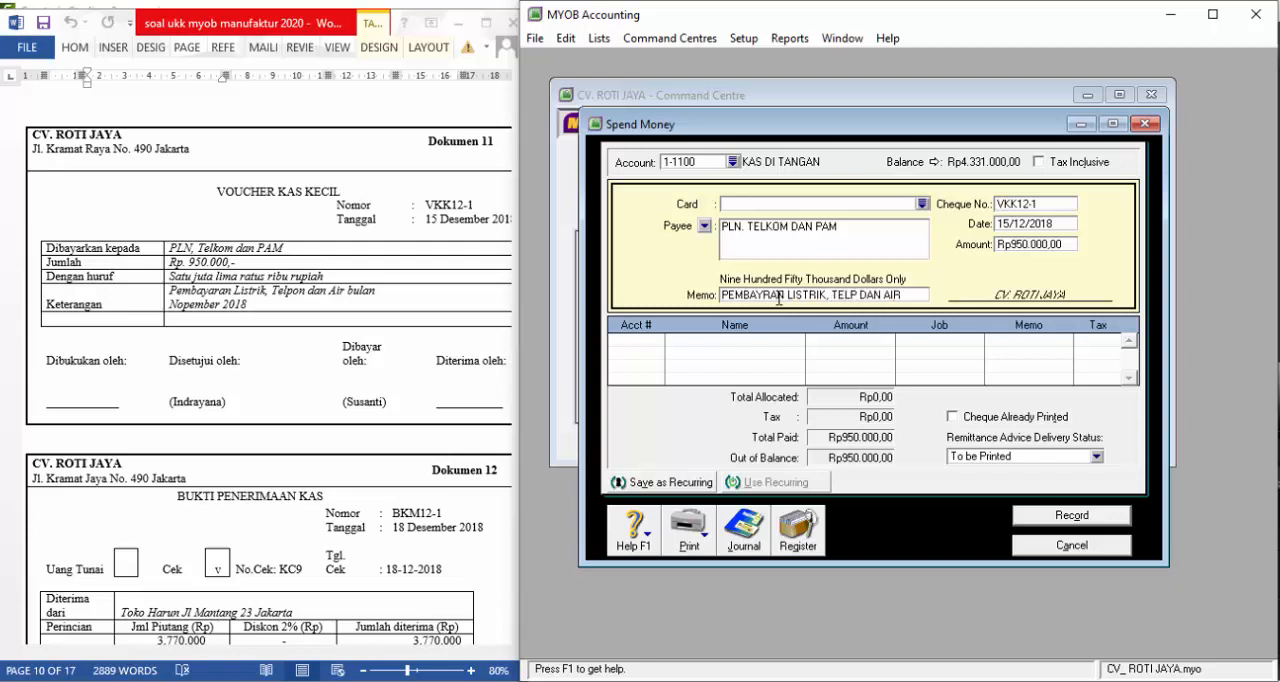
type("OPEMBE")
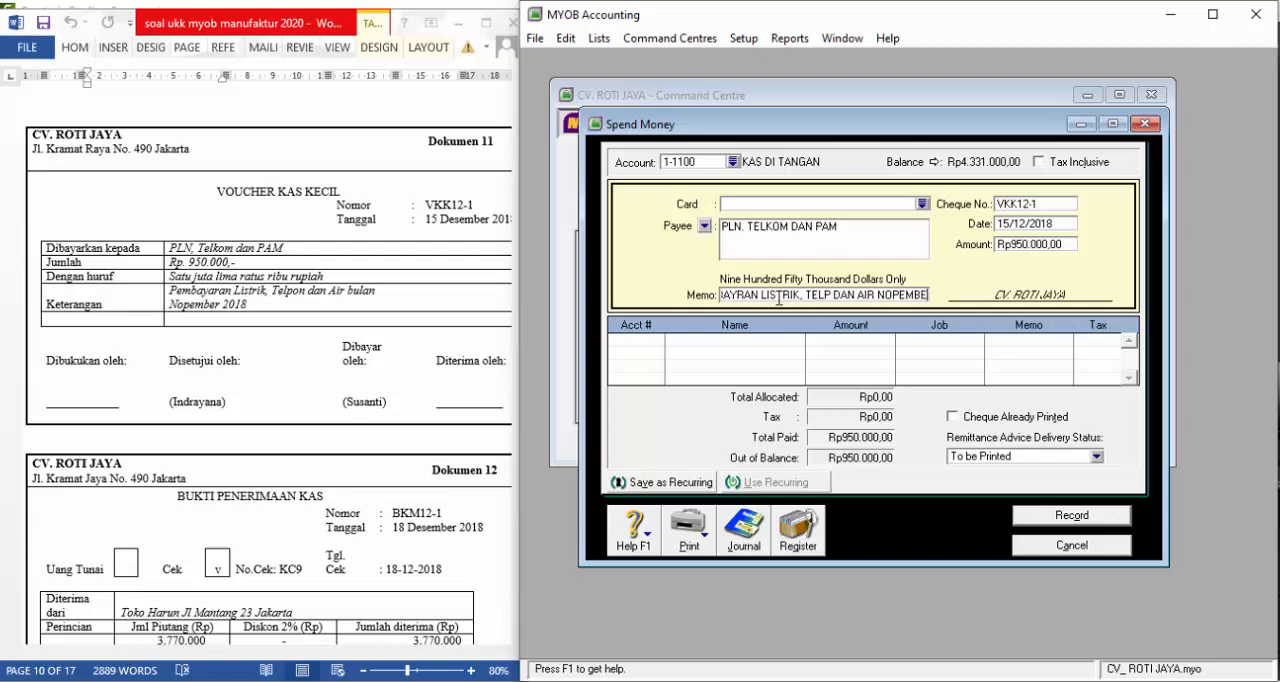
type("R 2018")
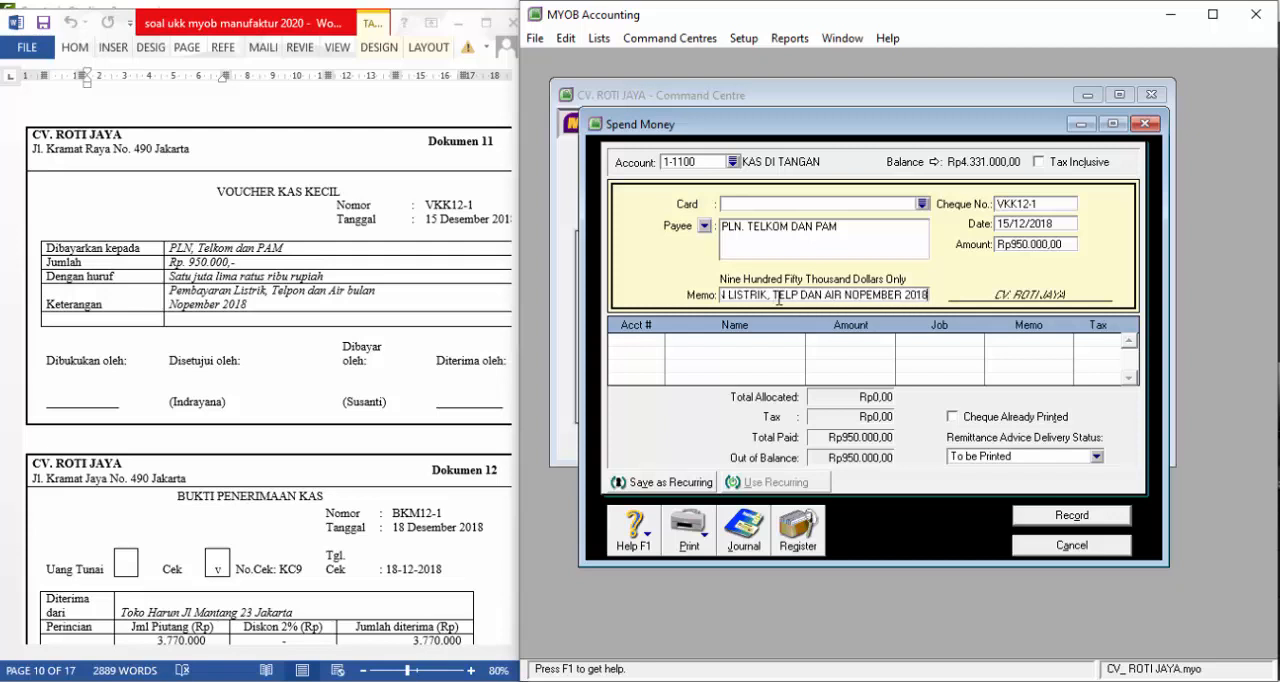
Allocate the Dokumen 11 payment to account 2-1300 UTANG BEBAN on the first line
left_click(652, 352)
type("6-")
key("Tab")
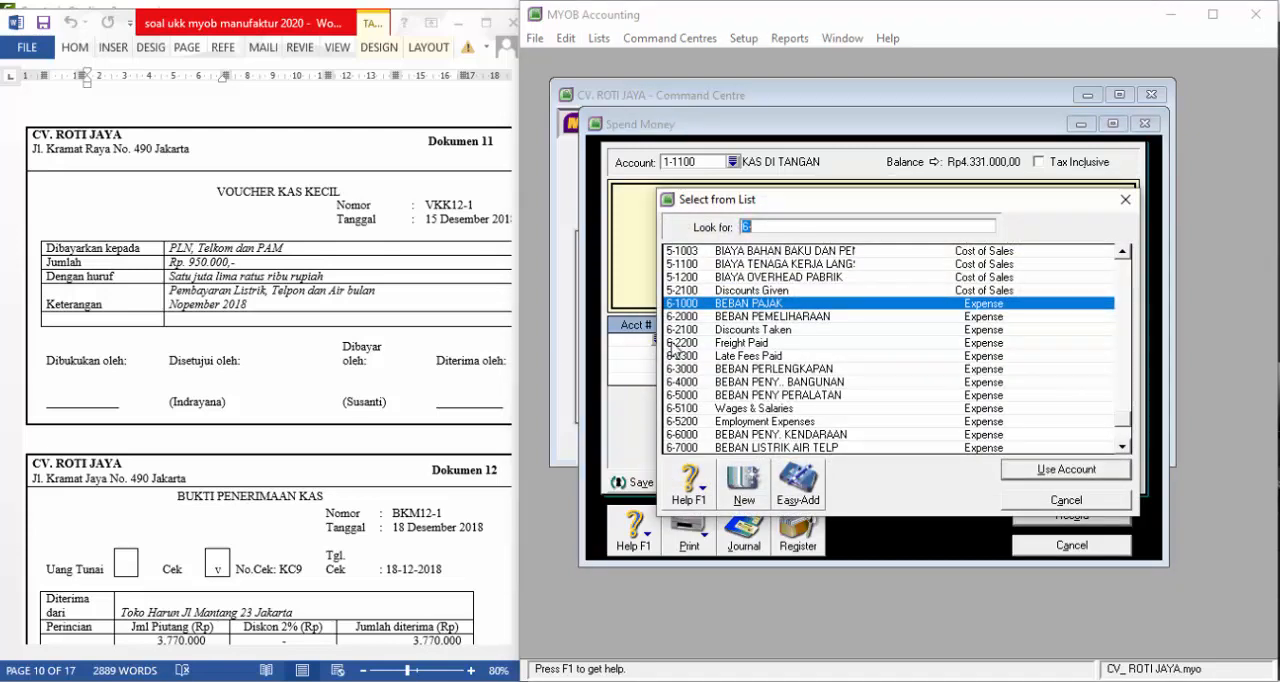
scroll(672, 349, "down", 1)
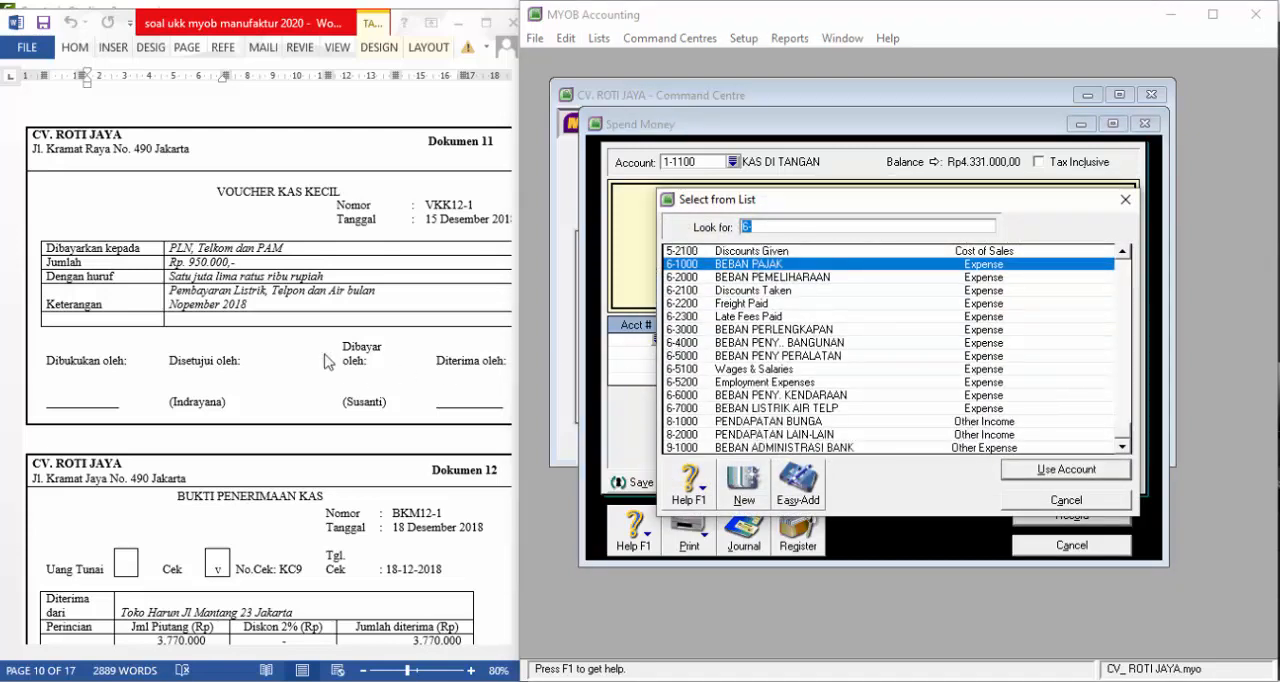
scroll(801, 338, "up", 1)
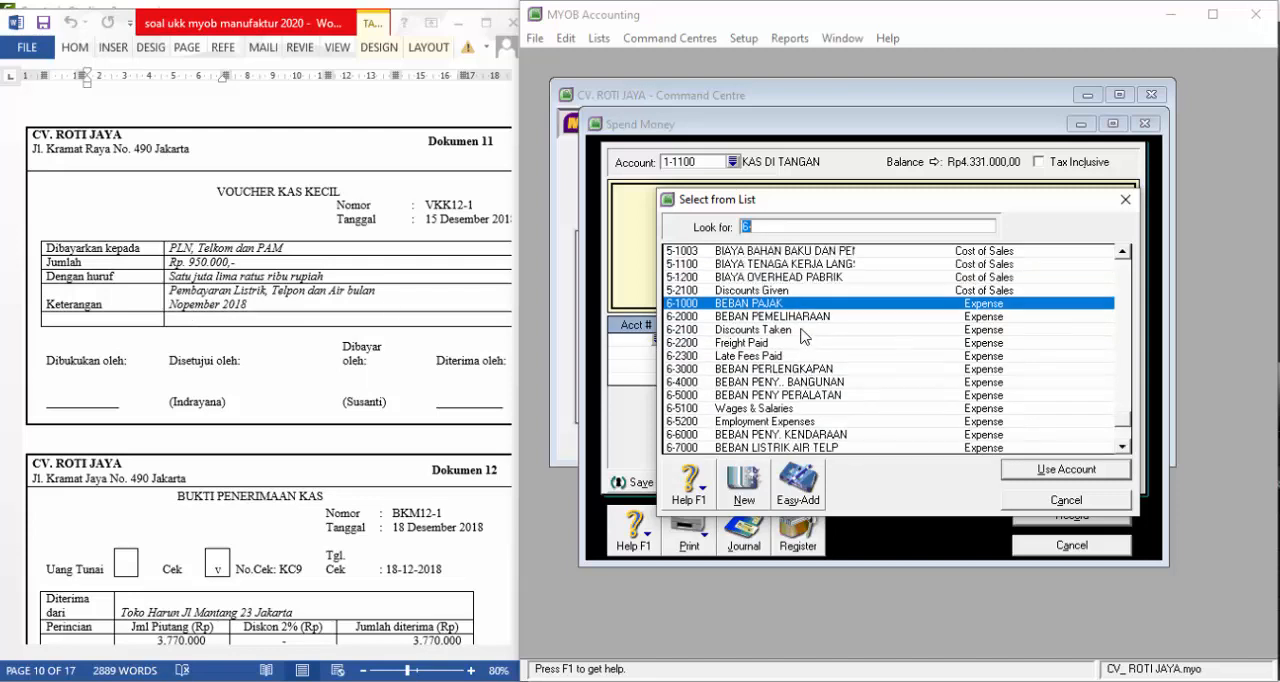
scroll(803, 337, "up", 9)
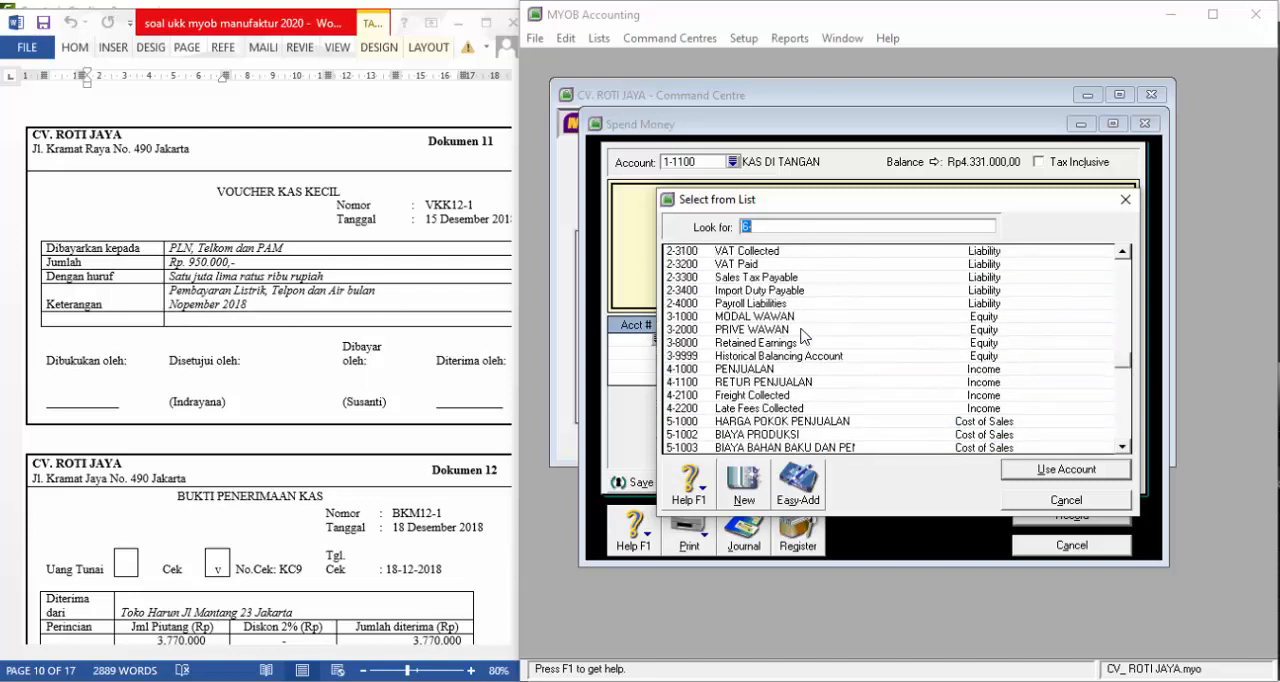
left_click(779, 266)
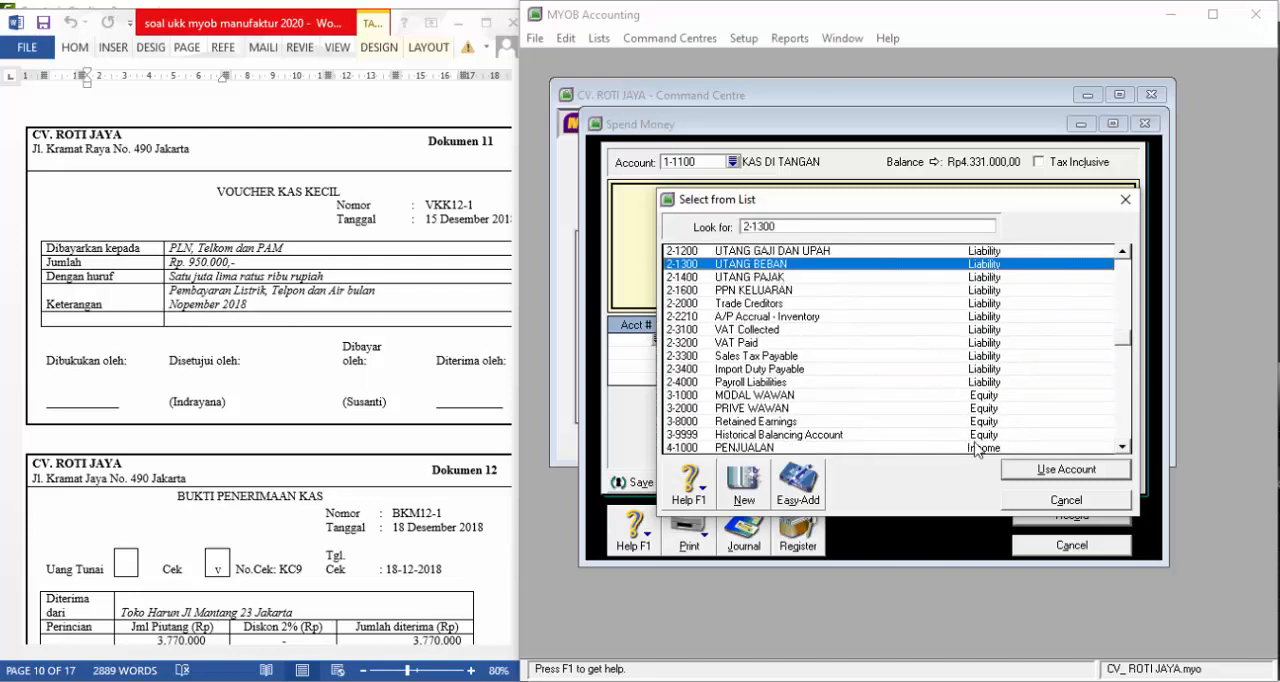
left_click(1025, 470)
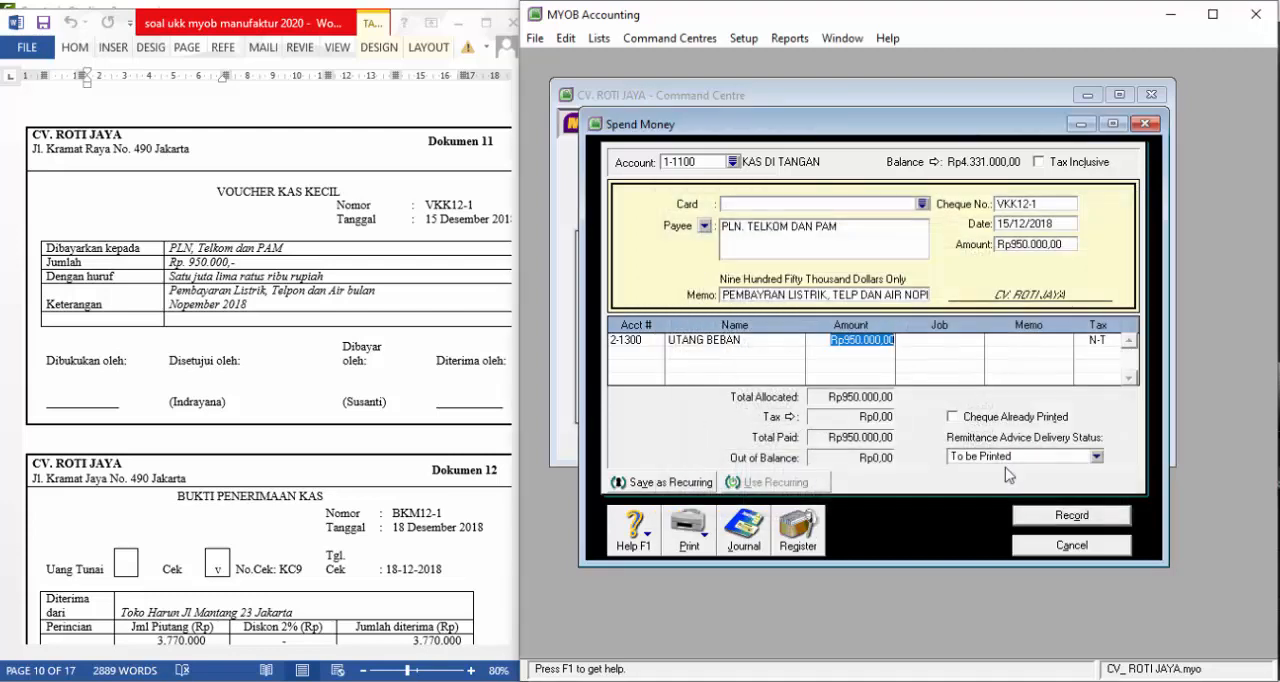
Review the utilities payment's journal recap, record the payment and close the Spend Money window
left_click(880, 357)
key("ctrl+r")
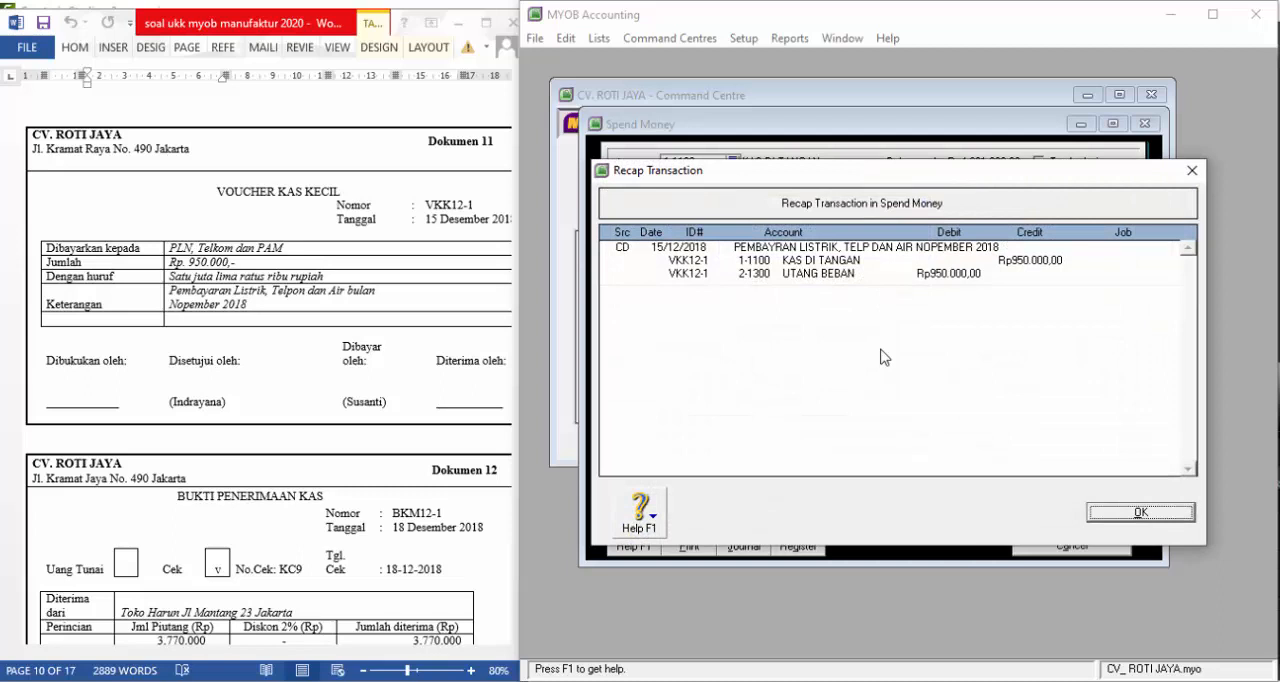
left_click(1130, 514)
left_click(1091, 518)
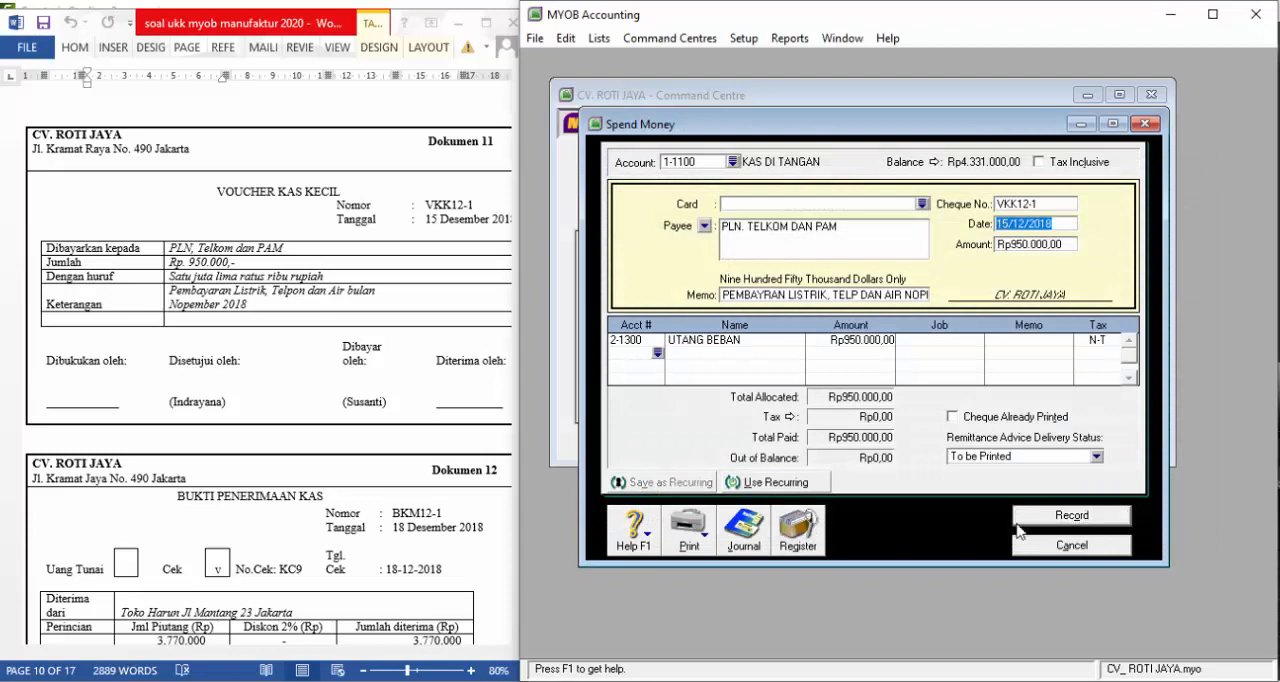
scroll(275, 408, "down", 2)
scroll(275, 408, "down", 3)
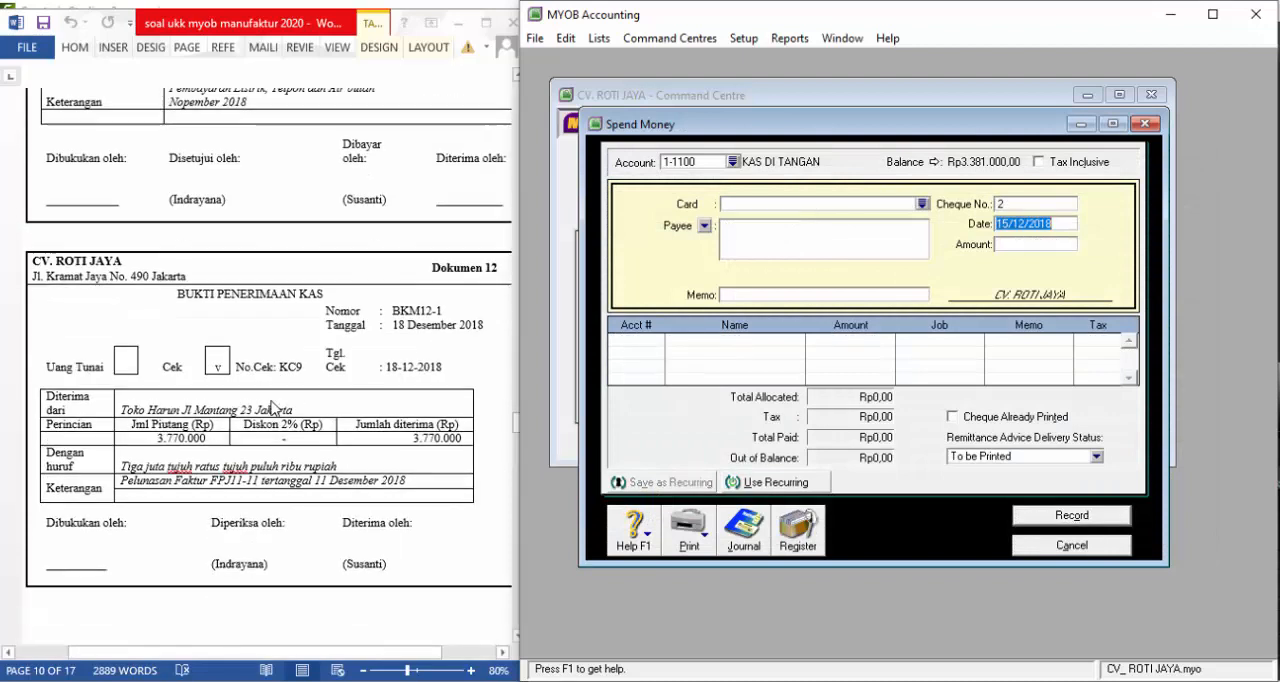
scroll(275, 408, "down", 1)
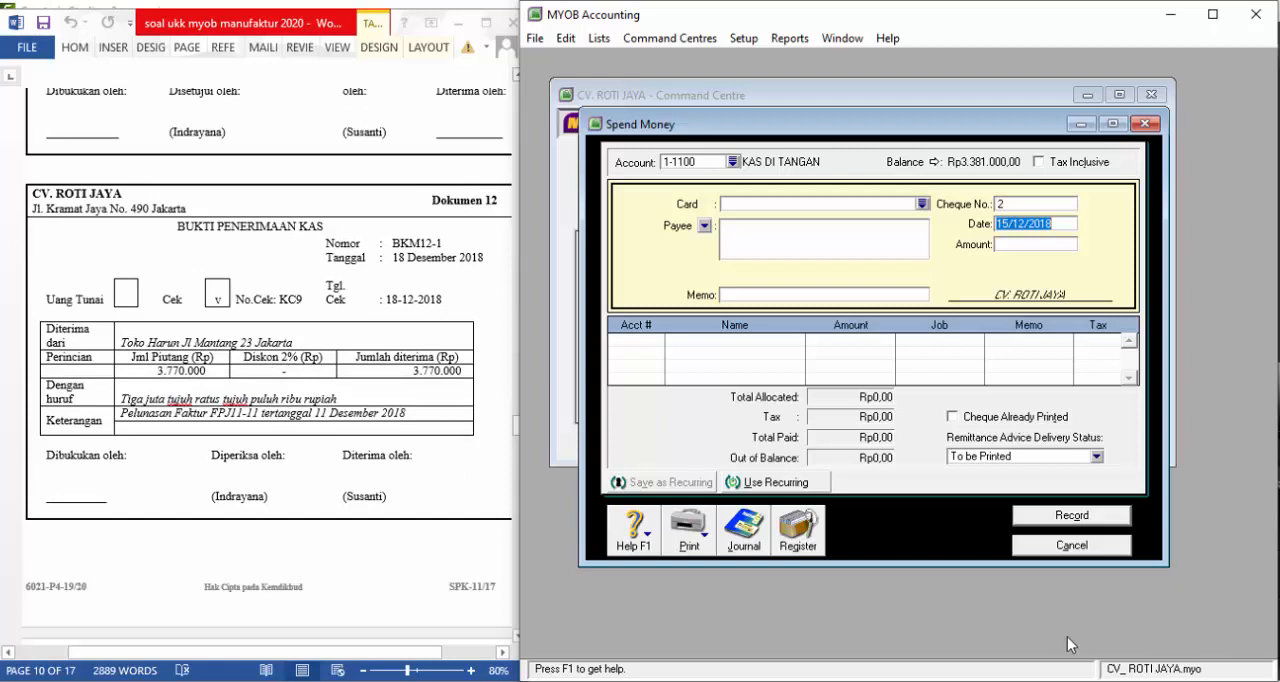
left_click(1092, 548)
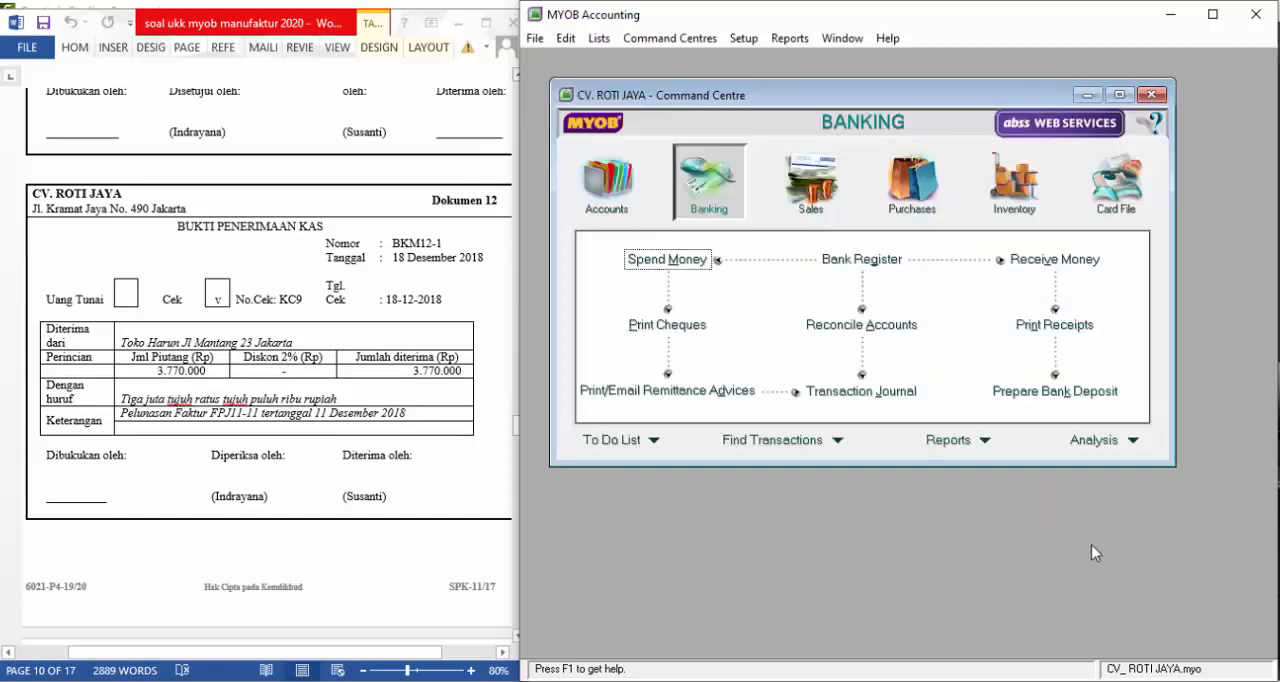
Start a Receive Payments entry for Dokumen 12, deposited to account 1-1120 KAS DI BANK
left_click(810, 188)
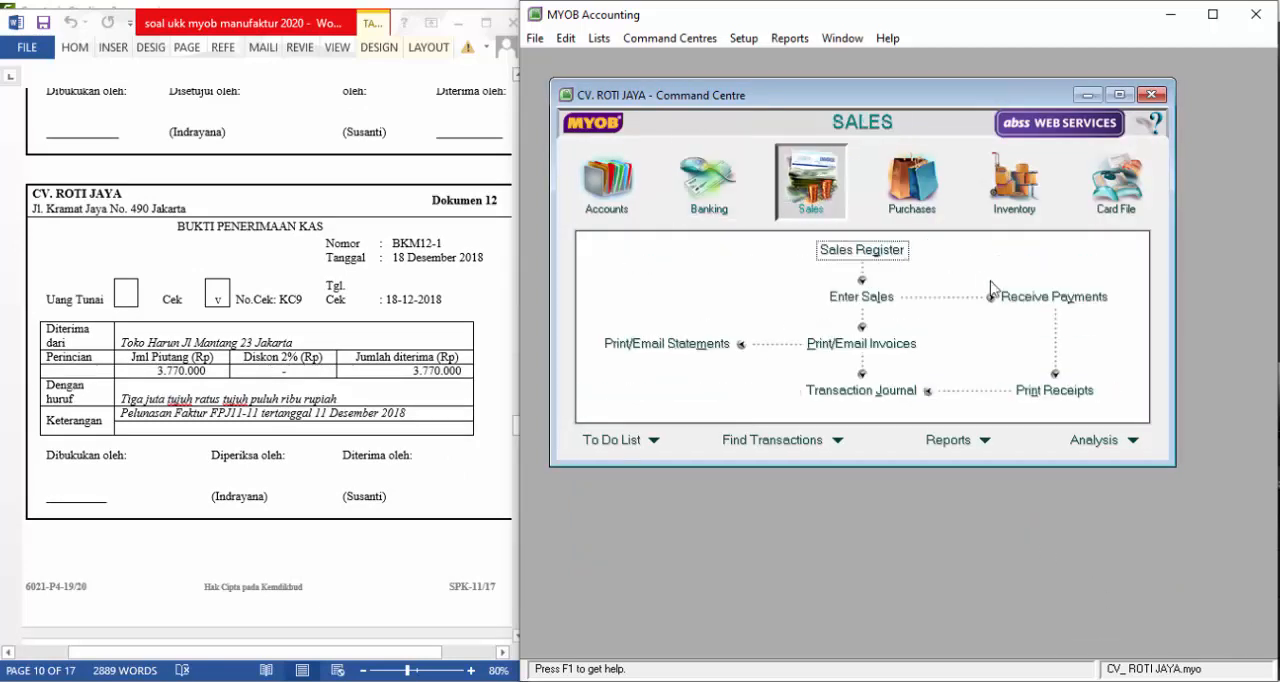
left_click(1027, 299)
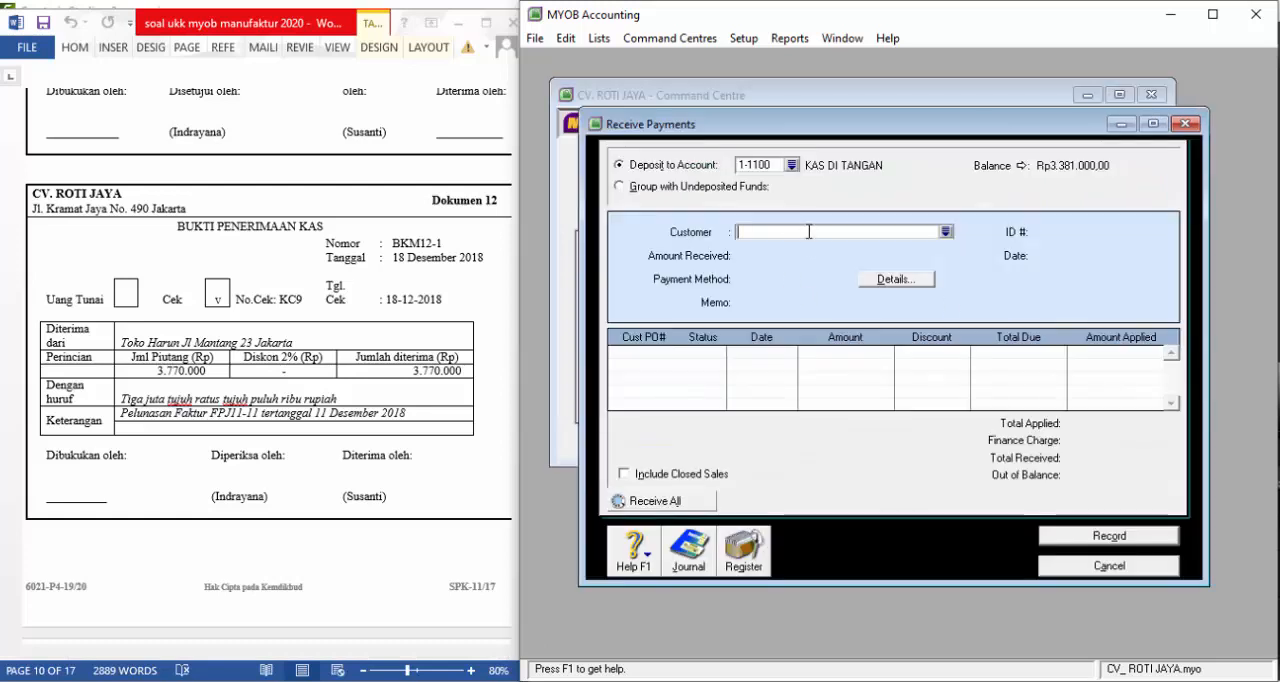
left_click(791, 166)
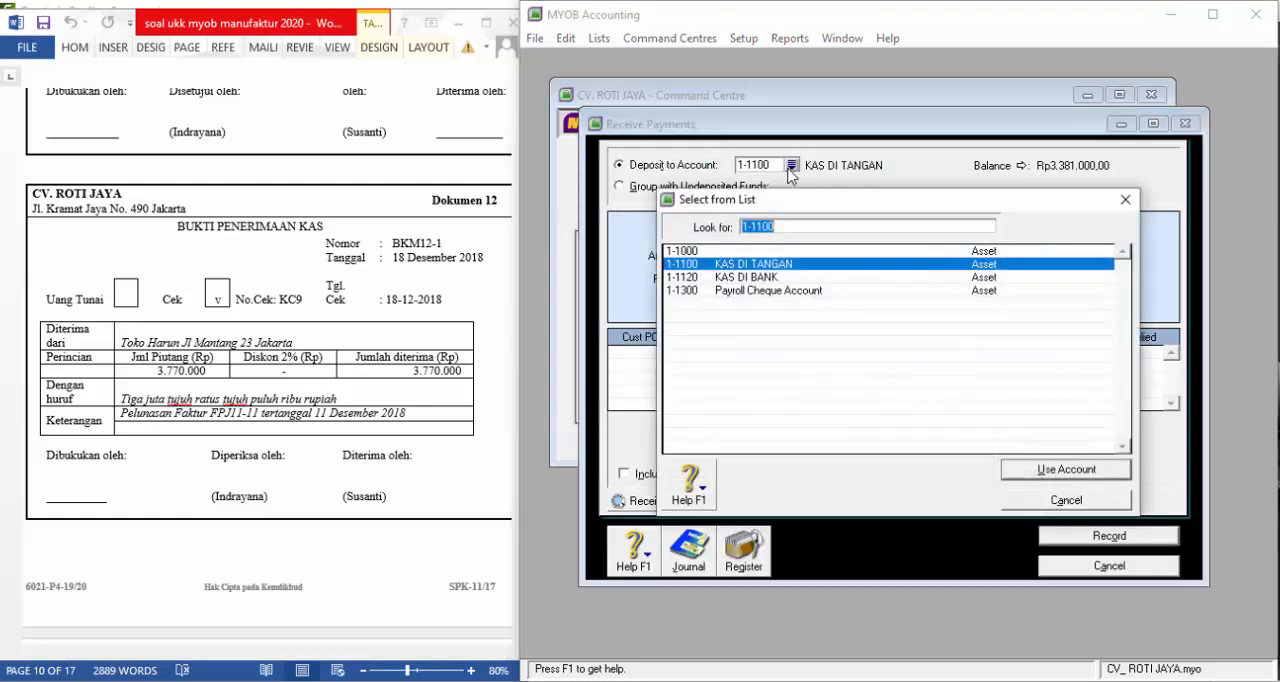
left_click(766, 278)
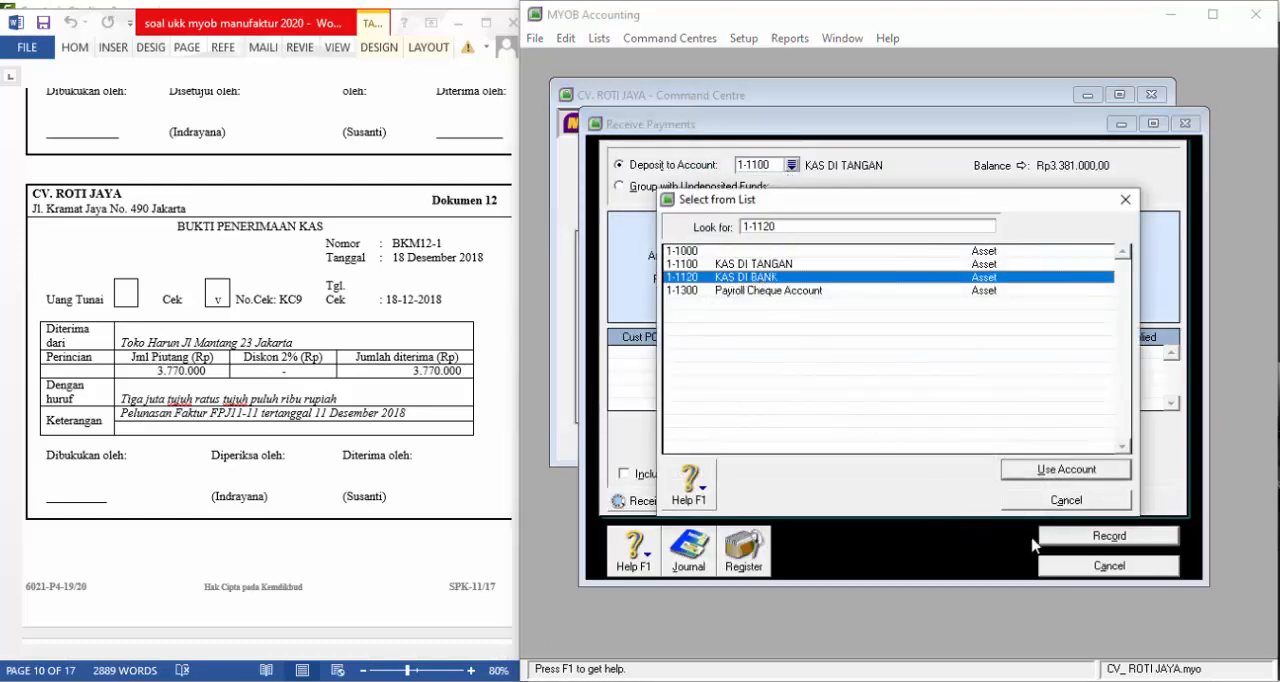
left_click(1062, 470)
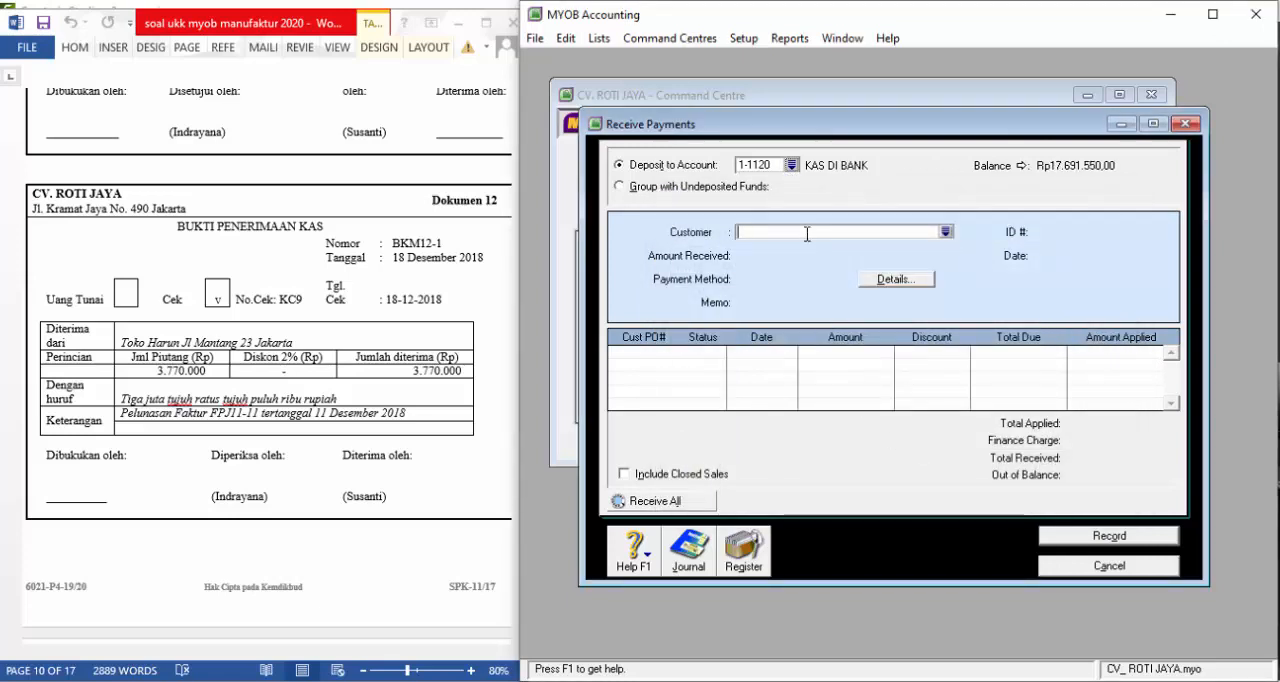
Select customer TOKO HARUM and enter 3.770.000 as the amount received, with Cheque as the payment method
type("TOKO HARUM")
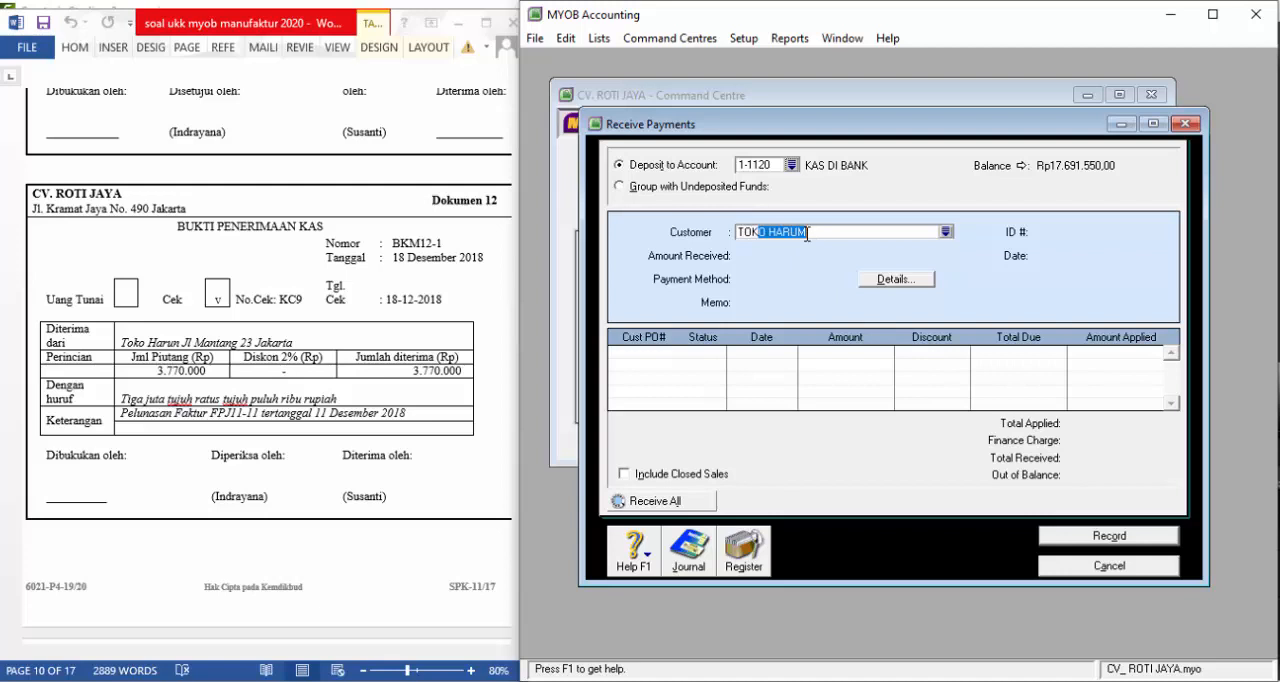
key("Tab")
key("Tab")
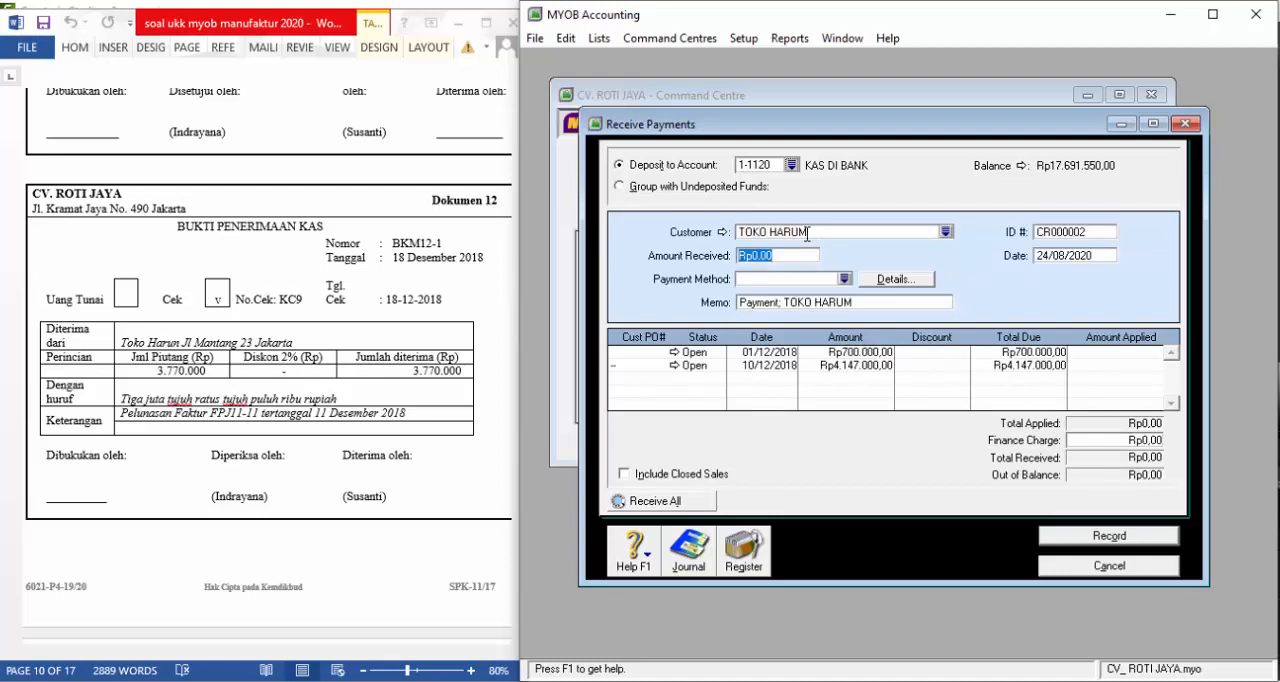
type("3.770.00")
key("Tab")
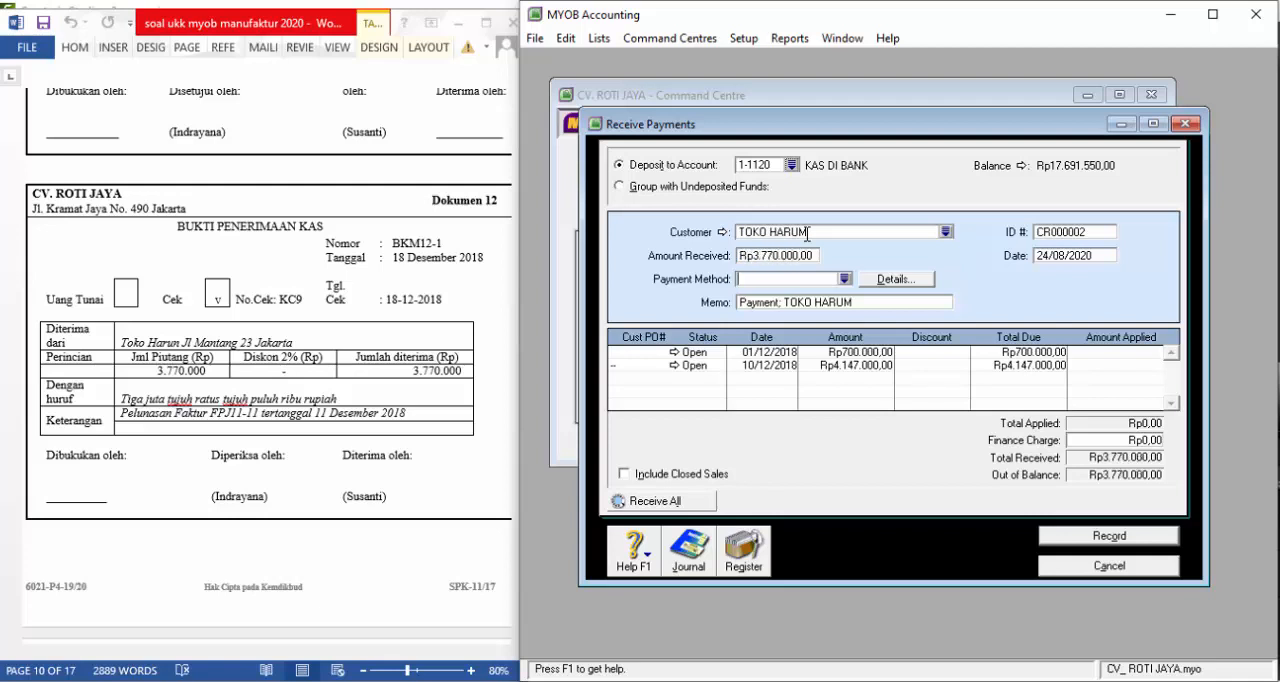
type("Cheque")
key("Tab")
key("Tab")
Set the receipt's ID number to BKM12-1 and its date to 18/12/2018
key("Tab")
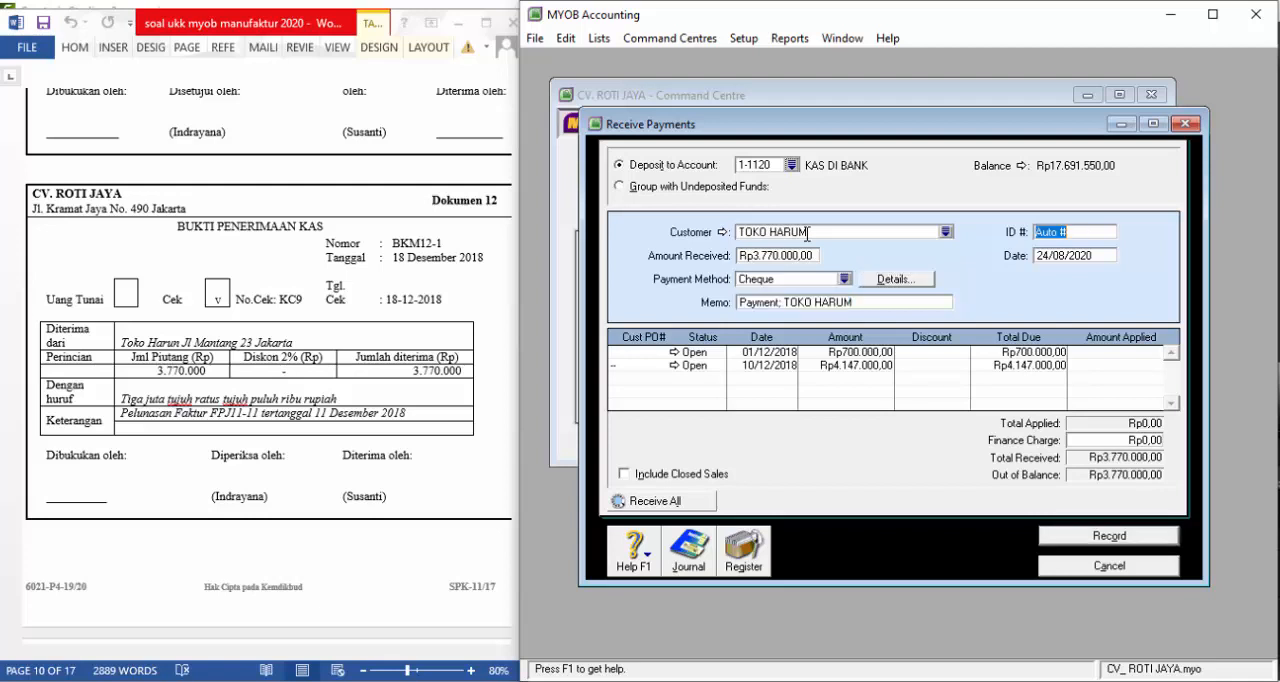
type("BKM12-1")
key("Tab")
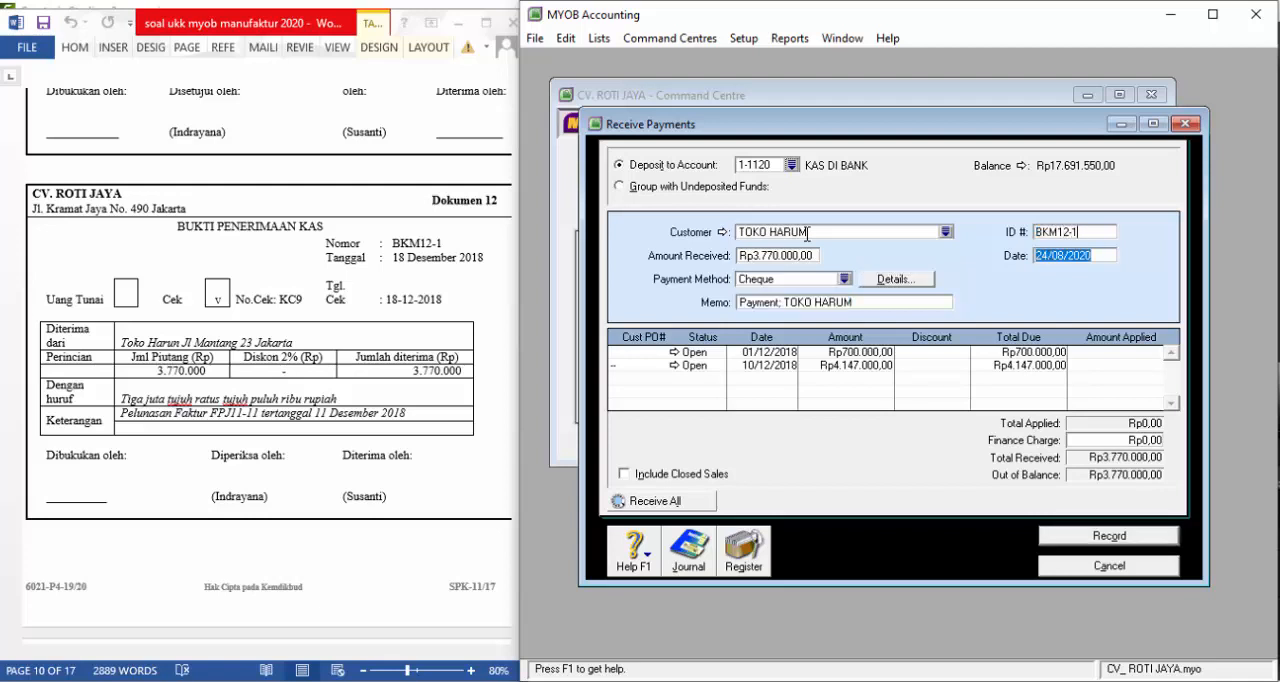
type("18/12/18")
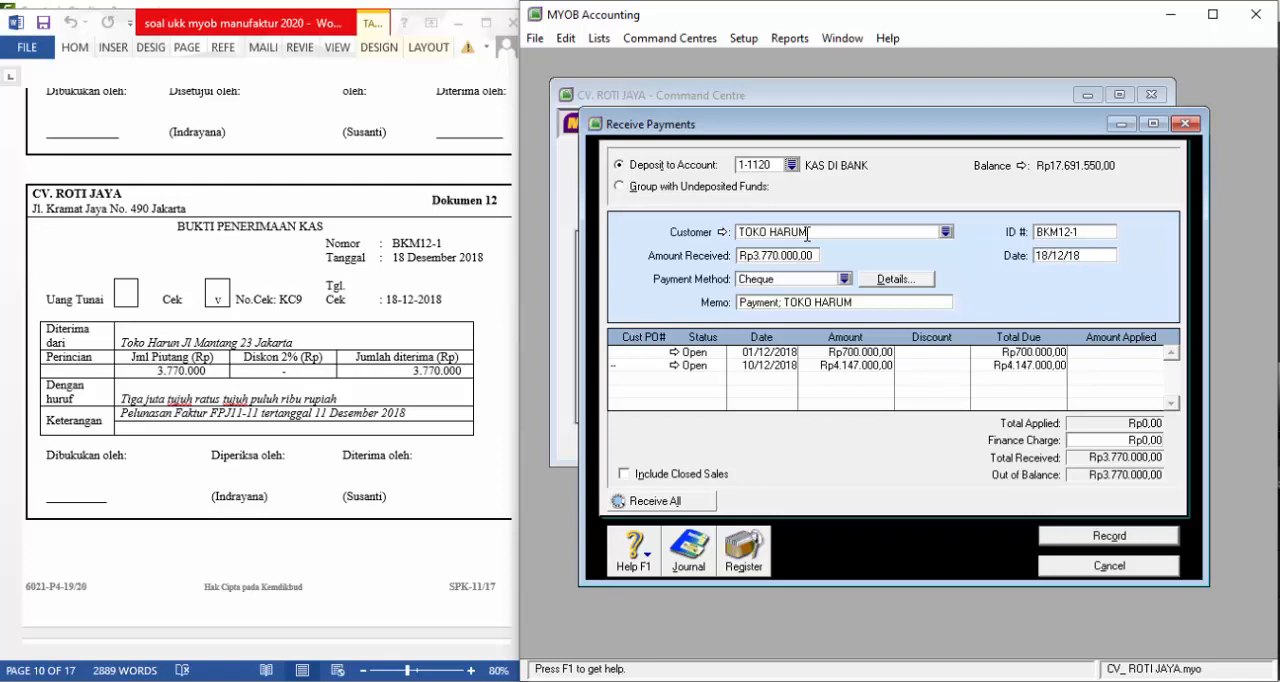
key("Tab")
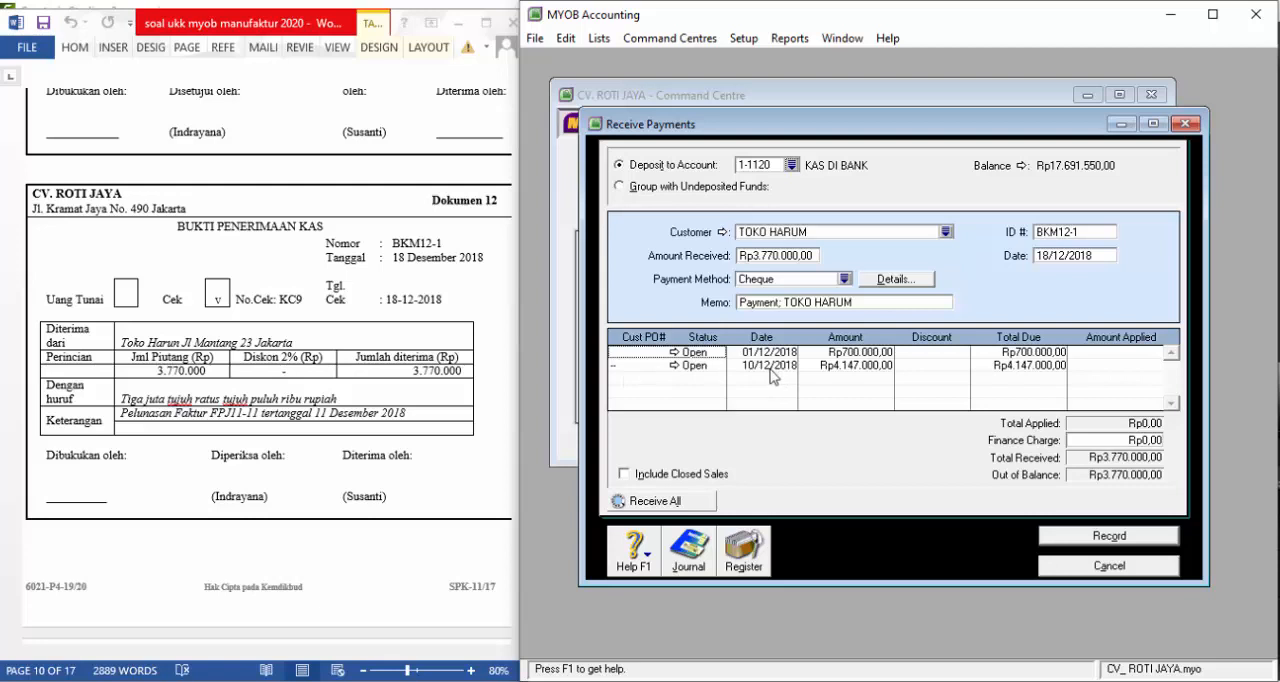
Apply the 3.770.000 receipt to the 10/12/2018 invoice, record it and close the Receive Payments window
left_click(1098, 369)
key("Tab")
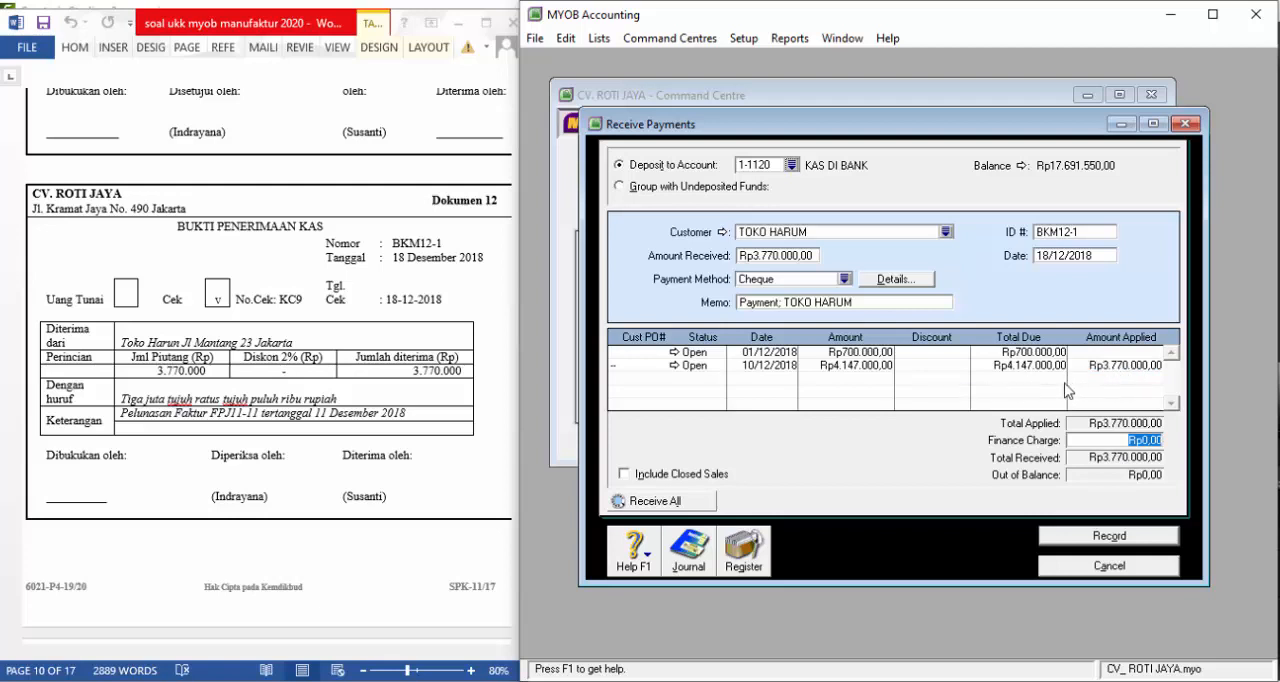
left_click(1101, 537)
left_click(1109, 565)
Bring up Dokumen 13 in the exam document and start its Spend Money entry, paid from account 1-1100 KAS DI TANGAN
left_click(316, 469)
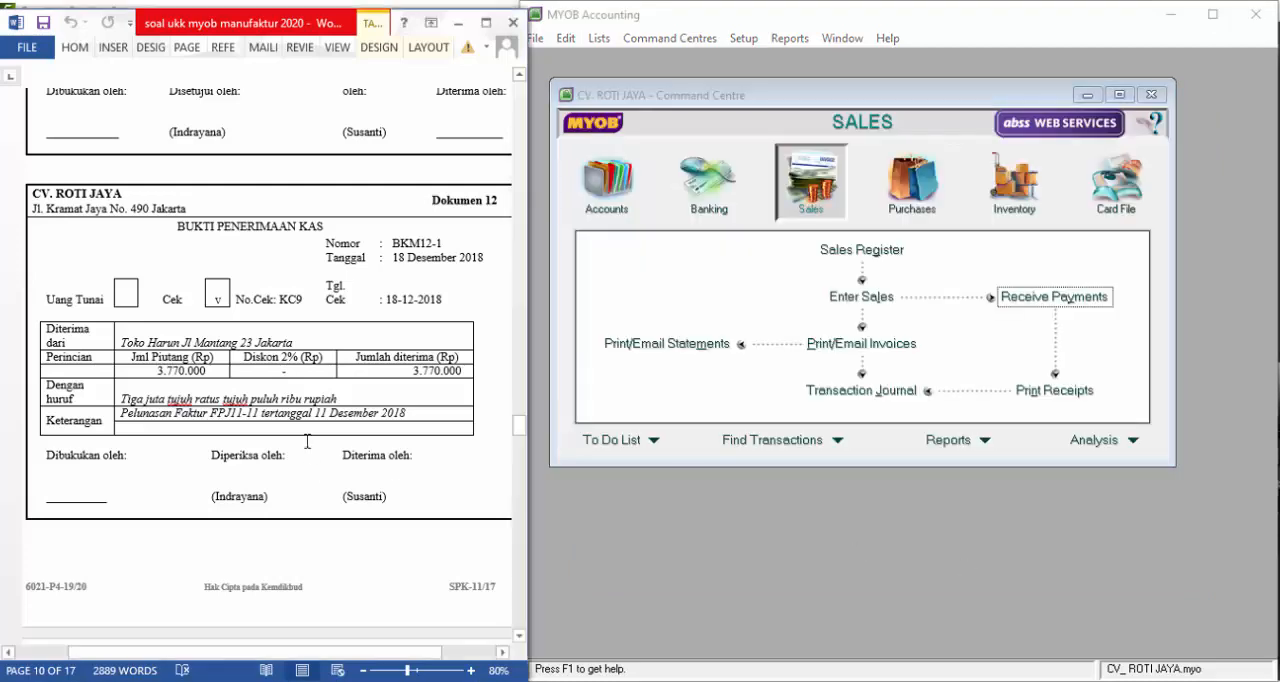
scroll(309, 424, "down", 10)
scroll(309, 424, "down", 3)
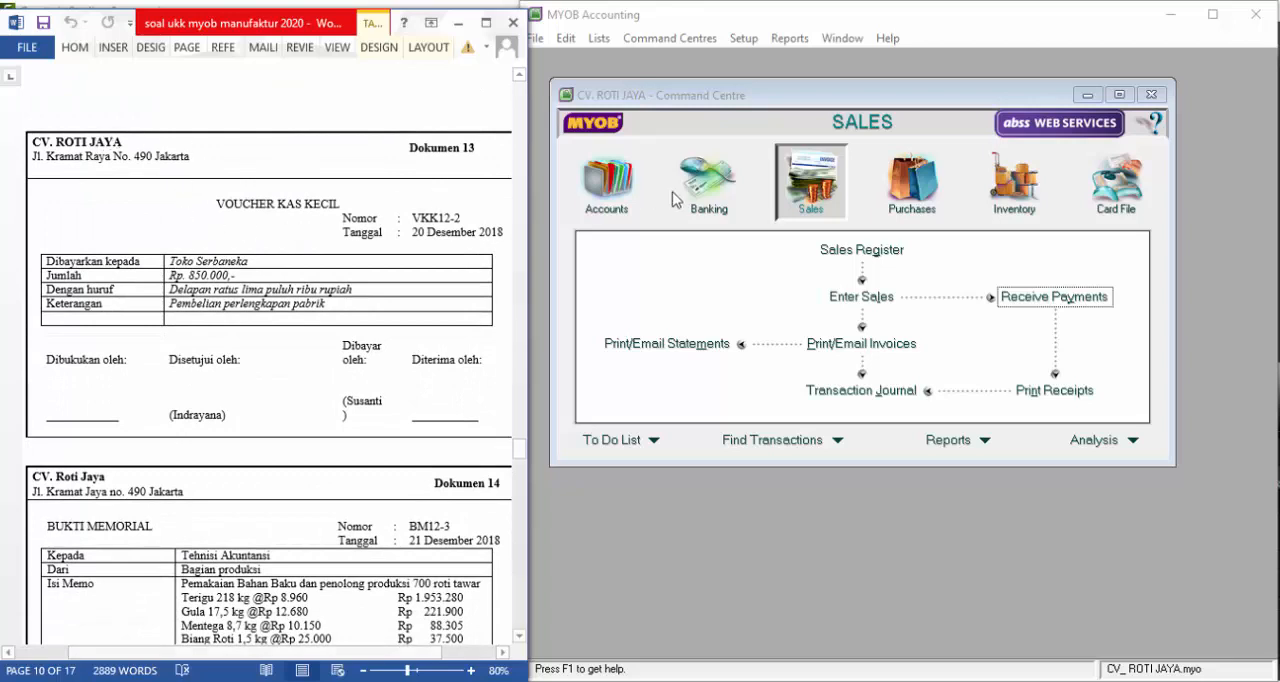
left_click(713, 193)
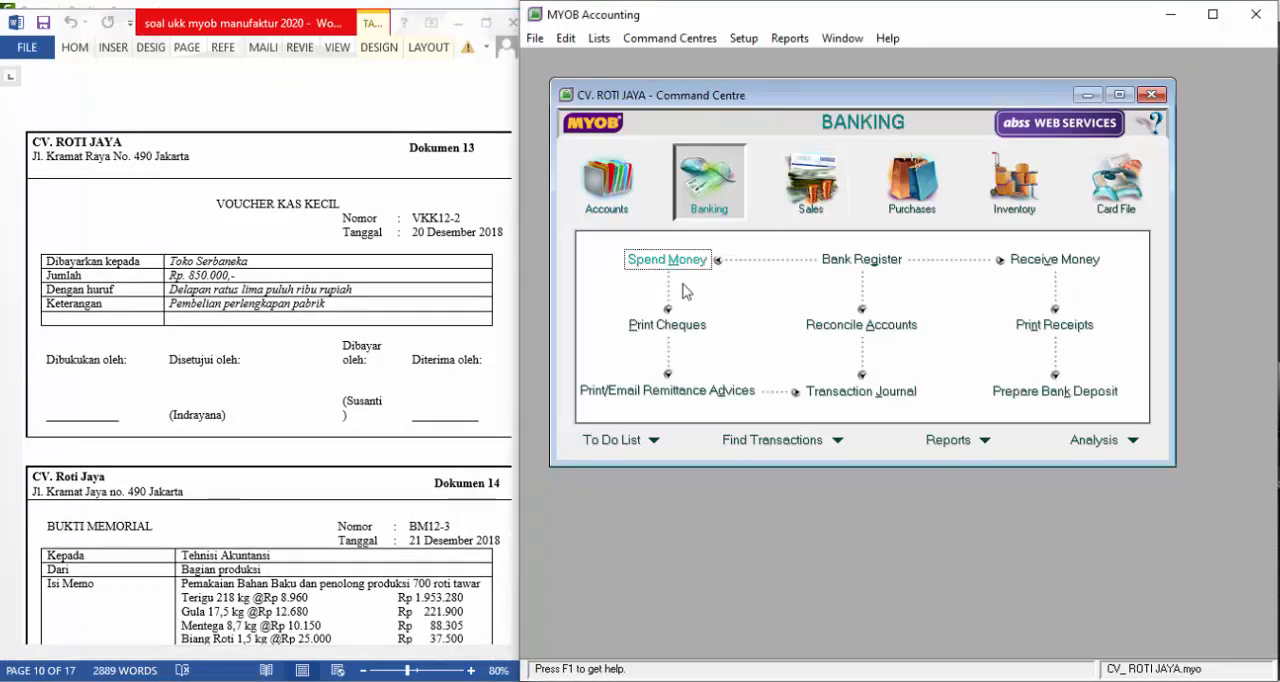
left_click(690, 263)
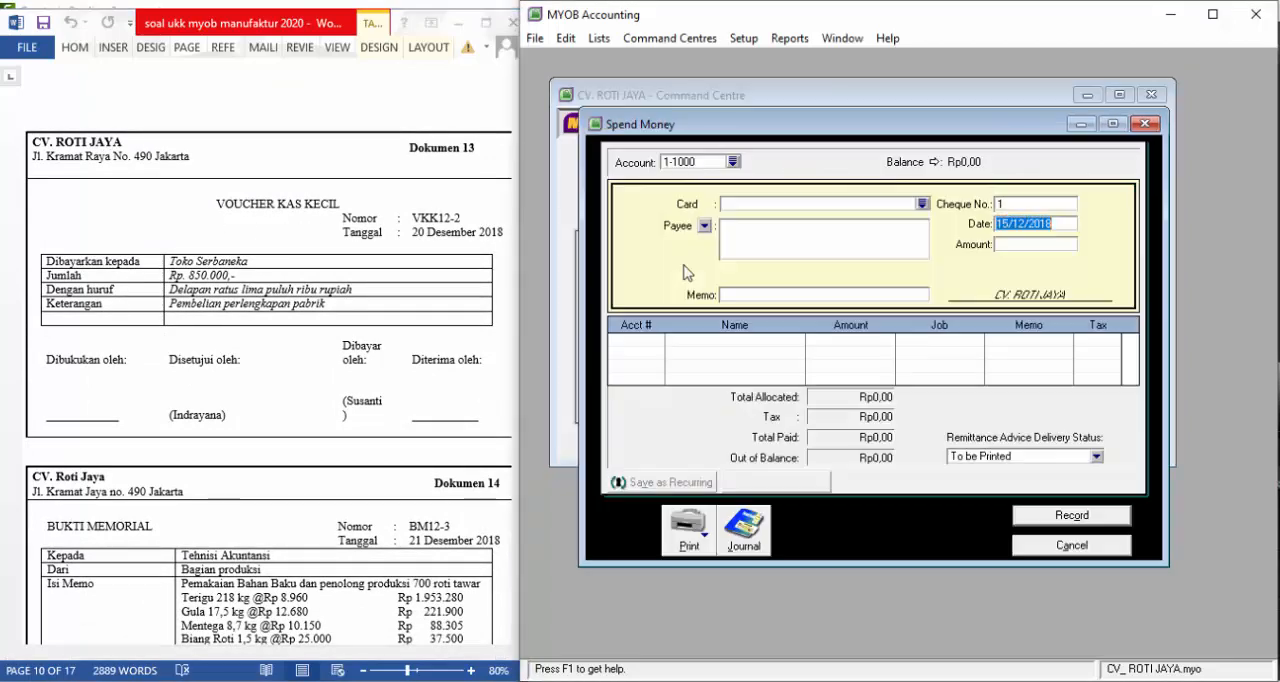
left_click(733, 161)
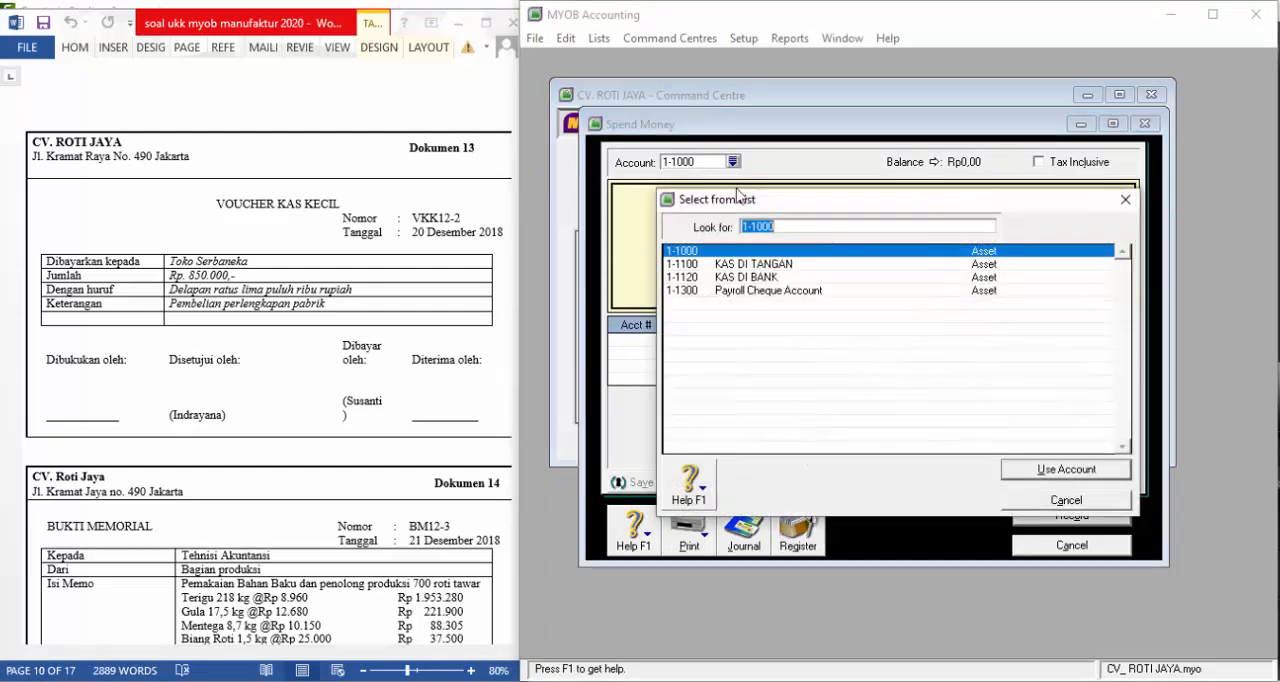
left_click(761, 264)
left_click(1025, 472)
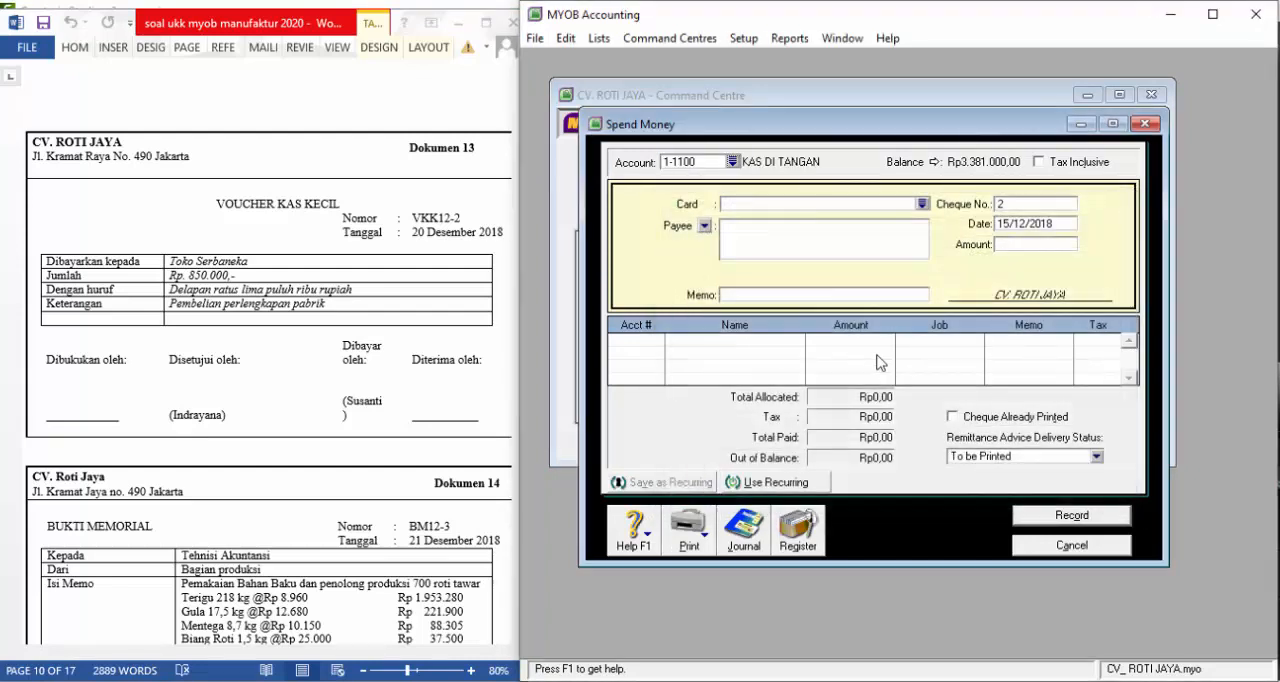
Enter VKK12-2 as the cheque number, 20/12/2018 as the date and 850.000 as the payment amount
left_click(1013, 203)
type("VKK12-2")
key("Tab")
type("2")
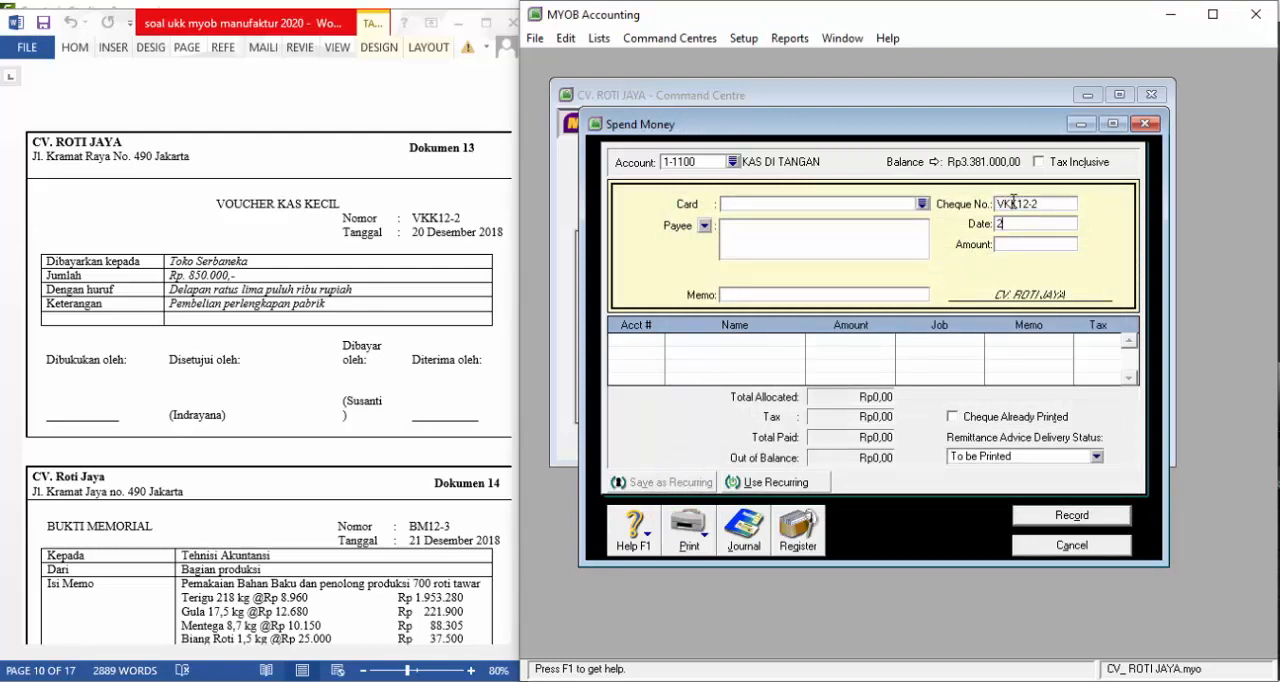
type("0/12/2018")
key("Tab")
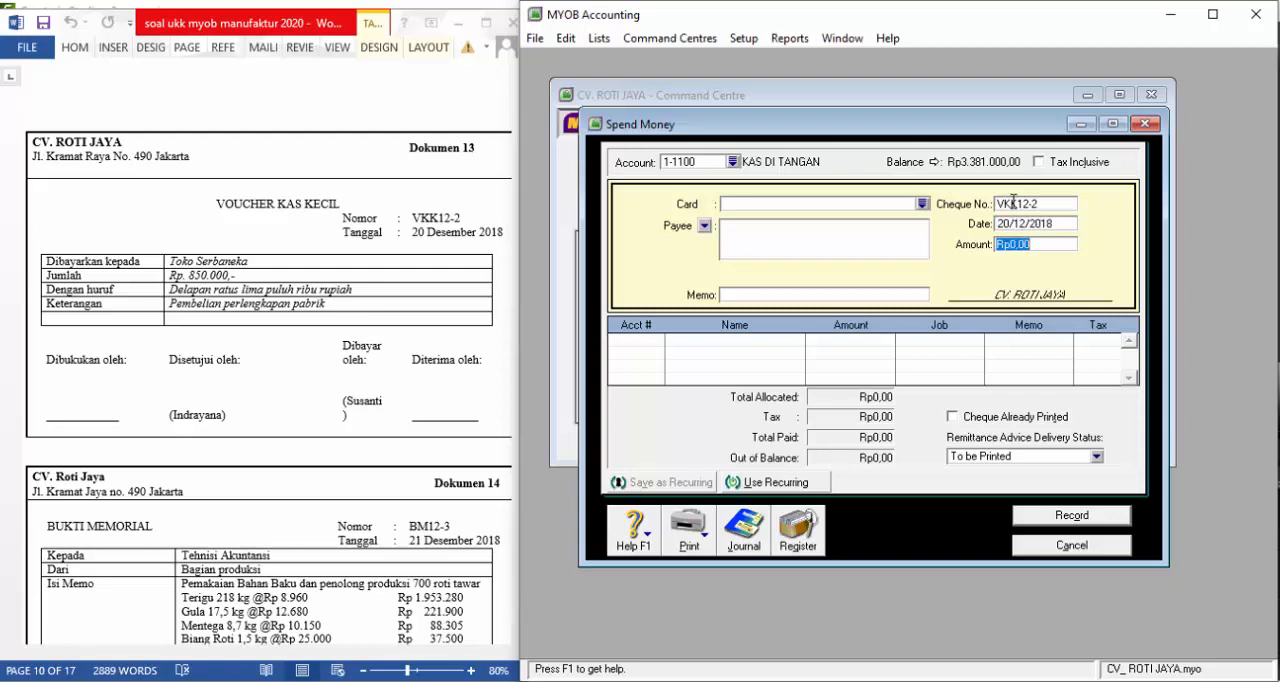
type("8")
type("0000")
key("Tab")
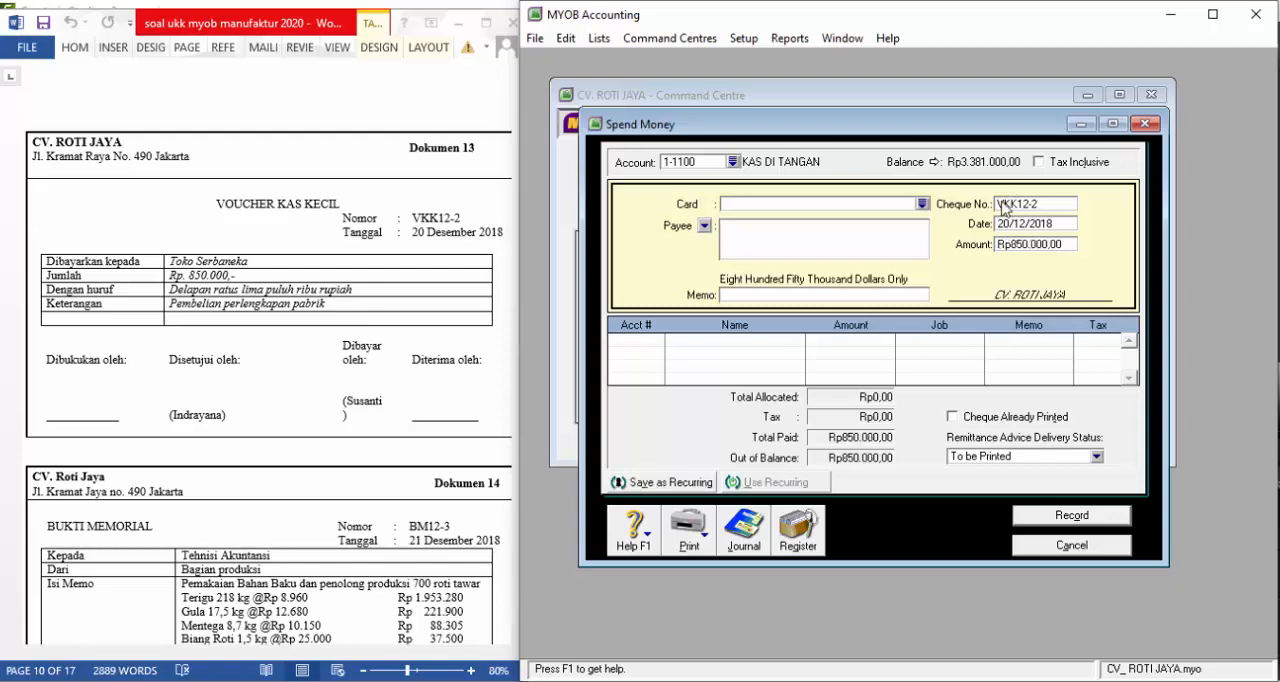
Enter "TOKO SERBANEKA" as the payee of the Dokumen 13 payment
type("TOKO SERA")
key("BackSpace")
key("BackSpace")
type("BAN")
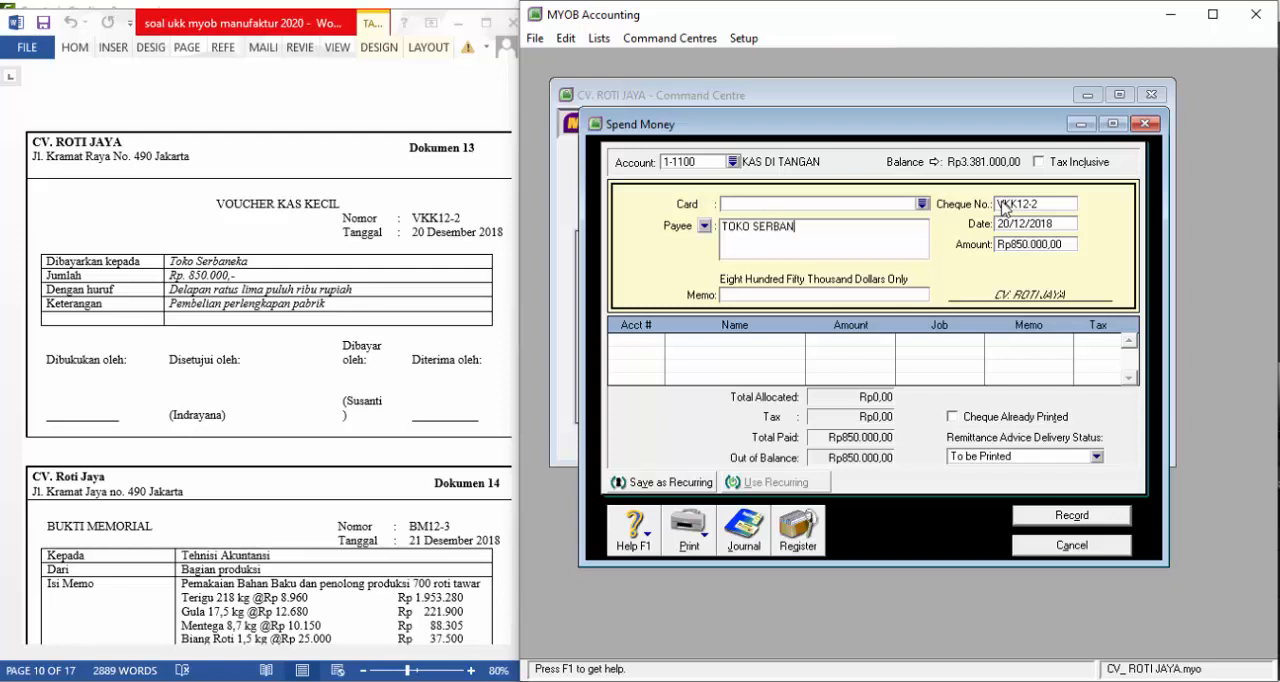
type("EKA")
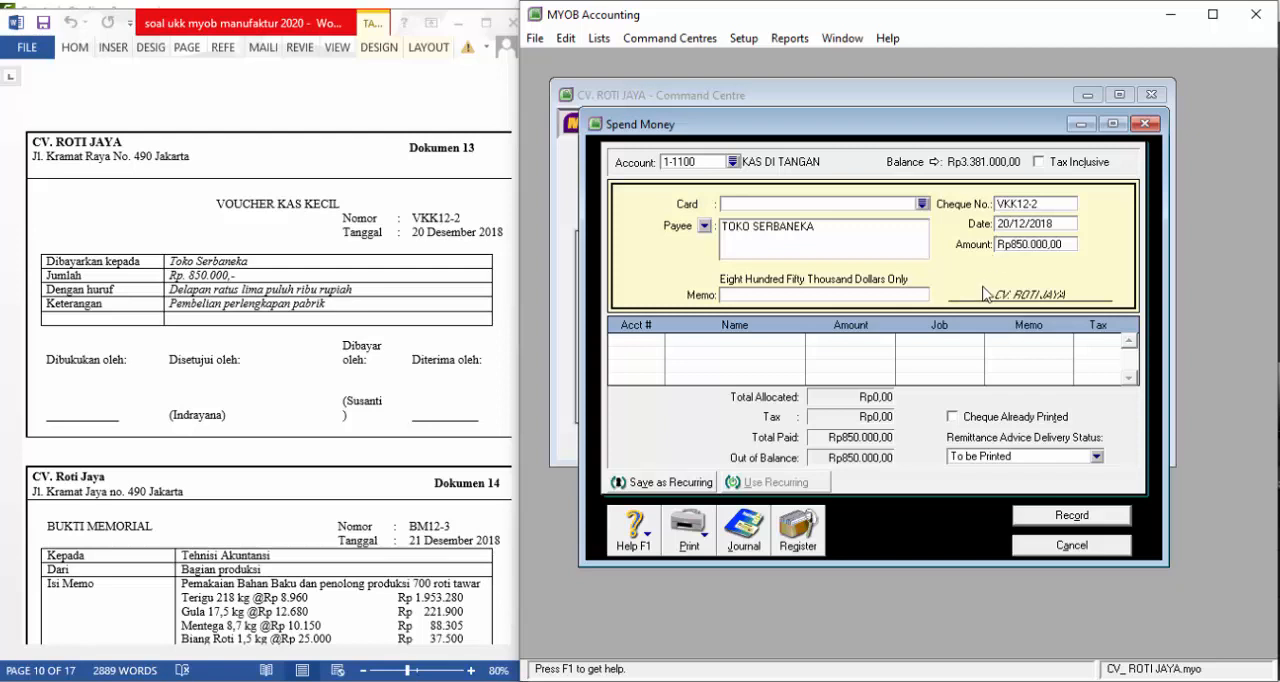
Enter "PEMBELIAN PERLENGKAPAN PABRIK" as the memo of the Dokumen 13 payment
left_click(802, 297)
type("PEMBELIAN PERLENGKAPAN PAB")
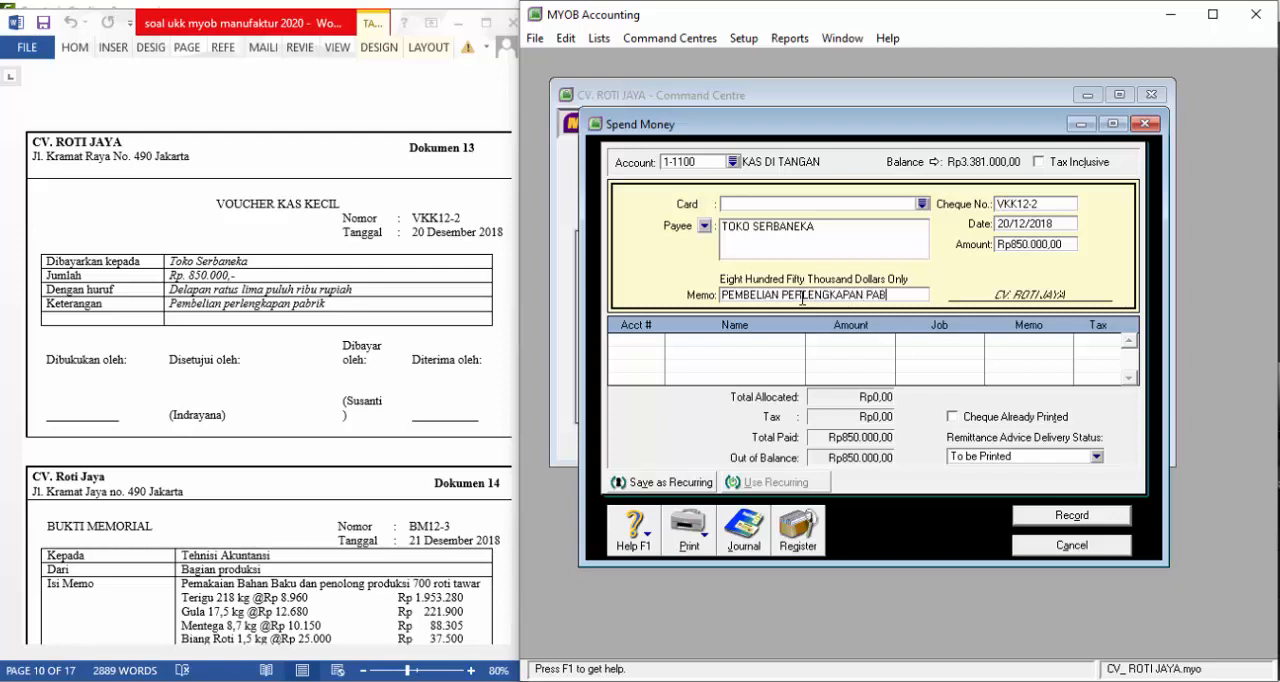
type("RIK")
Allocate the payment to account 6-3000 BEBAN PERLENGKAPAN and record it
left_click(640, 341)
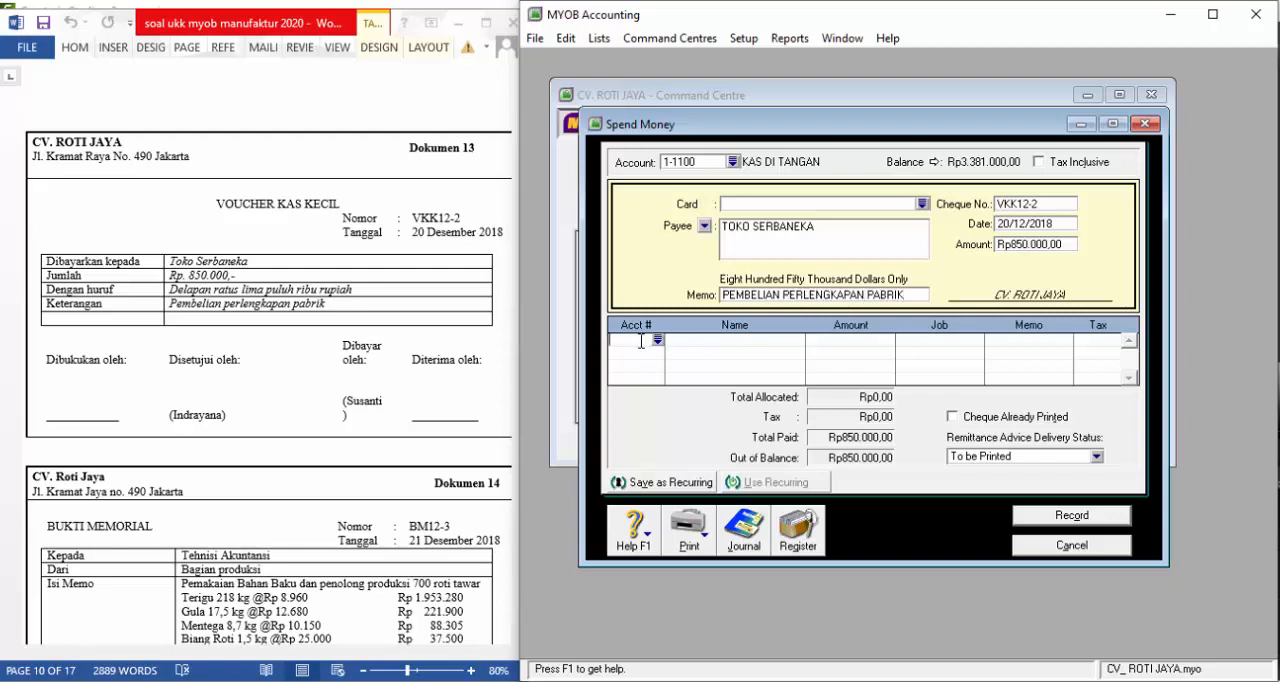
left_click(656, 339)
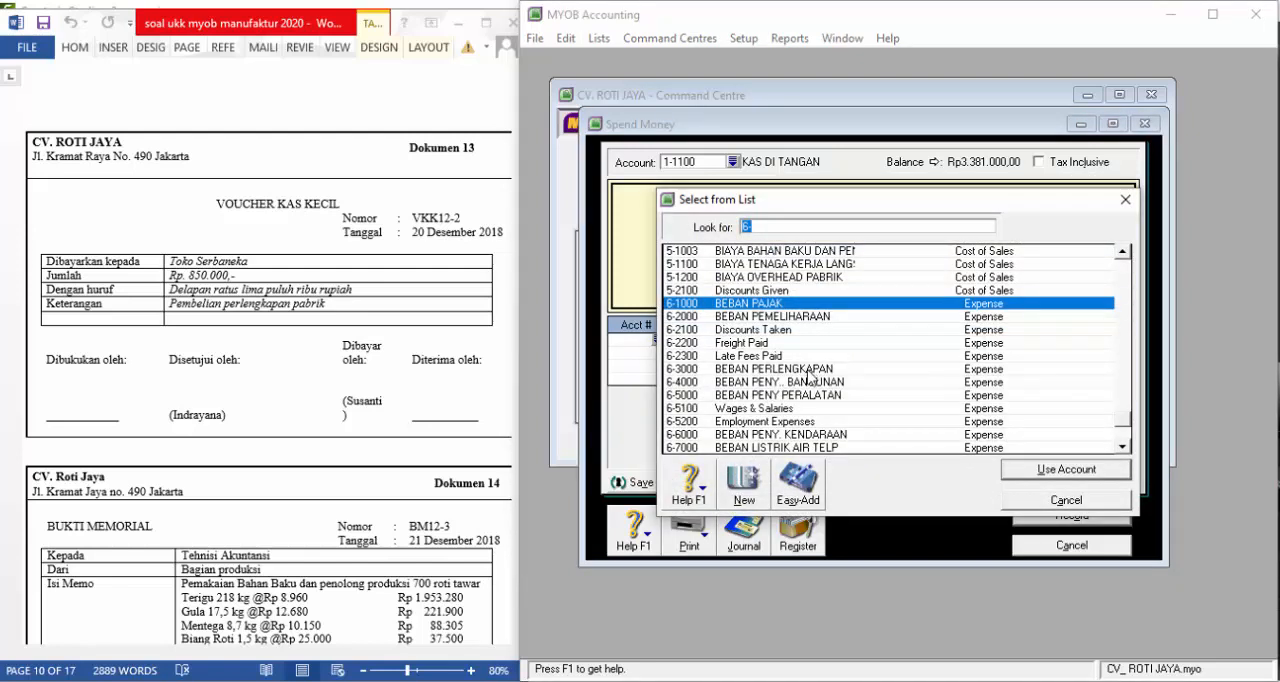
type("6-3000")
scroll(829, 367, "down", 1)
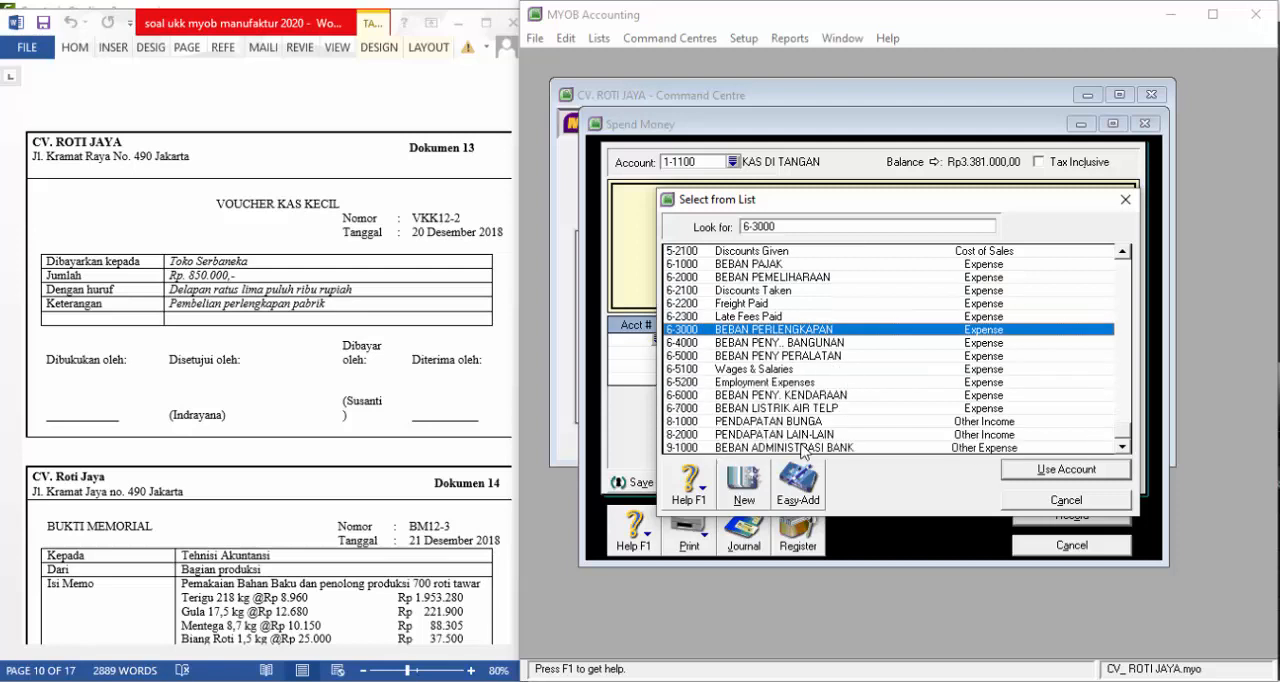
scroll(794, 319, "up", 2)
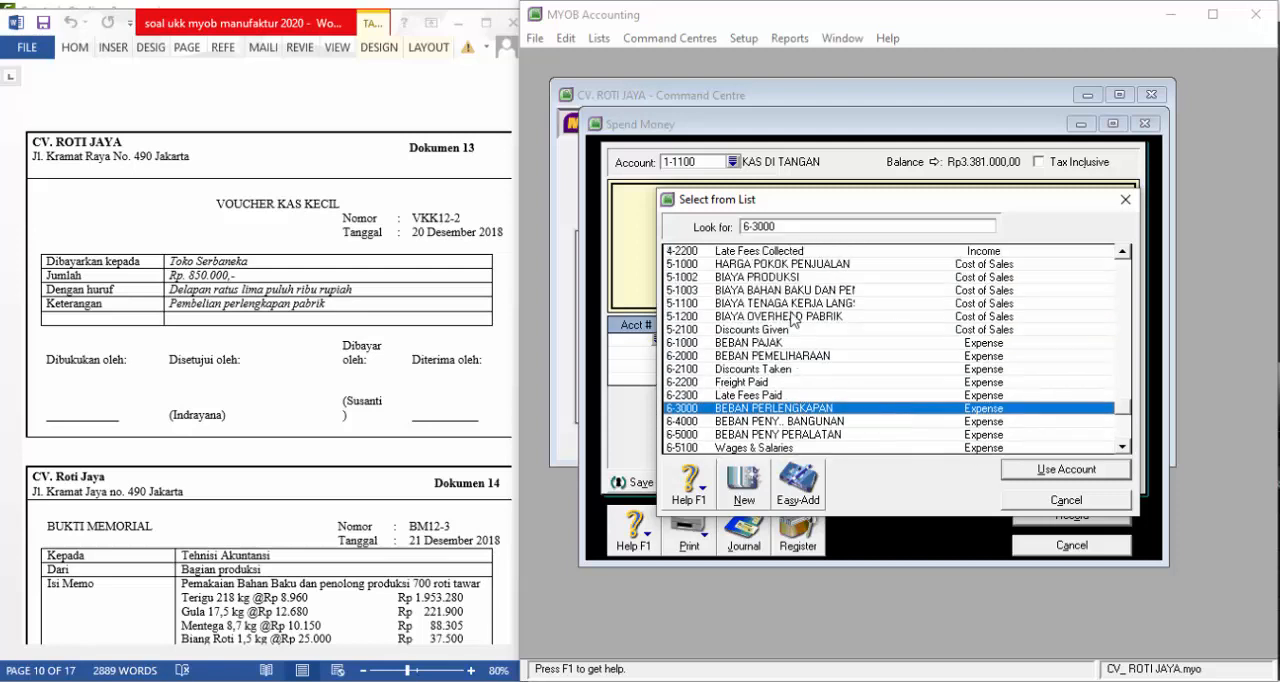
scroll(770, 382, "down", 2)
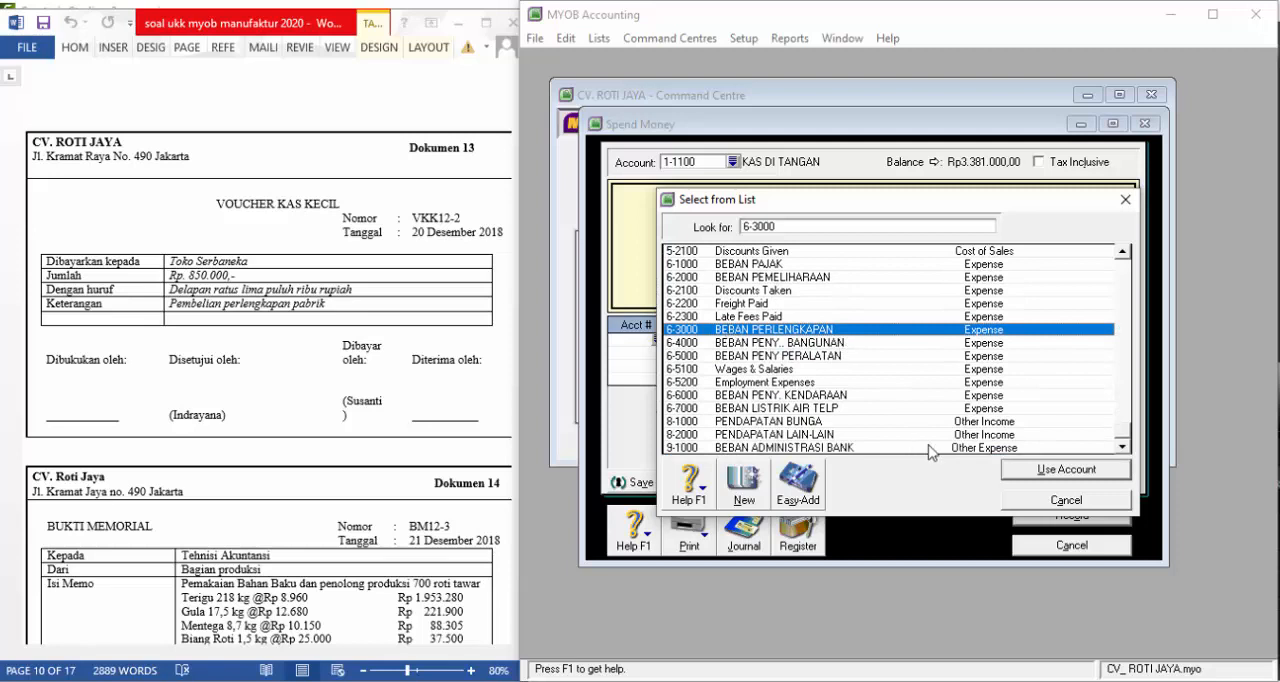
left_click(1045, 472)
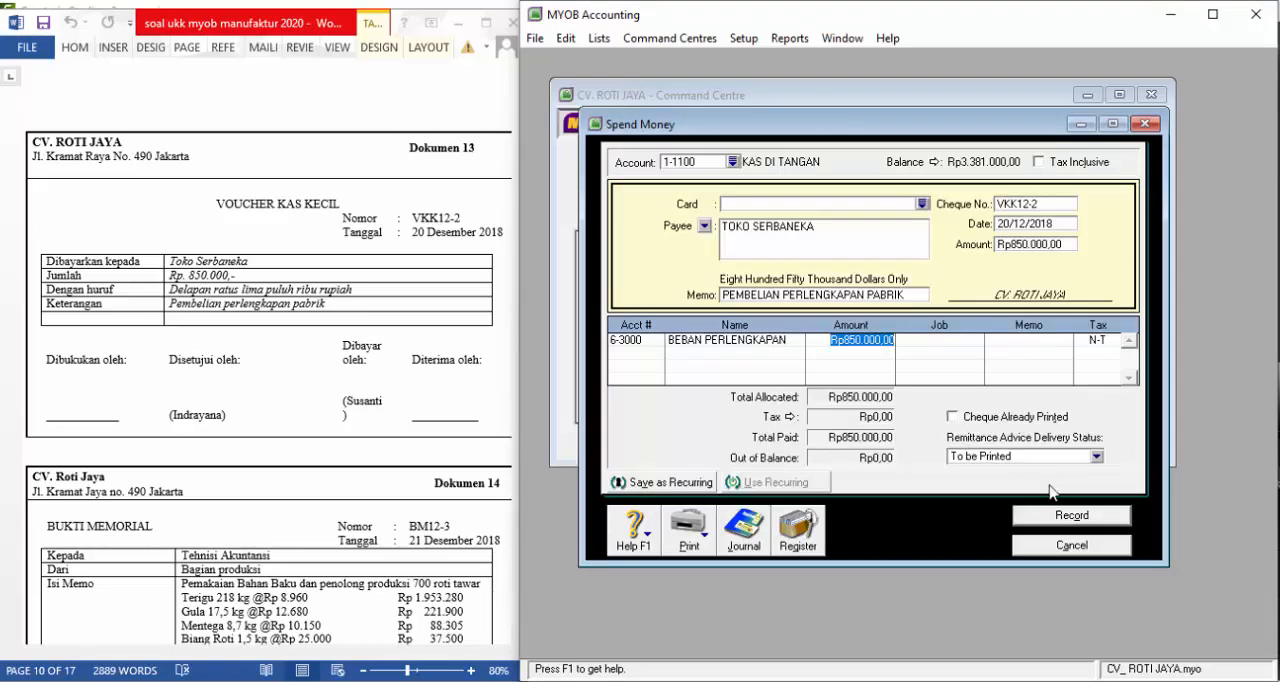
left_click(1064, 515)
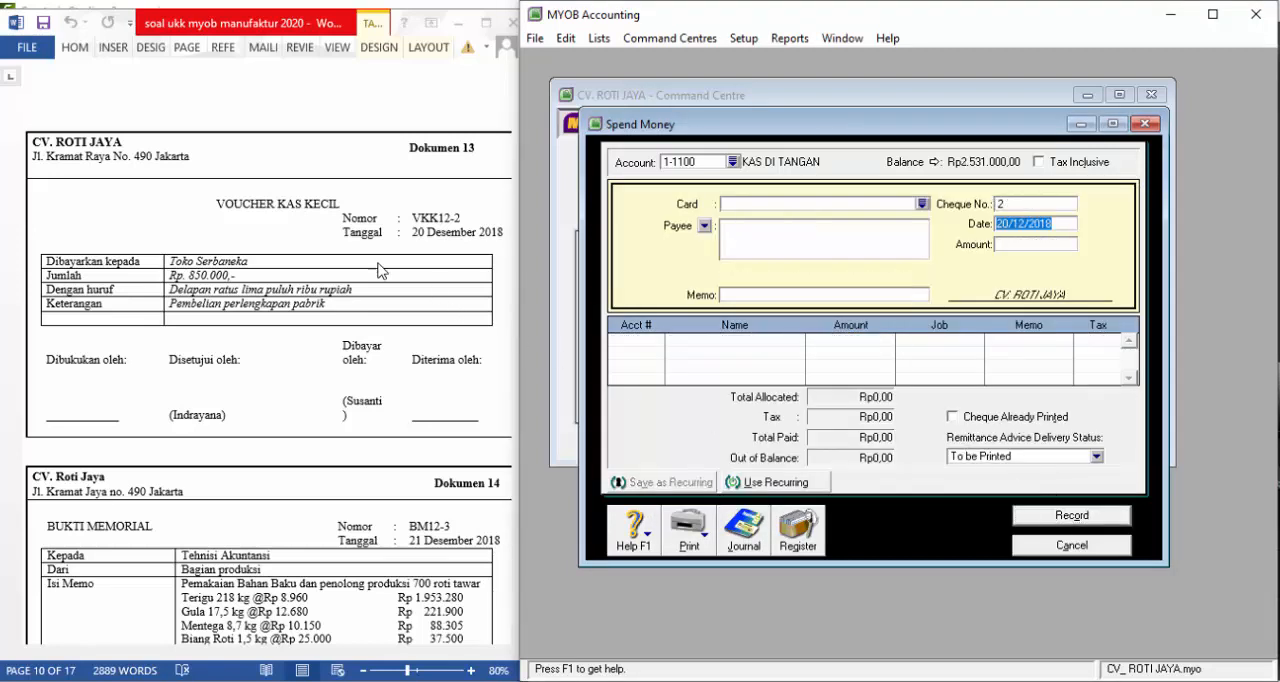
Bring up Dokumen 14 in the exam document, close Spend Money and start an Adjust Inventory entry
scroll(380, 270, "down", 5)
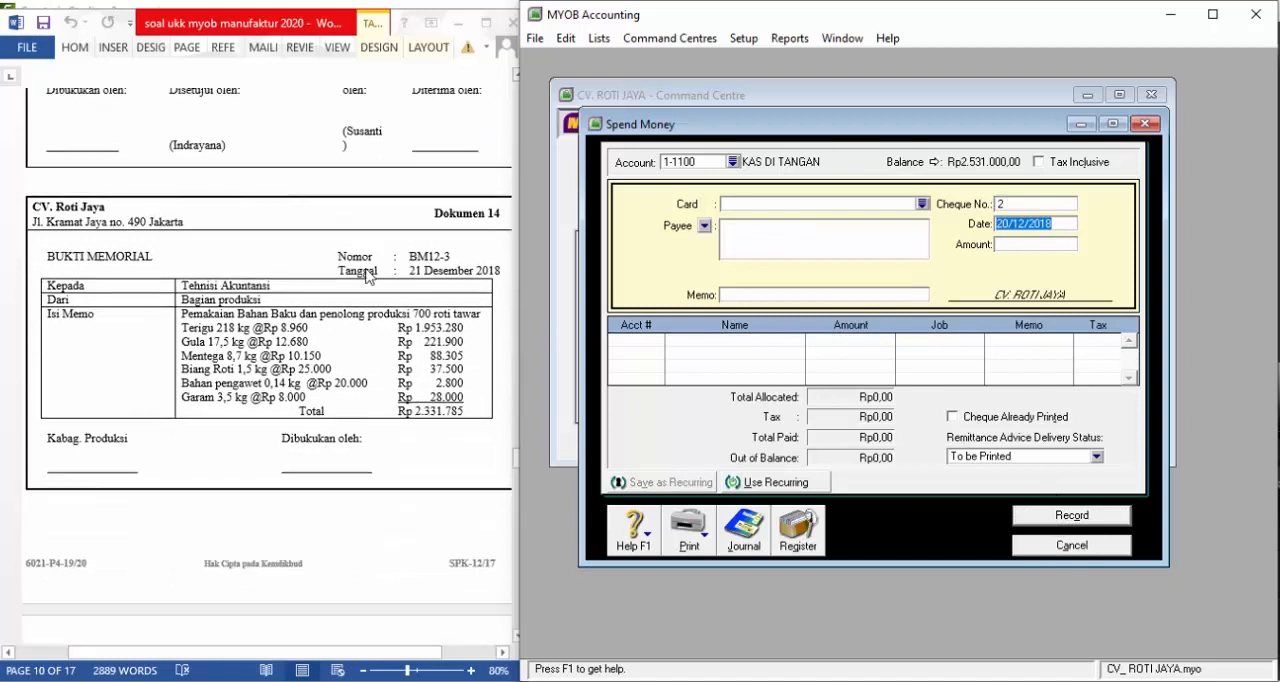
scroll(369, 276, "down", 1)
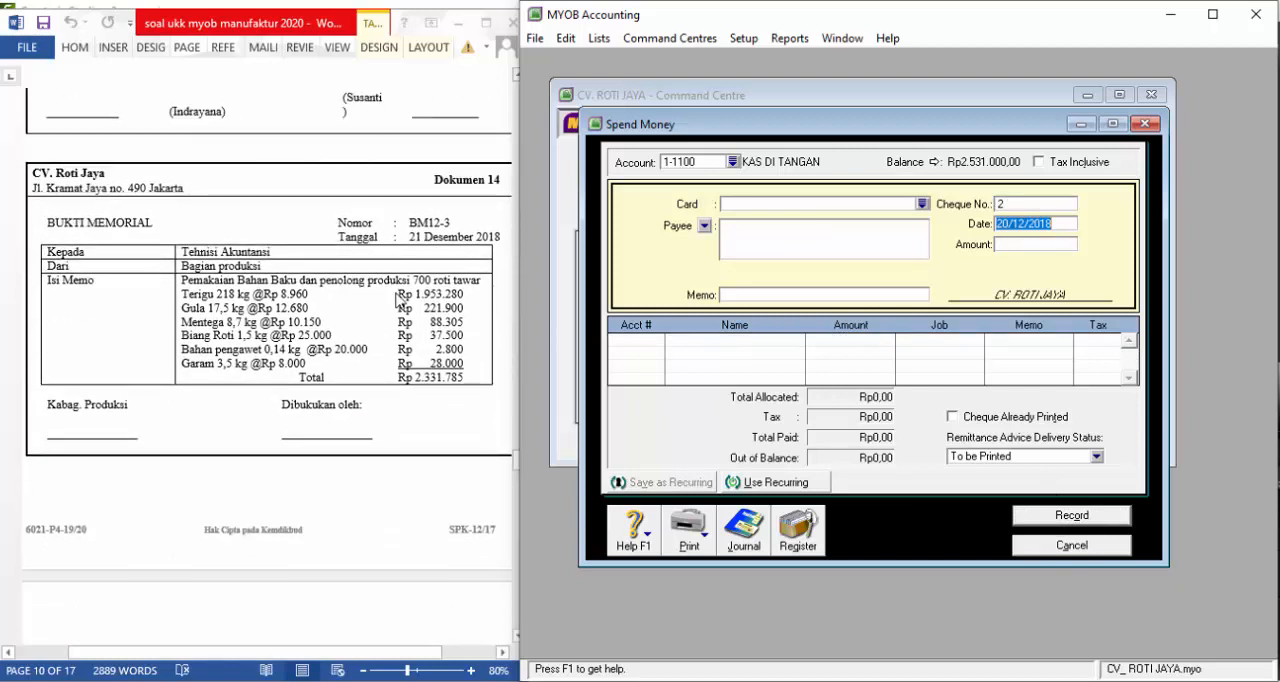
left_click(1071, 545)
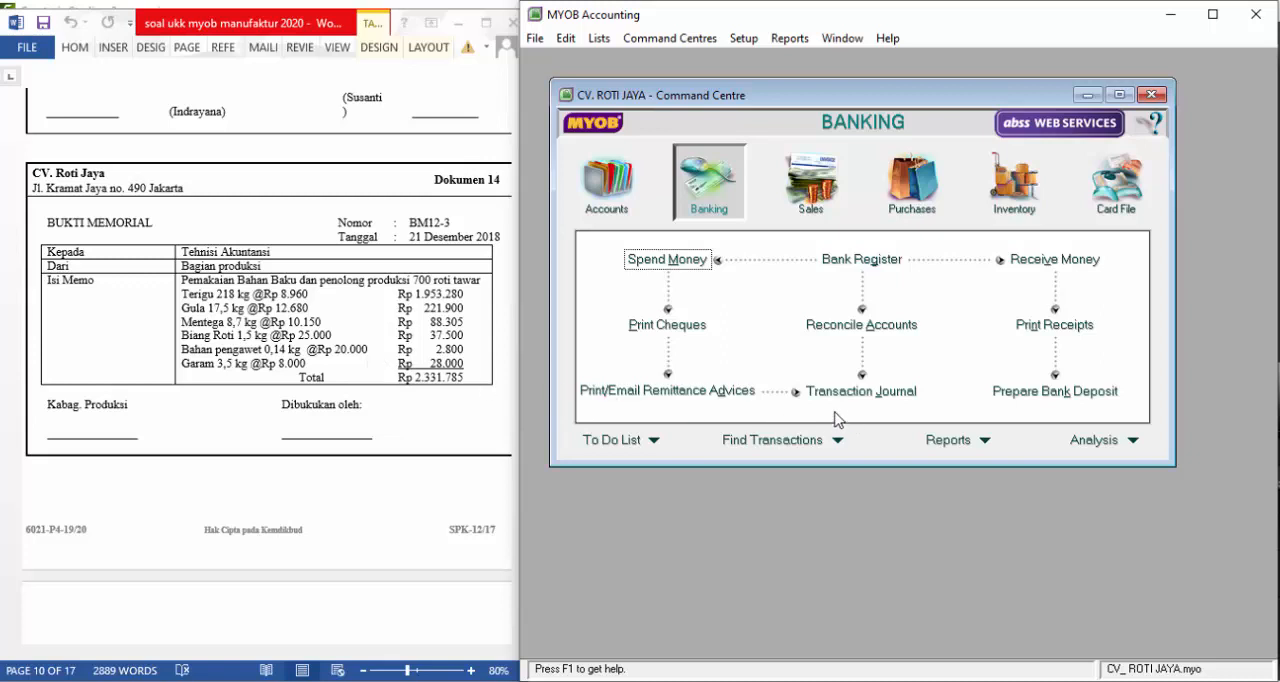
left_click(1015, 190)
left_click(1059, 256)
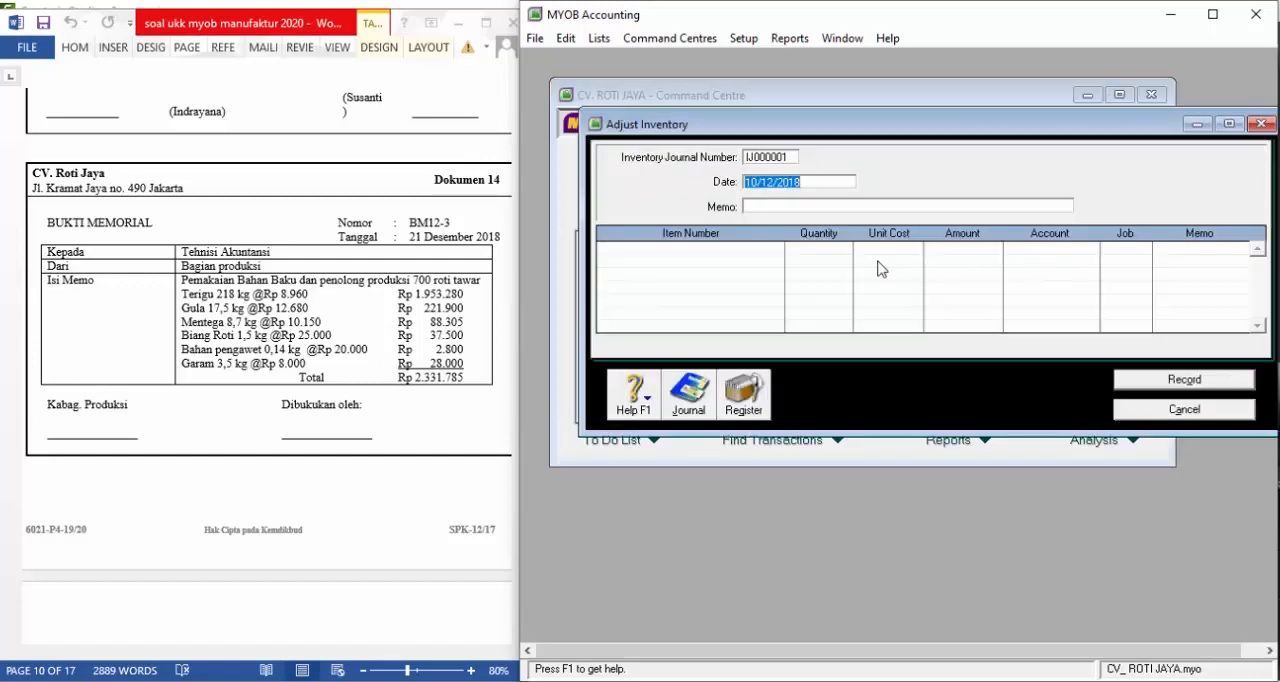
Set the inventory journal number to BM12-3 and the date to 21/12/2018
left_click(782, 158)
type("BM12-")
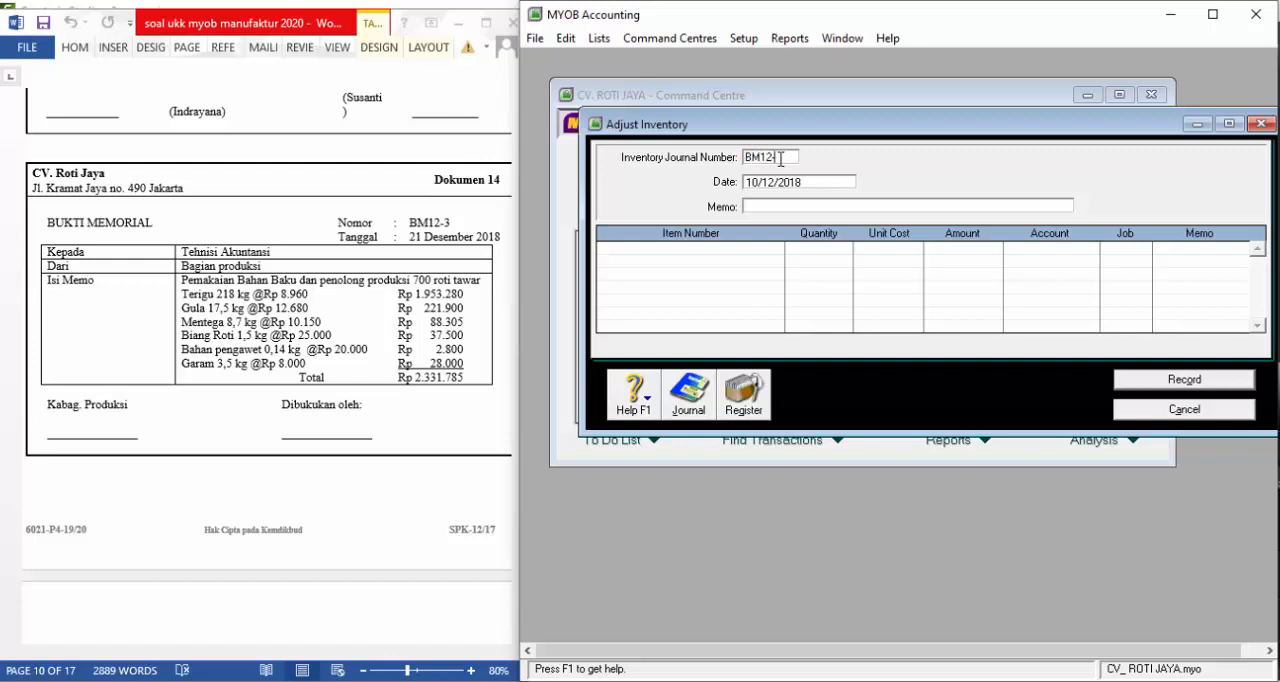
type("3")
key("Tab")
type("21/")
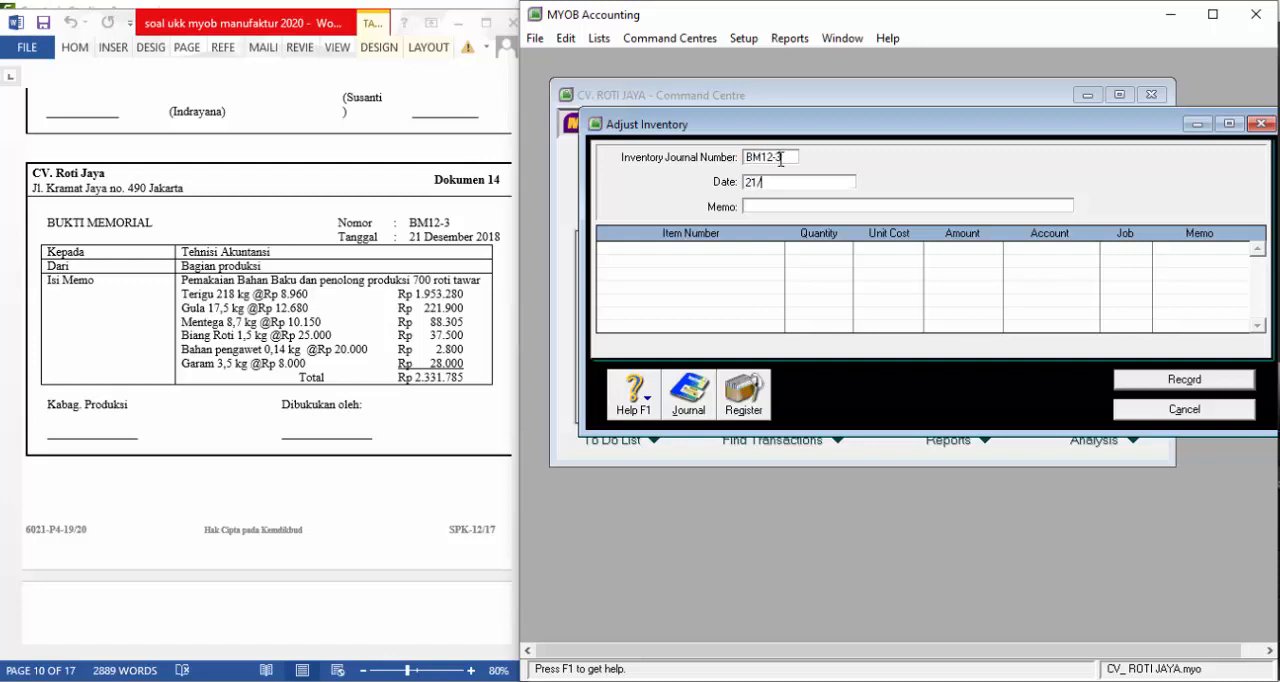
type("12/2018")
Enter "PEMAKAIAN BAHAN BAKU DAN PENOLONG" as the memo of the inventory adjustment
key("Tab")
type("PEMAKAI")
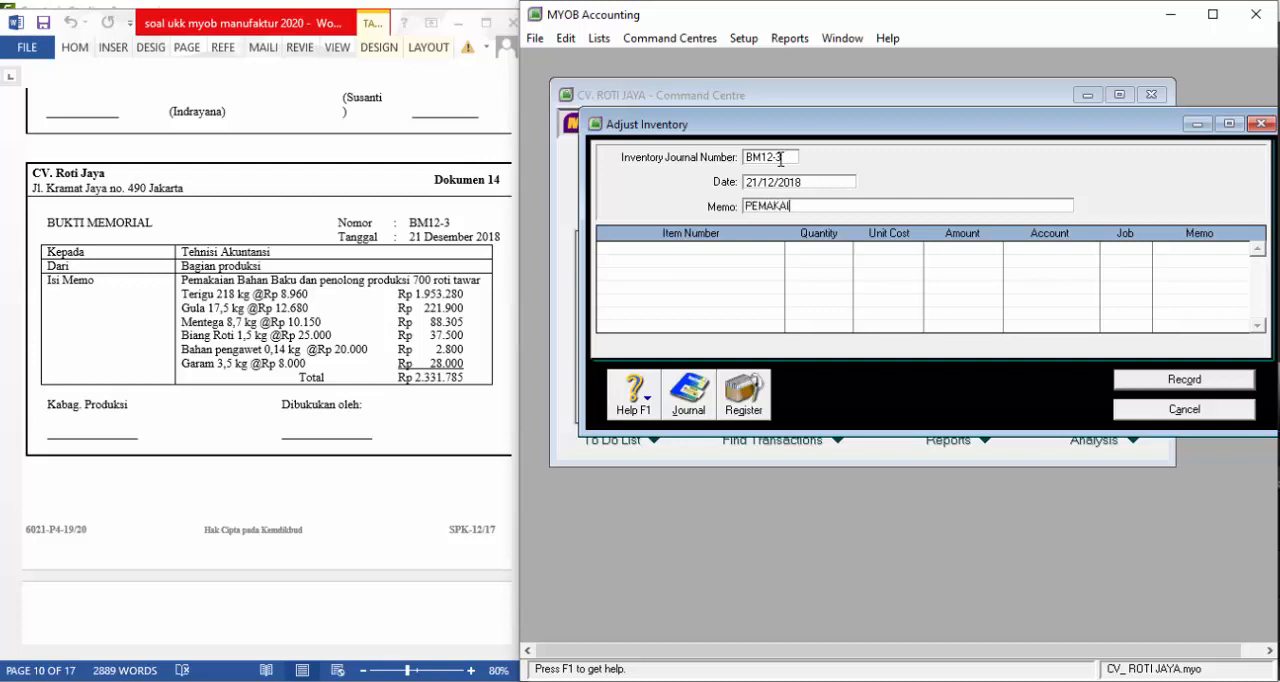
type("AN BAHAN BAKU DAN PENOLONG")
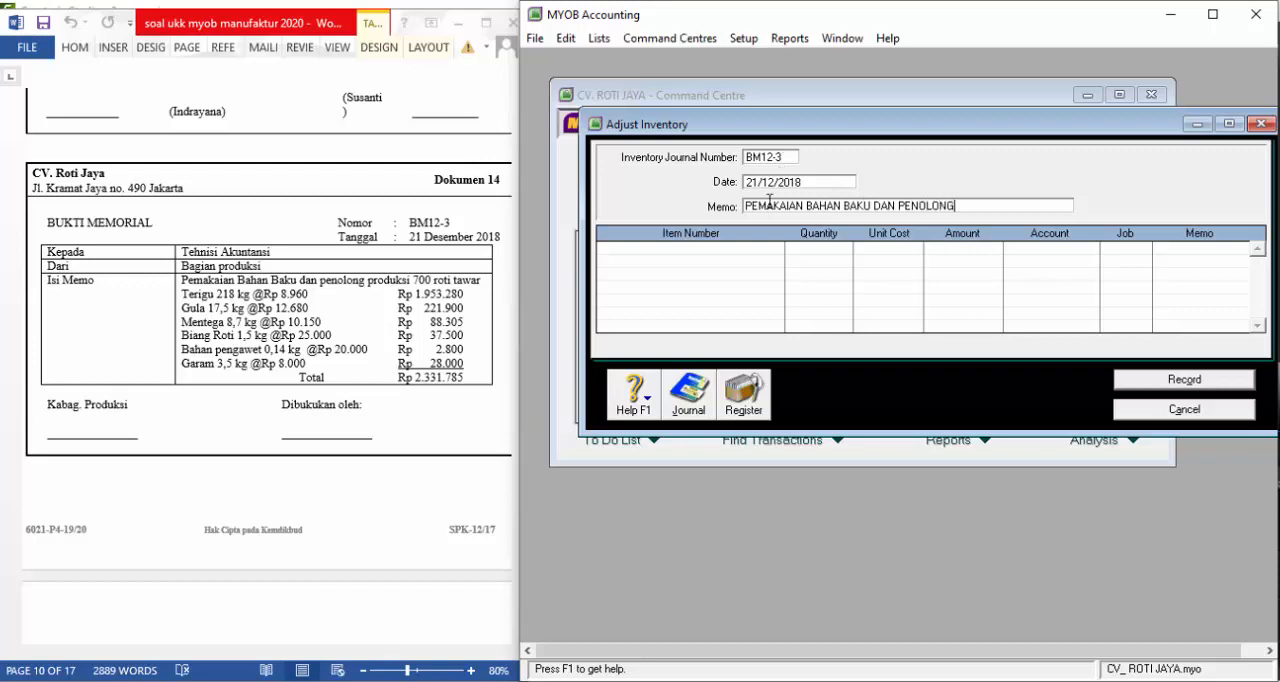
Add items M02 and M04 as the first two lines of the inventory adjustment
left_click(779, 250)
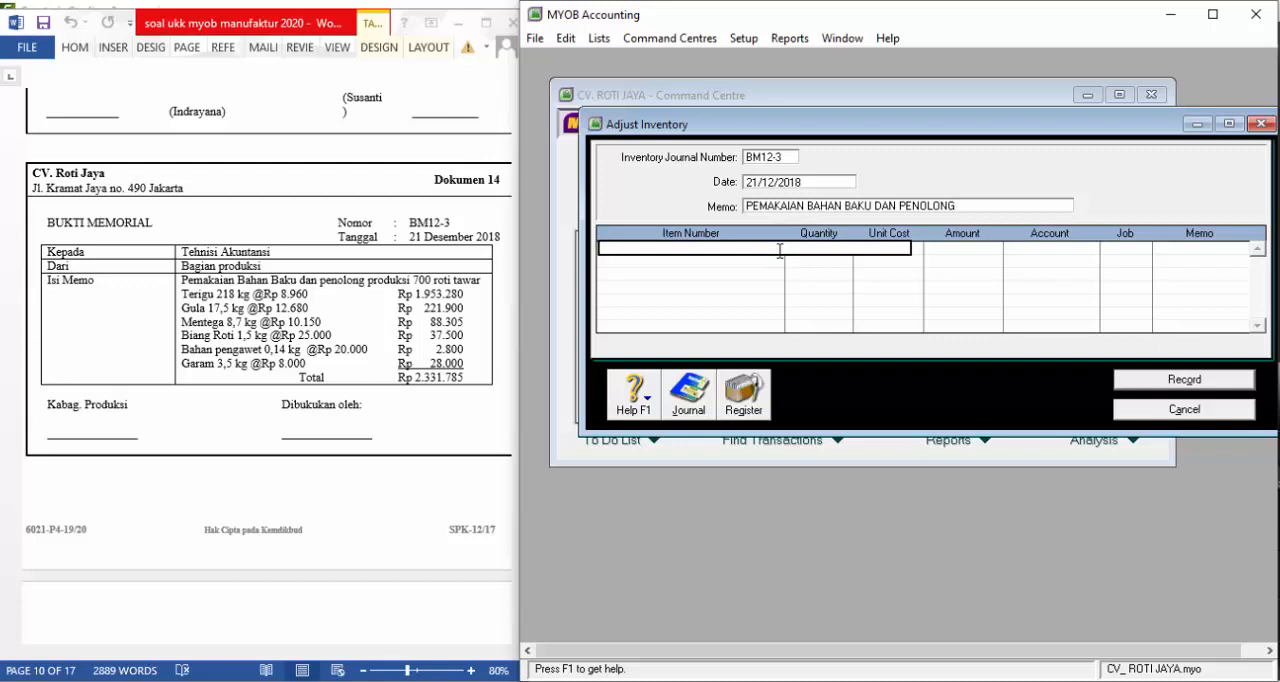
type("M02")
key("Return")
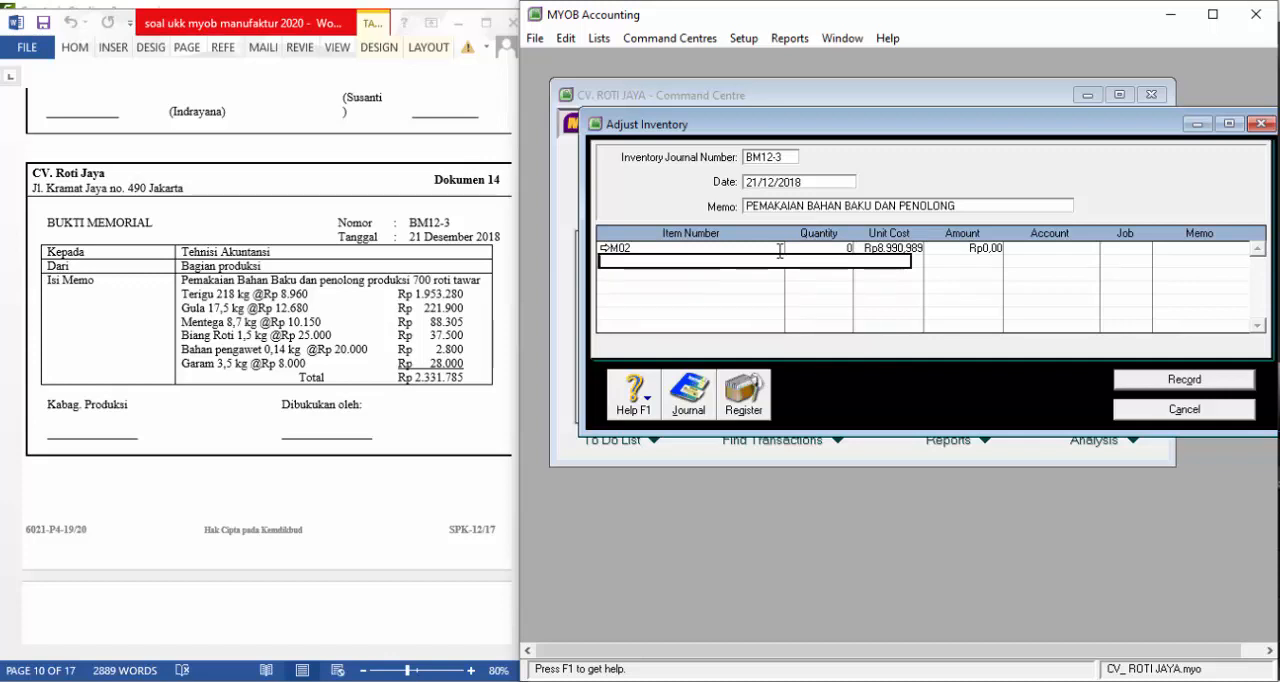
type("M04")
key("Return")
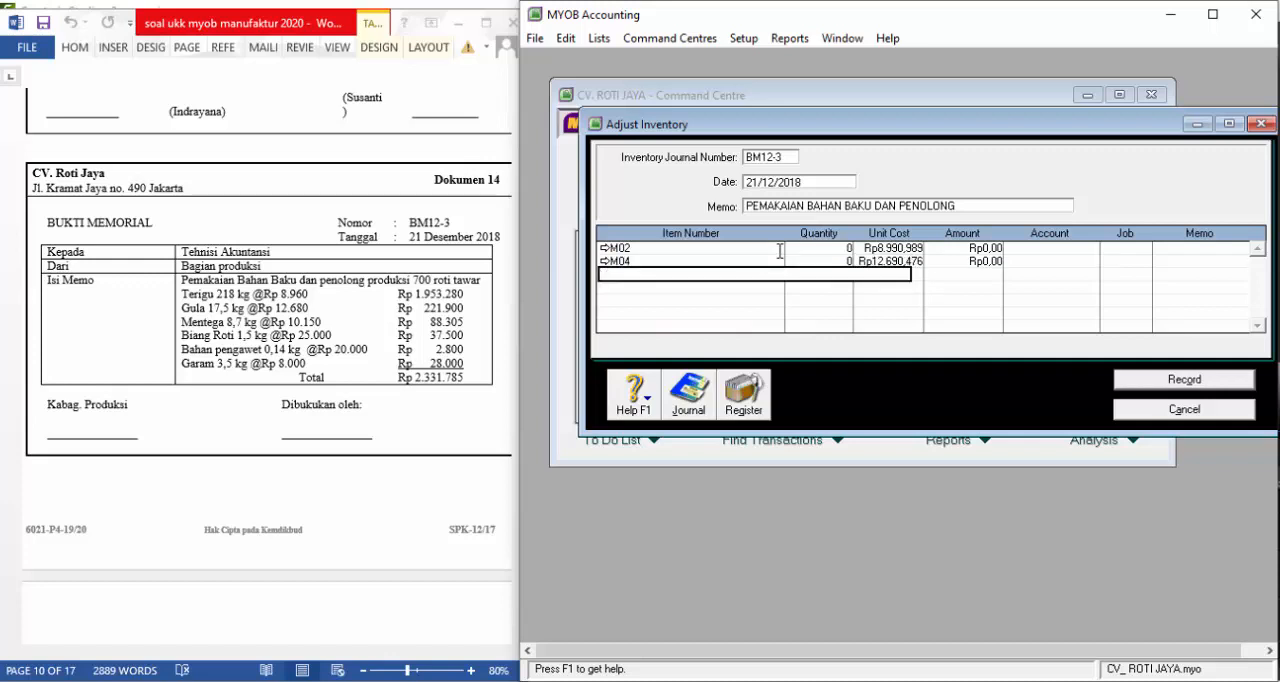
Add items M06, M03 and M05 on the following adjustment lines and begin the sixth item line
type("M06")
key("Return")
type("M03")
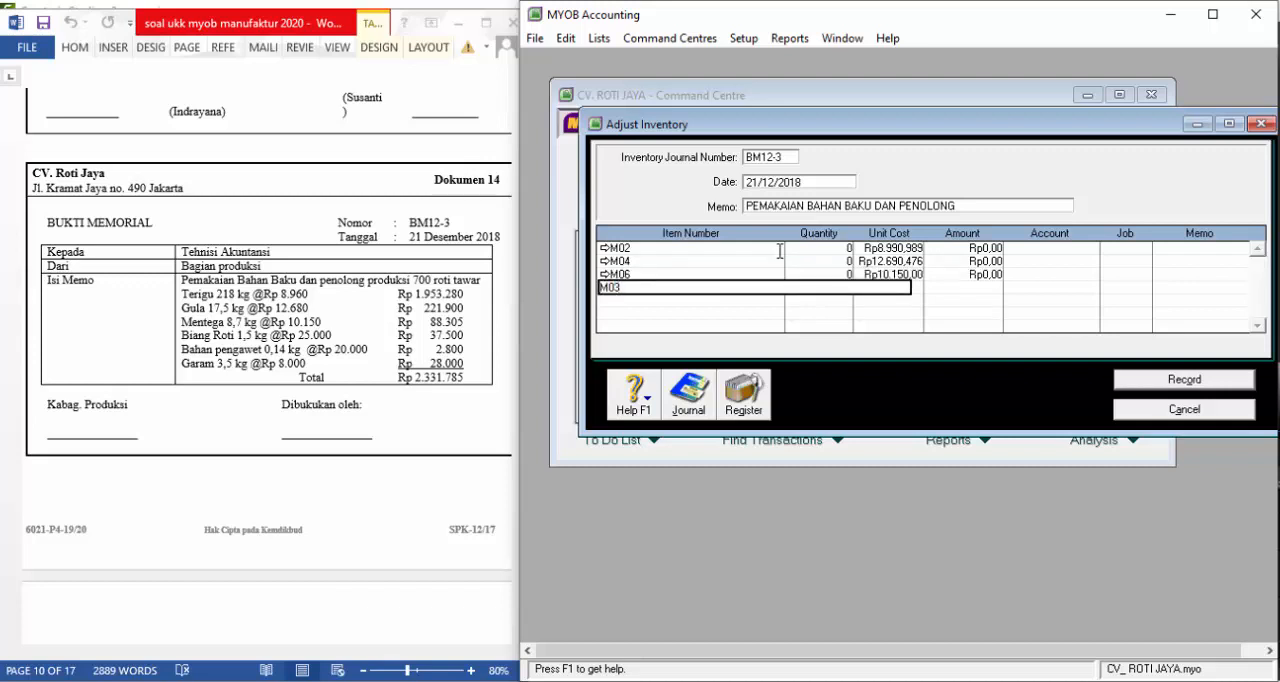
key("Return")
type("M05")
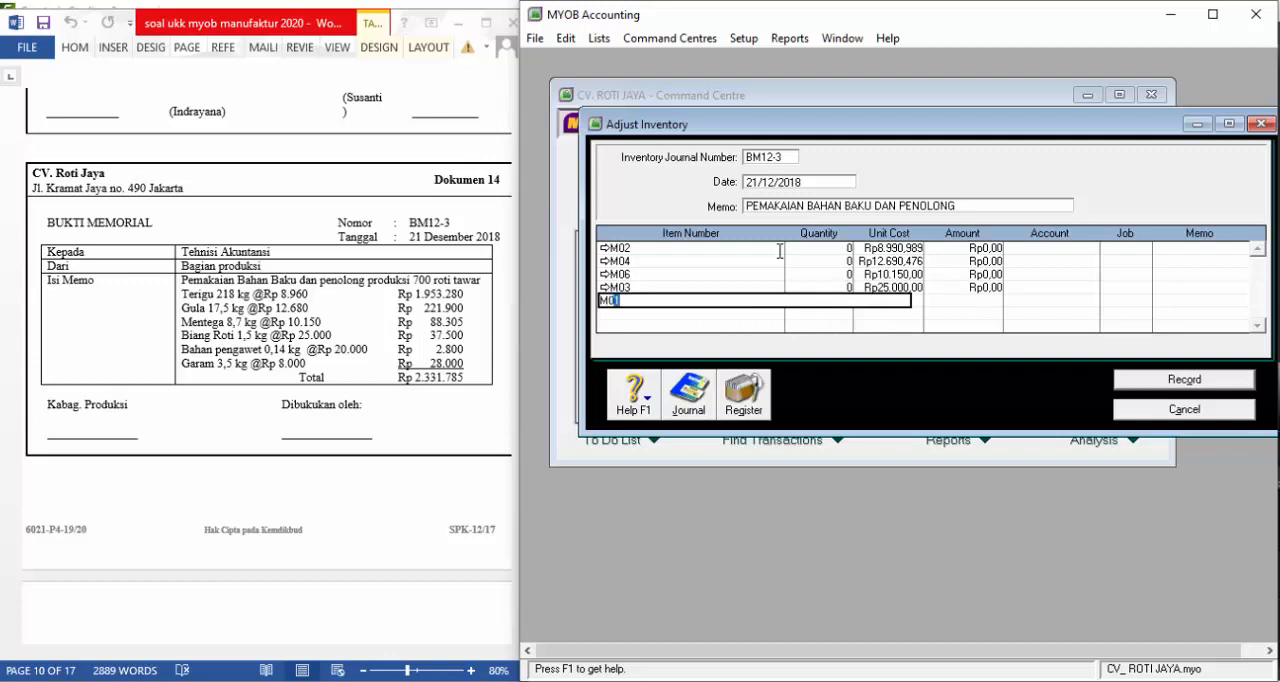
key("Return")
type("M07")
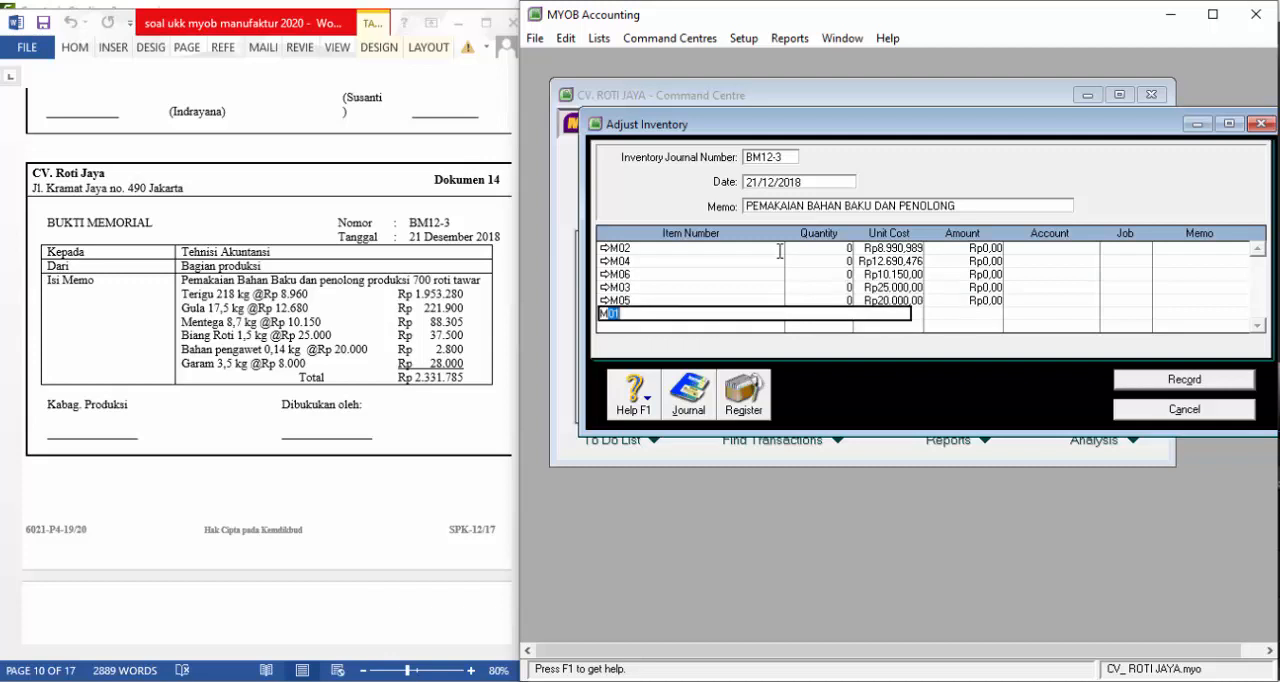
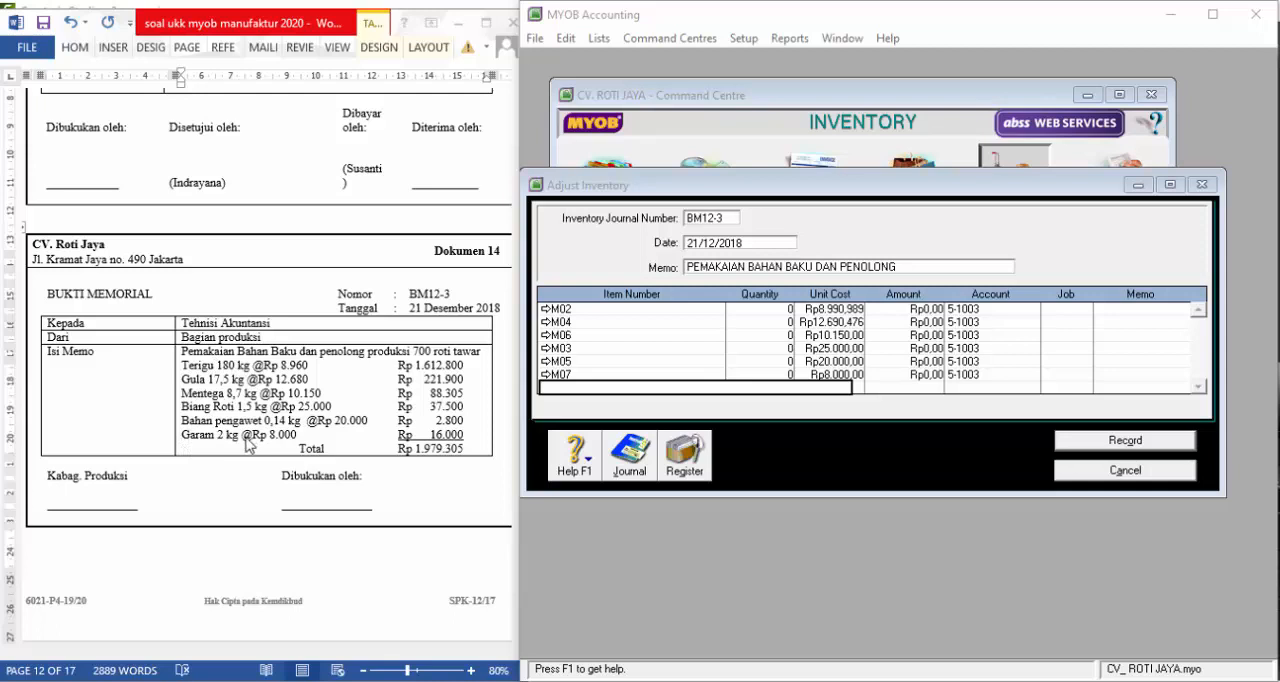
Set the quantity of item M02 in the inventory adjustment to -180
left_click(792, 316)
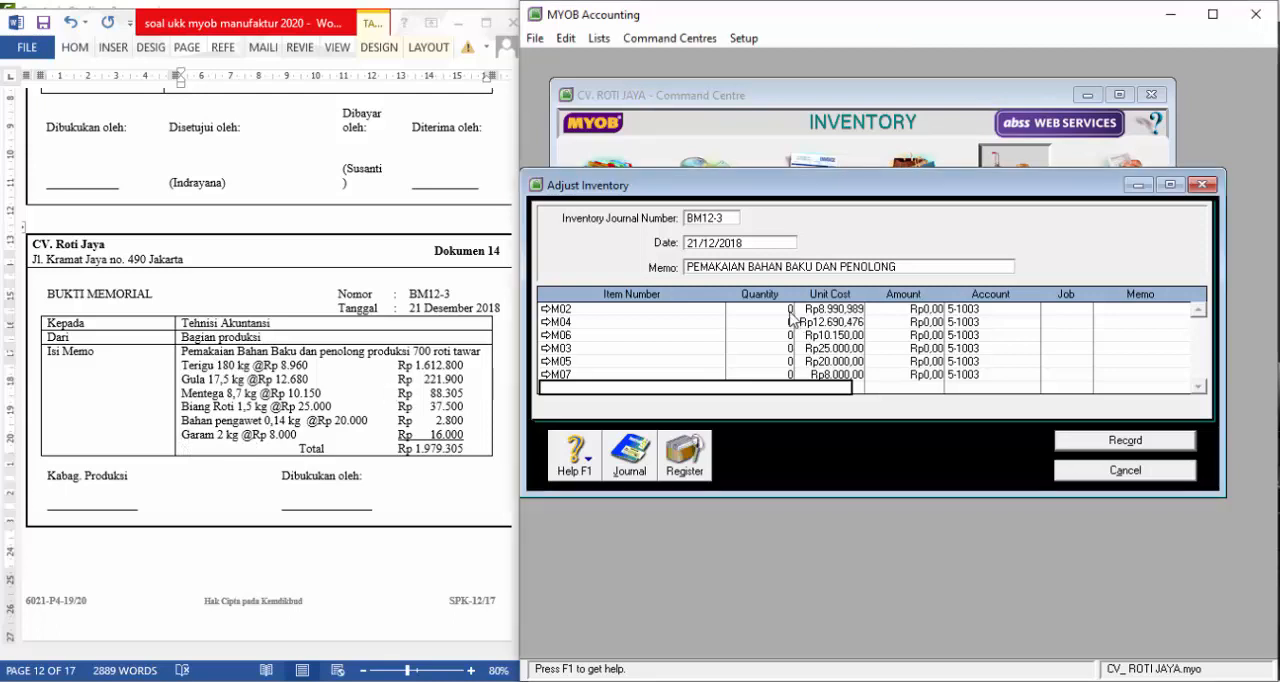
left_click(790, 311)
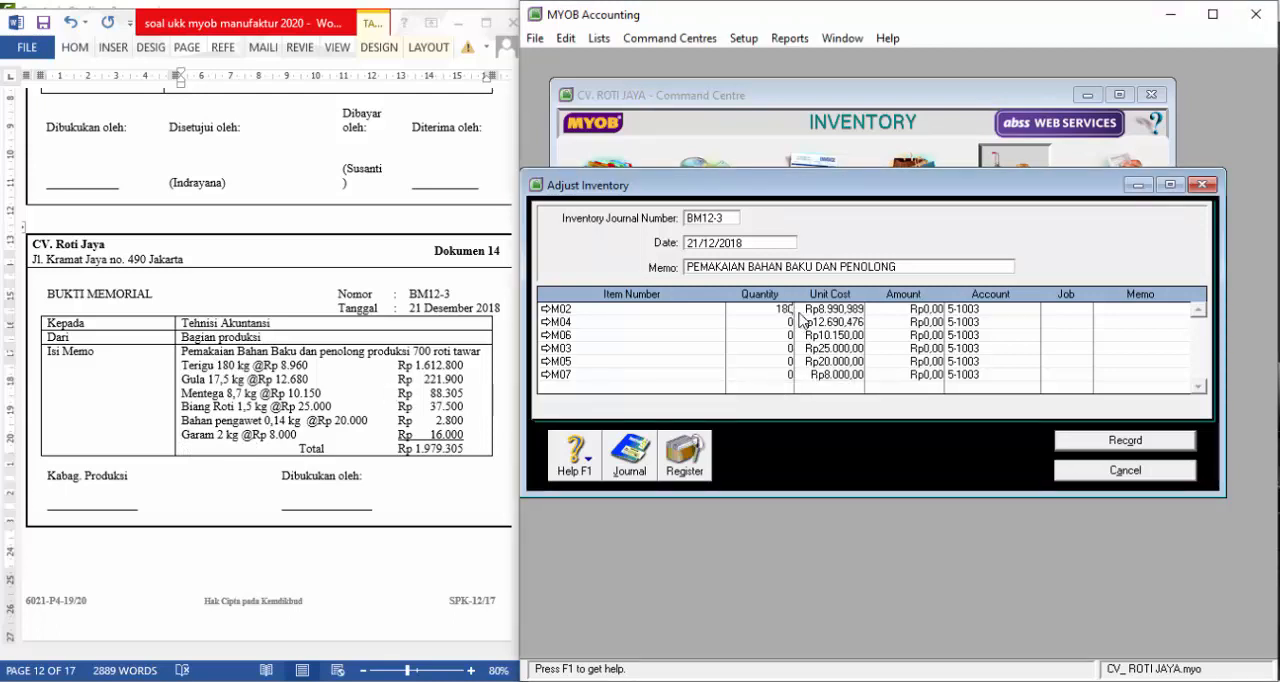
type("180")
key("Down")
type("1")
key("Up")
type("-1")
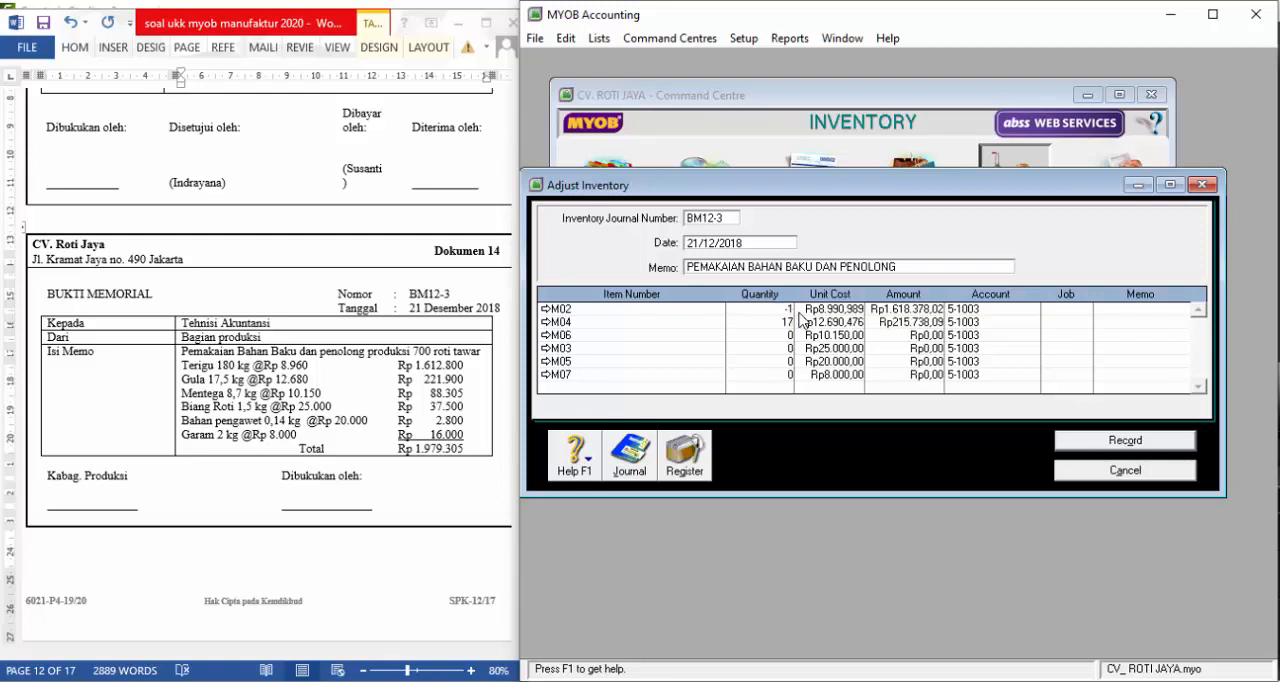
Set the adjustment quantities of item M04 to -17,5 and item M06 to -8,7
key("Down")
key("BackSpace")
type("-17,5")
key("Down")
type("-8,7")
key("Down")
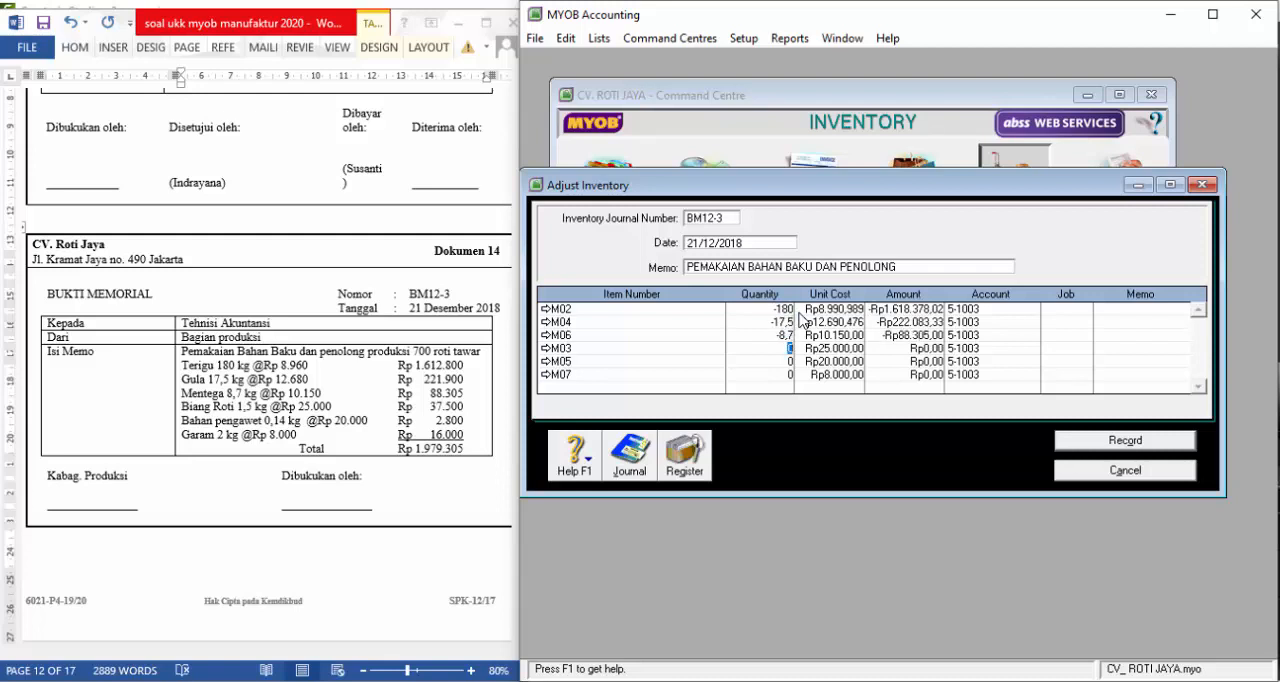
Set the adjustment quantities of item M03 to -1,5, item M05 to -0,14 and item M07 to -2
type("-1,5")
key("Down")
type("-0,14")
key("Down")
key("Down")
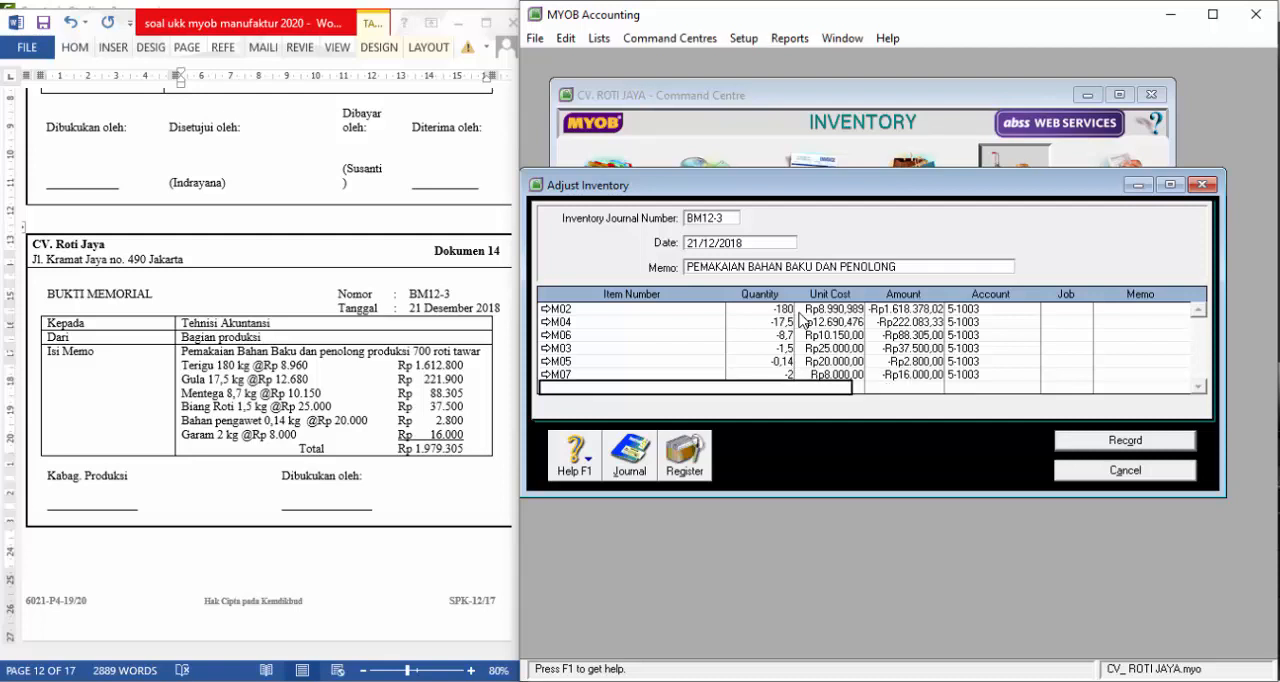
Review the transaction recap and record the BM12-3 inventory adjustment, closing its entry window
key("ctrl+r")
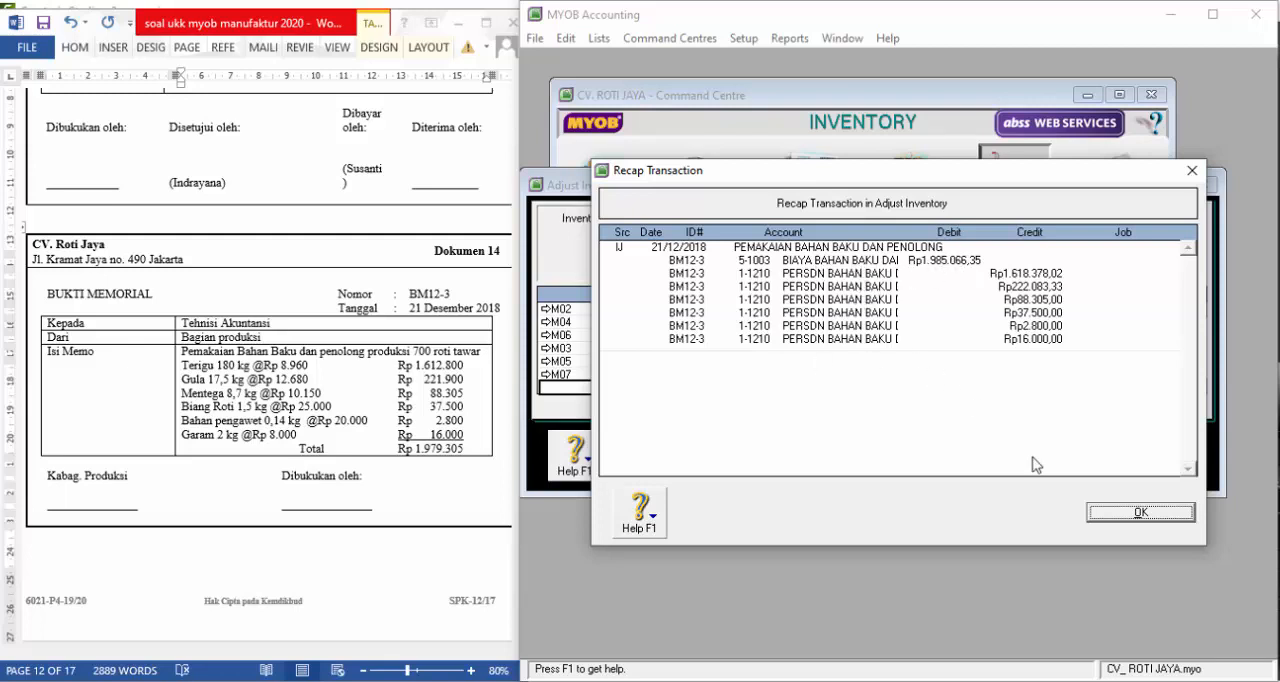
left_click(1141, 513)
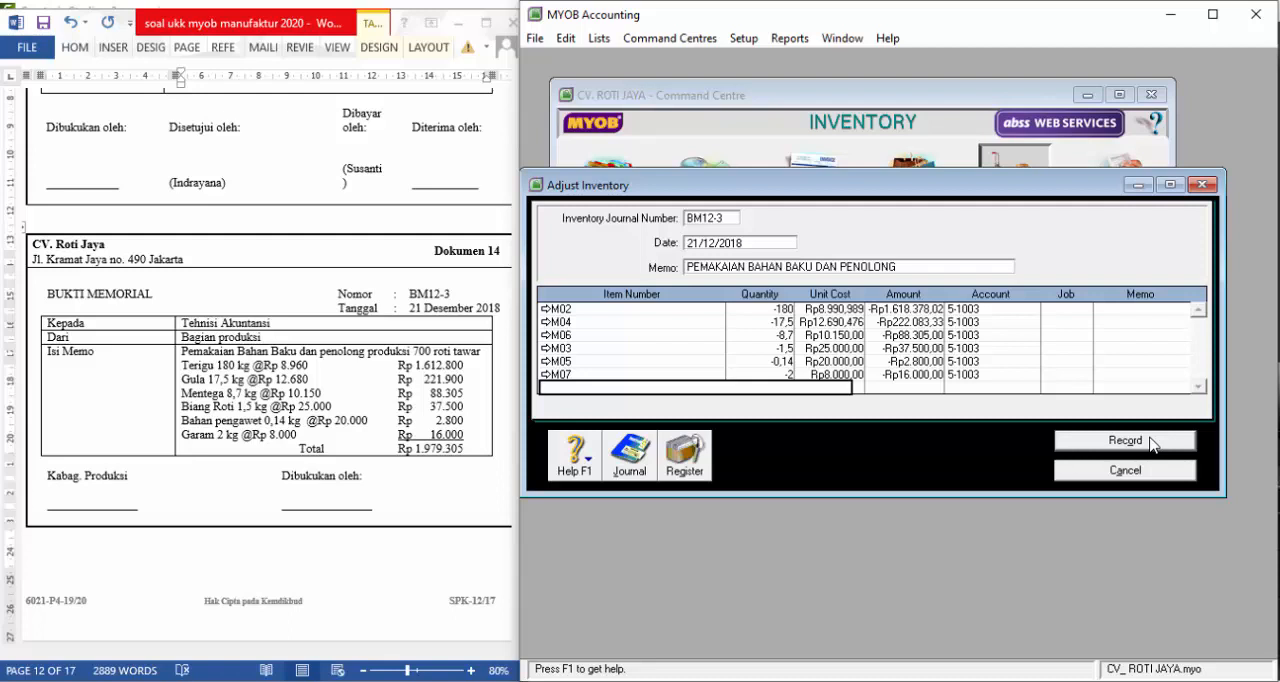
left_click(1150, 442)
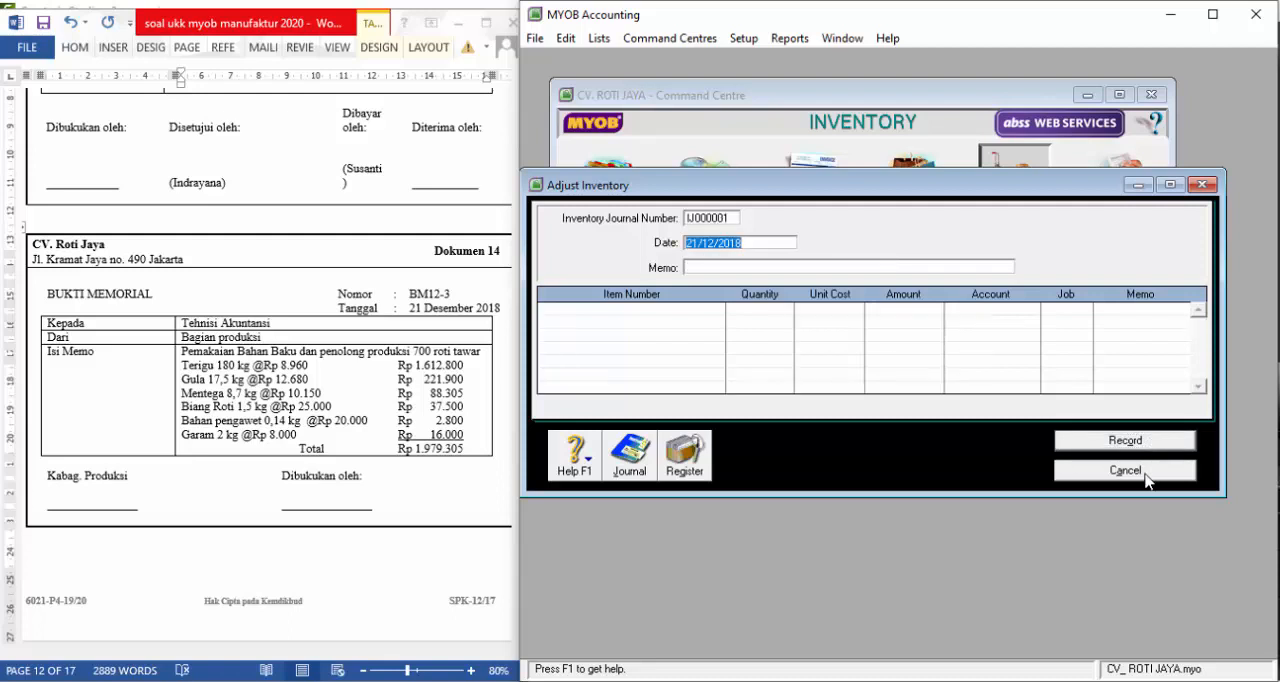
left_click(1125, 470)
Switch to the Word exam document and change the raw and auxiliary materials amount in Dokumen 15 to Rp. 1.979.305
left_click(371, 278)
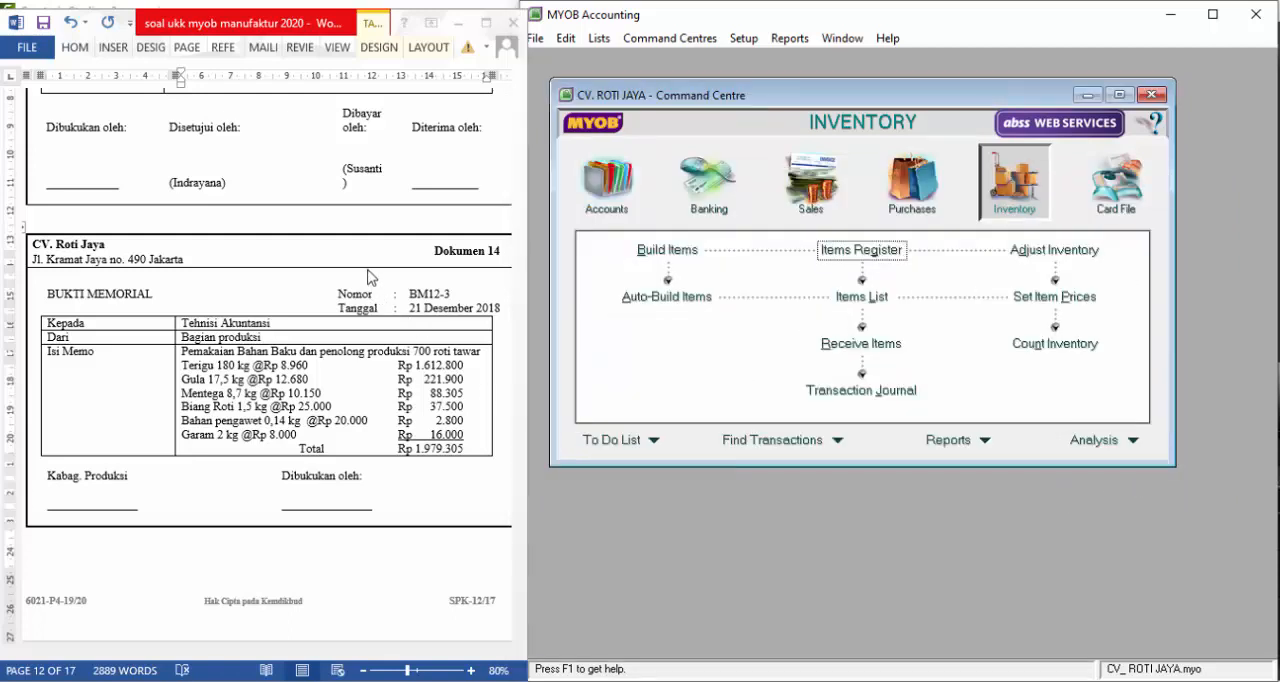
scroll(372, 275, "down", 8)
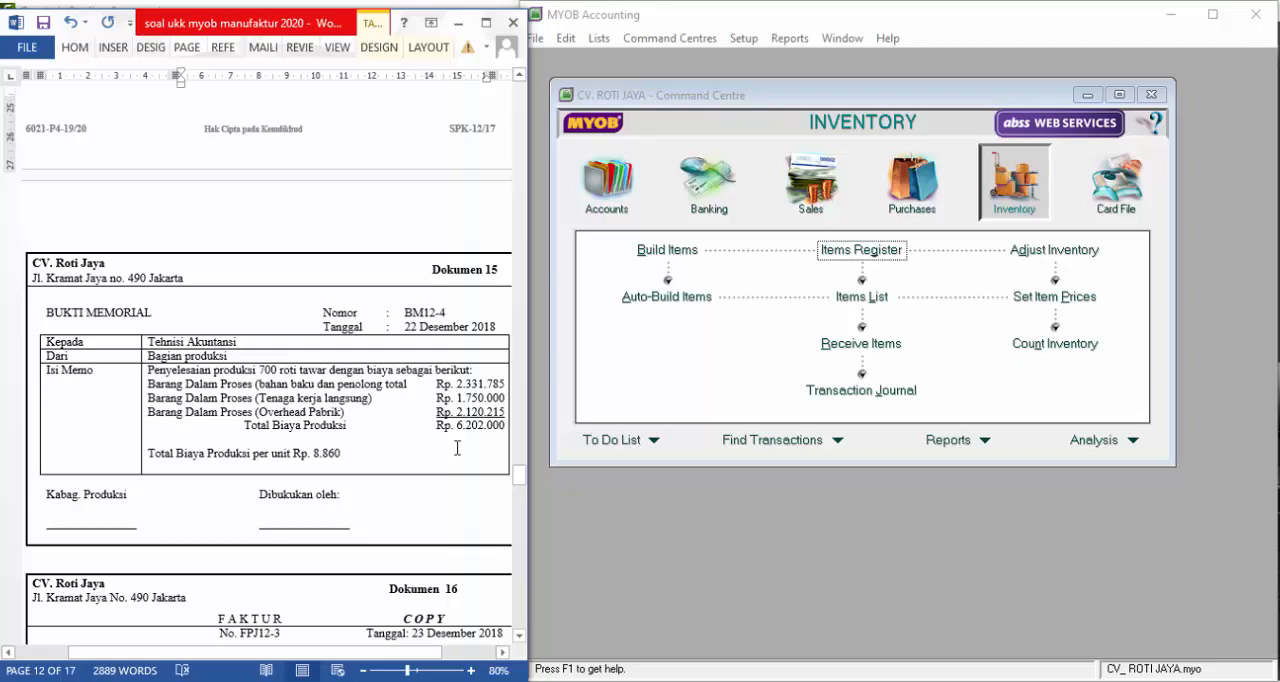
left_click(701, 190)
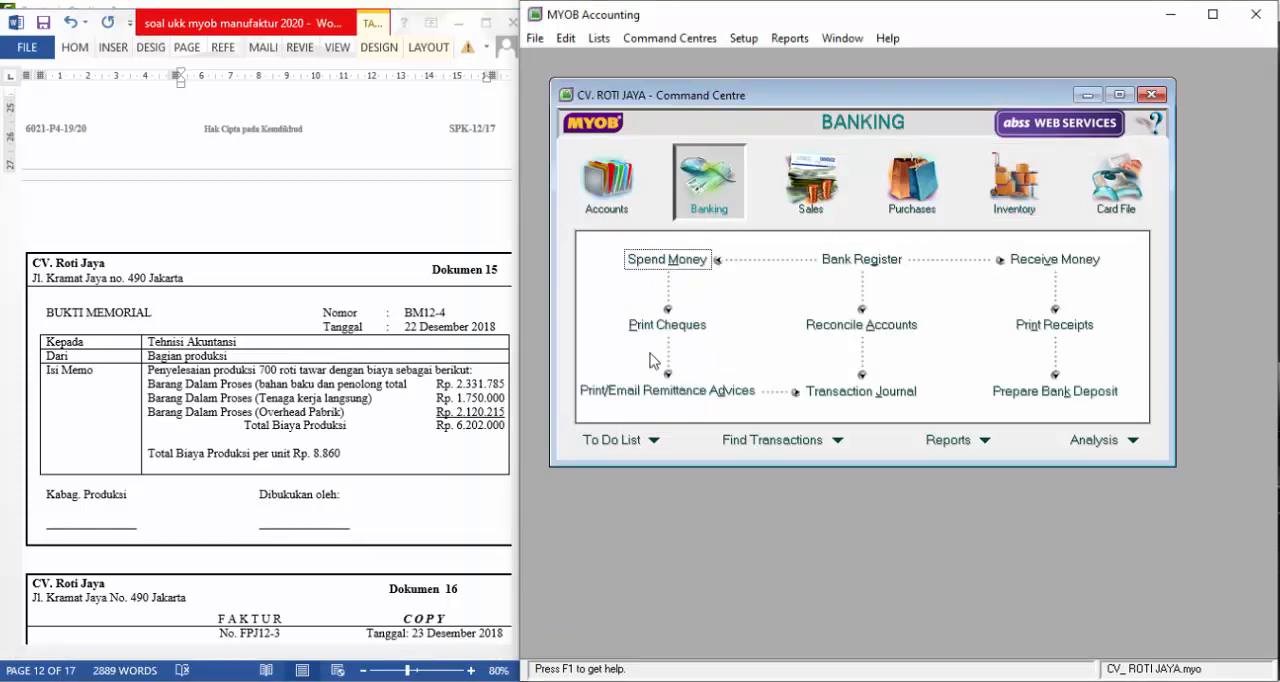
scroll(500, 300, "up", 4)
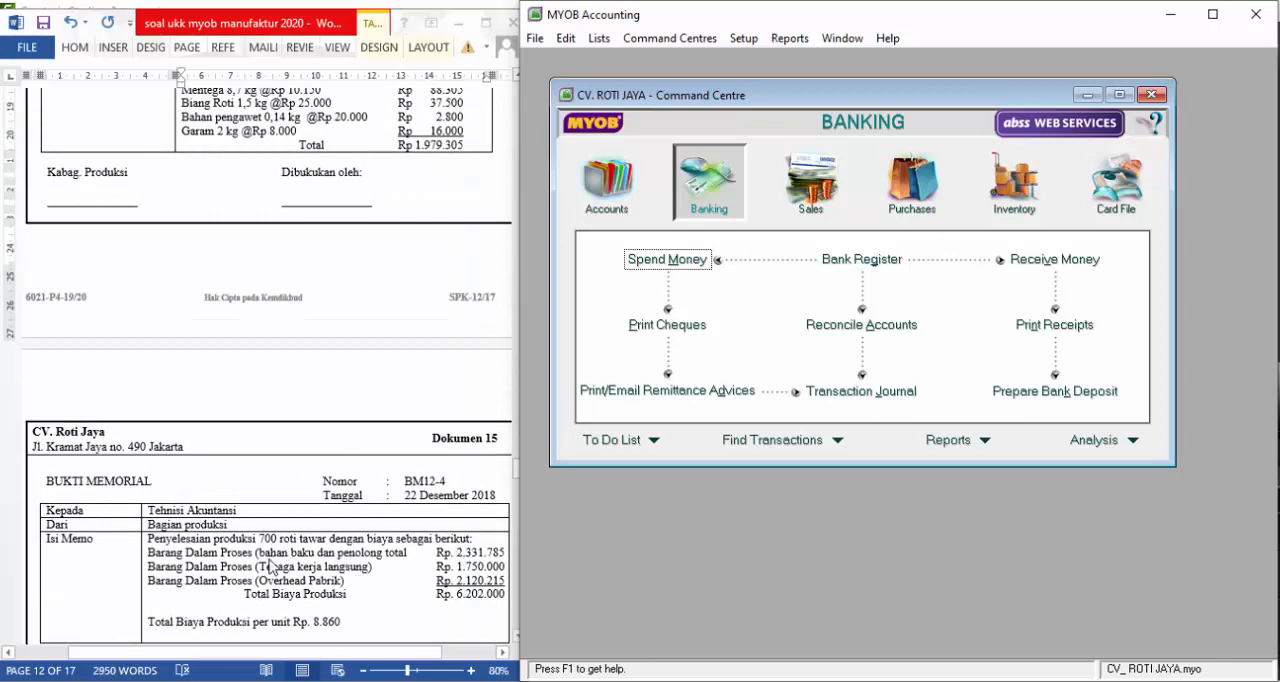
left_click(462, 563)
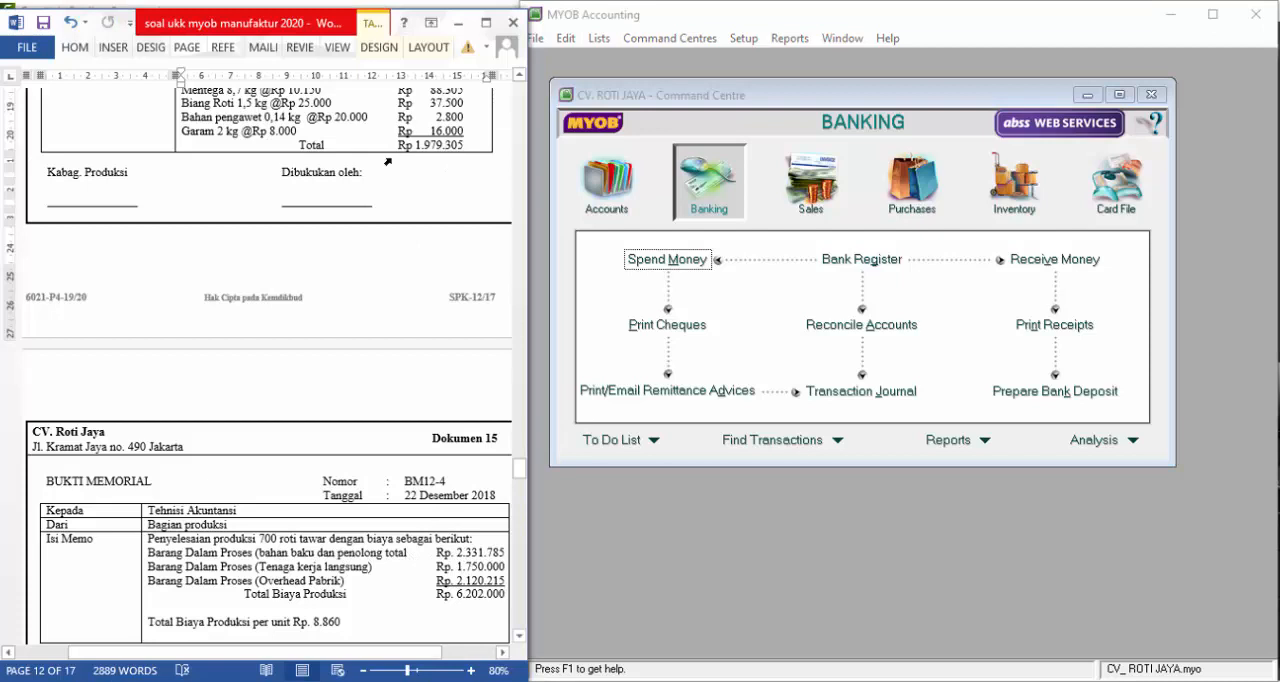
left_click(457, 553)
key("Delete")
key("Delete")
key("Delete")
key("Delete")
key("Delete")
key("Delete")
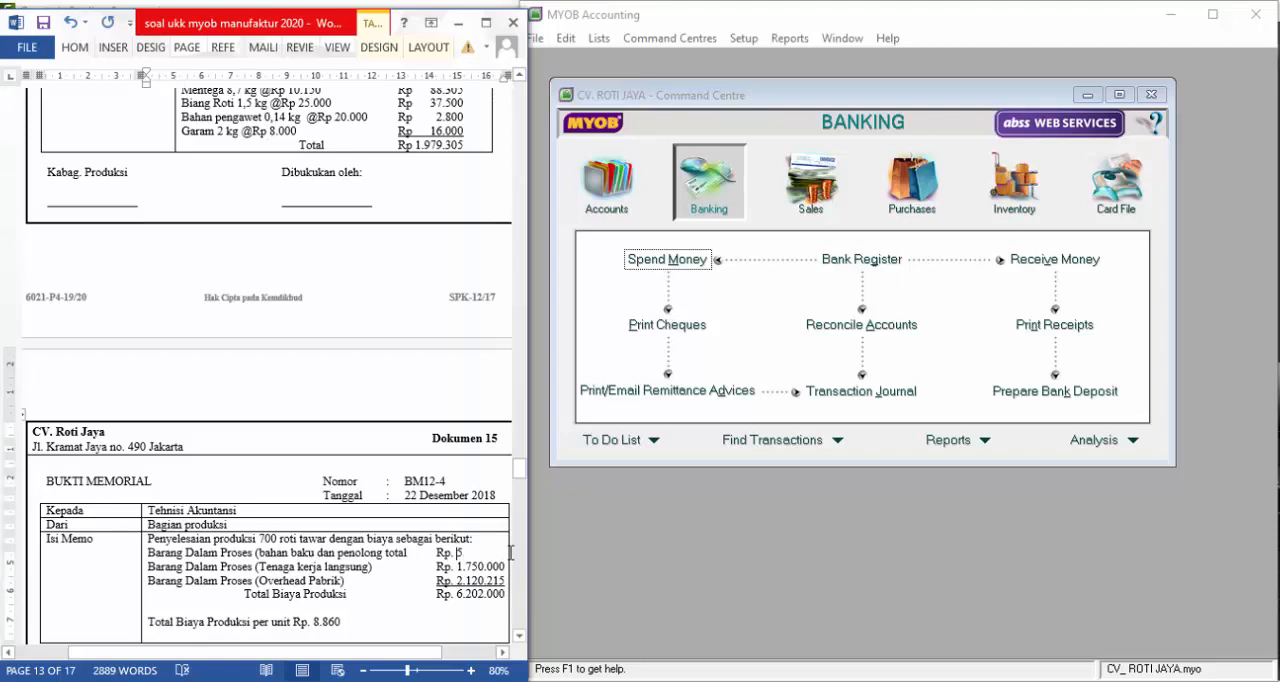
type("1.9")
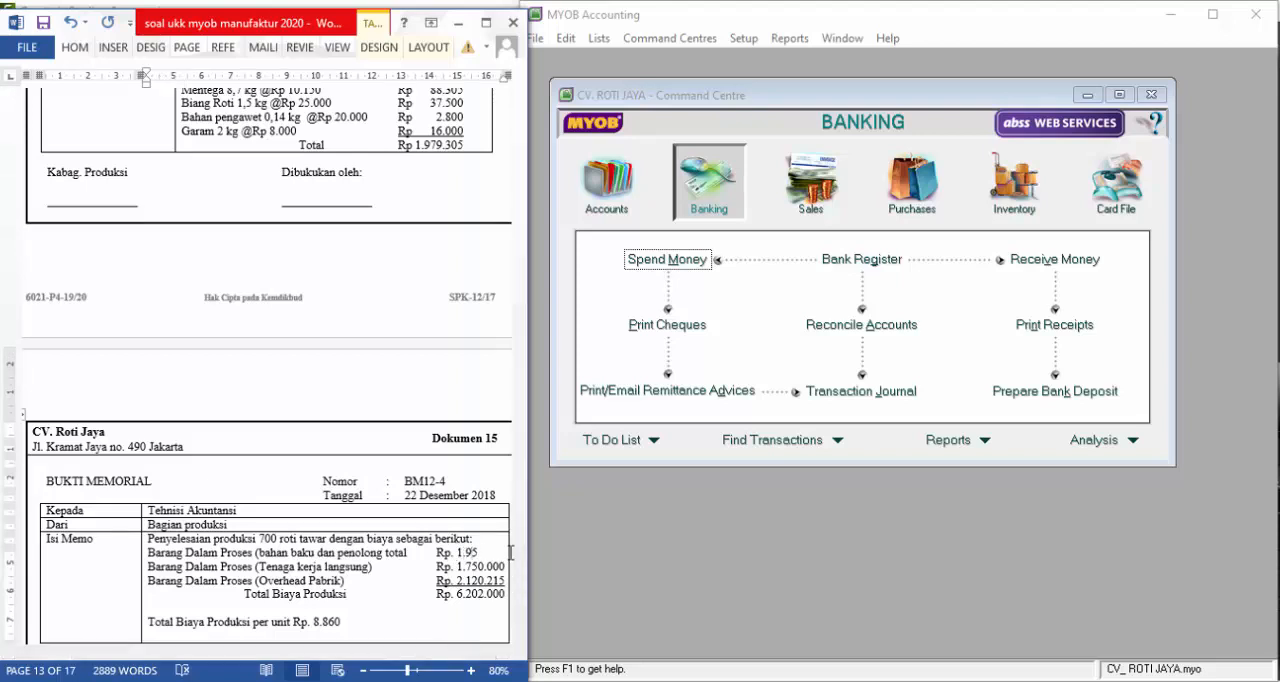
type("79.30")
Change the Total Biaya Produksi amount in Dokumen 15 to Rp. 5.849.520
key("BackSpace")
key("BackSpace")
key("BackSpace")
key("BackSpace")
key("BackSpace")
key("BackSpace")
key("BackSpace")
key("BackSpace")
type("5.849.520")
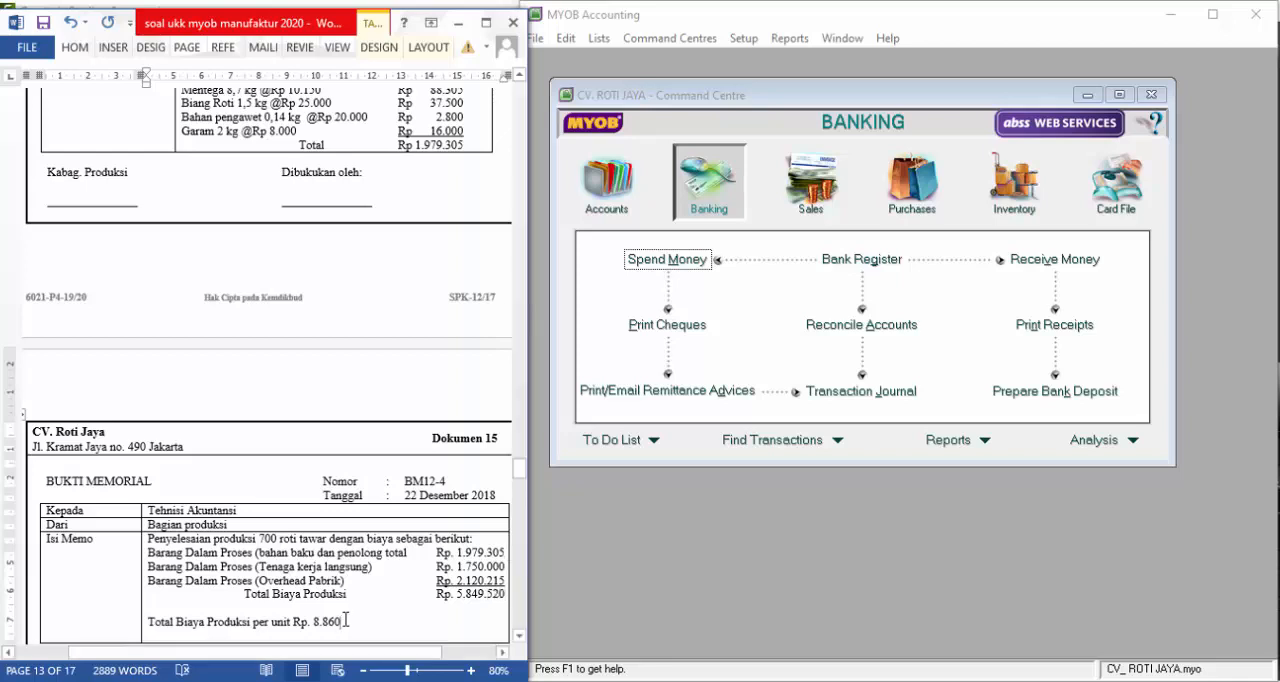
Replace the production cost per unit line in Dokumen 15 with "@8.356"
key("BackSpace")
key("BackSpace")
key("BackSpace")
key("BackSpace")
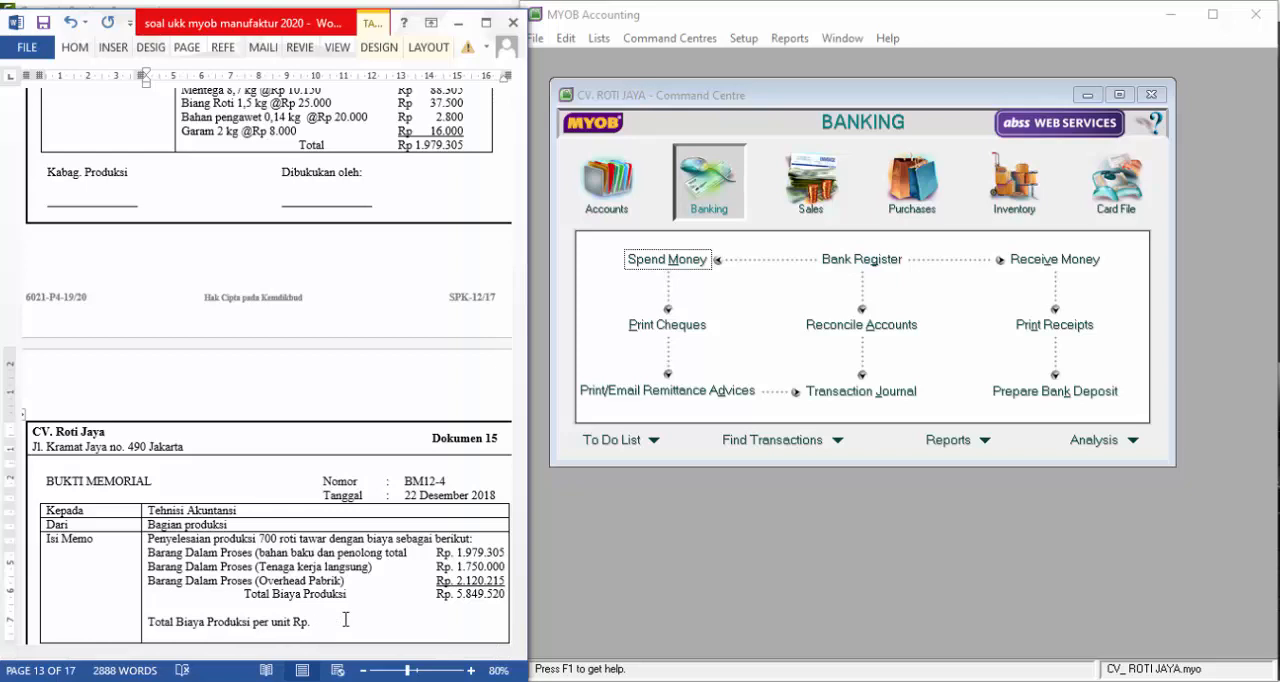
key("BackSpace")
key("BackSpace")
key("BackSpace")
key("BackSpace")
key("BackSpace")
key("BackSpace")
key("BackSpace")
key("BackSpace")
key("BackSpace")
key("BackSpace")
key("BackSpace")
key("BackSpace")
key("BackSpace")
key("BackSpace")
key("BackSpace")
key("BackSpace")
key("BackSpace")
key("BackSpace")
key("BackSpace")
key("BackSpace")
key("BackSpace")
key("BackSpace")
key("BackSpace")
key("BackSpace")
key("BackSpace")
key("BackSpace")
key("BackSpace")
key("BackSpace")
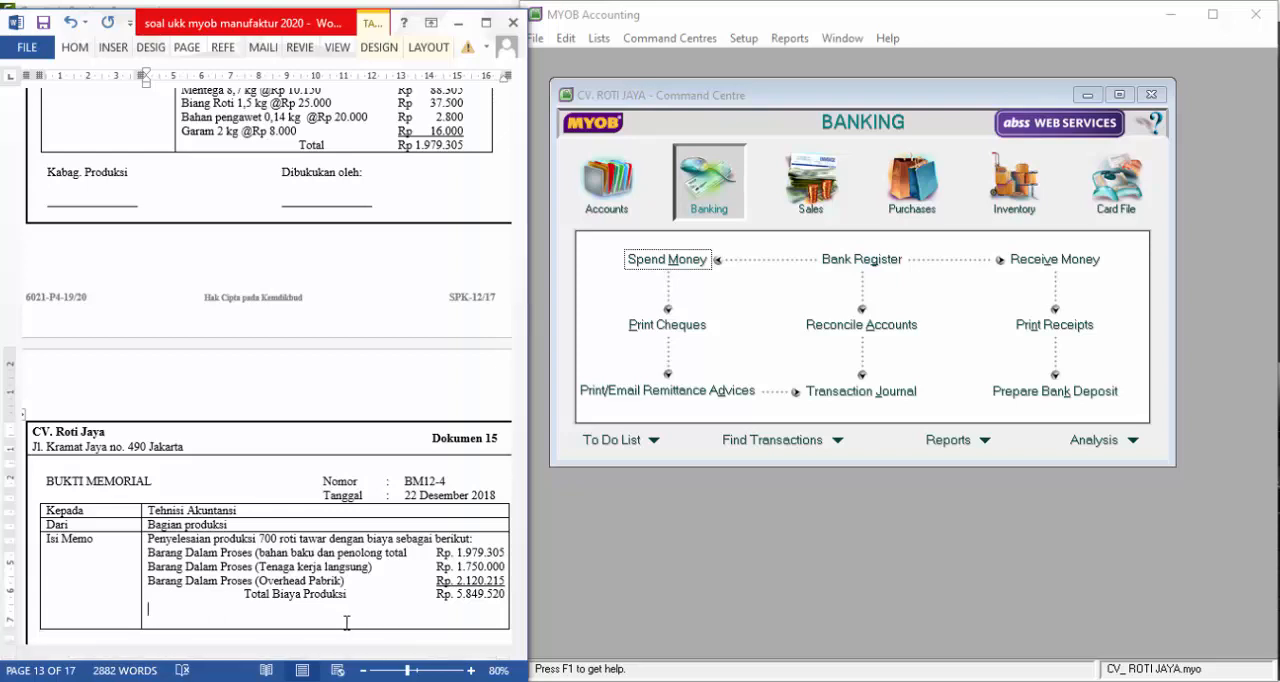
type("@8.356")
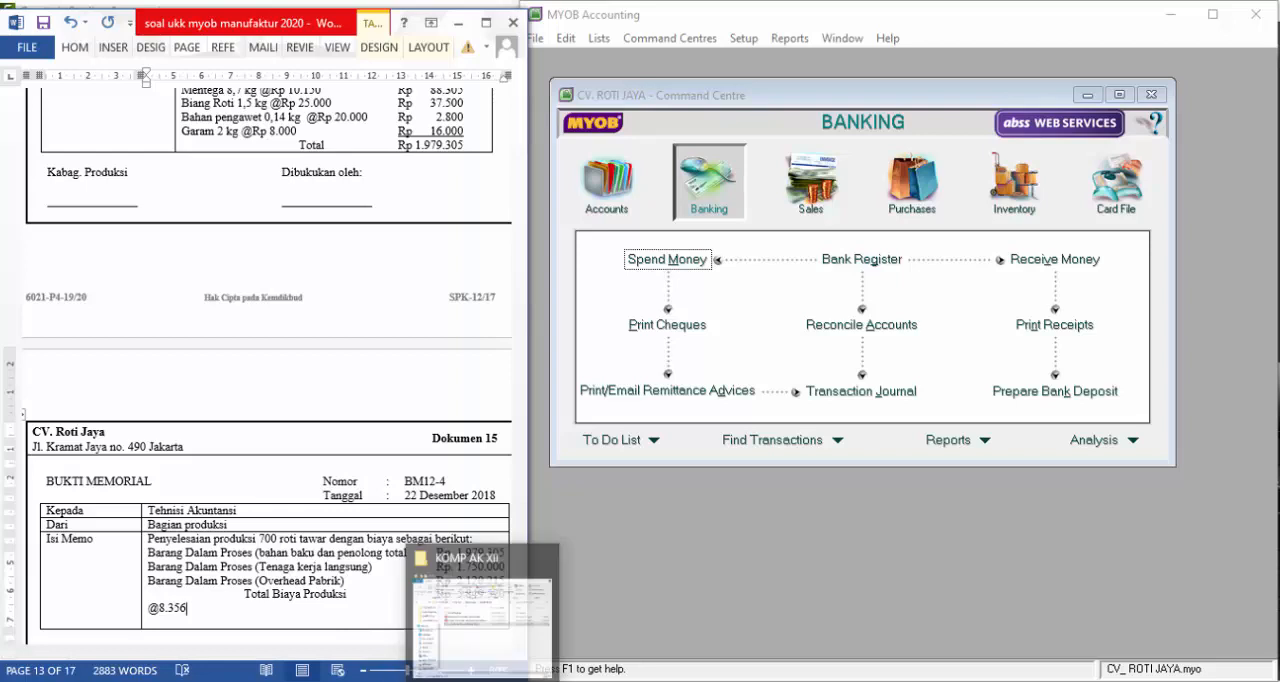
Switch to MYOB Accounting and start a general journal entry numbered BM12-4, dated 22/12/2018
left_click(619, 195)
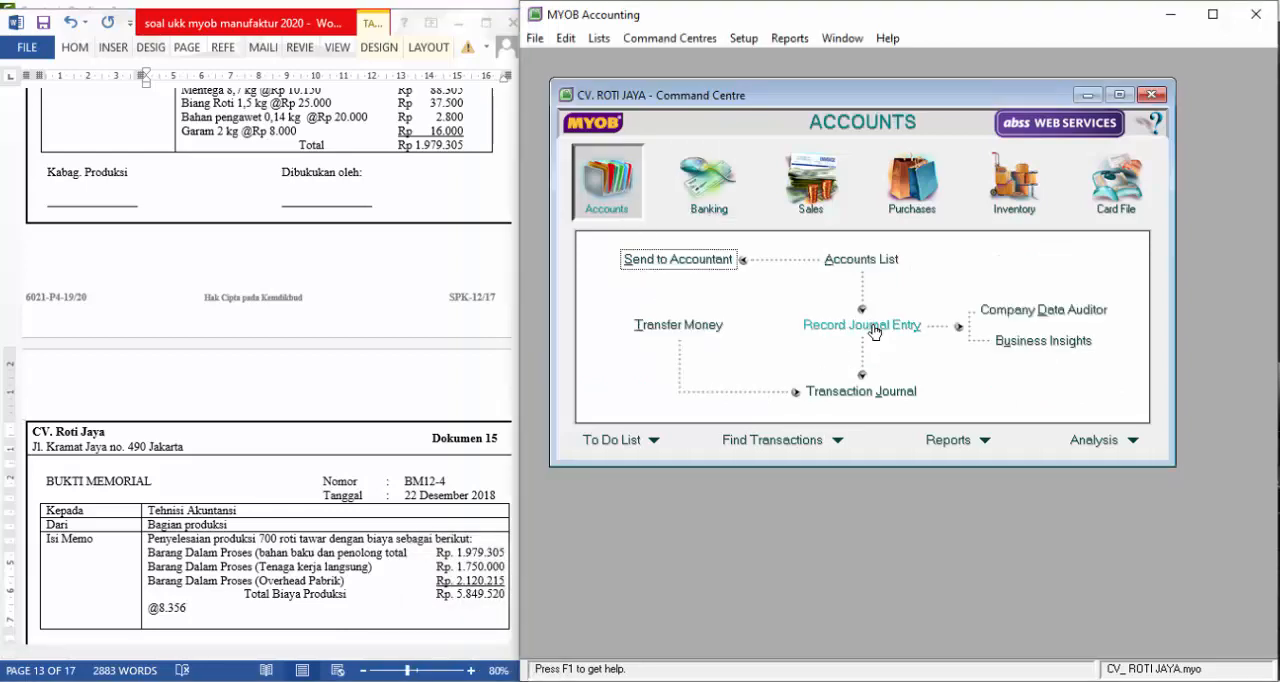
left_click(875, 332)
left_click(786, 226)
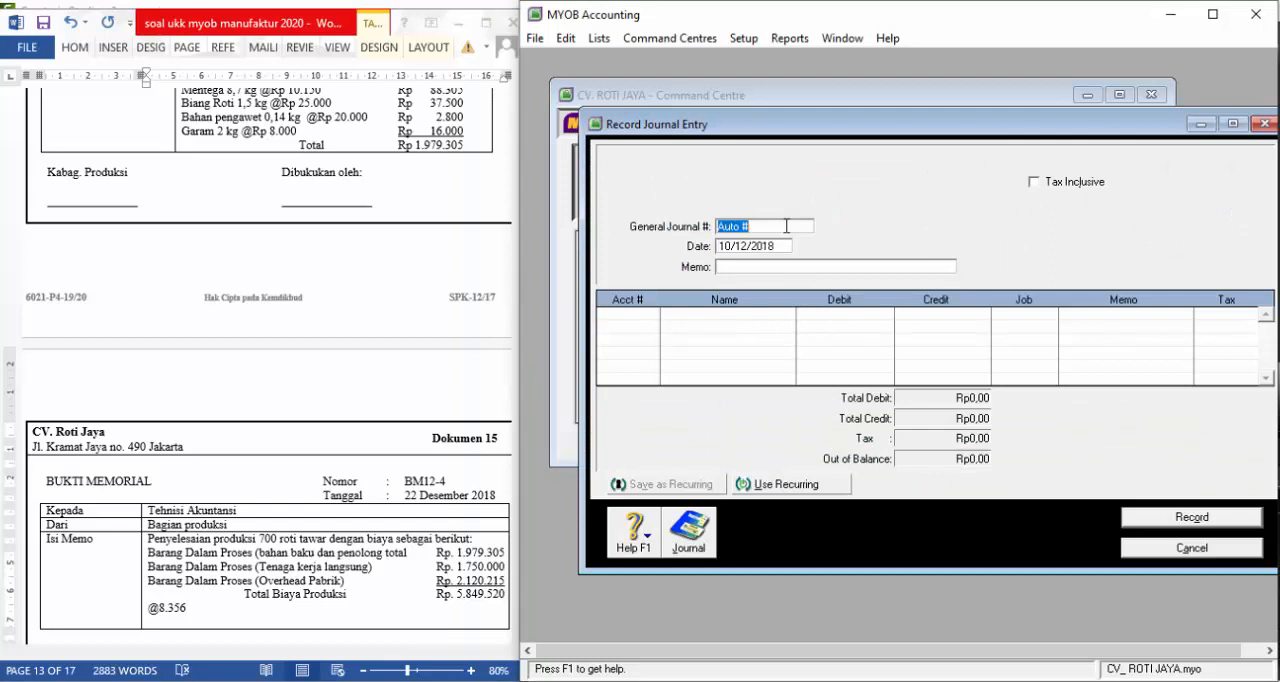
type("BM12-4")
key("Tab")
type("22")
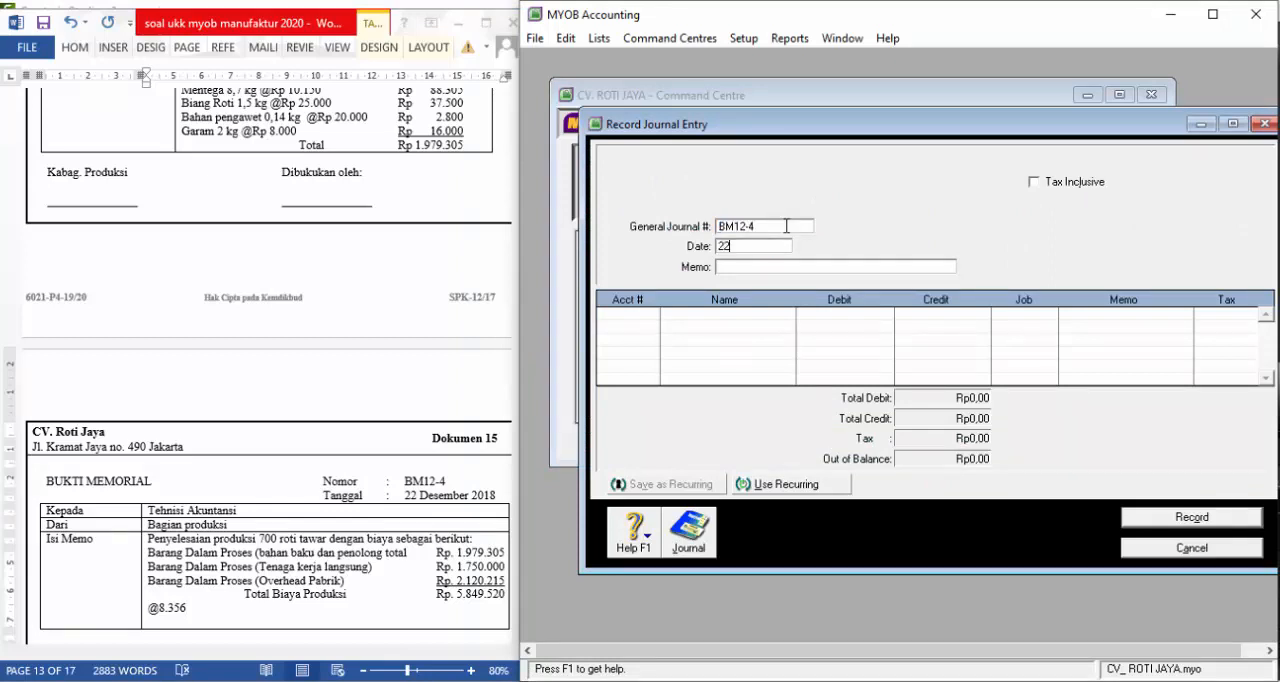
type("/12/2018")
key("Tab")
Enter "Pemakaian BTKL dan BOP serta Mencatat Persediaan Produk Jadi" as the journal entry's memo
type("Pemakaian ")
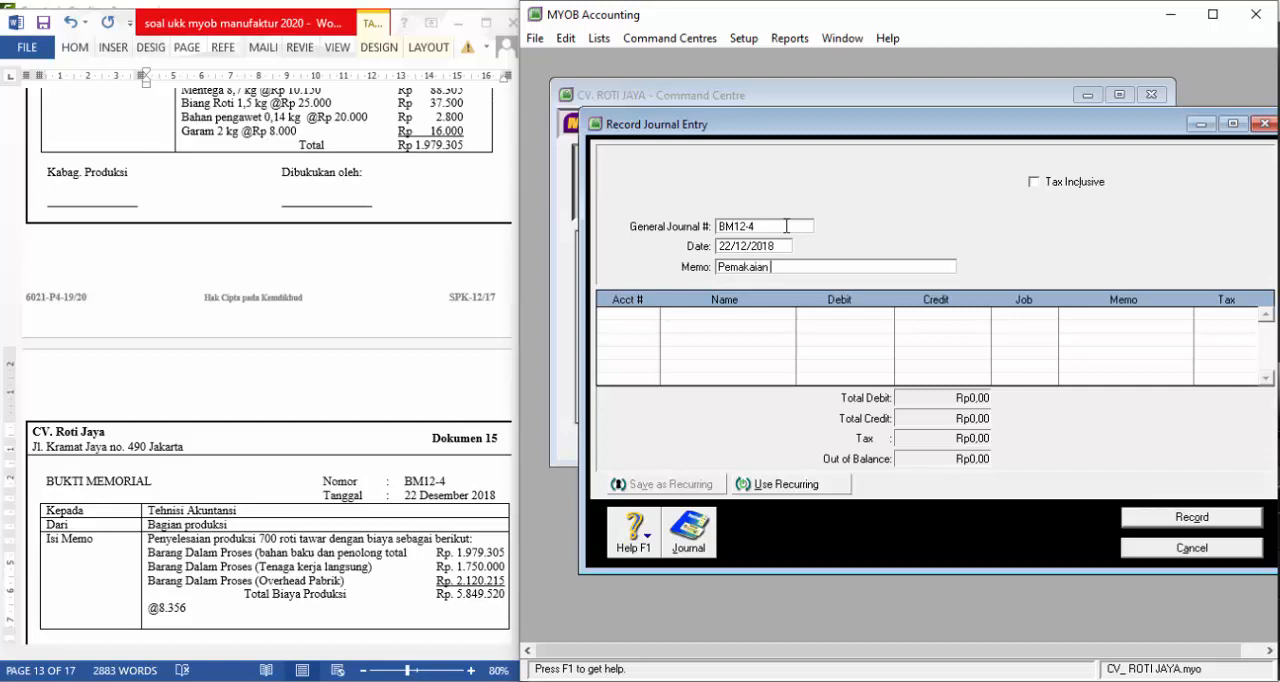
type("BTKL dan BOP serta Mencatat")
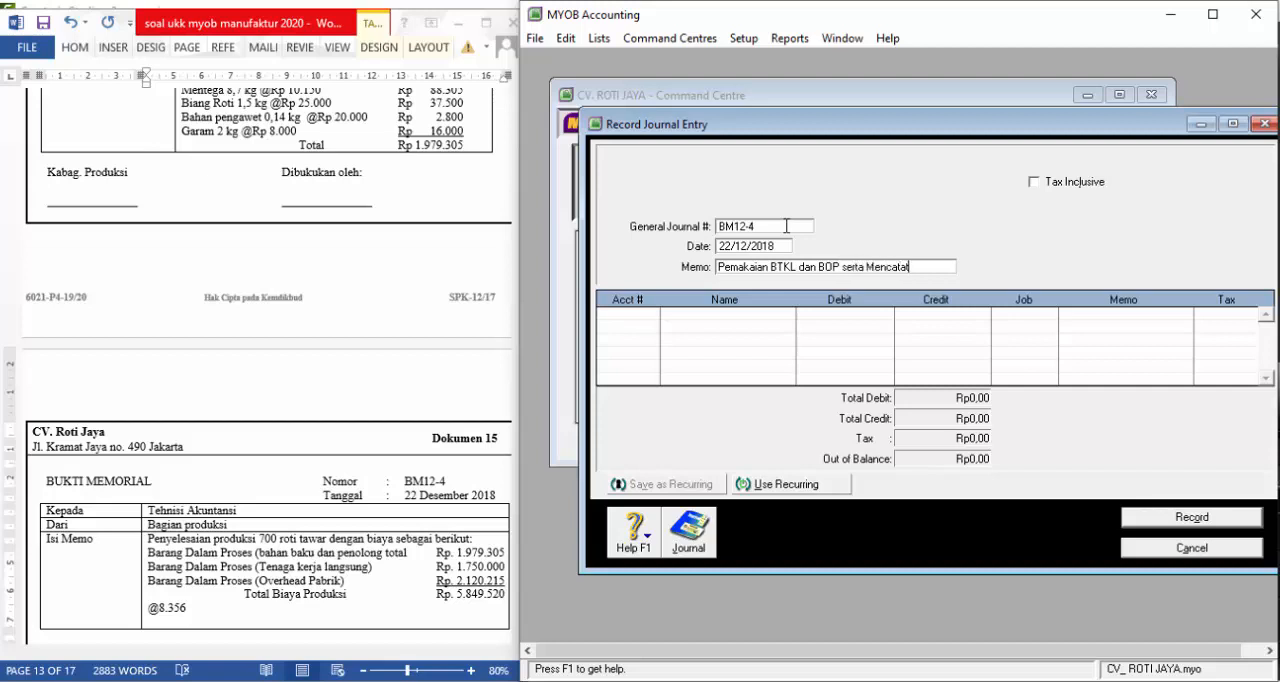
type(" Persediaan Produk")
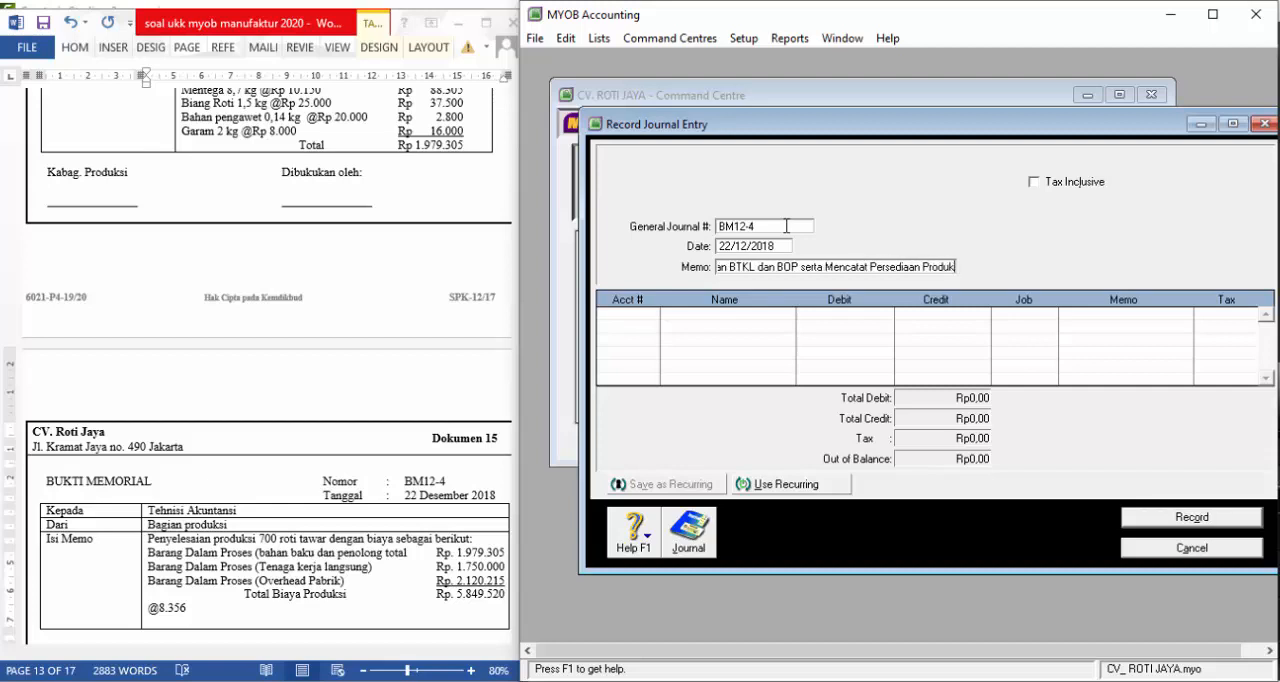
type(" Jadi")
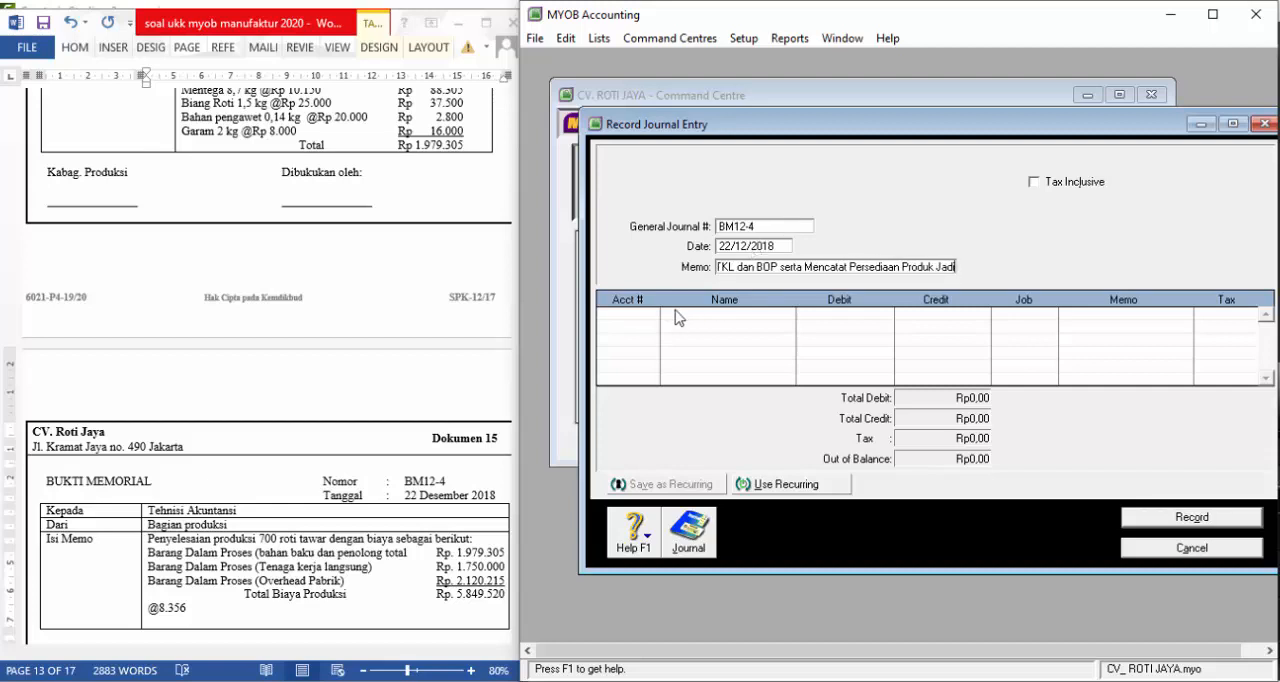
Add account 5-1100, the direct labour cost, as the first journal line with a debit of Rp1.750.000
left_click(645, 316)
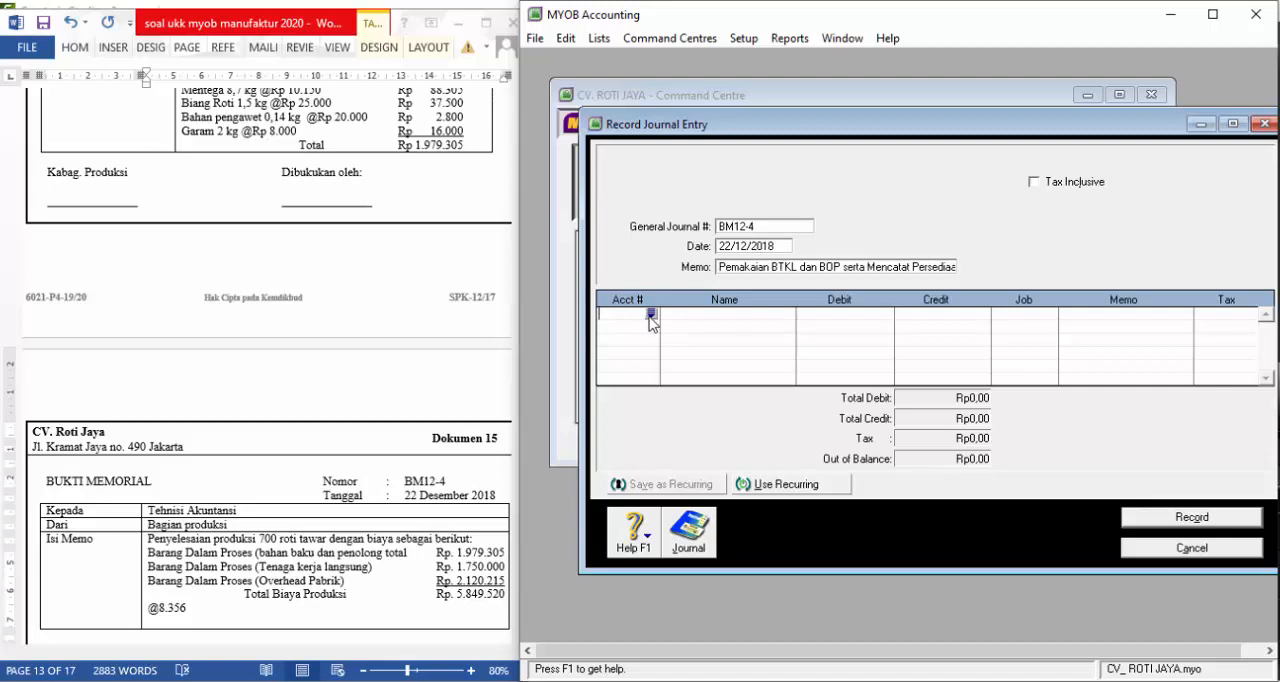
left_click(652, 314)
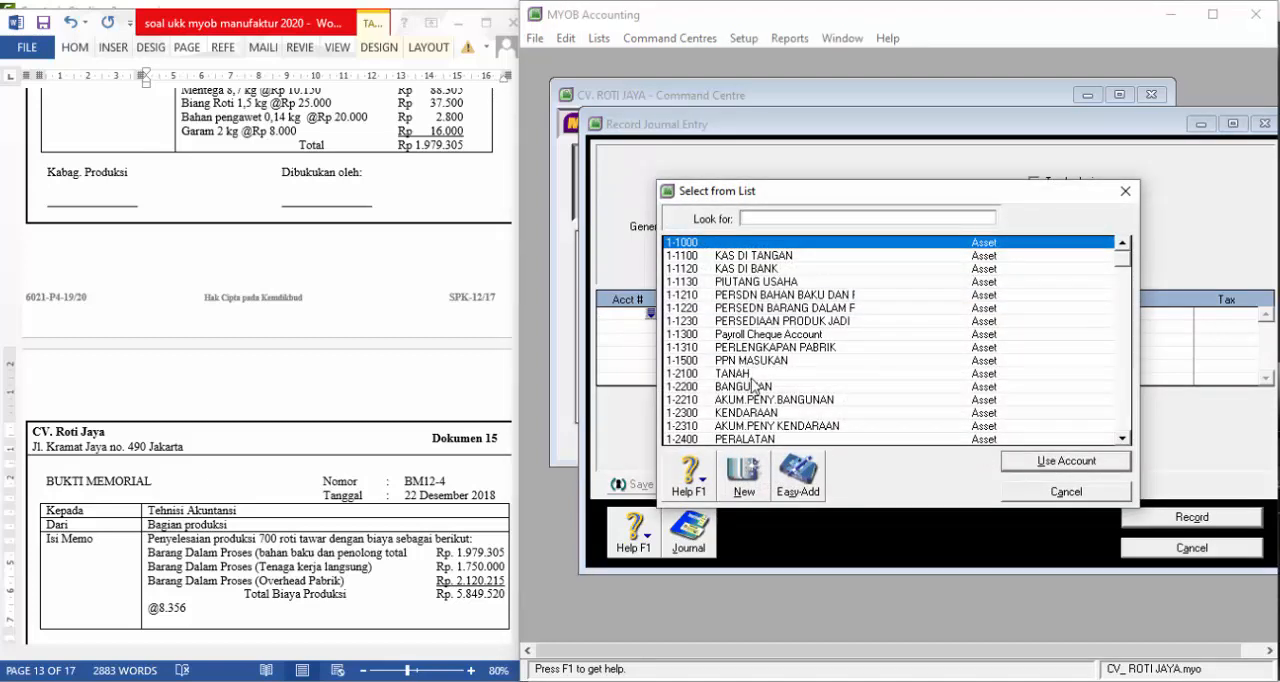
scroll(771, 366, "down", 2)
scroll(771, 366, "down", 1)
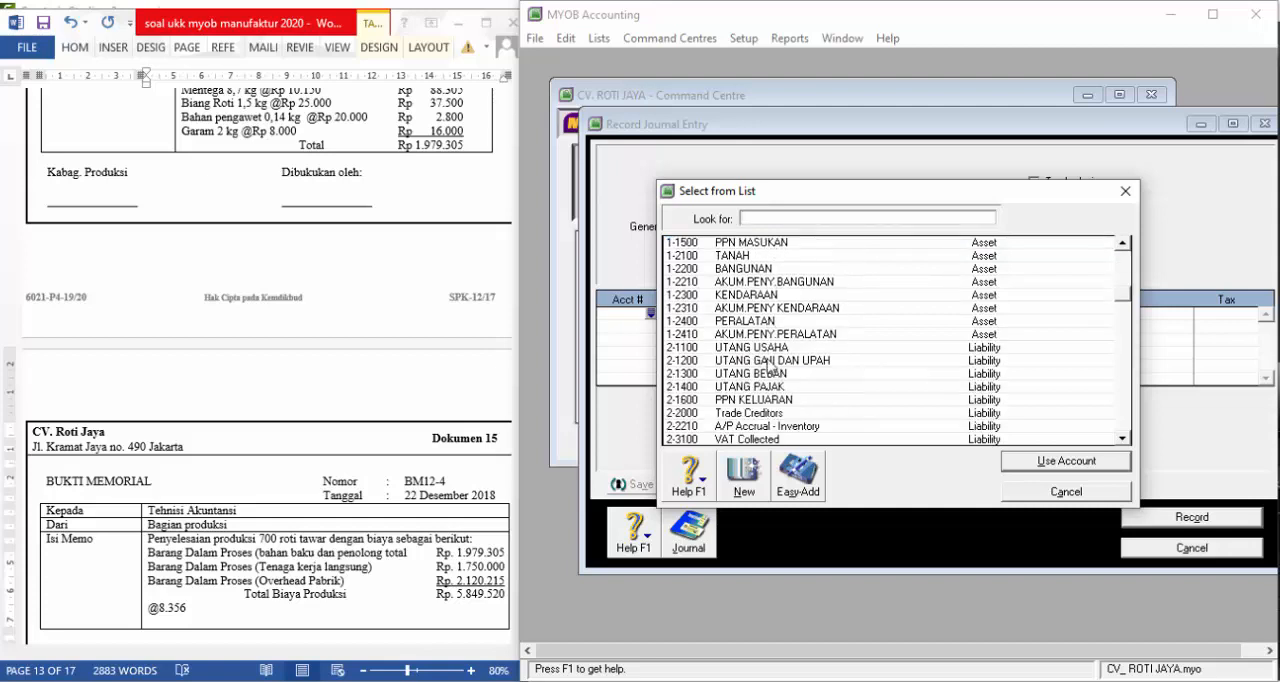
scroll(772, 370, "down", 5)
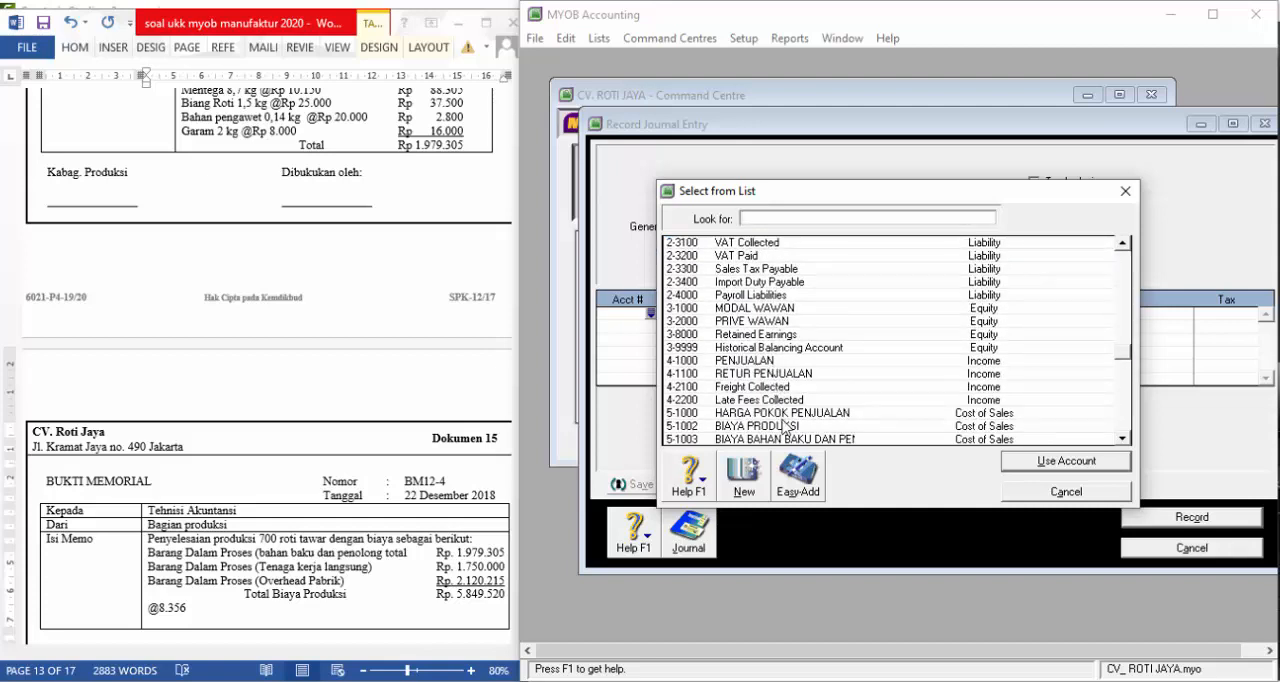
scroll(783, 425, "down", 1)
left_click(785, 412)
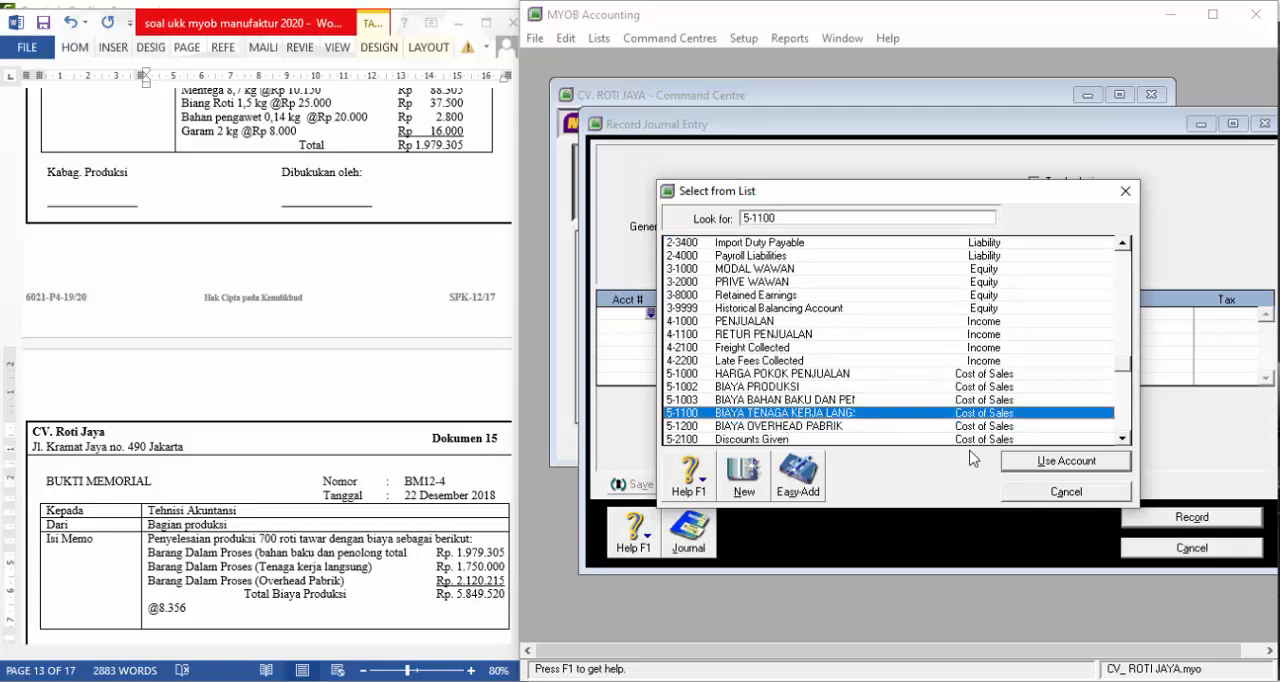
left_click(1026, 465)
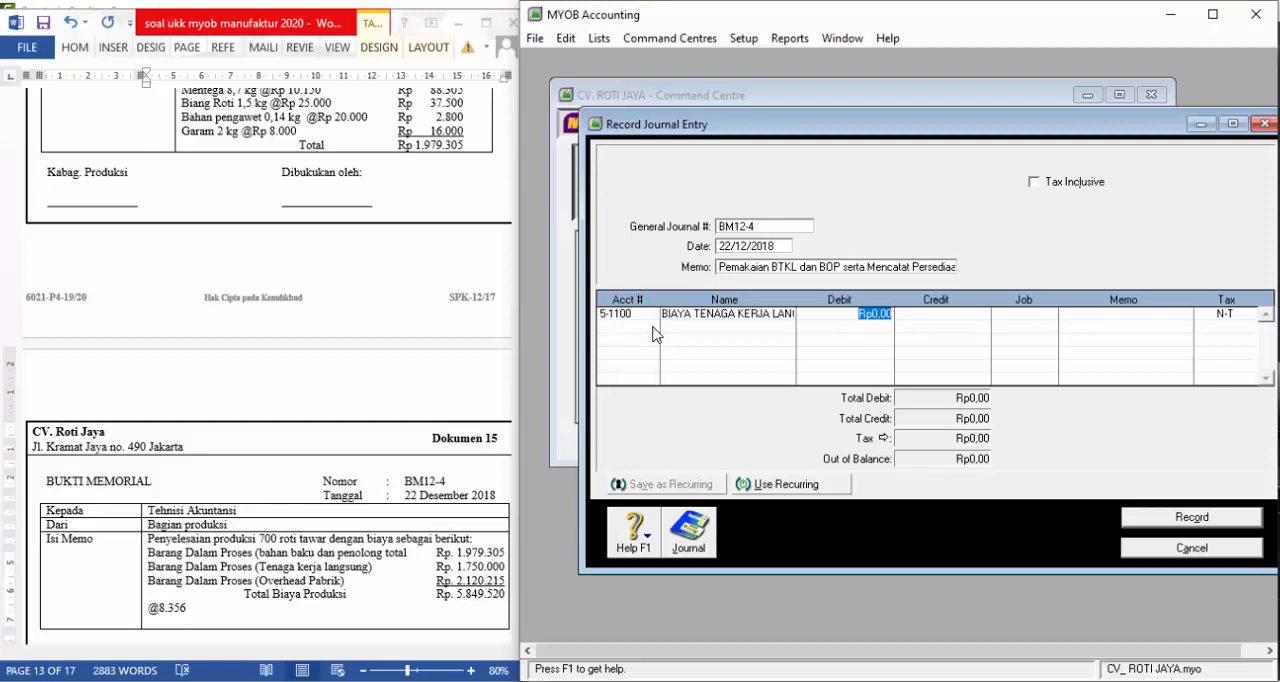
type("1750000")
Add account 2-1200, UTANG GAJI DAN UPAH, as the second journal line with a credit of Rp1.750.000
double_click(651, 327)
scroll(828, 328, "up", 3)
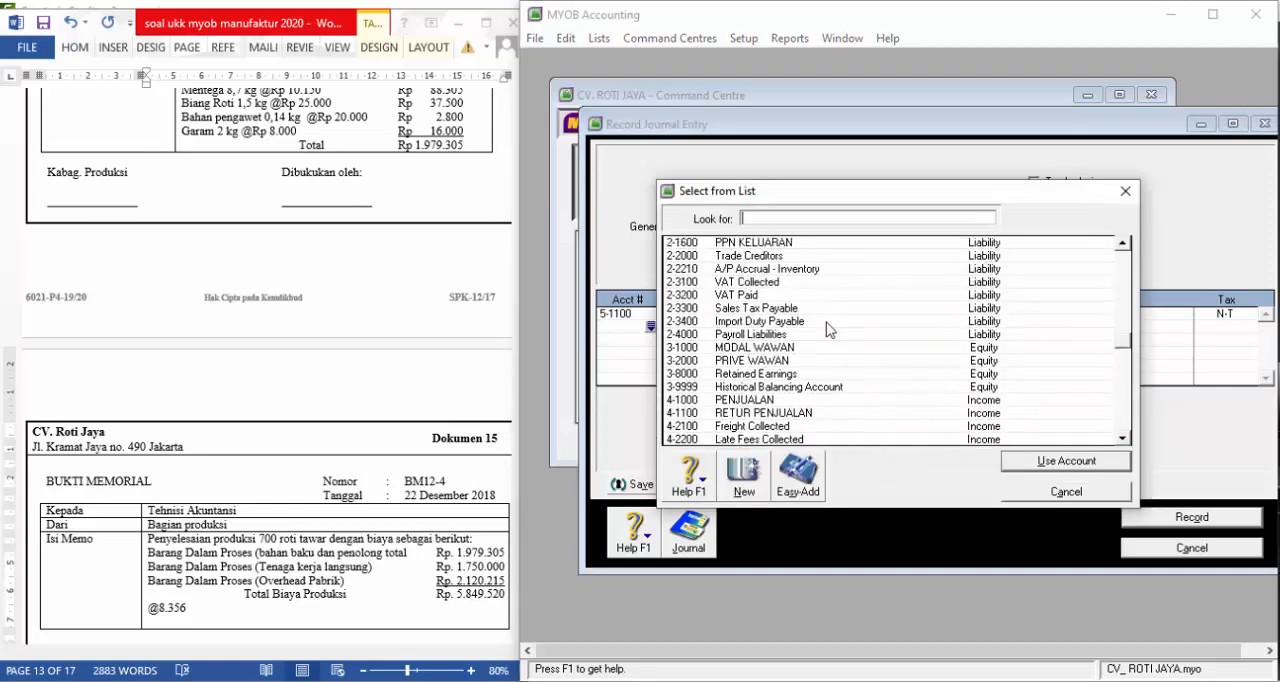
scroll(795, 330, "up", 1)
left_click(758, 243)
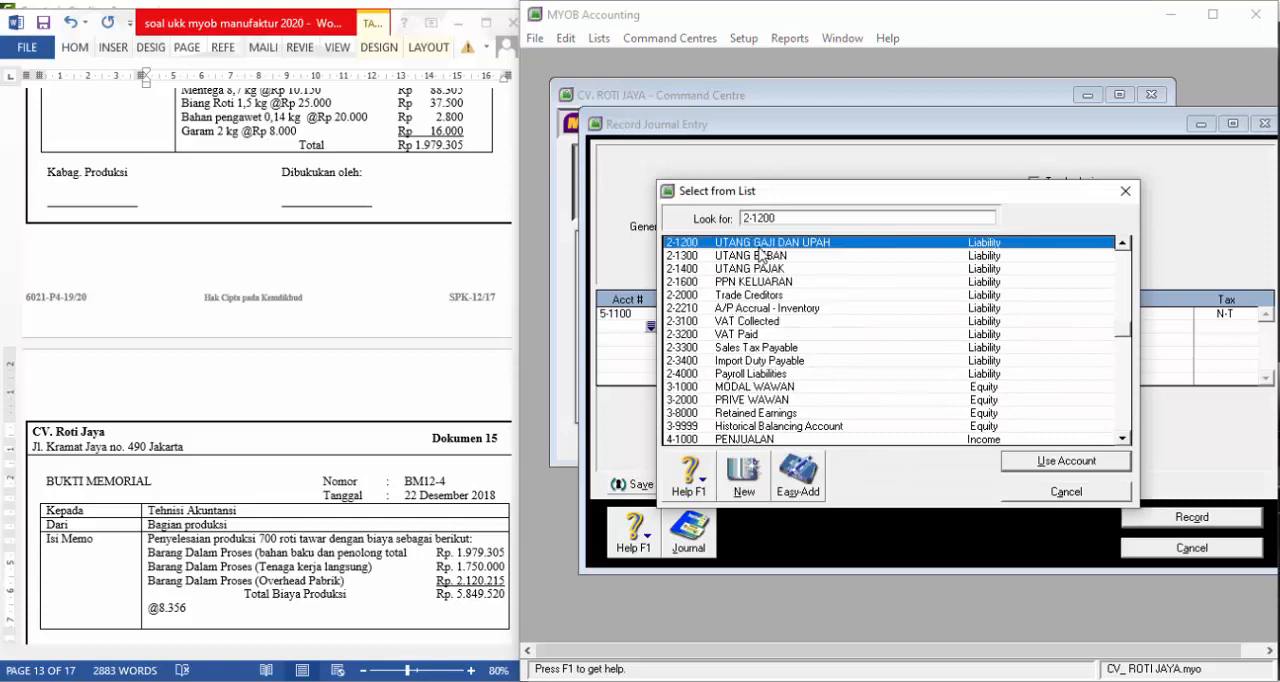
left_click(1030, 465)
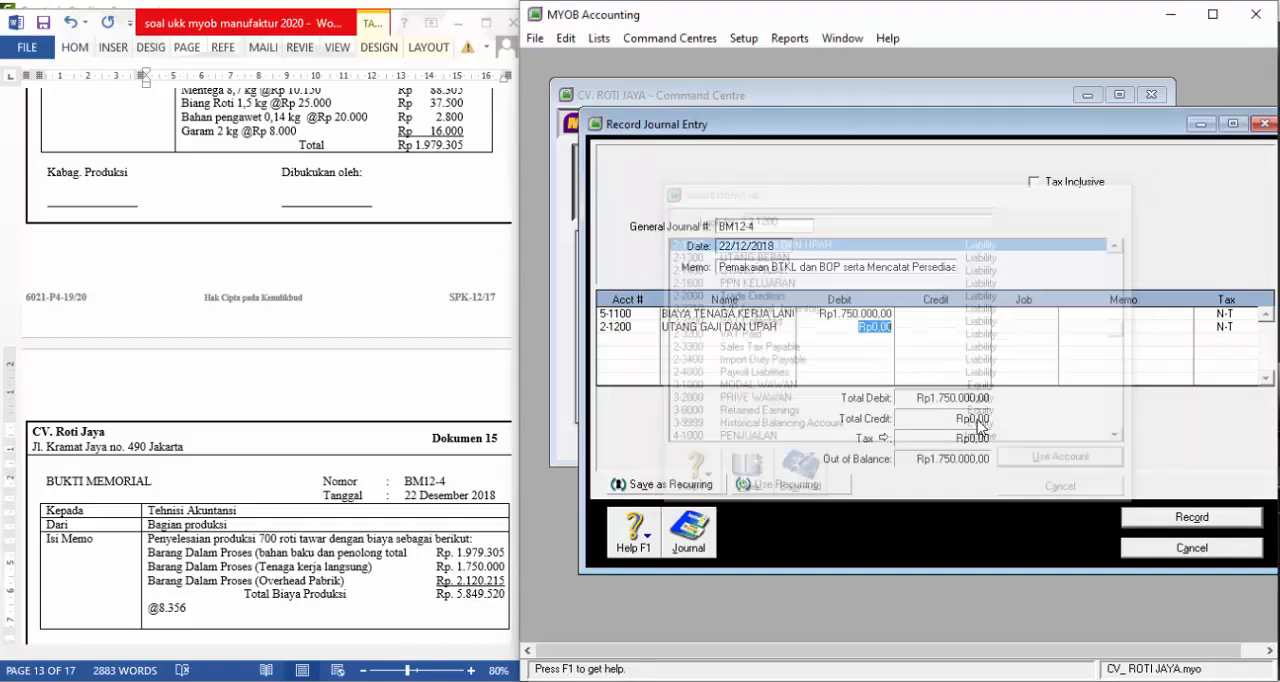
left_click(948, 325)
key("Tab")
key("Tab")
key("Tab")
key("Tab")
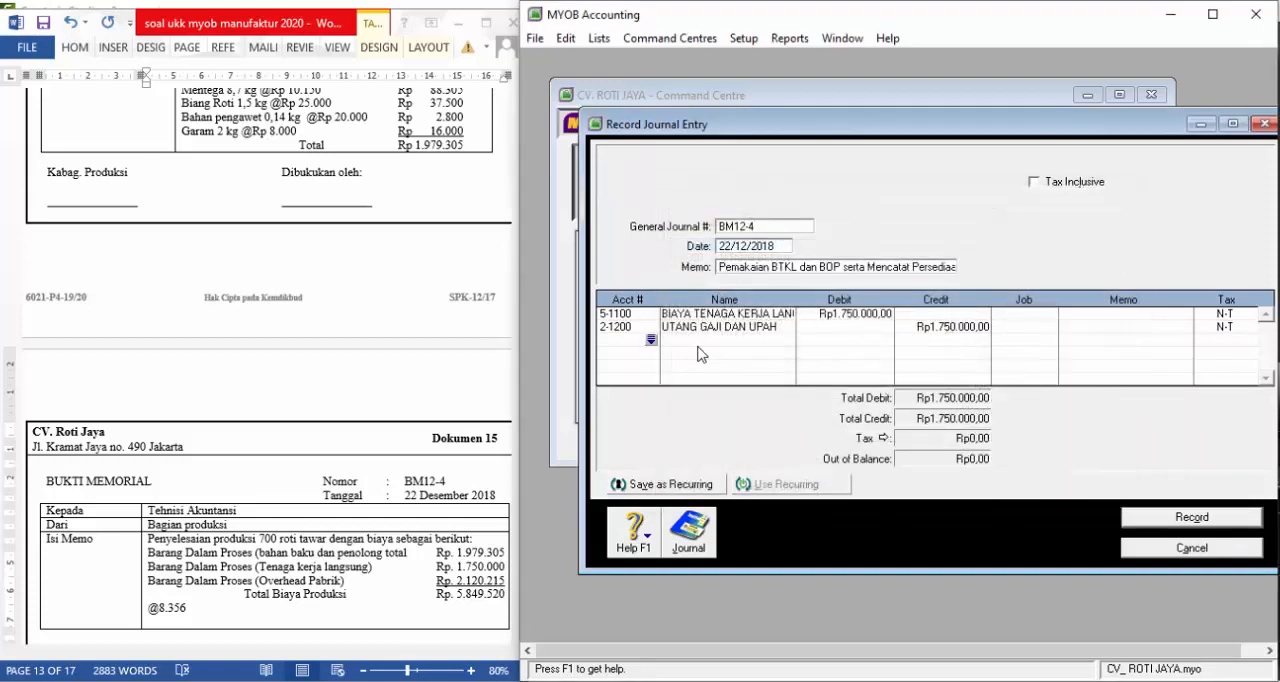
Add account 5-1200, BIAYA OVERHEAD PABRIK, as the third journal line with a debit of Rp2.120.215
left_click(651, 340)
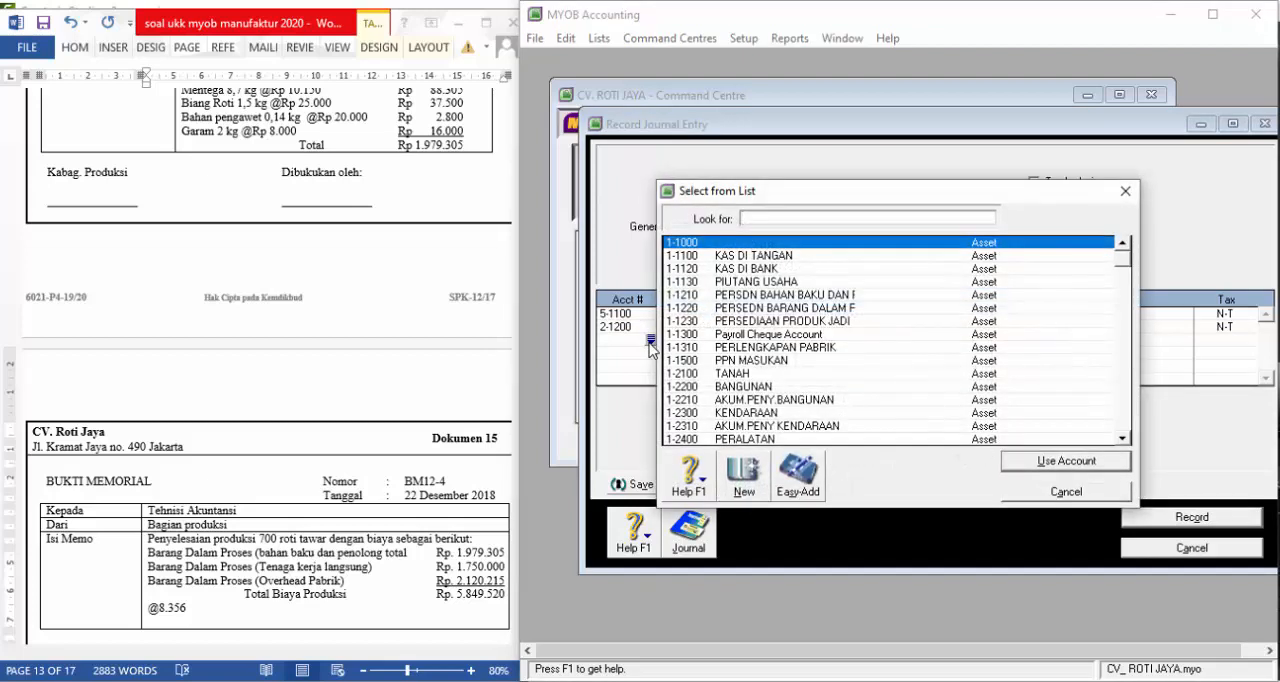
scroll(800, 376, "down", 4)
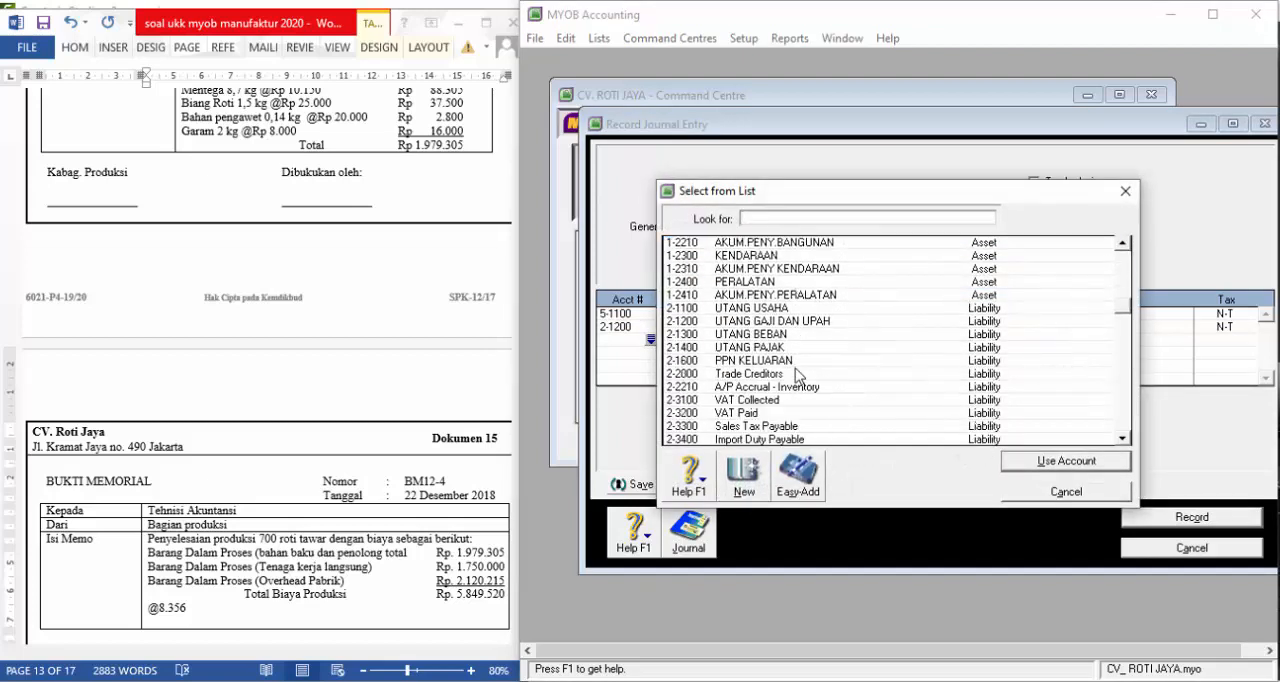
scroll(797, 373, "down", 7)
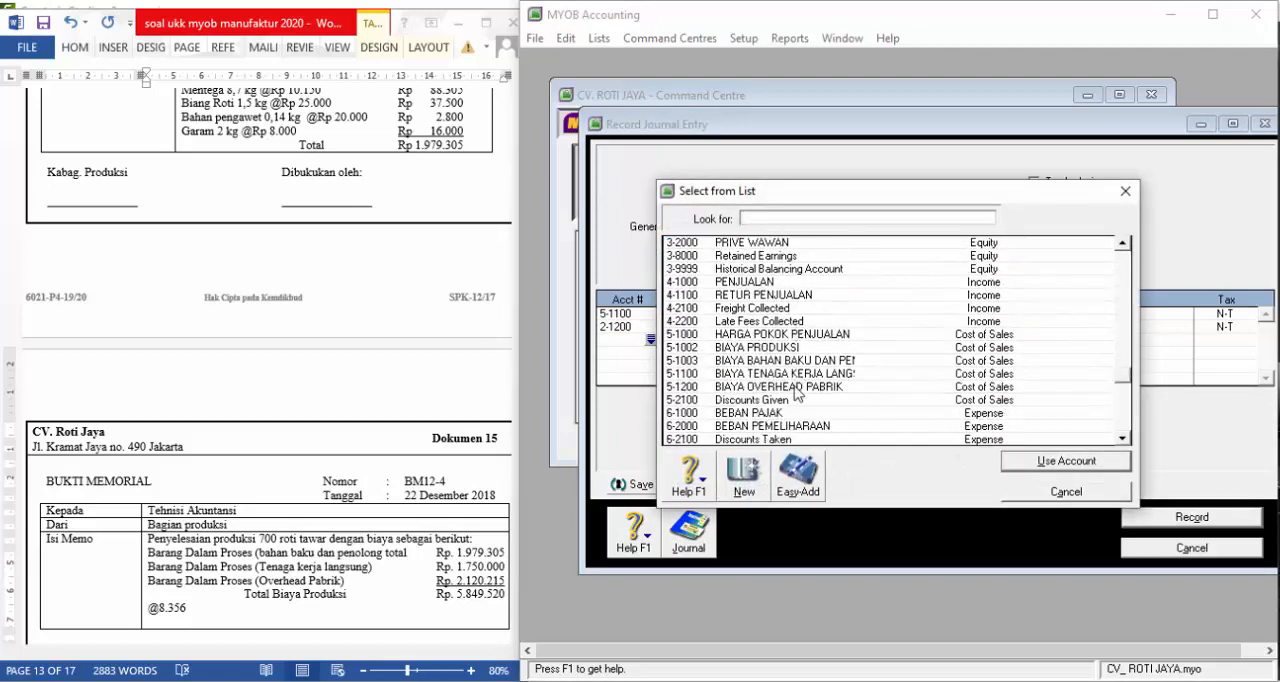
left_click(797, 387)
left_click(1010, 462)
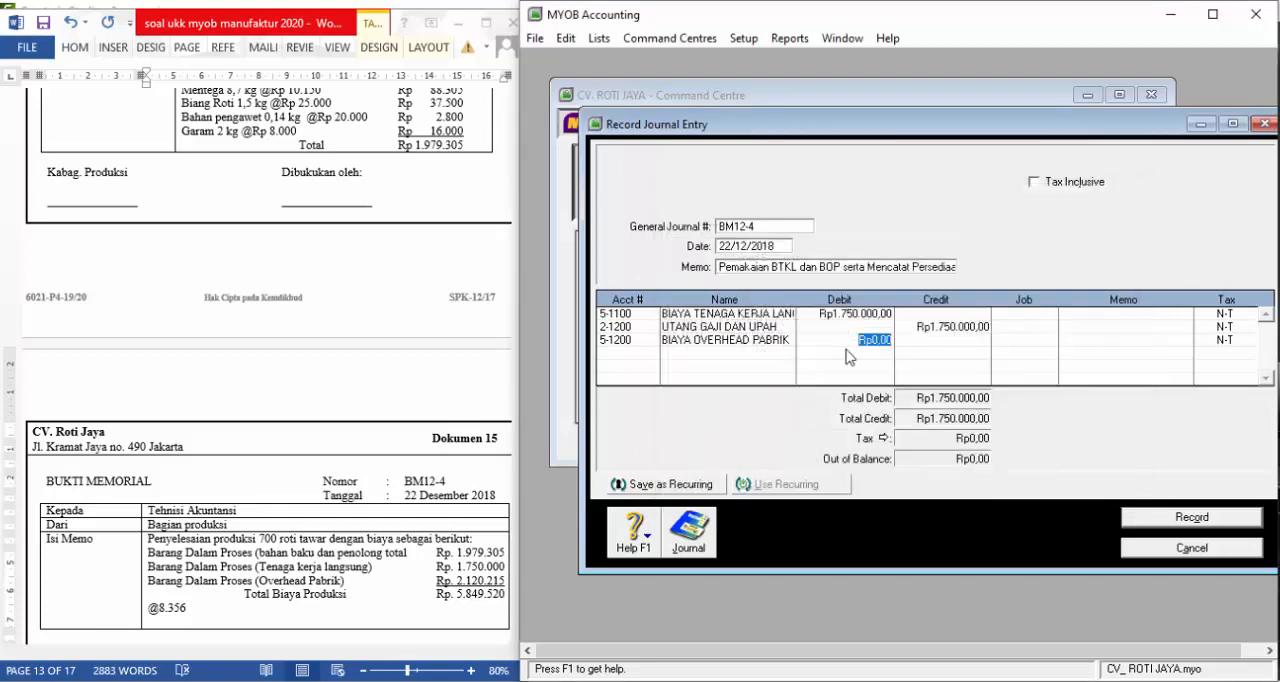
type("2.12")
type("0.215")
key("Tab")
Add account 2-1300, UTANG BEBAN, as the fourth journal line with a credit of Rp2.120.215
left_click(647, 352)
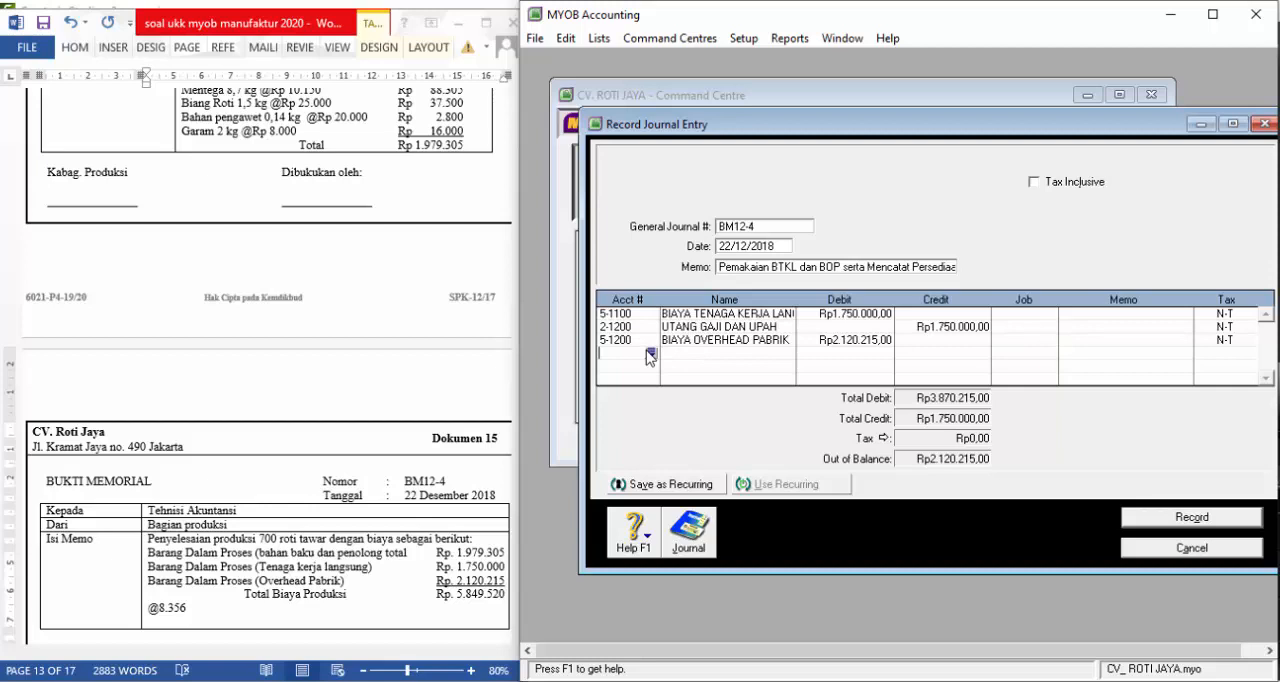
left_click(650, 352)
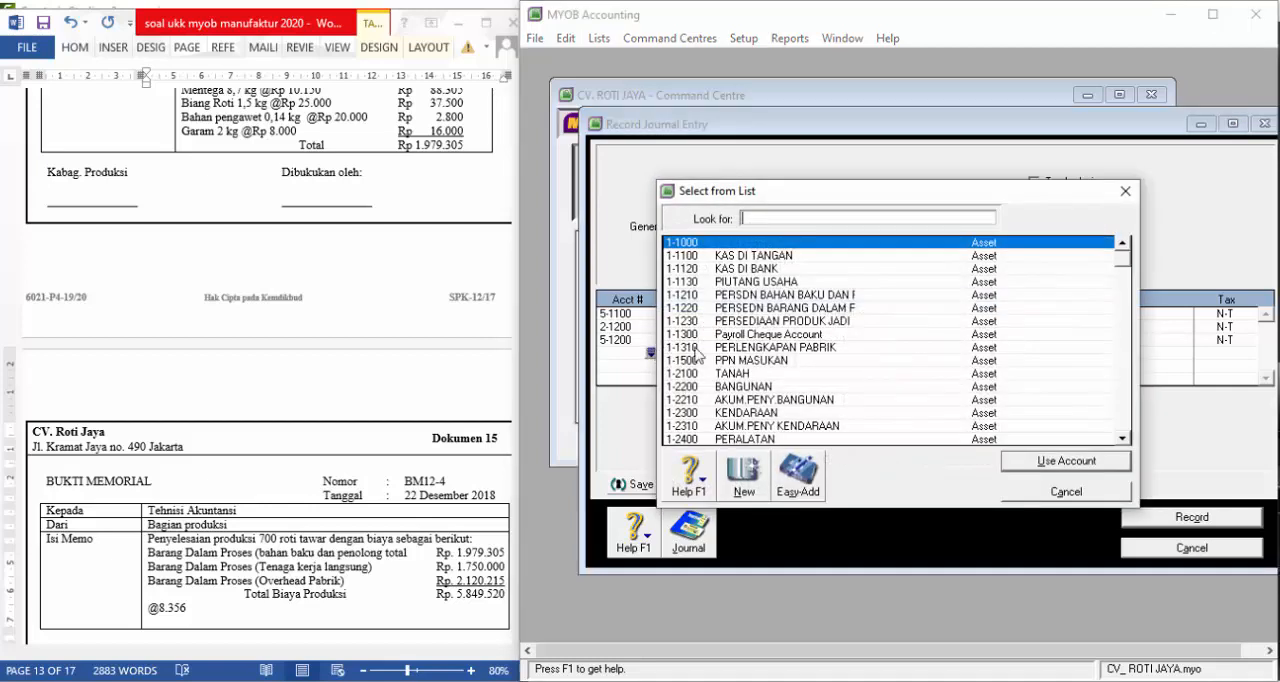
scroll(767, 345, "down", 1)
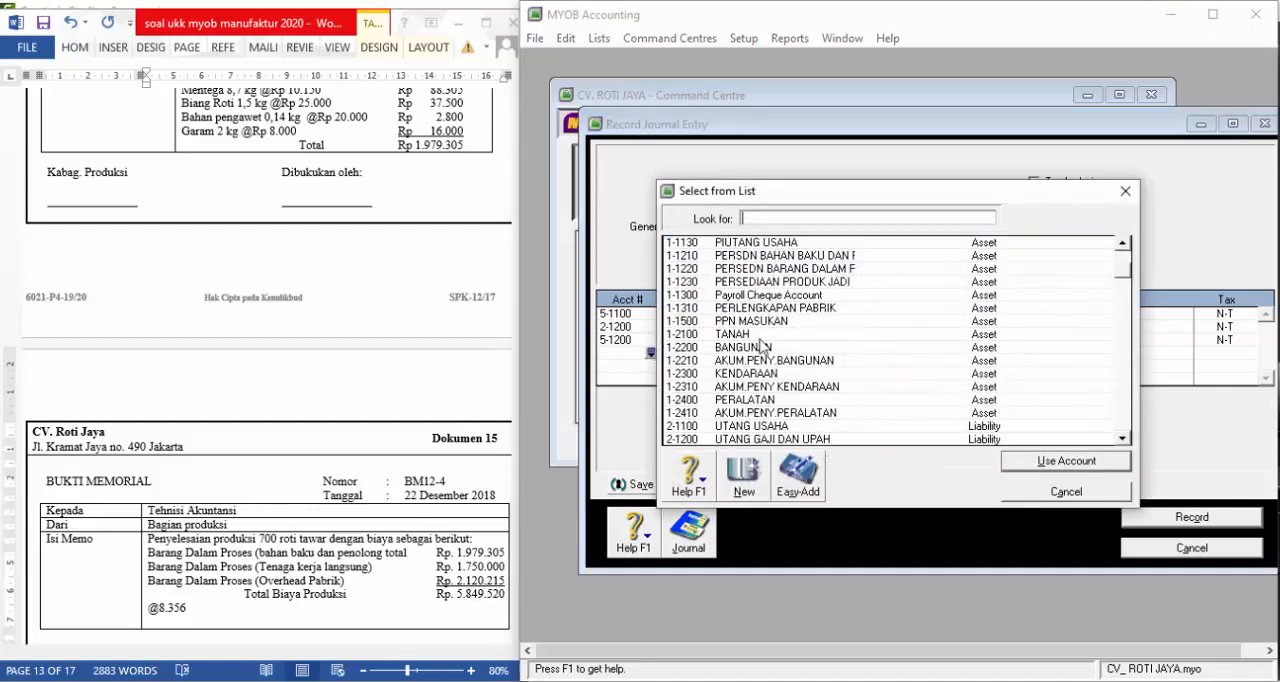
scroll(770, 405, "down", 3)
type("2-1300")
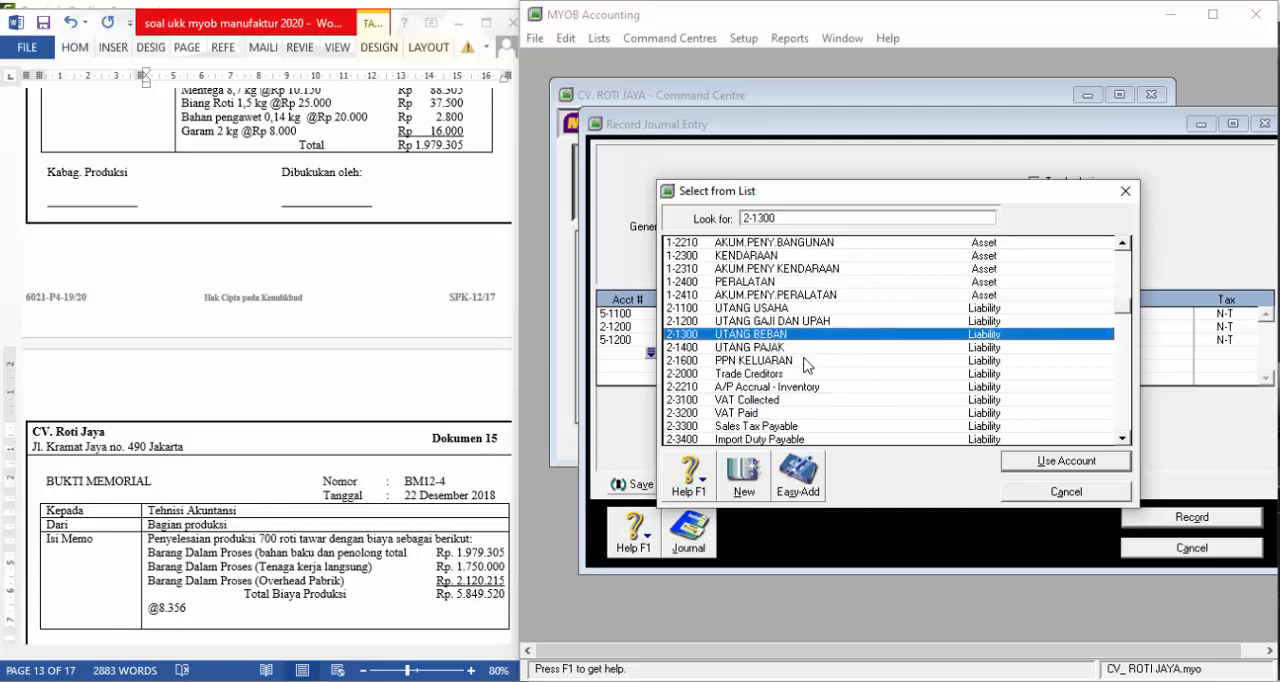
key("Return")
key("Tab")
key("Return")
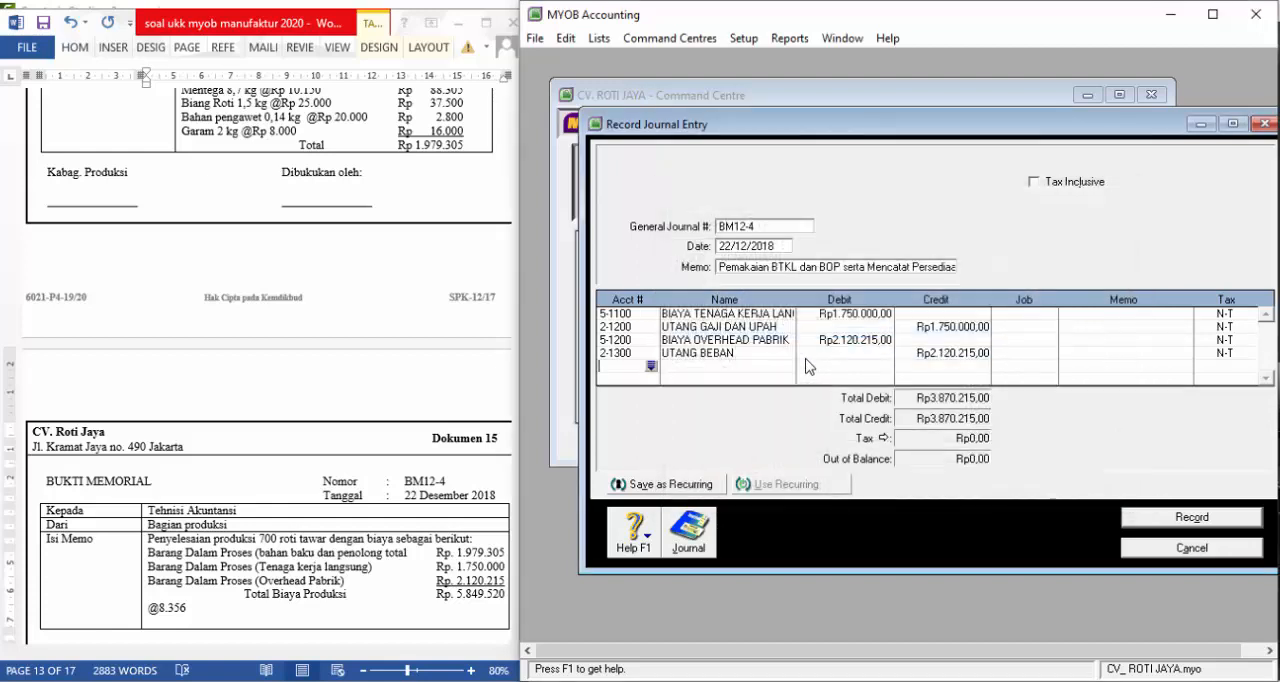
Add account 5-1002, BIAYA PRODUKSI, as the fifth journal line with a debit of Rp5.849.520
left_click(652, 368)
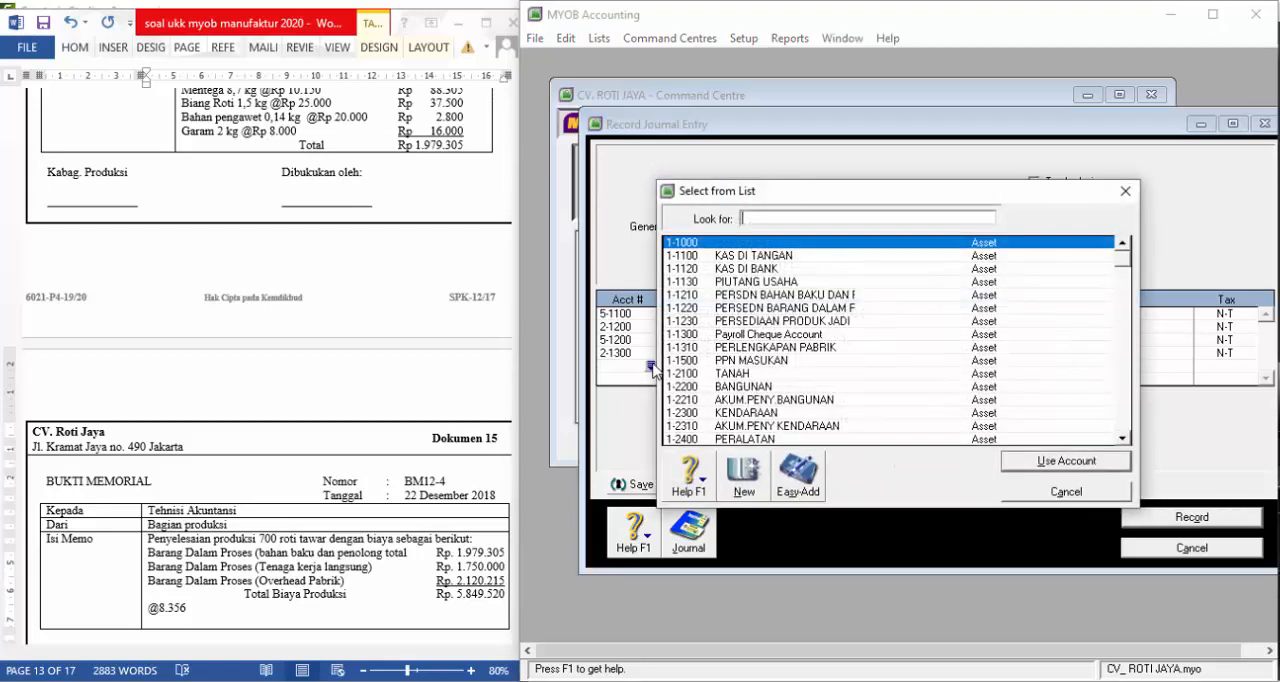
scroll(752, 392, "down", 9)
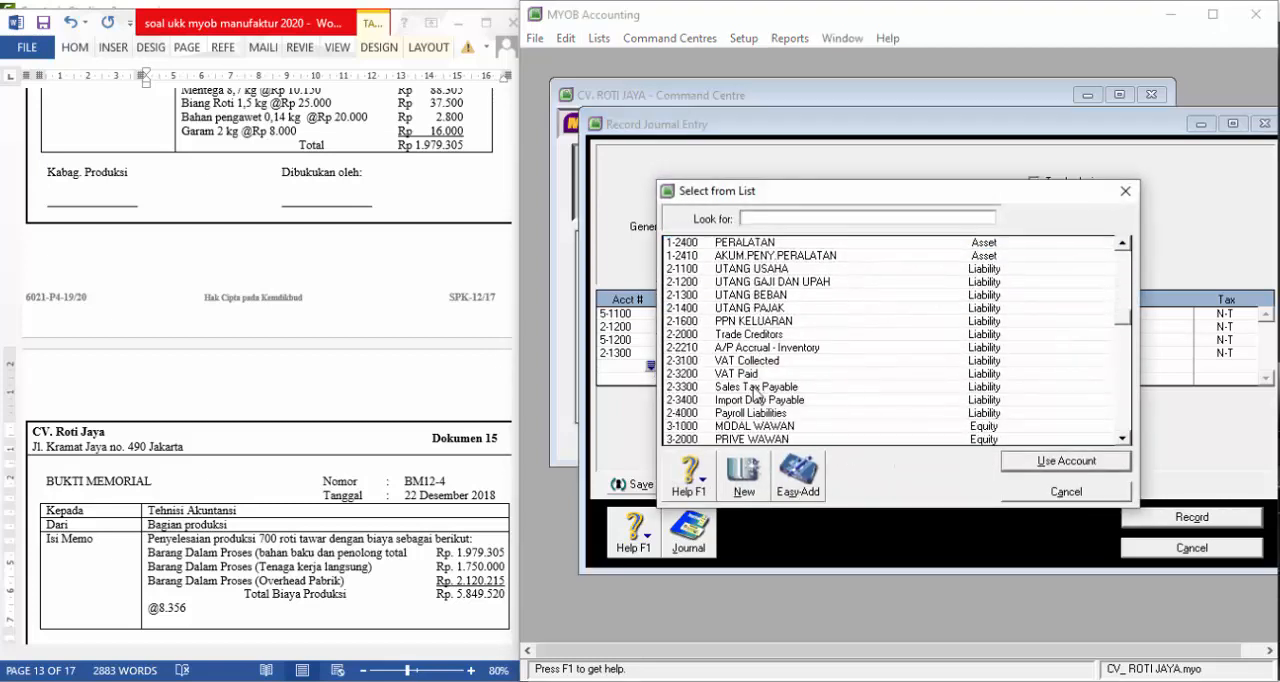
scroll(757, 395, "down", 1)
left_click(757, 387)
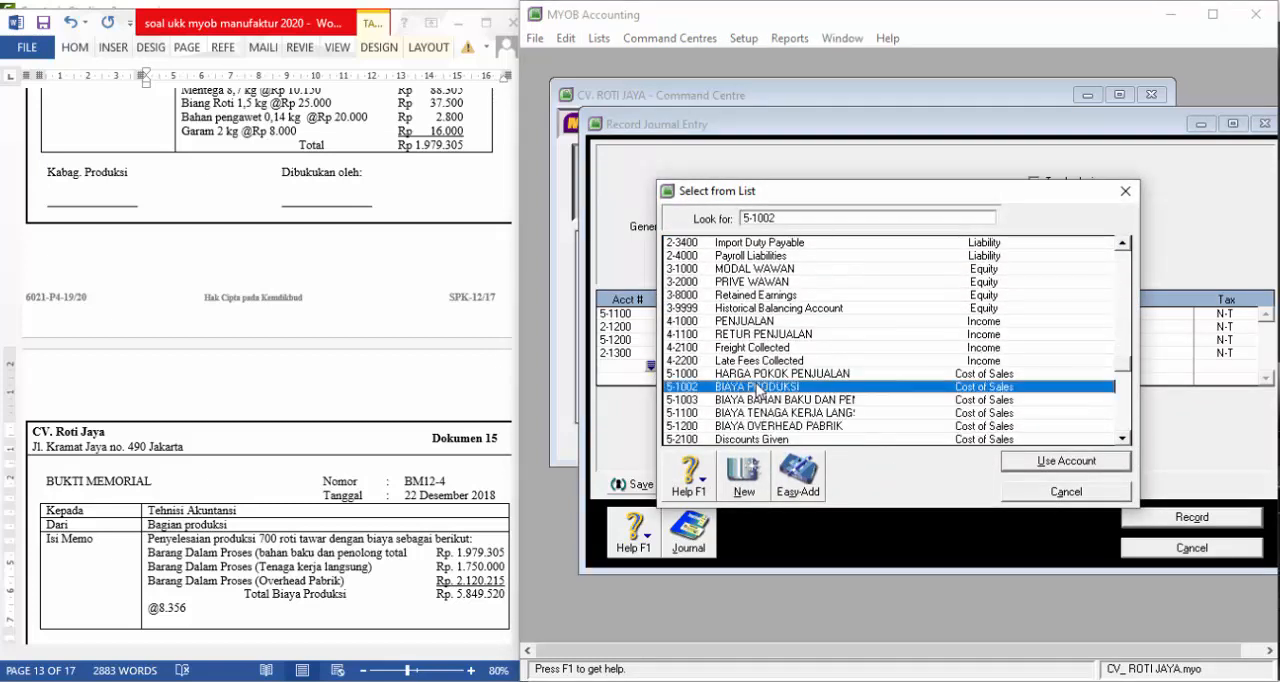
left_click(1040, 462)
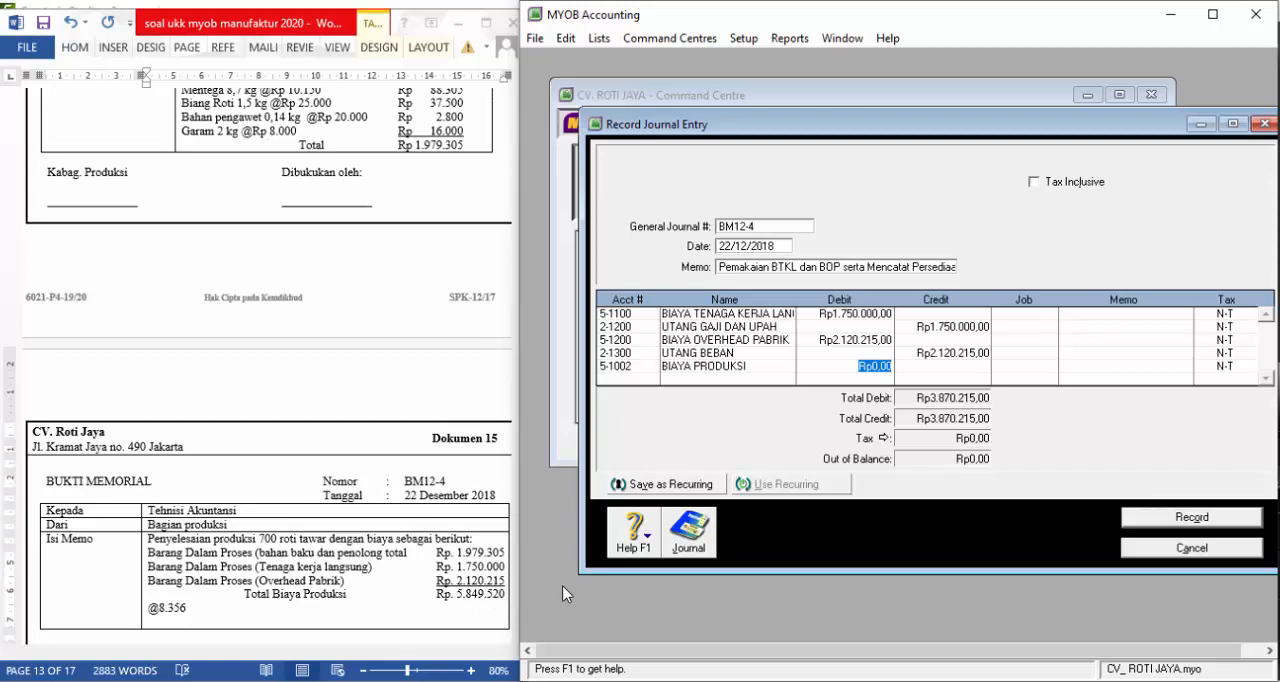
key("BackSpace")
type("5.849.")
type("520")
key("Return")
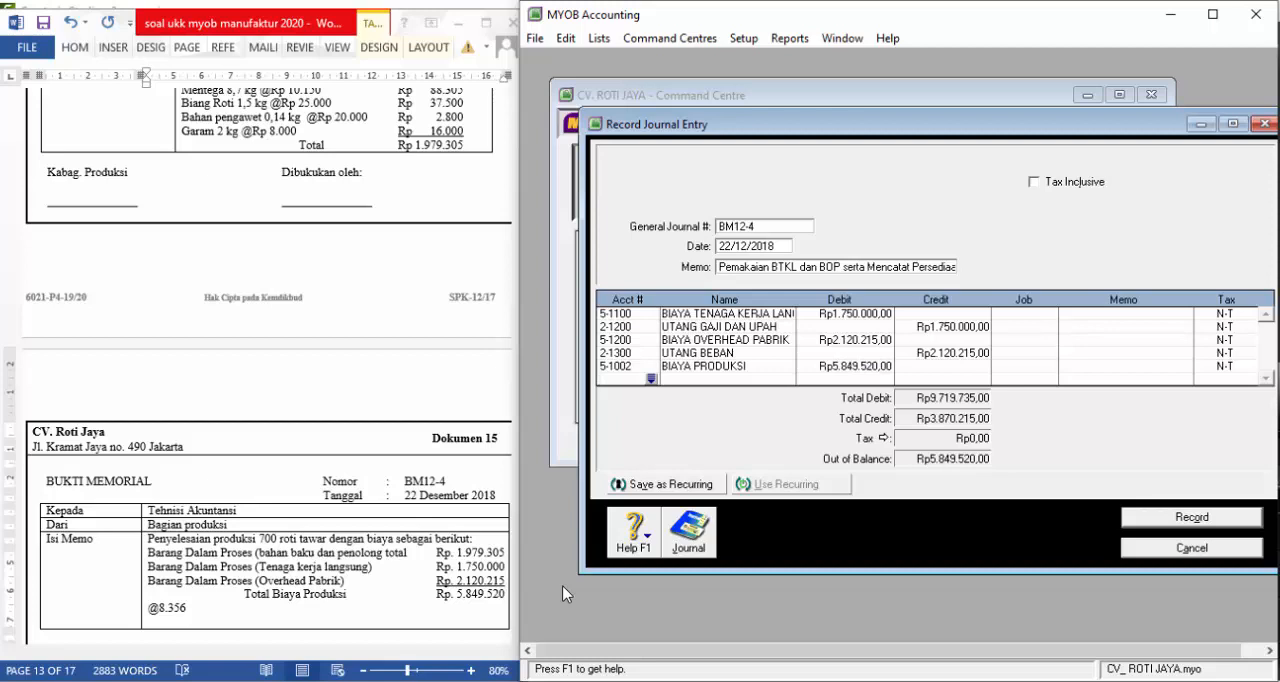
Add account 5-1003, the raw material cost, as the sixth journal line with a credit of Rp1.979.305
left_click(655, 381)
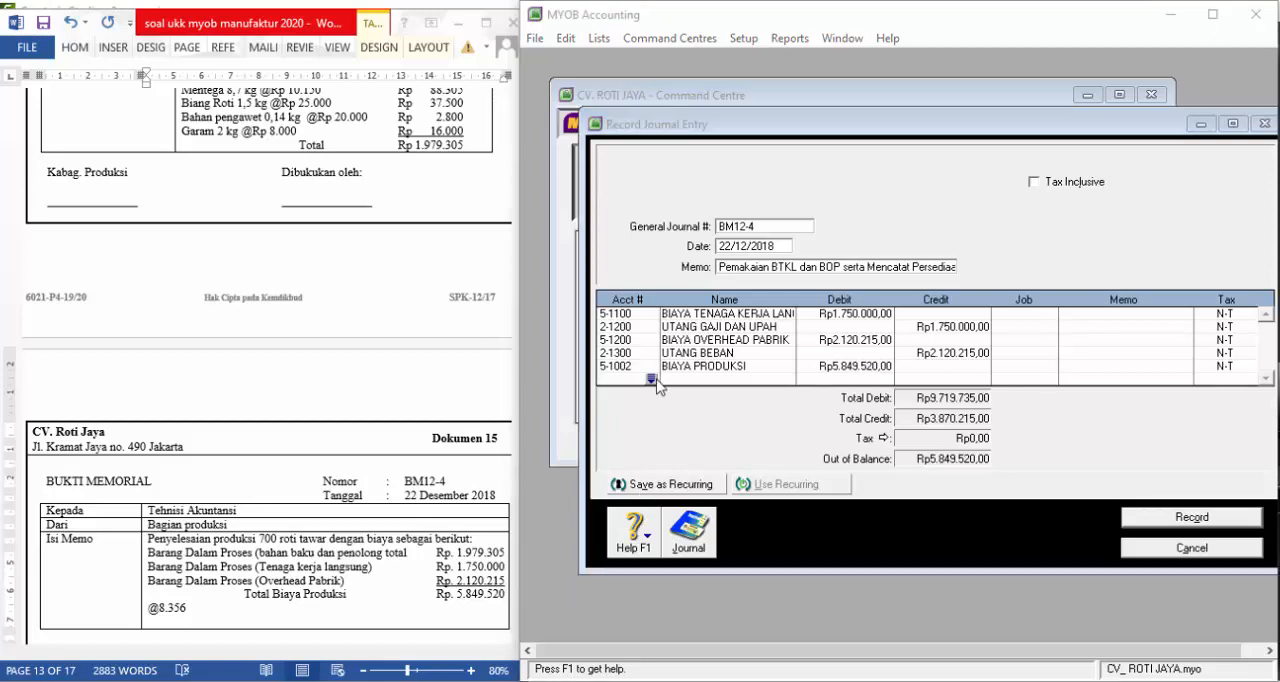
scroll(773, 377, "down", 5)
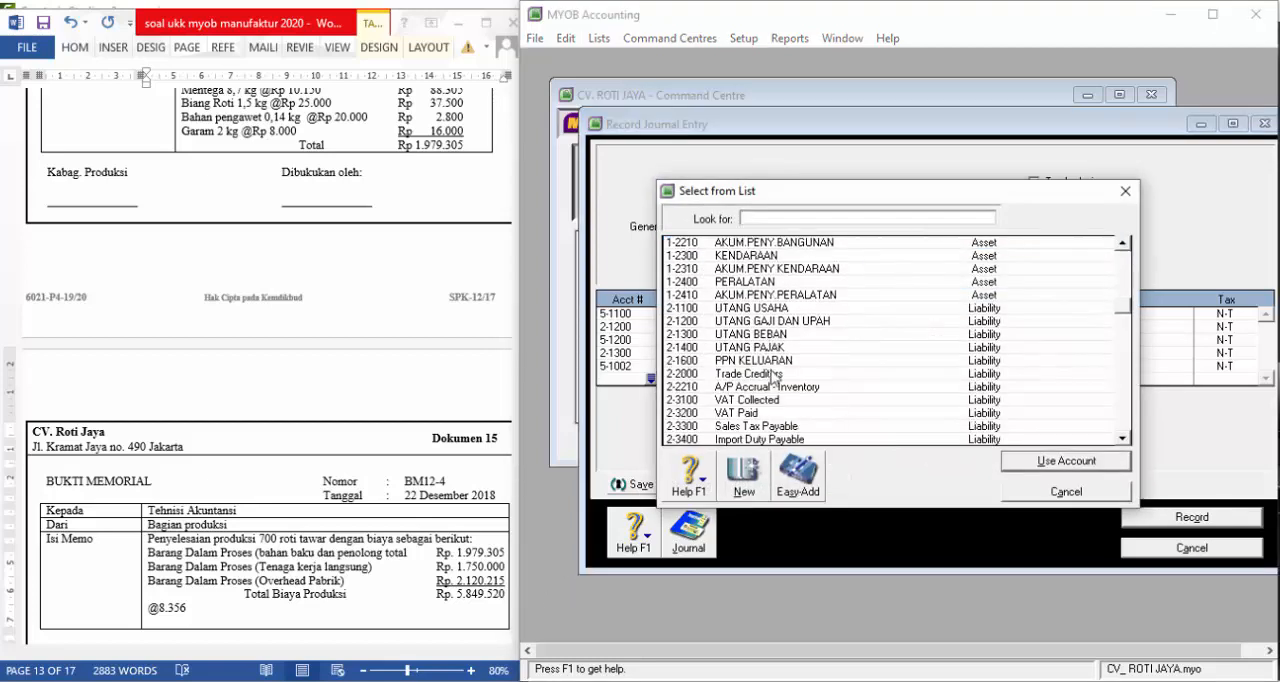
scroll(773, 377, "down", 6)
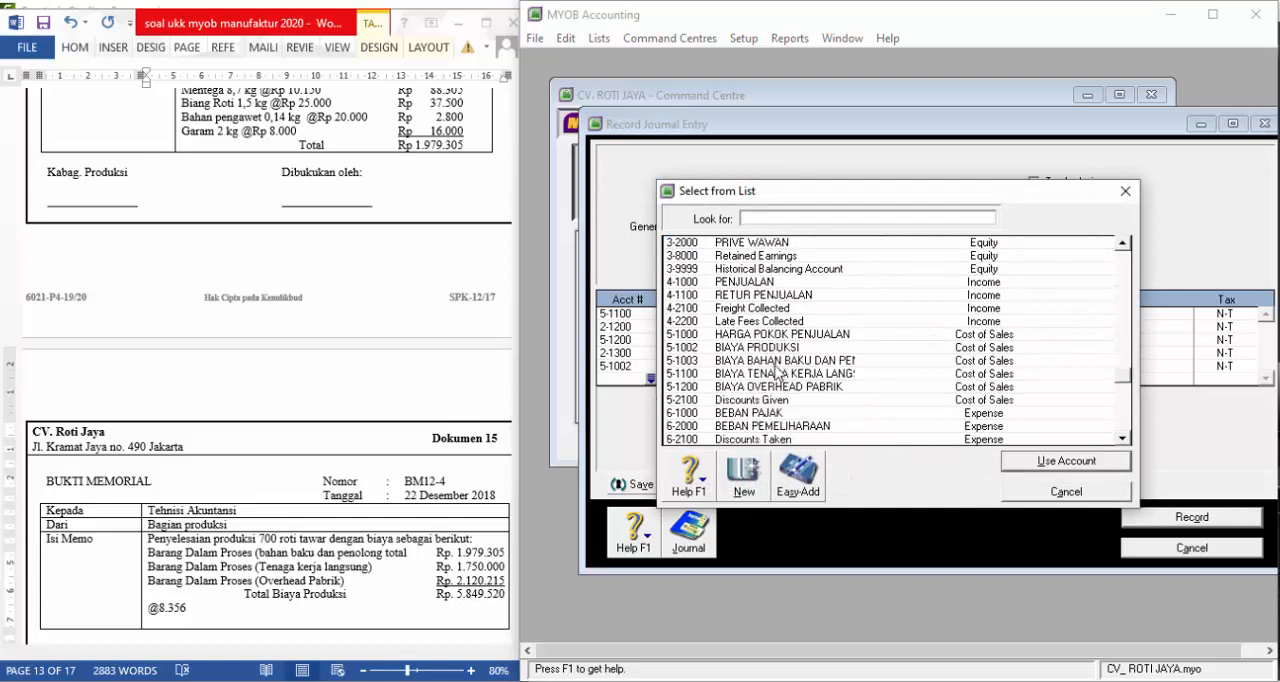
left_click(776, 362)
left_click(1088, 468)
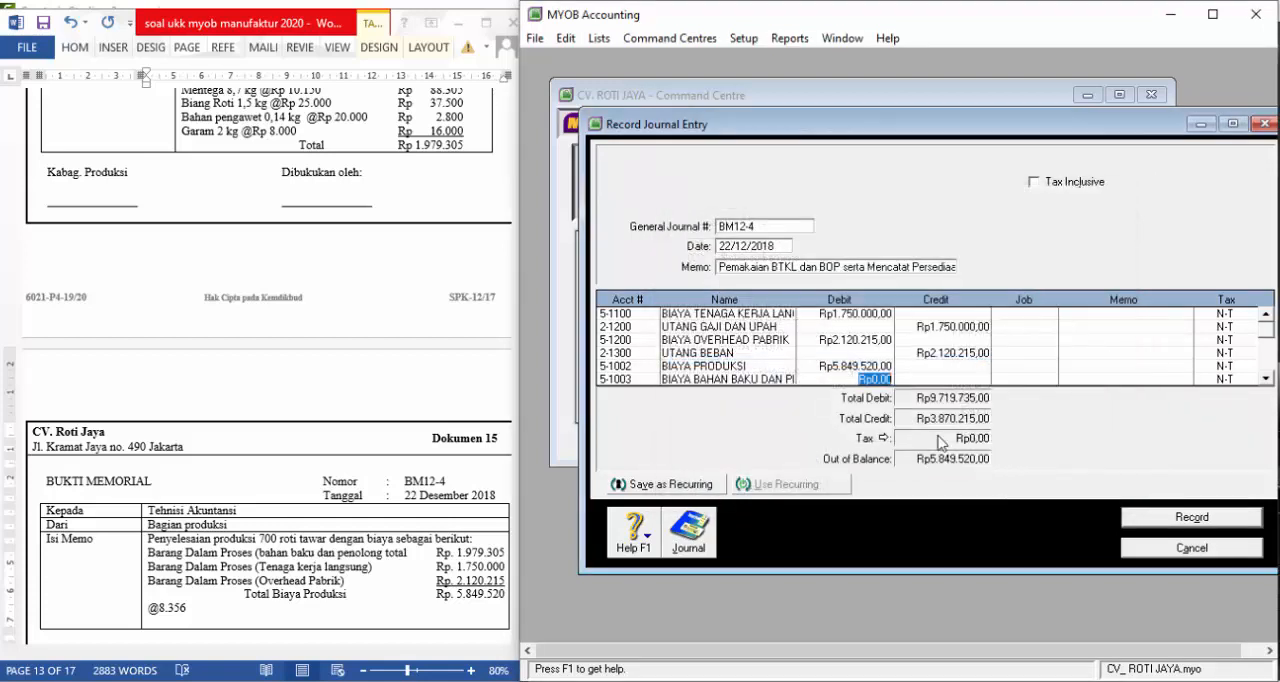
left_click(970, 379)
type("1.979.305")
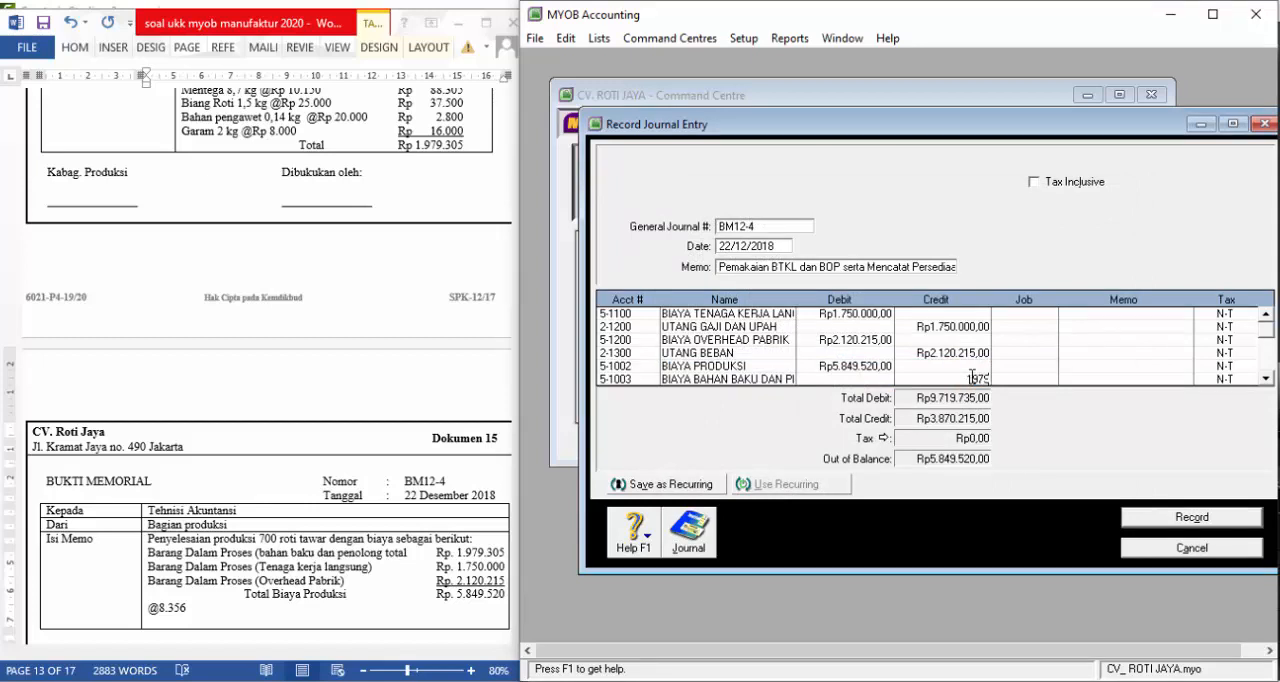
key("Tab")
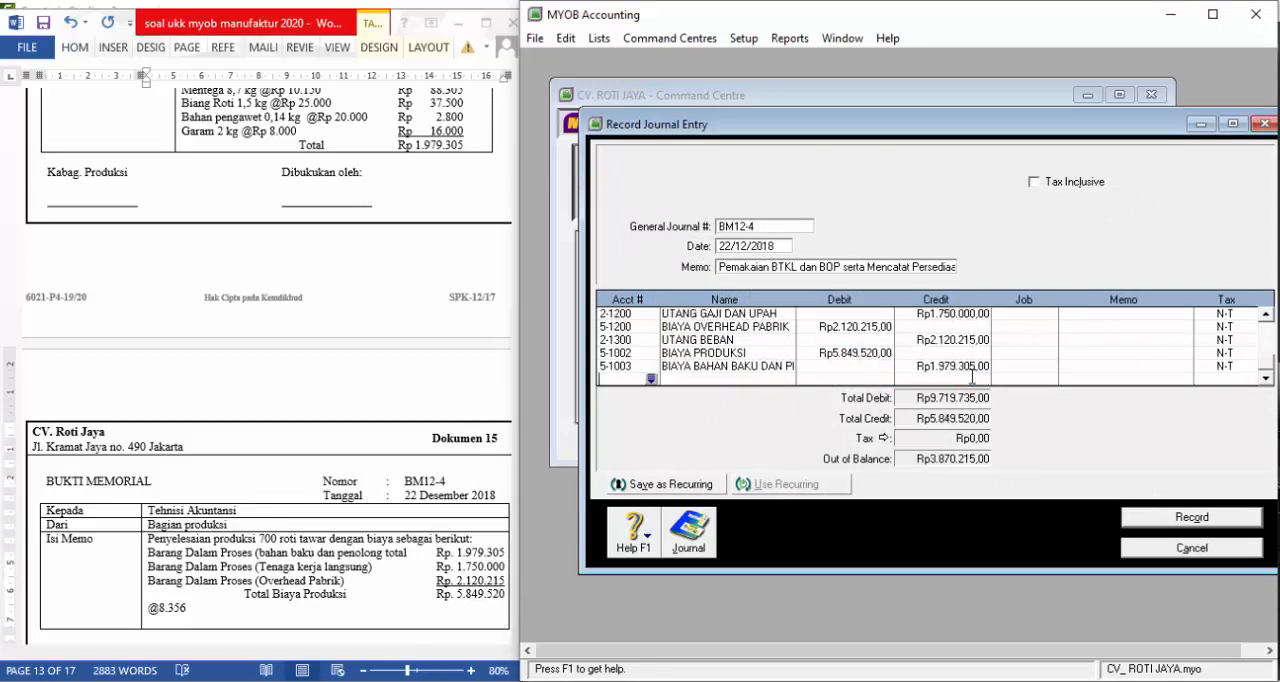
Add account 5-1100, the direct labour cost, as the seventh journal line with a credit of Rp1.750.000
left_click(651, 380)
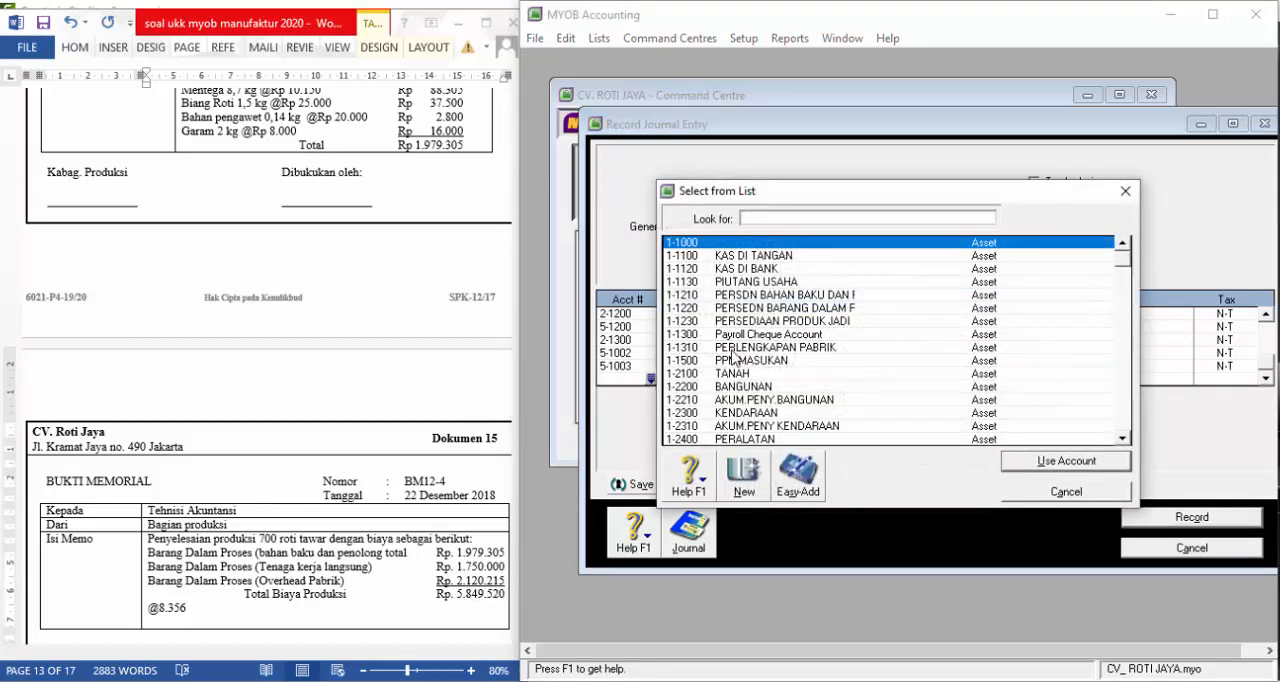
scroll(765, 378, "down", 12)
left_click(766, 374)
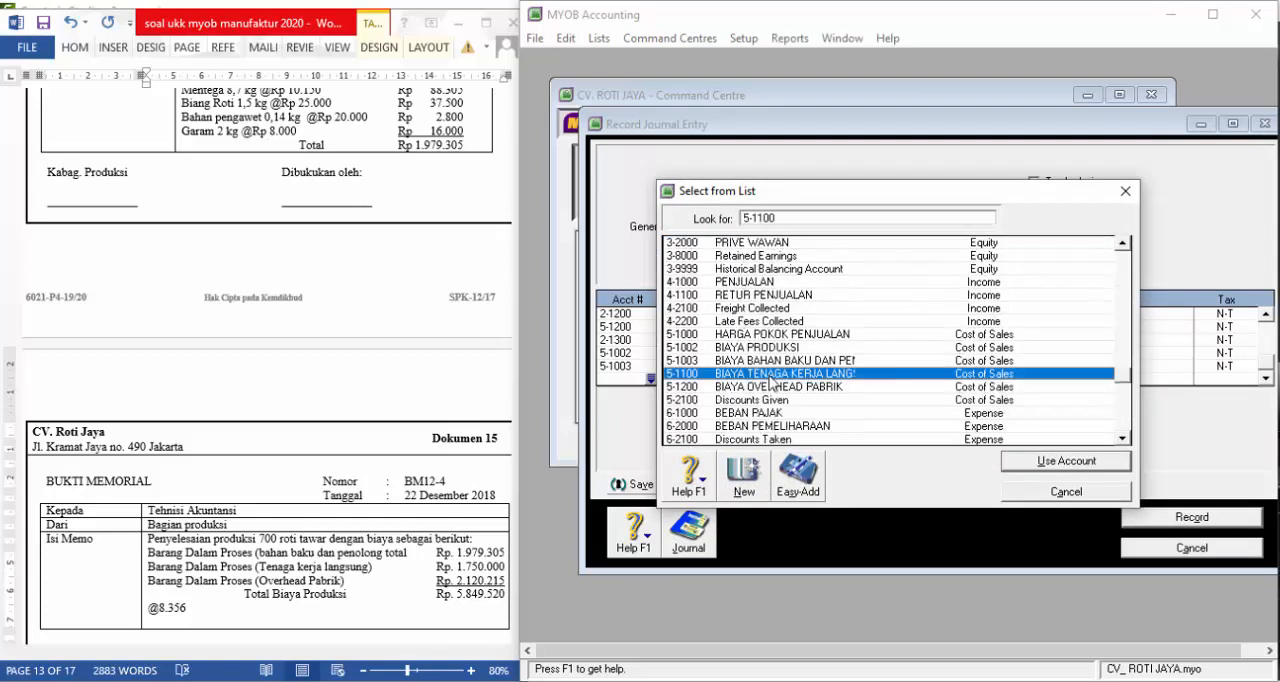
double_click(770, 376)
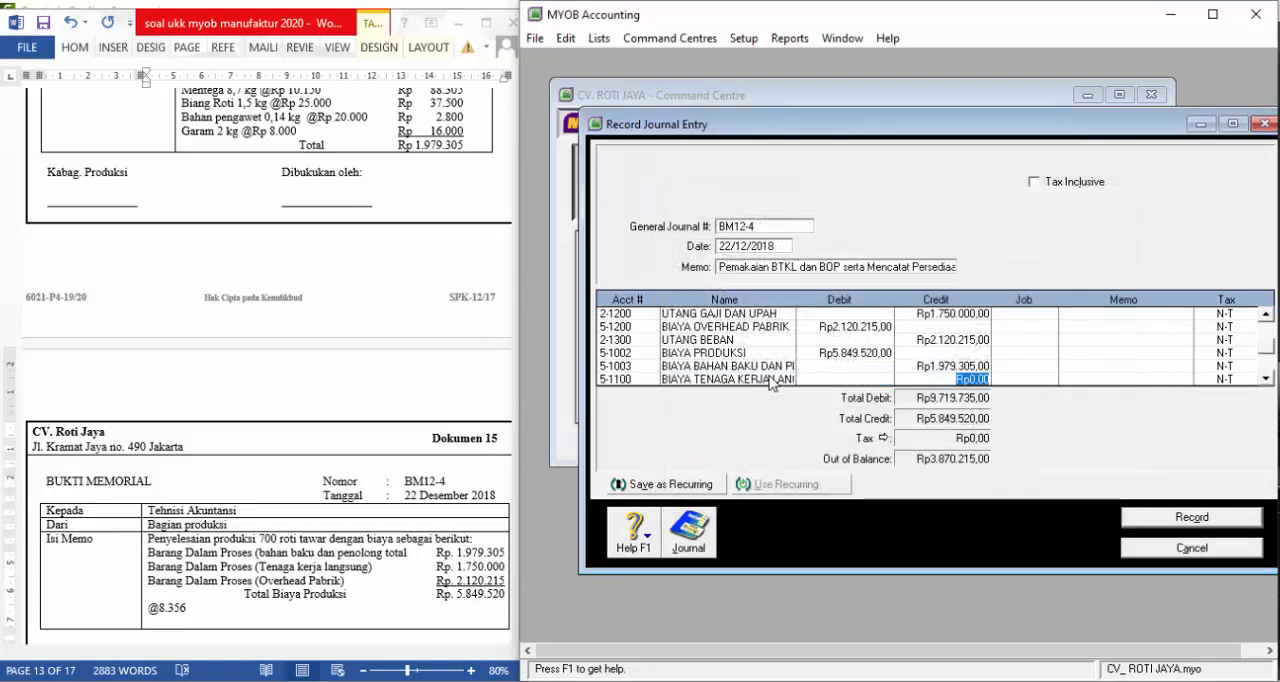
type("1750000")
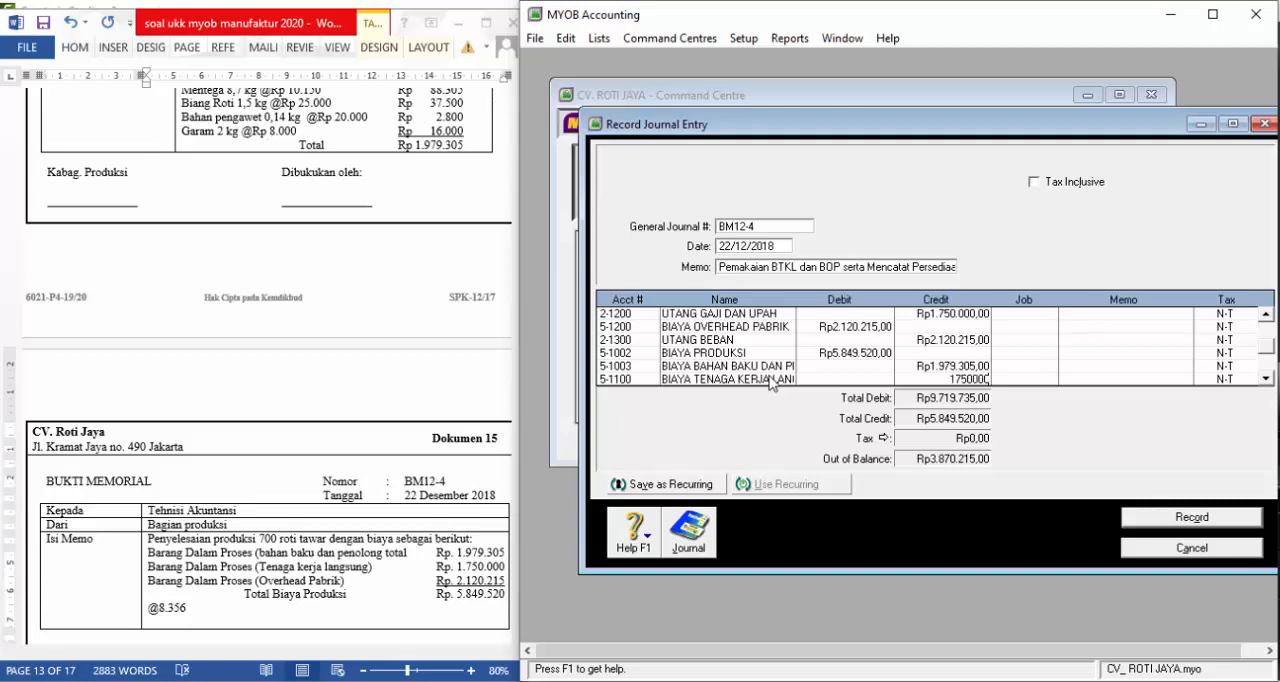
key("Tab")
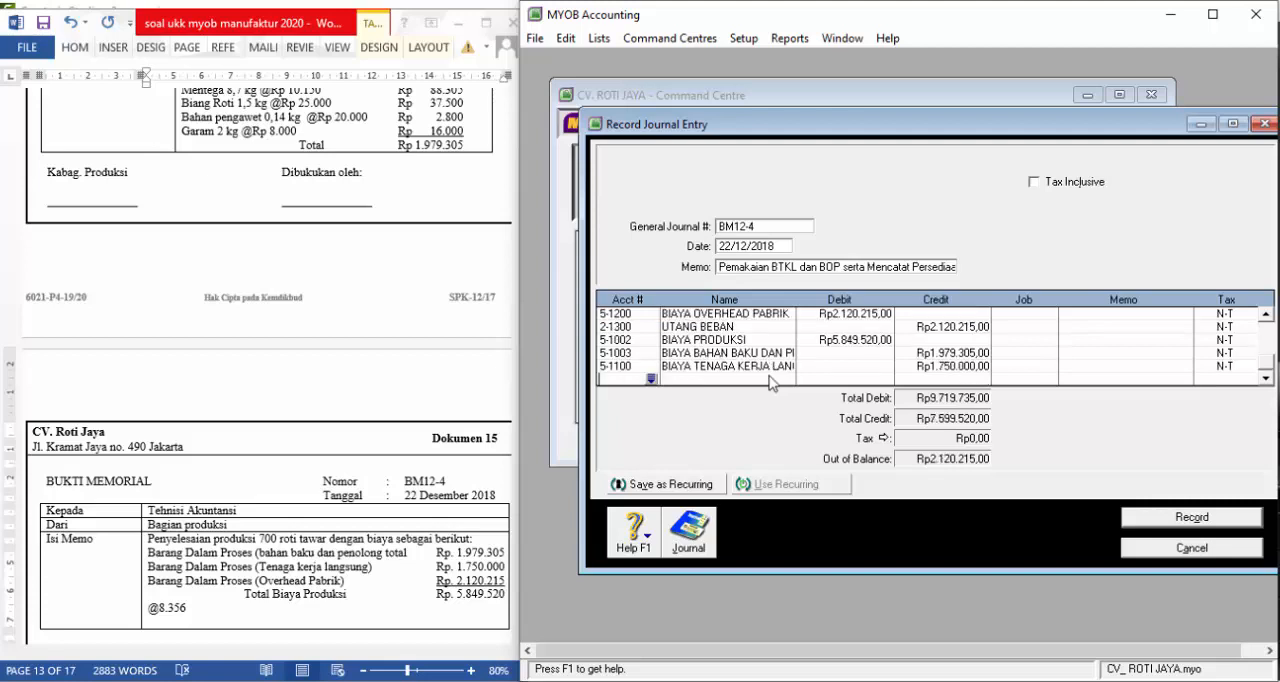
Add account 5-1200, BIAYA OVERHEAD PABRIK, as the last journal line with a credit of Rp2.120.215
left_click(651, 379)
scroll(780, 365, "down", 6)
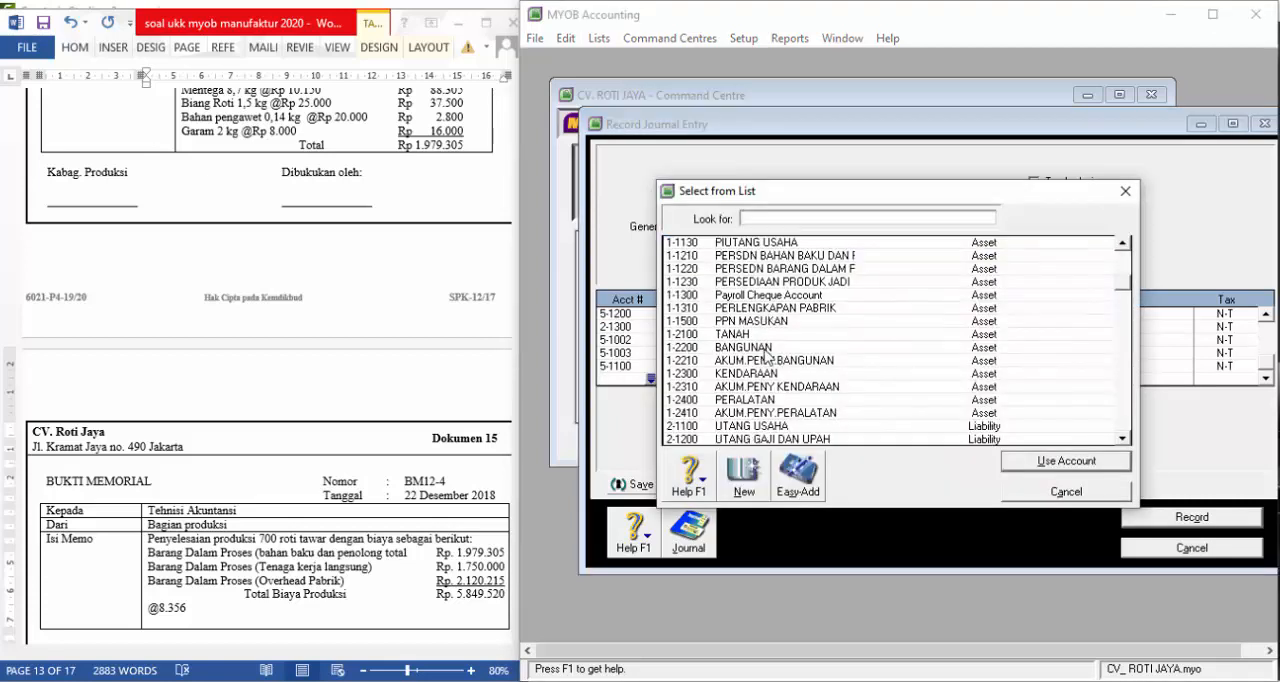
scroll(783, 373, "down", 3)
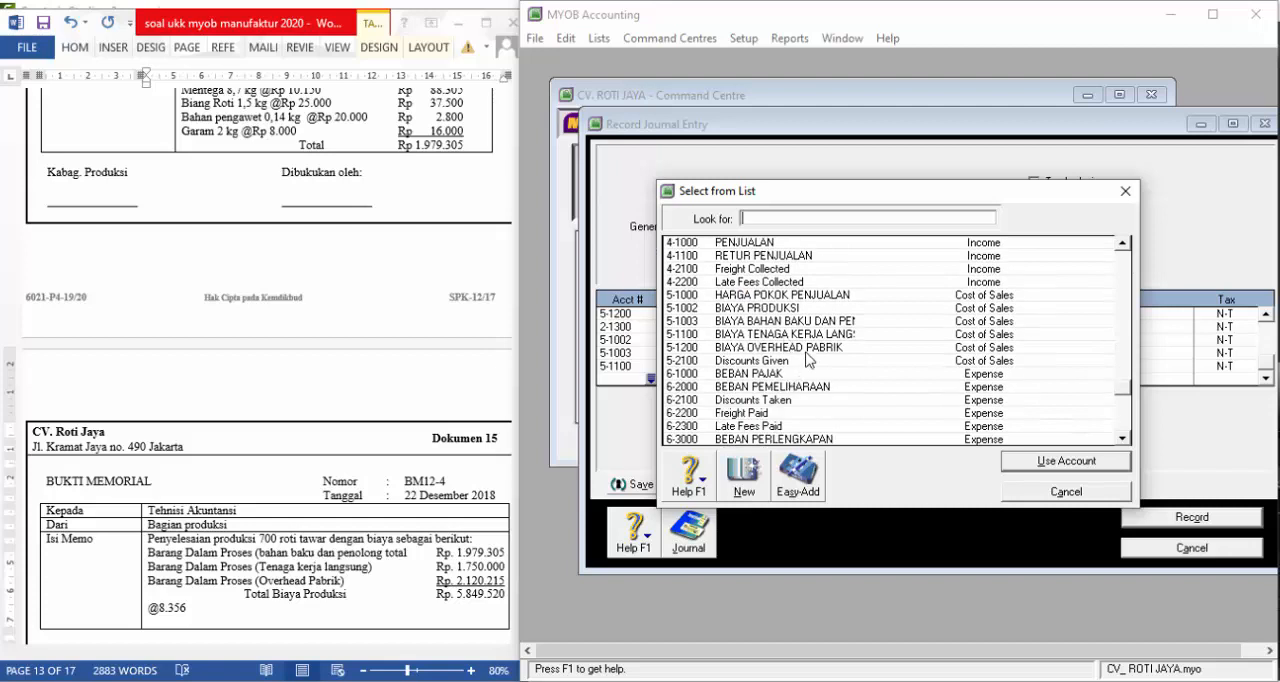
left_click(806, 349)
double_click(806, 349)
key("Tab")
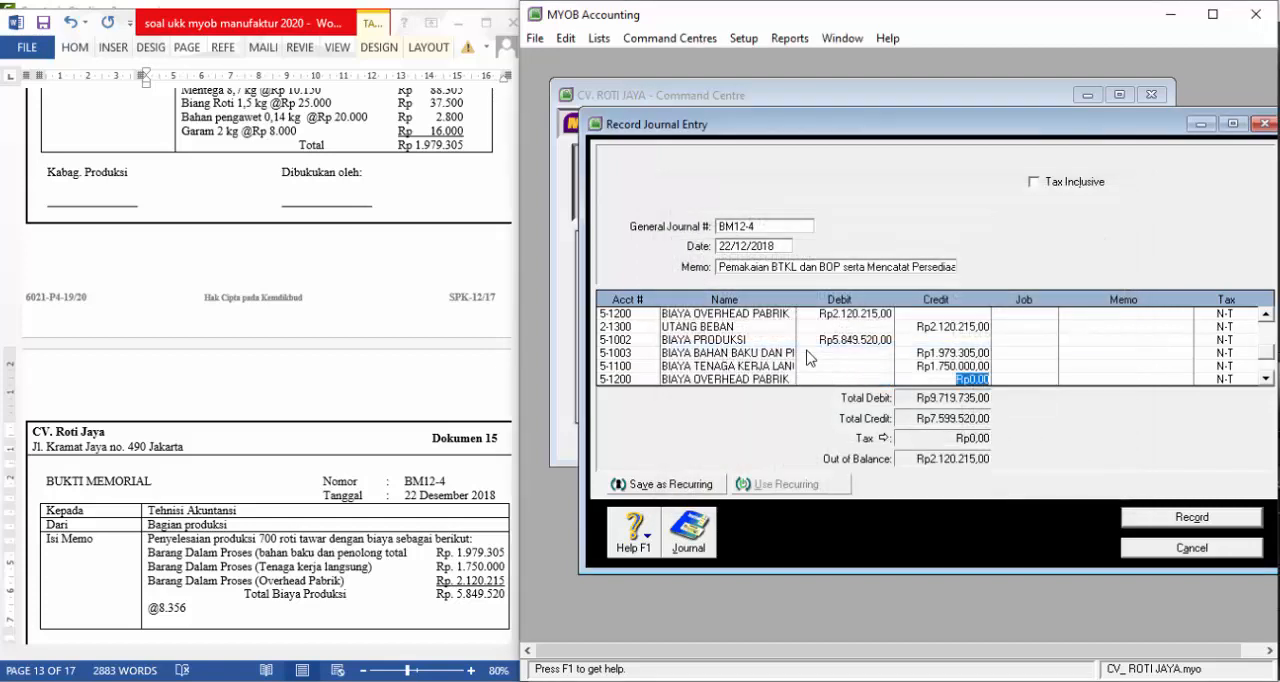
type("2.120.21")
type("5")
key("Return")
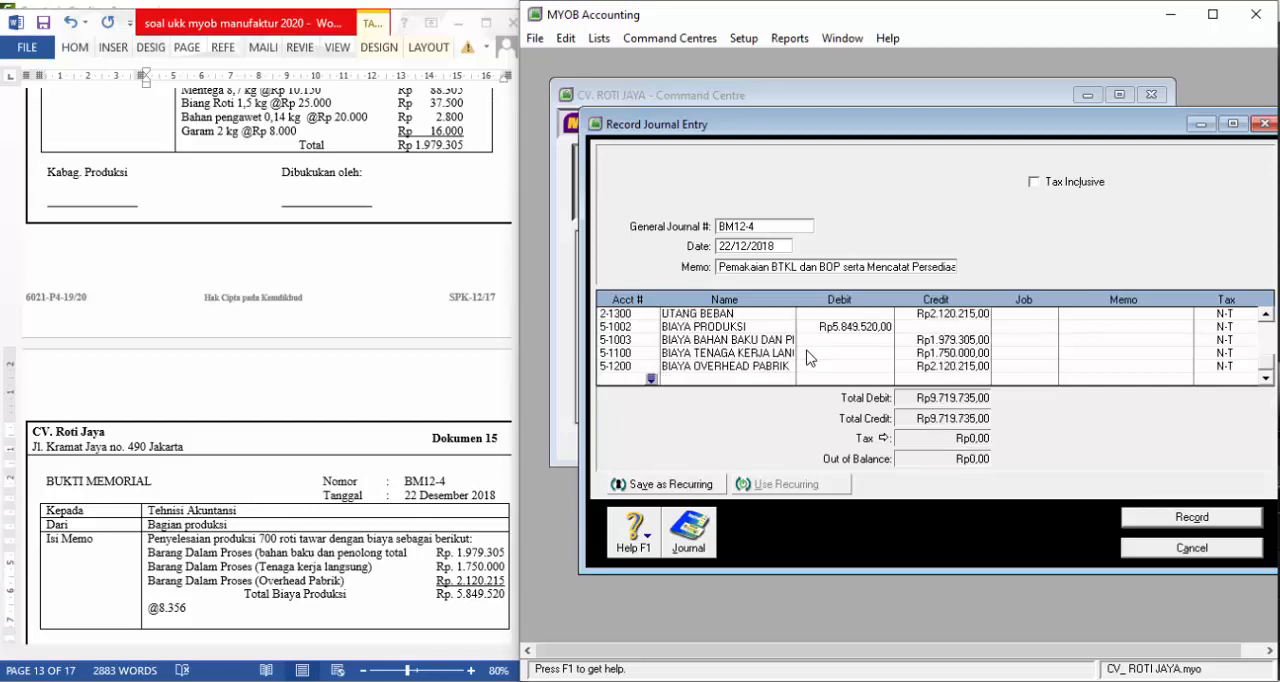
Record journal entry BM12-4, close the entry window and open the Inventory command centre
left_click(1188, 517)
left_click(1178, 548)
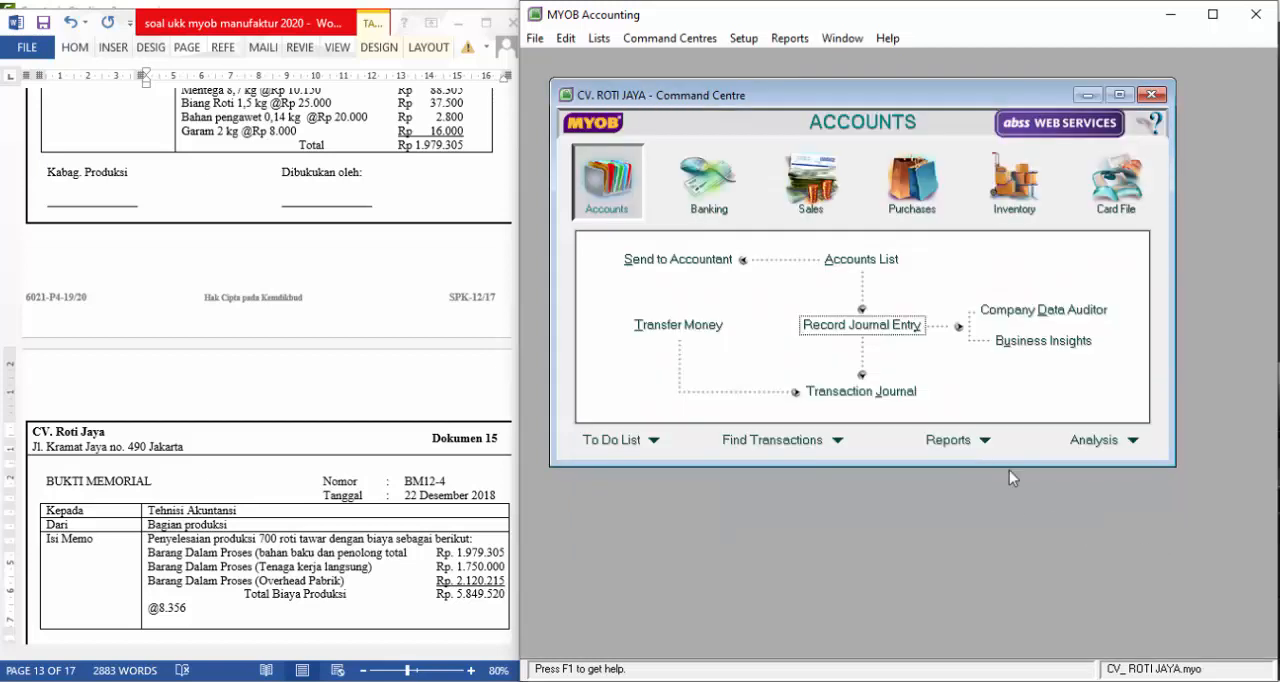
left_click(1014, 182)
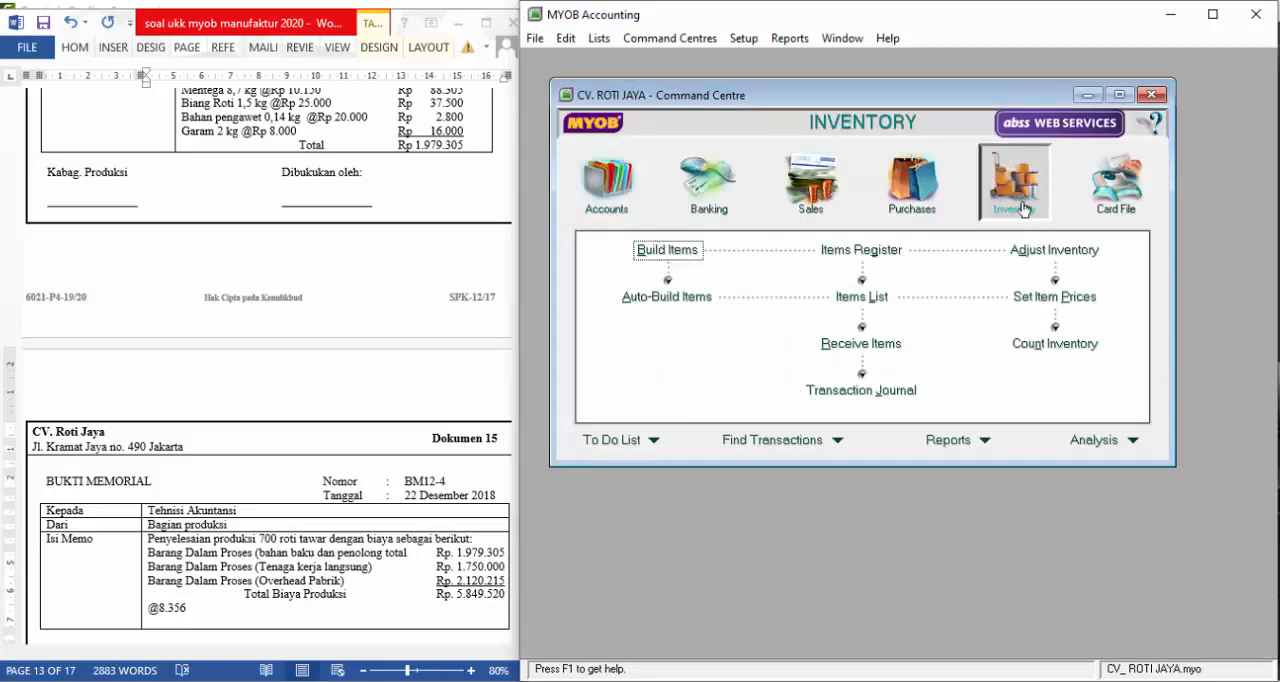
Start an inventory adjustment with journal number BM12-4 dated 22/12/2018
left_click(1040, 258)
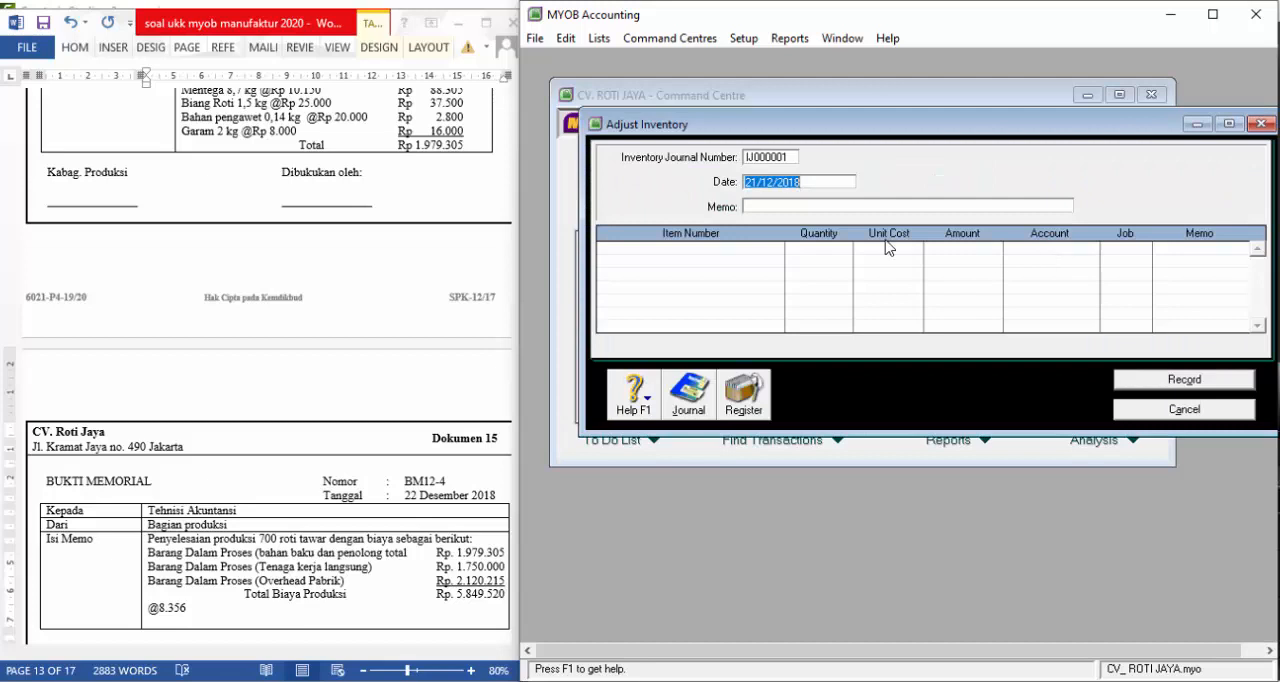
left_click(763, 160)
type("bm12-4")
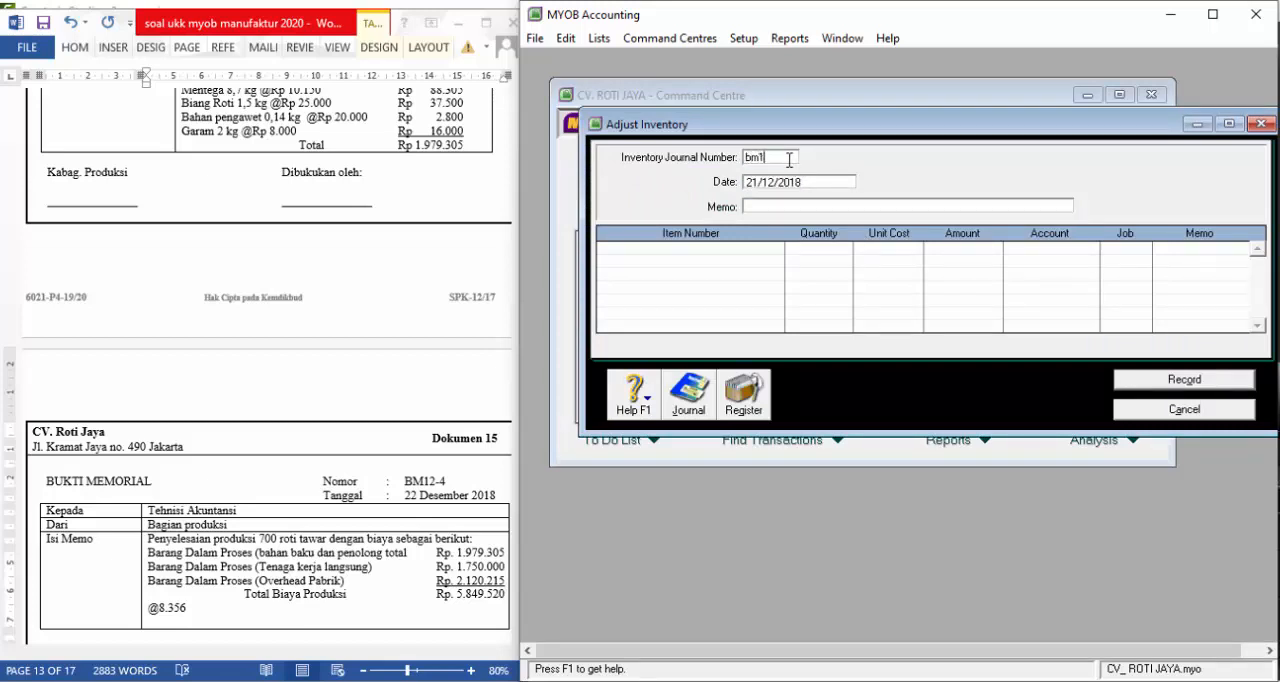
key("Tab")
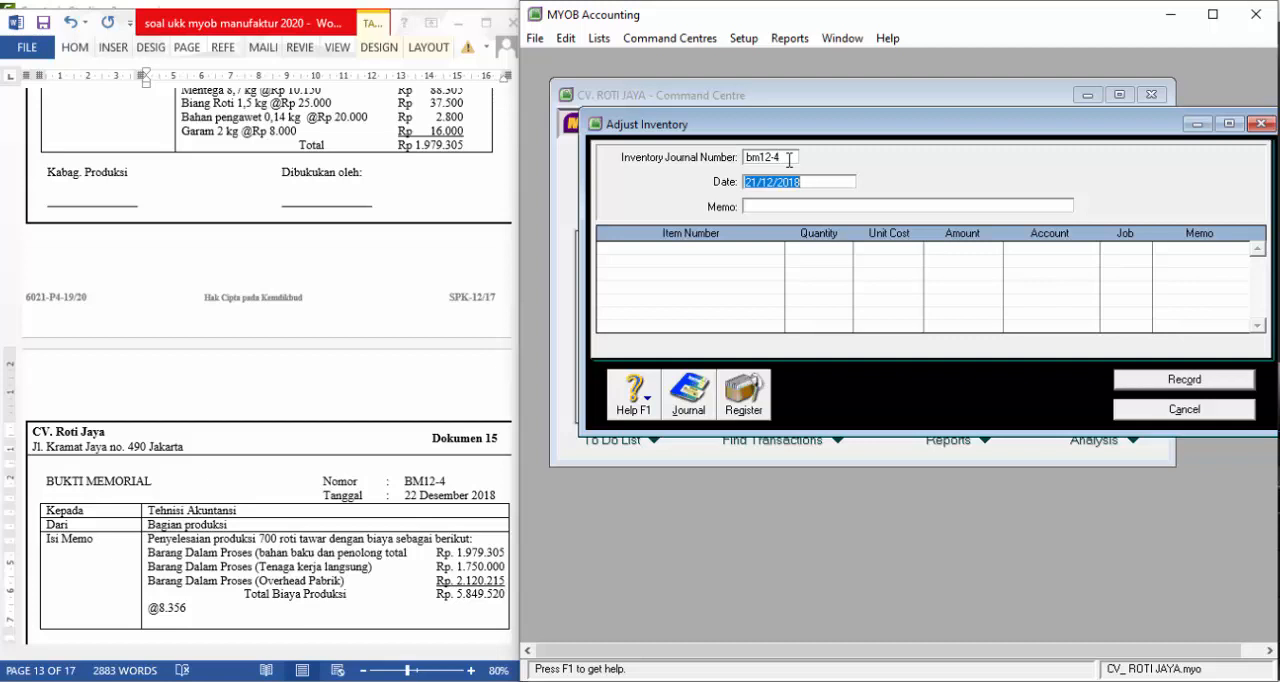
type("22/12")
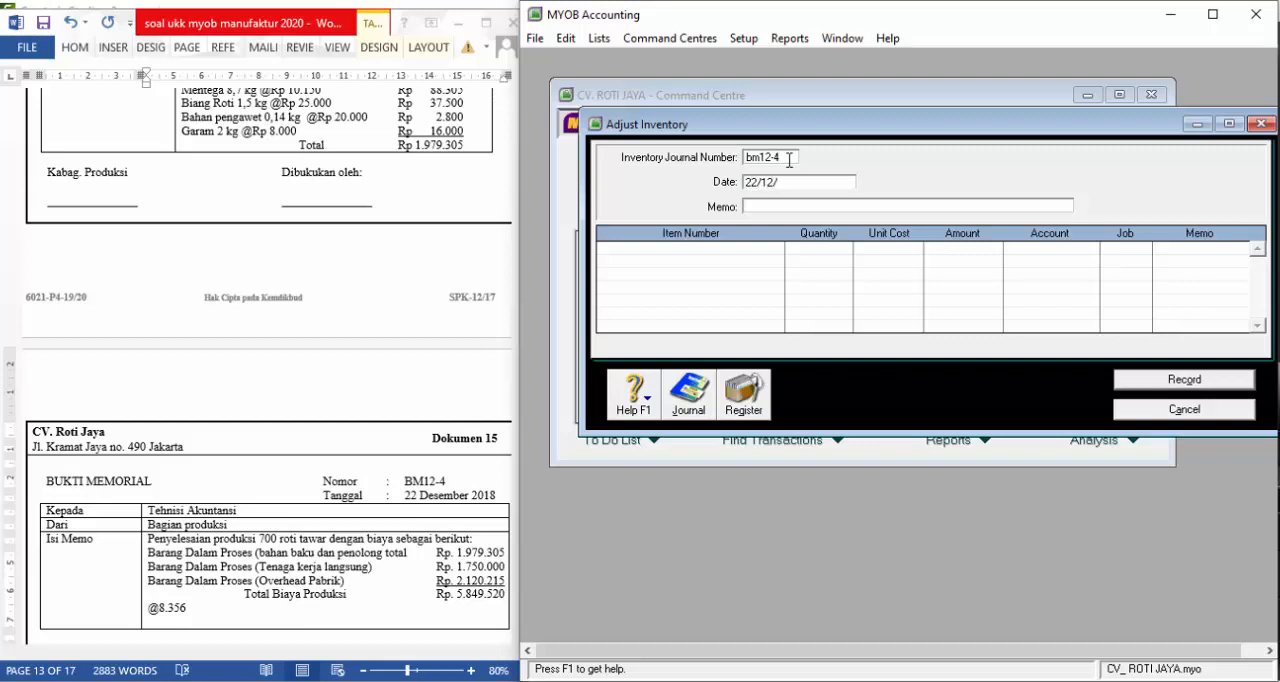
key("Tab")
Enter "Mencatat Persediaan Produk jadi" as the memo of the inventory adjustment
type("Pemakaian")
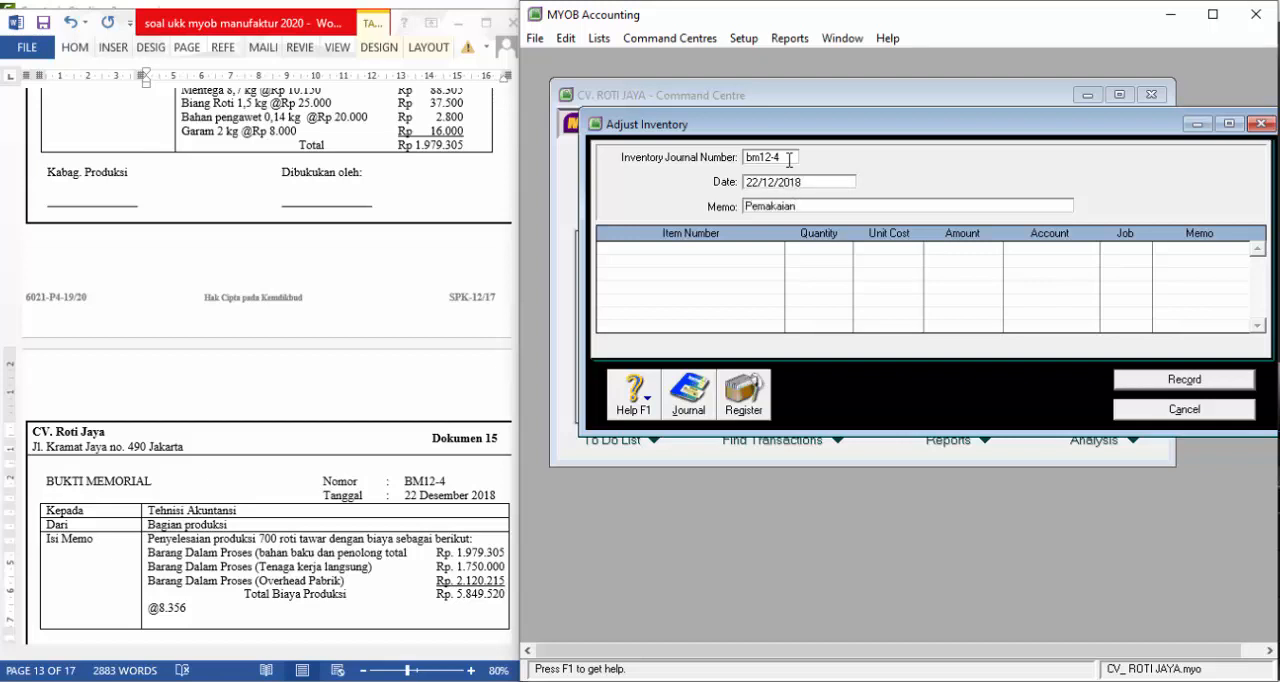
key("BackSpace")
key("BackSpace")
key("BackSpace")
key("BackSpace")
key("BackSpace")
key("BackSpace")
key("BackSpace")
key("BackSpace")
key("BackSpace")
type("Mencatat Pem")
type("sediaan Produk JAdi")
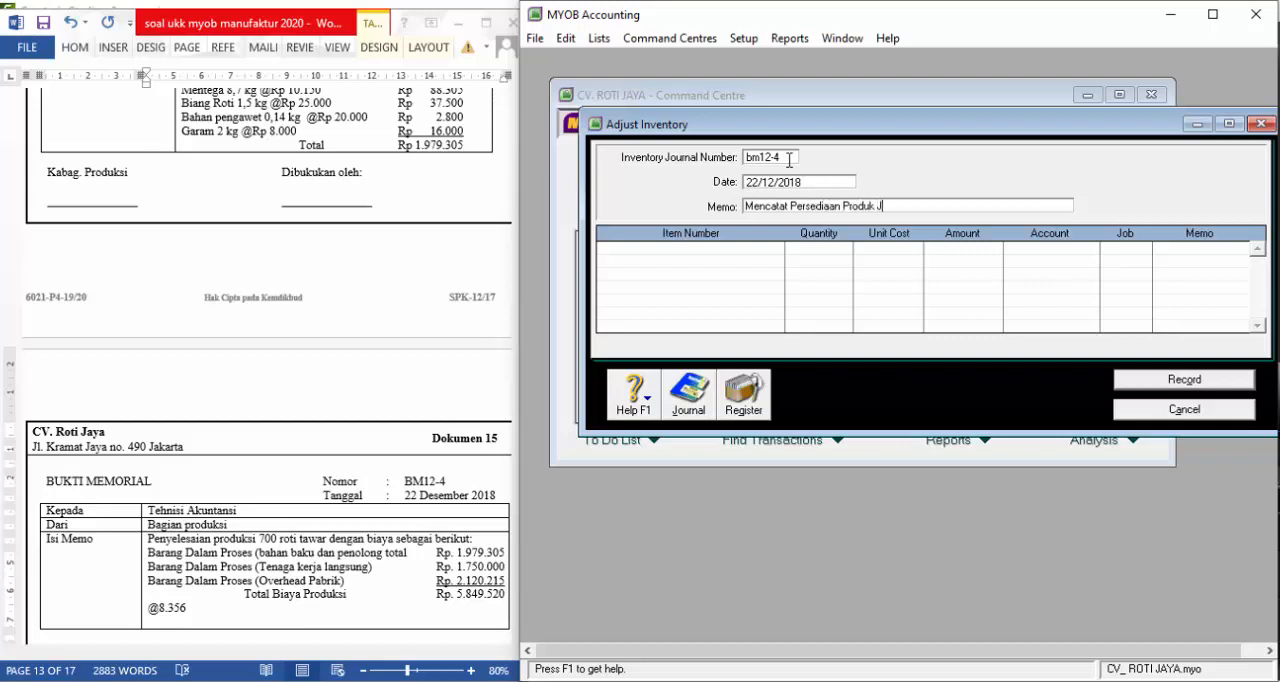
Add item M01 to the adjustment with a quantity of 700 and an amount of Rp5.849.520
left_click(743, 250)
type("M01")
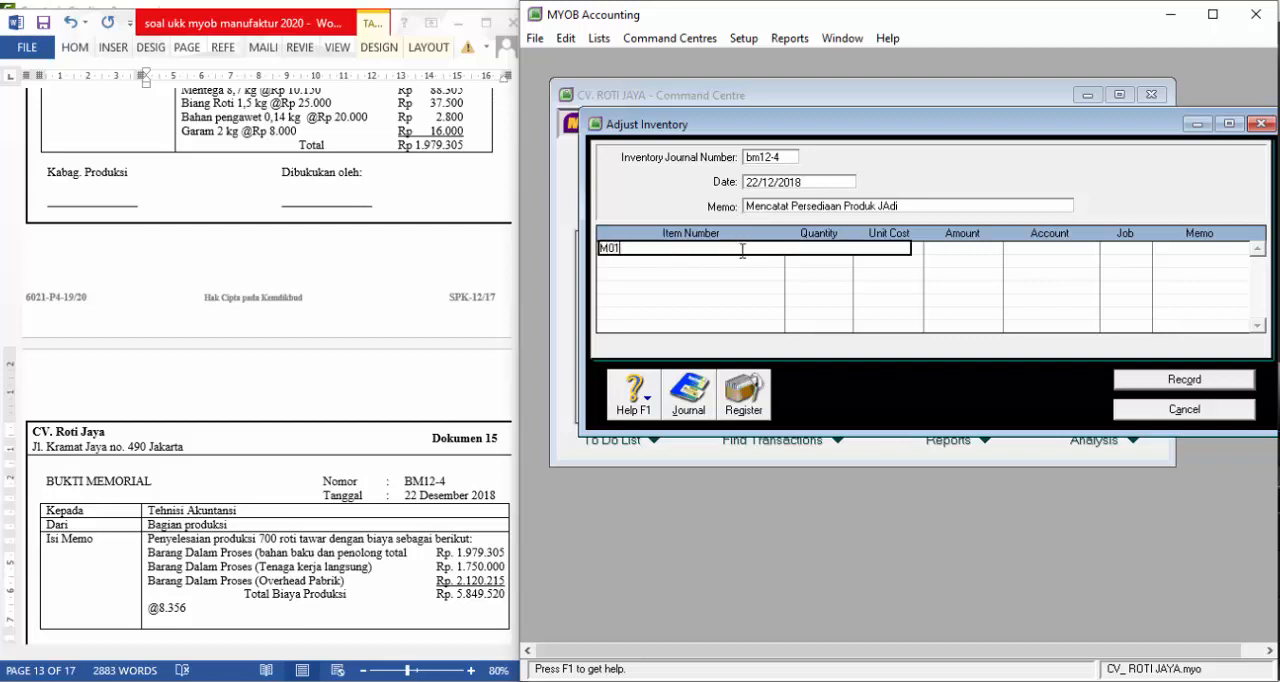
key("Tab")
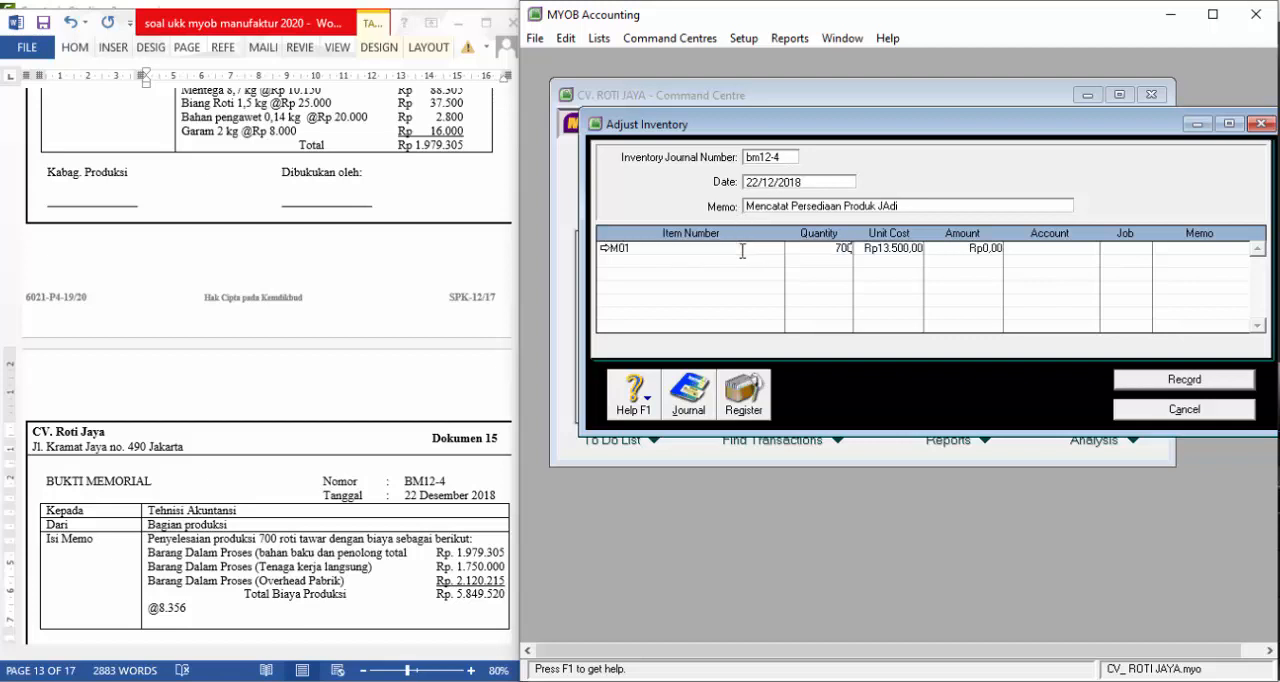
key("Tab")
key("Right")
left_click(981, 248)
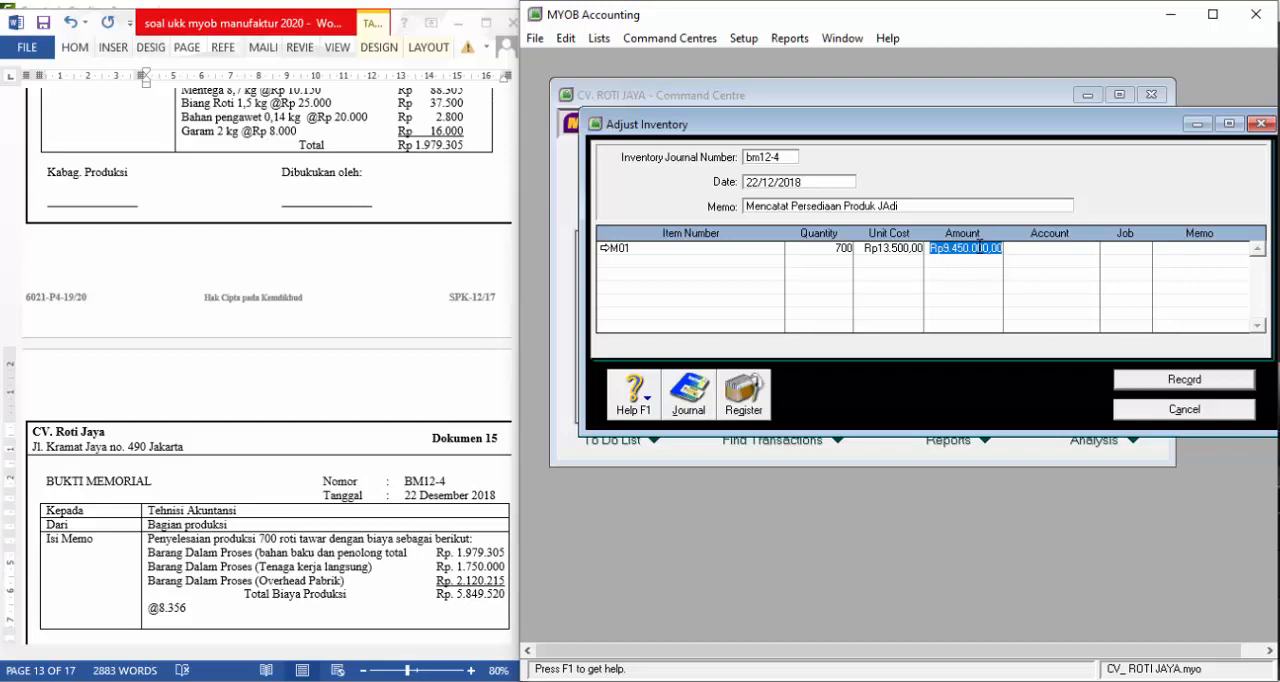
key("BackSpace")
type("584")
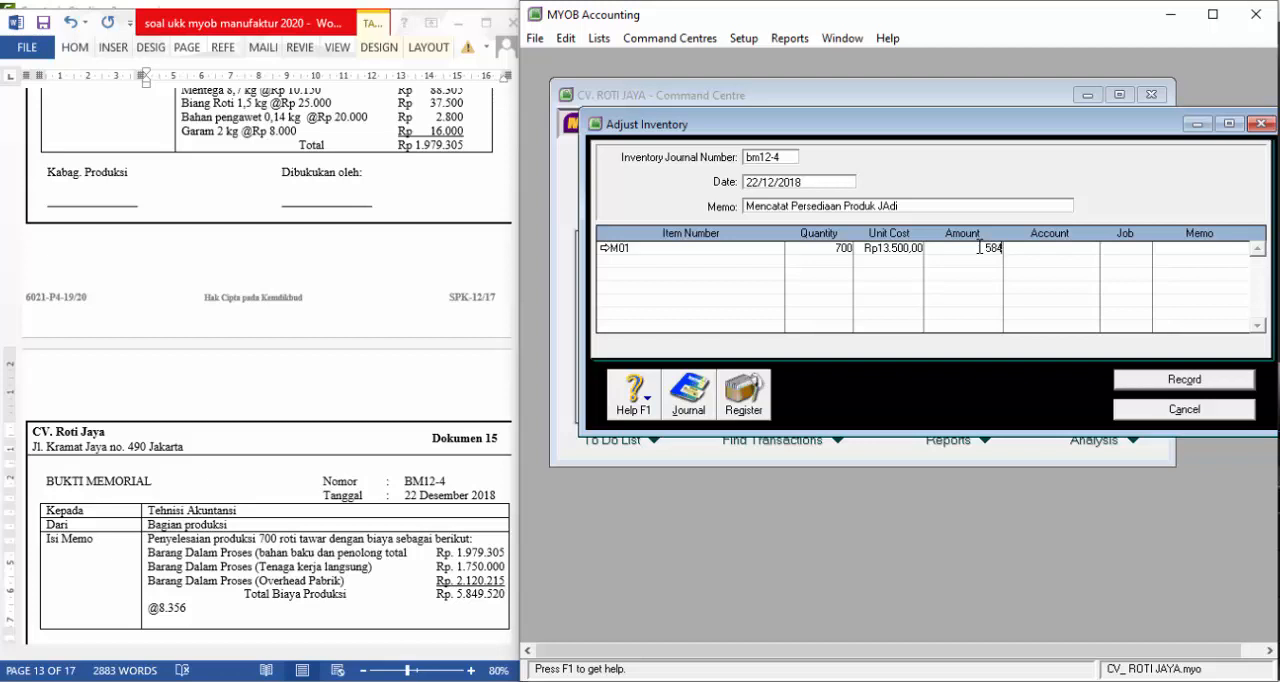
type("9520")
key("Return")
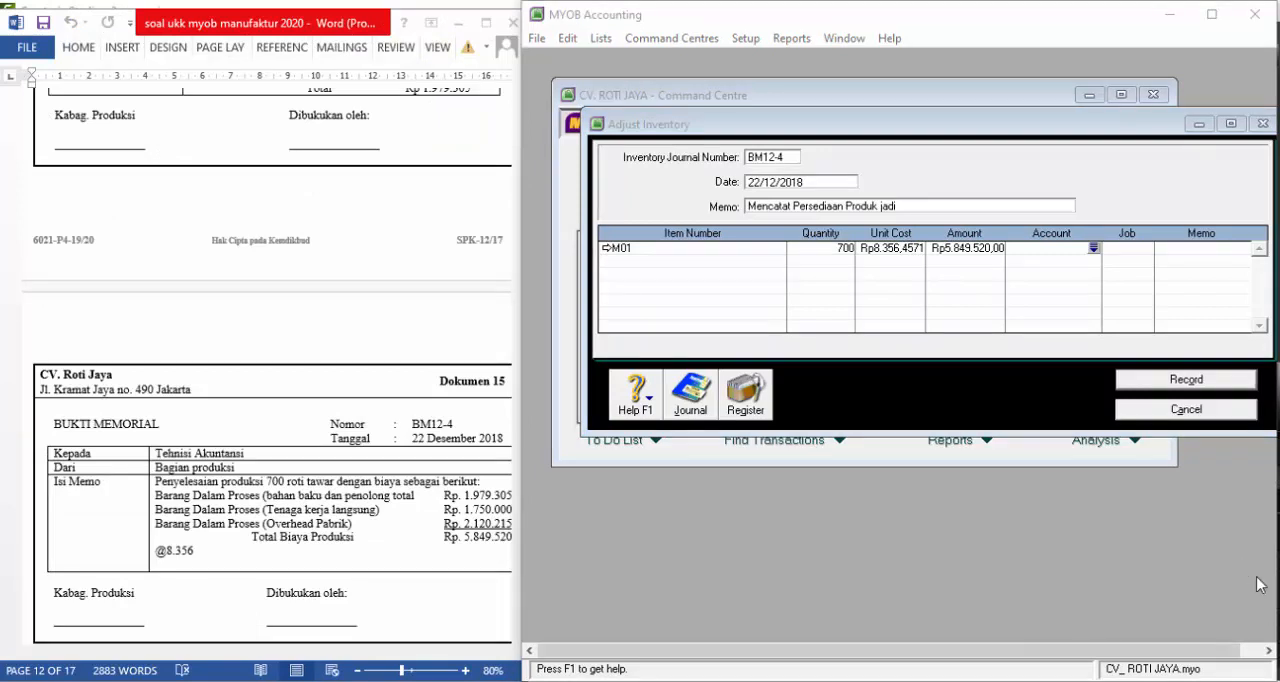
Assign account 5-1002, BIAYA PRODUKSI, to the M01 adjustment line
left_click(1094, 252)
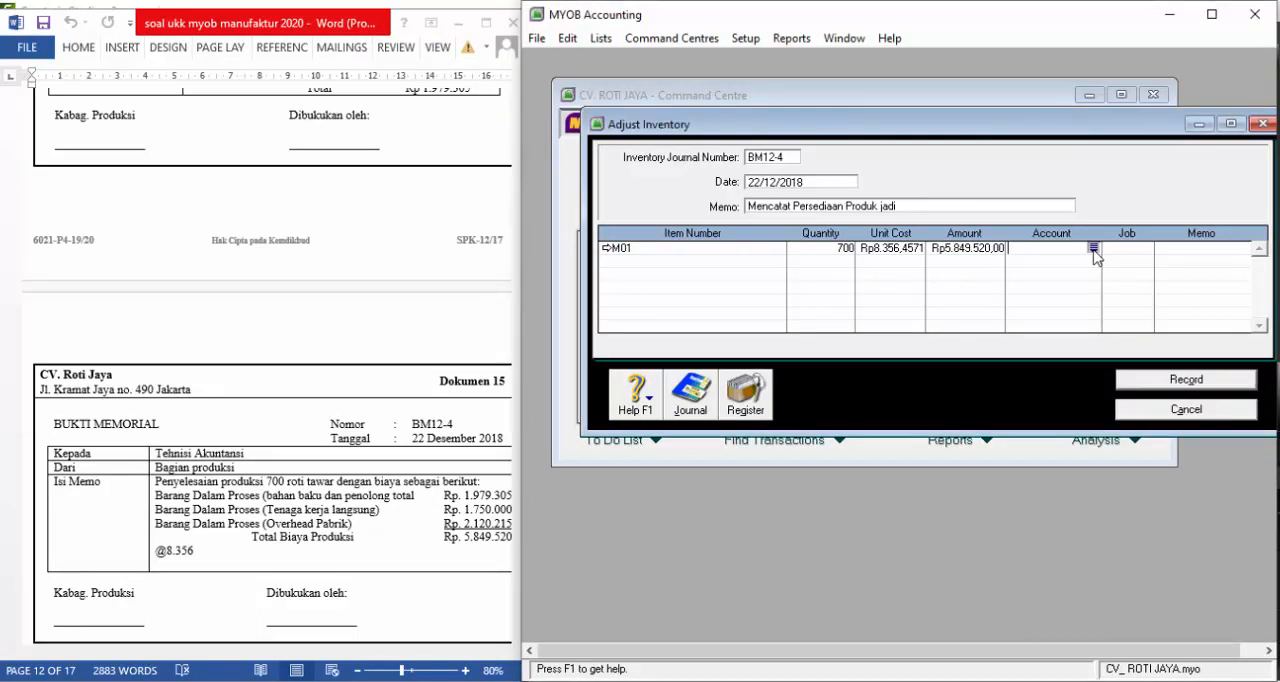
type("6-")
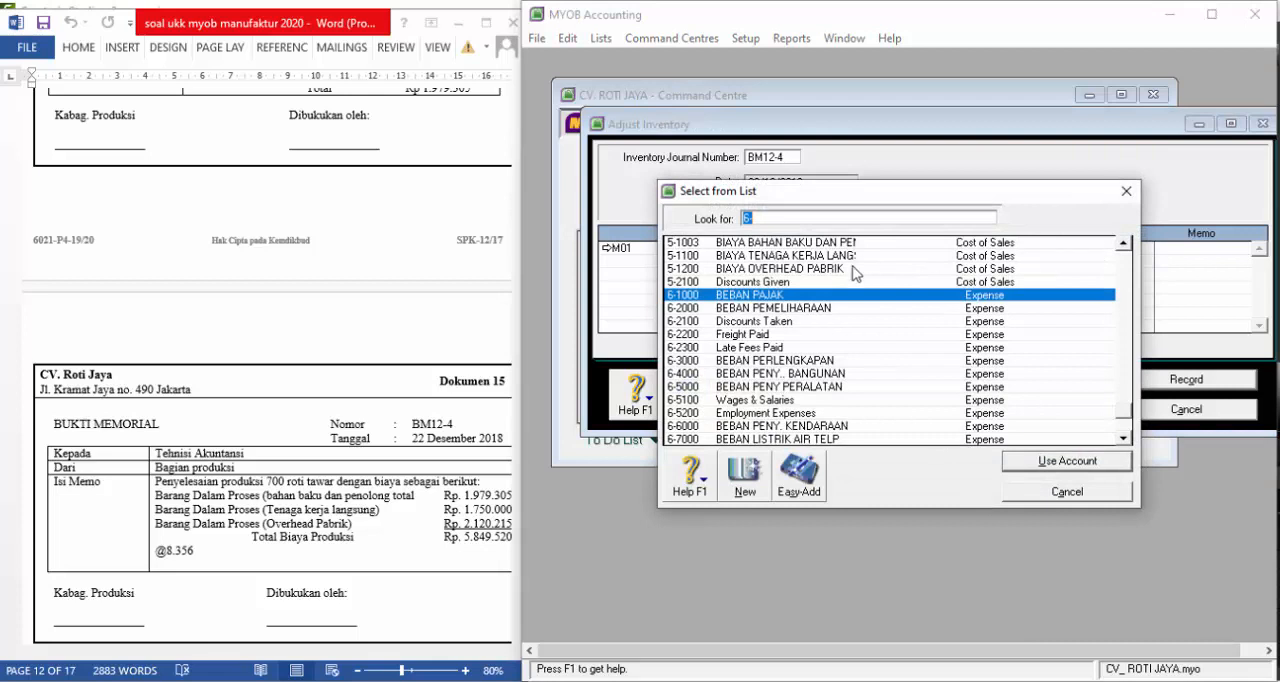
type("5-1002")
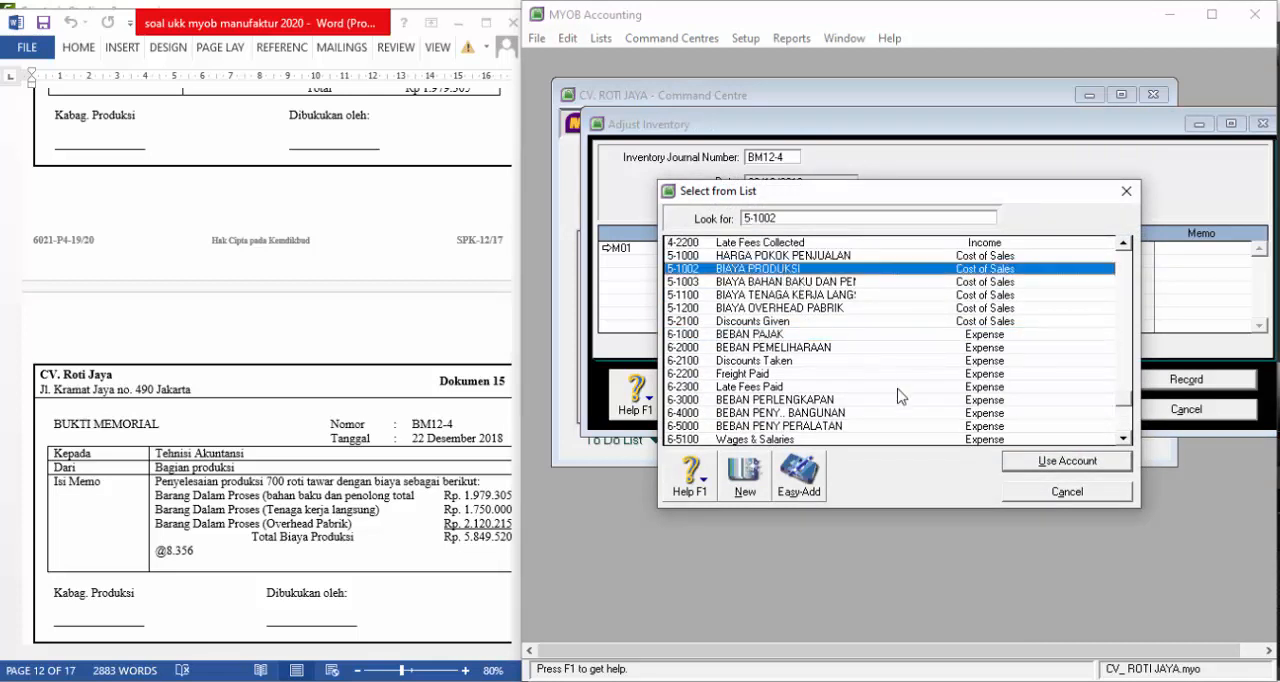
left_click(1062, 466)
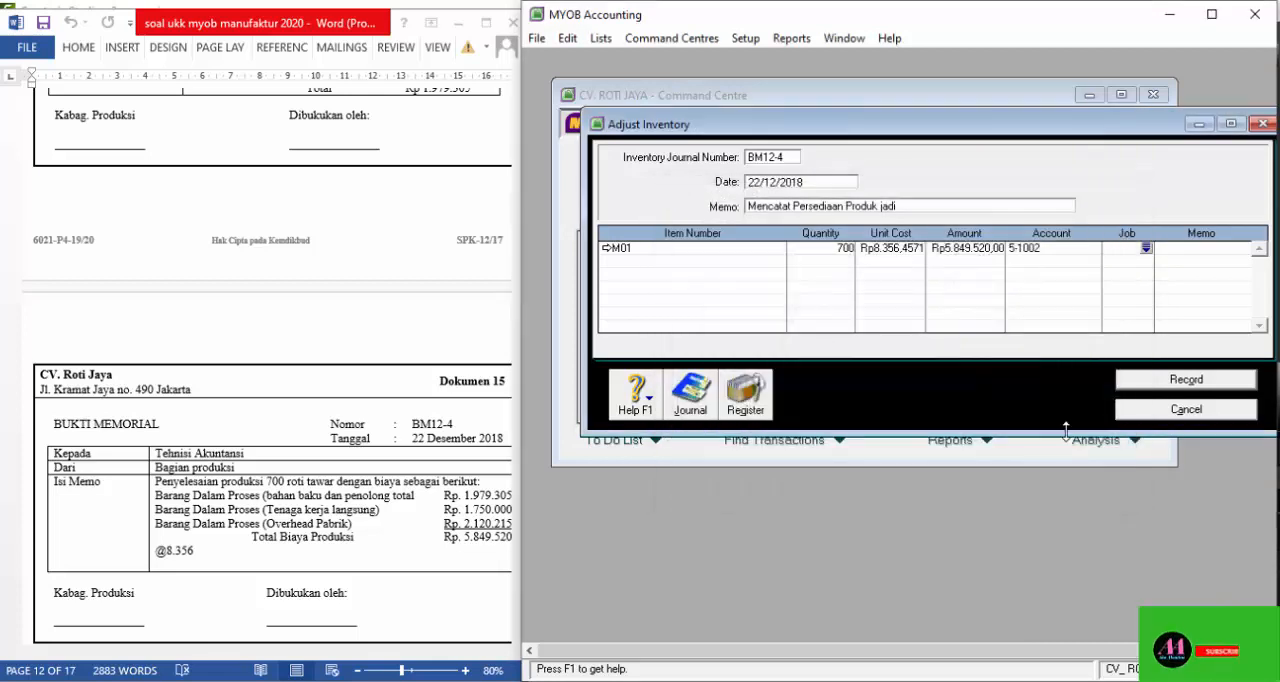
Review the transaction recap, then record the BM12-4 inventory adjustment and close its entry window
key("ctrl+r")
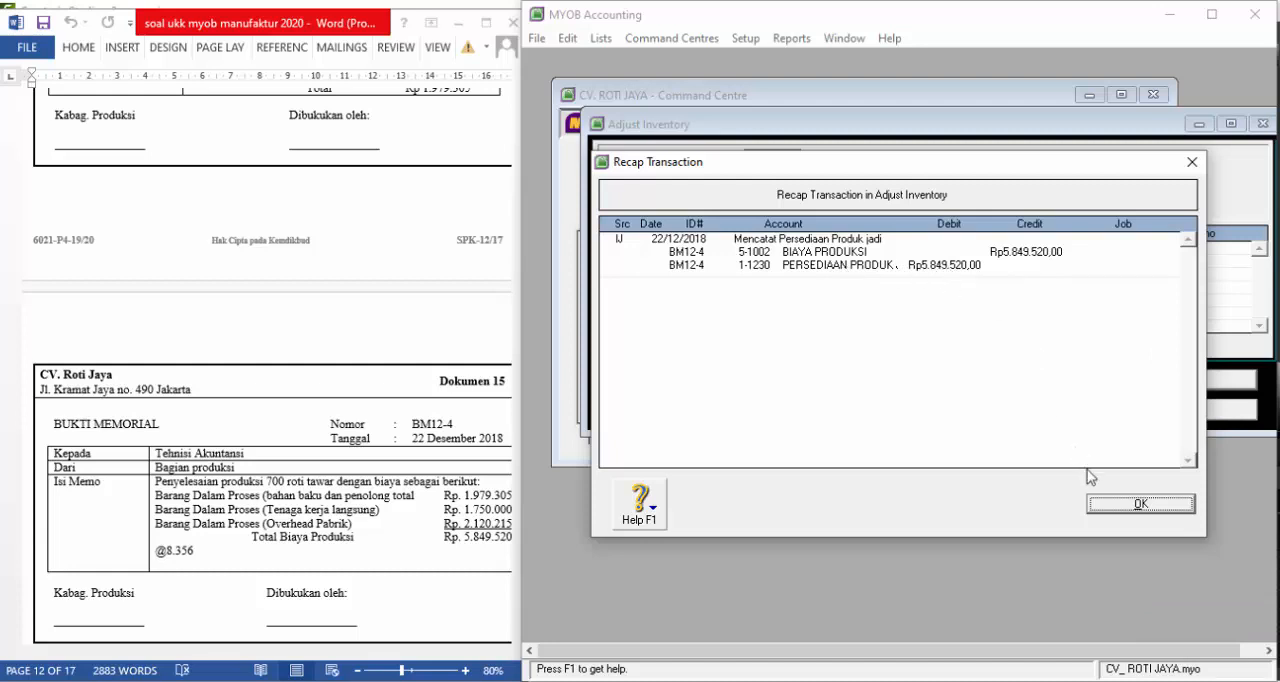
left_click(1138, 512)
left_click(1183, 381)
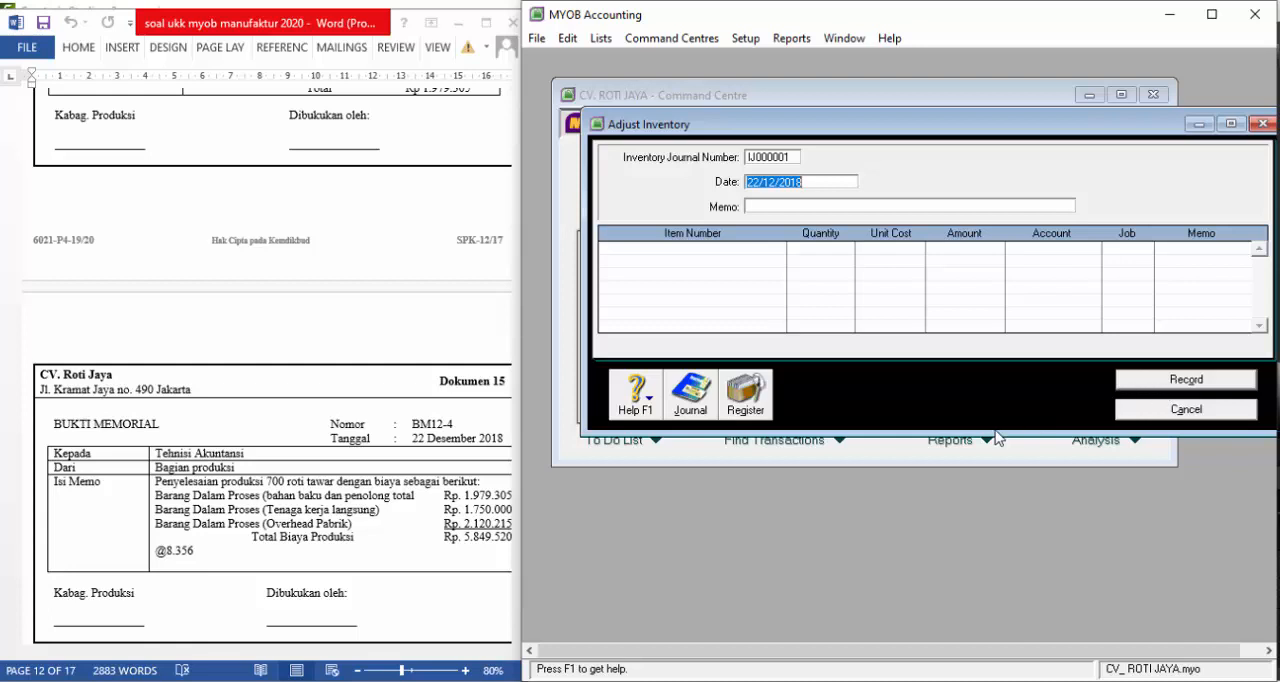
scroll(357, 514, "down", 3)
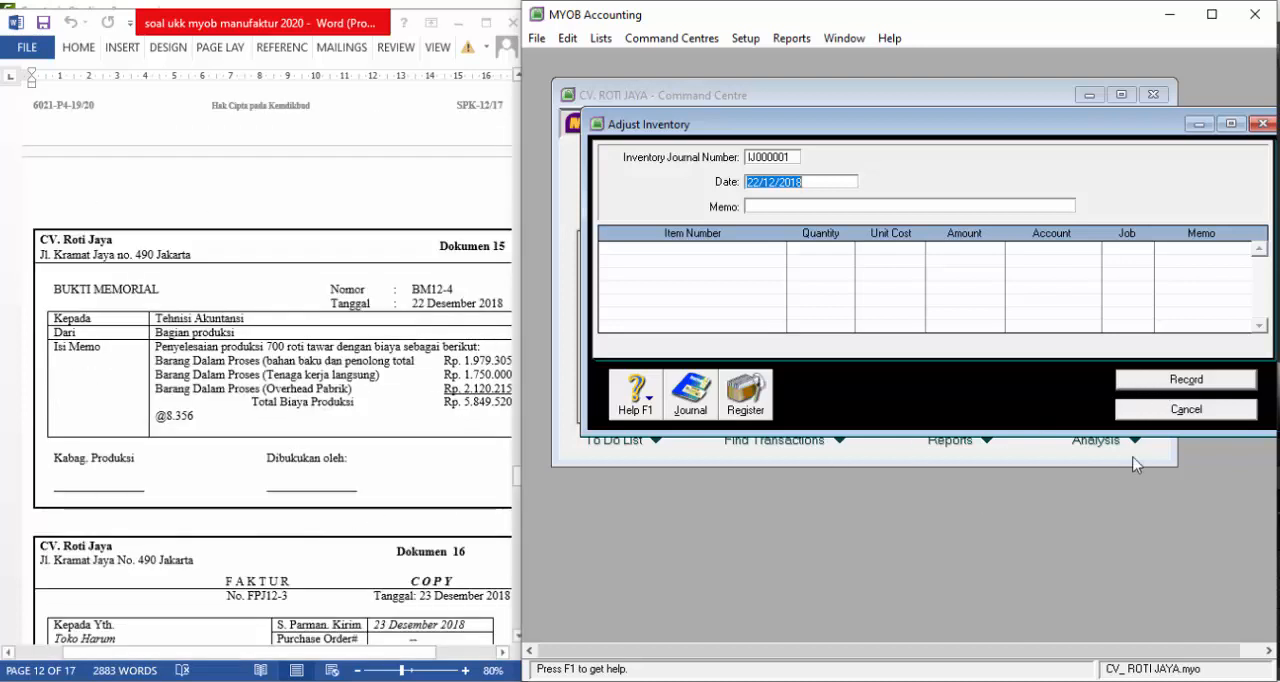
left_click(1165, 409)
Start a new sales invoice for Dokumen 16 with TOKO HARUM as the customer
scroll(370, 420, "down", 5)
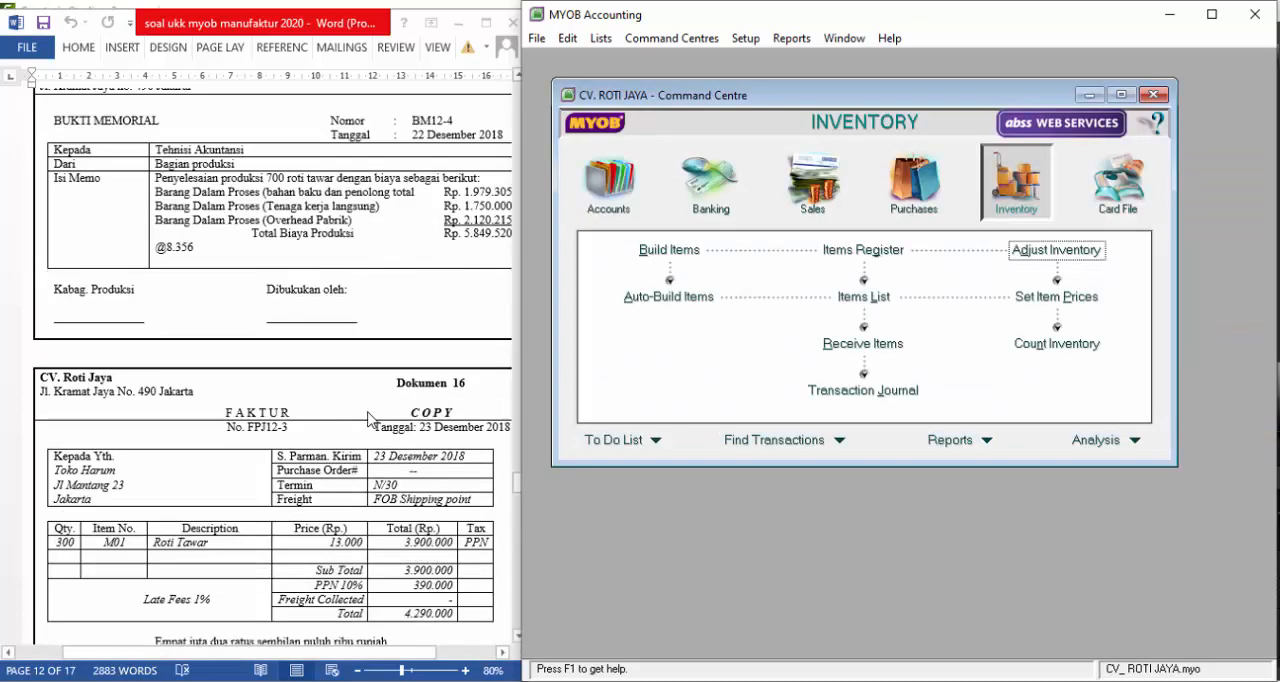
scroll(371, 420, "down", 2)
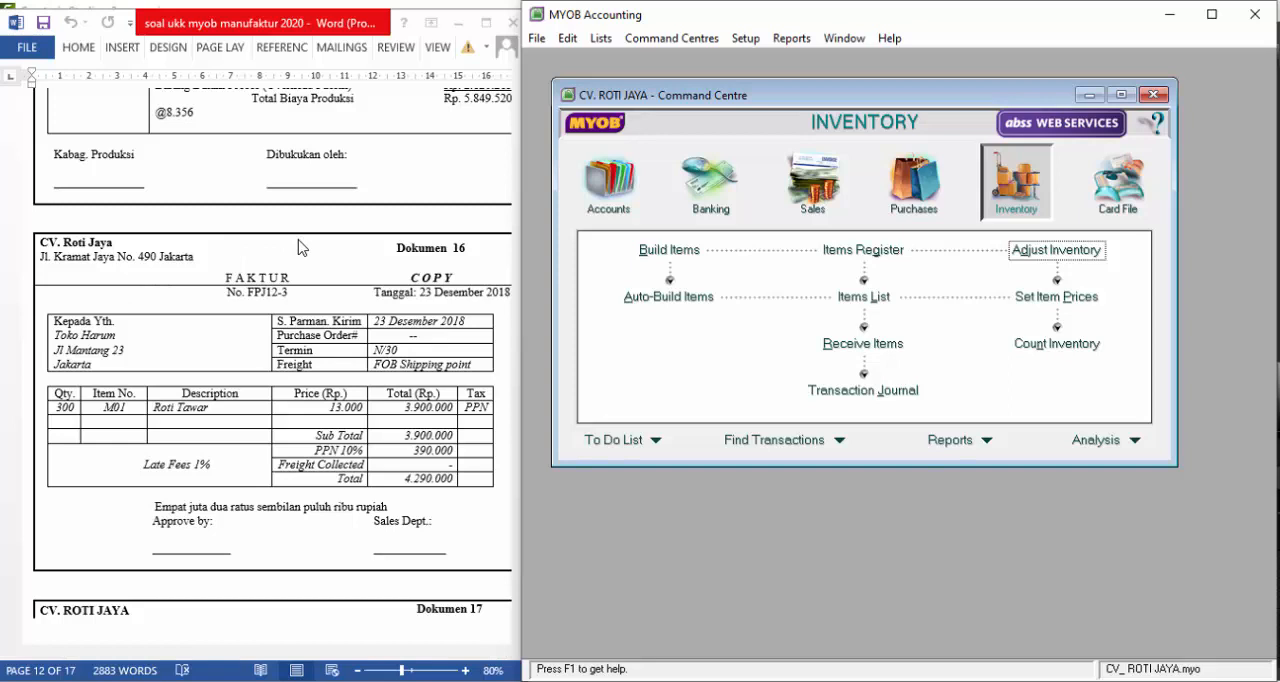
left_click(818, 180)
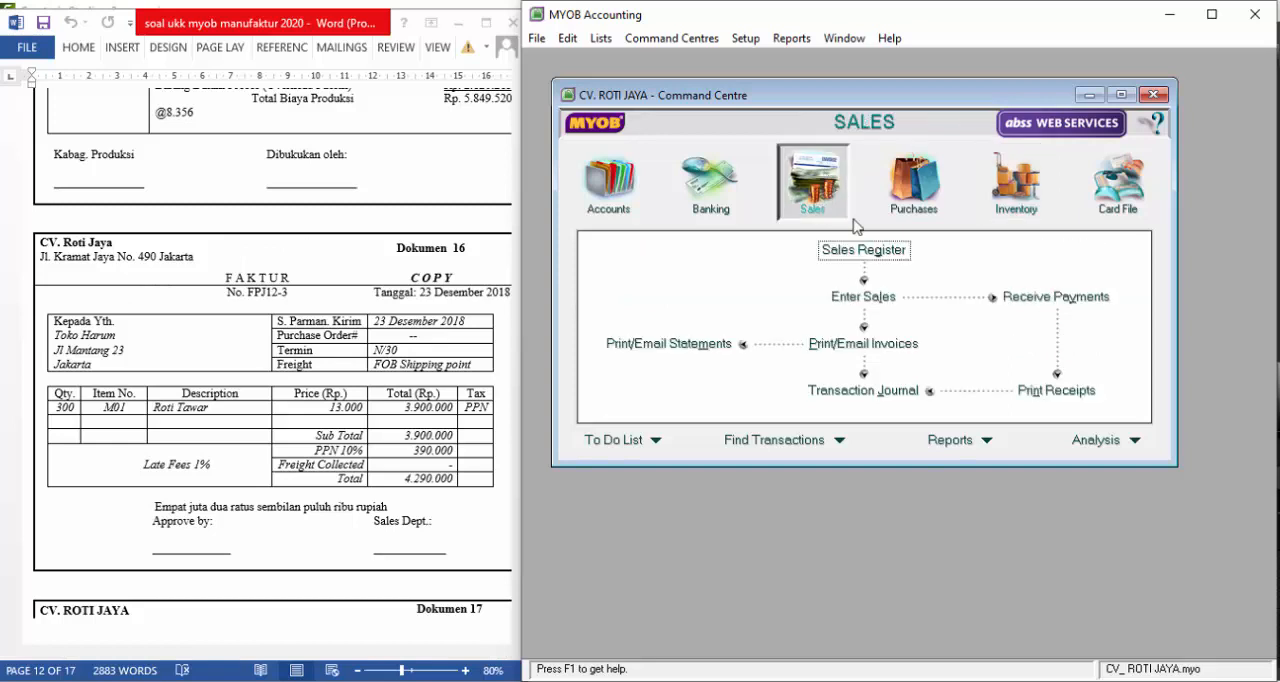
left_click(876, 300)
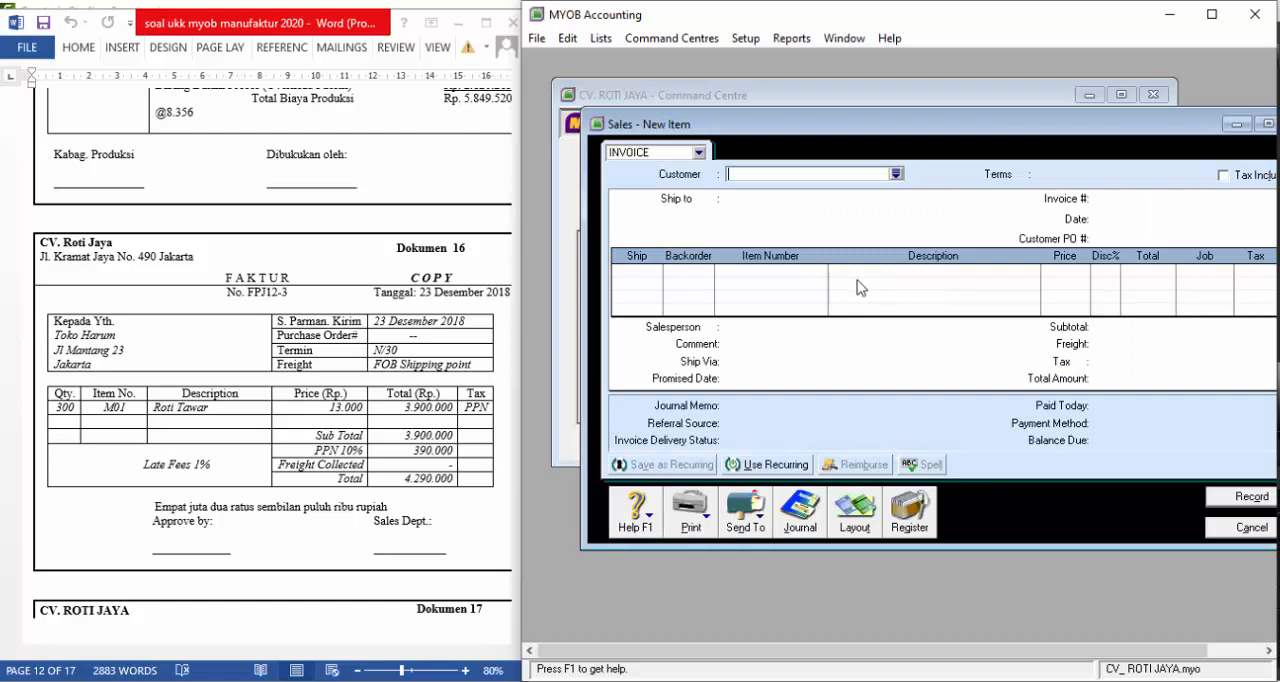
type("toko harum")
key("BackSpace")
key("Tab")
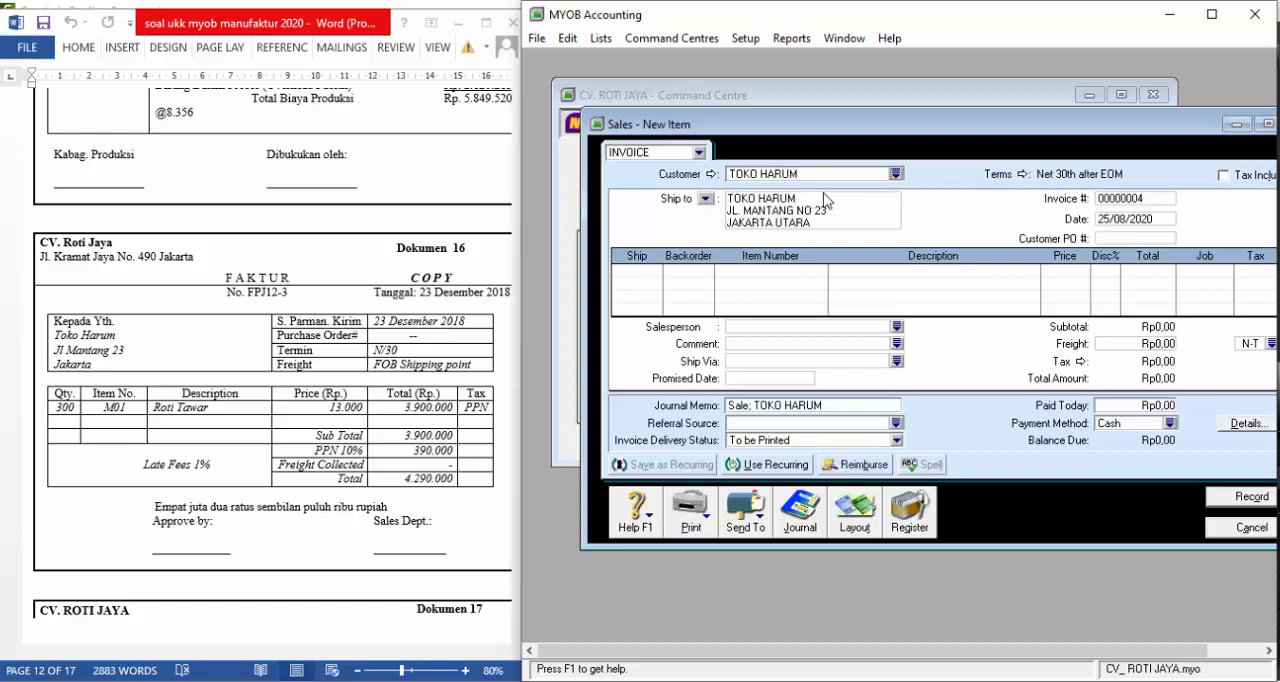
Set the invoice's credit terms to payment in a given number of days with 30 balance due days
left_click(1030, 175)
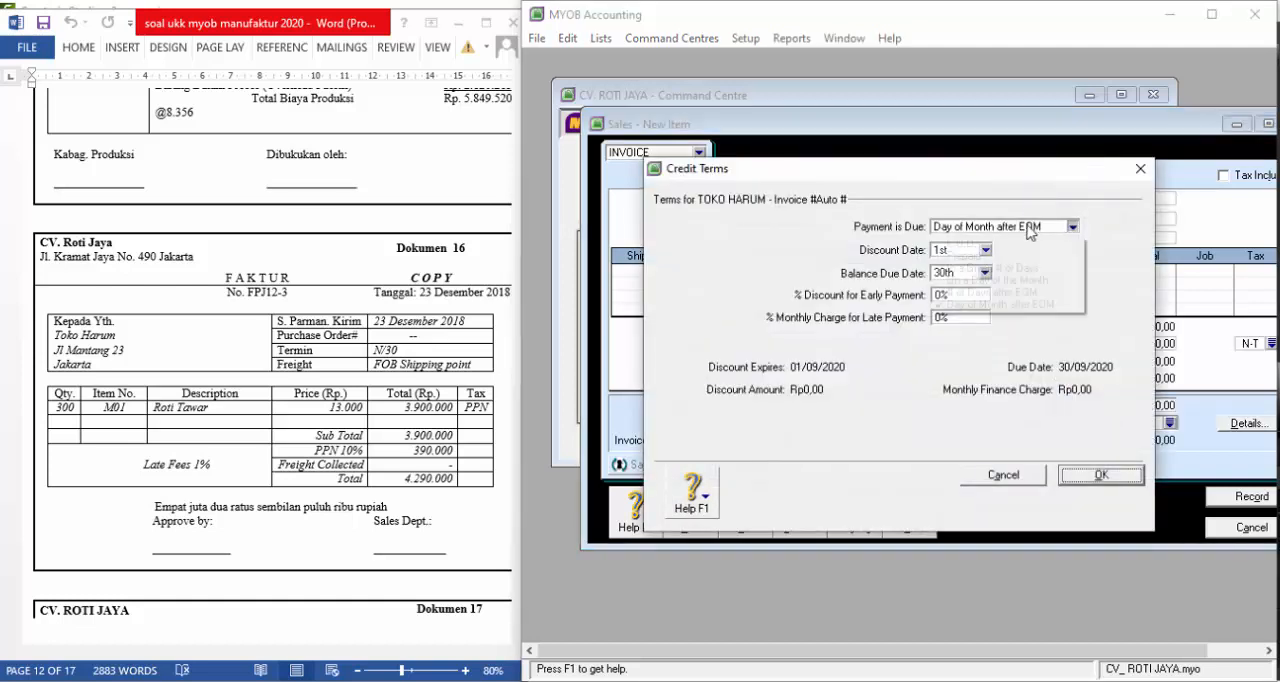
left_click(1070, 227)
left_click(967, 274)
left_click(965, 273)
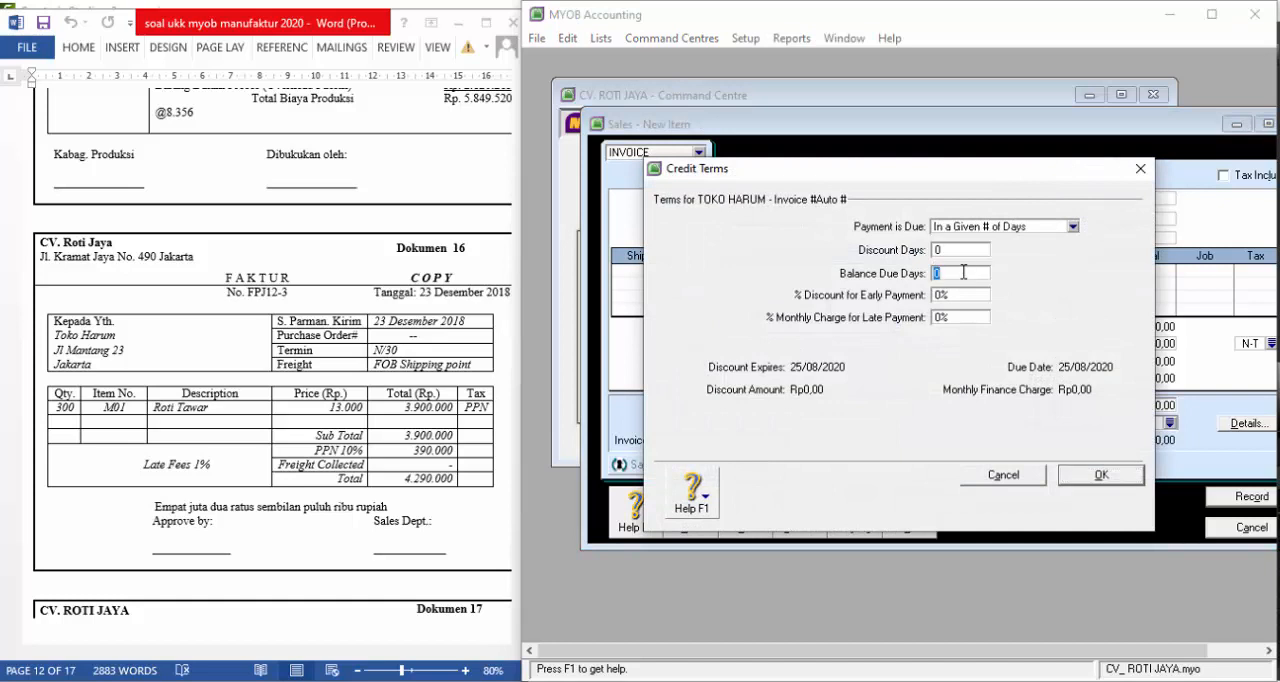
type("30")
left_click(1090, 482)
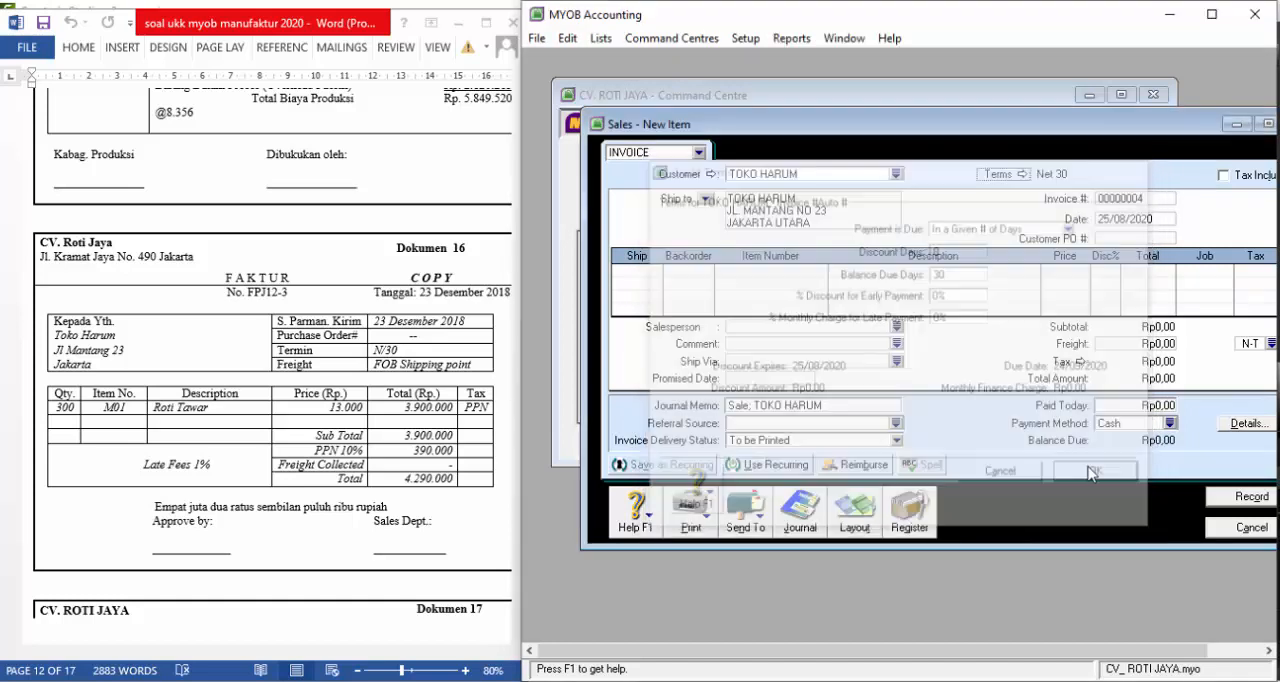
Enter FPJ12-3 as the invoice number, 23/12/2018 as the date and "--" as the customer PO number
left_click(1114, 201)
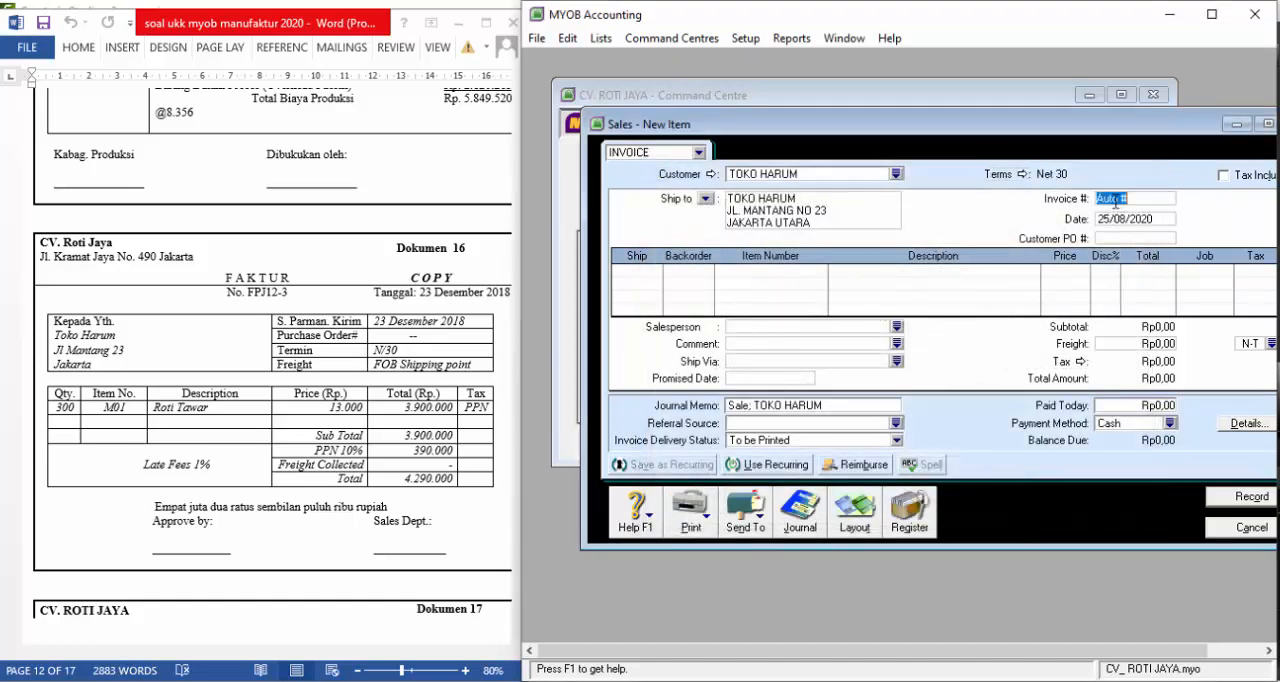
type("fpj12-3")
key("Tab")
type("23/12/18")
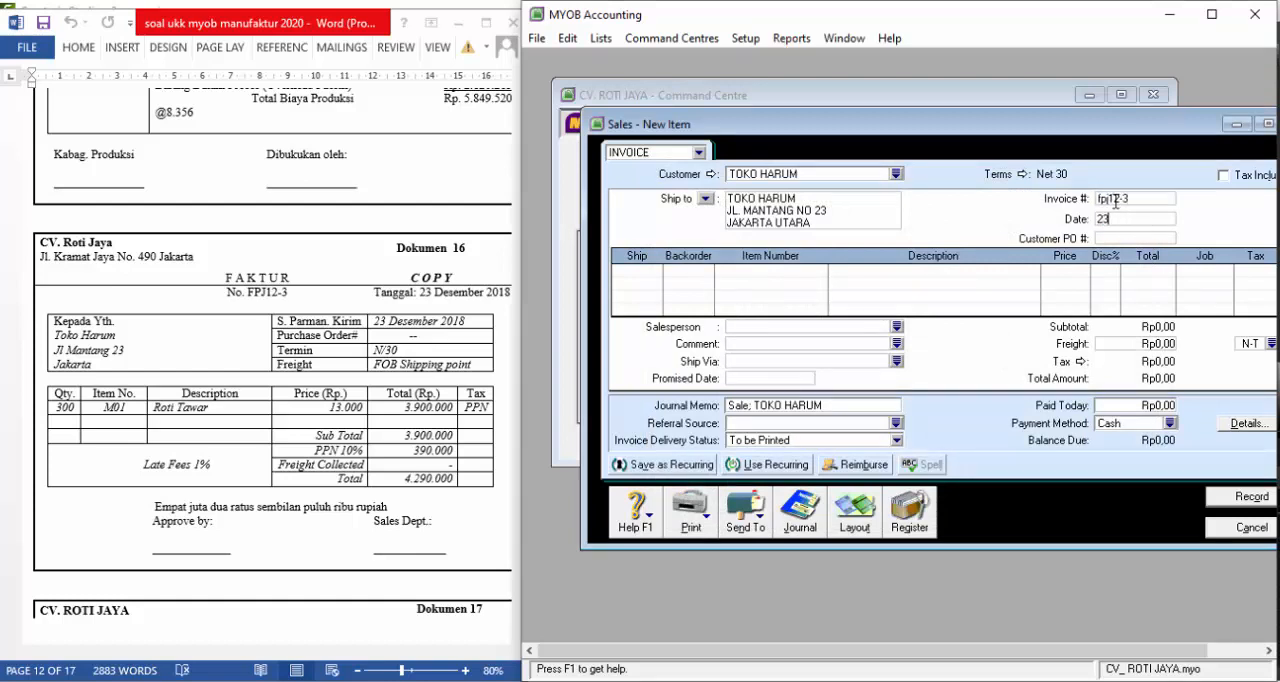
key("Tab")
type("--")
key("Tab")
Add item M01, ROTI TAWAR, as the invoice line with a shipped quantity of 300
type("300")
key("Tab")
key("Tab")
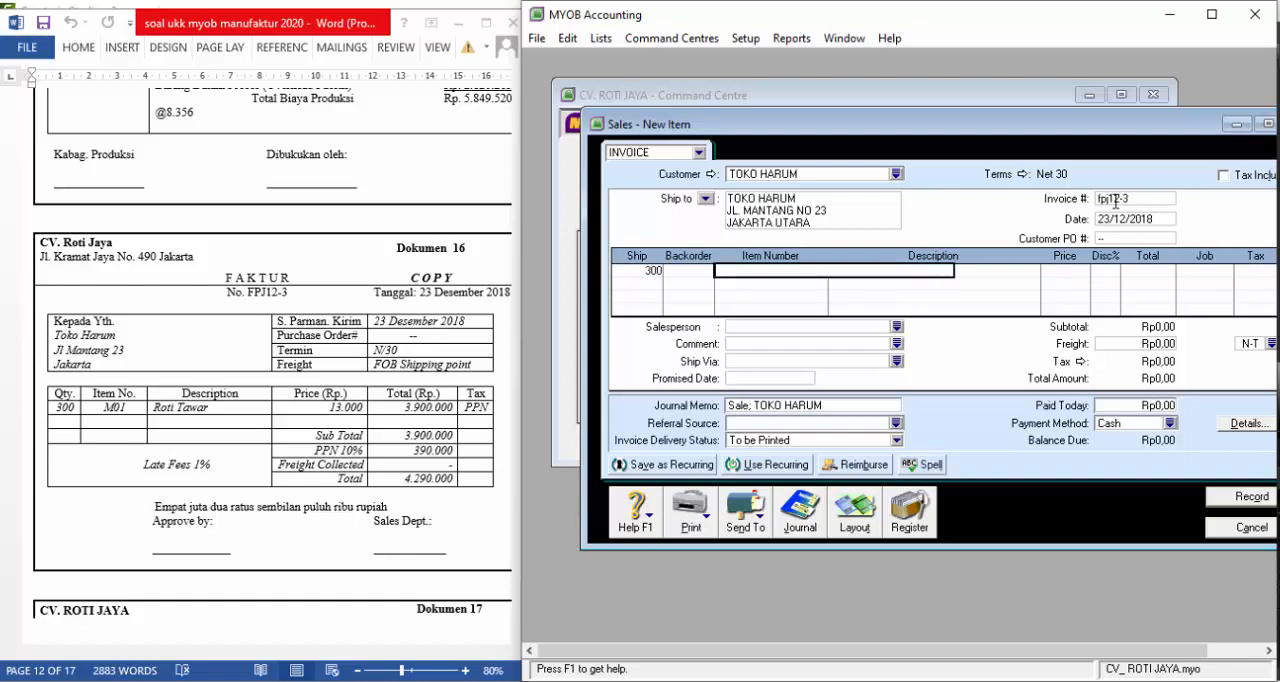
type("M01")
key("Tab")
Set the unit price of the M01 invoice line to Rp13.000
key("Tab")
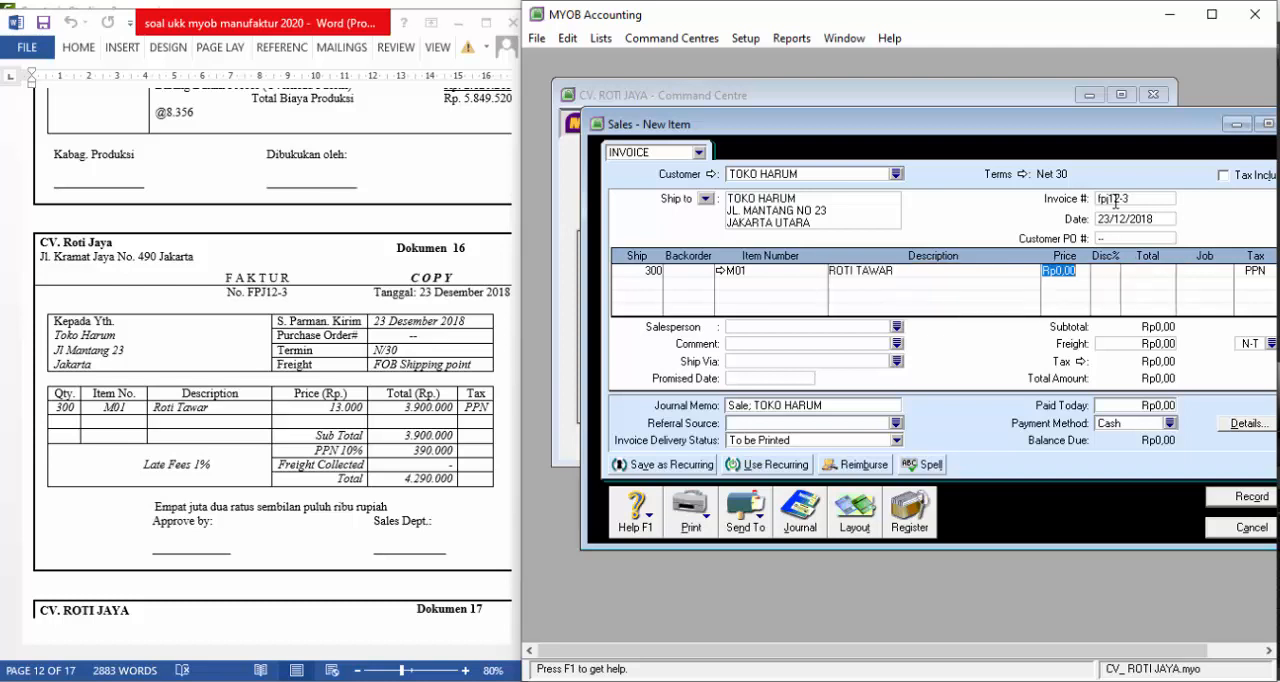
type("300")
key("Tab")
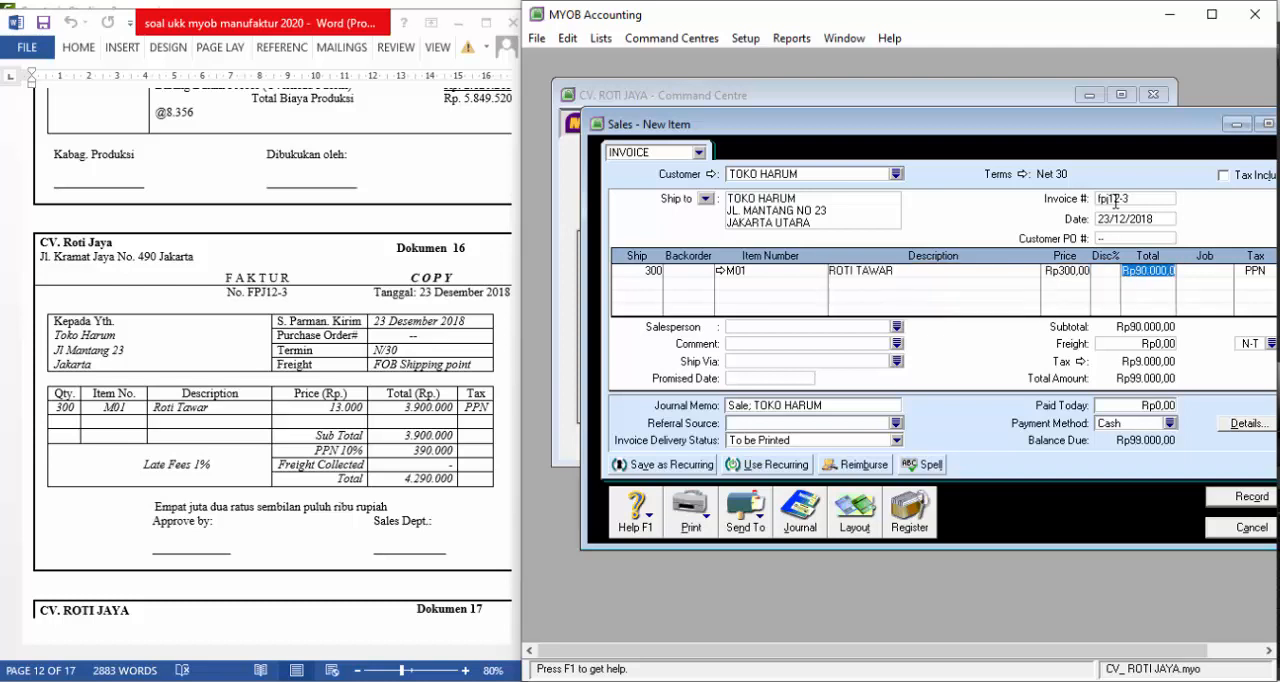
left_click(1066, 270)
type("13000")
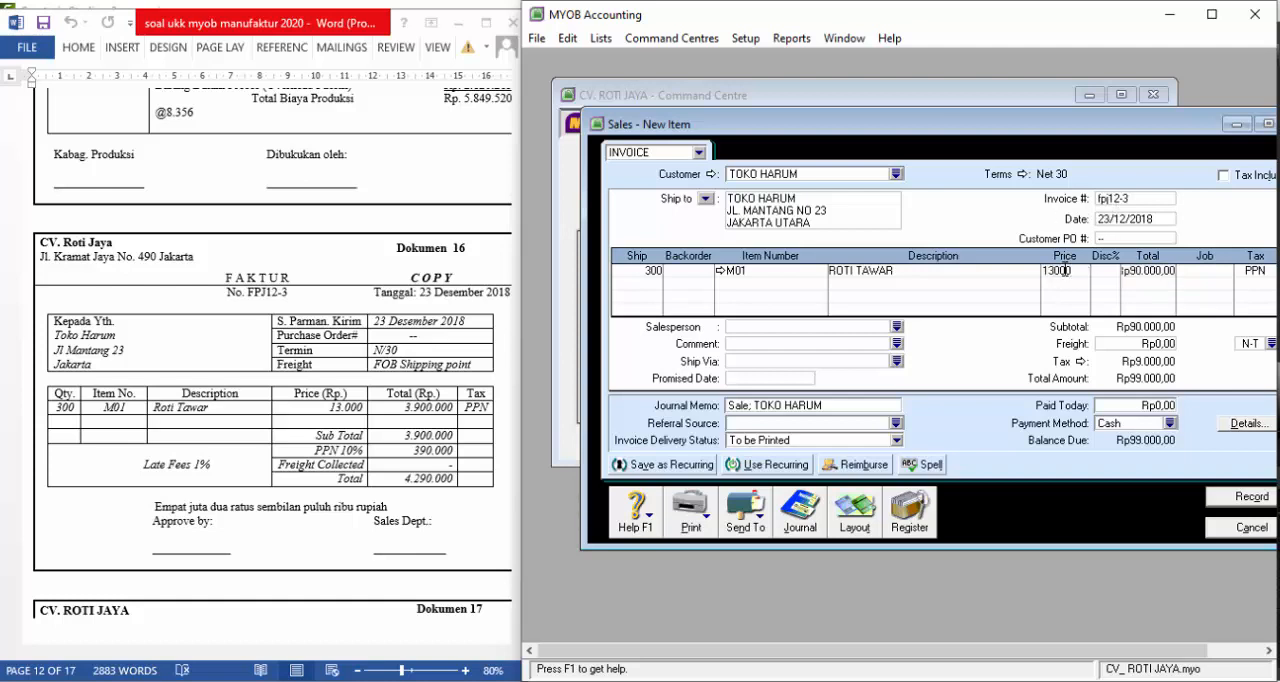
key("Tab")
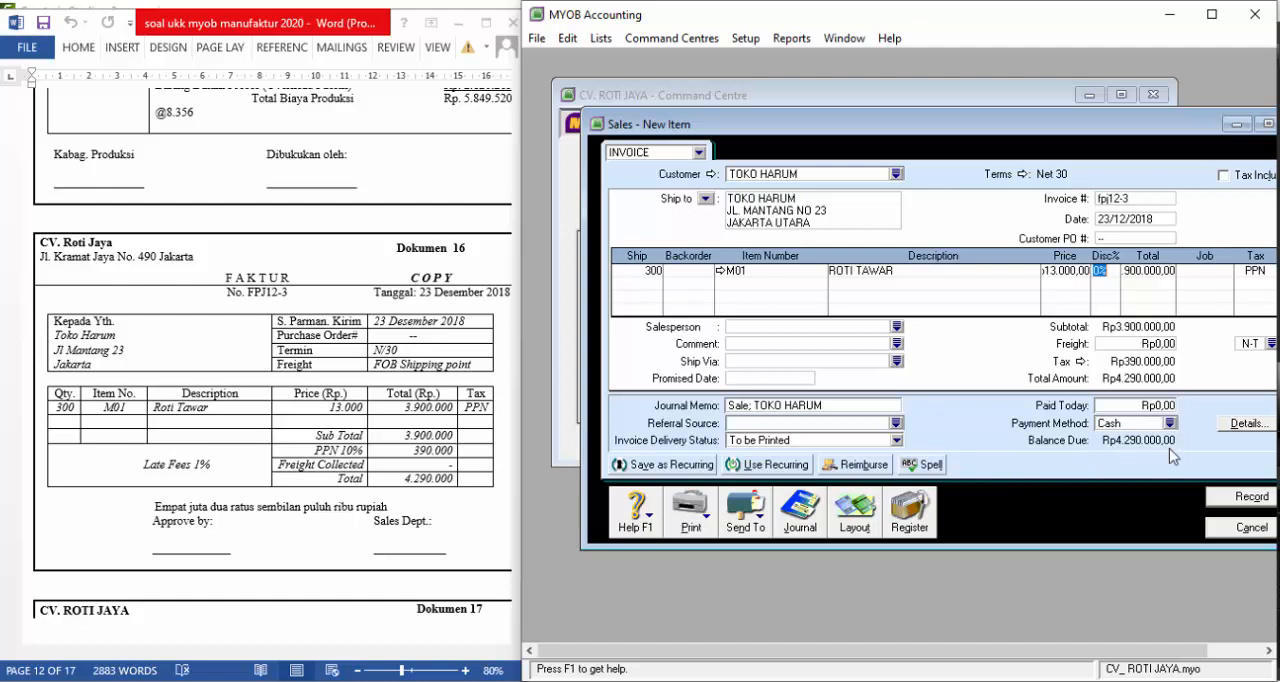
Record invoice FPJ12-3, close the sales entry window and go to Dokumen 17 in the exam document in Word
left_click(1233, 497)
left_click(1250, 527)
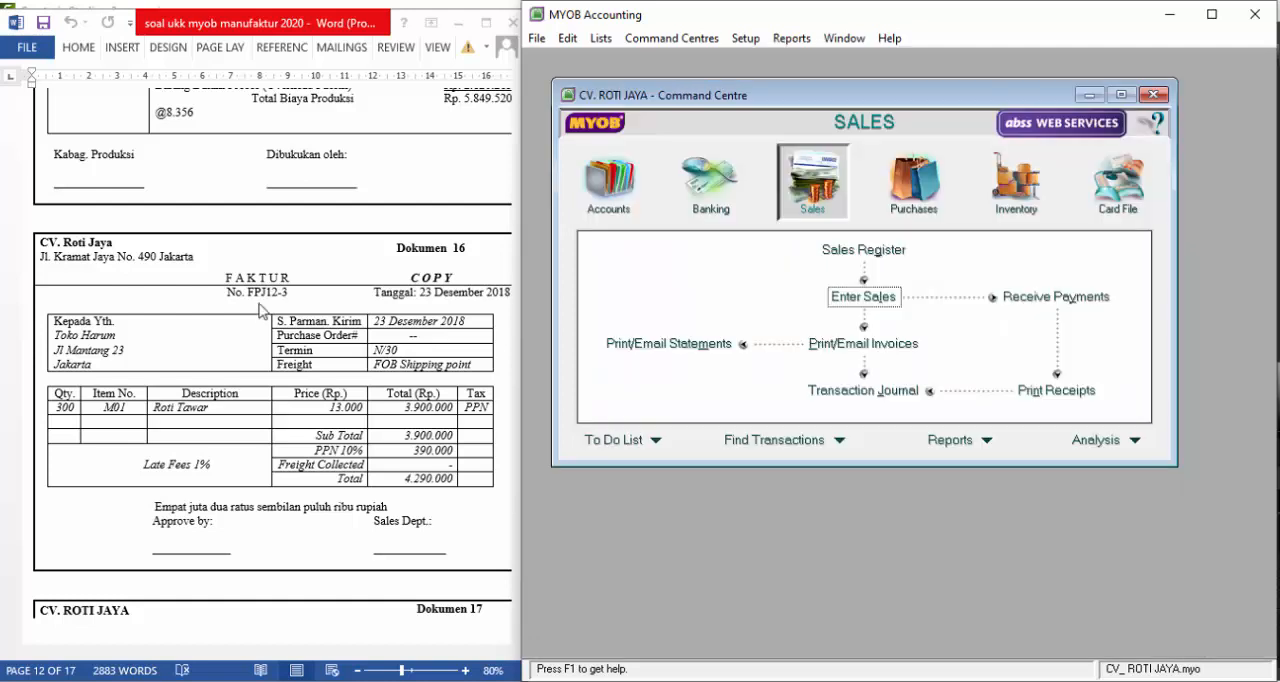
left_click(260, 311)
scroll(260, 305, "down", 15)
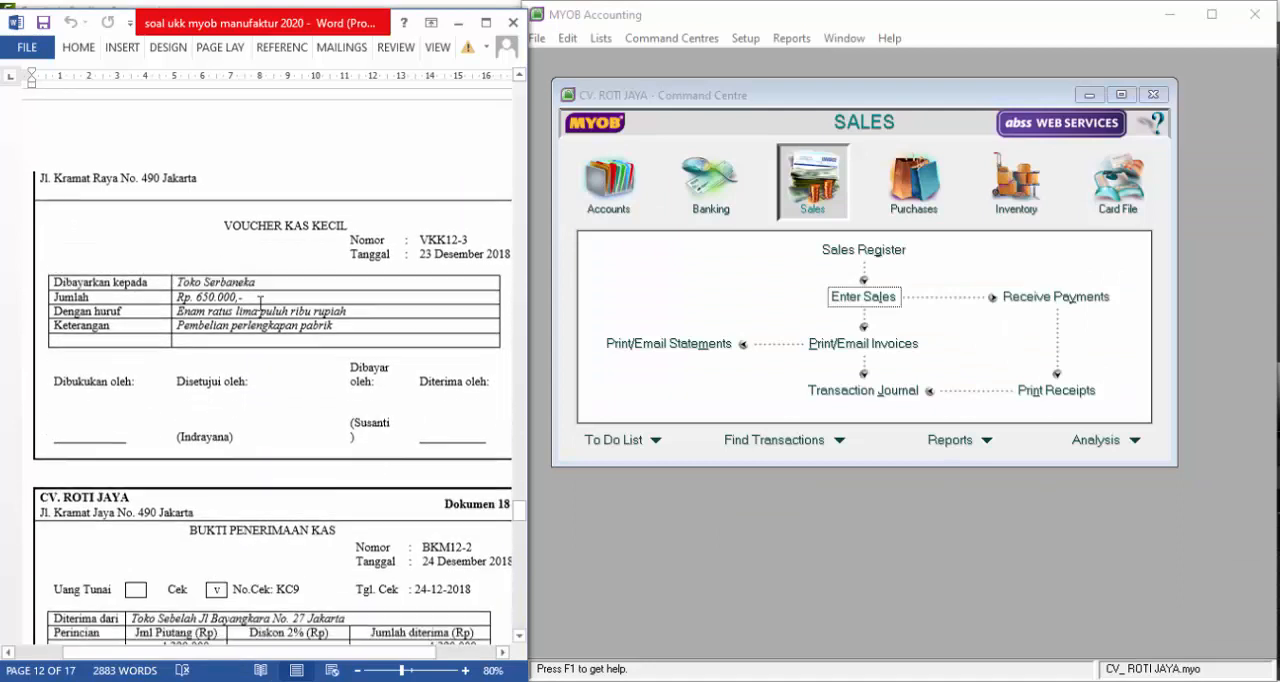
Switch to MYOB Accounting and start a Spend Money entry paid from account 1-1100, KAS DI TANGAN
scroll(258, 301, "up", 3)
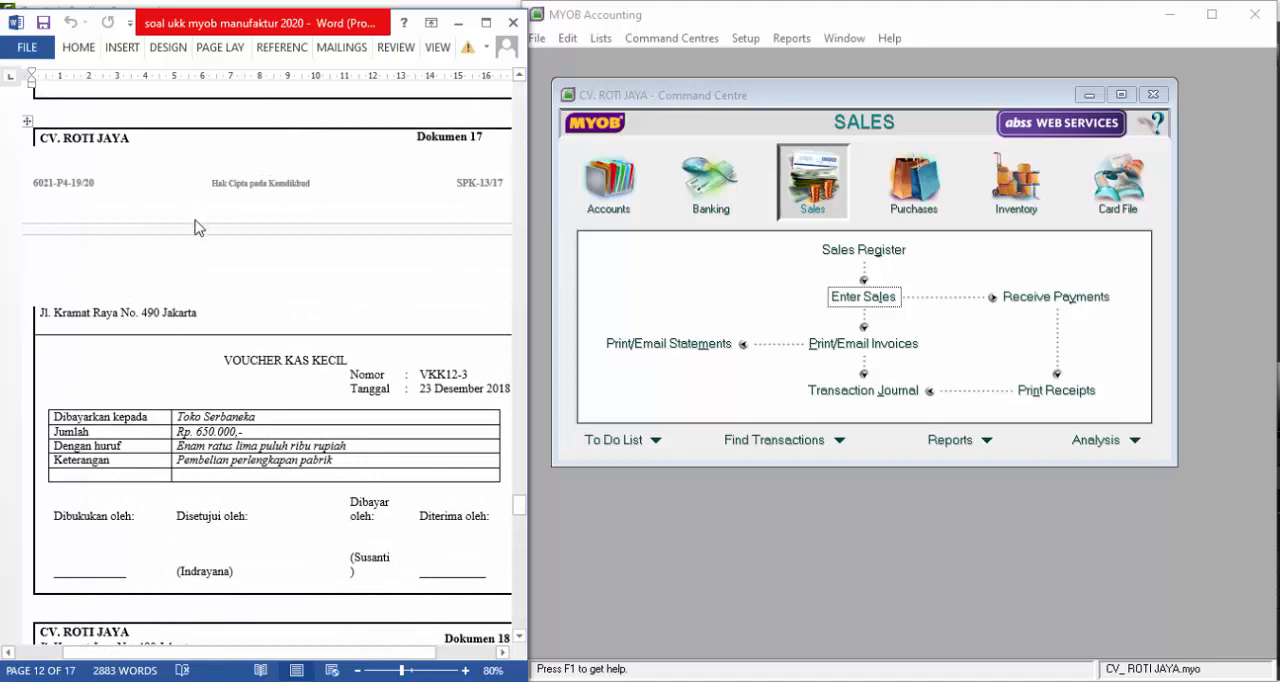
left_click(686, 198)
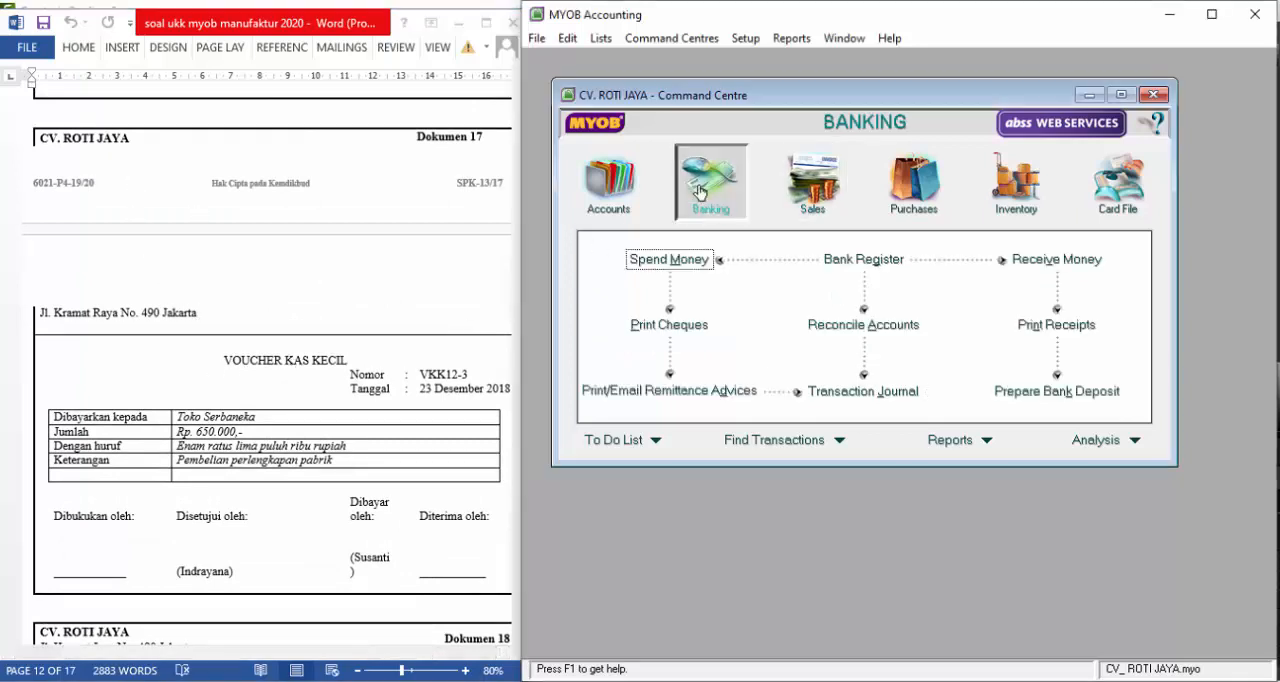
left_click(667, 262)
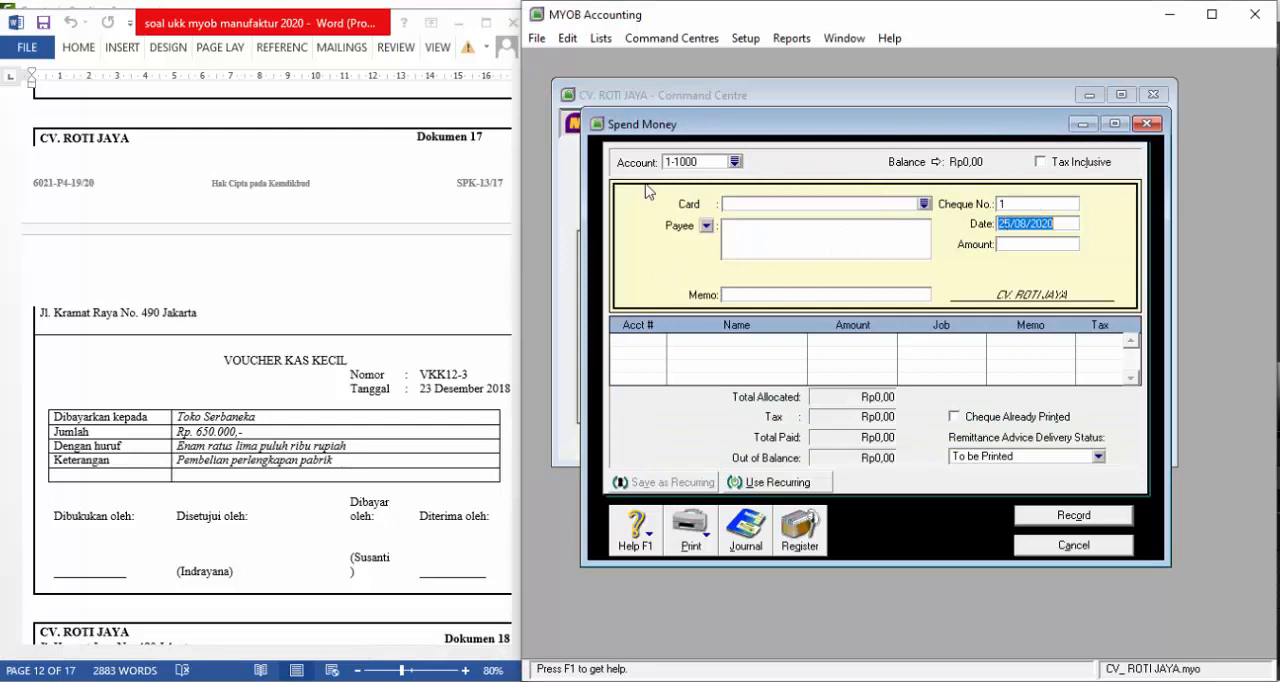
left_click(735, 161)
left_click(742, 264)
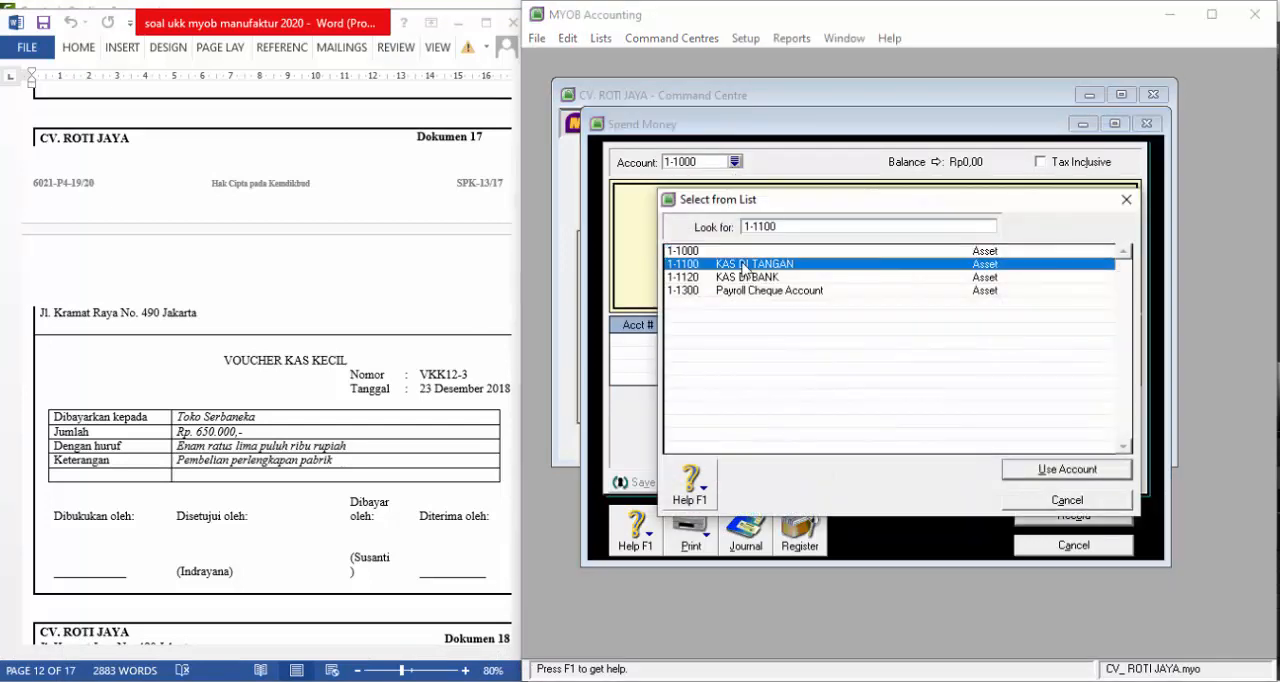
left_click(1055, 476)
Enter vkk12-3 as the cheque number, 23/12/2018 as the date and Rp650.000 as the amount
left_click(1025, 208)
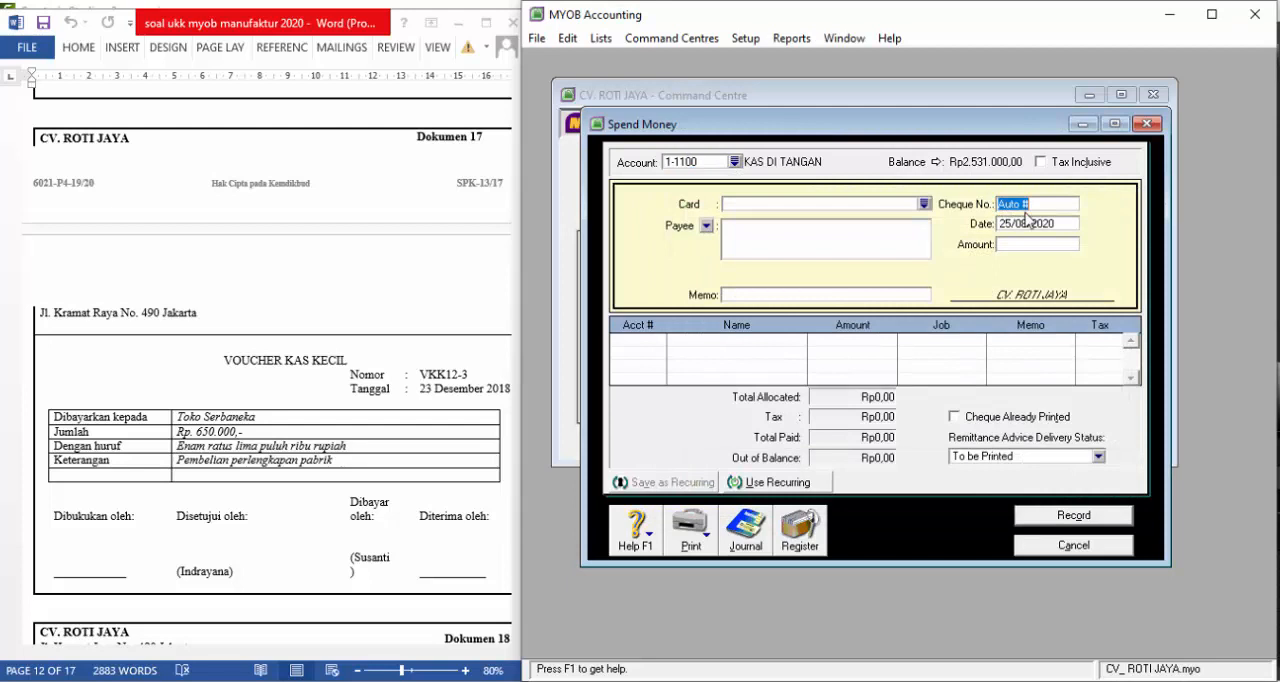
type("vkk12-3")
key("Tab")
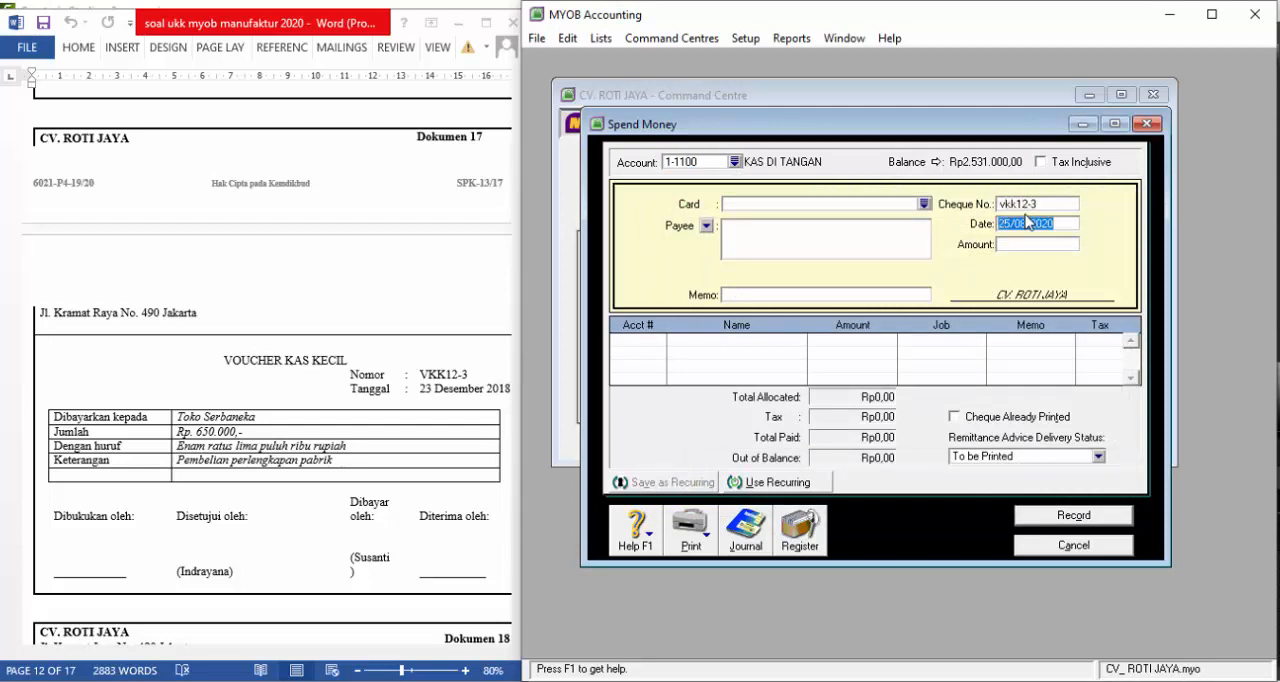
type("23/12/2018")
key("Tab")
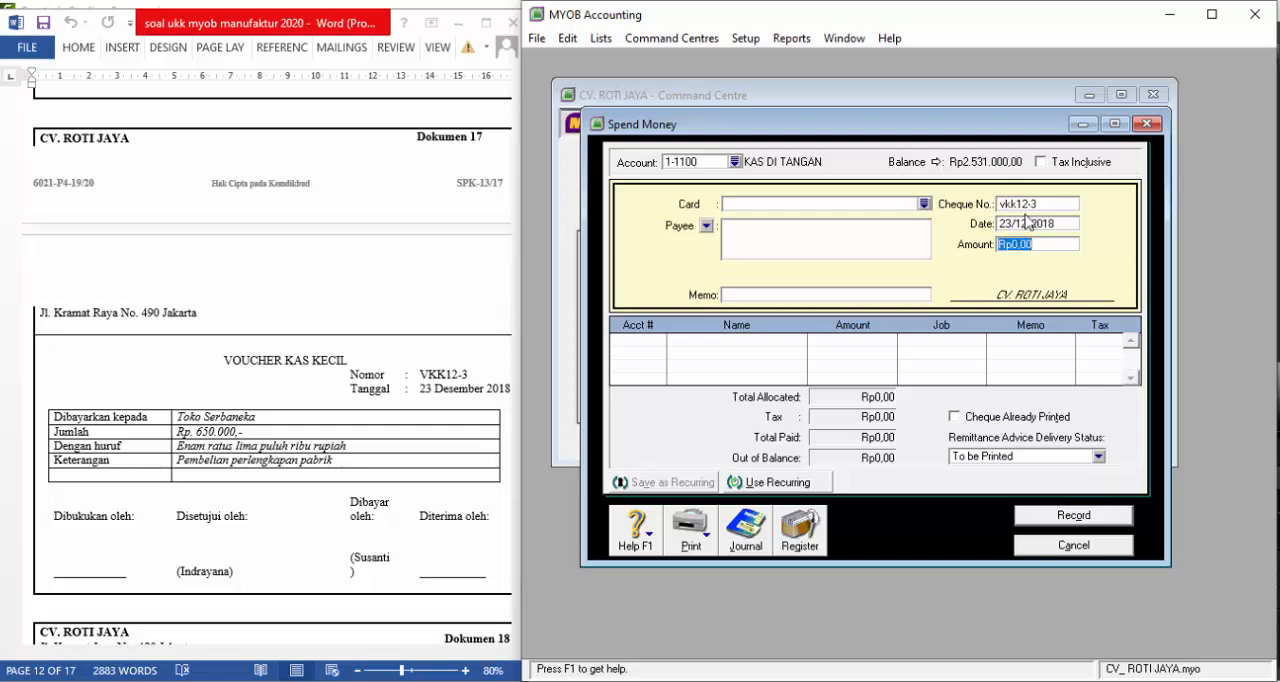
type("650.000")
key("Tab")
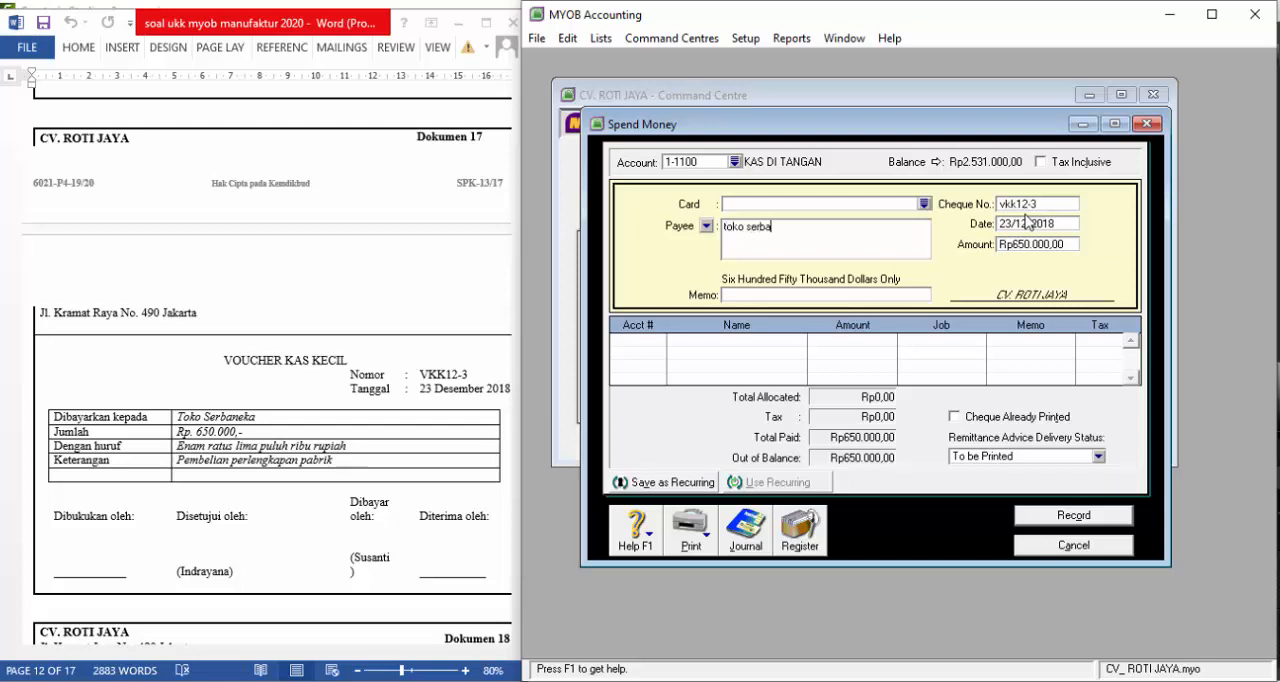
Enter "toko serbaneka" as the payee and "pembelian perlengkapan pabrik" as the memo
type("ekpembelian ")
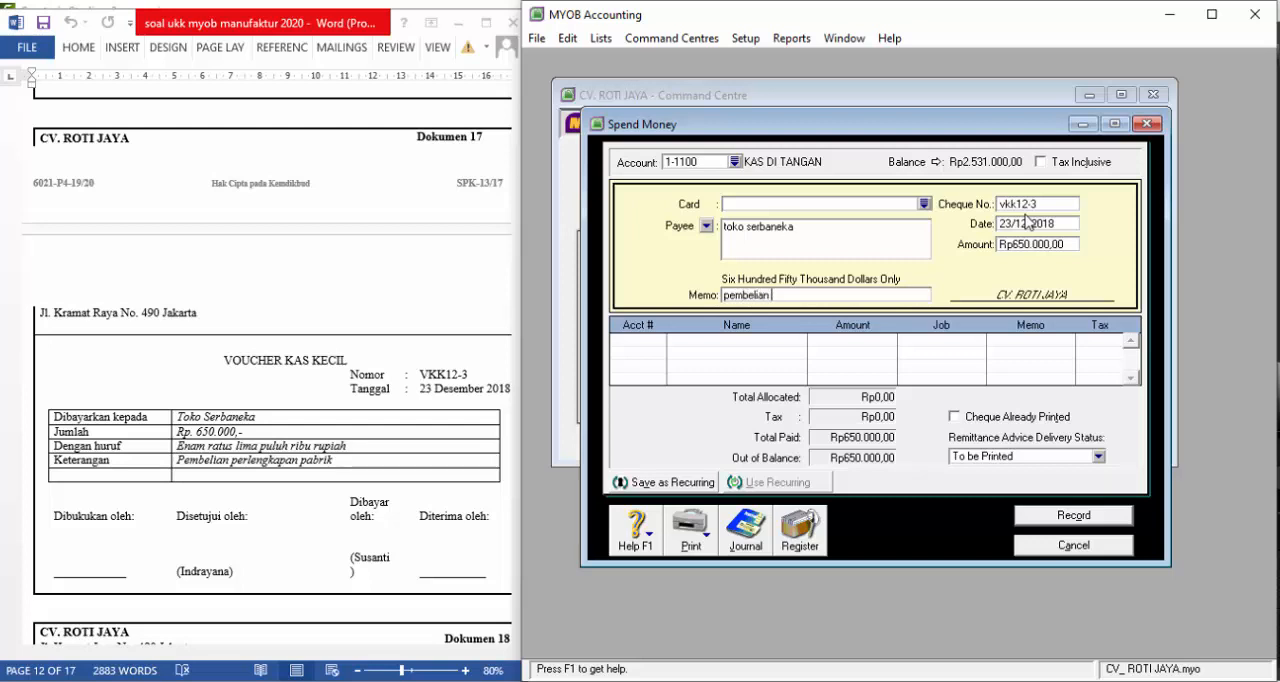
type("perlengkapan")
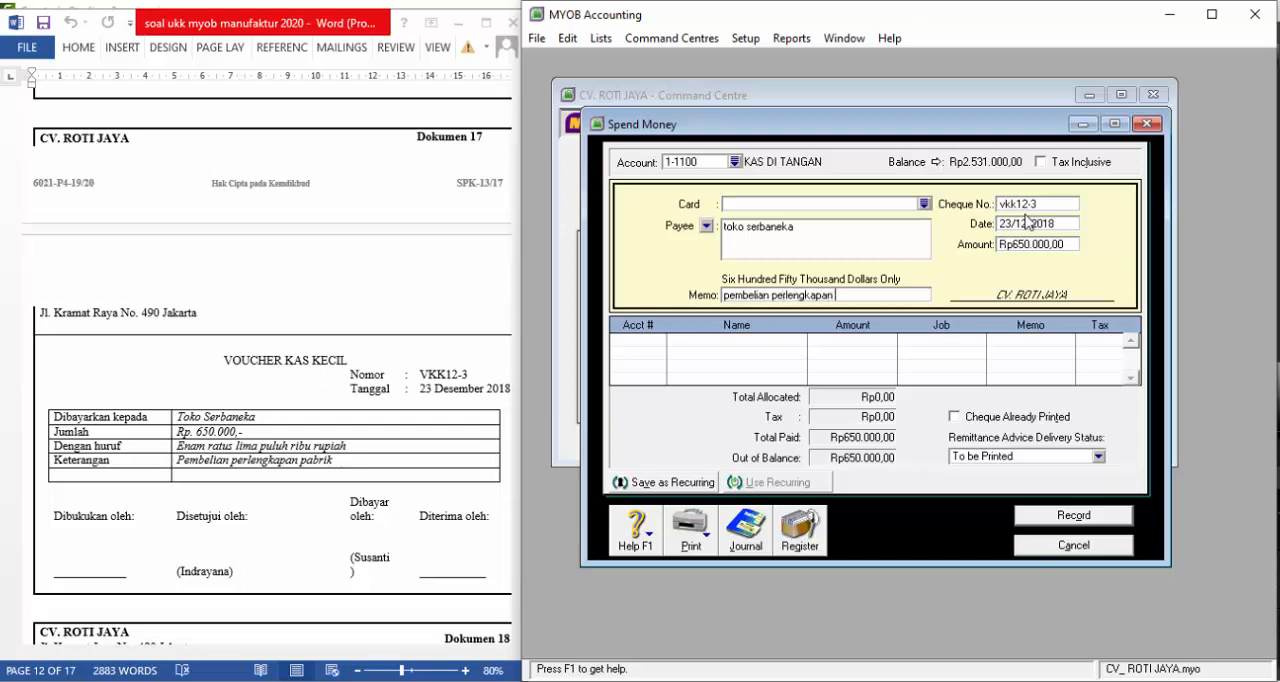
type(" pabrik")
key("Tab")
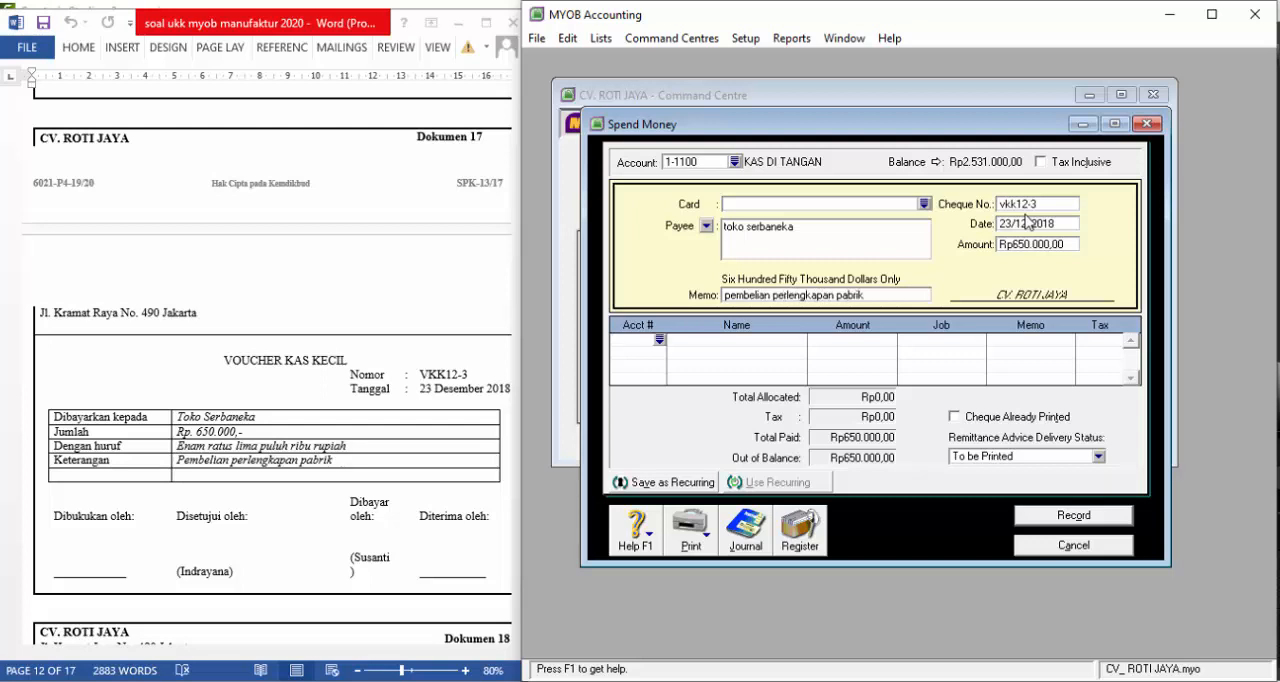
Allocate the full payment amount to account 1-1310, PERLENGKAPAN PABRIK
left_click(659, 341)
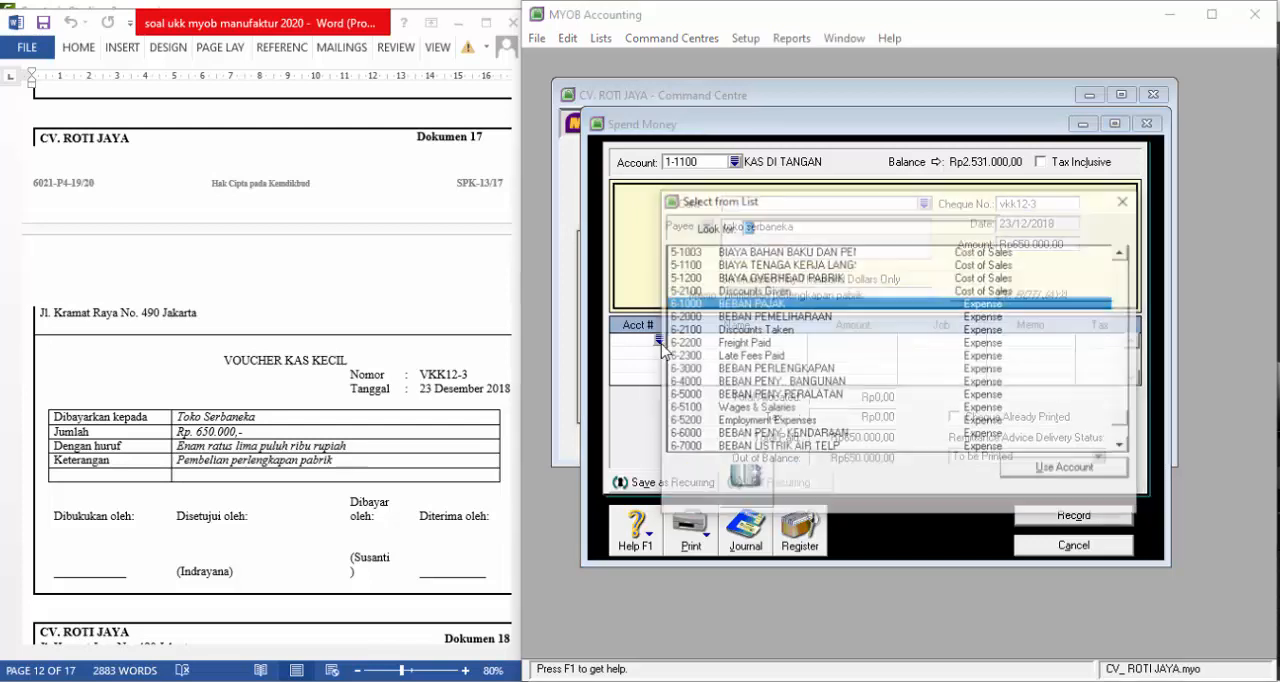
scroll(686, 341, "down", 1)
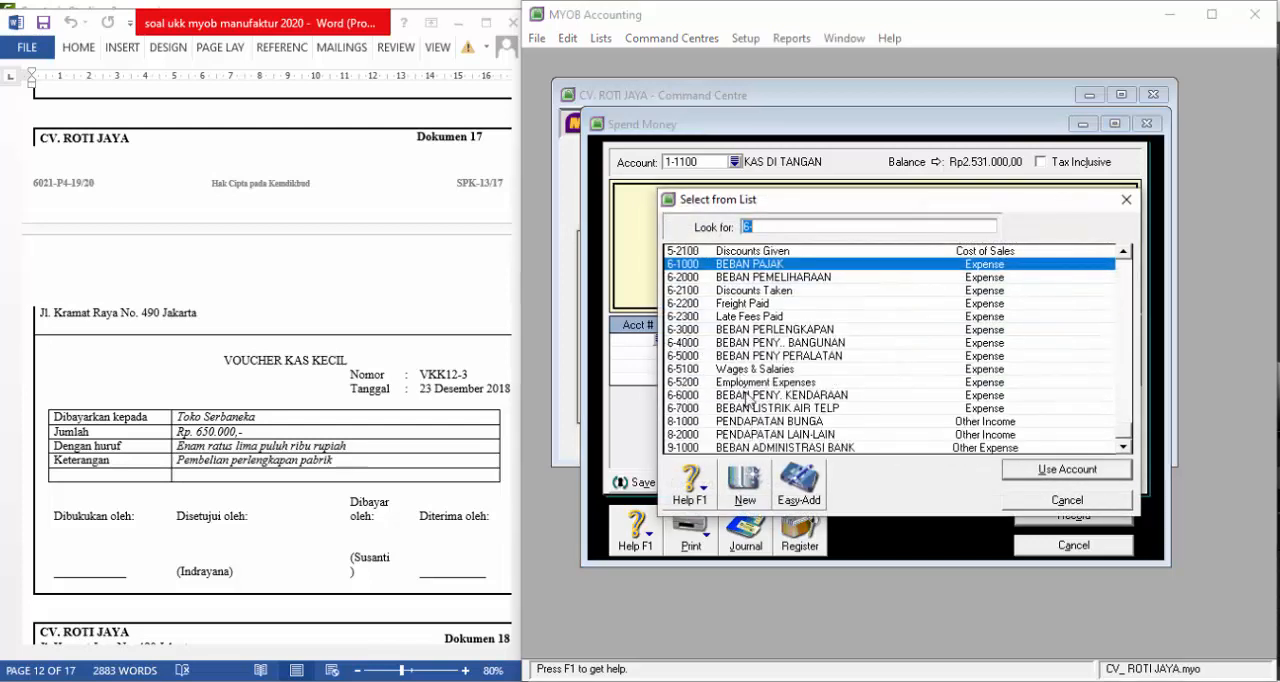
type("6-3000")
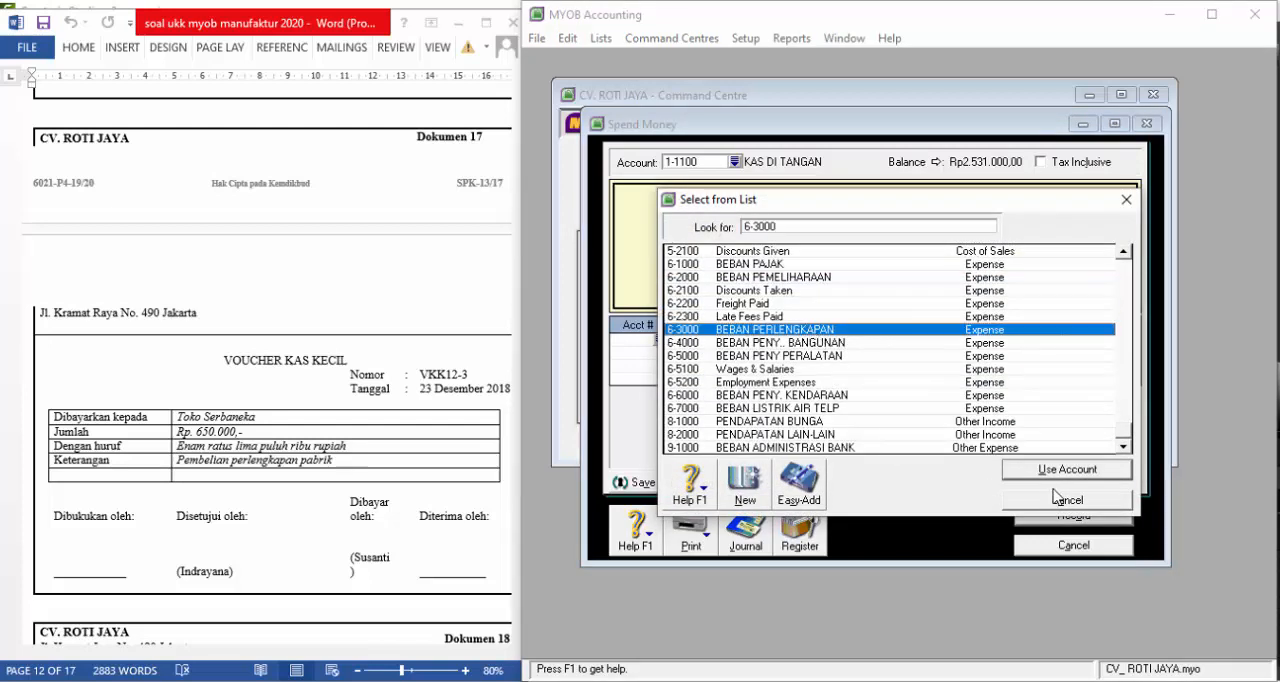
scroll(845, 395, "up", 10)
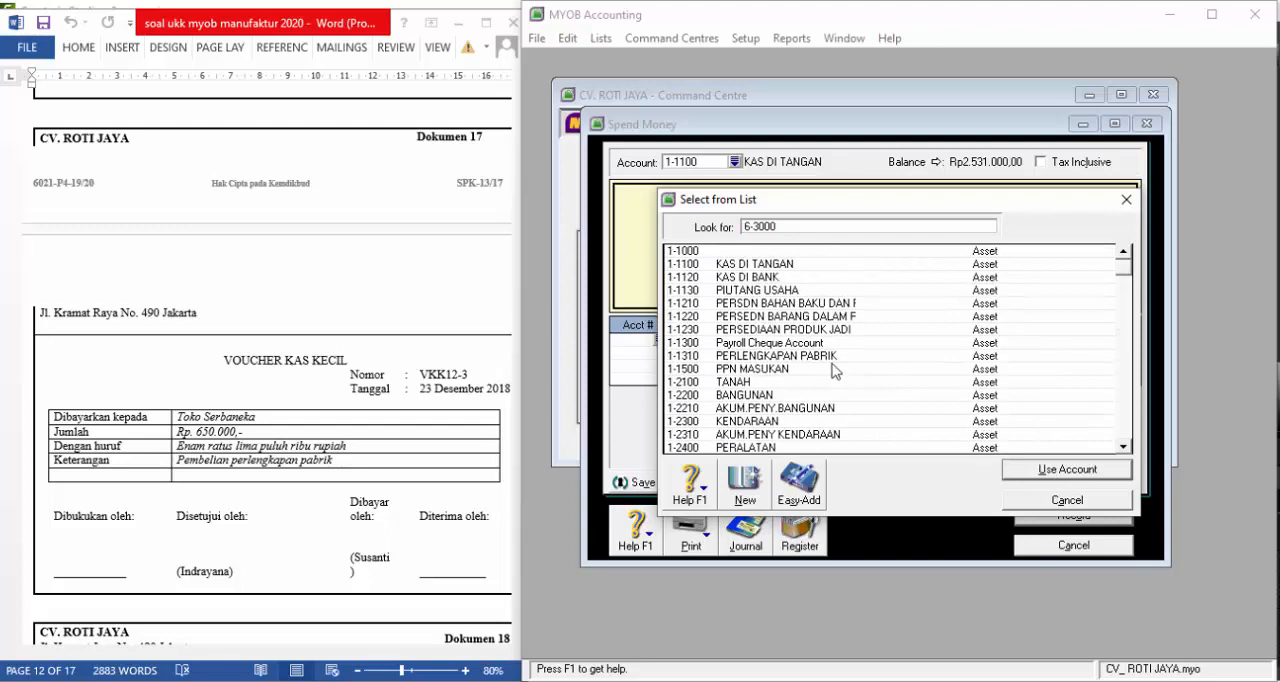
left_click(815, 357)
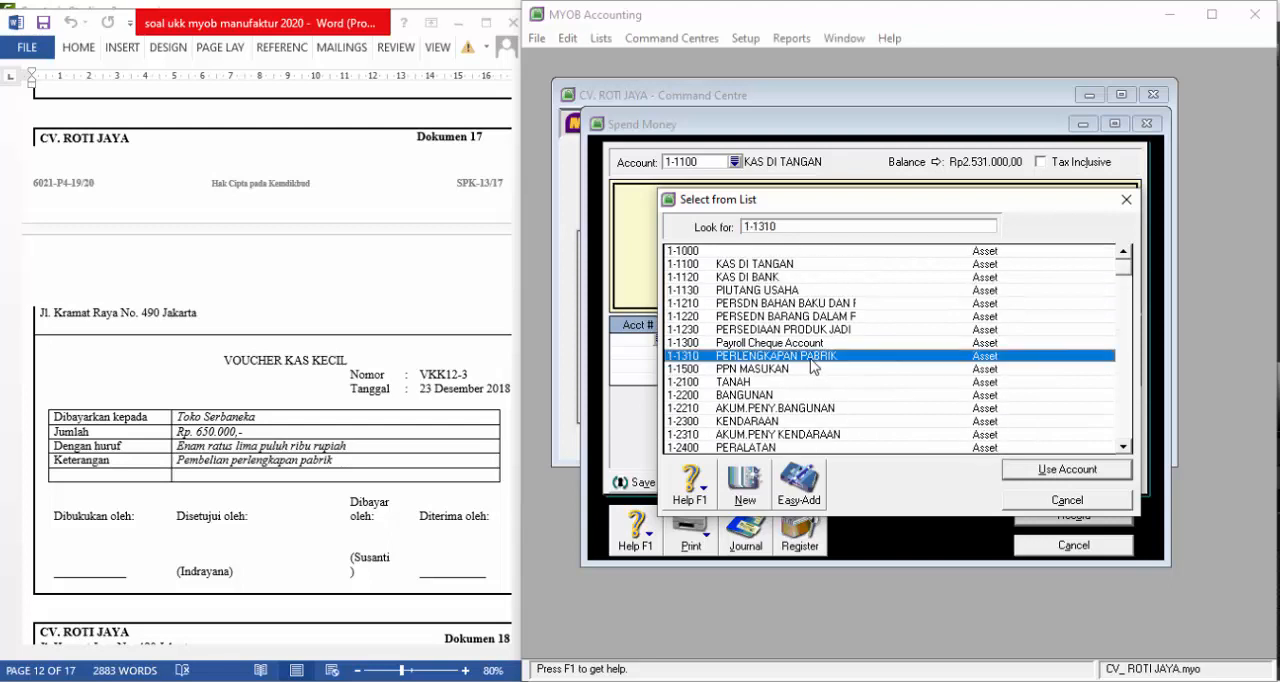
left_click(1035, 468)
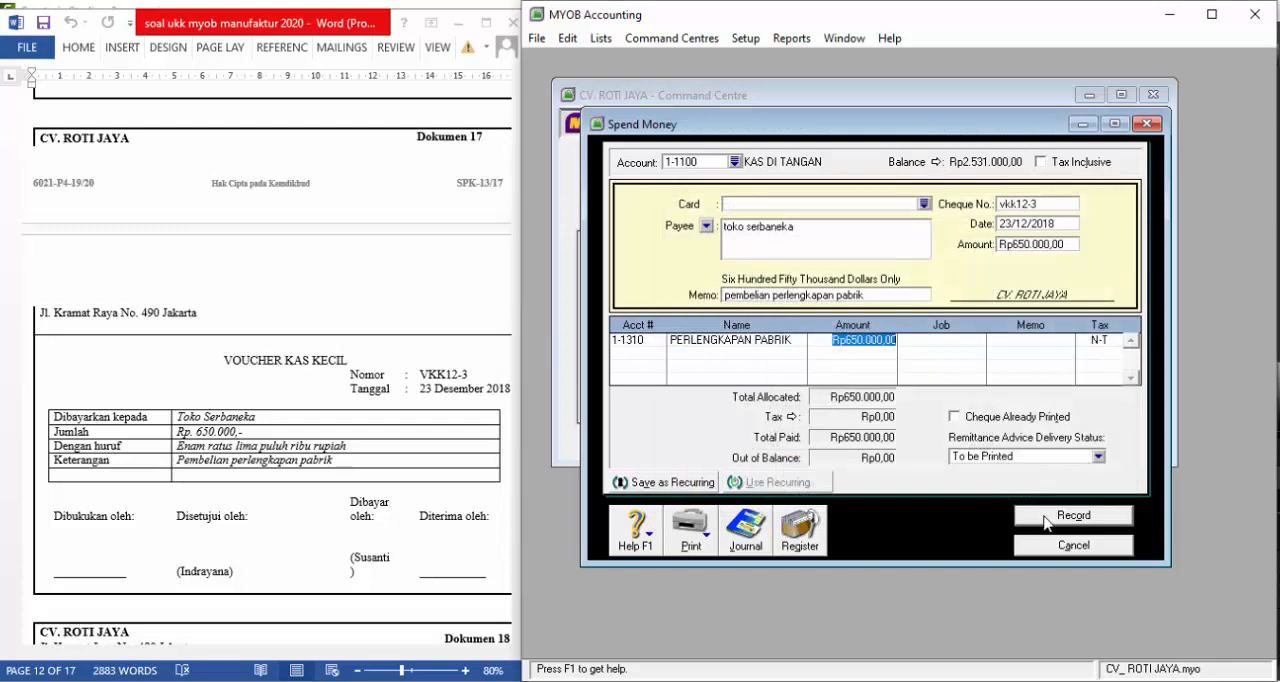
Record payment vkk12-3, close the Spend Money window and go to Dokumen 18 in the exam document in Word
left_click(1045, 520)
left_click(1045, 545)
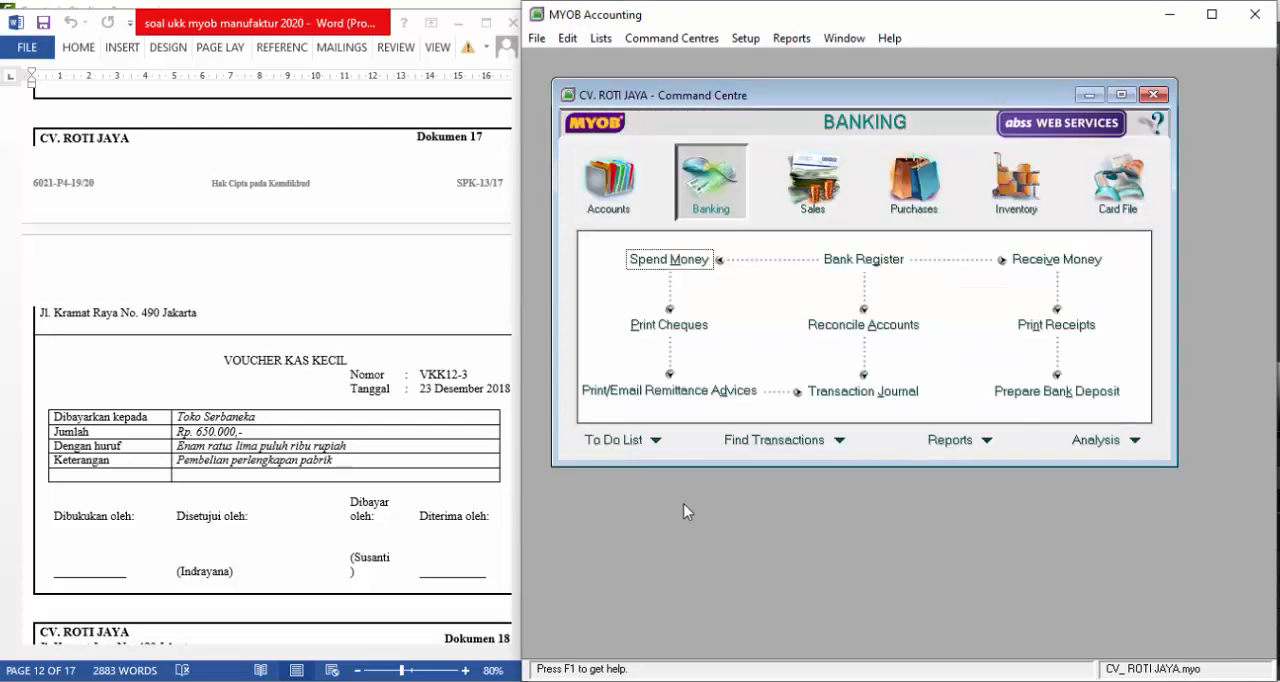
left_click(414, 383)
scroll(414, 383, "down", 8)
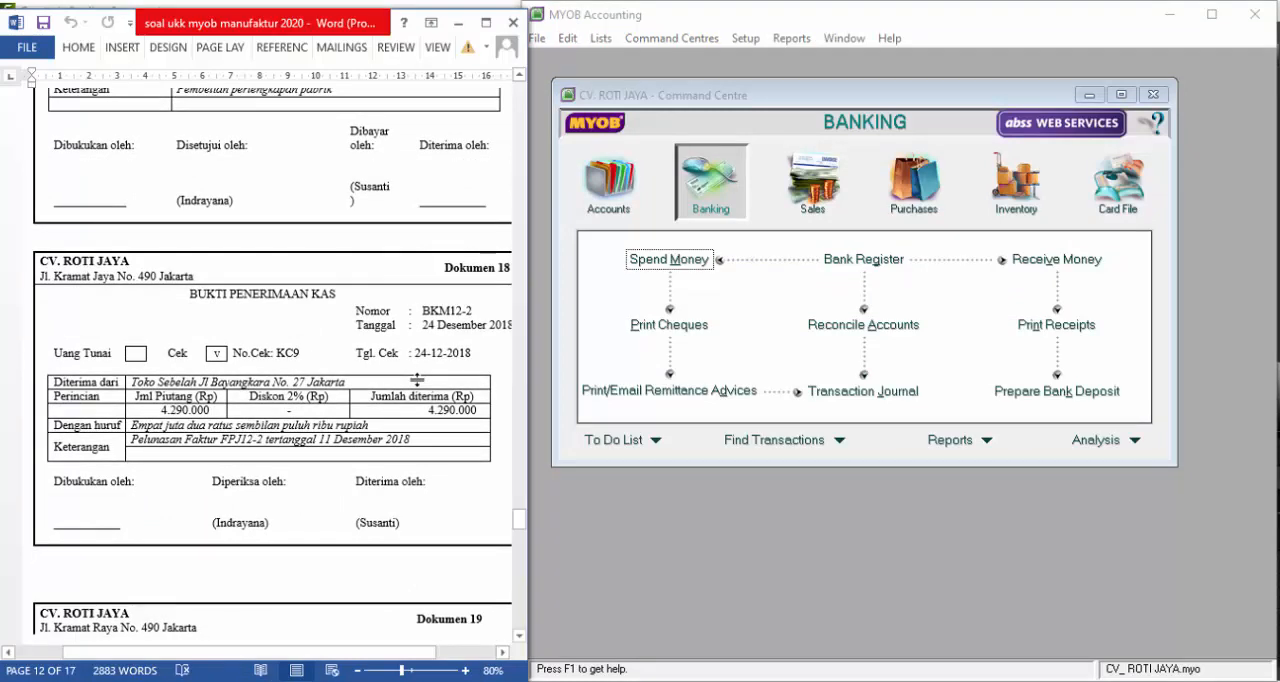
Switch to MYOB Accounting and start a Receive Payments entry deposited to account 1-1120, KAS DI BANK
left_click(720, 378)
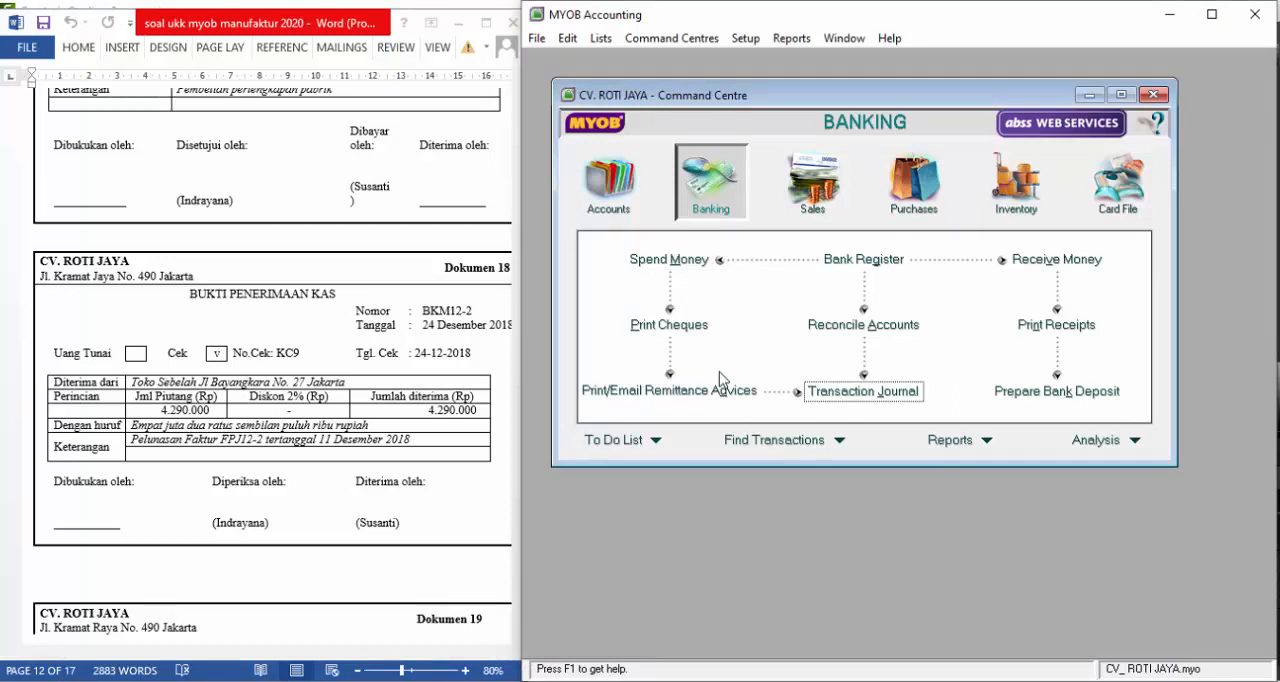
left_click(812, 185)
left_click(1062, 297)
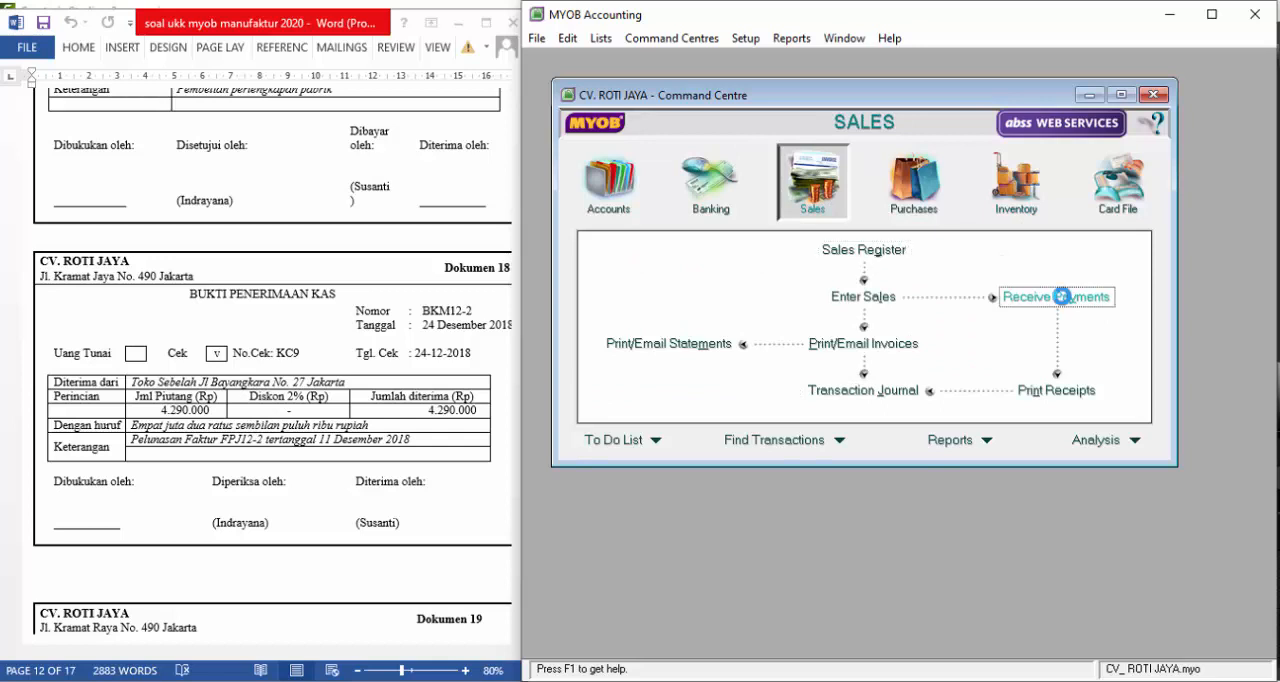
left_click(793, 165)
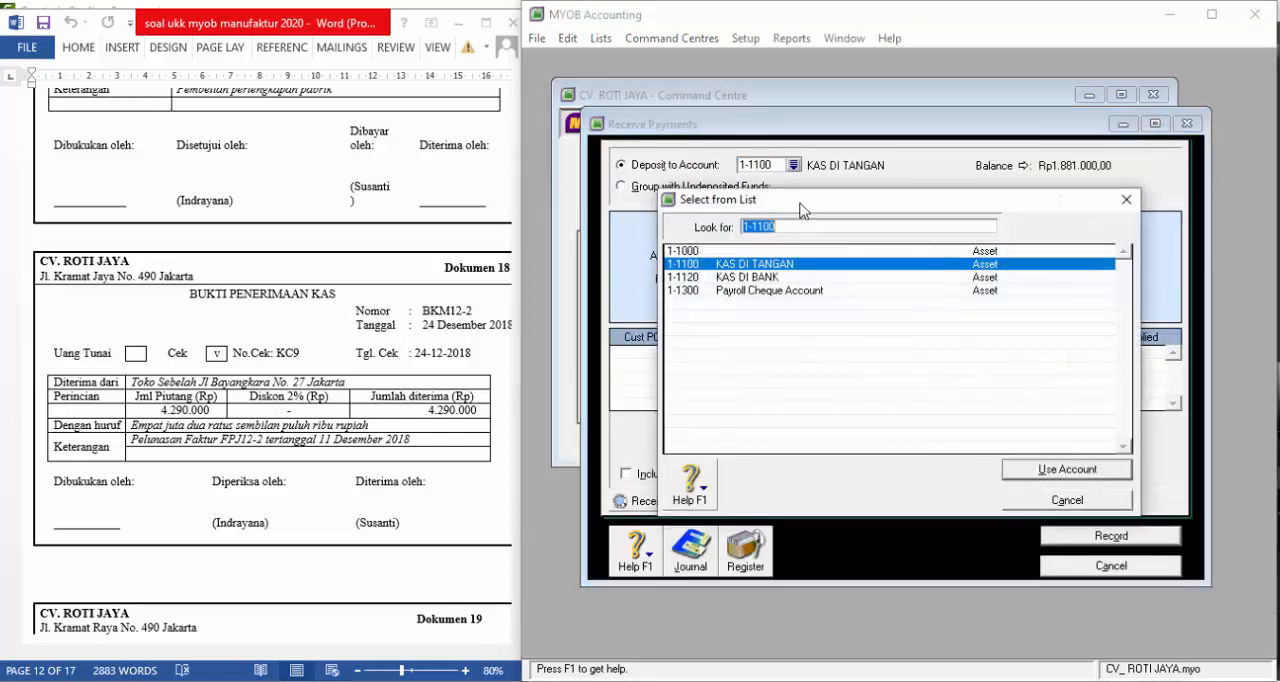
left_click(779, 278)
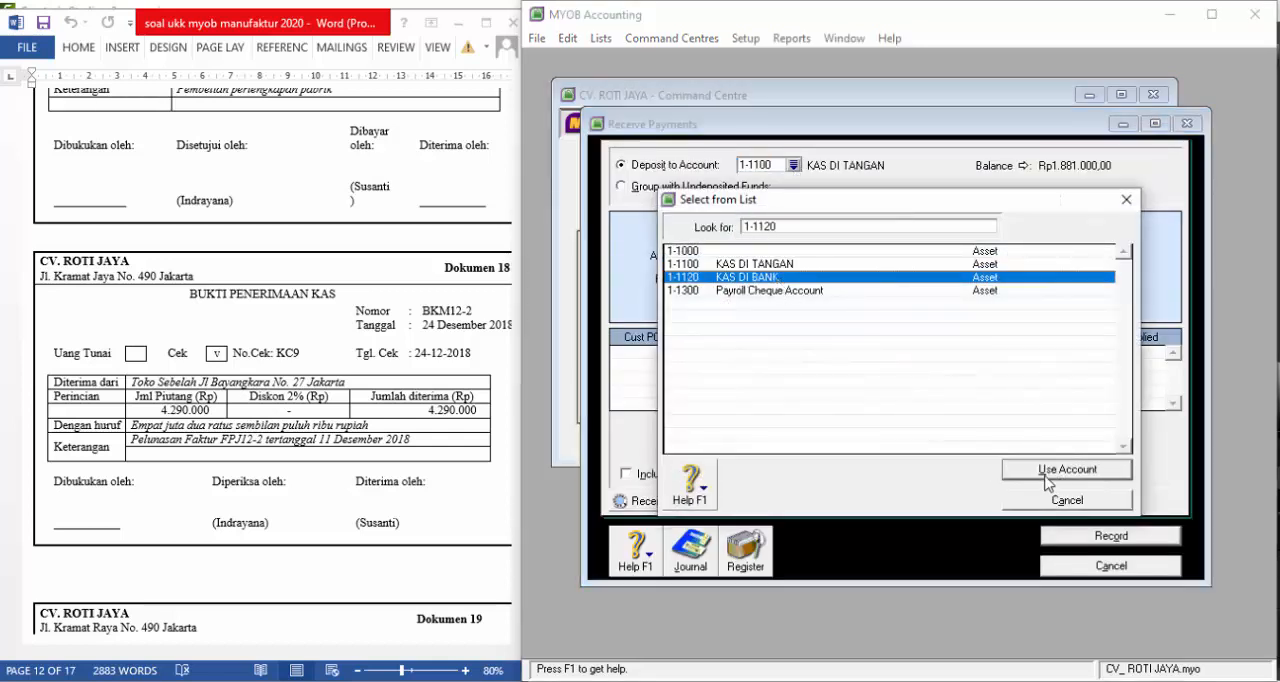
left_click(1066, 469)
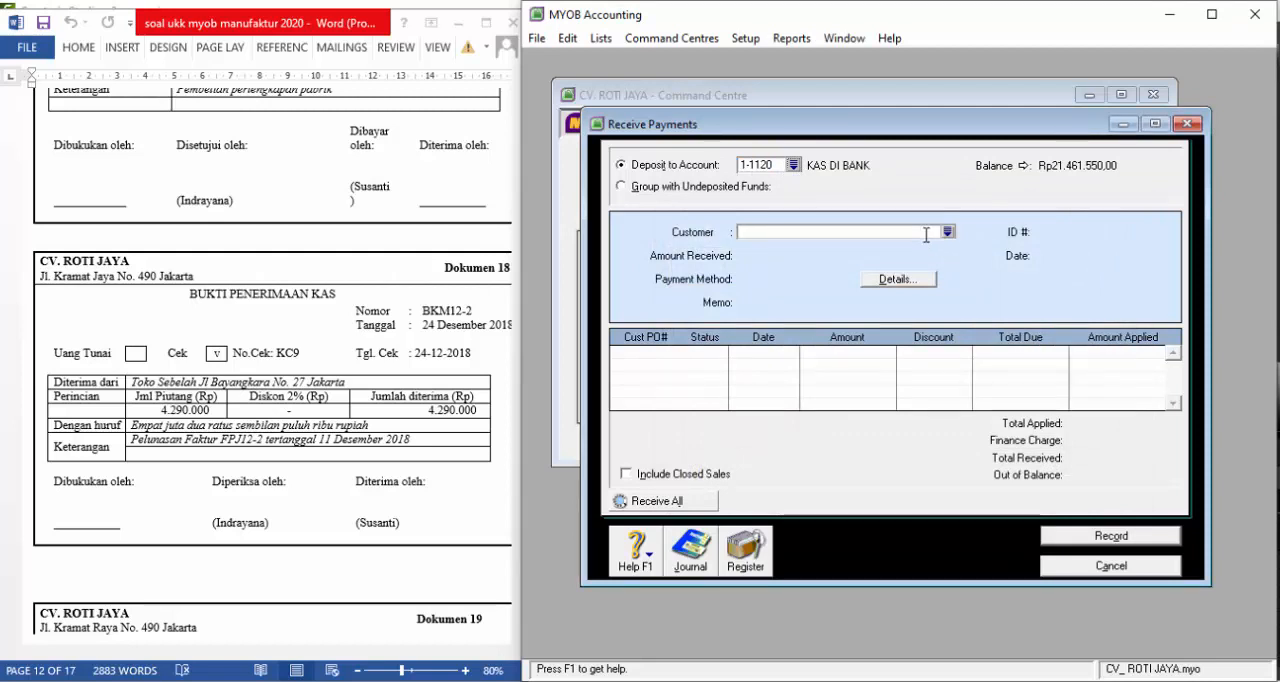
Choose TOKO SEBELAH as the customer, with Rp4.290.000 as the amount received and Cheque as the payment method
type("TOKO SEBELAH")
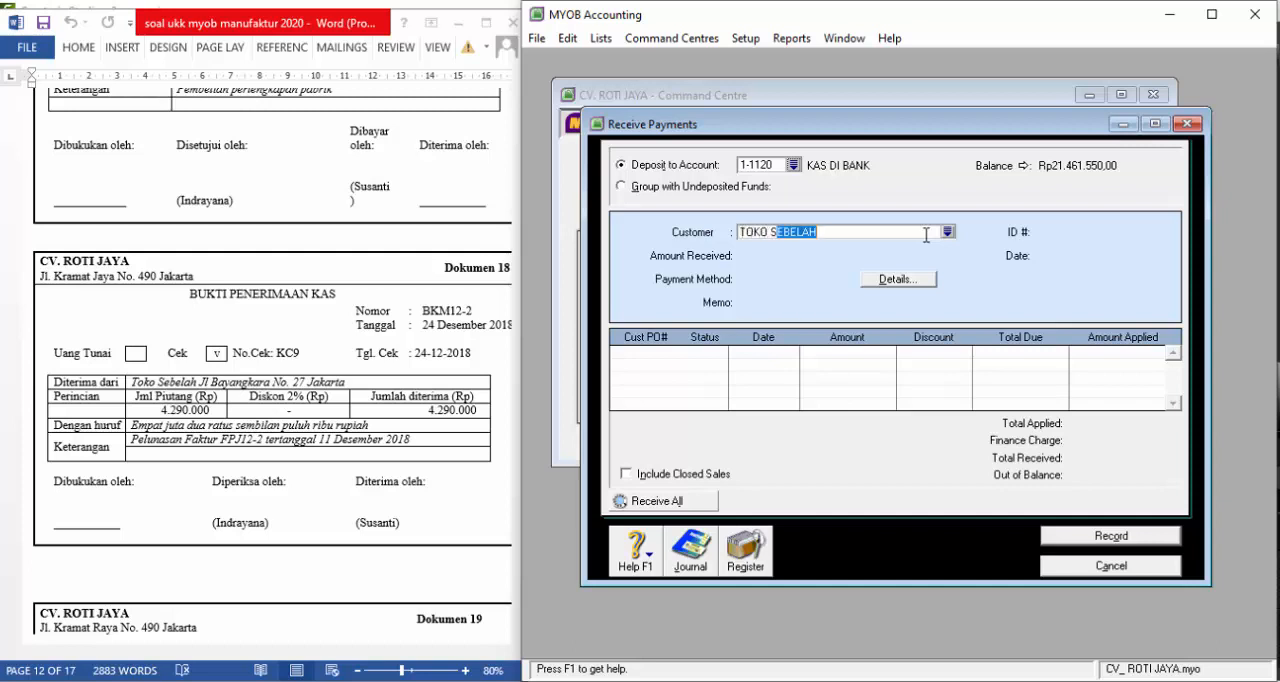
key("Tab")
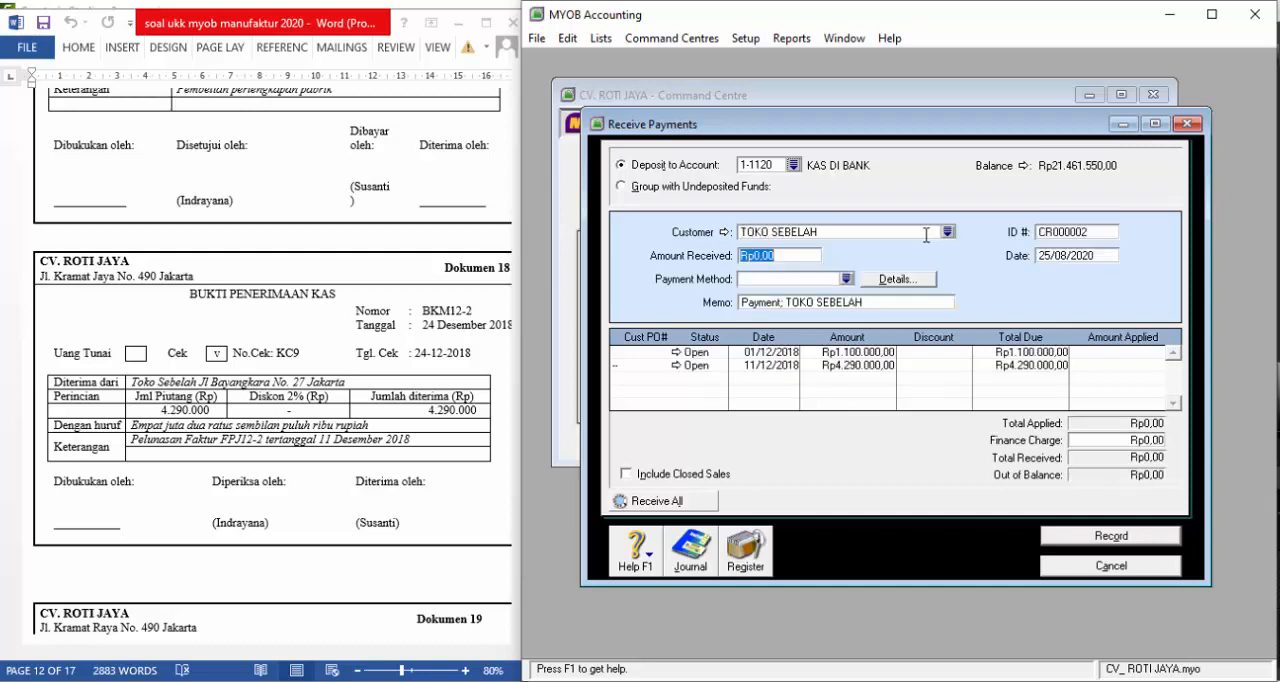
type("4.")
type("290.000")
key("Tab")
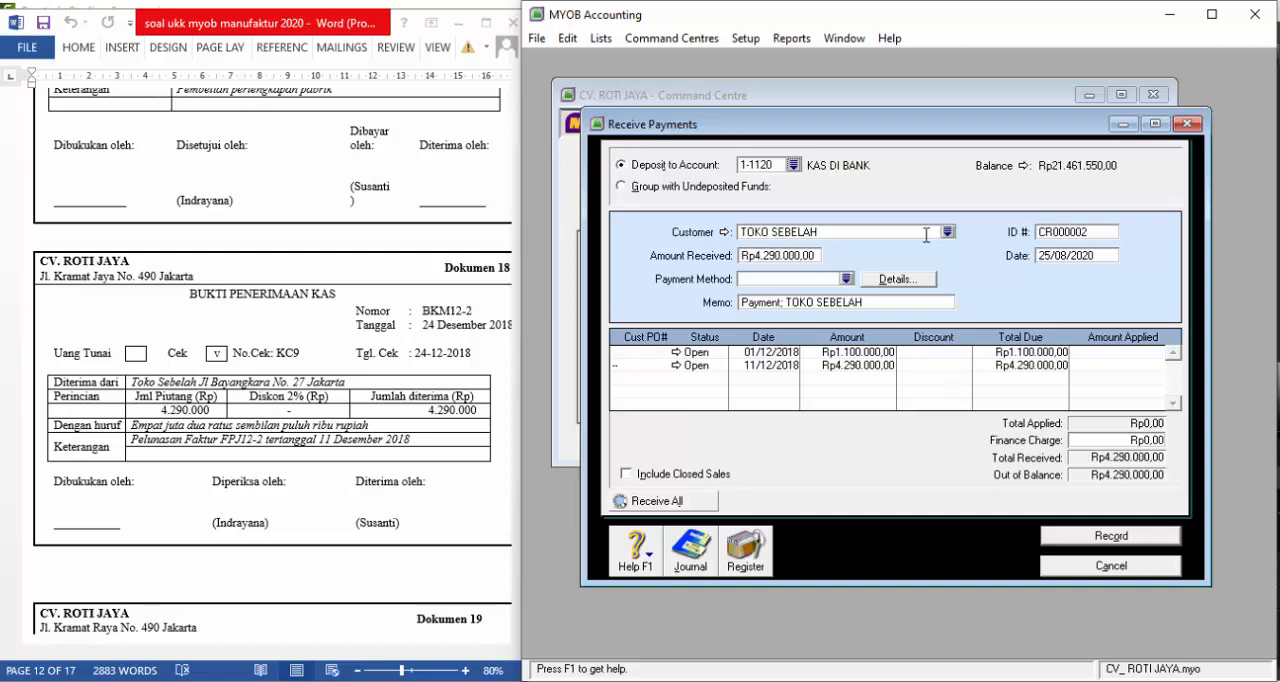
type("c")
key("Tab")
key("Tab")
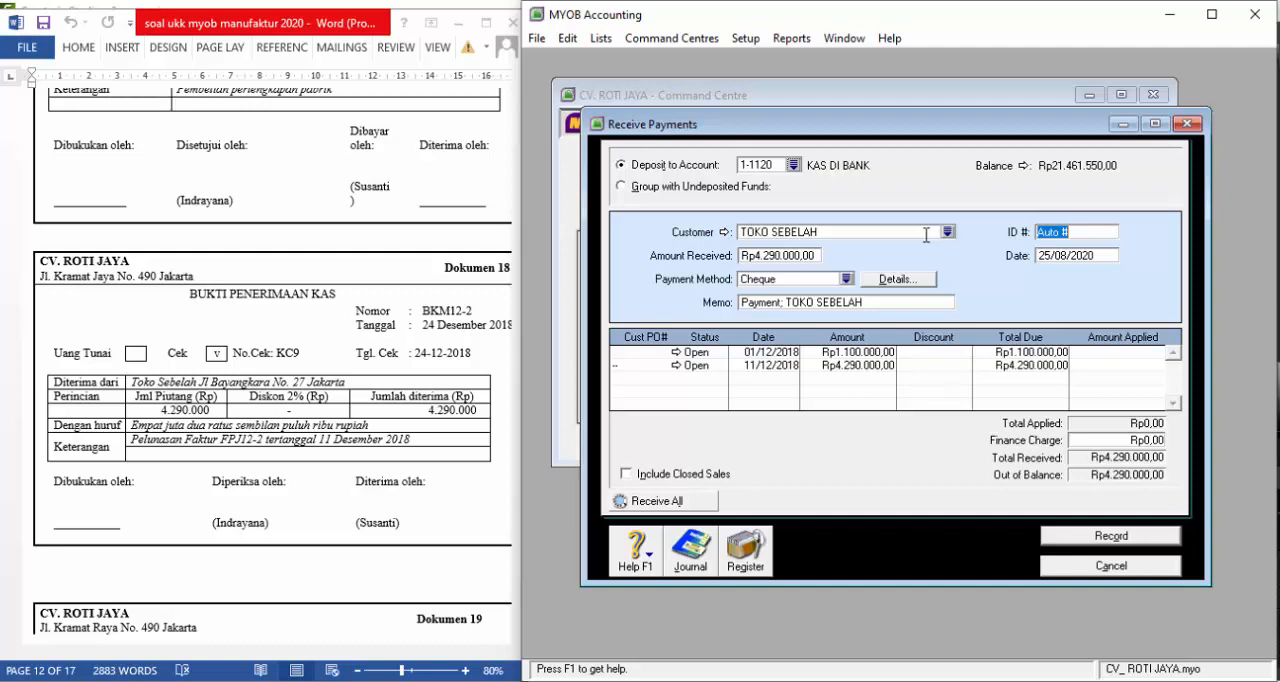
Set the receipt's ID number to bkm12-2 and its date to 24/12/2018
type("bkm12-2")
key("Tab")
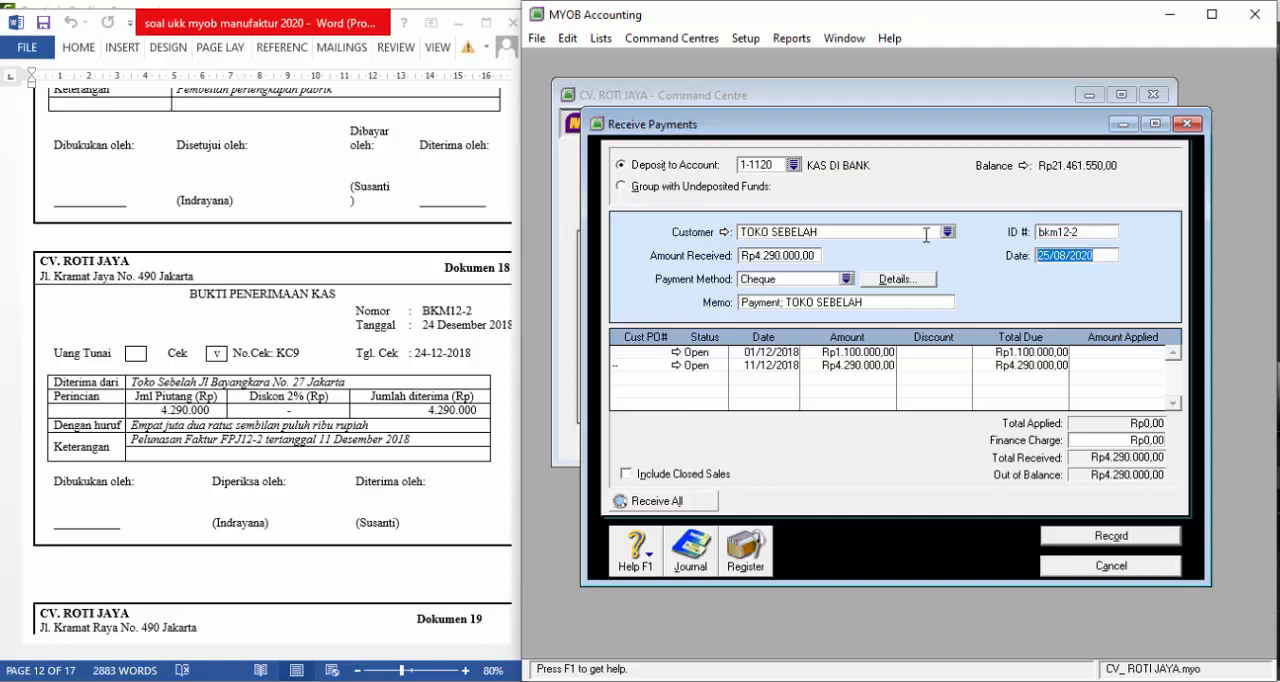
type("24/12/18")
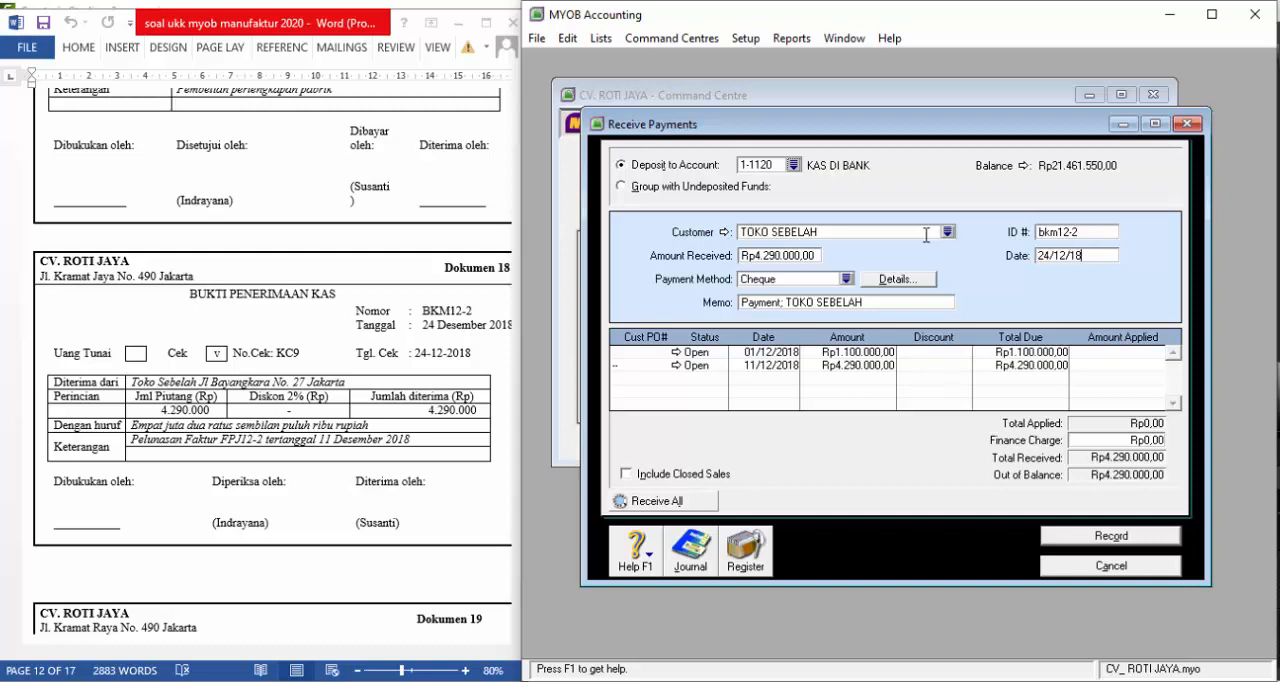
key("Tab")
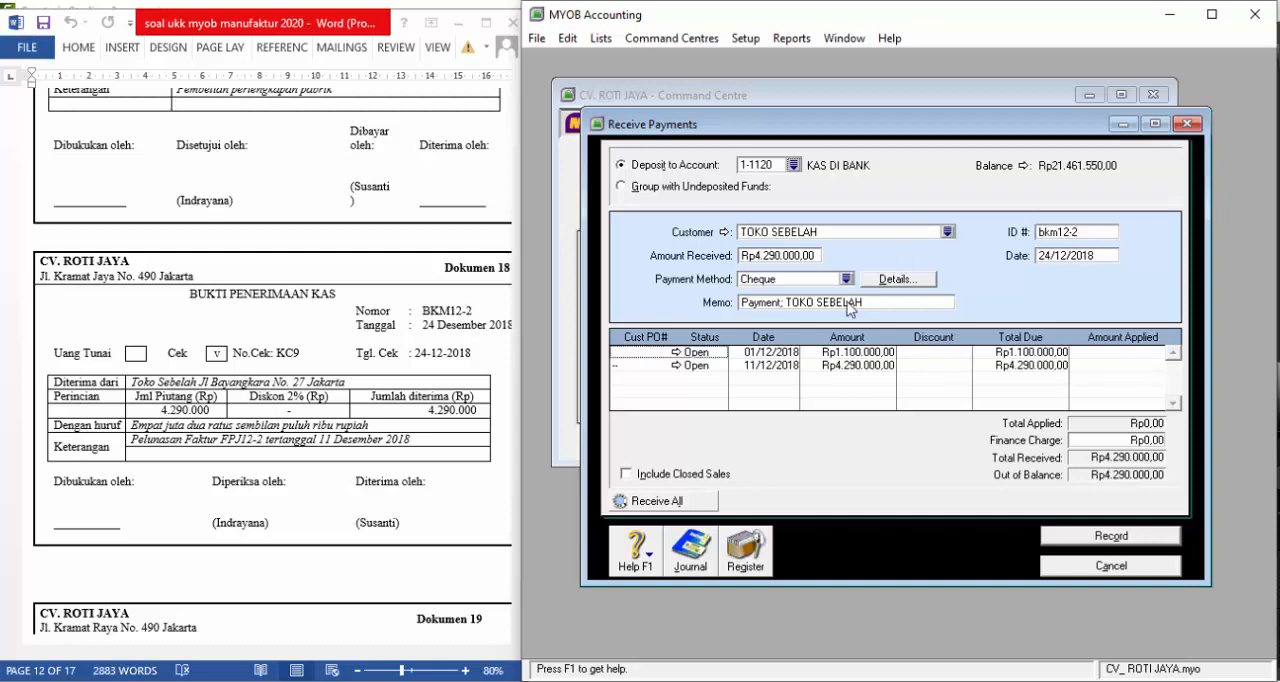
Apply Rp4.290.000 to the 11/12/2018 invoice, record the receipt and close the Receive Payments window
left_click(1122, 365)
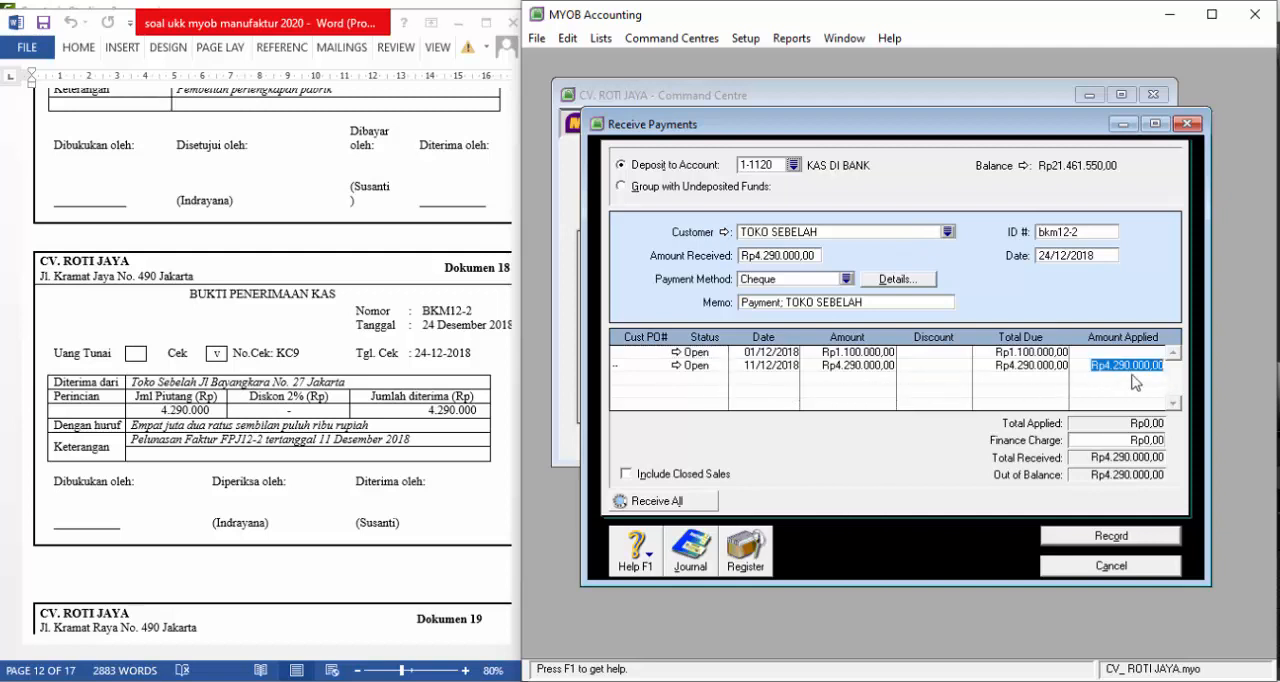
key("Tab")
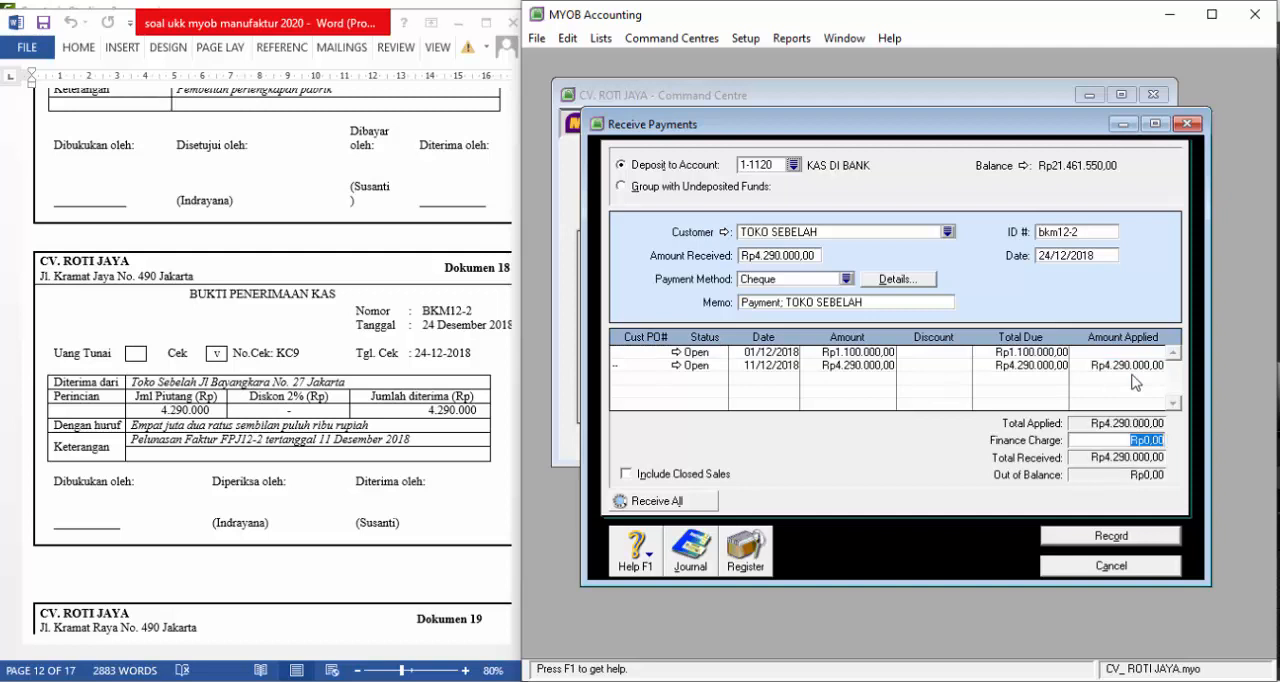
left_click(1112, 539)
left_click(1111, 566)
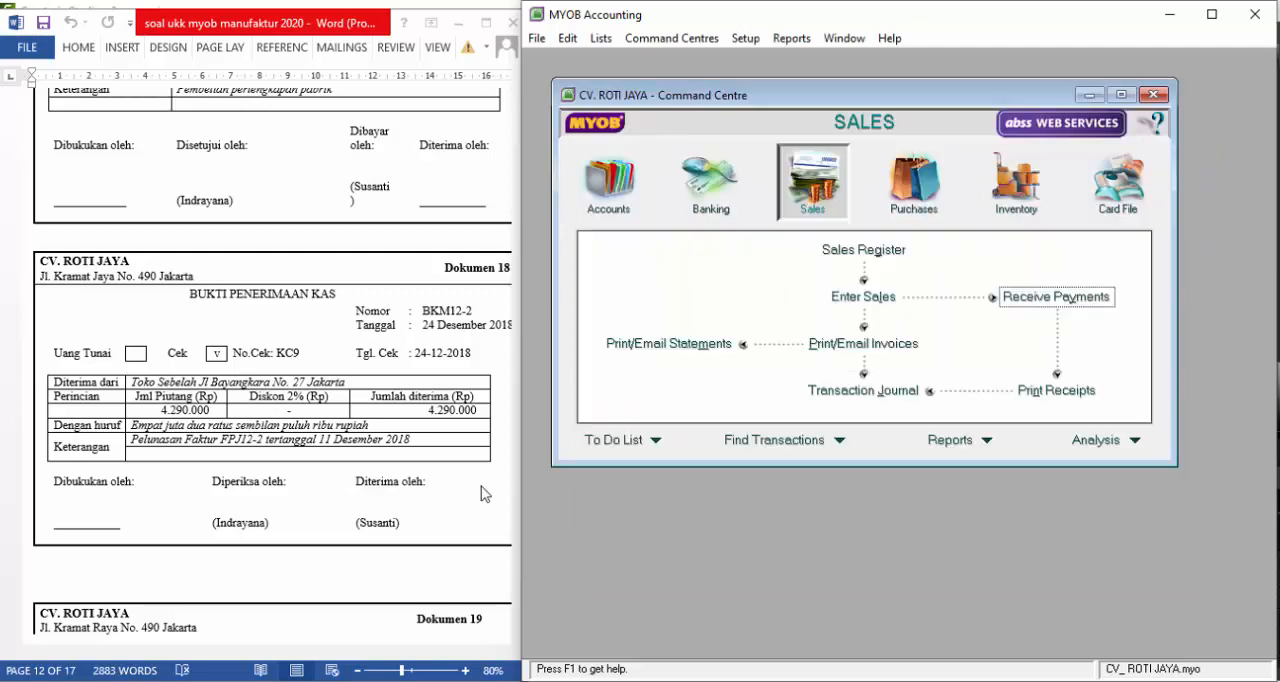
Go to Dokumen 19's petty cash voucher in the exam document in Word
left_click(232, 423)
scroll(232, 423, "down", 2)
scroll(232, 423, "down", 10)
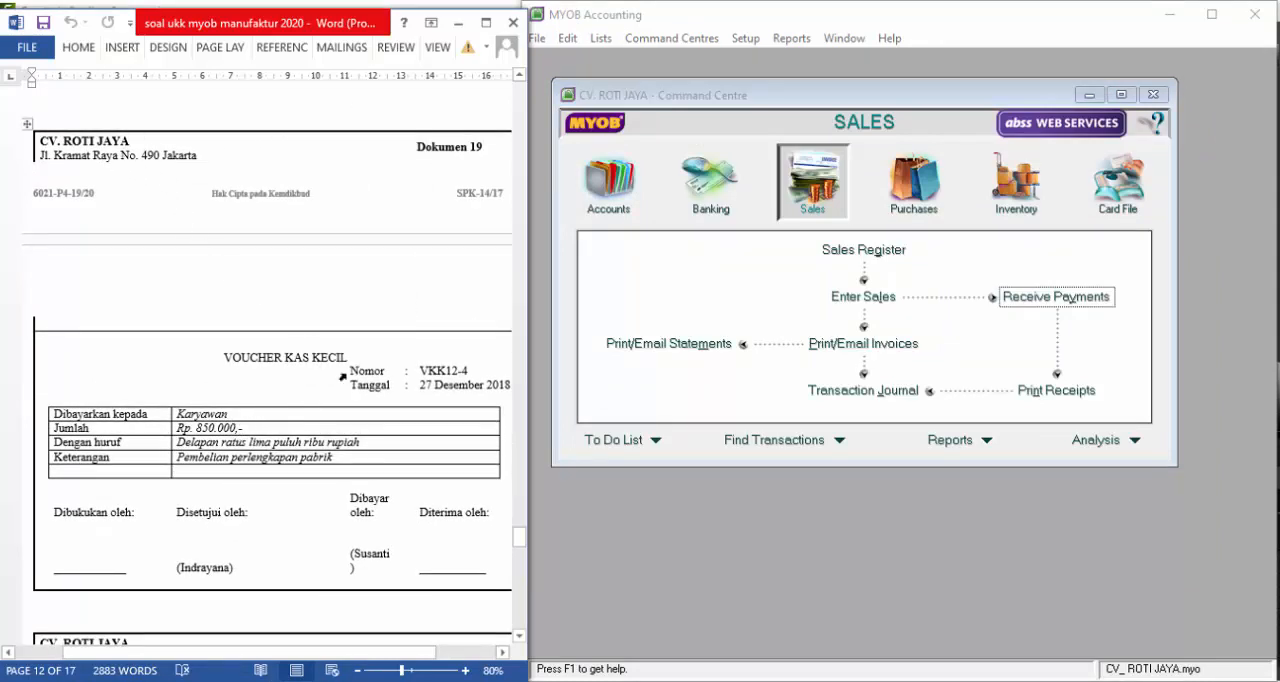
Switch to MYOB and start a Spend Money entry for Dokumen 19, paid from account 1-1100 KAS DI TANGAN
left_click(716, 185)
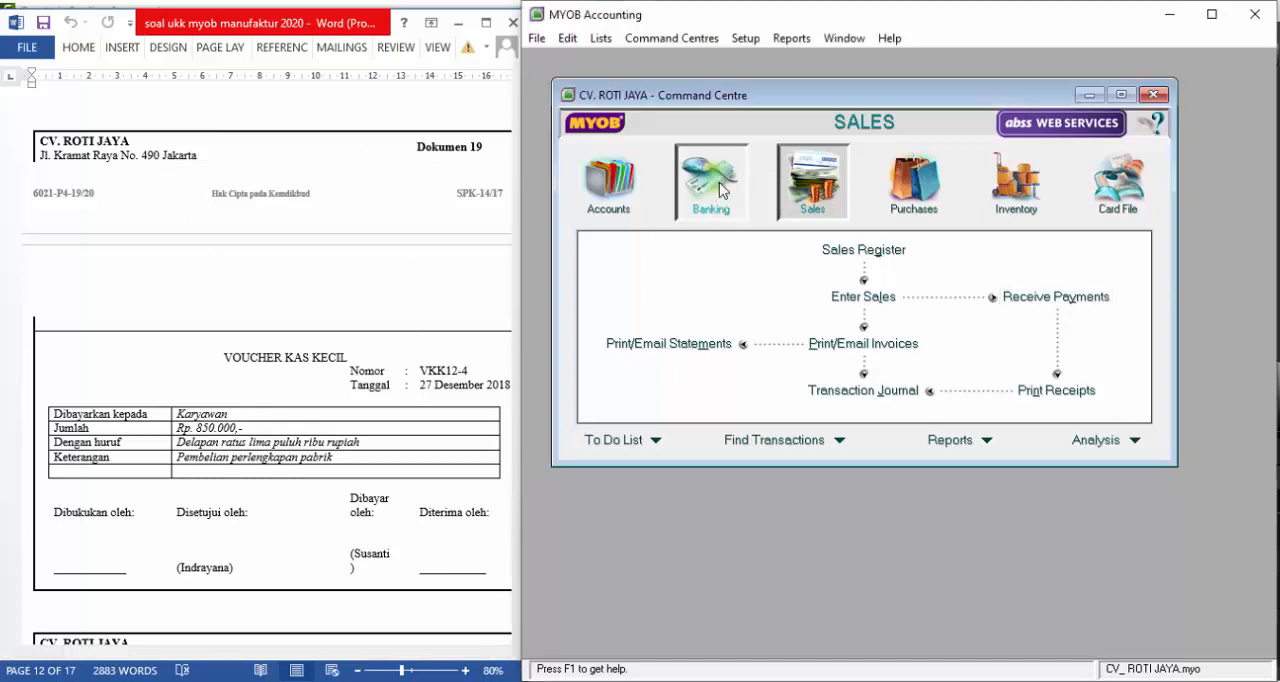
left_click(699, 266)
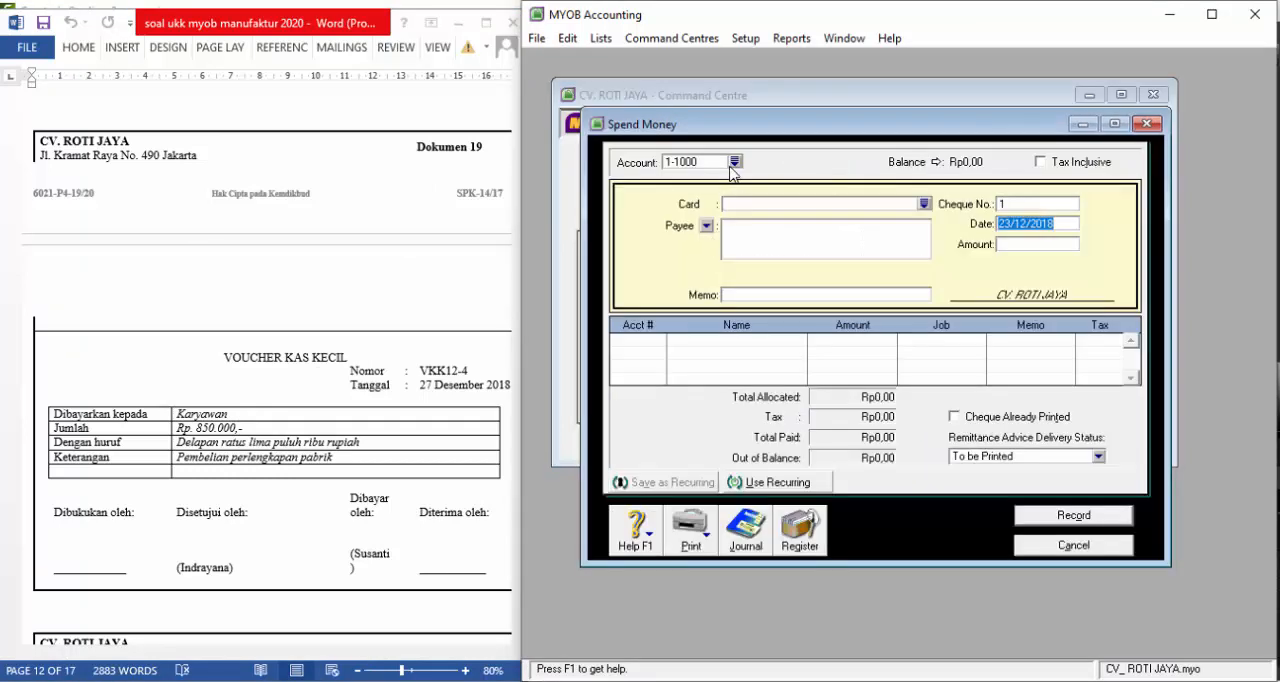
left_click(735, 162)
type("1-1100")
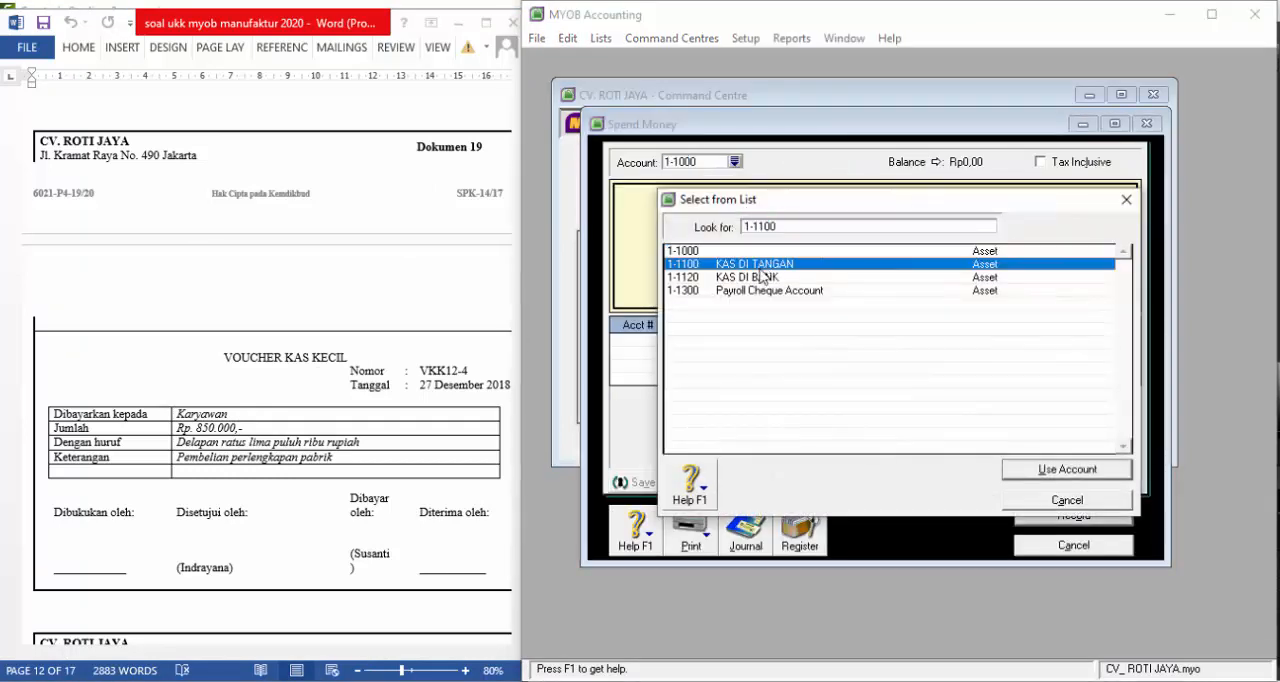
left_click(1053, 470)
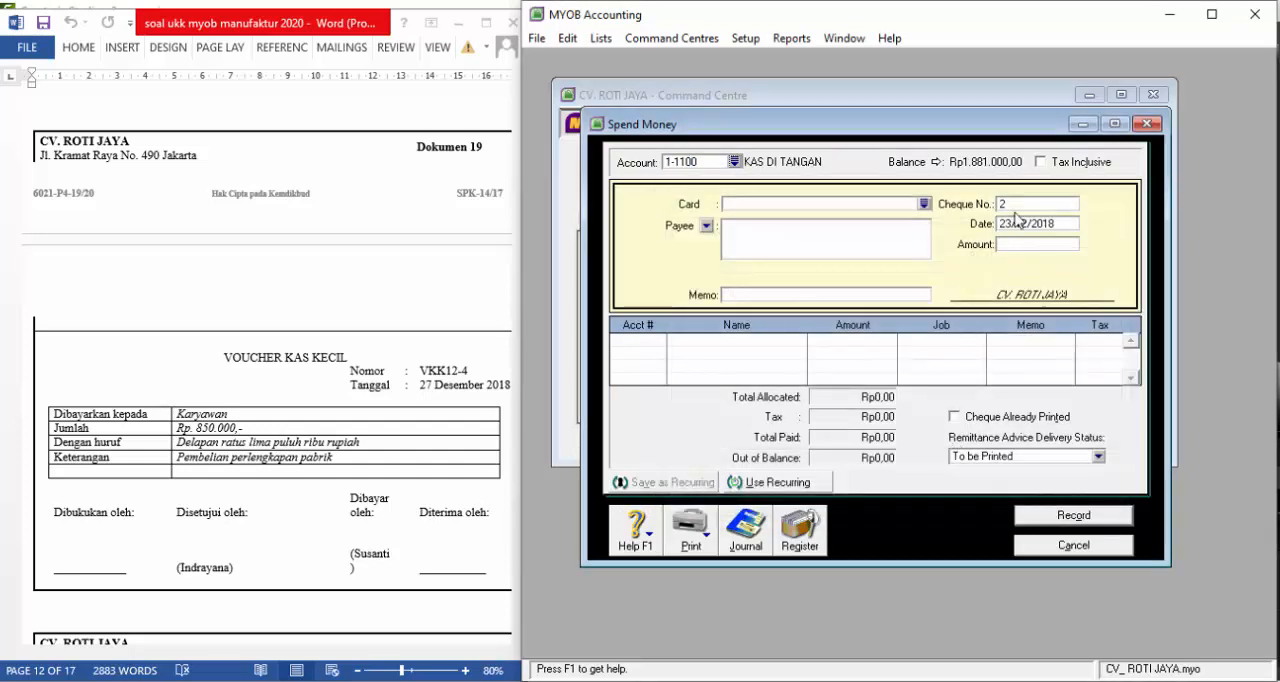
Set the payment's cheque number to vkk12-4 and its date to 27/12/2018
left_click(1025, 202)
type("vkk12-4")
key("Tab")
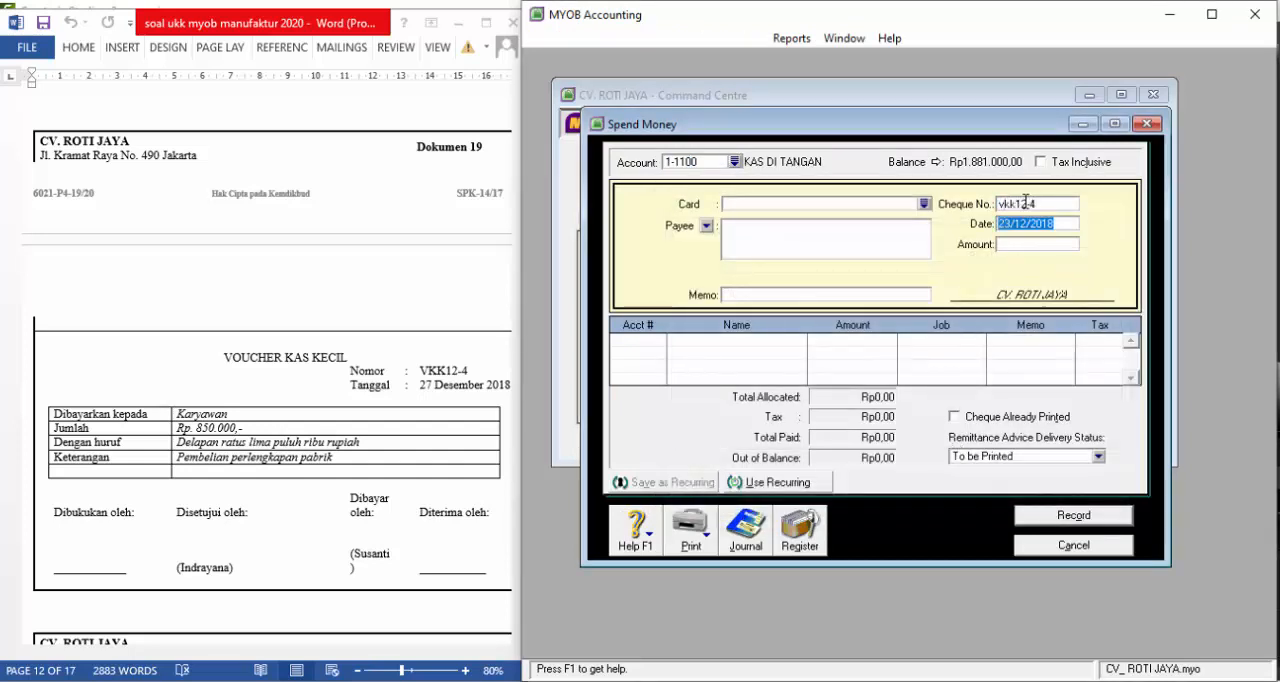
type("27")
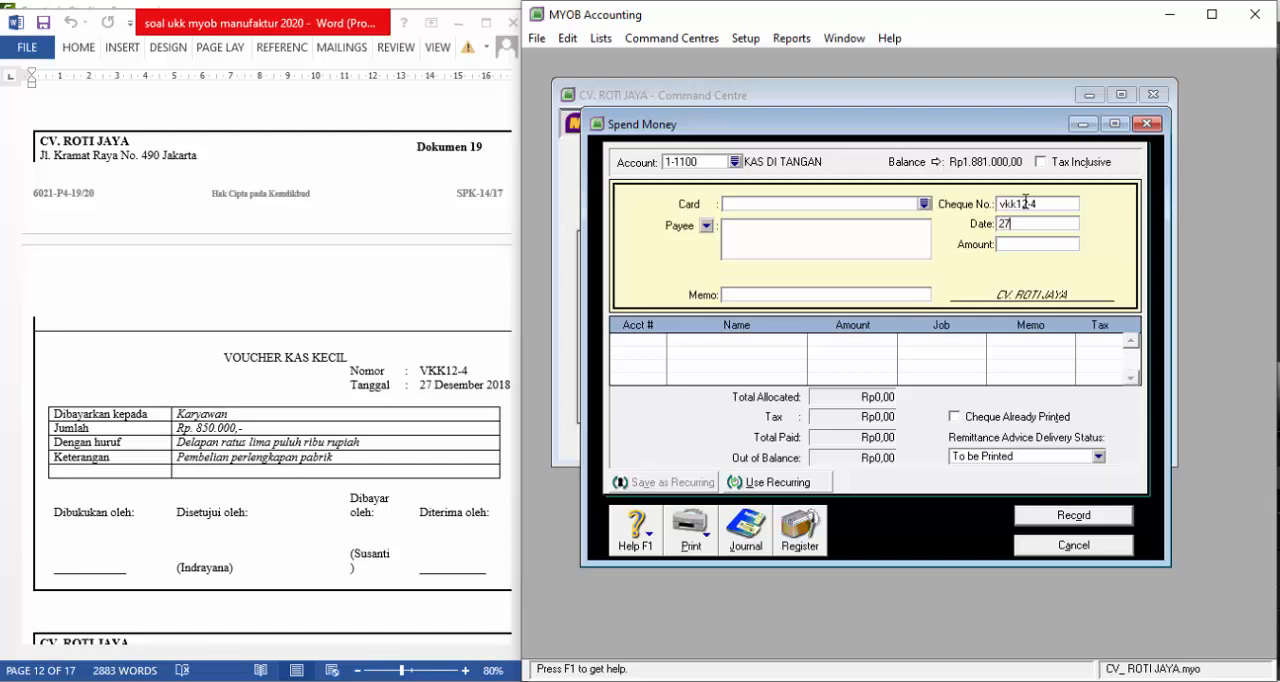
type("/12/2018")
key("Tab")
Enter Rp850.000 as the amount, karyawan as the payee and "Pembelian perlengkapan pabrik" as the memo
type("8")
key("Tab")
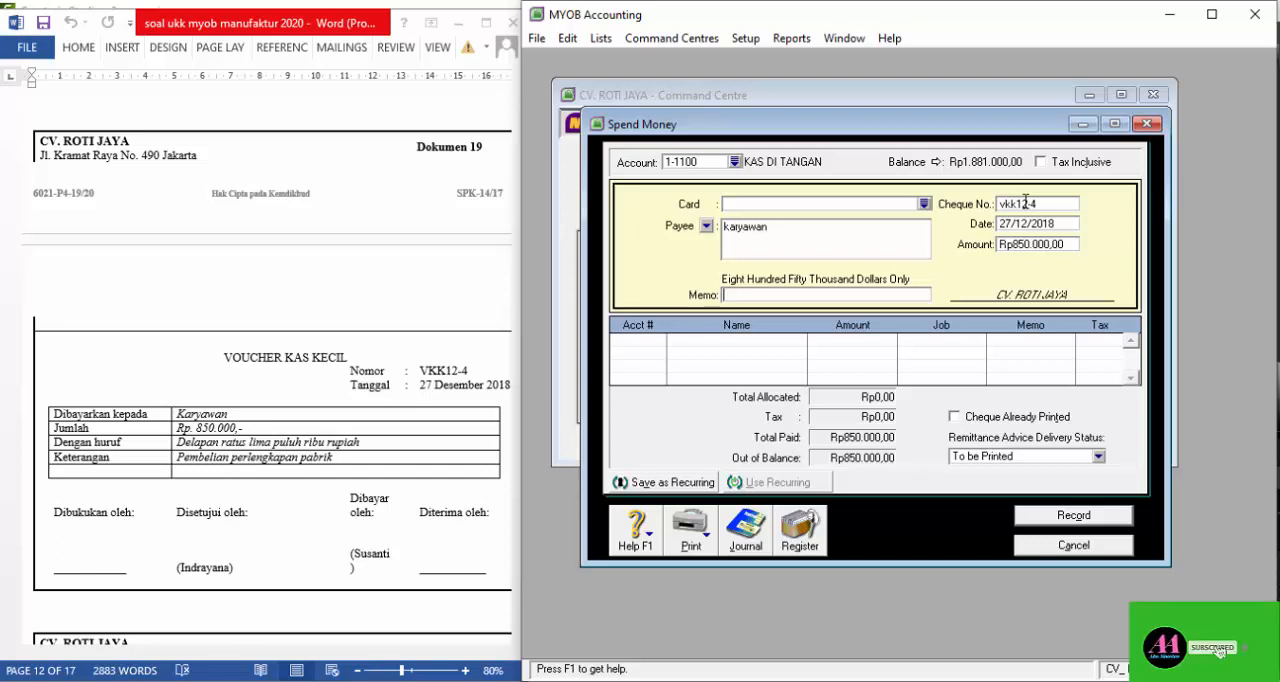
type("Pemblelian perlengka")
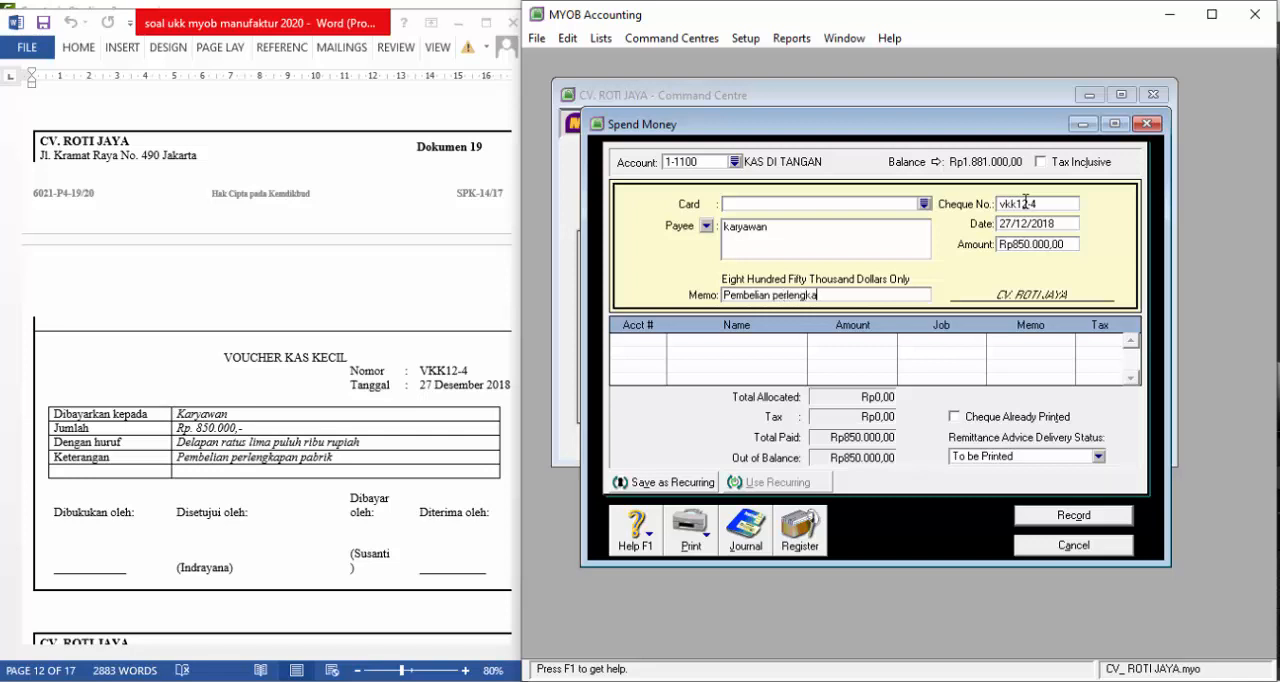
type("pan pabrik")
Allocate the Rp850.000 to account 1-1310 PERLENGKAPAN PABRIK and record the payment
left_click(660, 342)
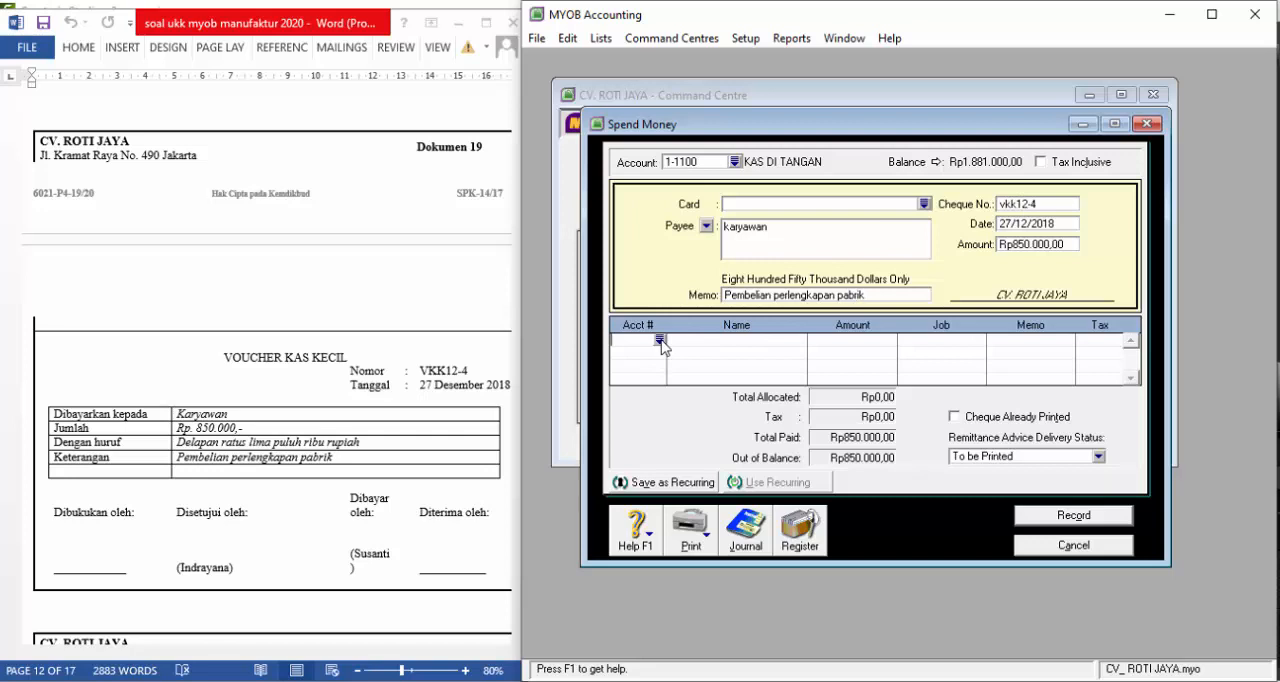
left_click(661, 341)
scroll(797, 322, "up", 10)
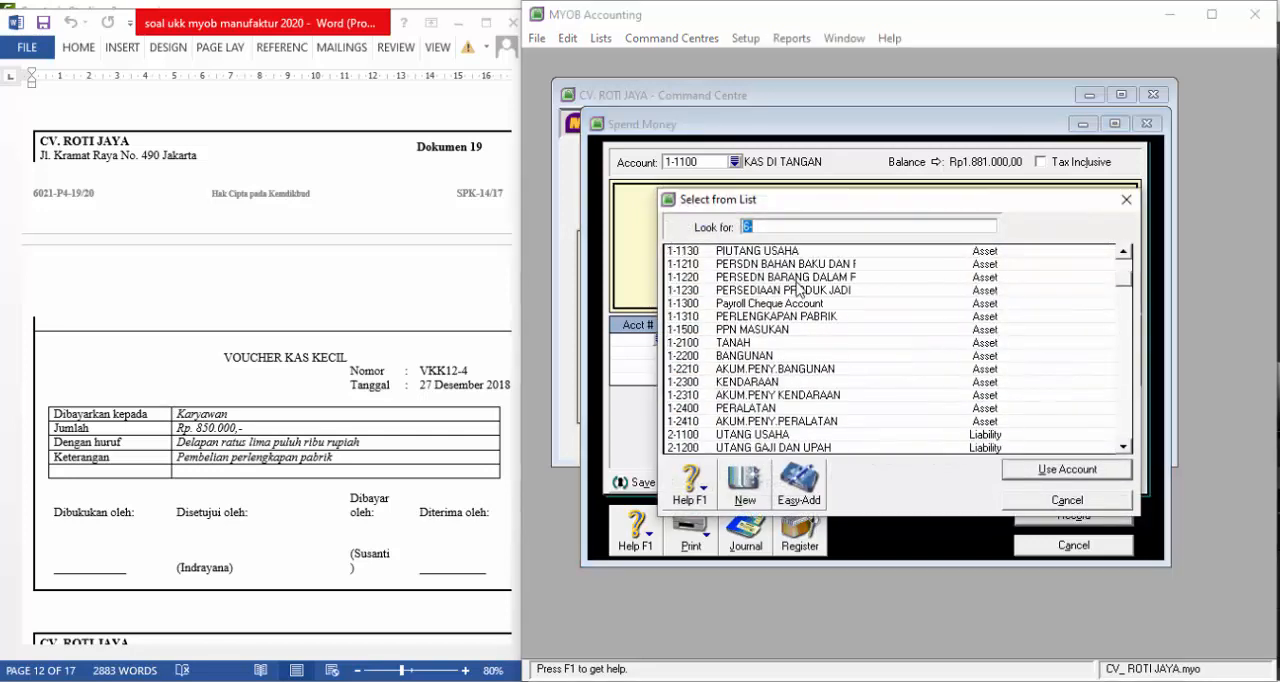
left_click(797, 317)
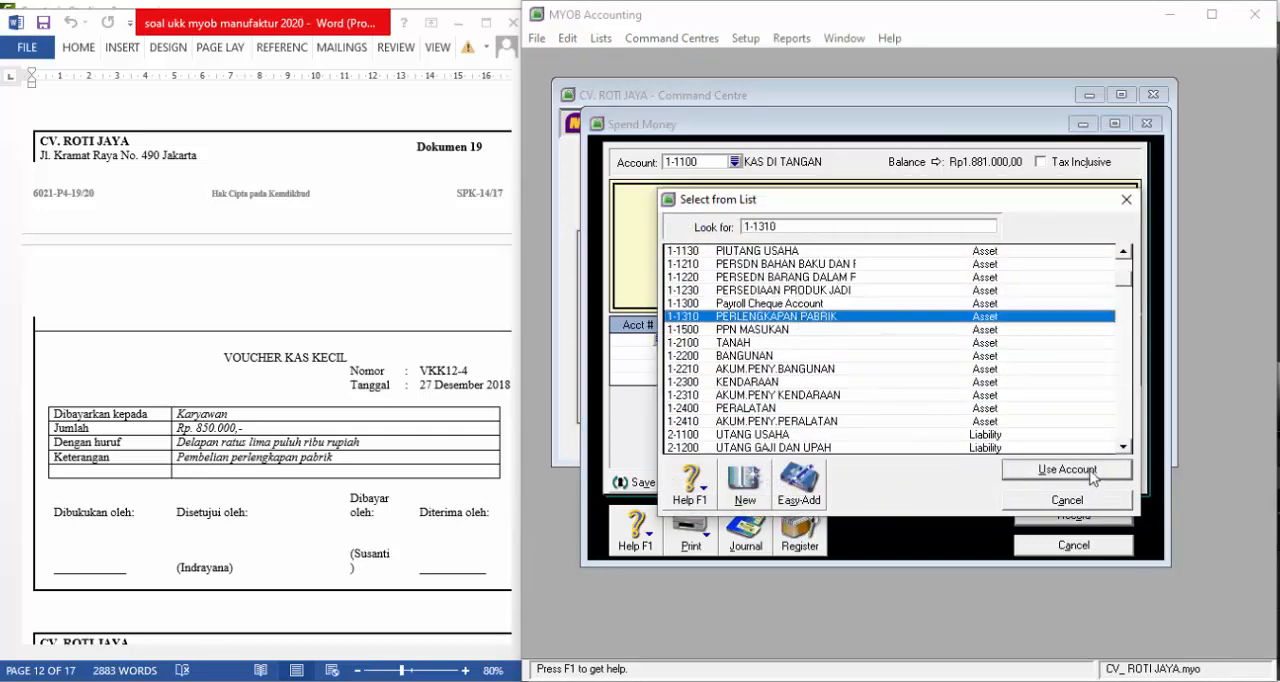
left_click(1088, 474)
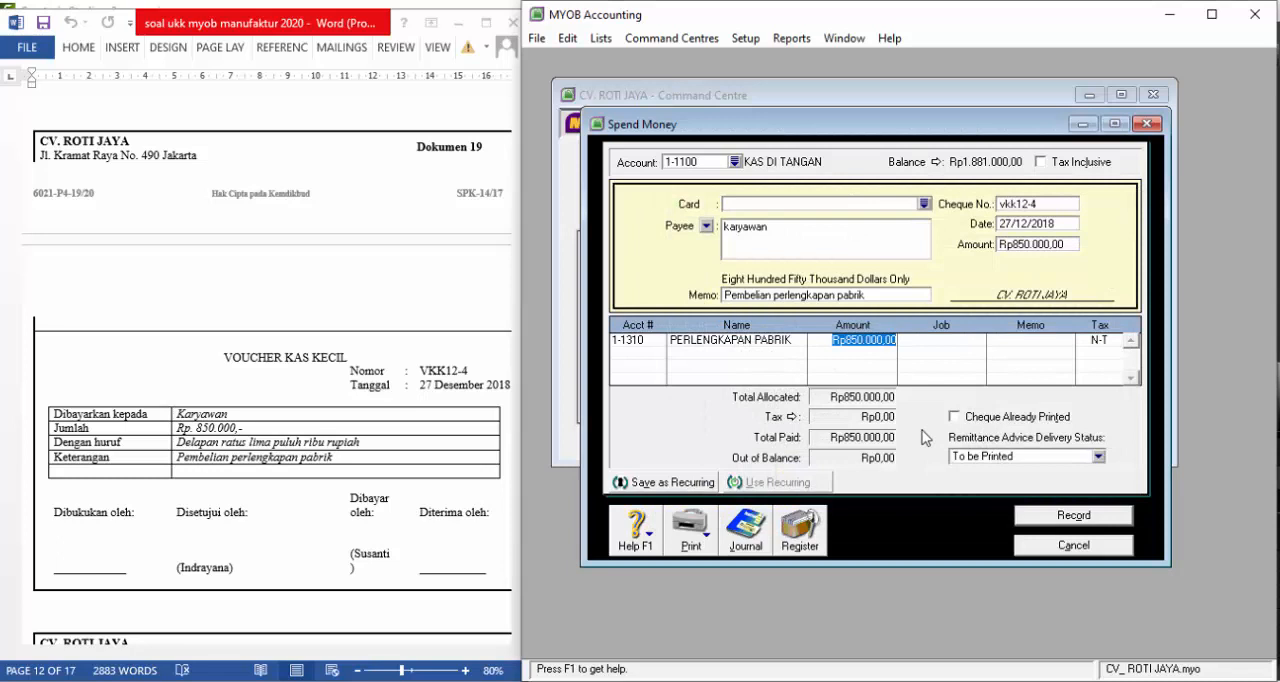
key("Return")
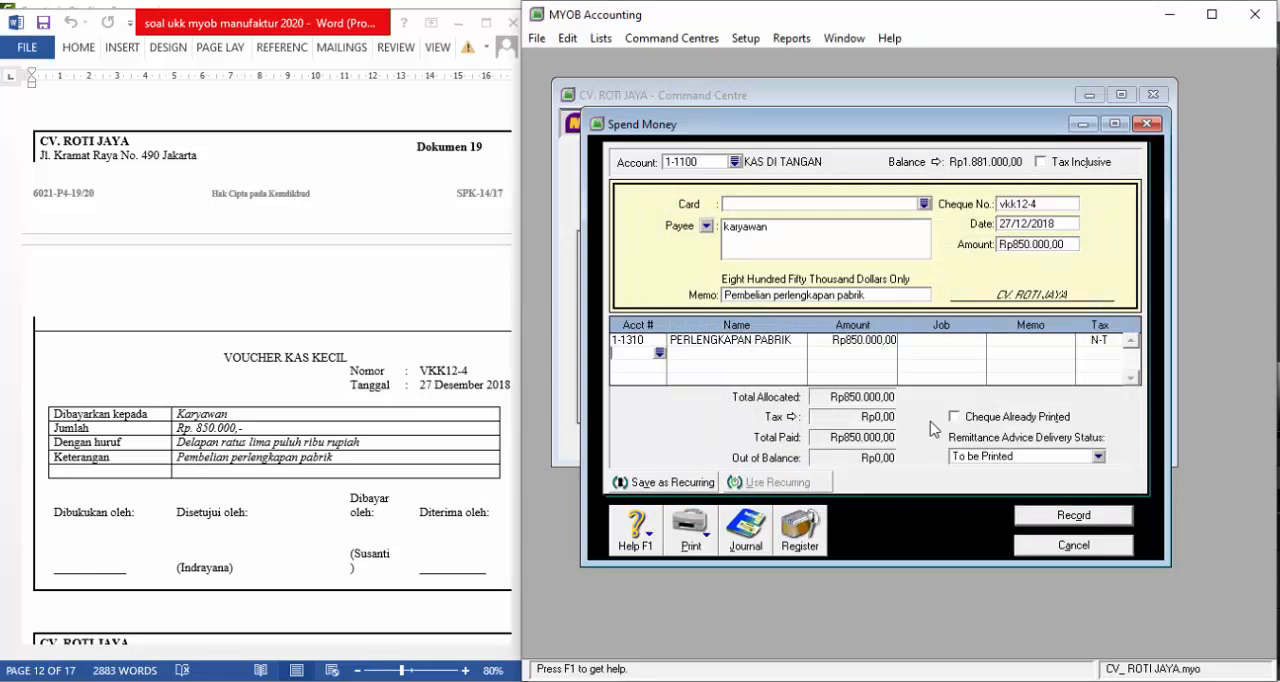
left_click(1055, 516)
Go to Dokumen 20's cash payment voucher in the exam document and close MYOB's Spend Money window
scroll(180, 355, "down", 3)
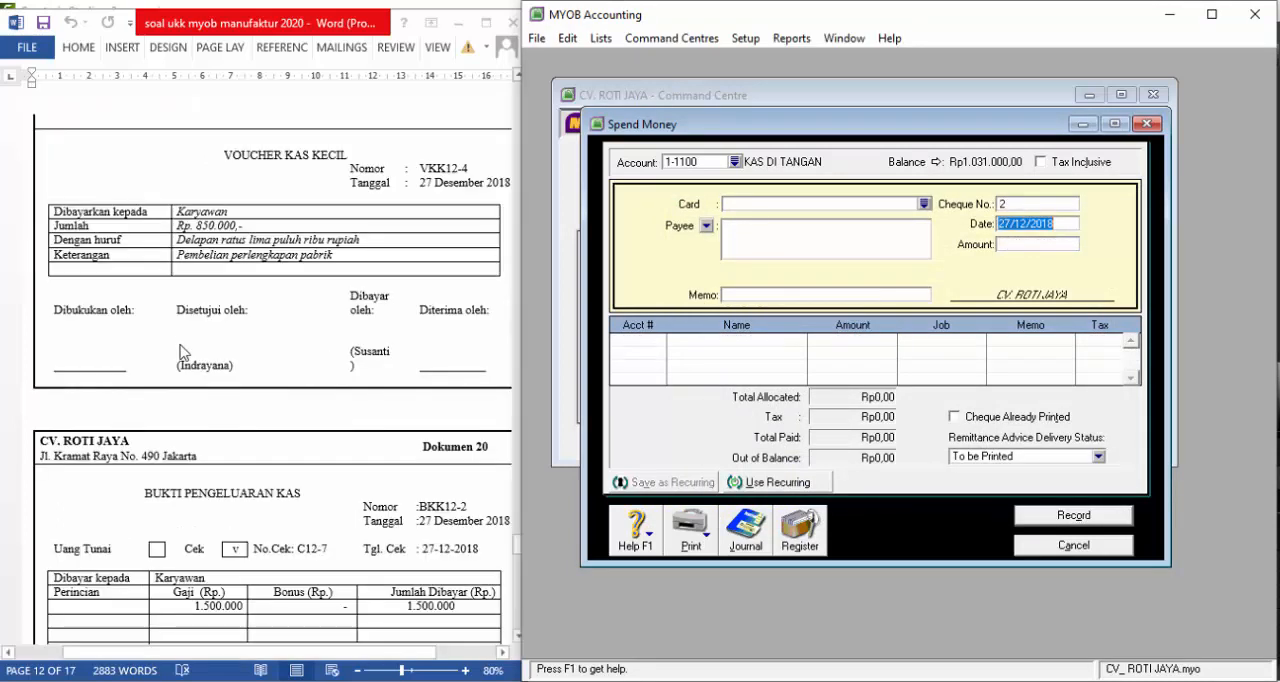
scroll(180, 352, "down", 3)
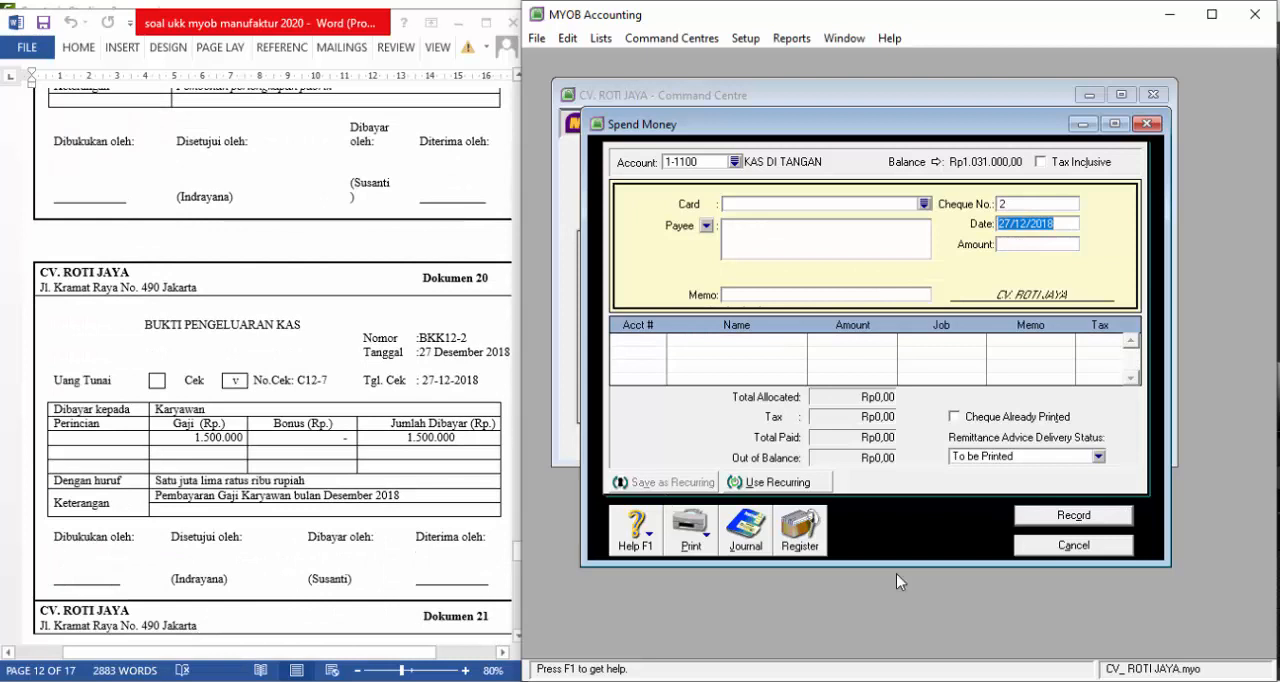
left_click(1082, 548)
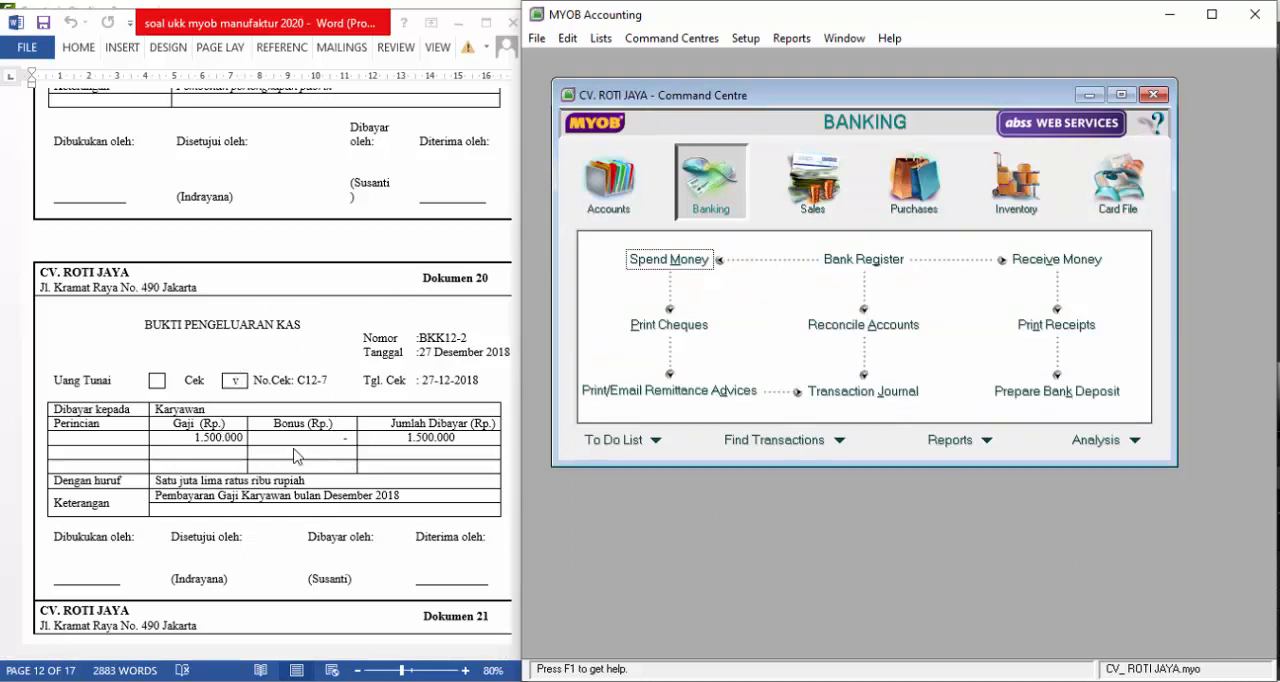
Start a new Spend Money entry paid from account 1-1120 KAS DI BANK
left_click(675, 264)
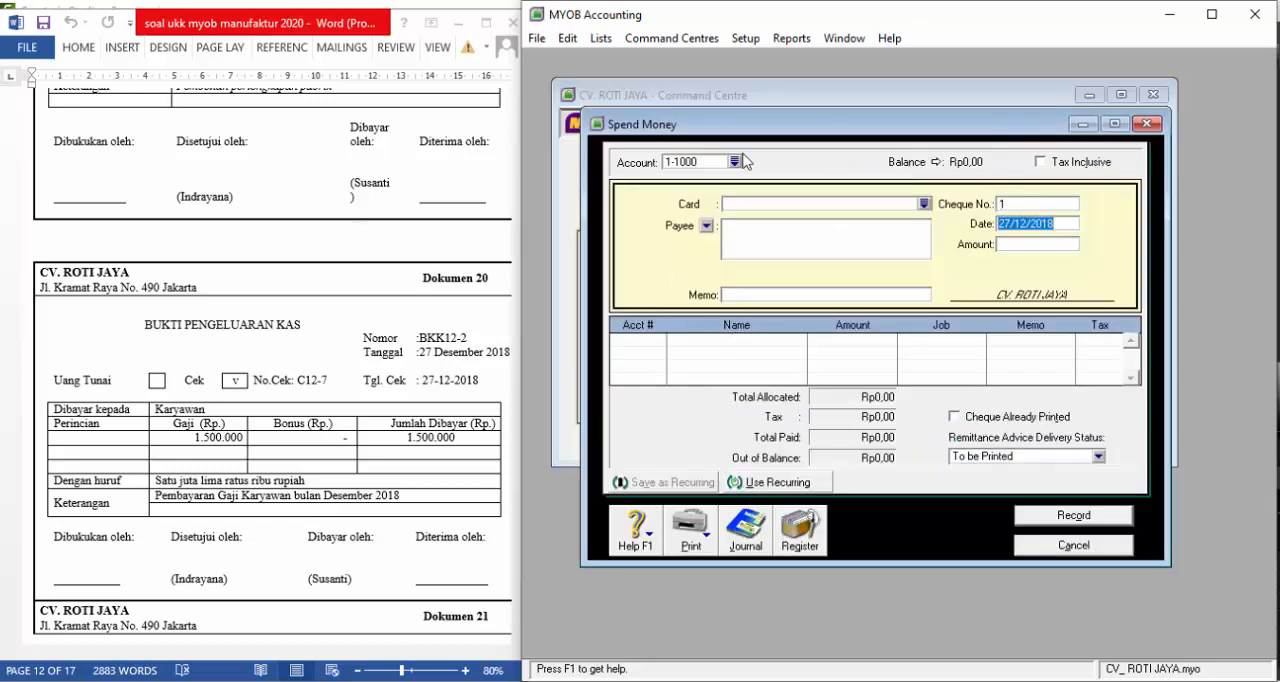
left_click(734, 162)
left_click(762, 278)
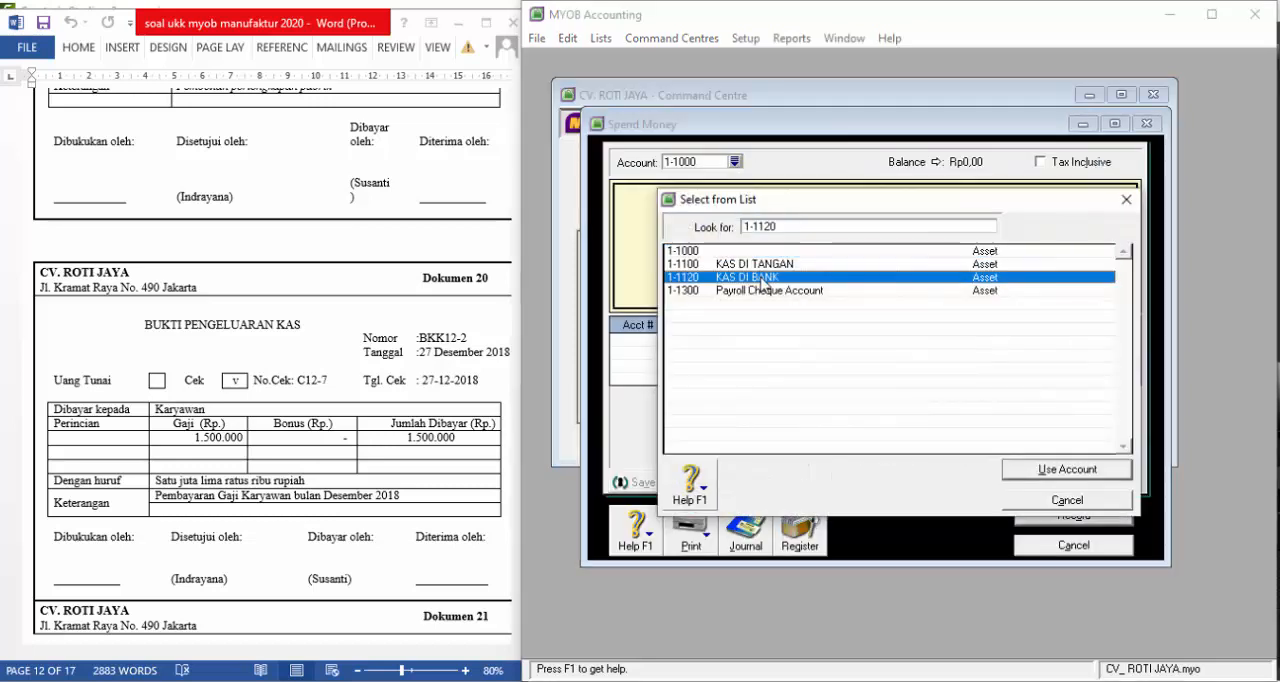
left_click(1020, 469)
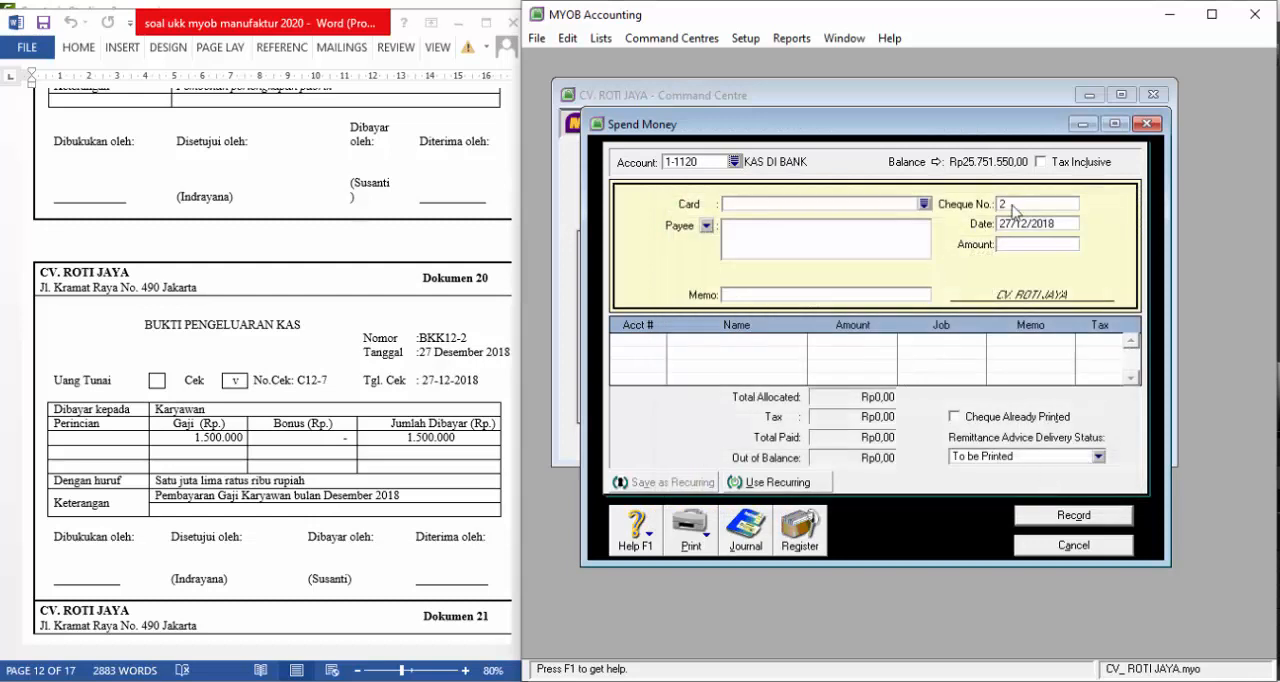
Set the cheque number to bkk12-2 and the payment date to 27/12/2018
left_click(1015, 204)
type("bkk12-2")
key("Tab")
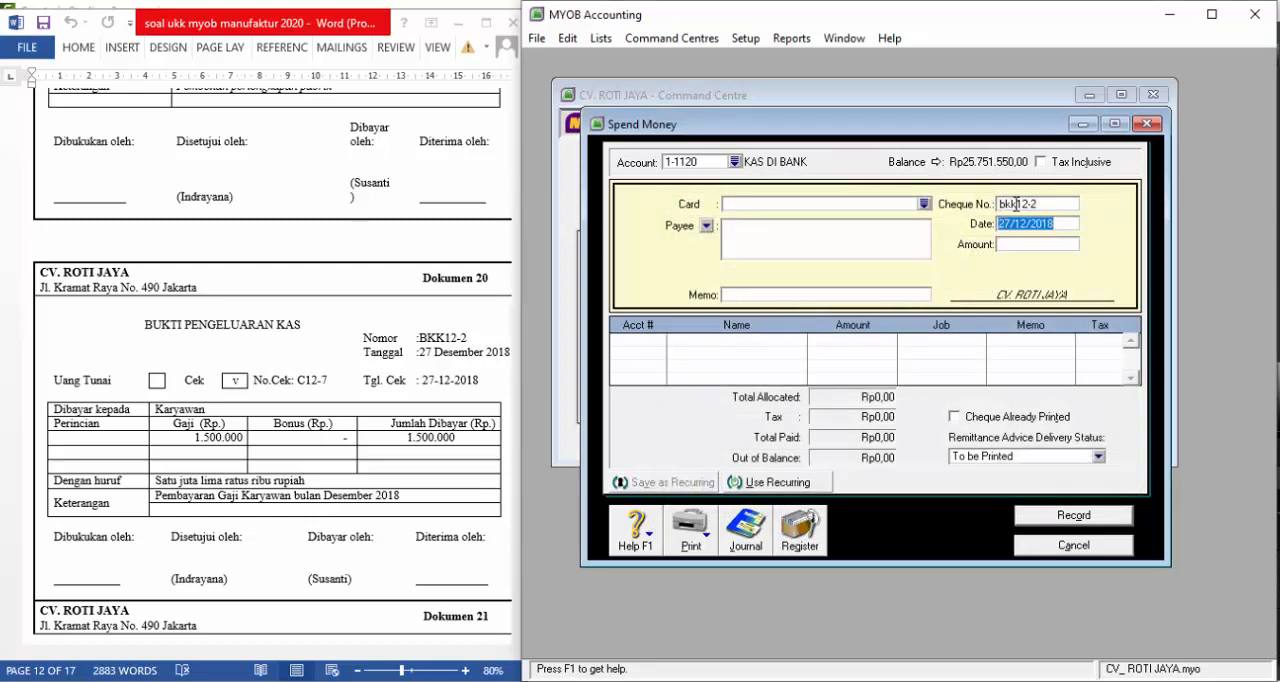
type("2")
type("7/12/2018")
key("Tab")
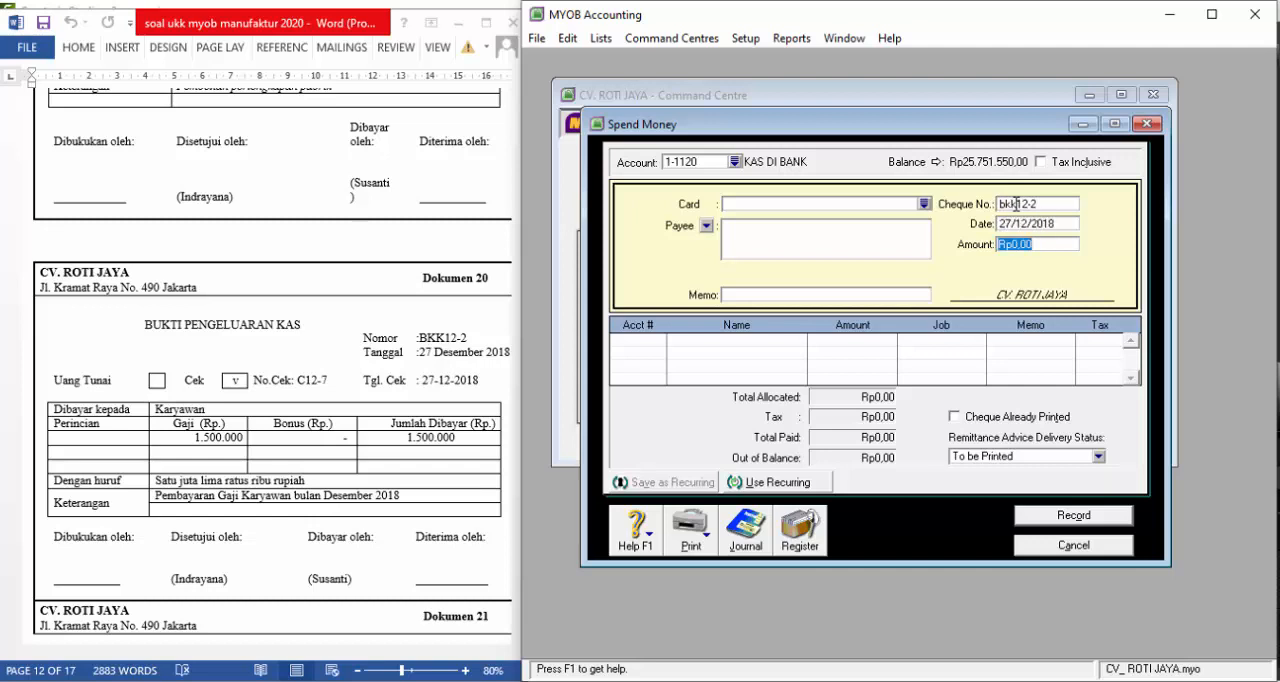
Enter Rp1.500.000 as the amount, karyawan as the payee and "pembayaran gaji desember 2018" as the memo
type("1.500.")
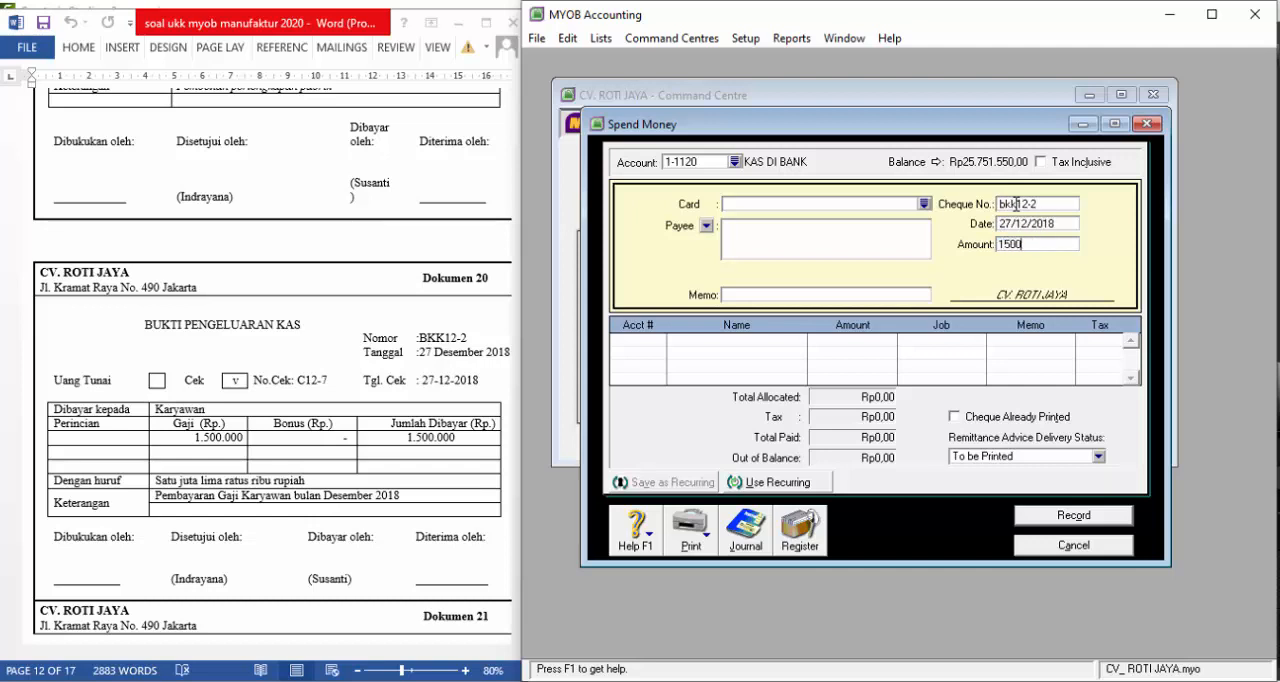
type("000")
key("Tab")
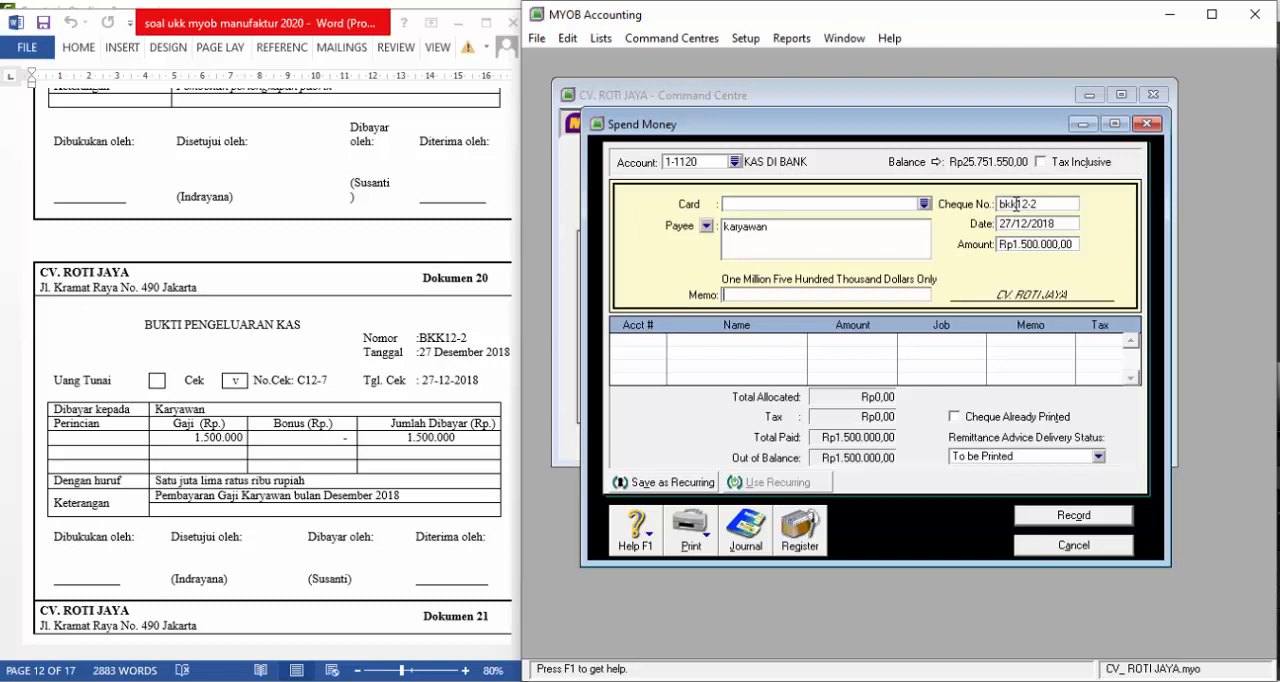
type("pembayaran gaji desem")
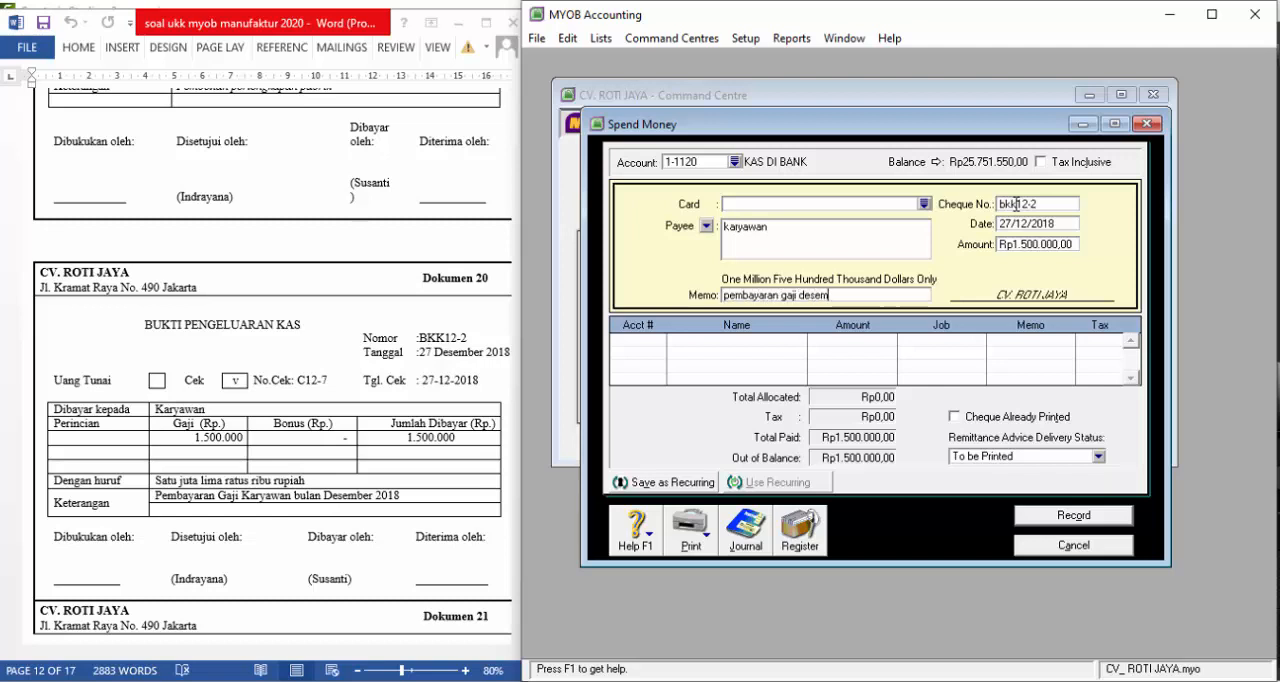
type("ber 2018")
key("Tab")
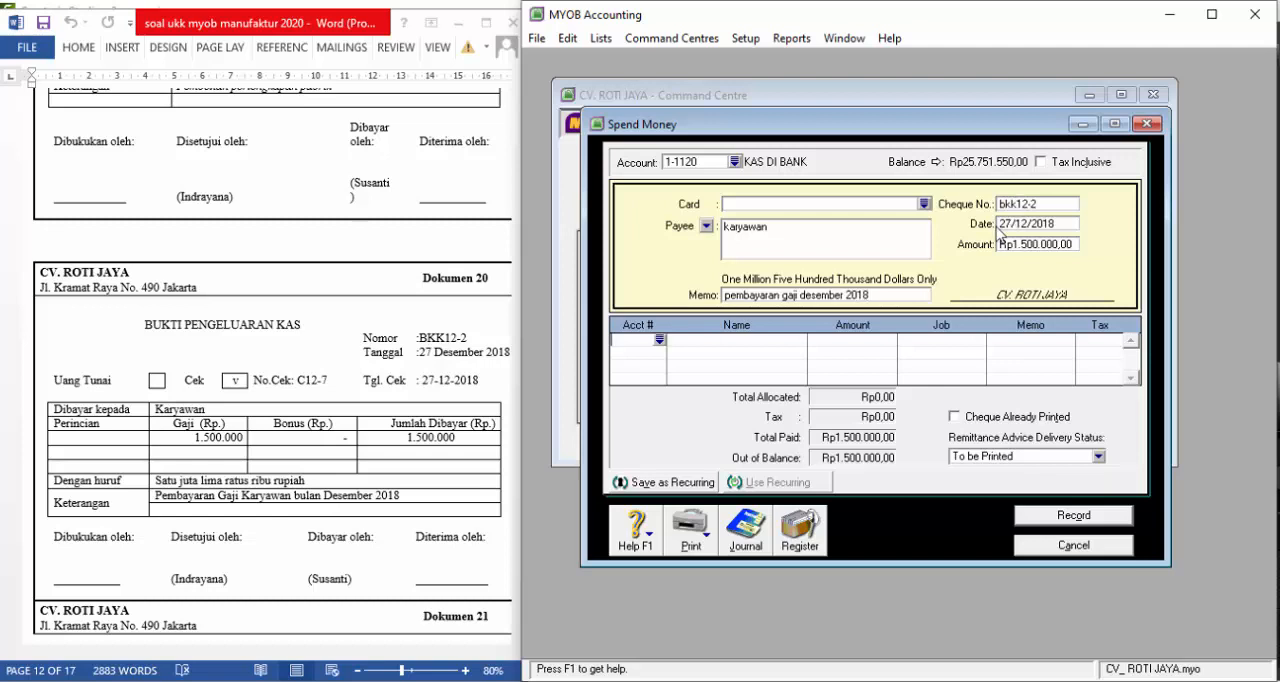
Look through the allocation accounts for a salary expense account and create a new expense detail account numbered 6-8000
left_click(660, 340)
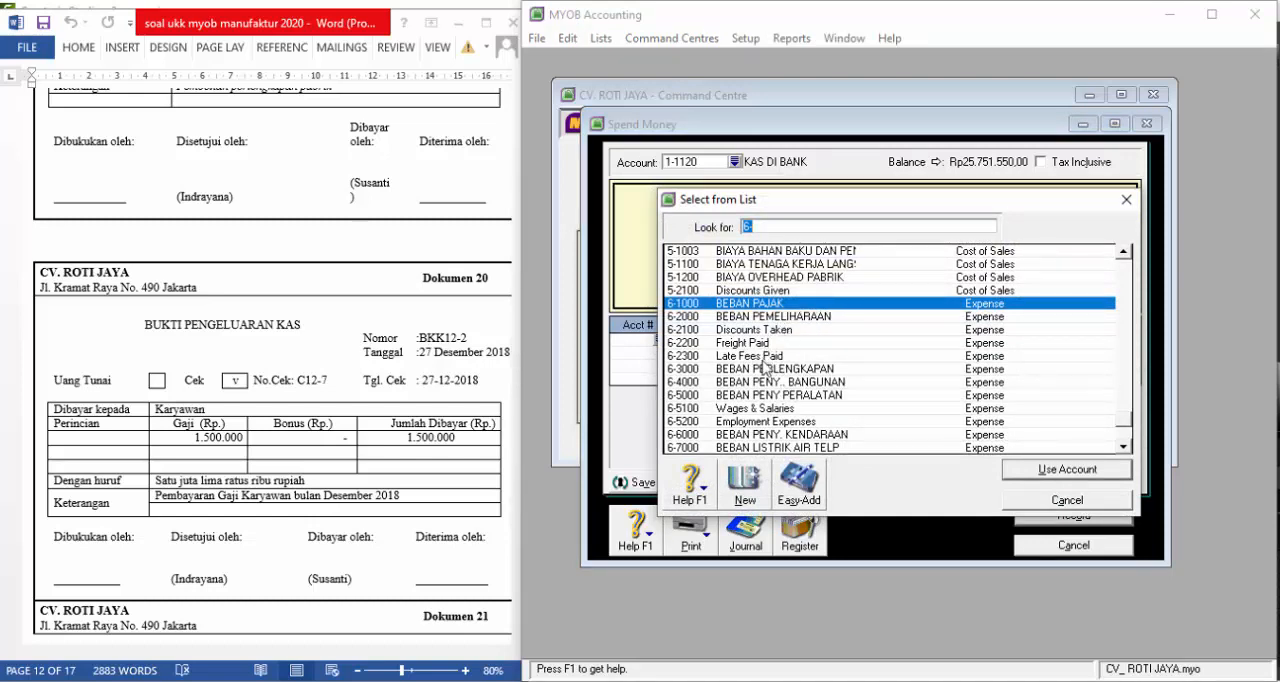
scroll(766, 388, "down", 1)
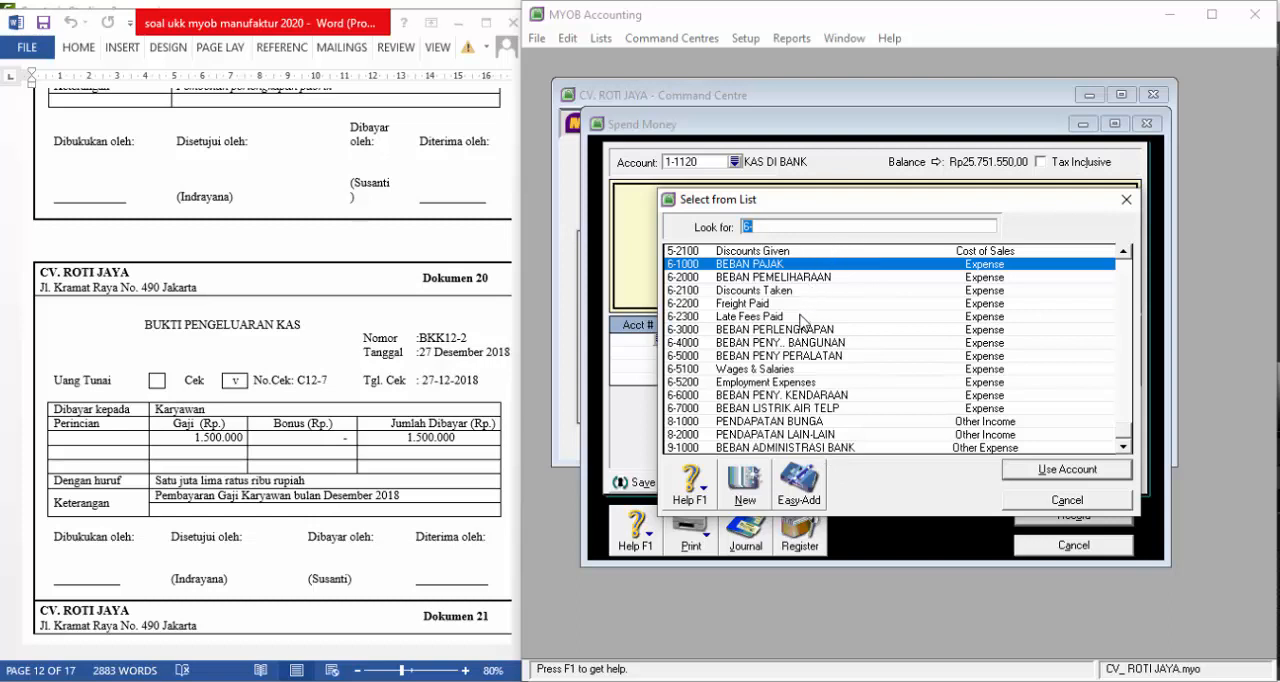
scroll(800, 325, "up", 1)
scroll(800, 325, "down", 1)
left_click(796, 222)
type("800")
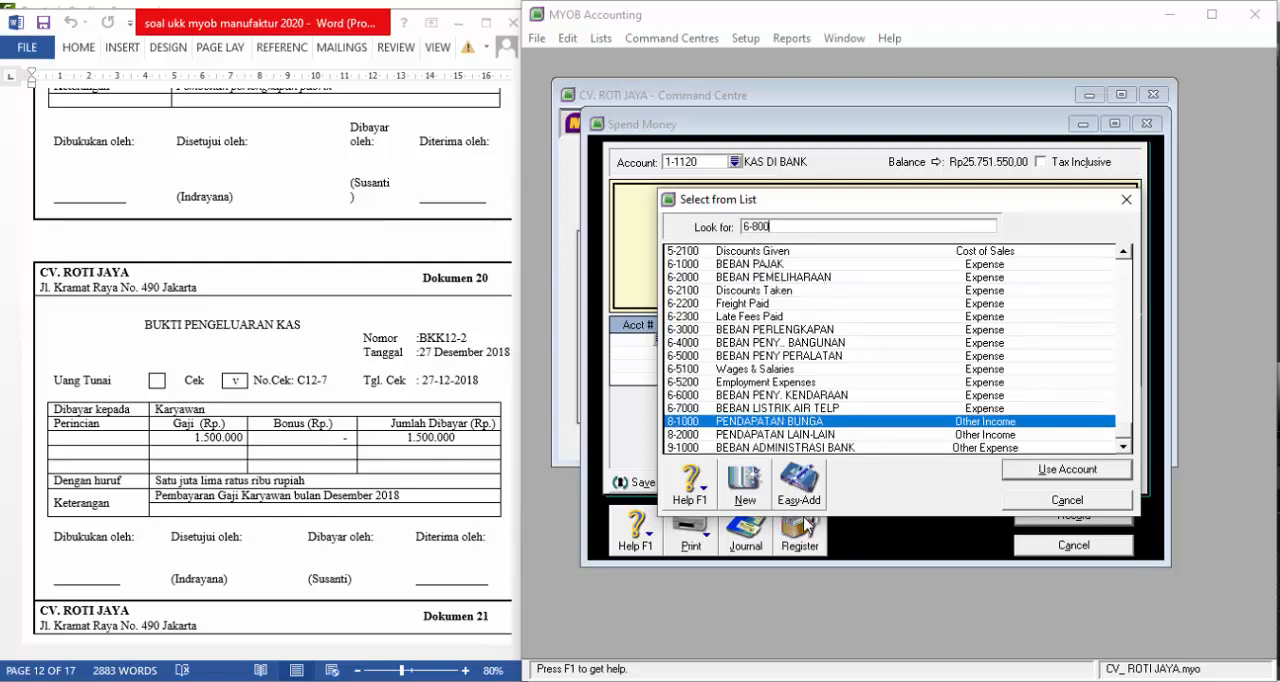
left_click(743, 492)
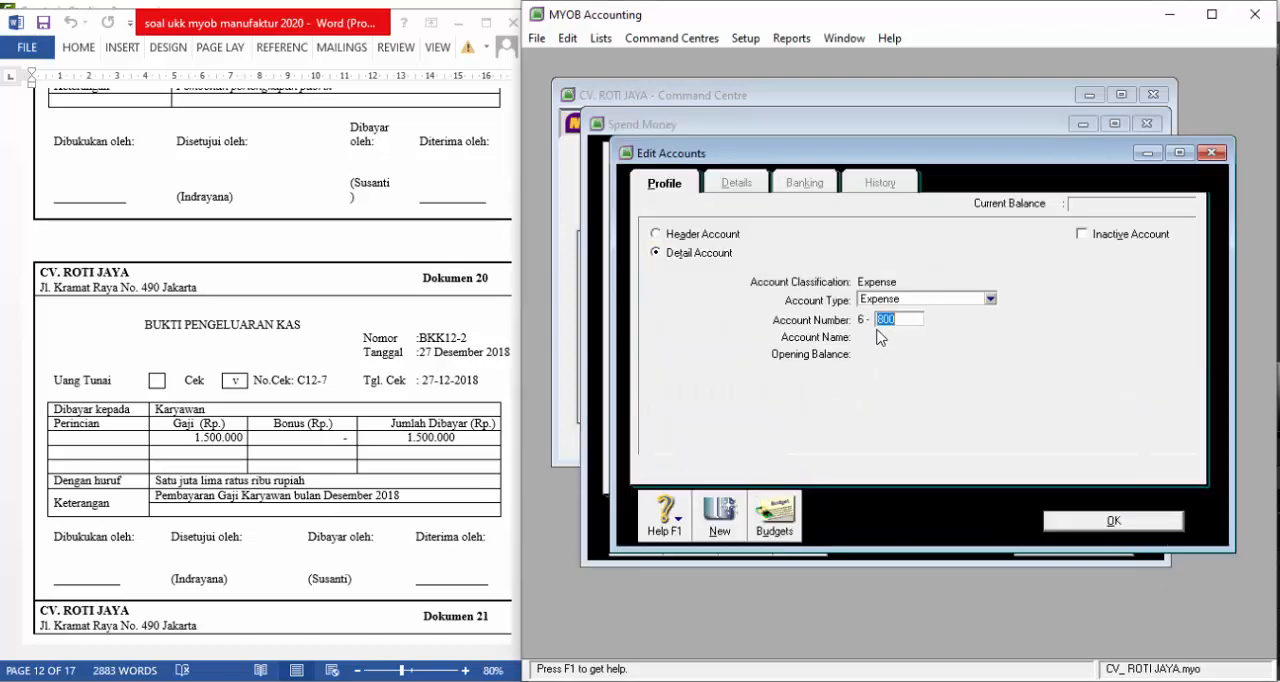
type("8000")
key("Tab")
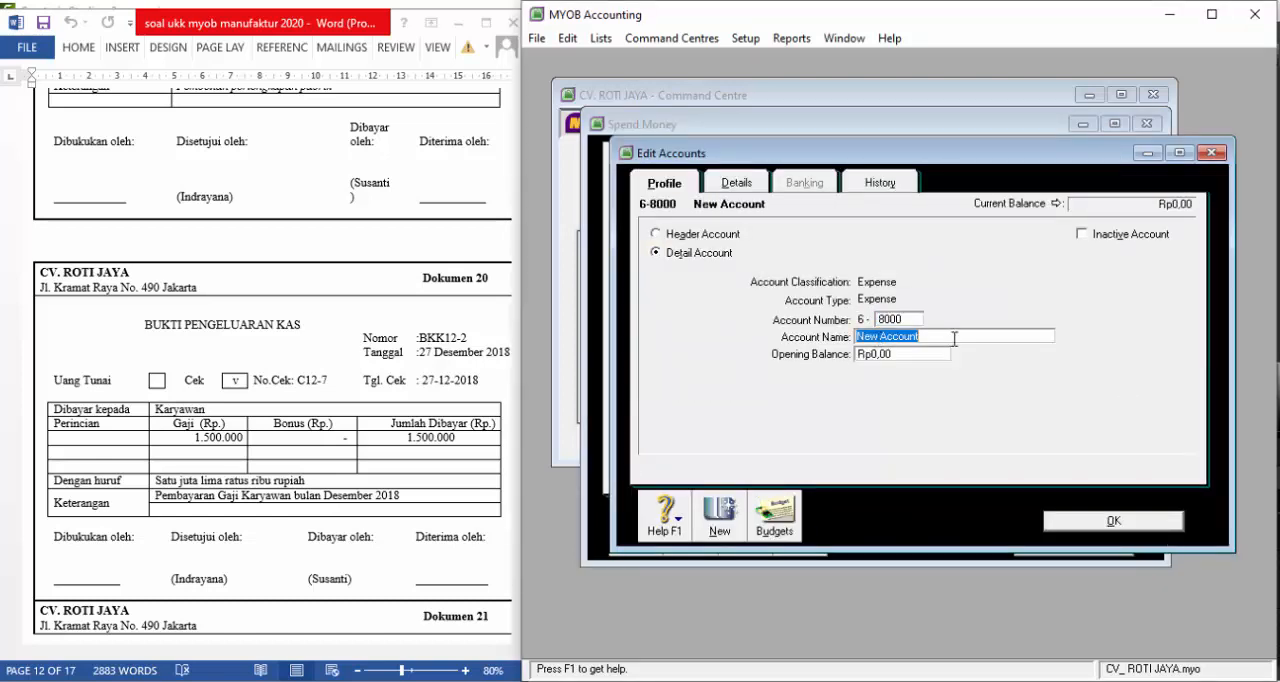
Name the new account BEBAN GAJI KARYAWAN and save it
type("beban")
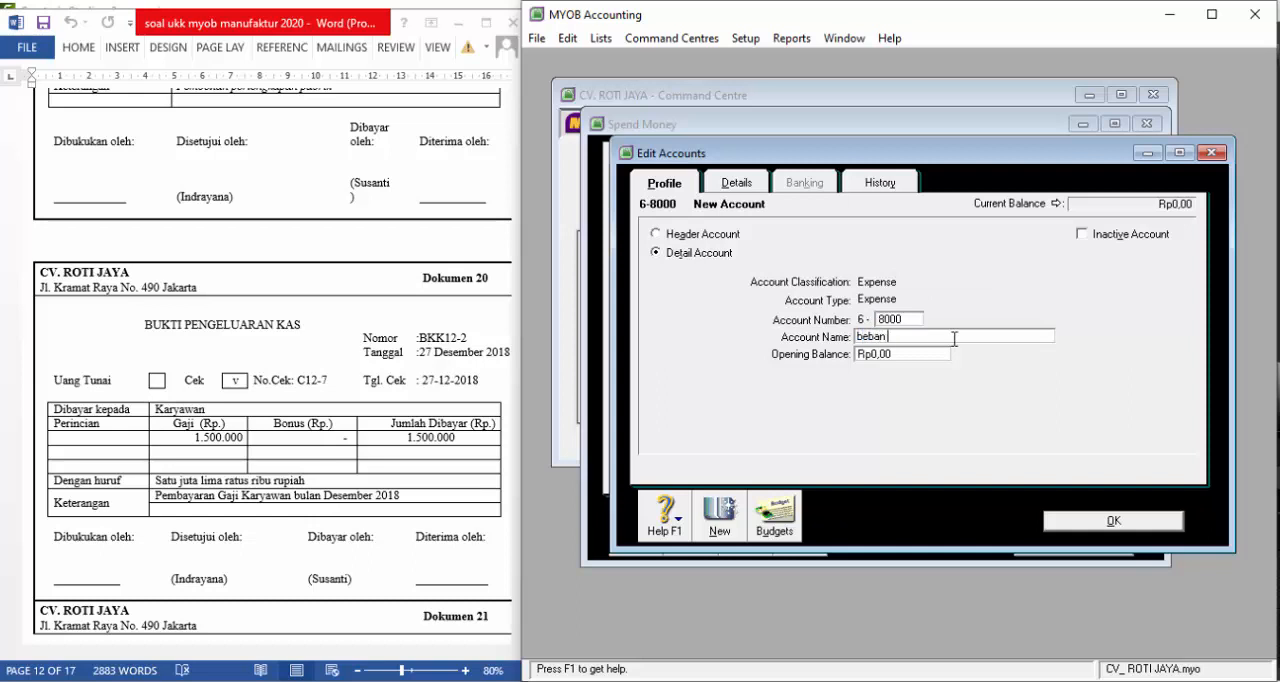
type(" gaji dan")
key("BackSpace")
key("BackSpace")
key("BackSpace")
key("BackSpace")
key("BackSpace")
key("BackSpace")
key("BackSpace")
key("BackSpace")
key("BackSpace")
key("BackSpace")
key("BackSpace")
key("BackSpace")
key("BackSpace")
key("BackSpace")
key("BackSpace")
key("BackSpace")
key("BackSpace")
key("BackSpace")
type("BEBAN GAJI DAN UP")
key("BackSpace")
key("BackSpace")
key("BackSpace")
key("BackSpace")
key("BackSpace")
type("KARYAW")
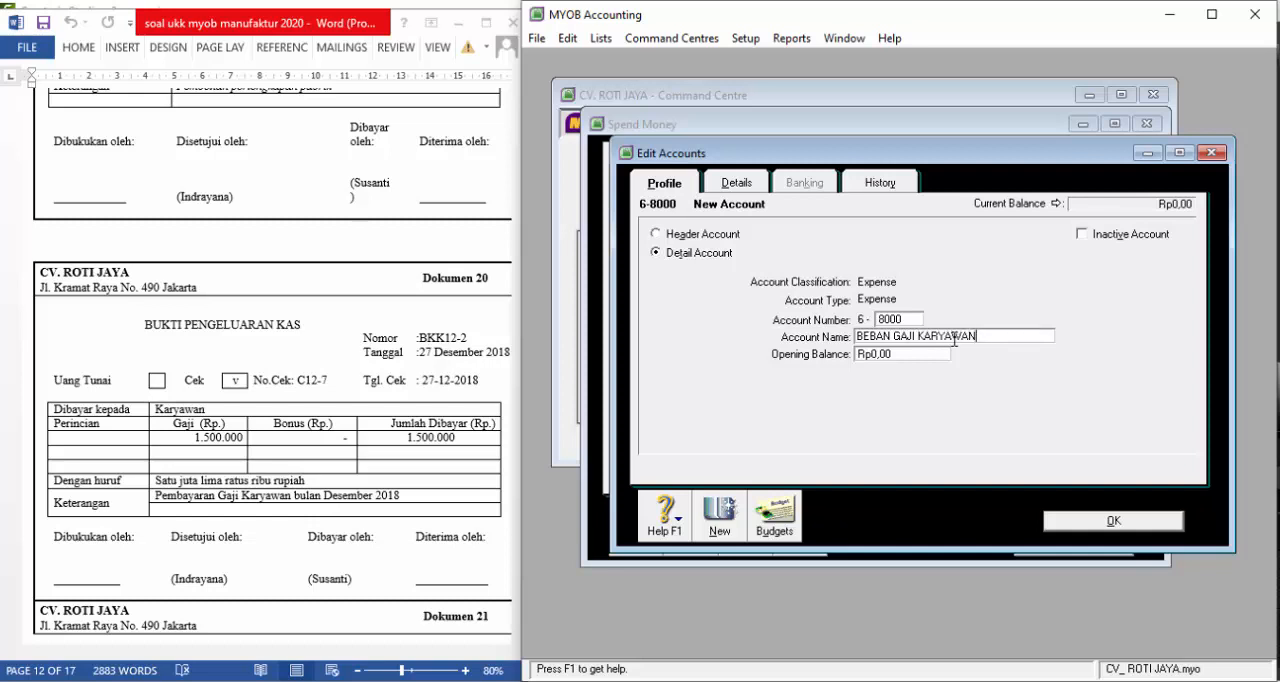
left_click(1082, 525)
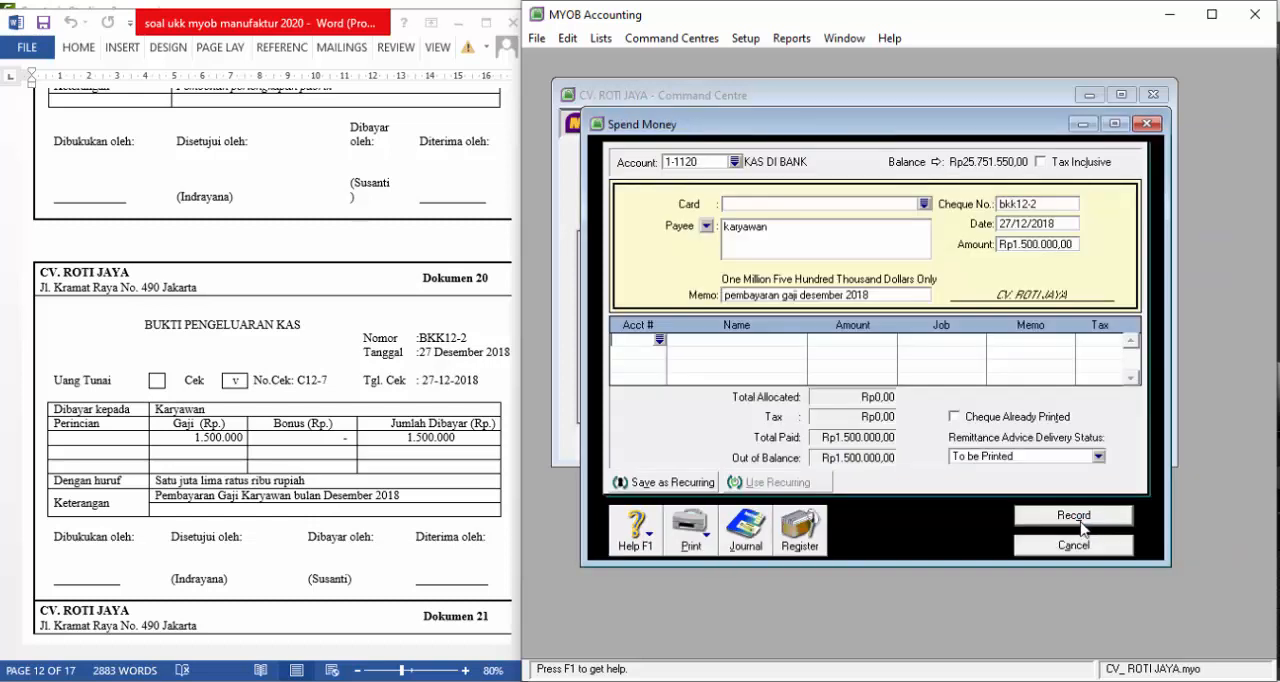
Allocate the salary payment to account 6-8000 BEBAN GAJI KARYAWAN, record it and close the payment form
left_click(672, 345)
type("6-")
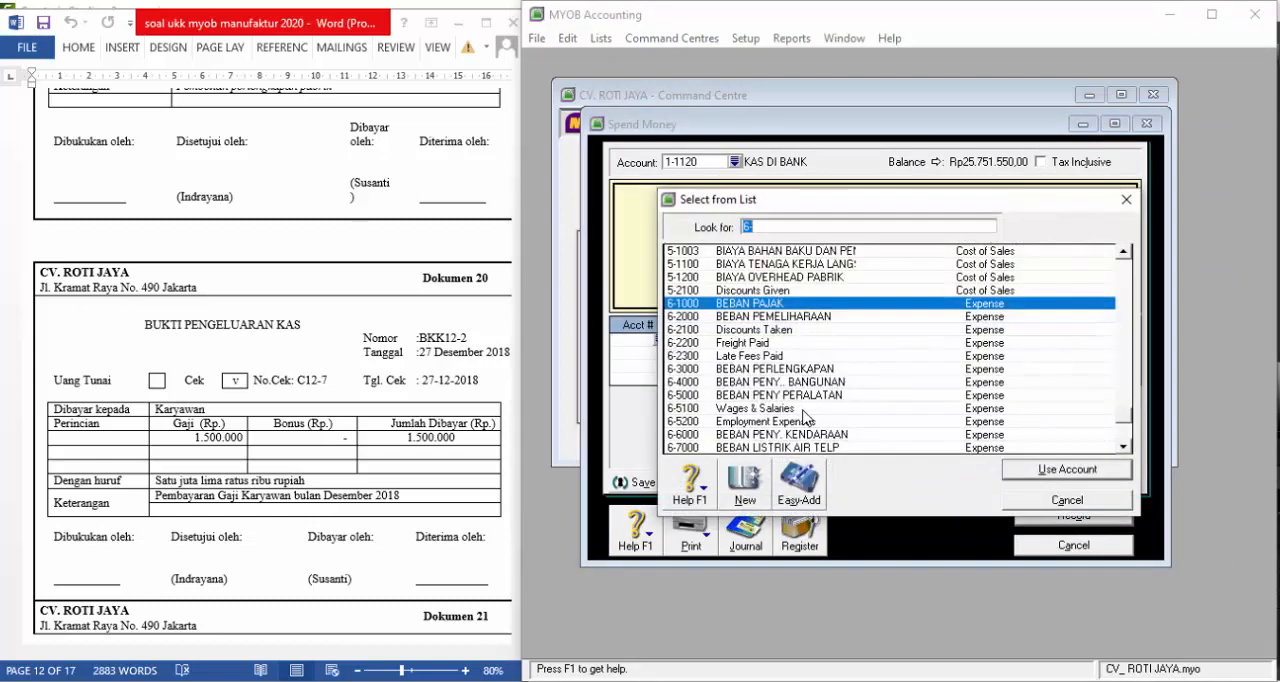
scroll(806, 418, "down", 1)
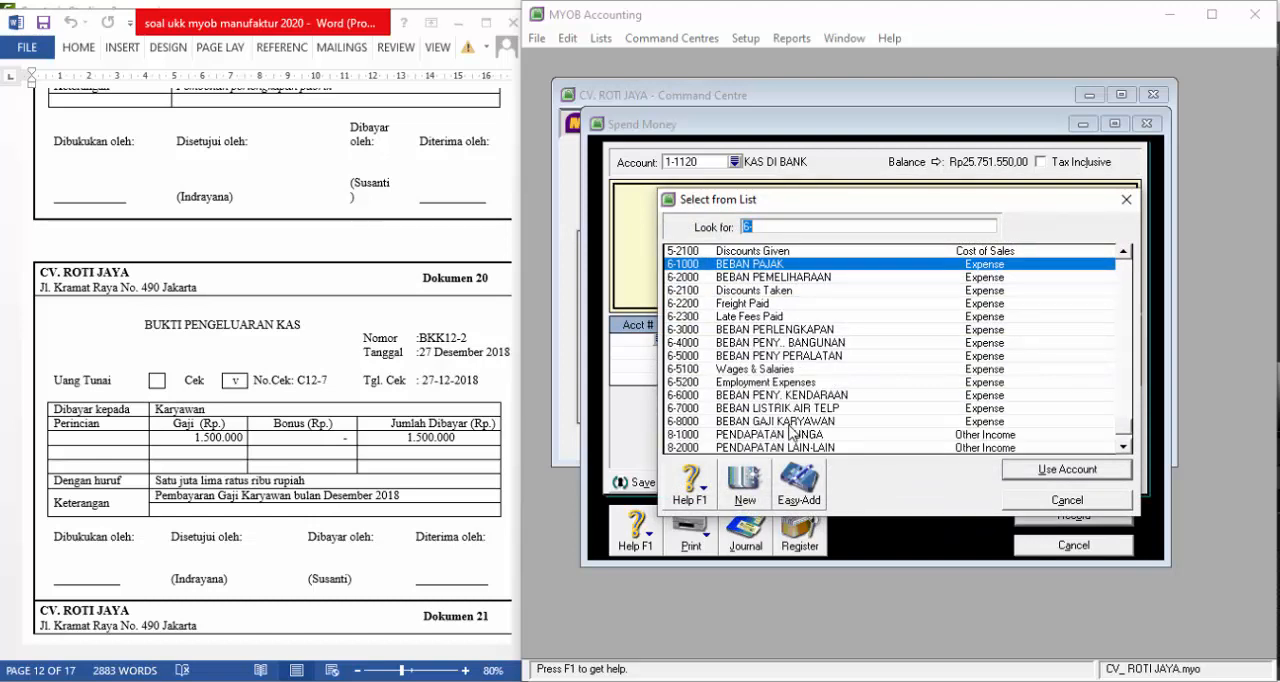
left_click(790, 421)
left_click(1066, 469)
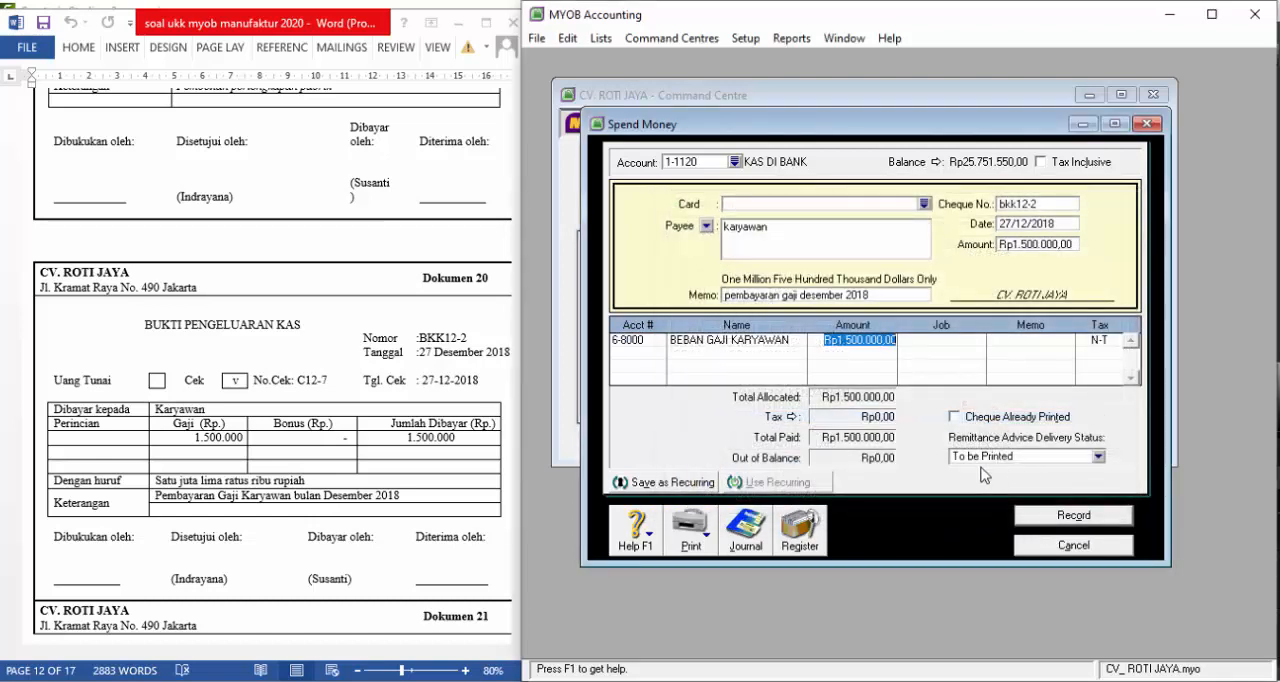
left_click(1054, 517)
left_click(1063, 543)
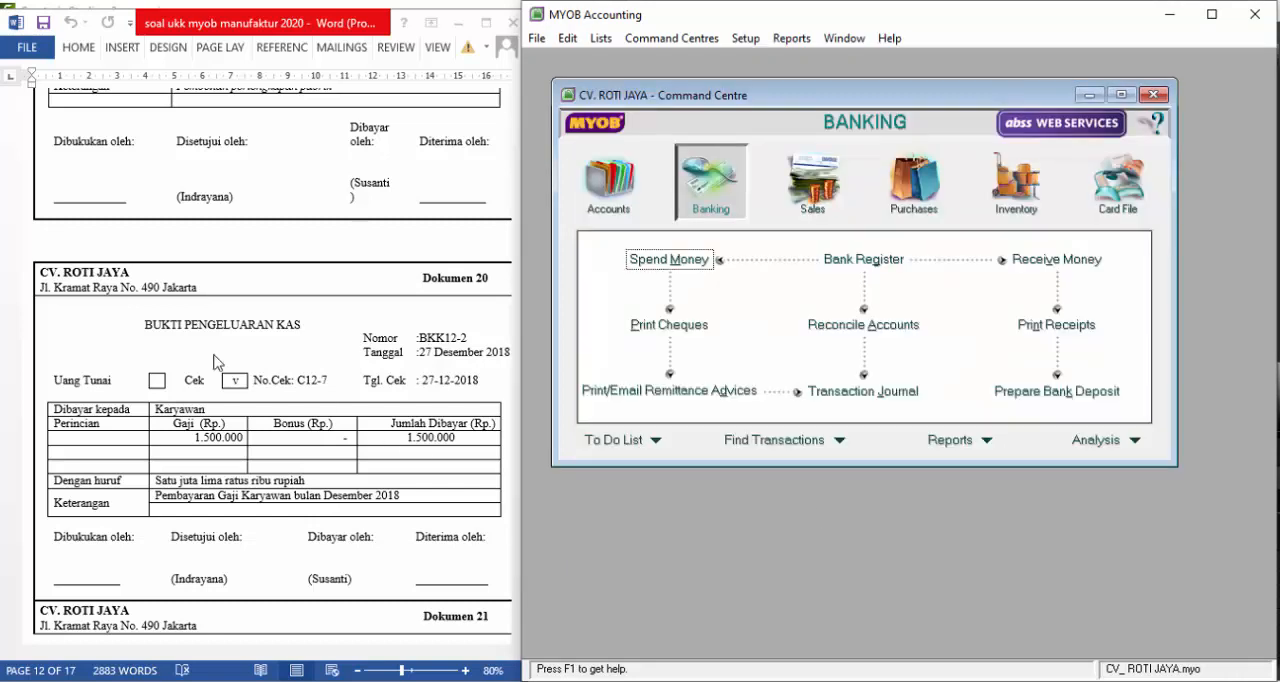
Start a new Spend Money entry for Dokumen 21, paid from account 1-1120 KAS DI BANK
scroll(198, 361, "down", 5)
scroll(198, 361, "down", 2)
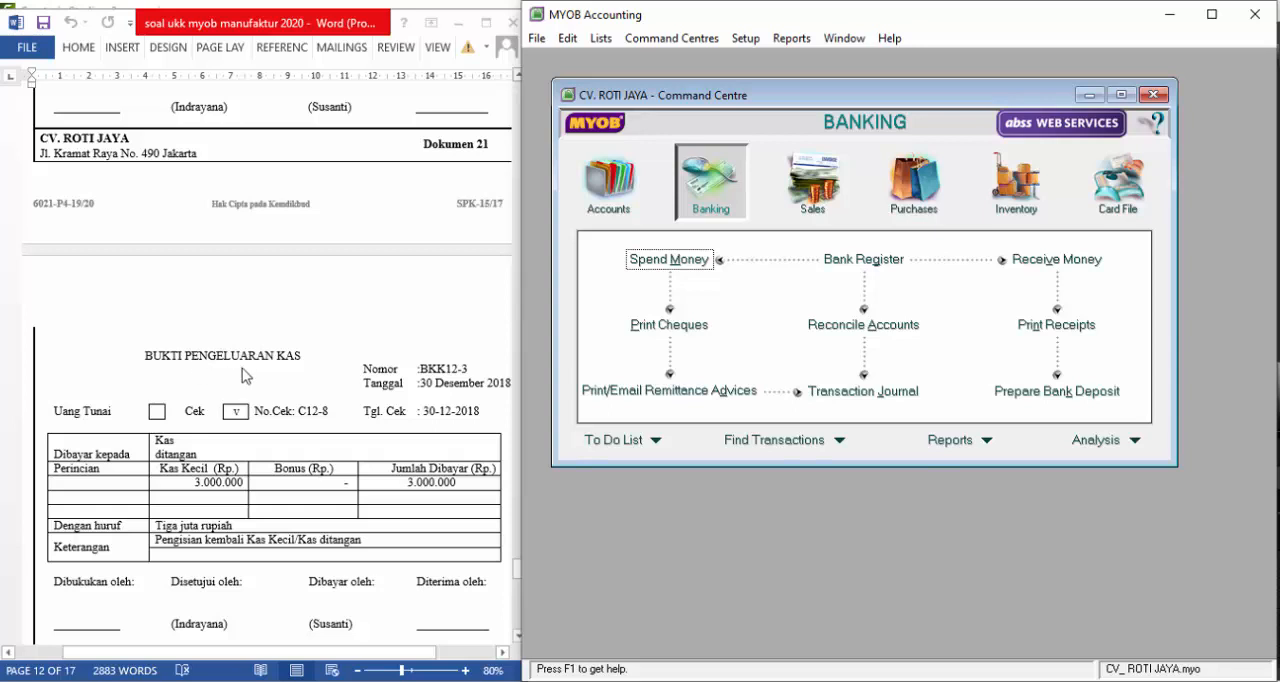
left_click(668, 262)
left_click(735, 161)
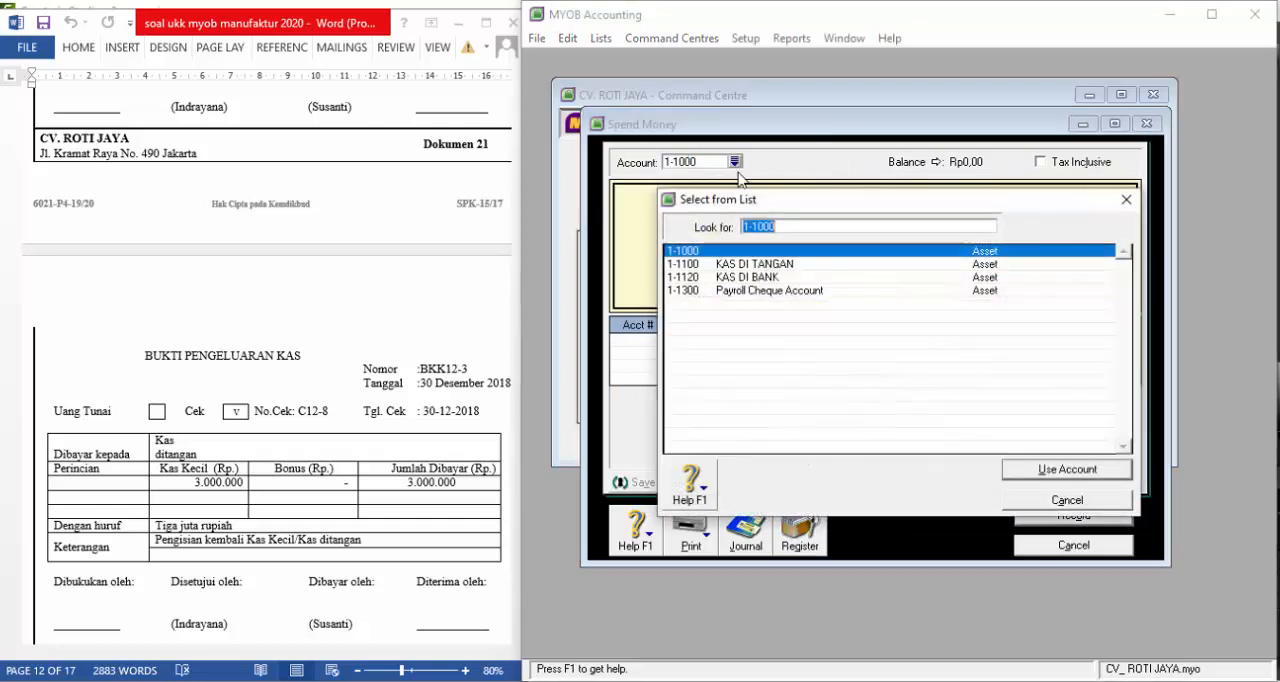
type("1-1120")
left_click(1034, 469)
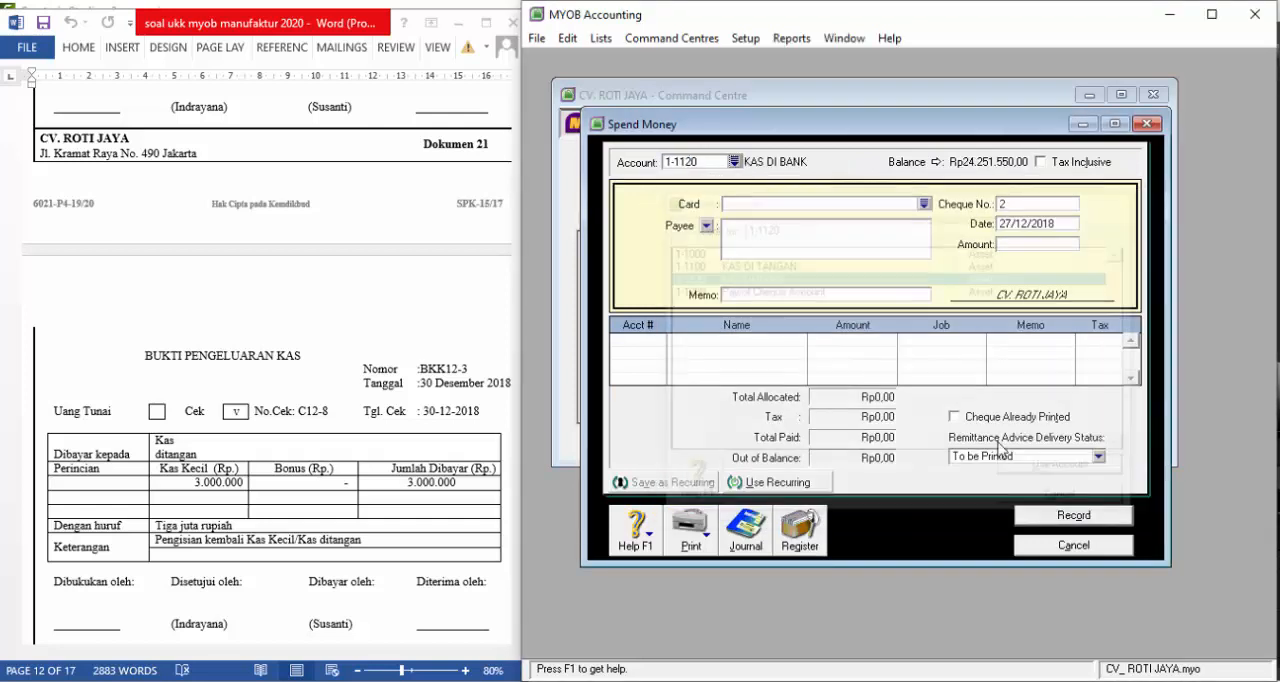
Set the cheque number to BKK12-3 and the payment date to 30/12/2018
left_click(1043, 206)
type("BKK12")
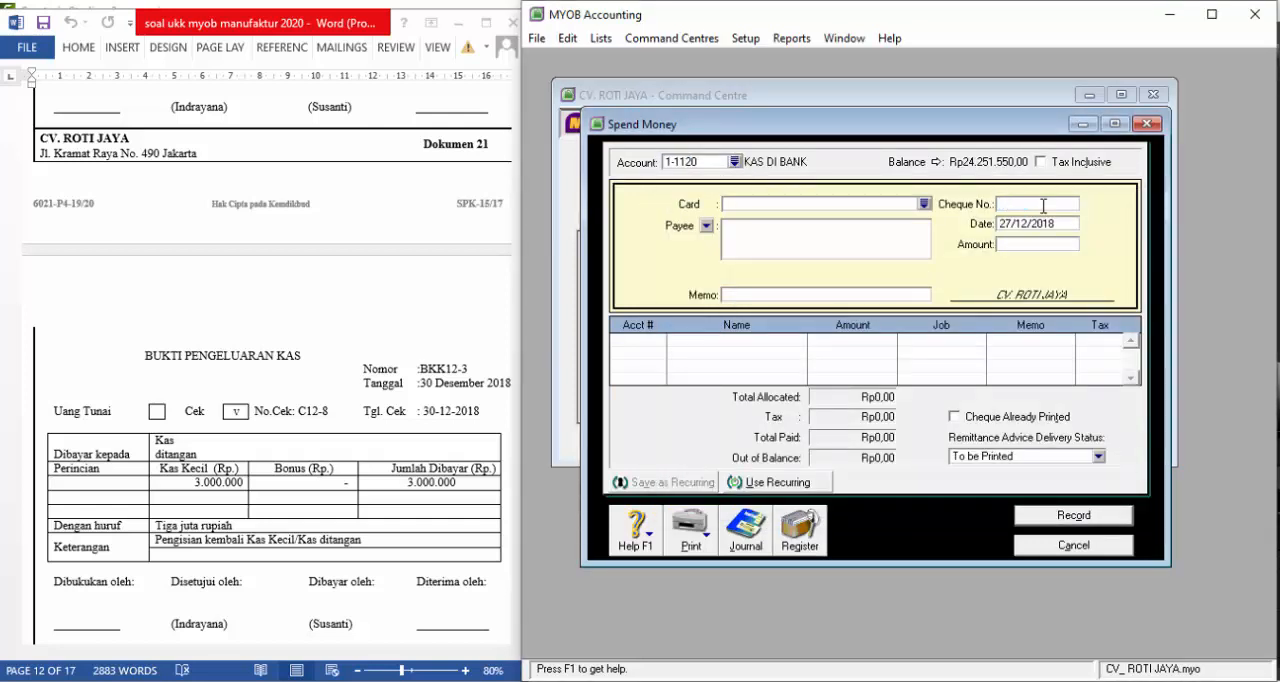
type("-3")
key("Tab")
type("30")
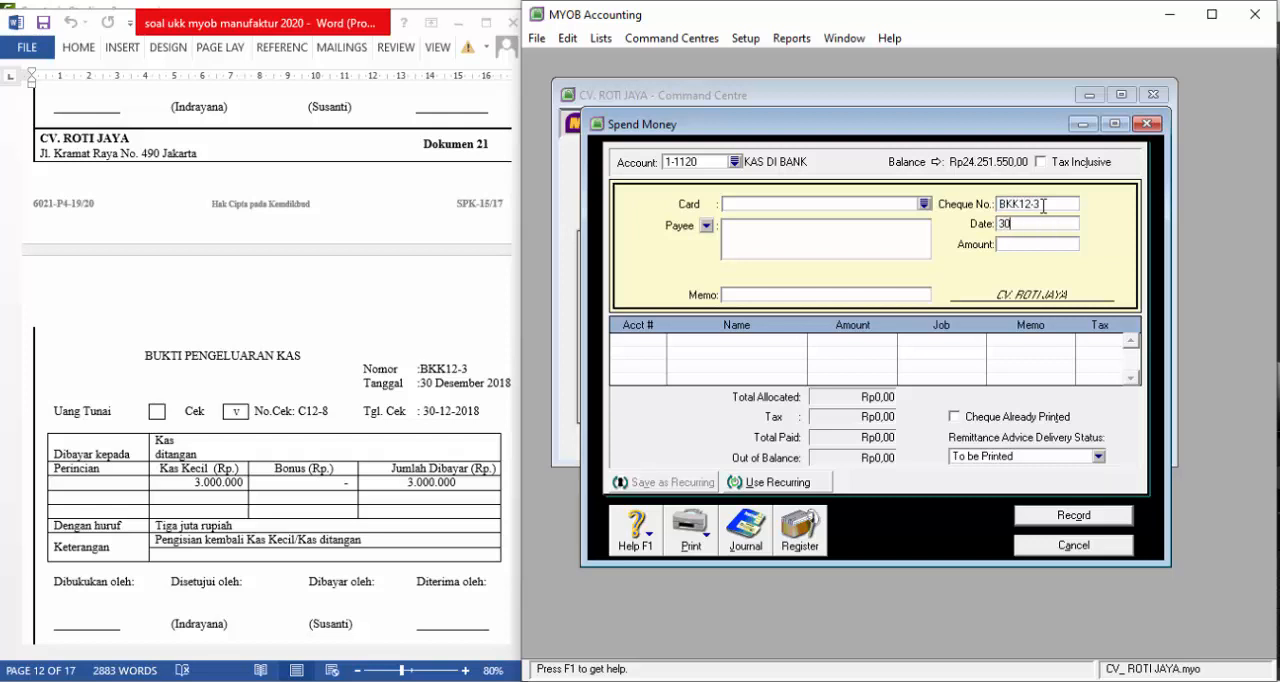
type("/12/2018")
key("Tab")
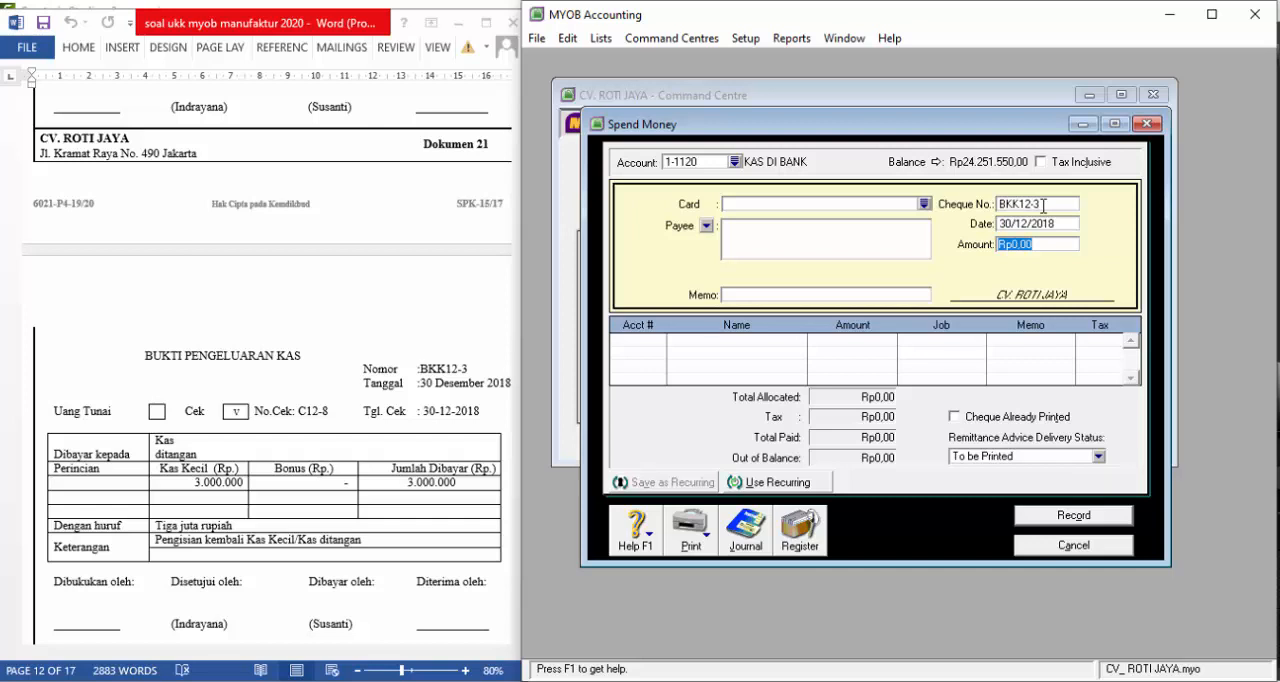
Enter Rp3.000.000 as the payment amount and kas di tangan as the payee
type("3.00")
type("0.000")
key("Tab")
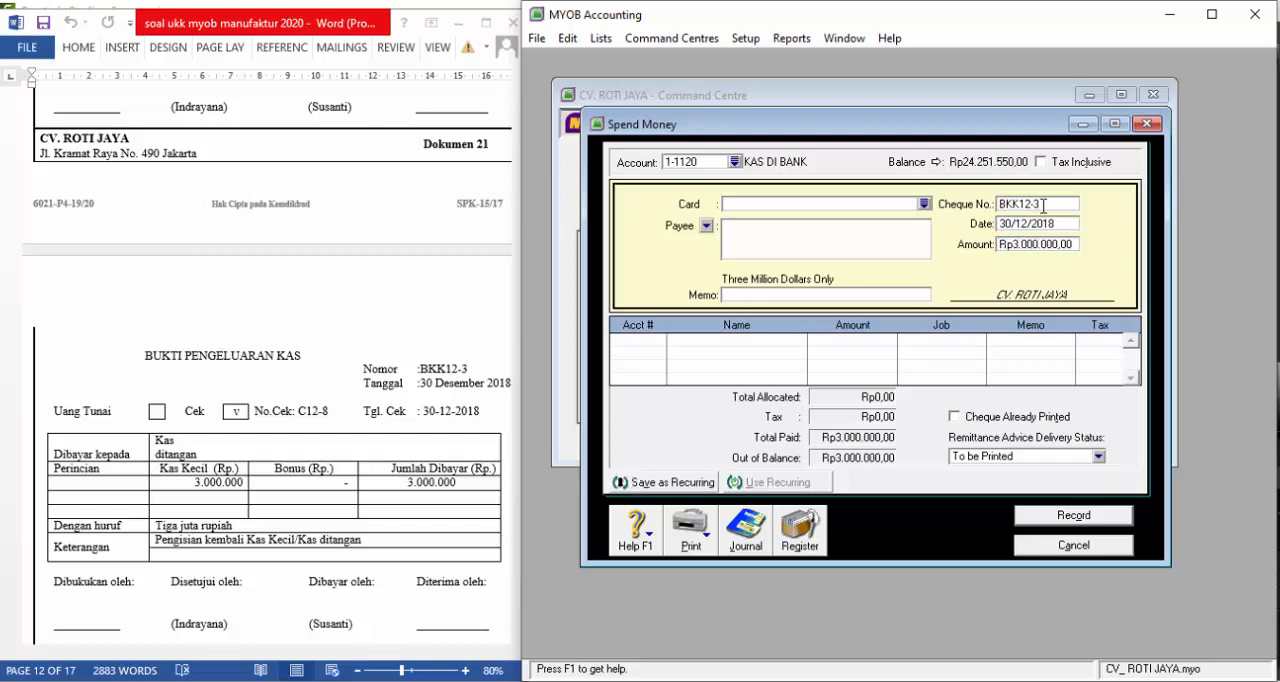
type("PE")
type(" tangan")
key("Tab")
Enter "pengisian kembali kas kecil" as the payment's memo
type("pengisisn")
key("BackSpace")
key("BackSpace")
type("an kem")
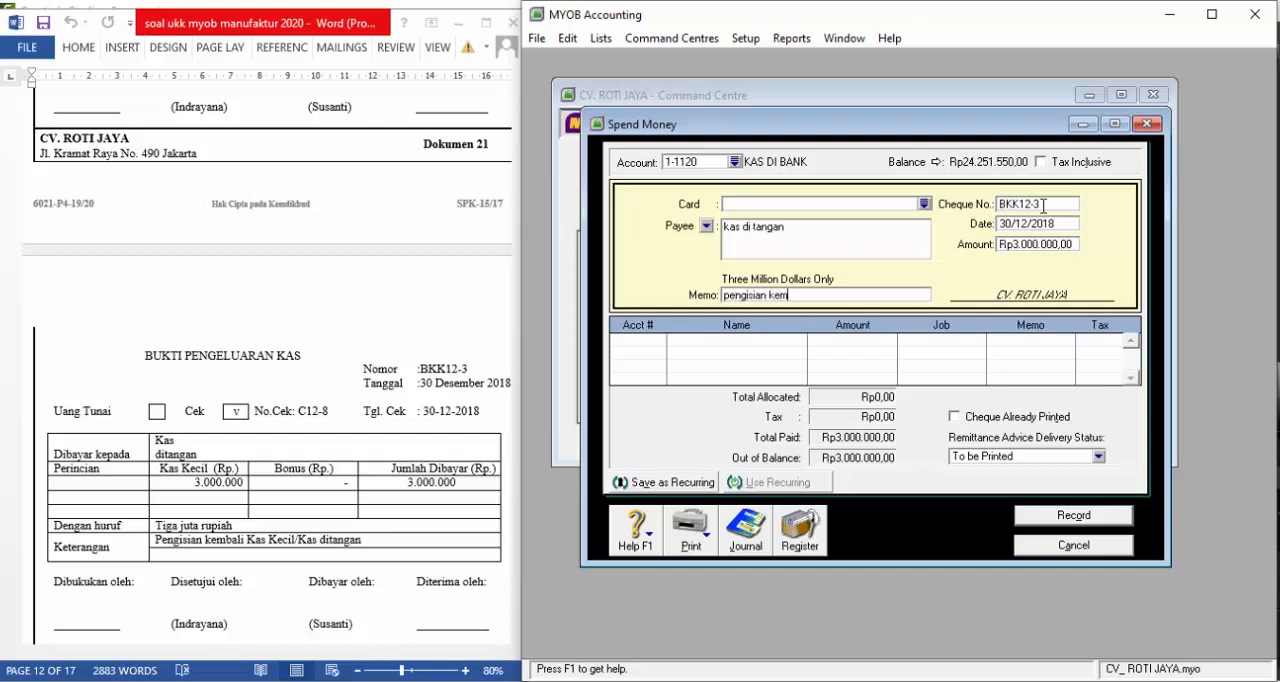
type("bali kas")
key("BackSpace")
type("kecil")
key("Tab")
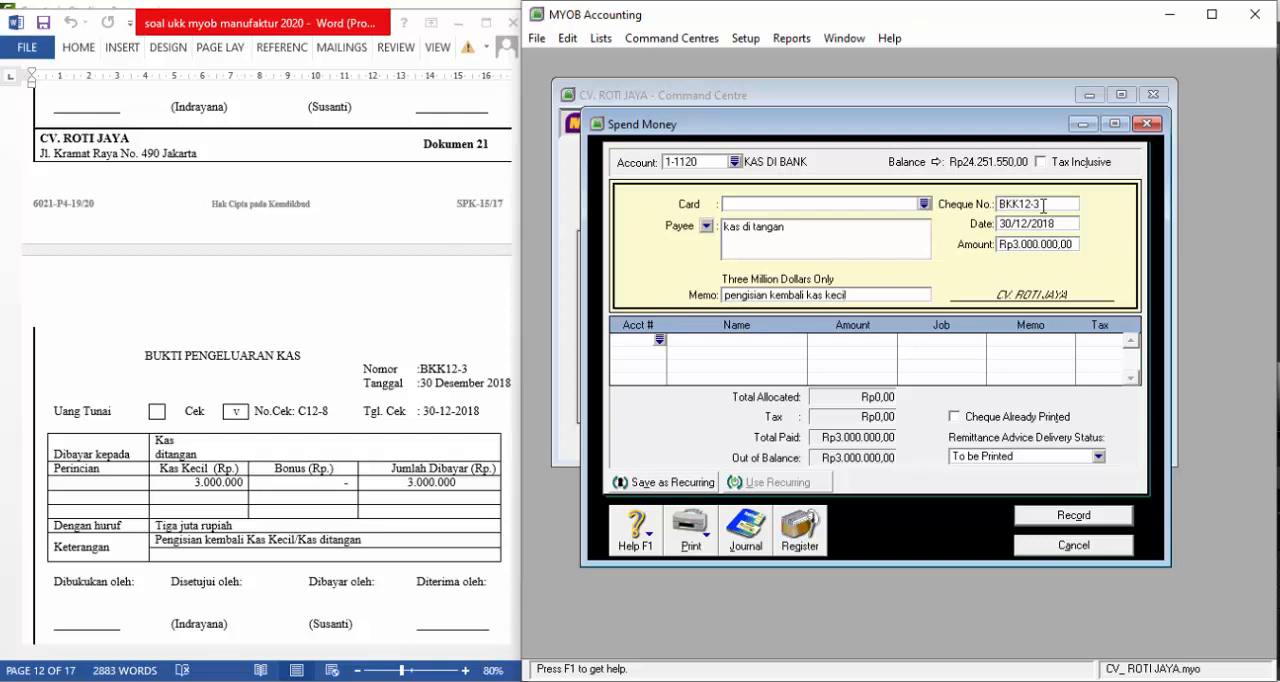
Allocate the petty cash refill to account 1-1100 KAS DI TANGAN, record it and close the payment form
left_click(660, 342)
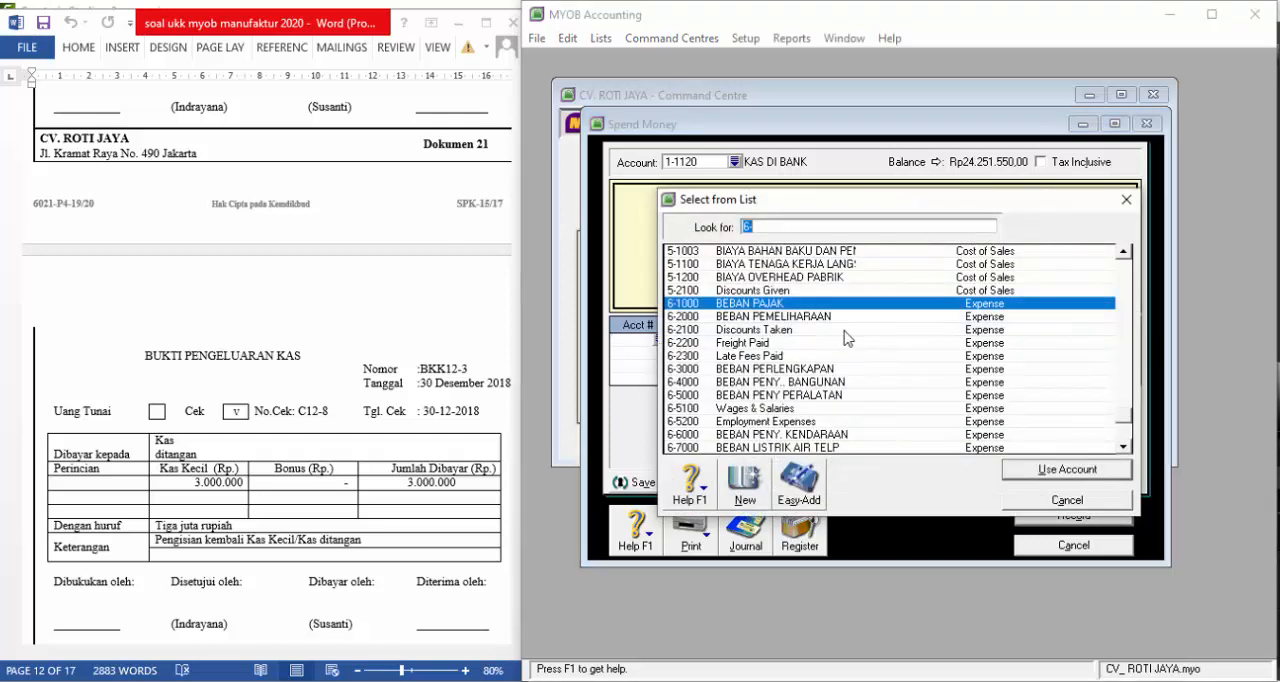
scroll(848, 338, "up", 10)
left_click(760, 264)
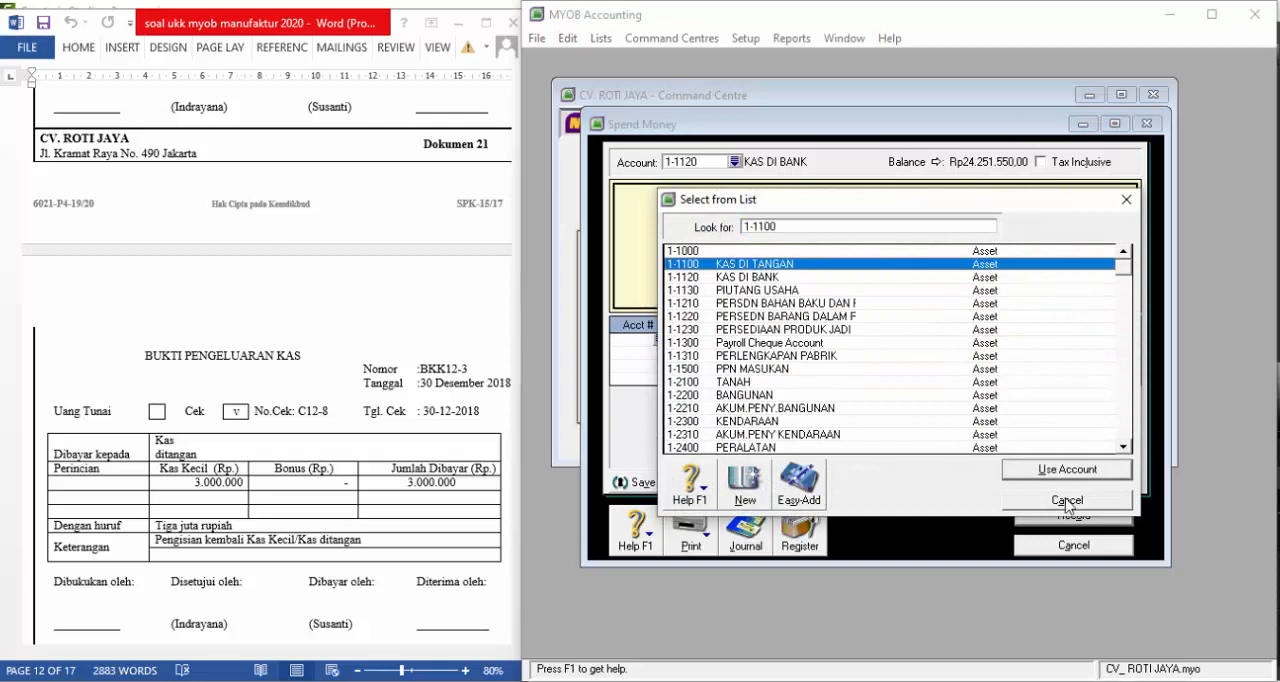
left_click(1082, 470)
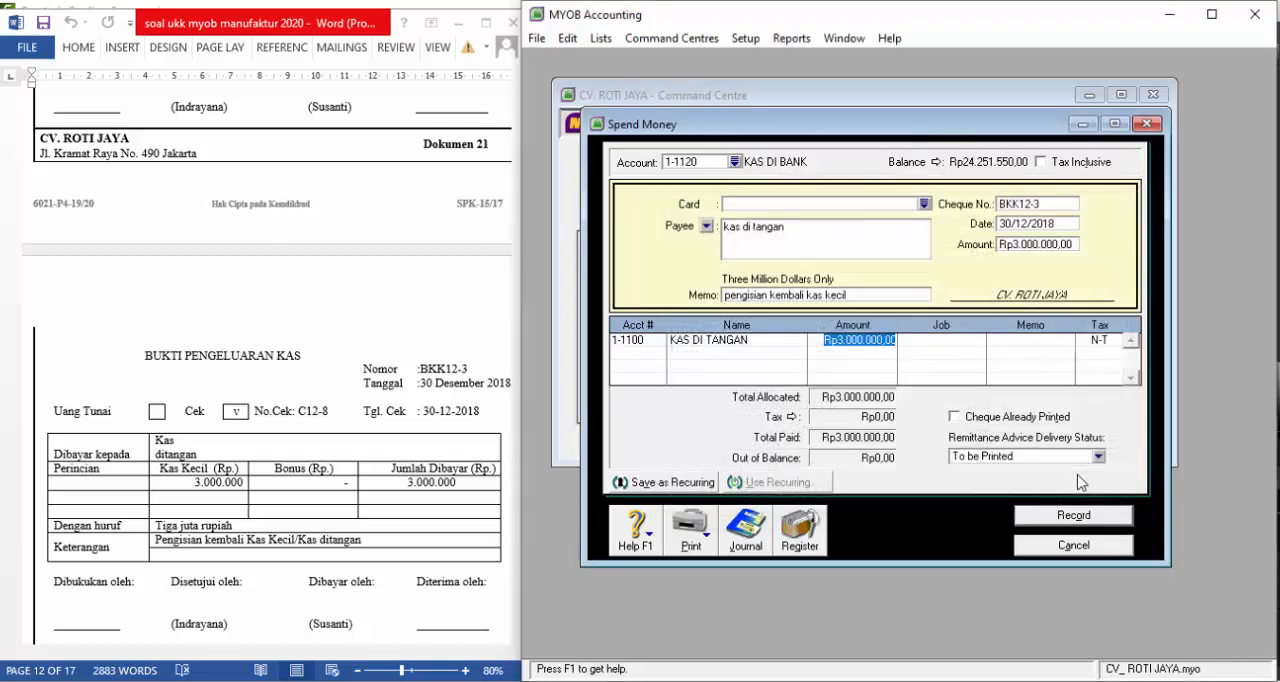
left_click(1080, 513)
left_click(1085, 546)
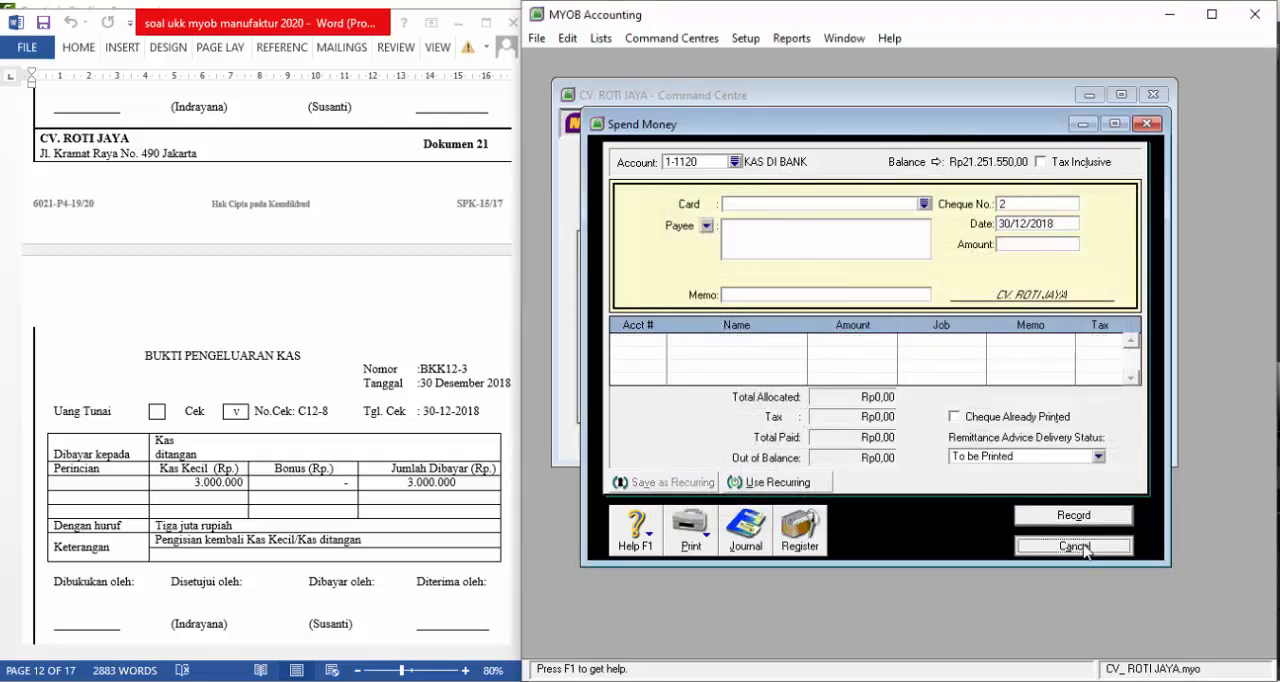
Check the exam document around Dokumen 21 and the adjustment memo section for what remains to record
scroll(336, 466, "down", 3)
scroll(336, 466, "down", 3)
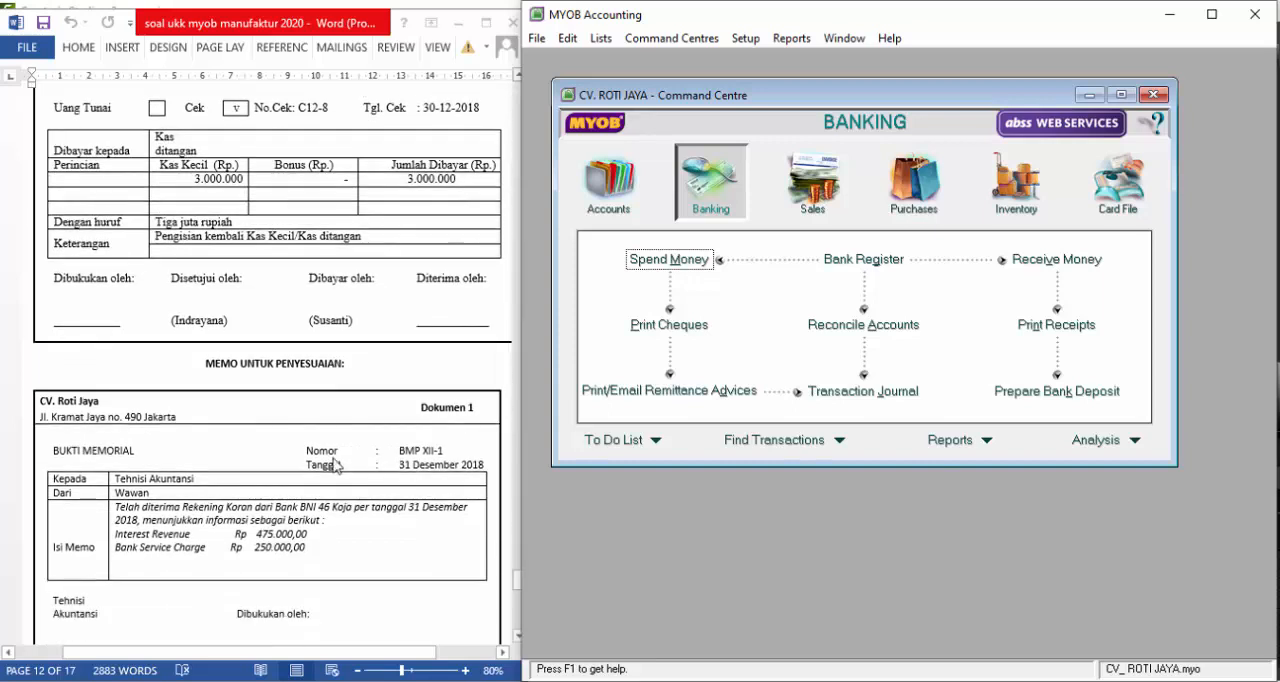
scroll(336, 466, "up", 3)
scroll(336, 466, "up", 2)
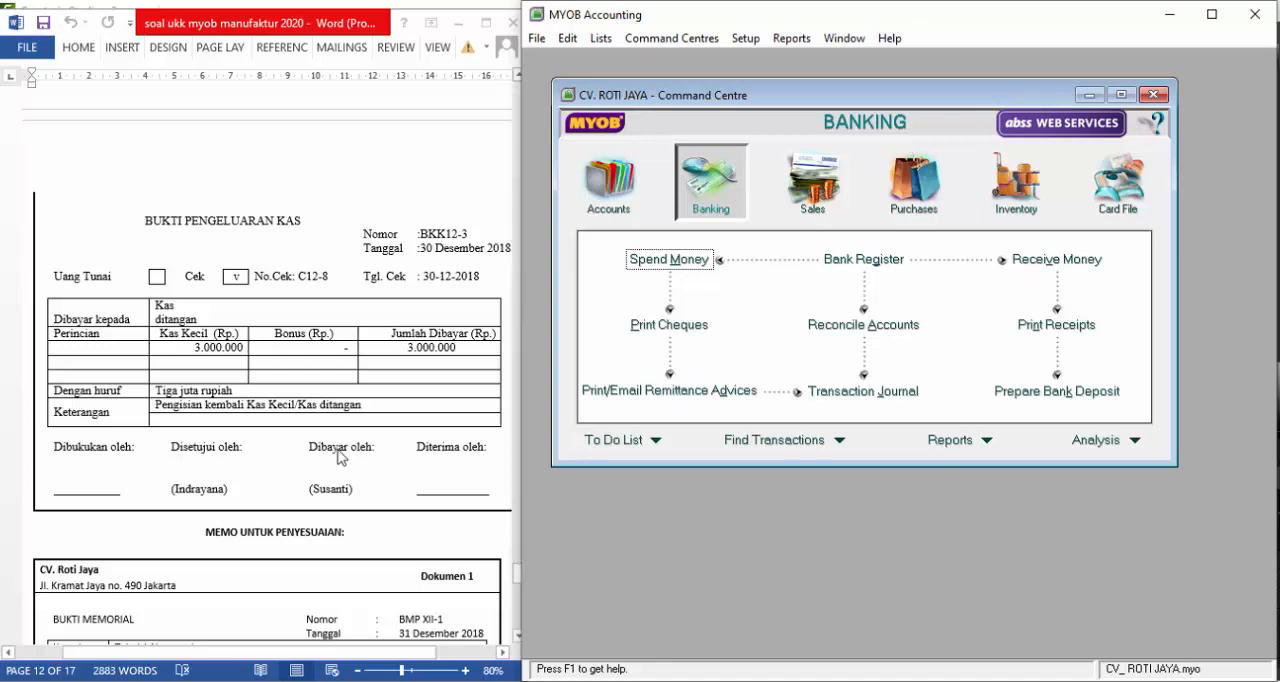
scroll(340, 458, "up", 3)
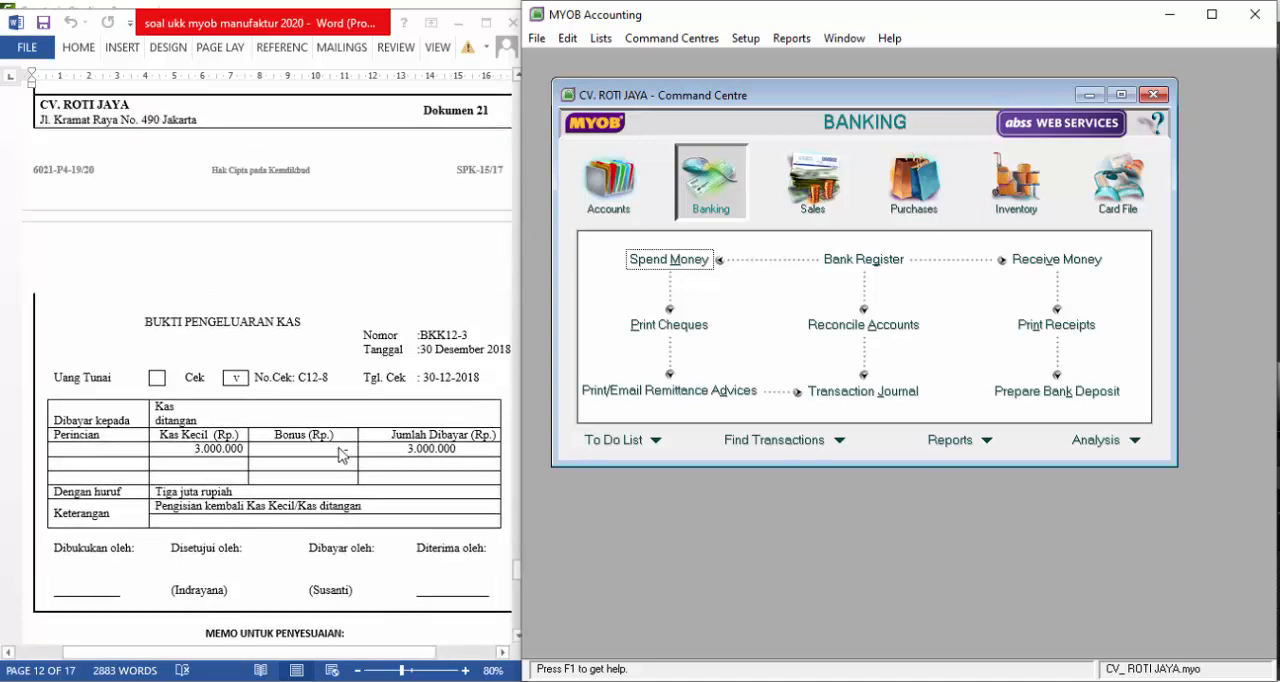